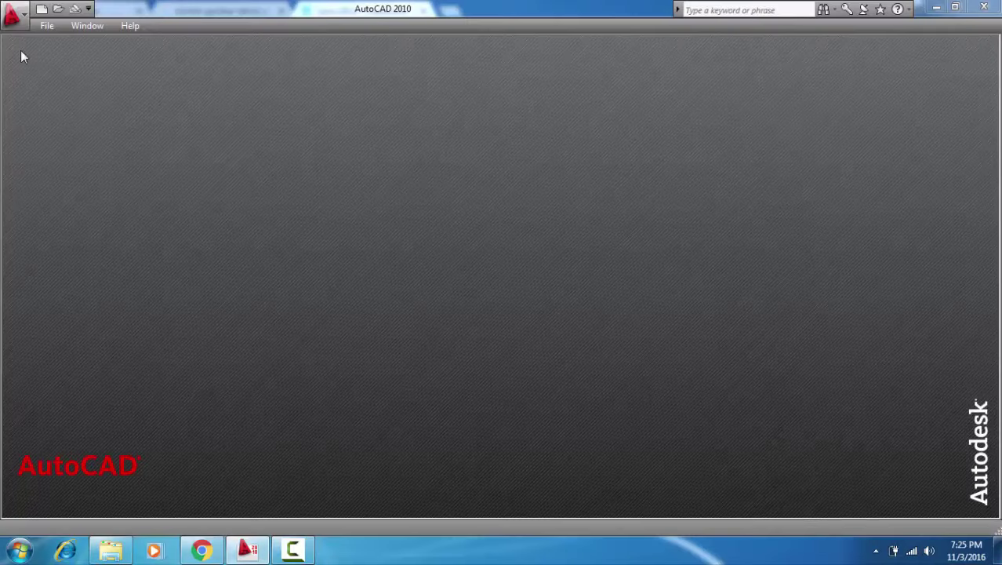
Step: Start a new drawing from the acadiso metric template
{"action": "left_click", "coordinate": [41, 9]}
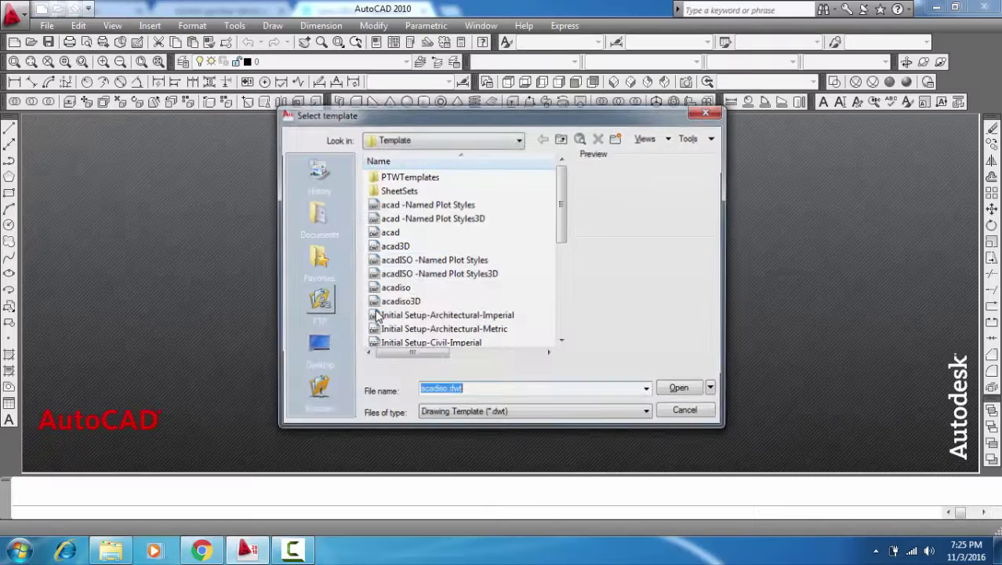
{"action": "left_click", "coordinate": [401, 288]}
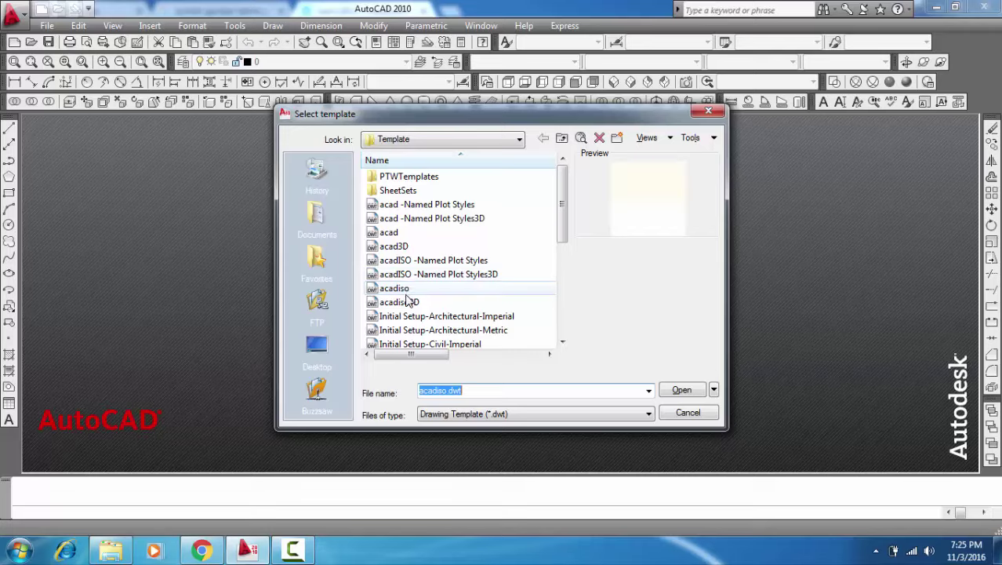
{"action": "left_click", "coordinate": [691, 390]}
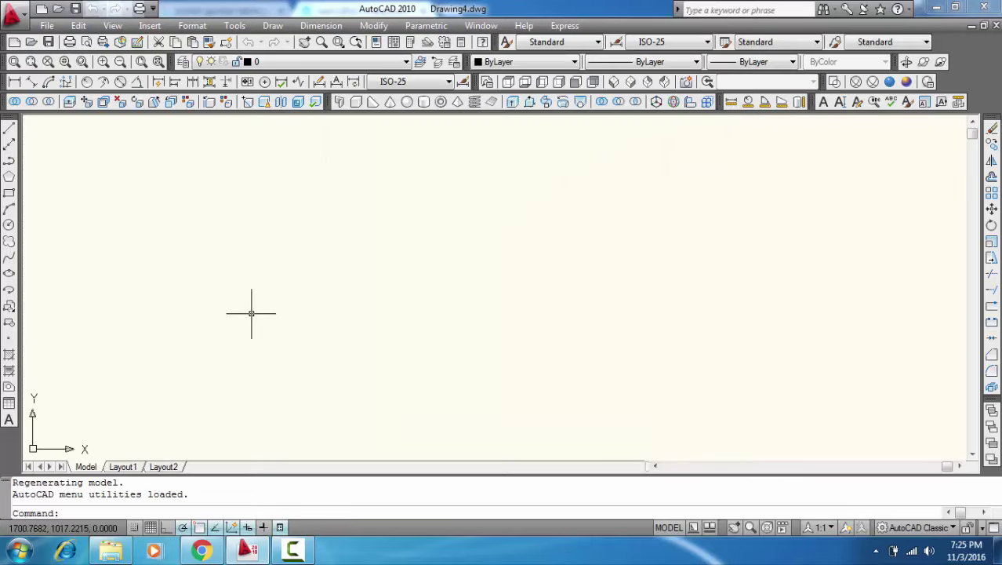
{"action": "type", "text": "l"}
Step: Draw a 100-unit line at 150° with Ortho on, then zoom to extents
{"action": "key", "text": "Return"}
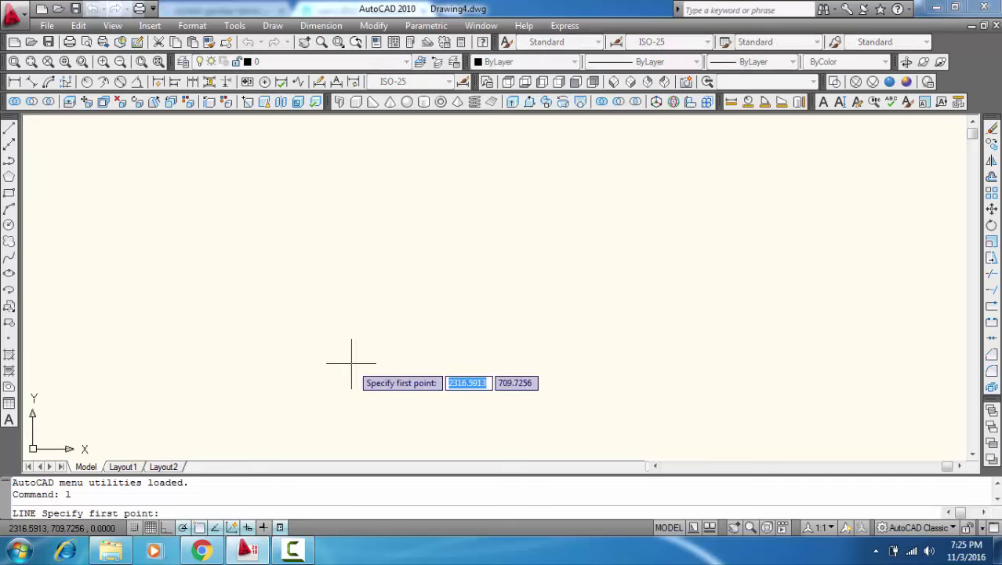
{"action": "left_click", "coordinate": [502, 363]}
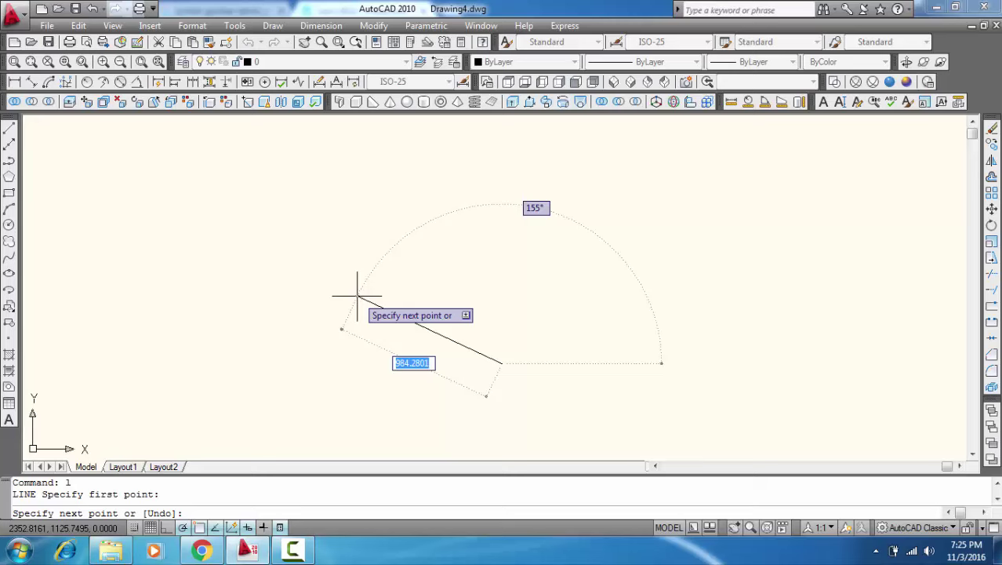
{"action": "key", "text": "F8"}
{"action": "type", "text": "<150"}
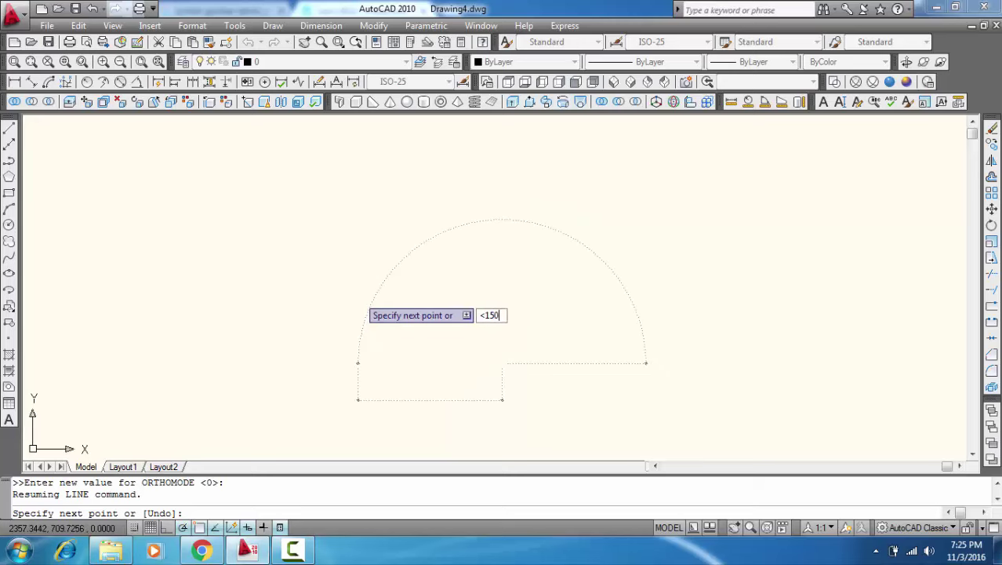
{"action": "key", "text": "Return"}
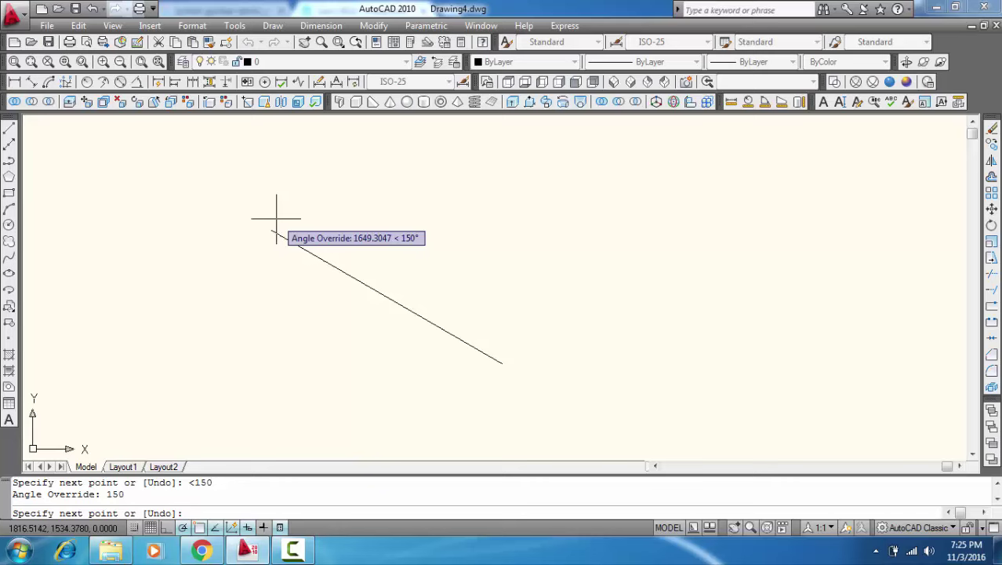
{"action": "type", "text": "100"}
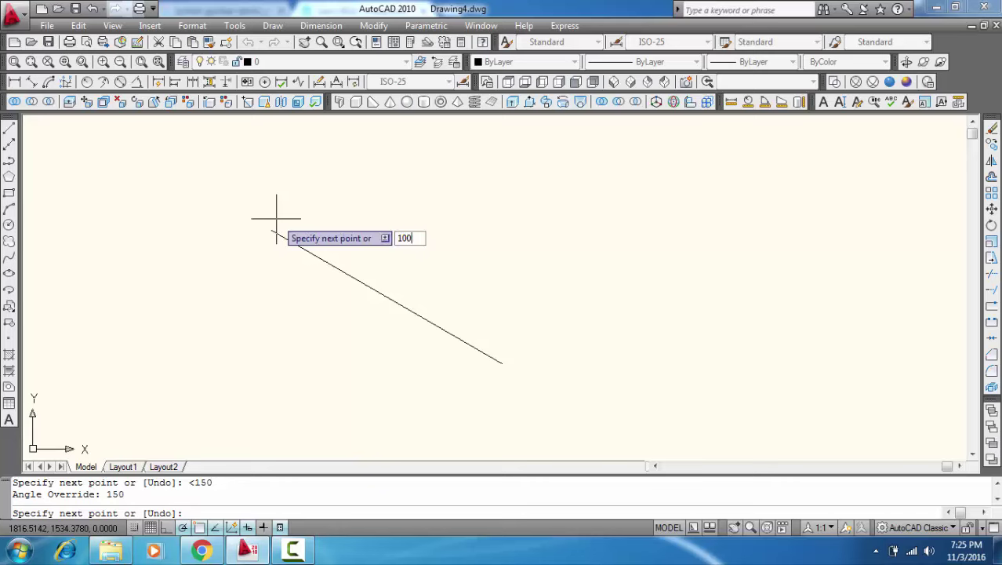
{"action": "key", "text": "Return"}
{"action": "key", "text": "Return"}
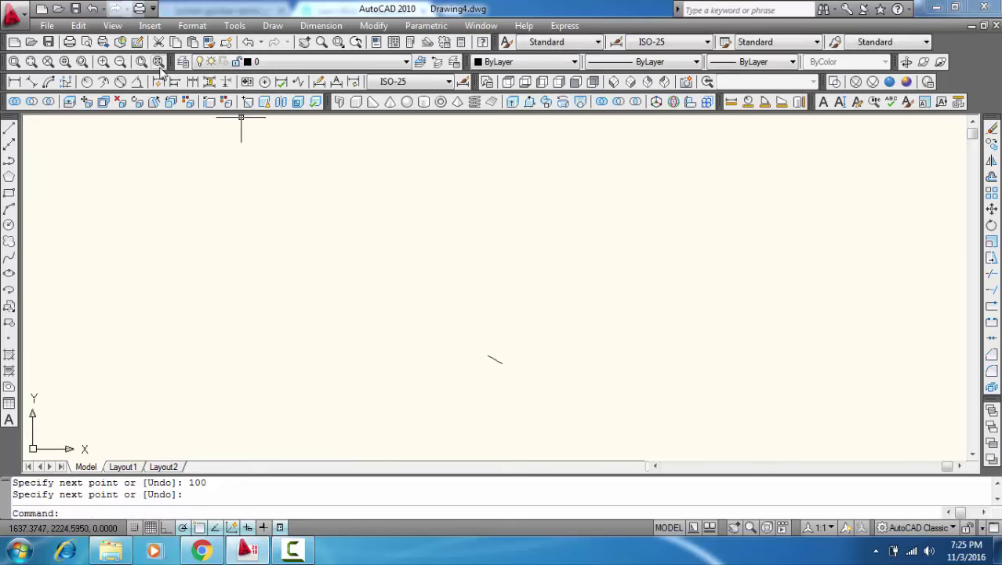
{"action": "left_click", "coordinate": [158, 62]}
{"action": "scroll", "coordinate": [507, 280], "scroll_direction": "down", "scroll_amount": 4}
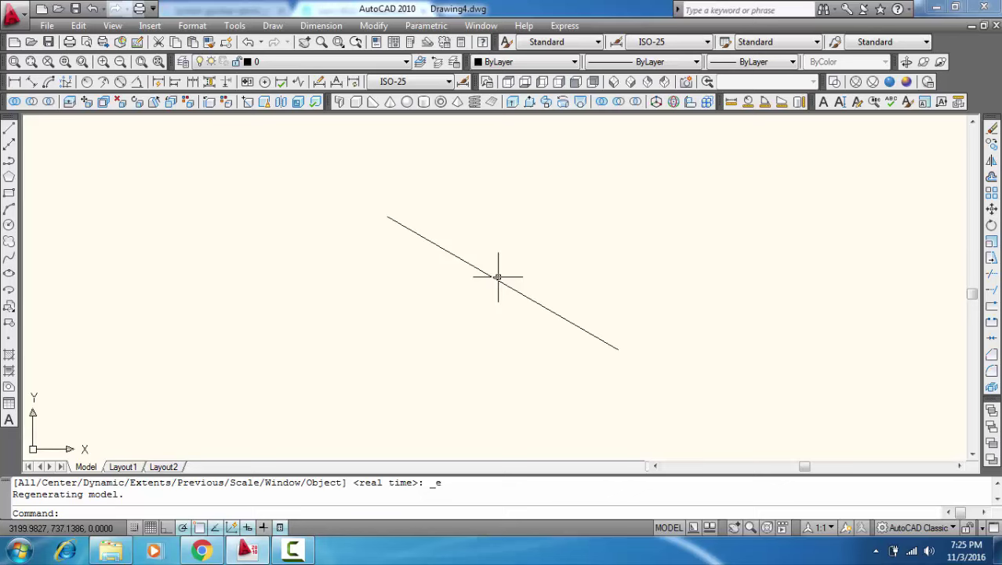
{"action": "type", "text": "l"}
Step: Draw a 50-unit horizontal line and centre it on the slanted line's midpoint
{"action": "key", "text": "Return"}
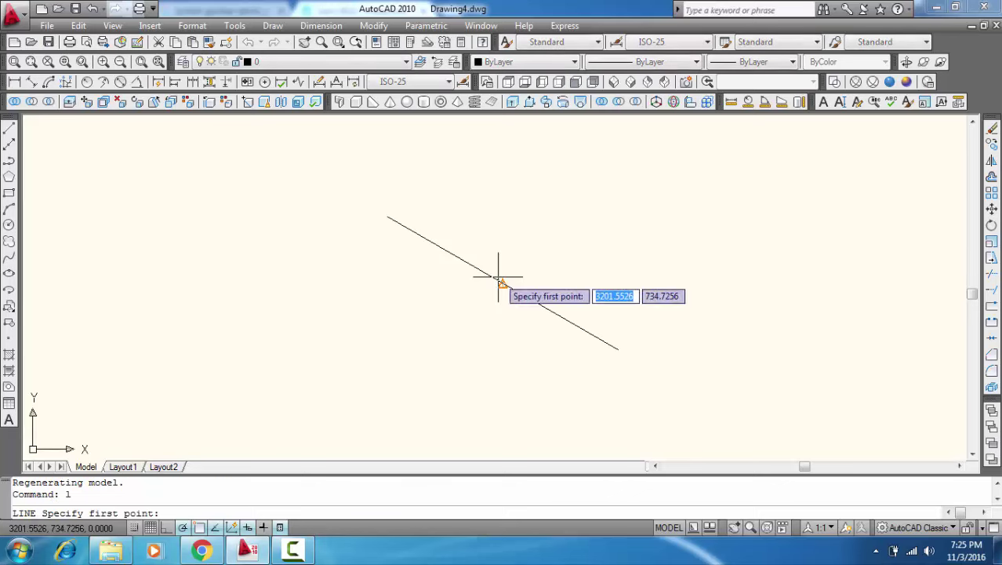
{"action": "left_click", "coordinate": [503, 284]}
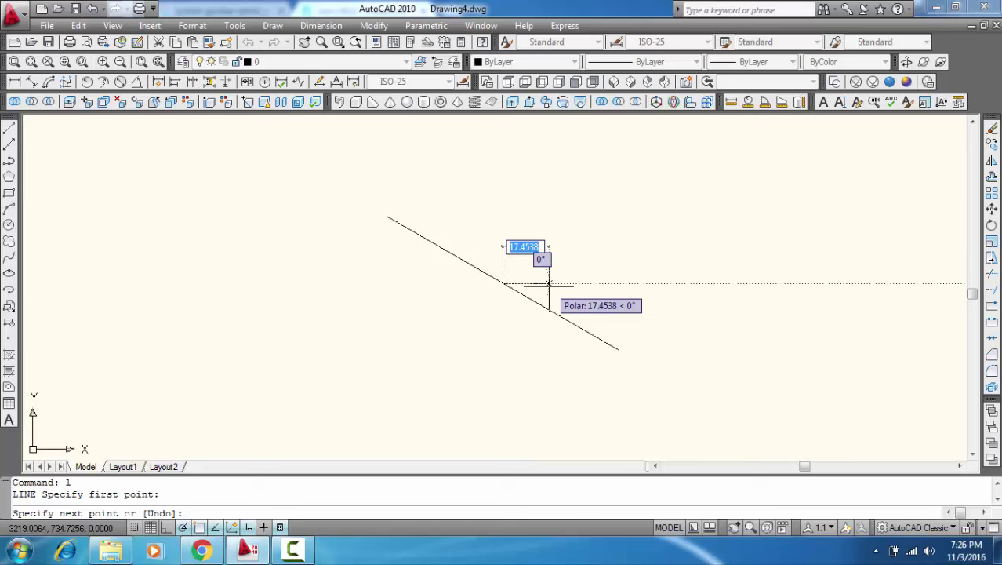
{"action": "type", "text": "50"}
{"action": "key", "text": "Return"}
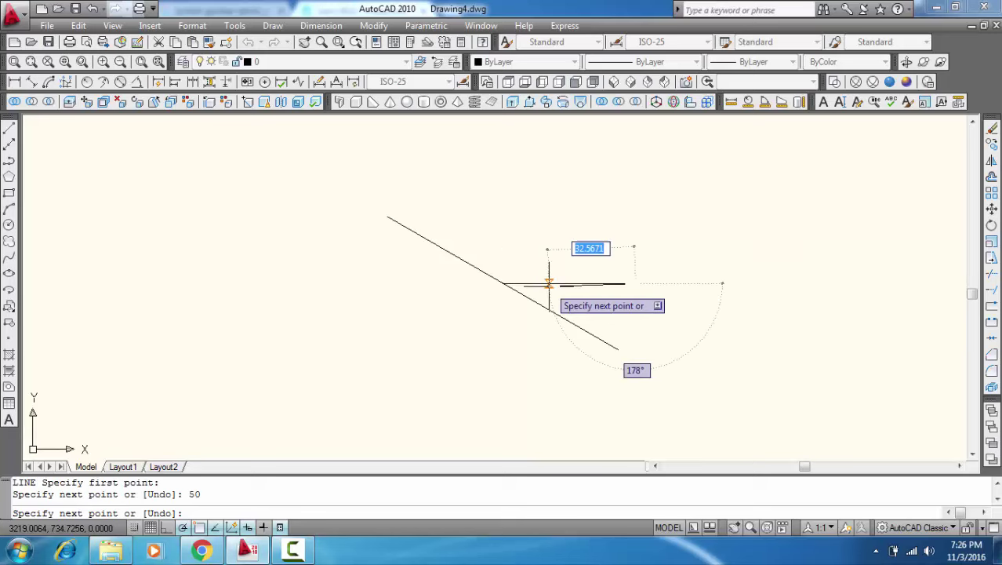
{"action": "key", "text": "Return"}
{"action": "left_click", "coordinate": [550, 284]}
{"action": "right_click", "coordinate": [549, 284]}
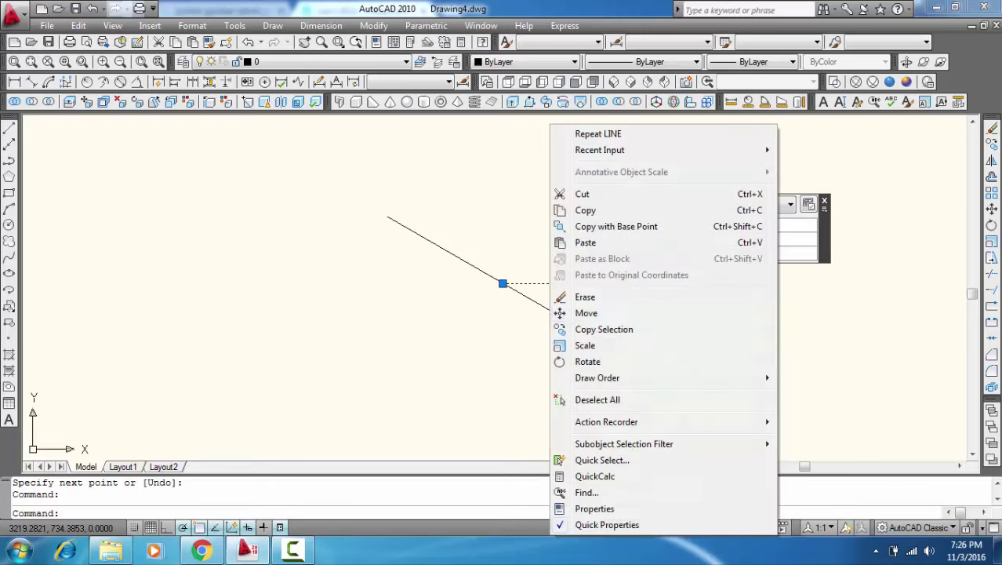
{"action": "left_click", "coordinate": [588, 315]}
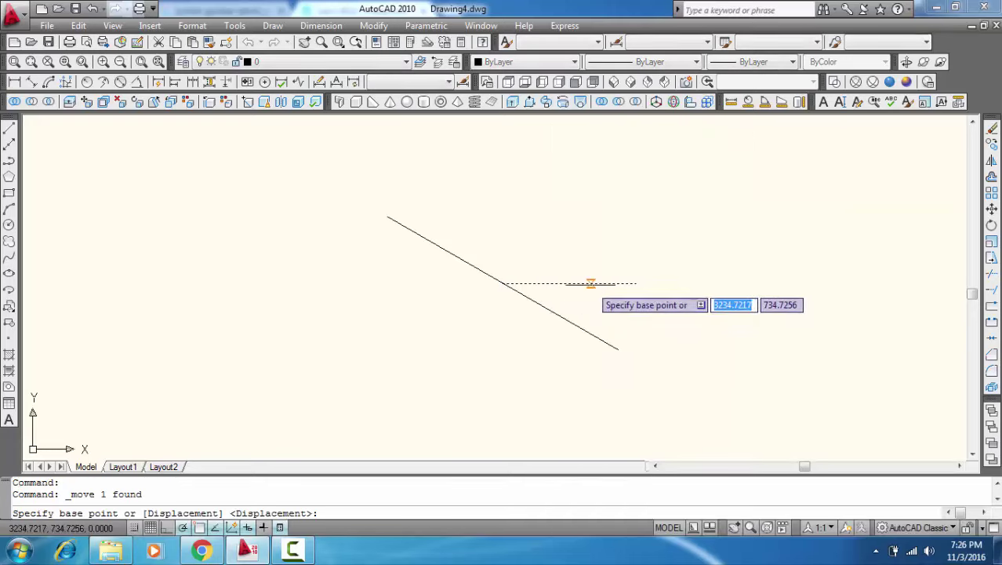
{"action": "left_click", "coordinate": [567, 283]}
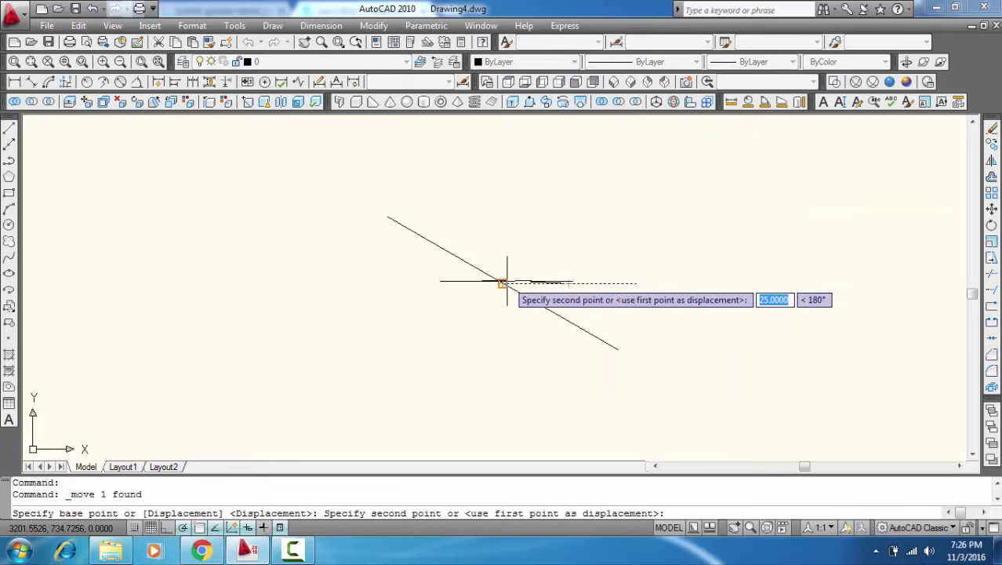
{"action": "left_click", "coordinate": [506, 282]}
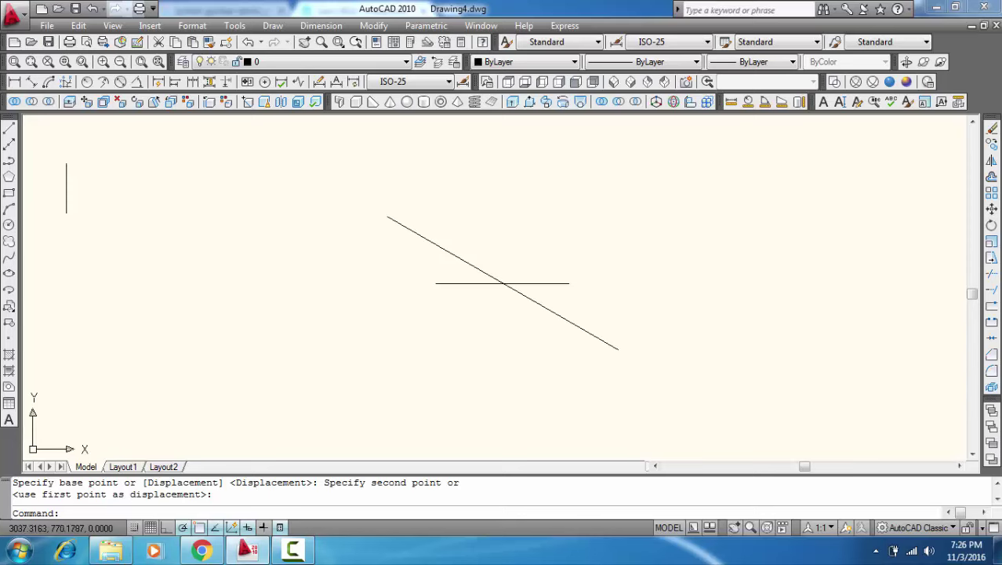
Step: Draw an ellipse on the horizontal line's endpoints with a 15-unit other axis
{"action": "left_click", "coordinate": [10, 274]}
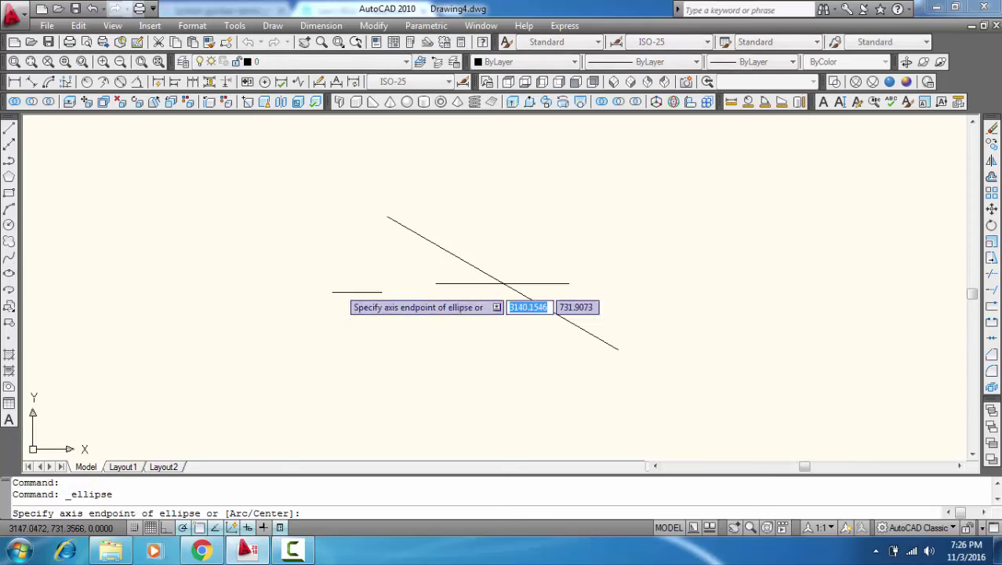
{"action": "left_click", "coordinate": [436, 283]}
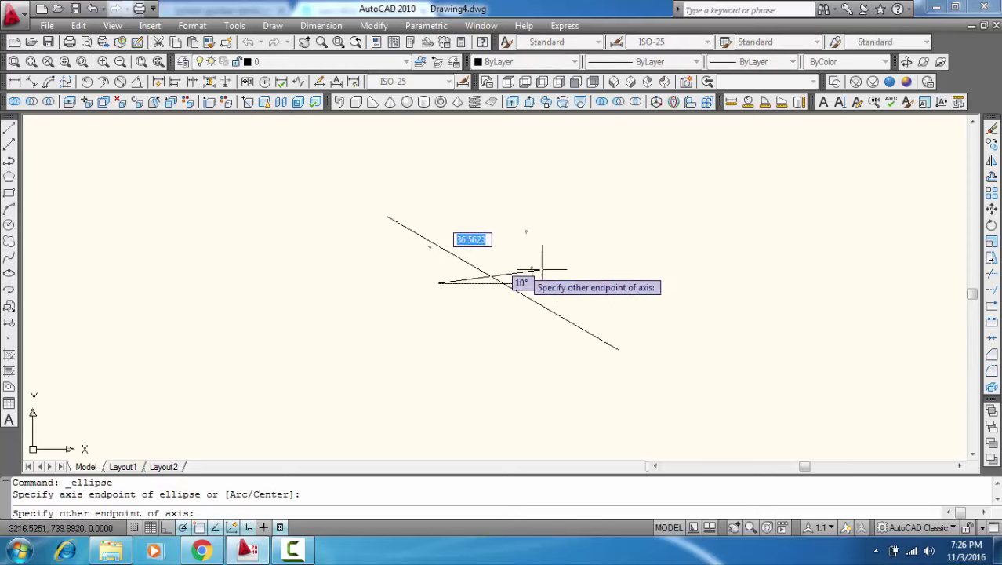
{"action": "left_click", "coordinate": [569, 283]}
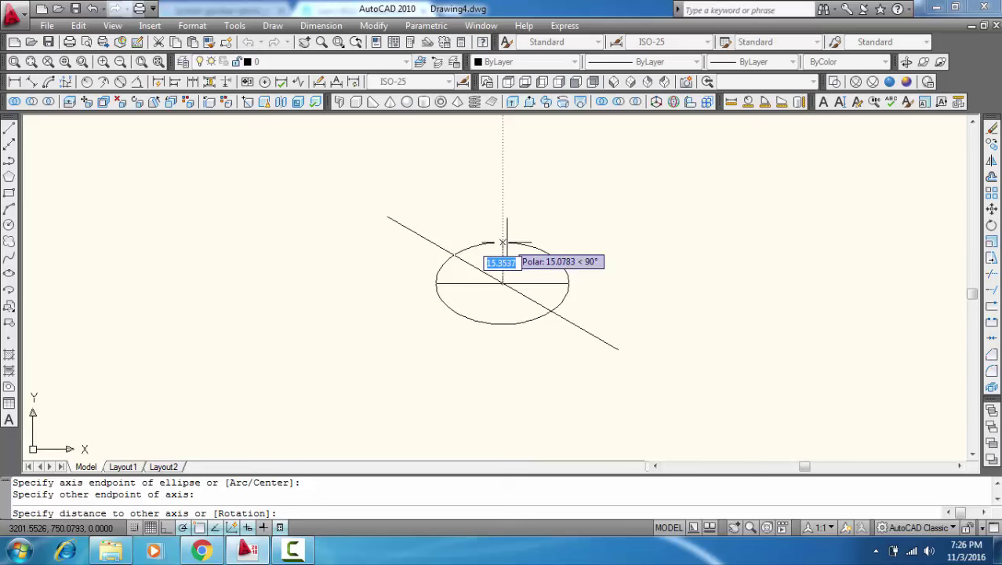
{"action": "type", "text": "15"}
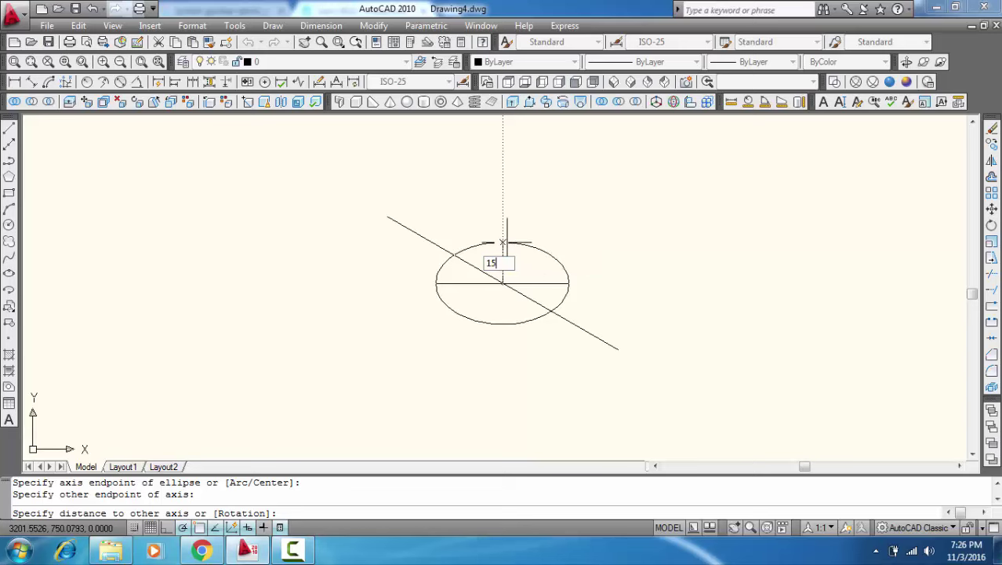
{"action": "key", "text": "Return"}
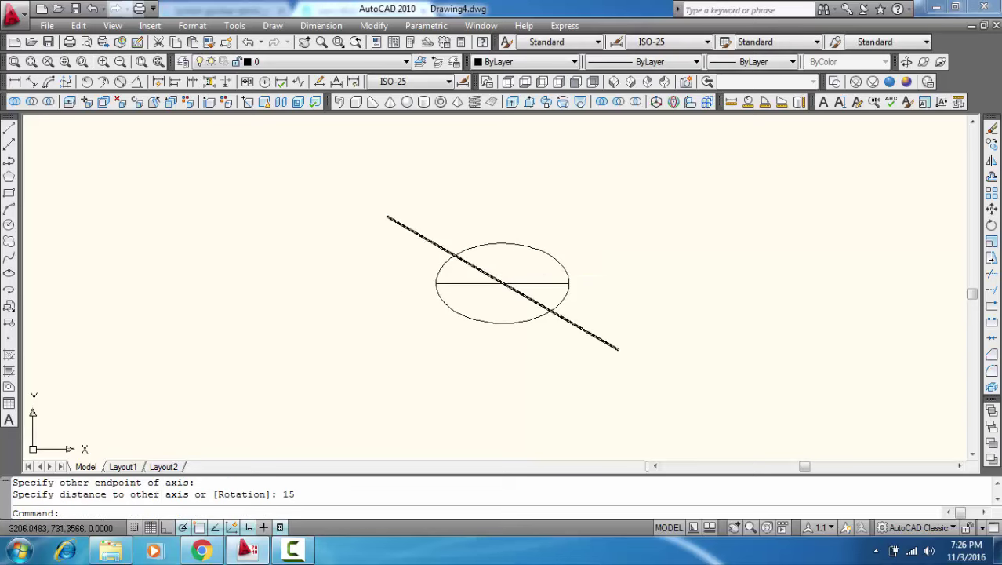
{"action": "scroll", "coordinate": [512, 287], "scroll_direction": "up", "scroll_amount": 3}
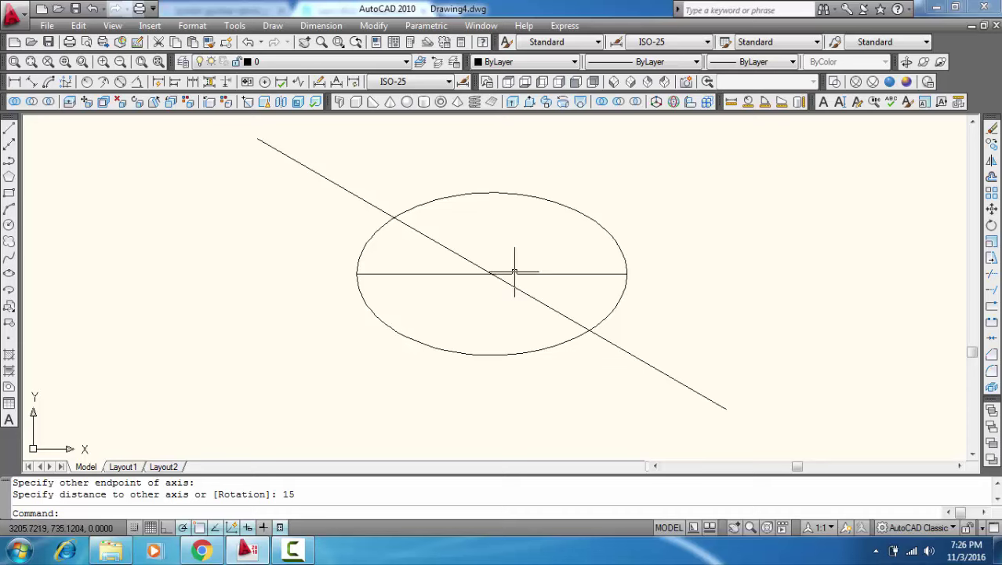
{"action": "type", "text": "l"}
{"action": "key", "text": "Return"}
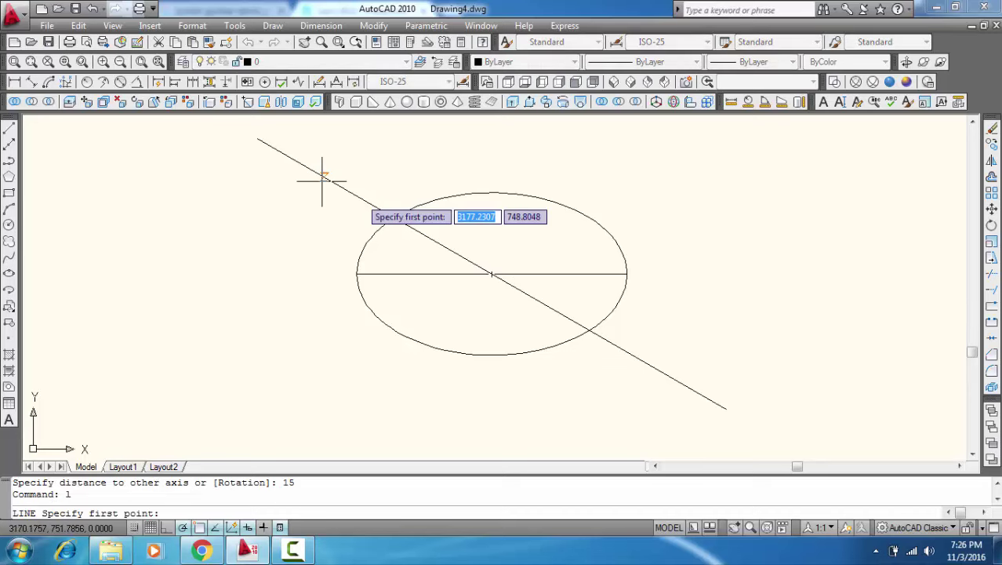
Step: Draw a 12-unit horizontal line centred on the slanted line's upper end
{"action": "left_click", "coordinate": [256, 138]}
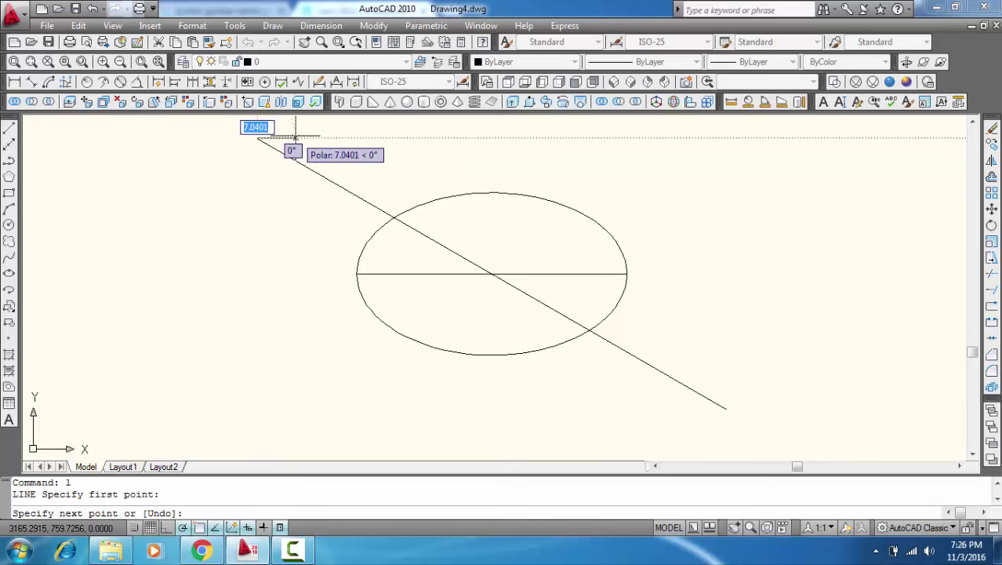
{"action": "type", "text": "12"}
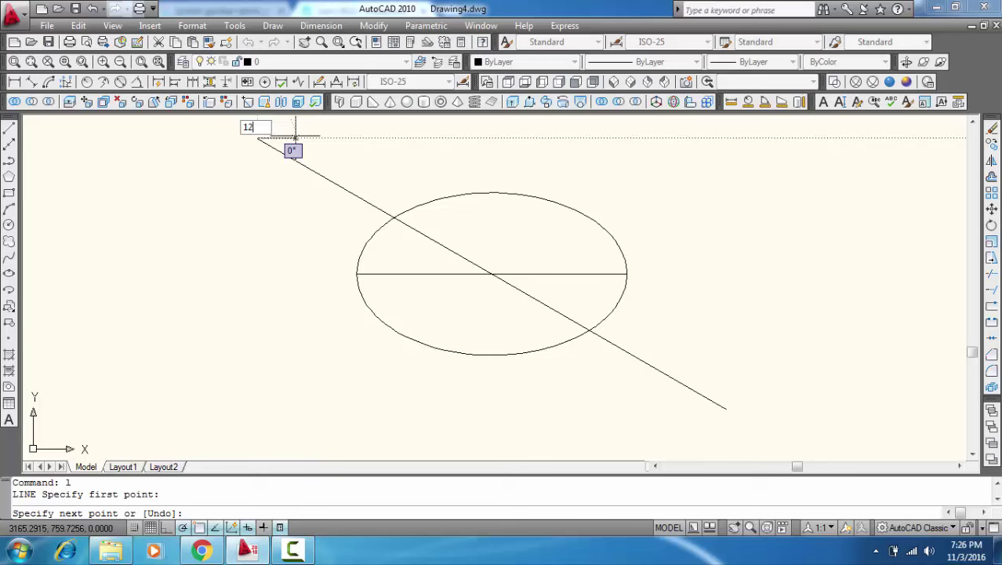
{"action": "key", "text": "Return"}
{"action": "key", "text": "Return"}
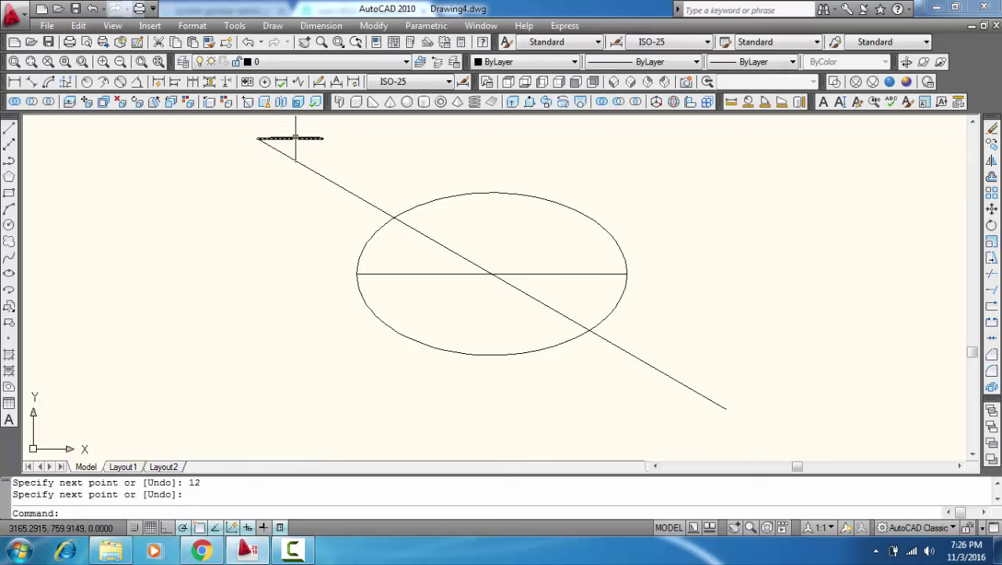
{"action": "left_click", "coordinate": [296, 138]}
{"action": "right_click", "coordinate": [291, 131]}
{"action": "left_click", "coordinate": [314, 313]}
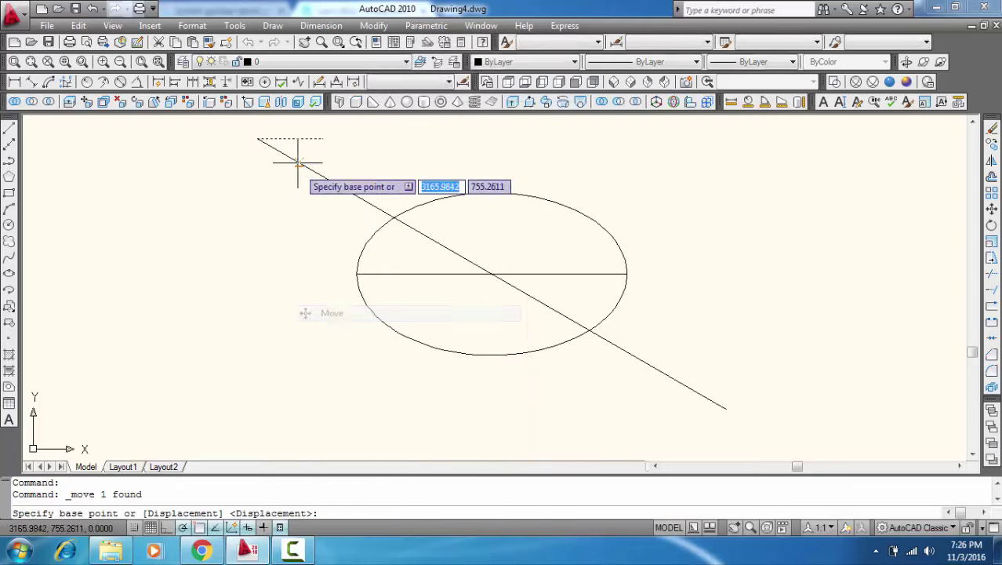
{"action": "left_click", "coordinate": [287, 138]}
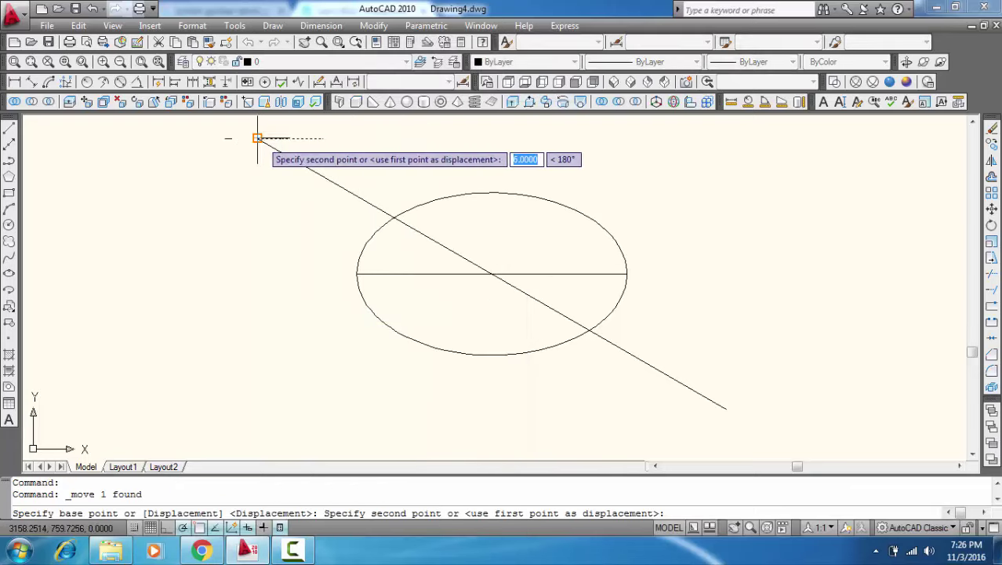
{"action": "left_click", "coordinate": [257, 138]}
Step: Draw an ellipse across that short line with a 4-unit other-axis distance
{"action": "left_click", "coordinate": [8, 273]}
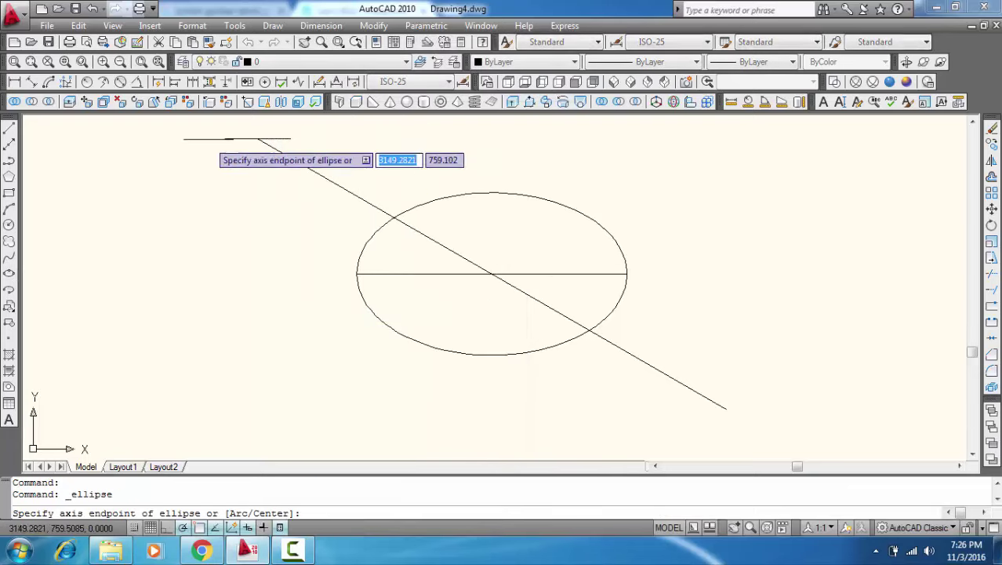
{"action": "left_click", "coordinate": [225, 138]}
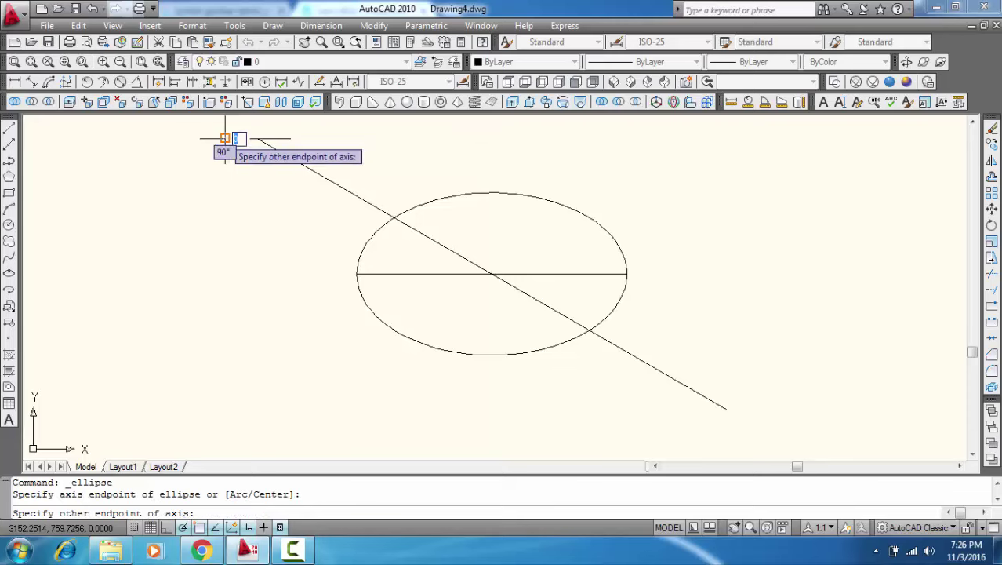
{"action": "left_click", "coordinate": [290, 138]}
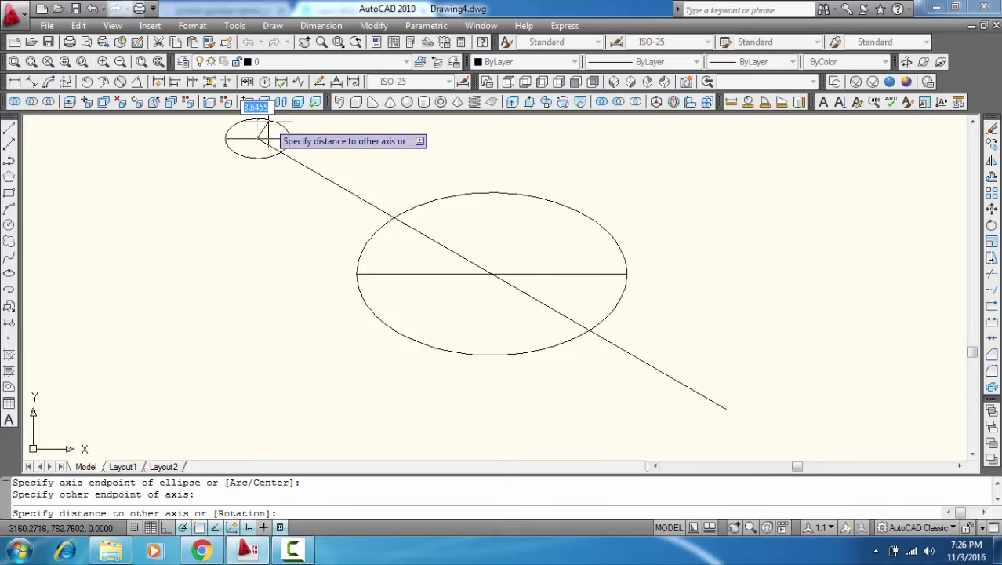
{"action": "scroll", "coordinate": [267, 140], "scroll_direction": "up", "scroll_amount": 2}
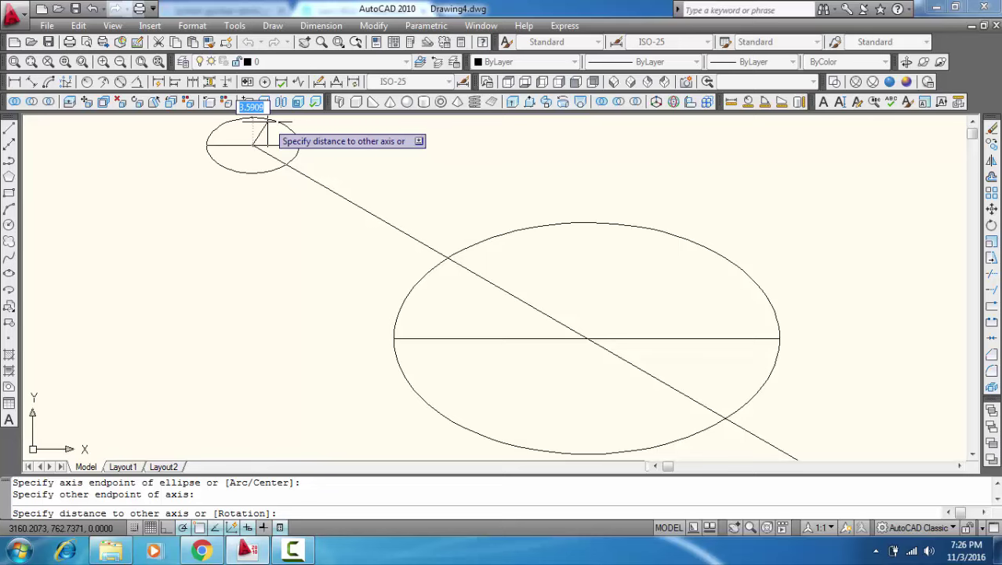
{"action": "key", "text": "Return"}
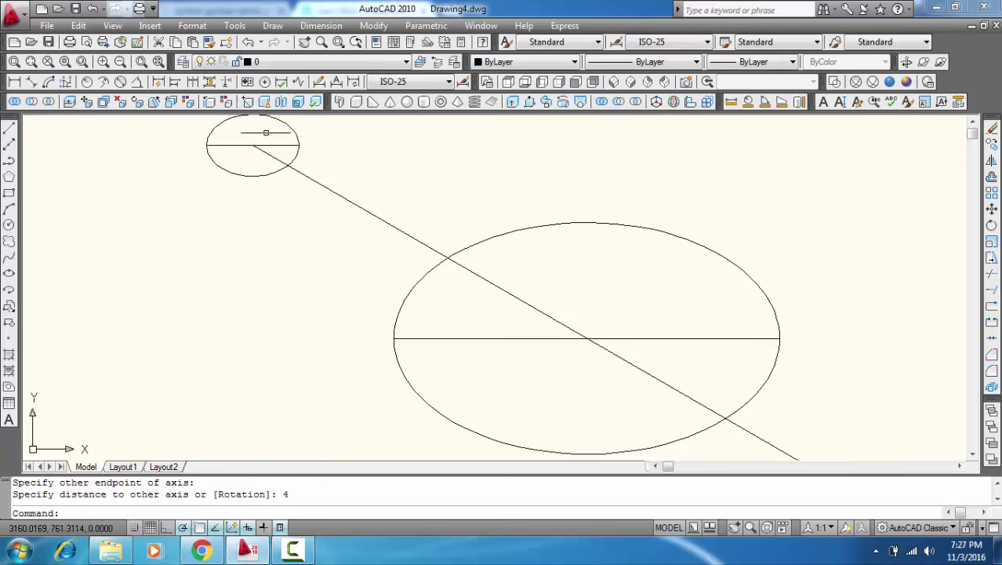
{"action": "scroll", "coordinate": [344, 203], "scroll_direction": "down", "scroll_amount": 2}
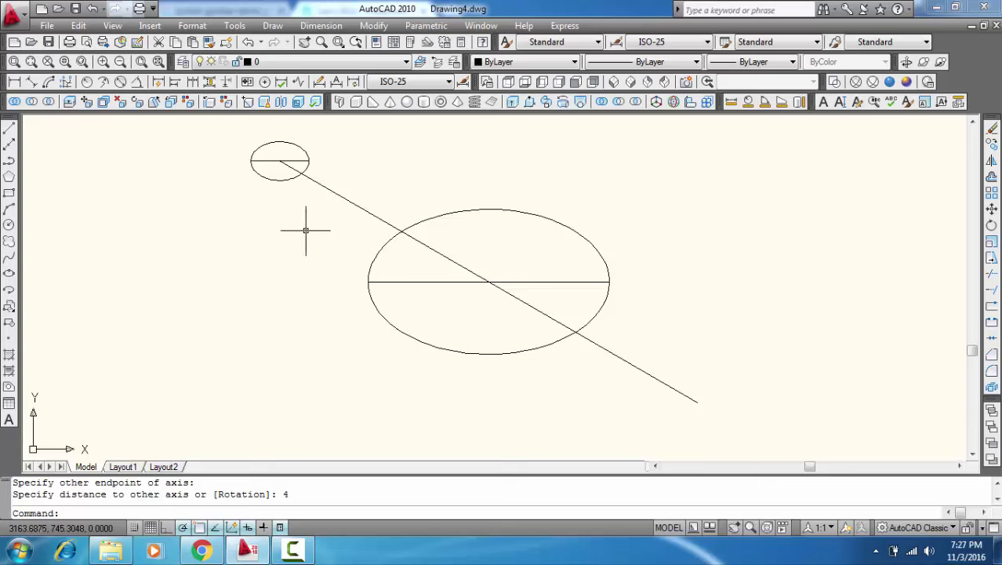
Step: Copy the small ellipse from its centre to the diagonal line's lower-right end
{"action": "left_click", "coordinate": [282, 179]}
{"action": "right_click", "coordinate": [286, 179]}
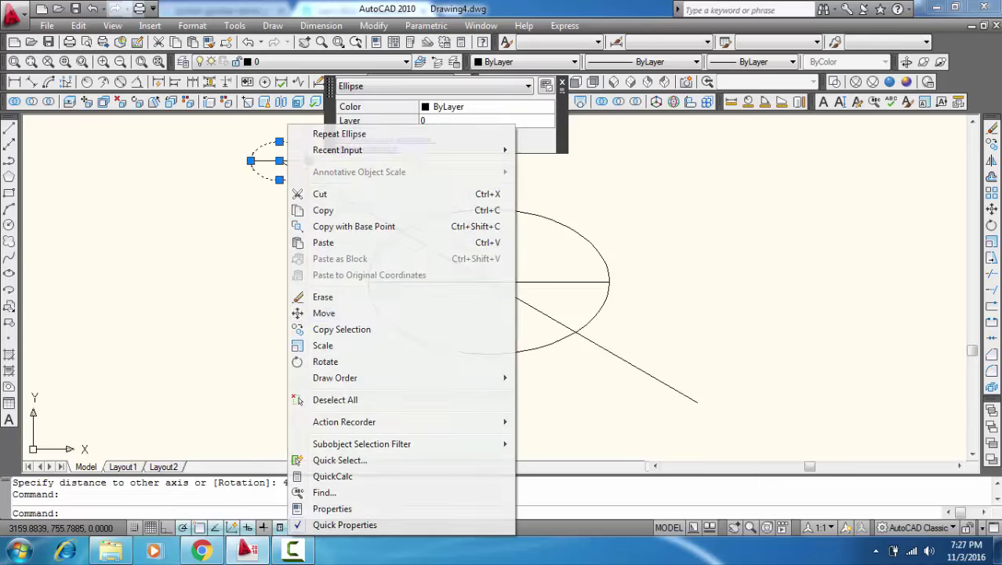
{"action": "left_click", "coordinate": [330, 330]}
{"action": "left_click", "coordinate": [279, 162]}
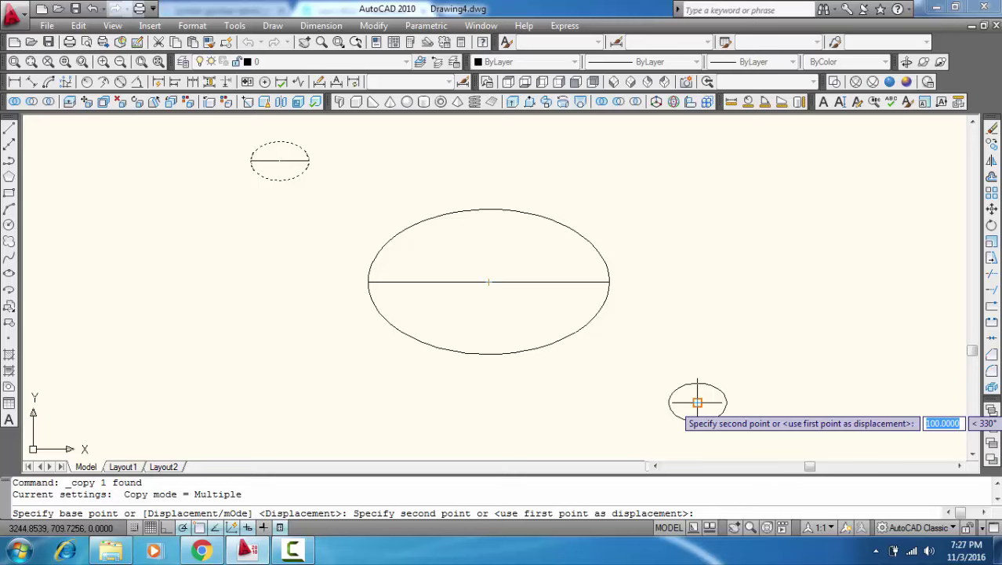
{"action": "left_click", "coordinate": [697, 403]}
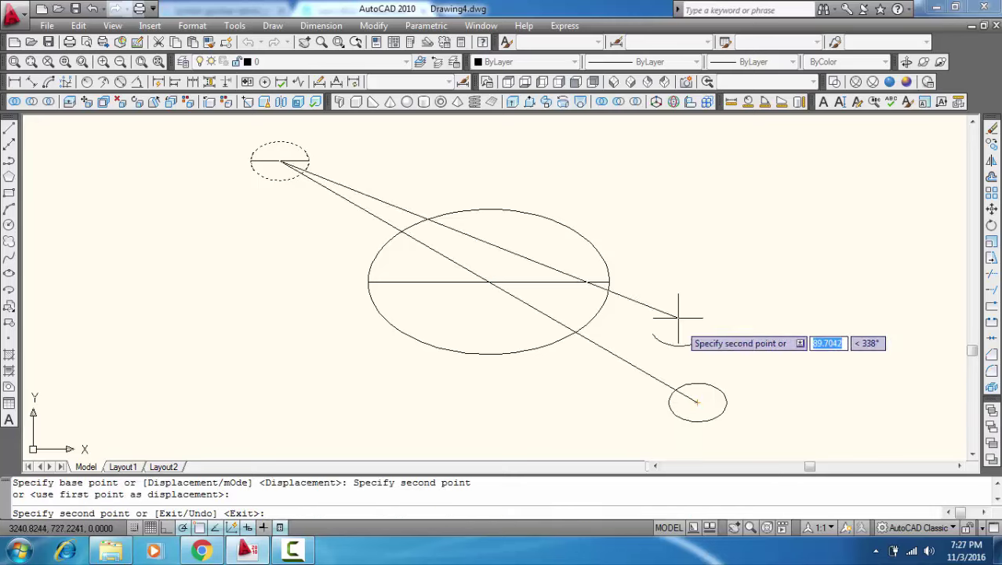
{"action": "key", "text": "Escape"}
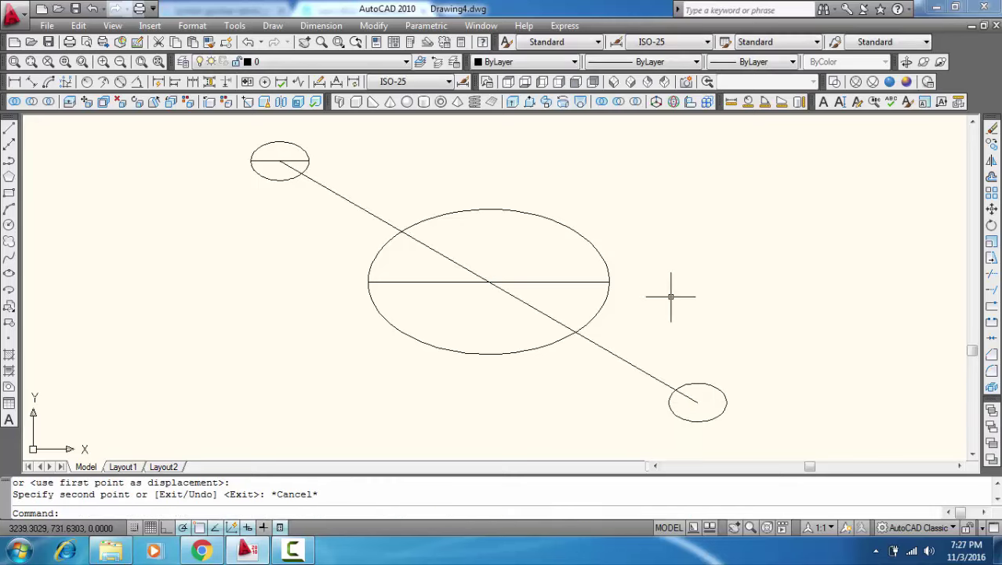
Step: Draw a 15-unit horizontal line and centre it on the copied ellipse
{"action": "key", "text": "Return"}
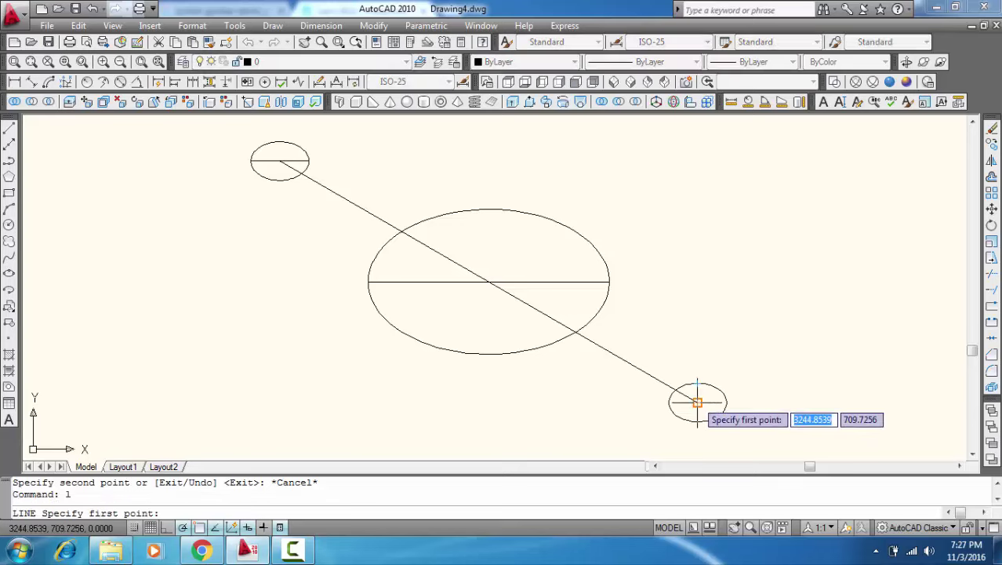
{"action": "left_click", "coordinate": [697, 403]}
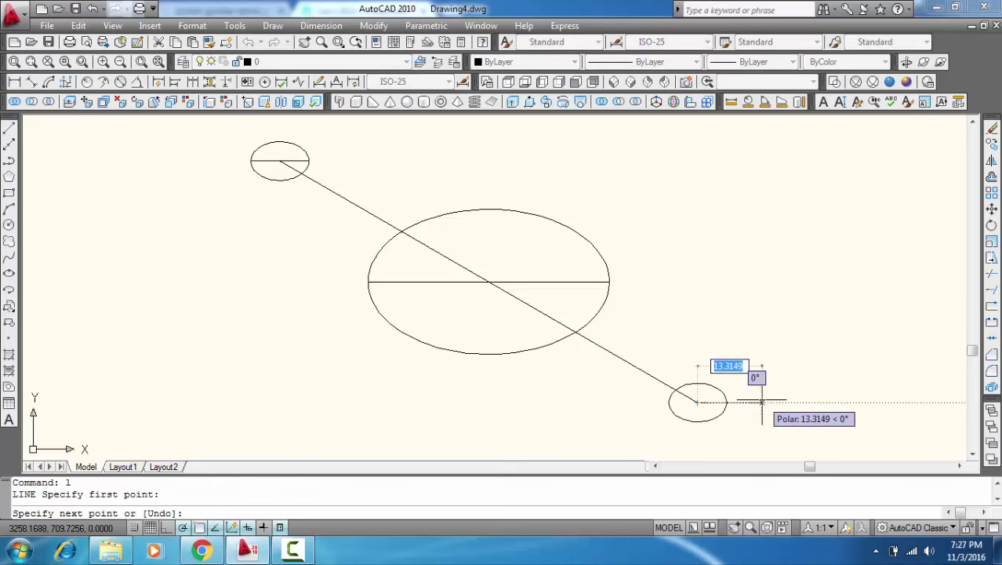
{"action": "type", "text": "1"}
{"action": "key", "text": "Return"}
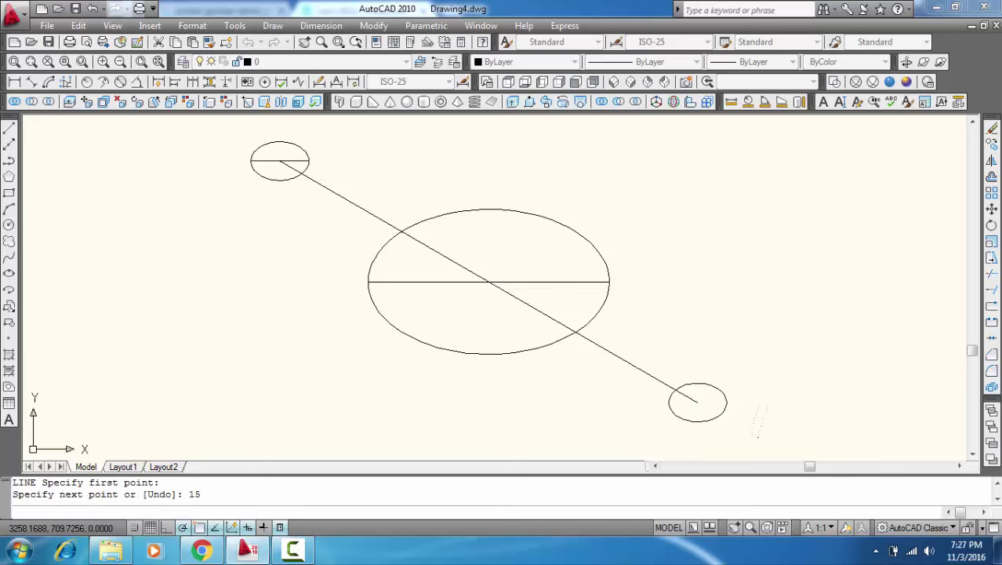
{"action": "key", "text": "Return"}
{"action": "left_click", "coordinate": [755, 402]}
{"action": "right_click", "coordinate": [755, 402]}
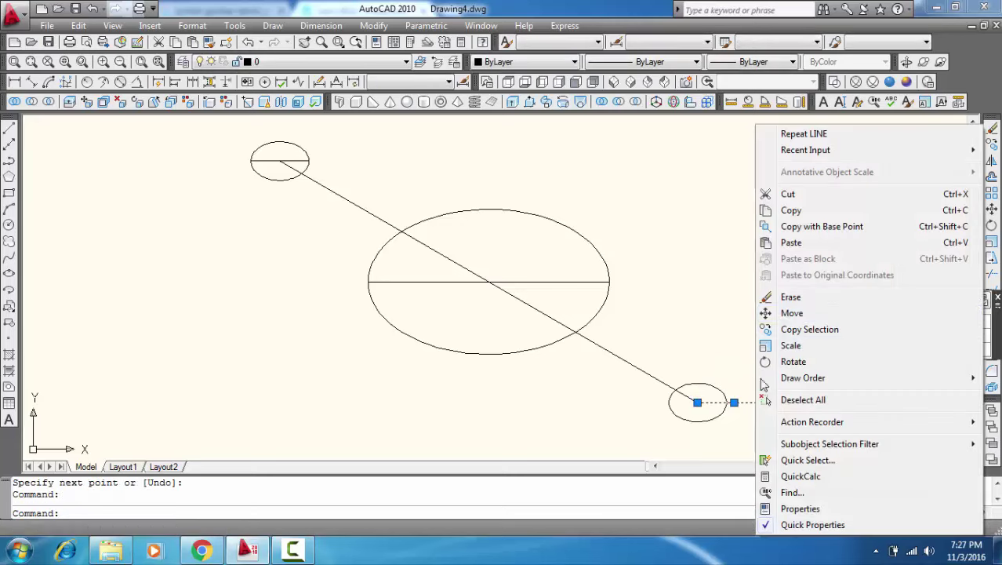
{"action": "left_click", "coordinate": [790, 313]}
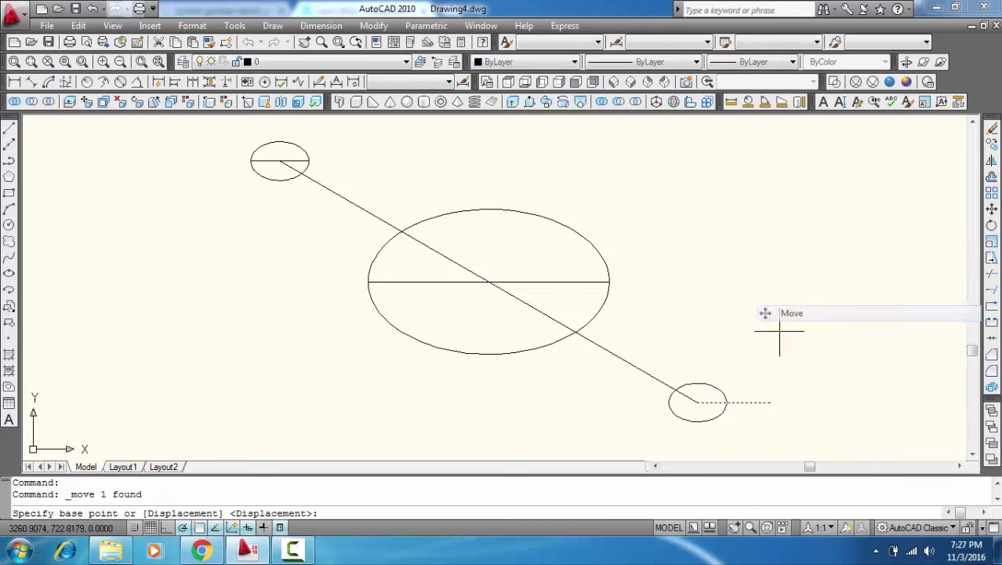
{"action": "left_click", "coordinate": [734, 403]}
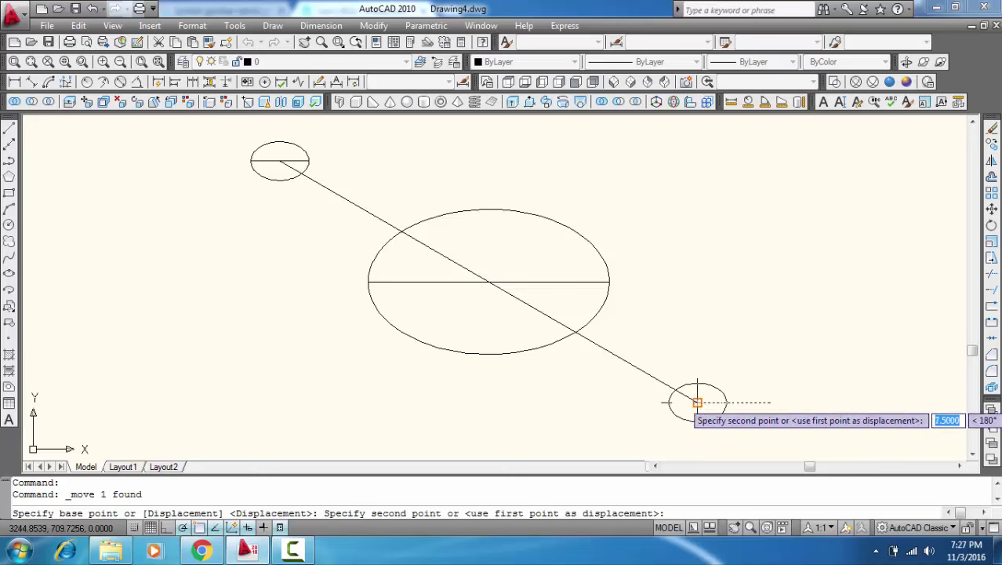
{"action": "left_click", "coordinate": [697, 402]}
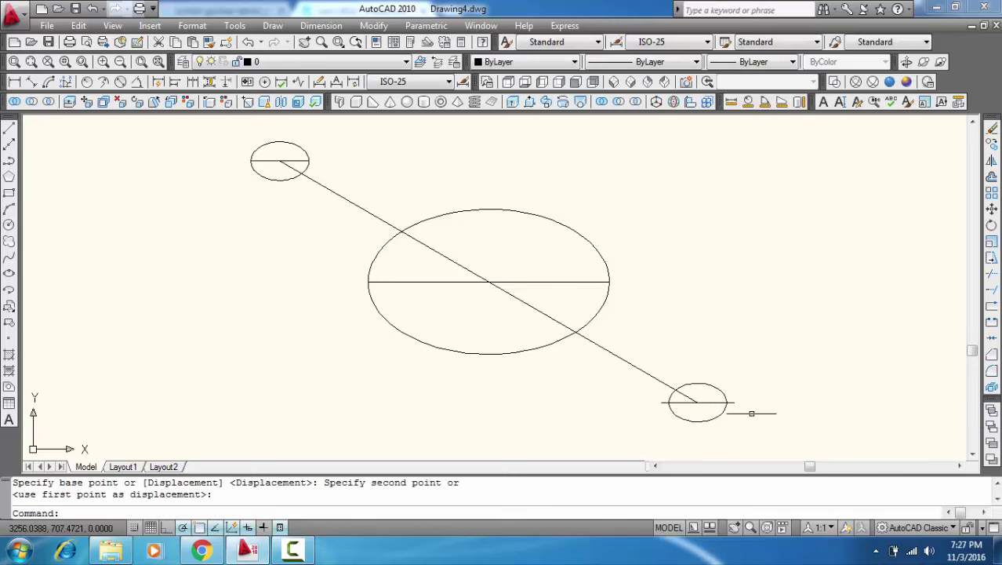
{"action": "left_click", "coordinate": [696, 387]}
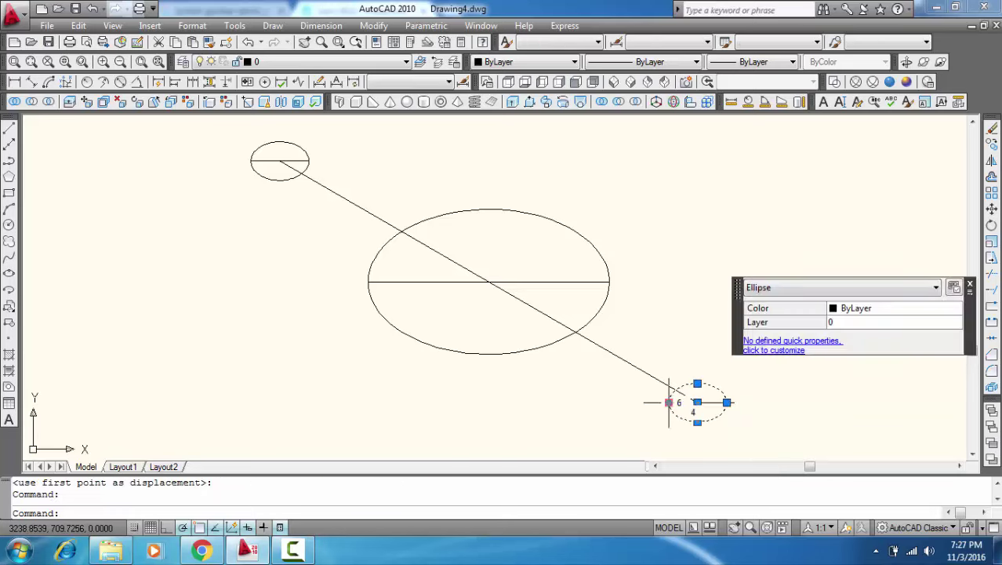
{"action": "left_click", "coordinate": [667, 402]}
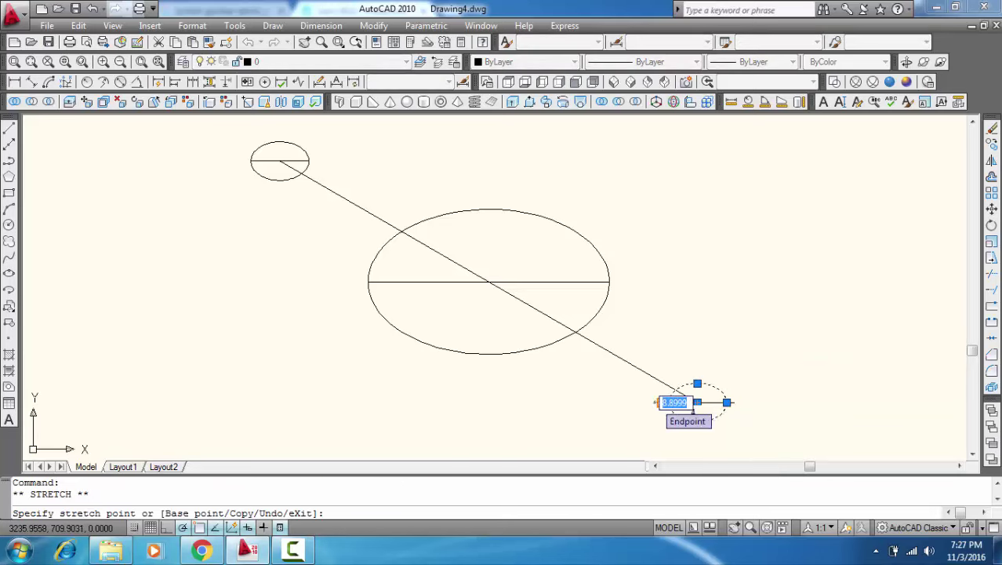
Step: Stretch the lower-right ellipse to the line's endpoint and a 4.5 half-height
{"action": "left_click", "coordinate": [658, 403]}
{"action": "scroll", "coordinate": [692, 380], "scroll_direction": "up", "scroll_amount": 4}
{"action": "left_click", "coordinate": [707, 349]}
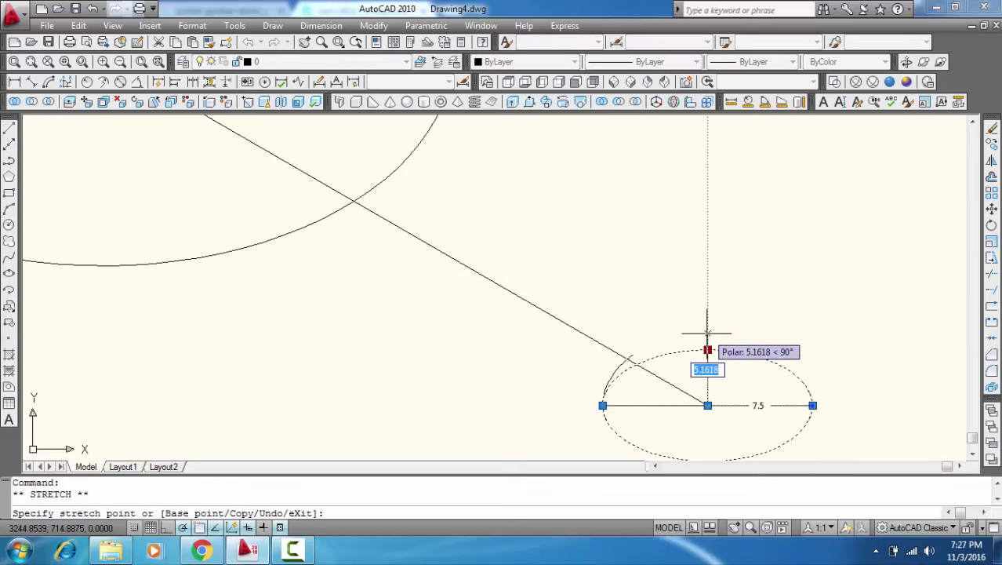
{"action": "type", "text": "4.5"}
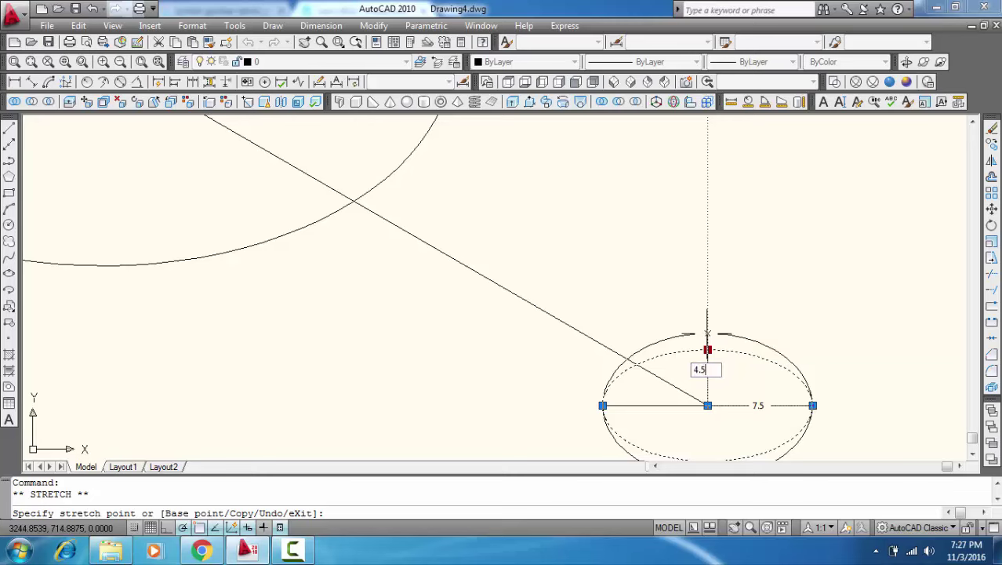
{"action": "key", "text": "Return"}
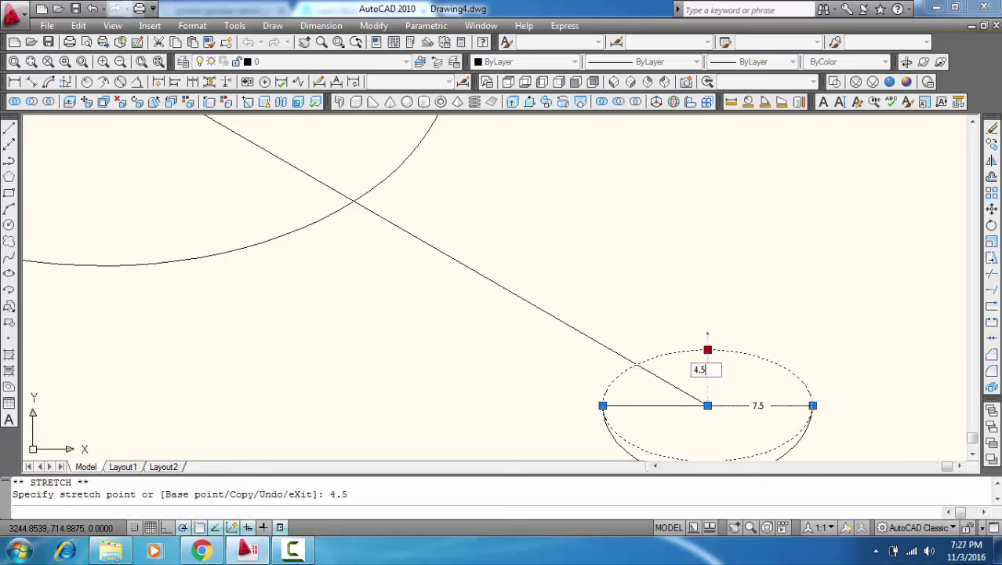
{"action": "scroll", "coordinate": [707, 333], "scroll_direction": "down", "scroll_amount": 3}
{"action": "scroll", "coordinate": [707, 333], "scroll_direction": "down", "scroll_amount": 2}
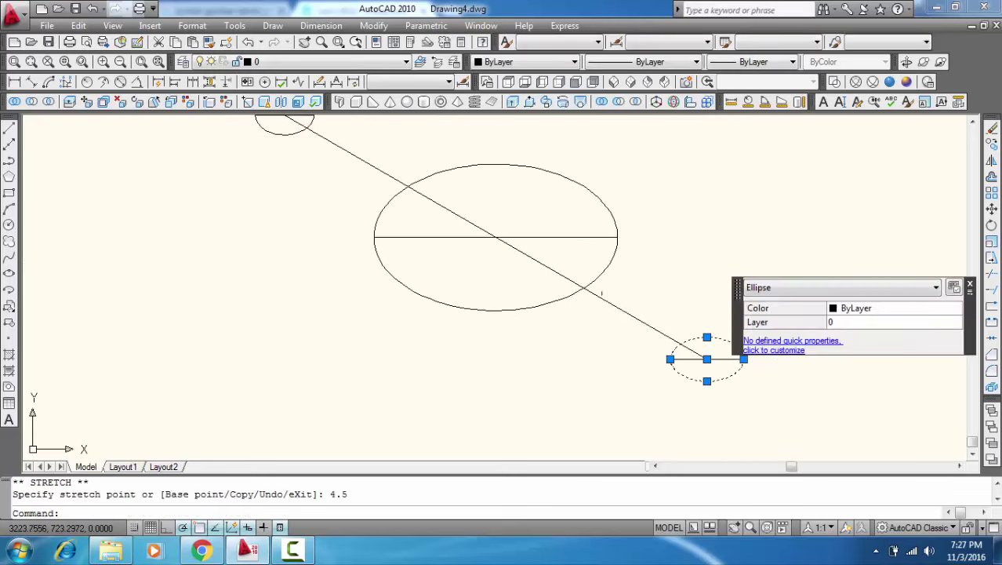
Step: Delete the small ellipse at the upper-left end of the diagonal line
{"action": "left_click", "coordinate": [289, 133]}
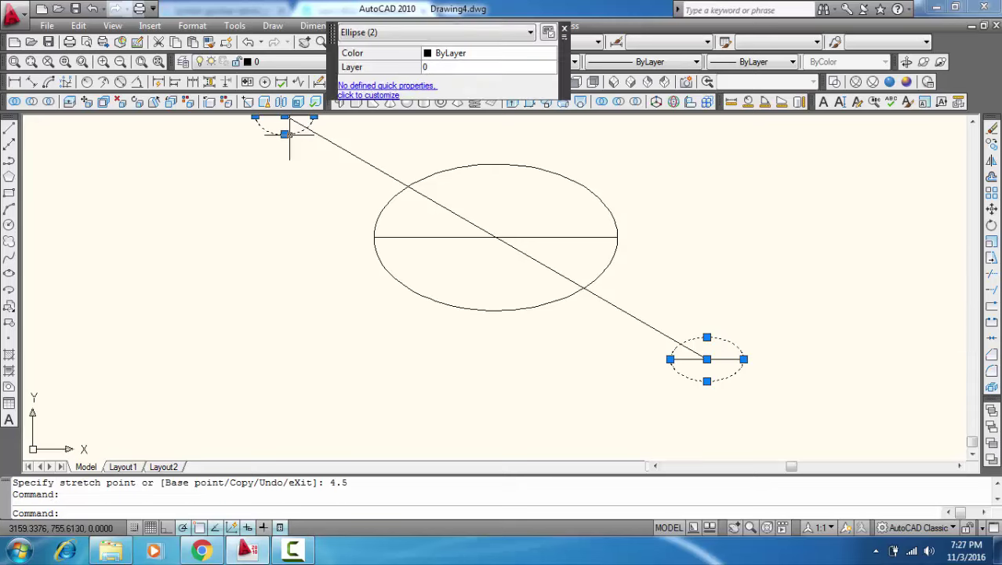
{"action": "key", "text": "Escape"}
{"action": "left_click", "coordinate": [289, 133]}
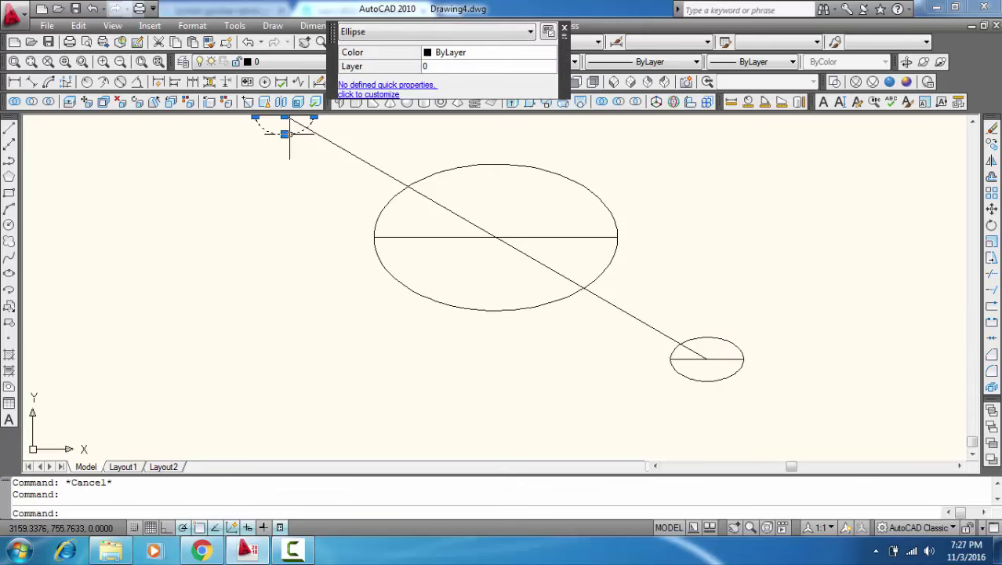
{"action": "key", "text": "Delete"}
{"action": "scroll", "coordinate": [395, 197], "scroll_direction": "down", "scroll_amount": 2}
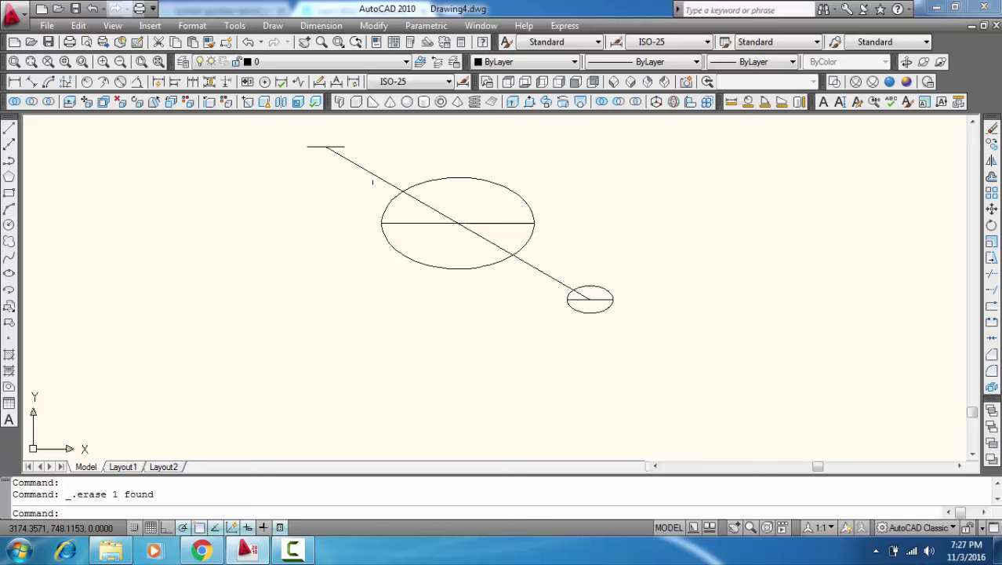
{"action": "left_click", "coordinate": [333, 146]}
{"action": "key", "text": "Escape"}
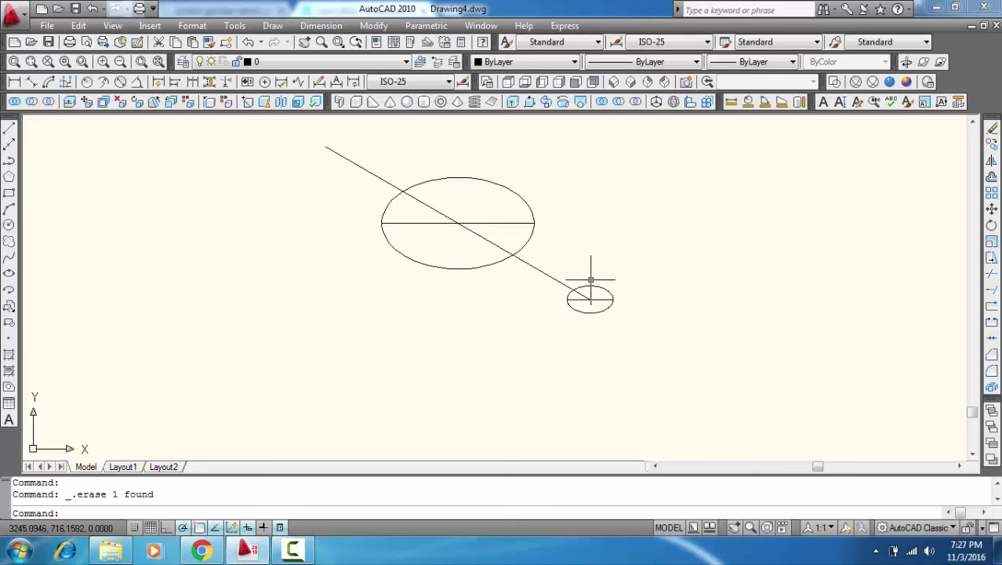
Step: Copy the resized ellipse from its centre to the diagonal line's upper-left end
{"action": "left_click", "coordinate": [590, 287]}
{"action": "right_click", "coordinate": [590, 290]}
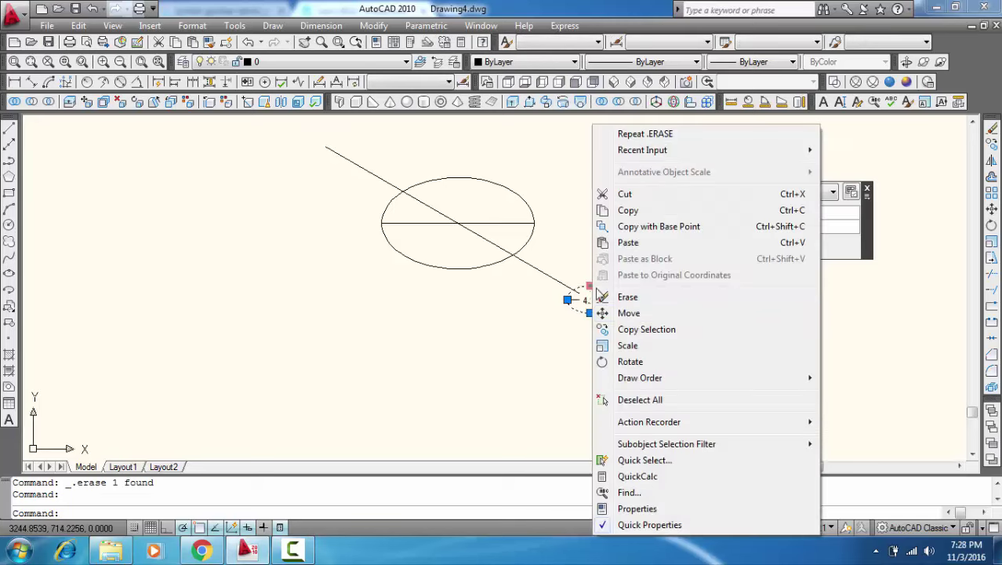
{"action": "left_click", "coordinate": [636, 329]}
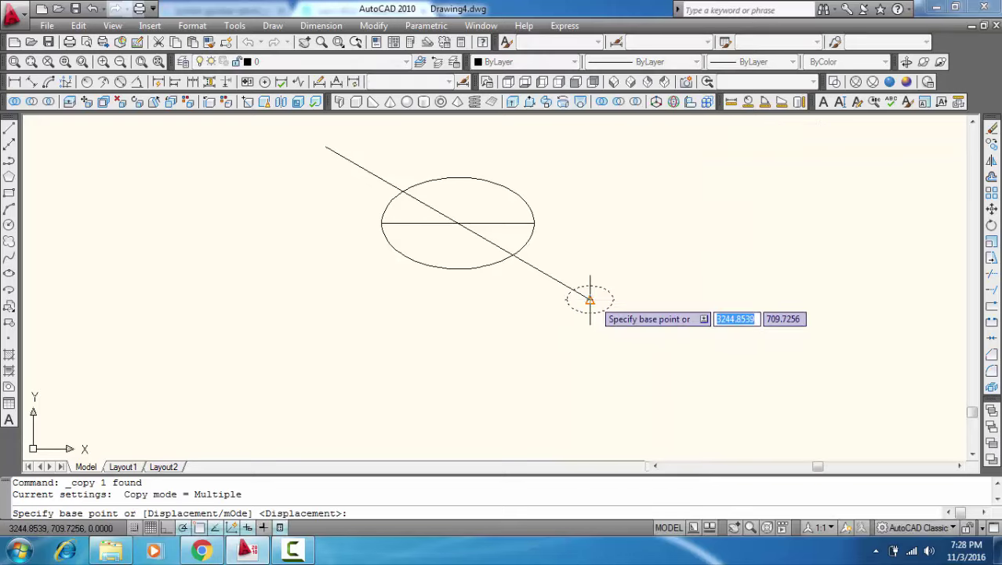
{"action": "left_click", "coordinate": [590, 298]}
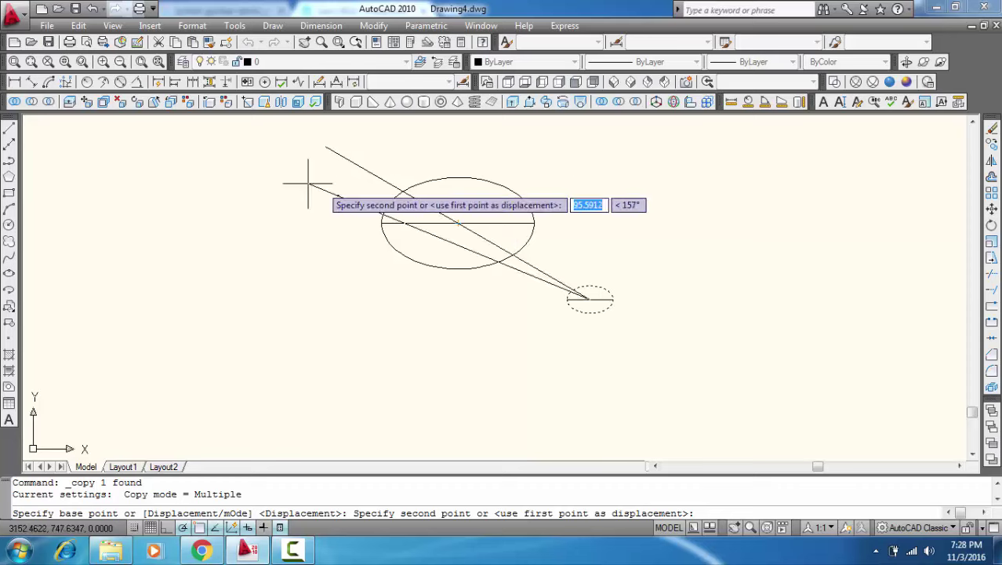
{"action": "left_click", "coordinate": [326, 147]}
{"action": "key", "text": "Escape"}
{"action": "scroll", "coordinate": [326, 146], "scroll_direction": "up", "scroll_amount": 5}
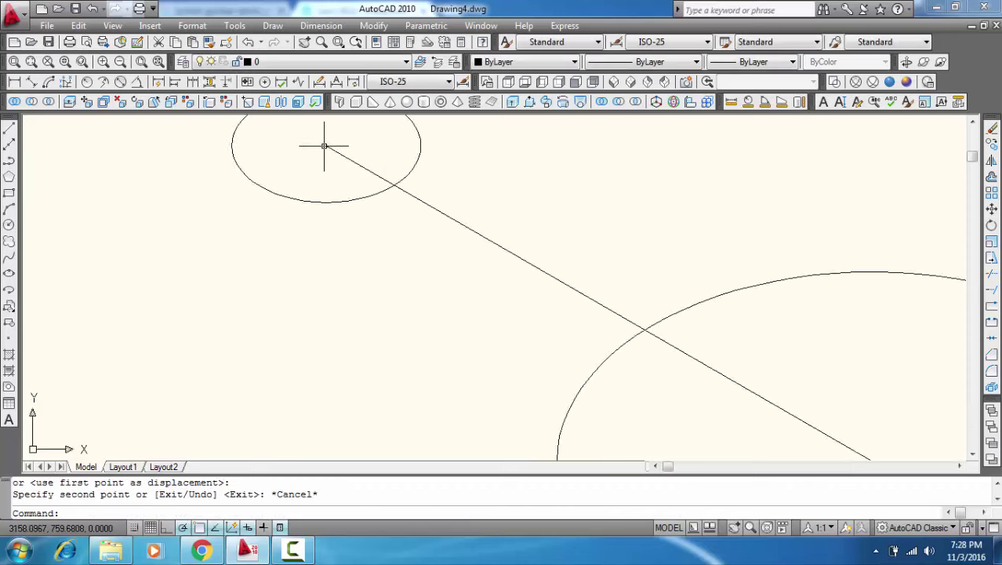
{"action": "middle_click_drag", "start_coordinate": [325, 146], "coordinate": [363, 248]}
Step: Draw an 8-unit line rightward from the upper-left ellipse's centre
{"action": "type", "text": "l"}
{"action": "key", "text": "Return"}
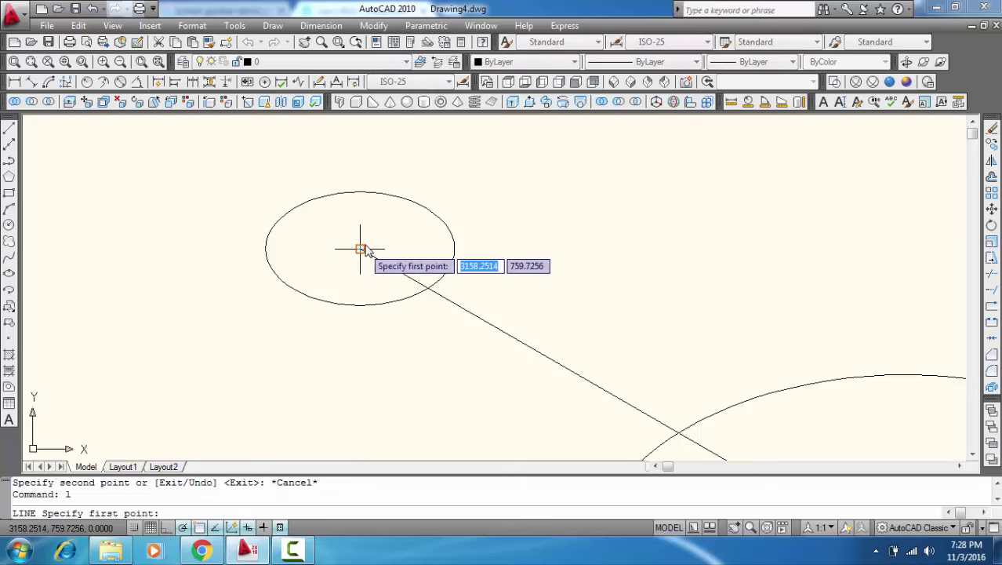
{"action": "left_click", "coordinate": [363, 248]}
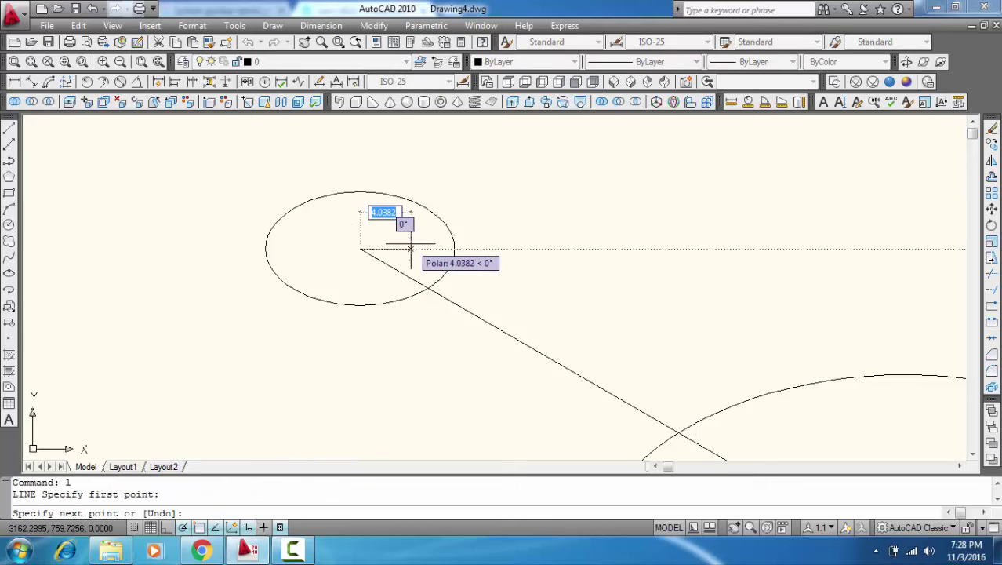
{"action": "type", "text": "8"}
{"action": "key", "text": "Return"}
{"action": "key", "text": "Return"}
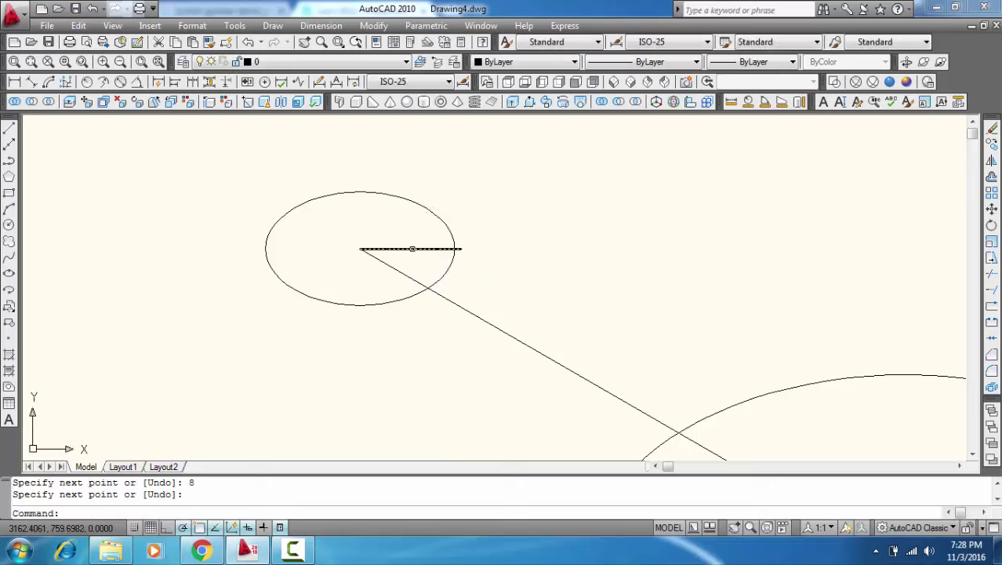
{"action": "left_click", "coordinate": [412, 249]}
Step: Move the 8-unit line so it is centred in the upper-left ellipse
{"action": "right_click", "coordinate": [412, 249]}
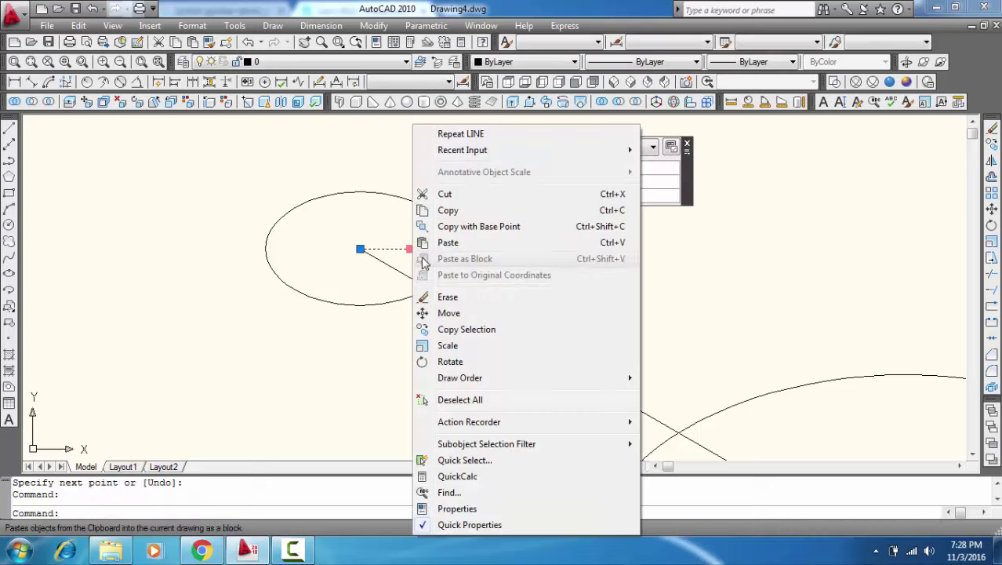
{"action": "left_click", "coordinate": [449, 313]}
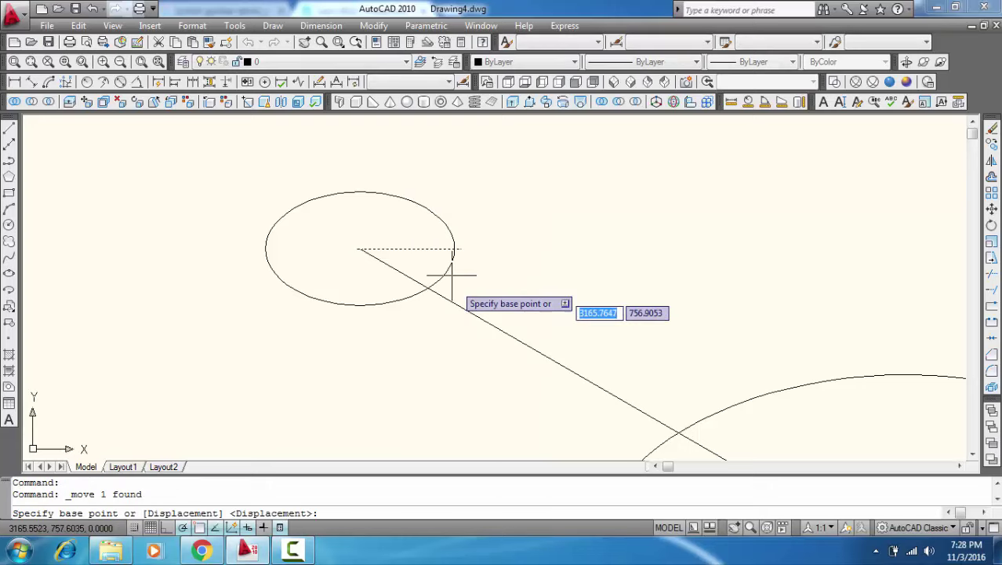
{"action": "left_click", "coordinate": [409, 249]}
{"action": "left_click", "coordinate": [359, 248]}
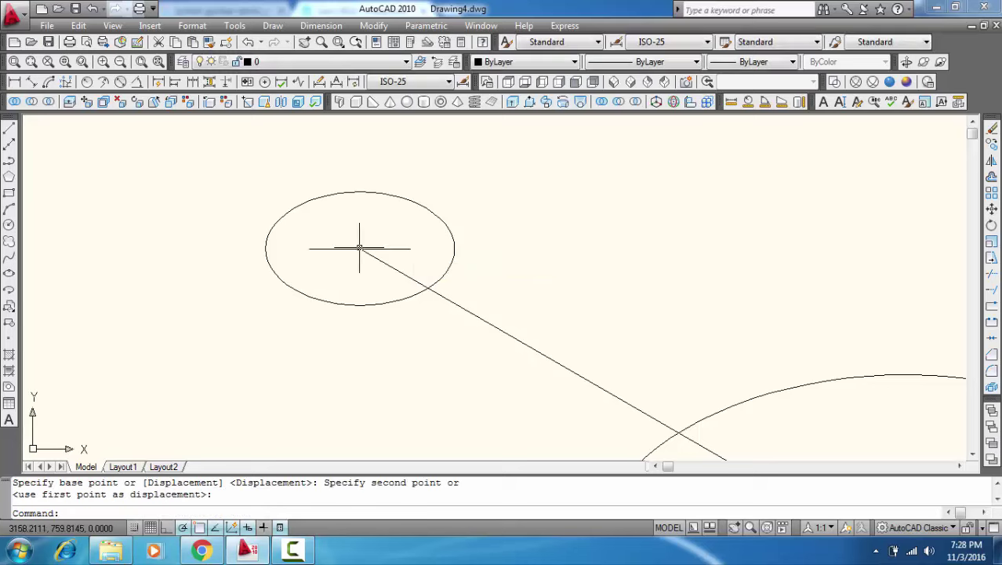
Step: Draw an inner ellipse along that line, distance 2, then resize it to 2.3
{"action": "left_click", "coordinate": [9, 274]}
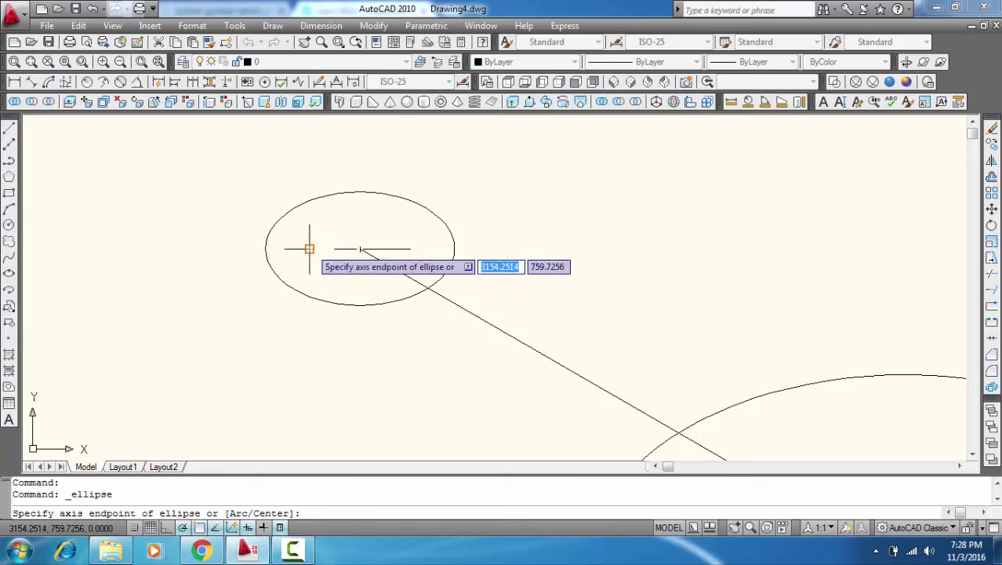
{"action": "left_click", "coordinate": [360, 250]}
{"action": "left_click", "coordinate": [409, 248]}
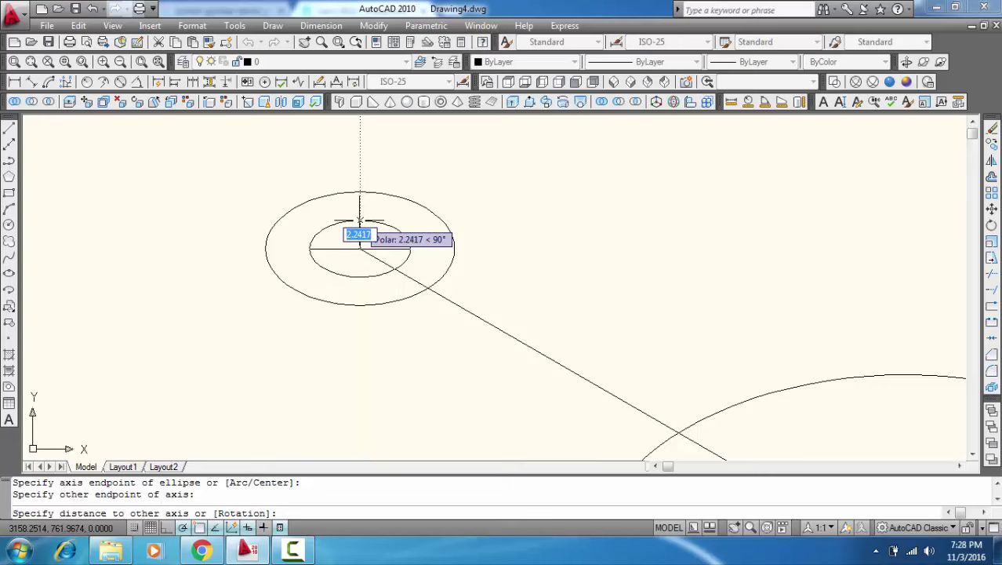
{"action": "type", "text": "2"}
{"action": "key", "text": "Return"}
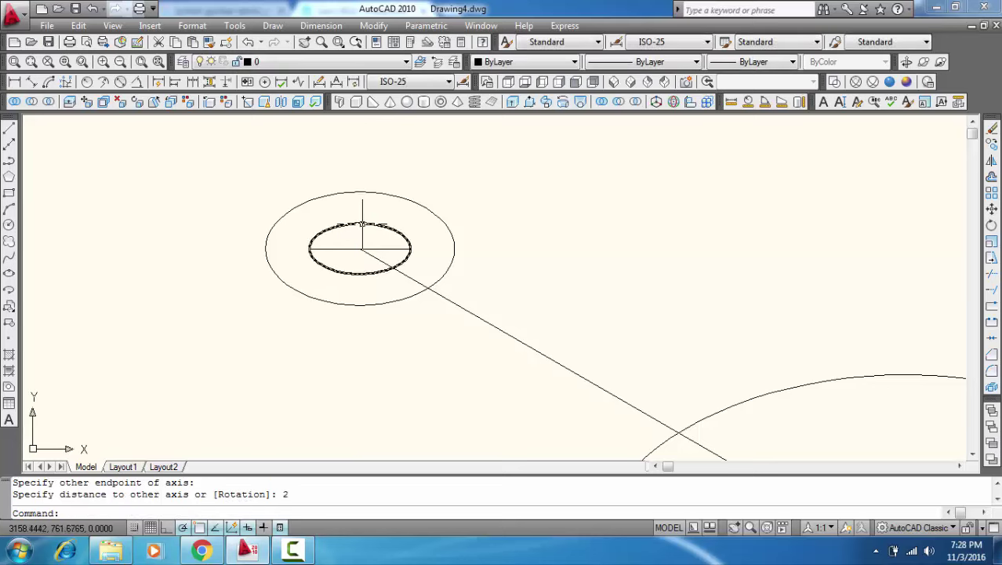
{"action": "left_click", "coordinate": [360, 223]}
{"action": "left_click", "coordinate": [360, 223]}
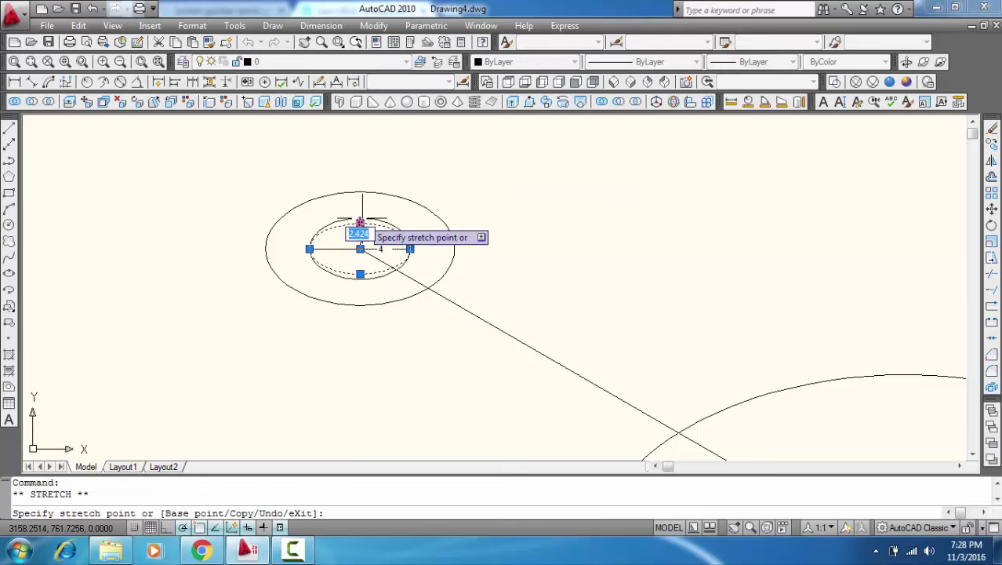
{"action": "type", "text": "2.3"}
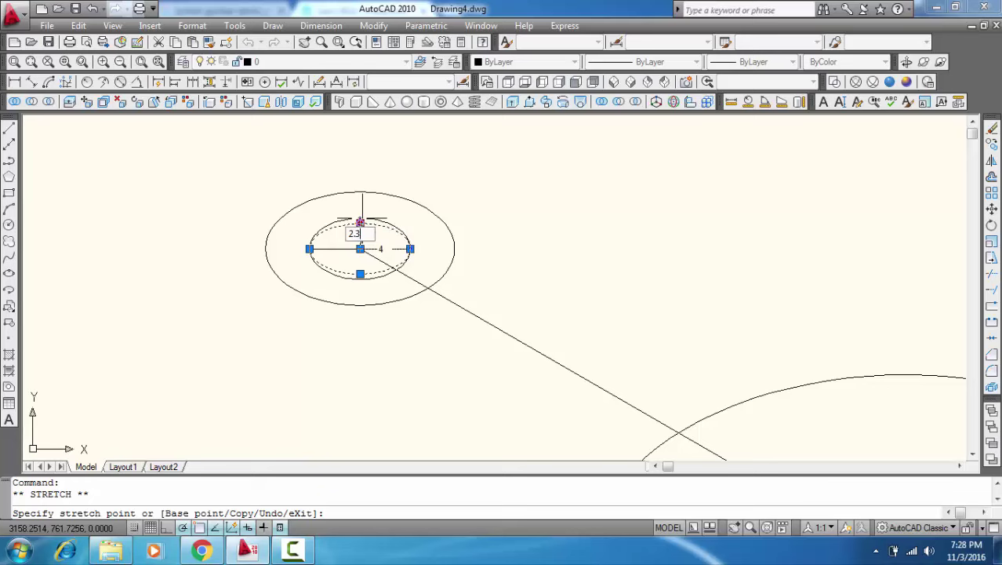
{"action": "key", "text": "Return"}
{"action": "key", "text": "Escape"}
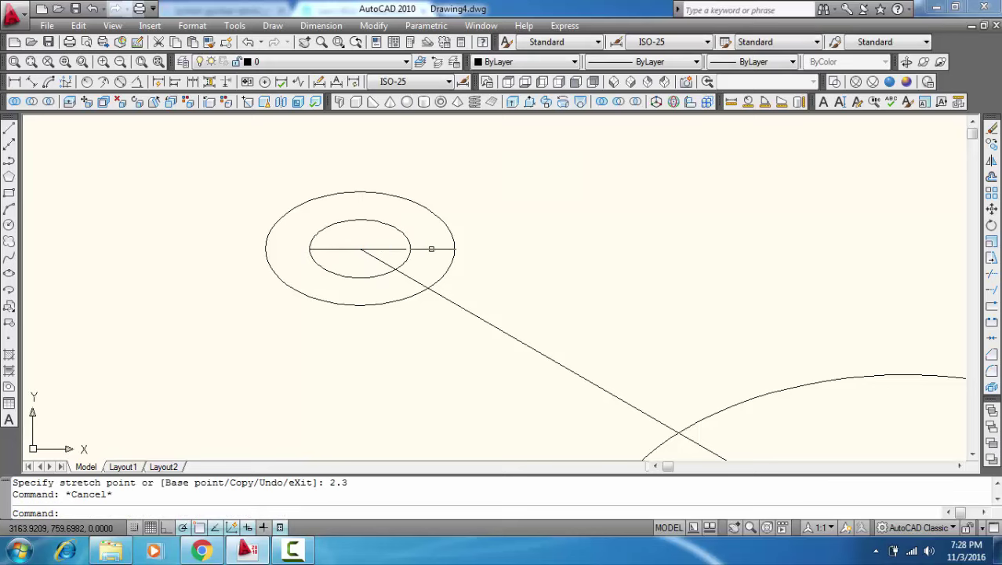
Step: Move the inner ellipse from its centre onto the lower-right small ellipse's centre
{"action": "left_click", "coordinate": [389, 226]}
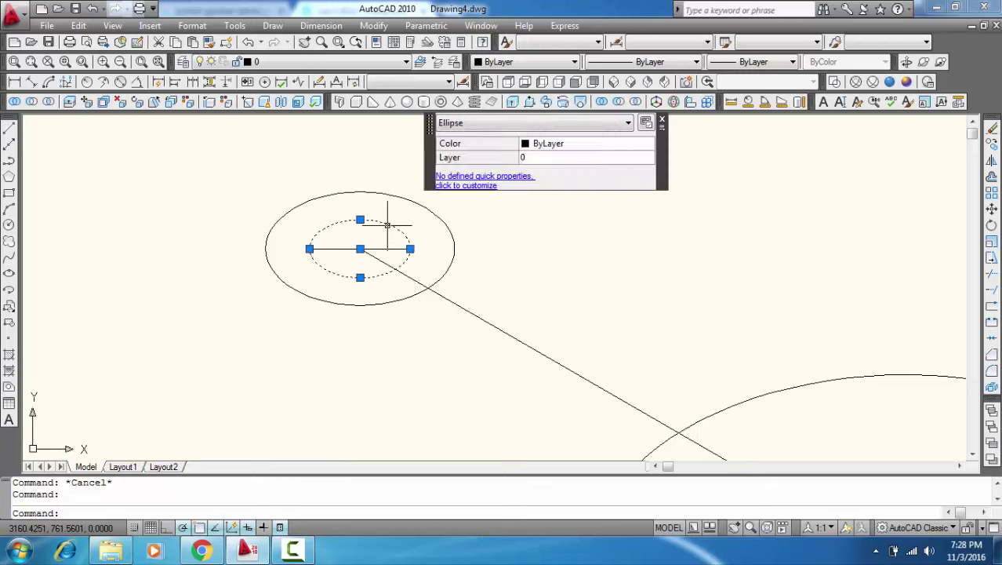
{"action": "right_click", "coordinate": [390, 224]}
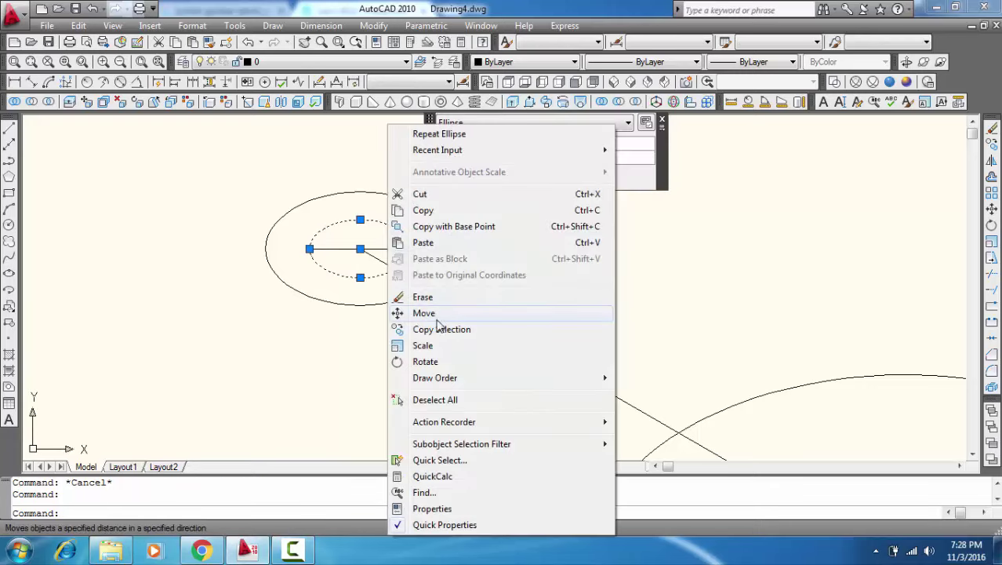
{"action": "left_click", "coordinate": [428, 313]}
{"action": "left_click", "coordinate": [360, 249]}
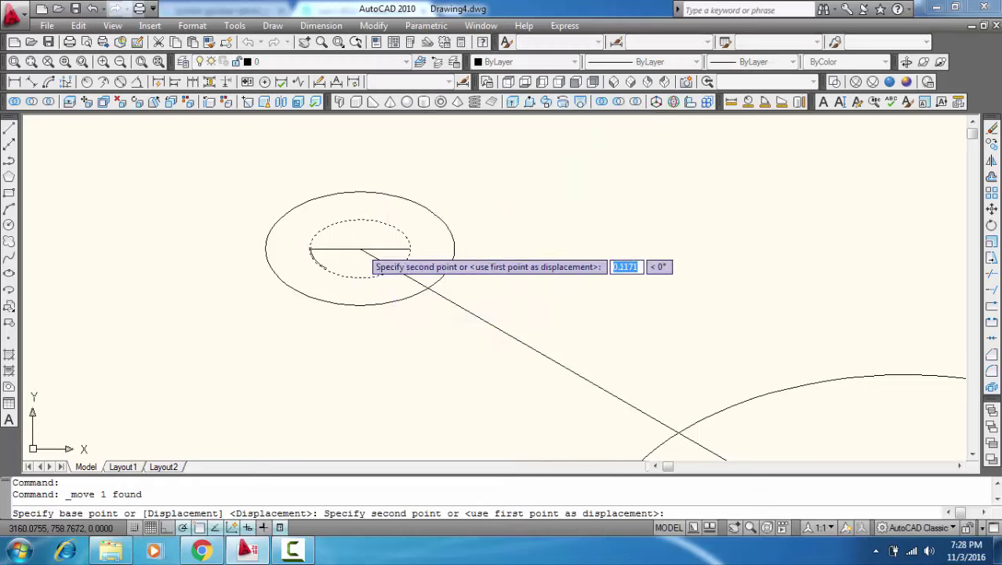
{"action": "scroll", "coordinate": [577, 369], "scroll_direction": "up", "scroll_amount": 3}
{"action": "scroll", "coordinate": [572, 392], "scroll_direction": "up", "scroll_amount": 1}
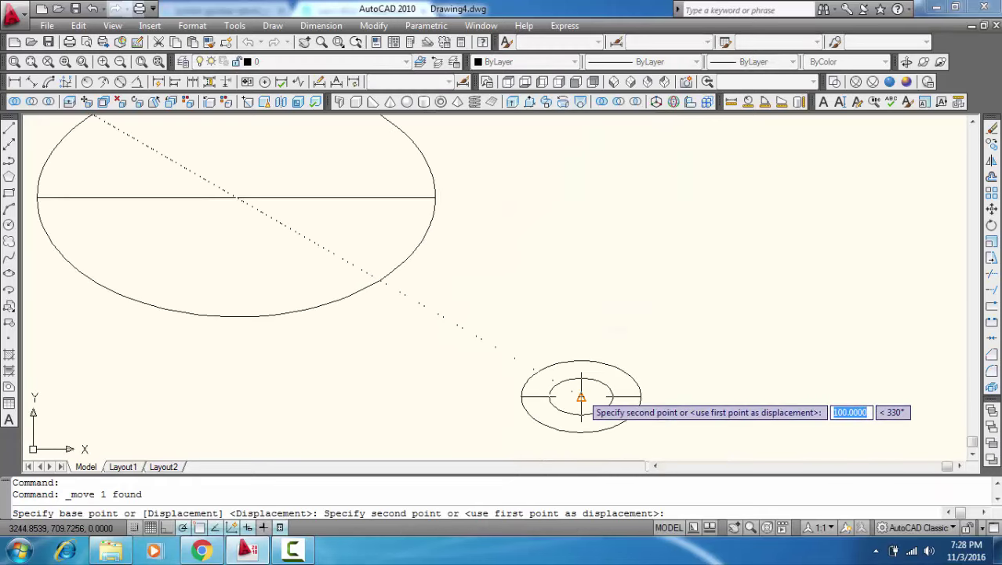
{"action": "left_click", "coordinate": [581, 396]}
{"action": "scroll", "coordinate": [391, 300], "scroll_direction": "up", "scroll_amount": 1}
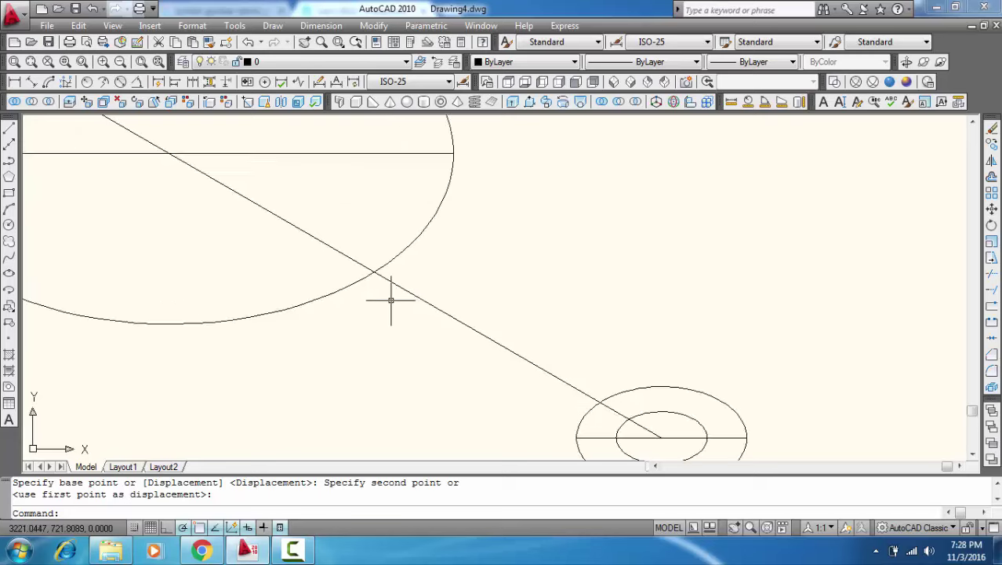
{"action": "scroll", "coordinate": [391, 300], "scroll_direction": "down", "scroll_amount": 1}
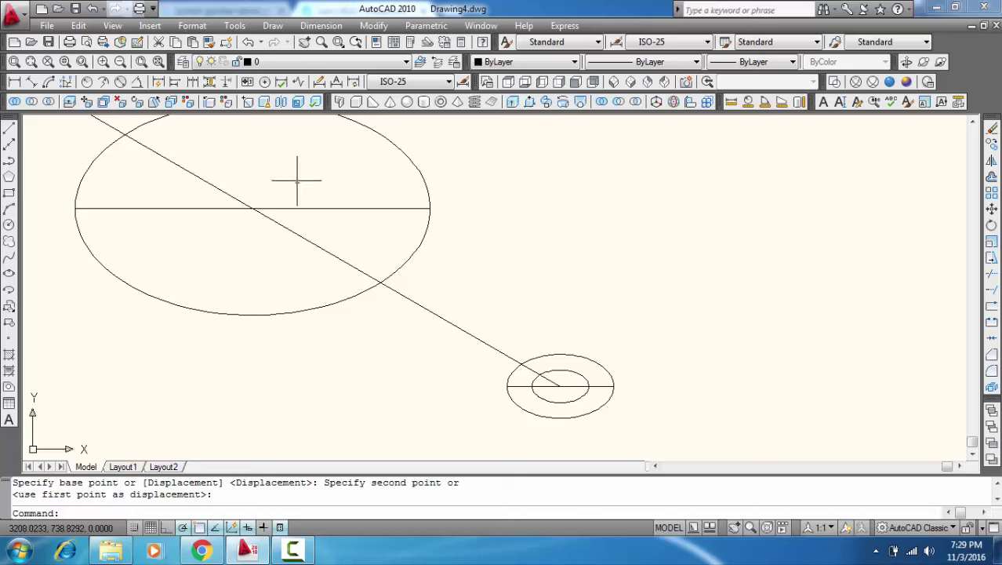
Step: Offset the large central ellipse 5 units outward to form an outer ring
{"action": "left_click", "coordinate": [991, 178]}
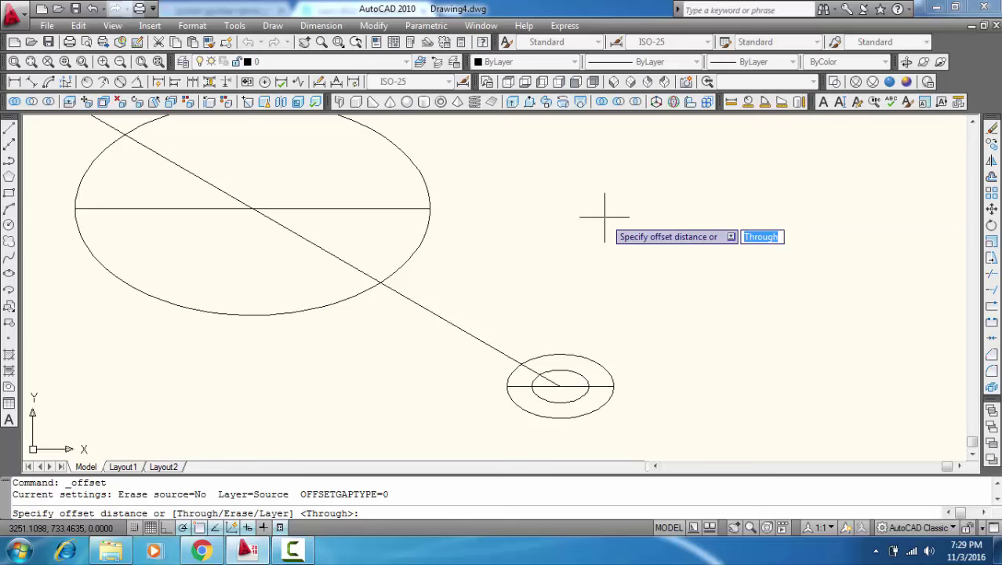
{"action": "type", "text": "5"}
{"action": "key", "text": "Return"}
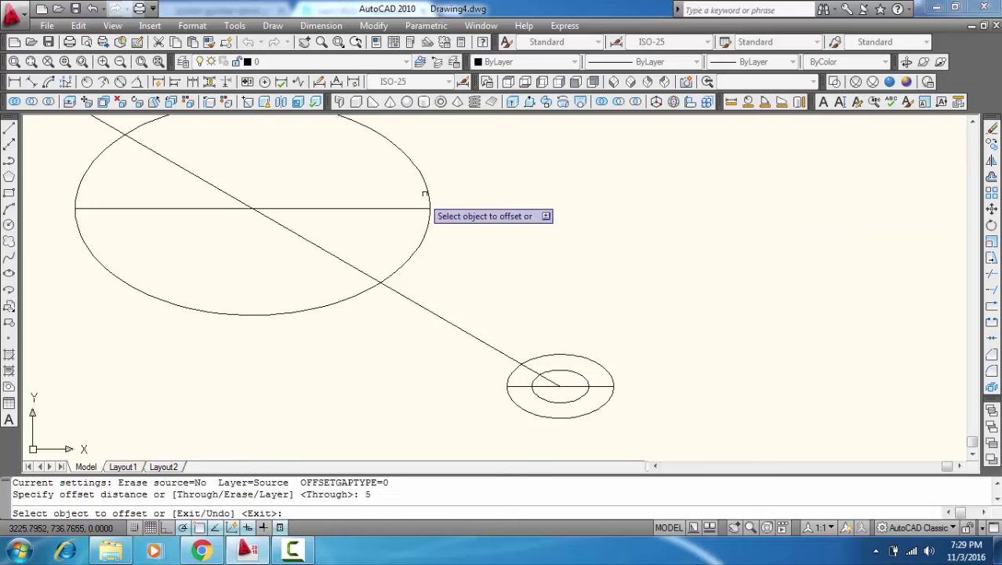
{"action": "left_click", "coordinate": [425, 190]}
{"action": "left_click", "coordinate": [448, 184]}
{"action": "scroll", "coordinate": [453, 205], "scroll_direction": "down", "scroll_amount": 2}
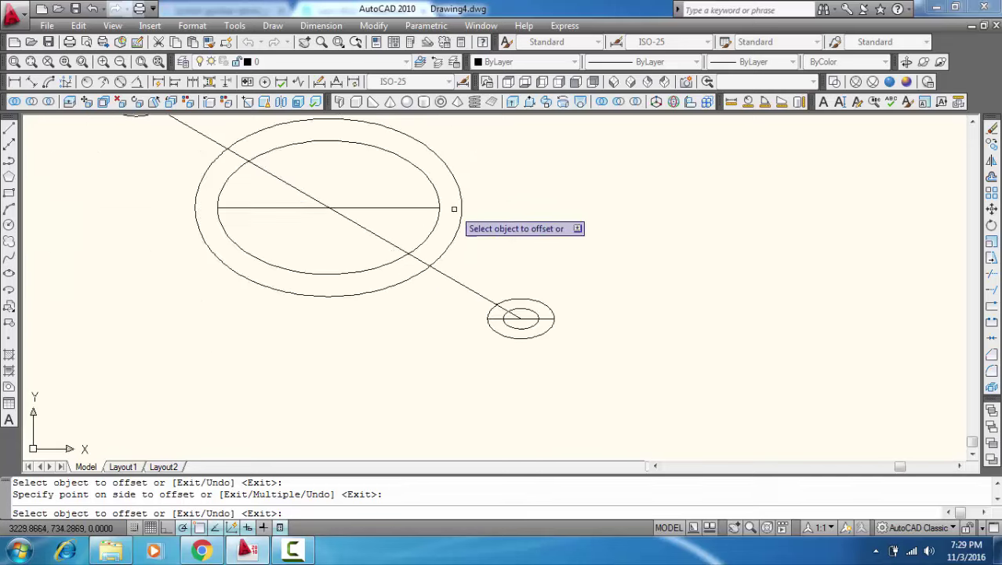
{"action": "scroll", "coordinate": [452, 228], "scroll_direction": "down", "scroll_amount": 2}
{"action": "scroll", "coordinate": [431, 259], "scroll_direction": "up", "scroll_amount": 2}
{"action": "key", "text": "Escape"}
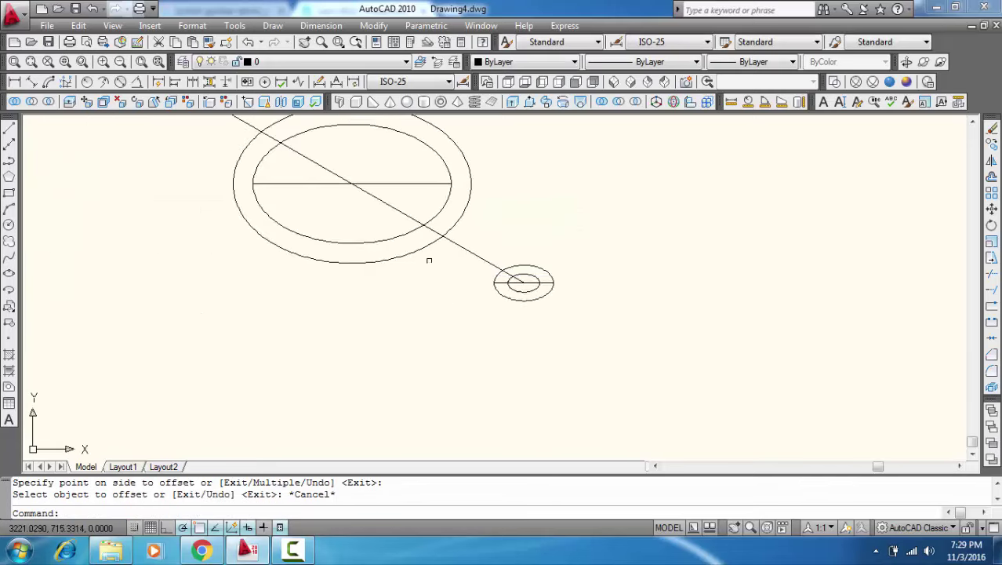
{"action": "middle_click_drag", "start_coordinate": [425, 260], "coordinate": [423, 319]}
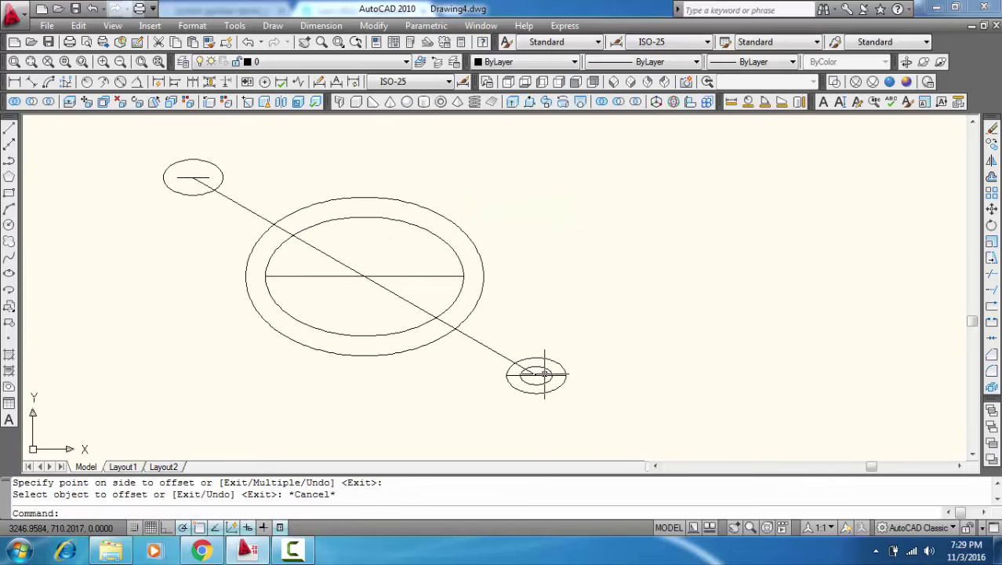
{"action": "scroll", "coordinate": [415, 352], "scroll_direction": "up", "scroll_amount": 2}
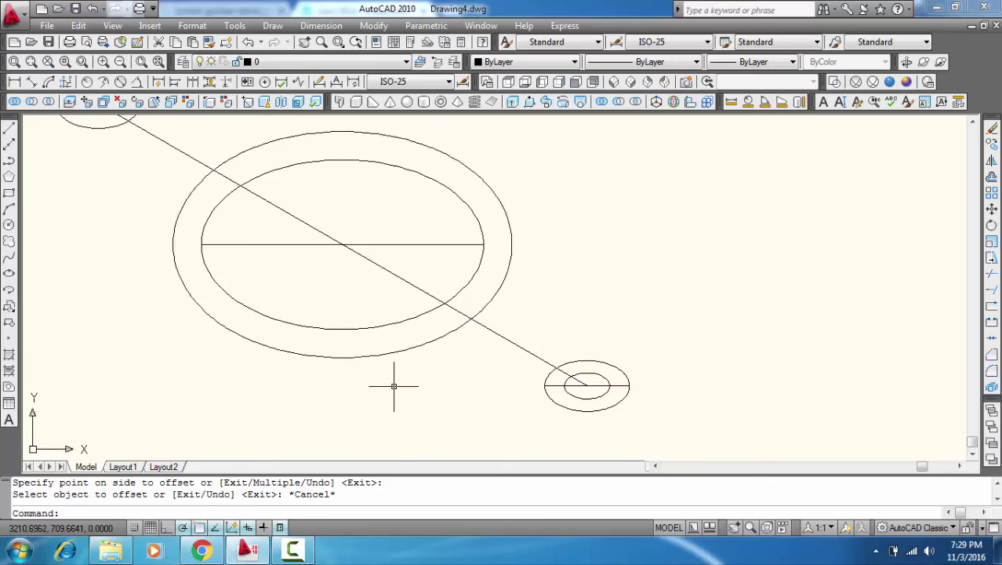
{"action": "scroll", "coordinate": [393, 386], "scroll_direction": "down", "scroll_amount": 2}
Step: Copy the outer hub ring from its centre to spots below and right of the hub
{"action": "left_click", "coordinate": [457, 291]}
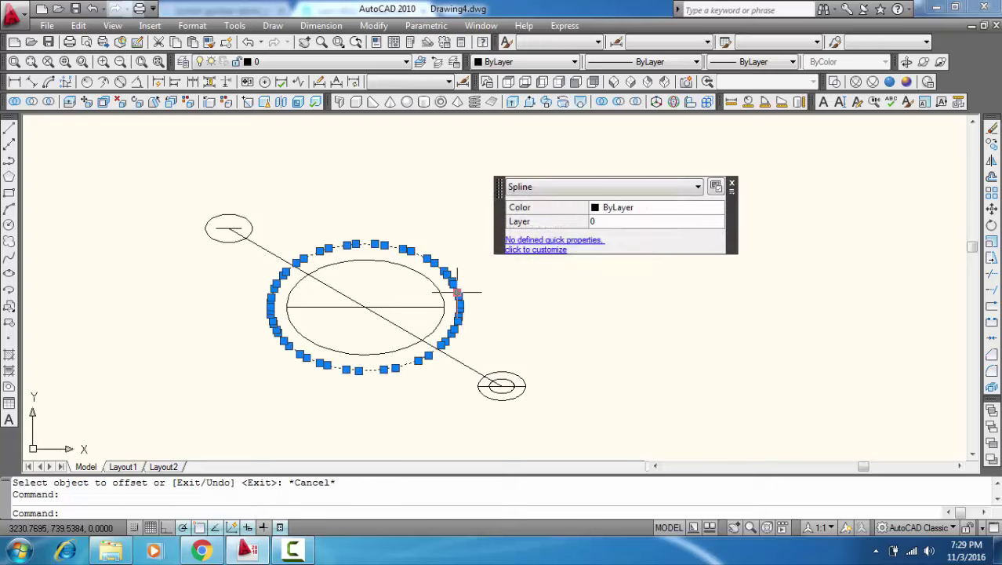
{"action": "right_click", "coordinate": [457, 291]}
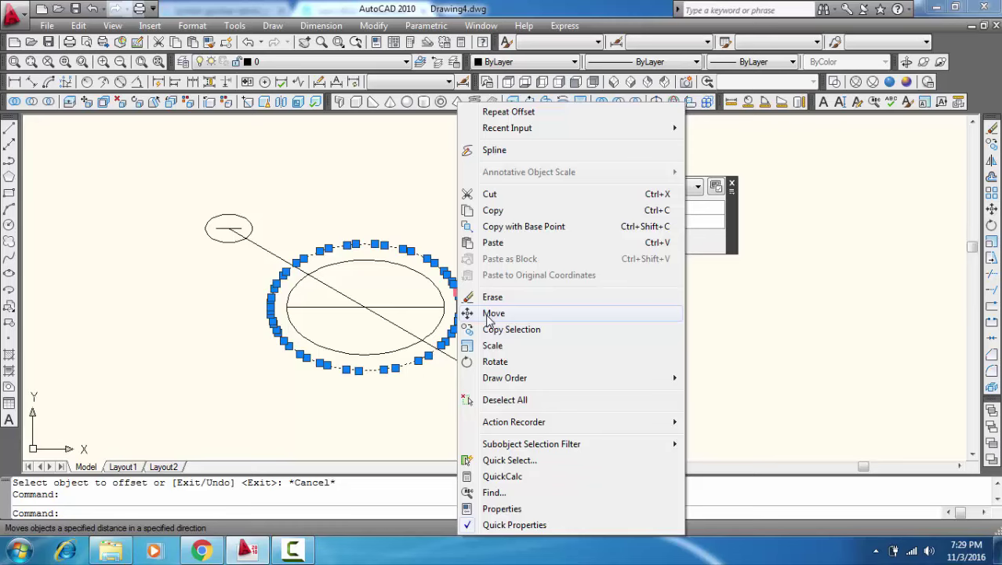
{"action": "key", "text": "Escape"}
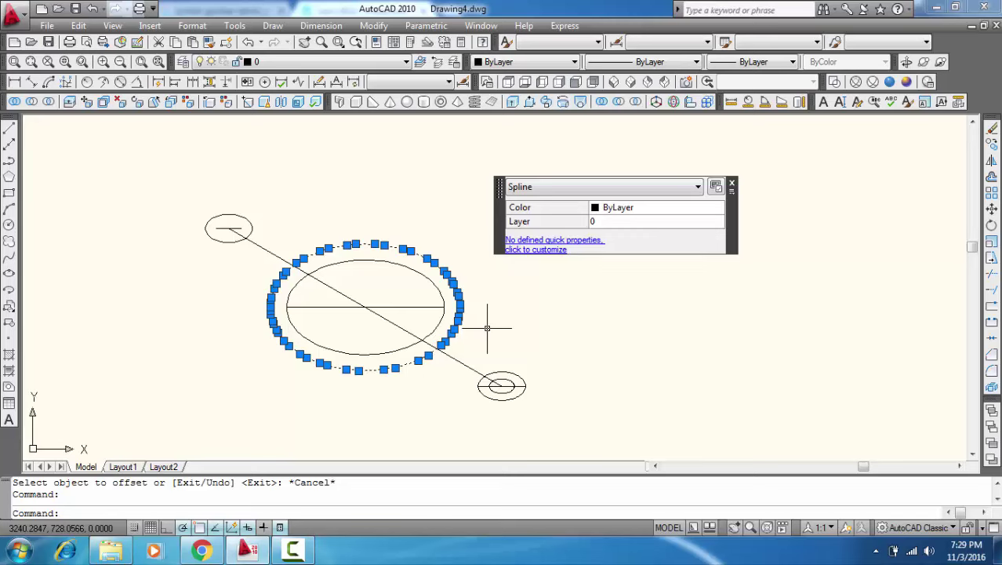
{"action": "right_click", "coordinate": [486, 328]}
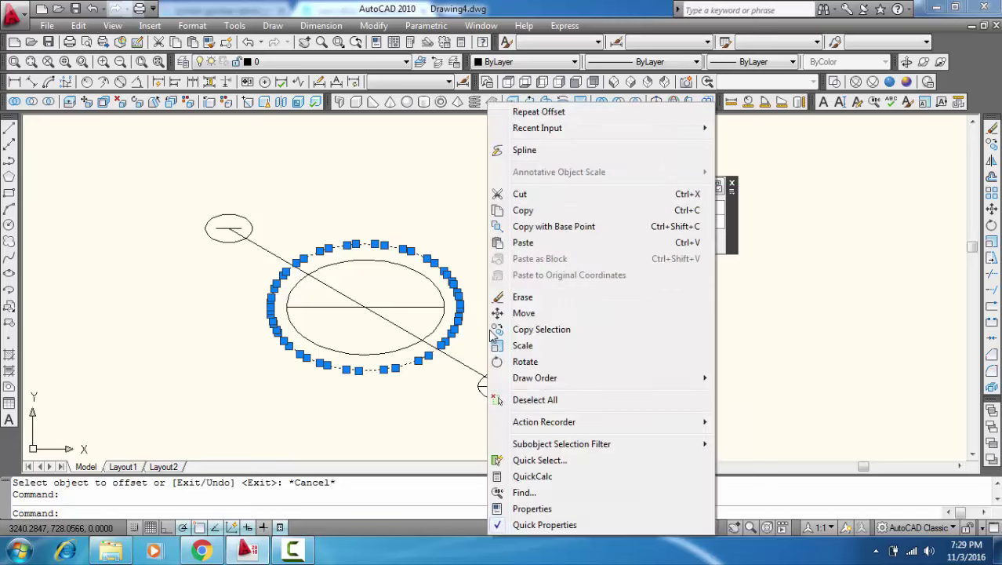
{"action": "left_click", "coordinate": [532, 330]}
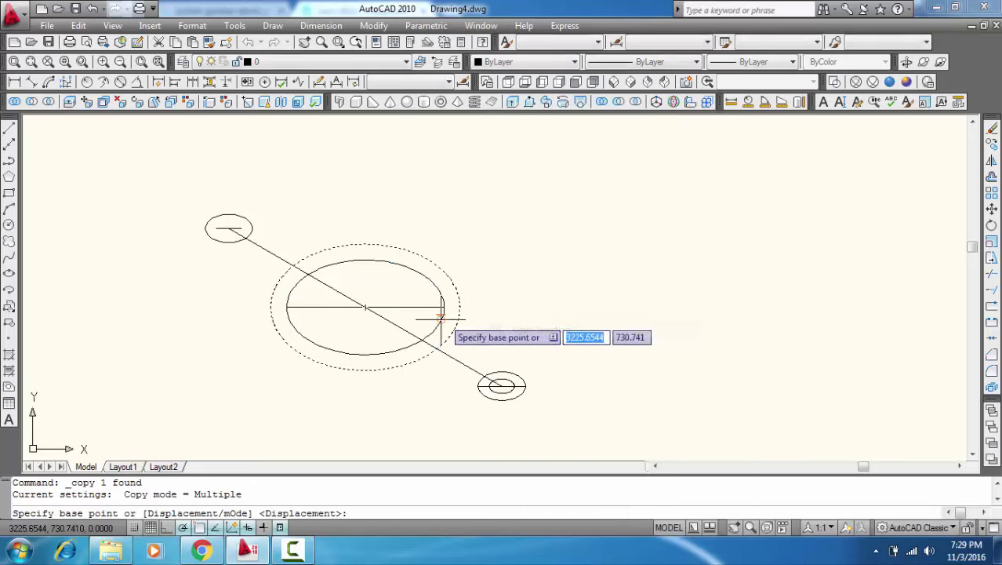
{"action": "left_click", "coordinate": [365, 306]}
{"action": "middle_click_drag", "start_coordinate": [413, 410], "coordinate": [399, 358]}
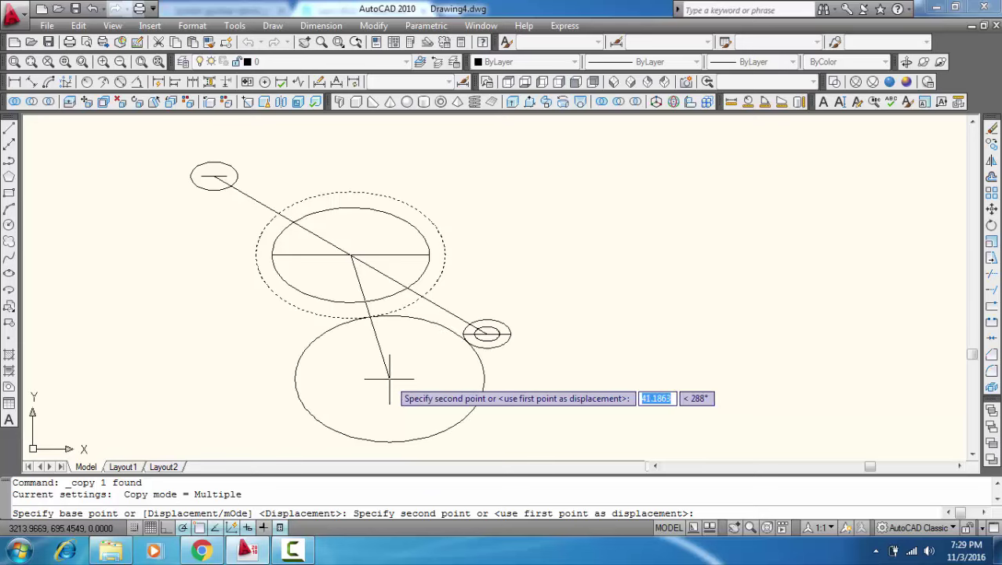
{"action": "left_click", "coordinate": [389, 379]}
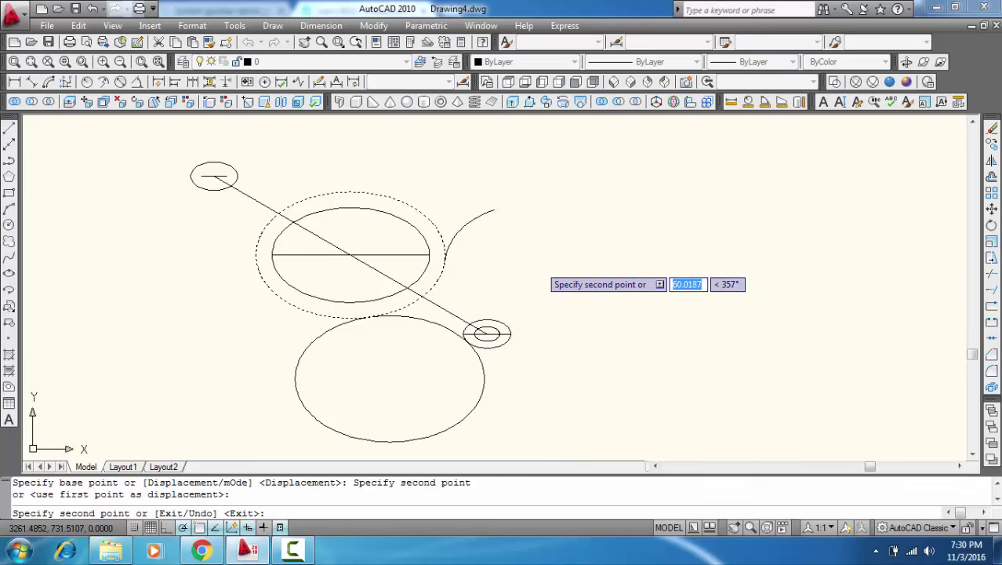
{"action": "left_click", "coordinate": [539, 264]}
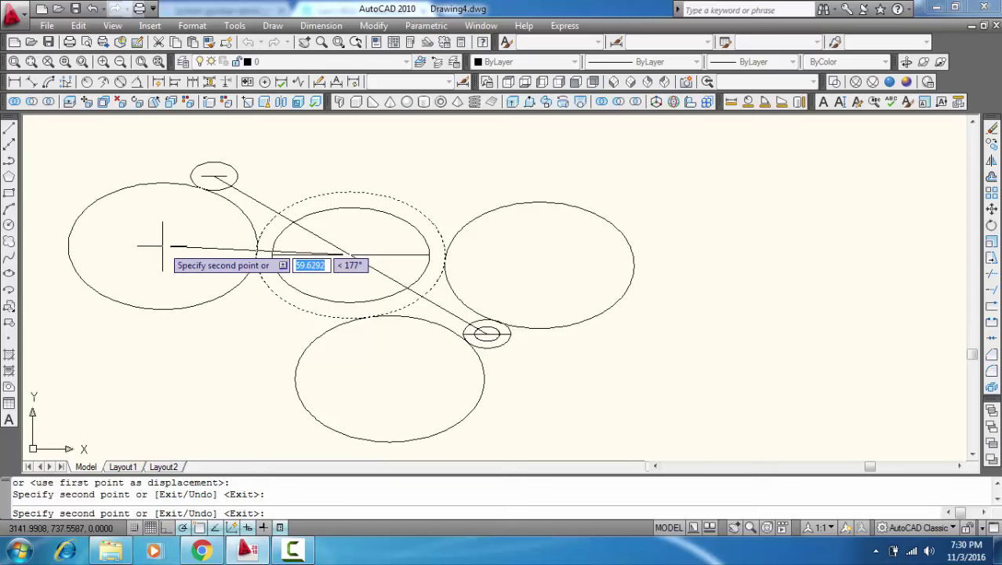
Step: Place further ring copies to the left of and above the hub
{"action": "left_click", "coordinate": [162, 246]}
{"action": "middle_click_drag", "start_coordinate": [329, 165], "coordinate": [320, 216]}
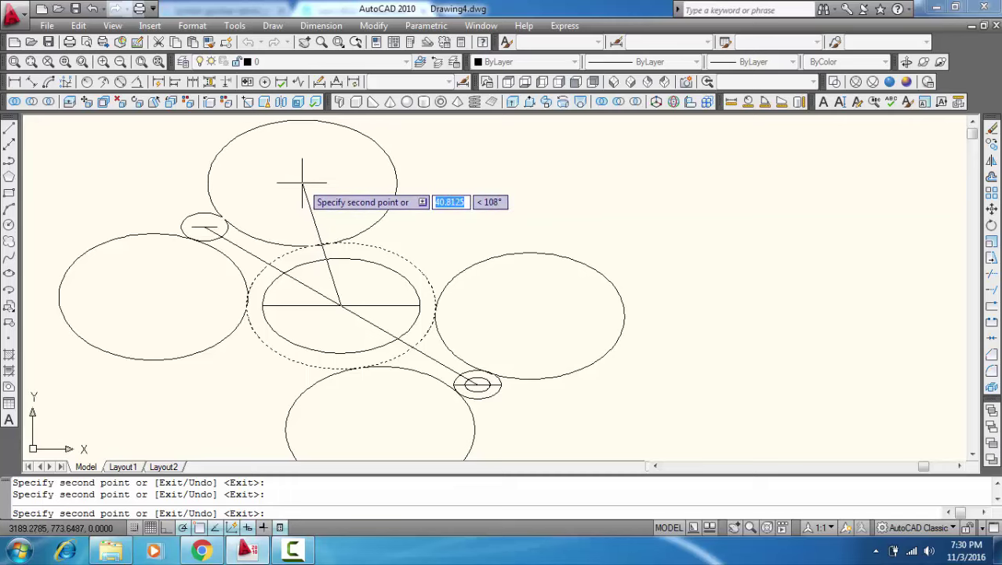
{"action": "left_click", "coordinate": [302, 183]}
{"action": "key", "text": "Escape"}
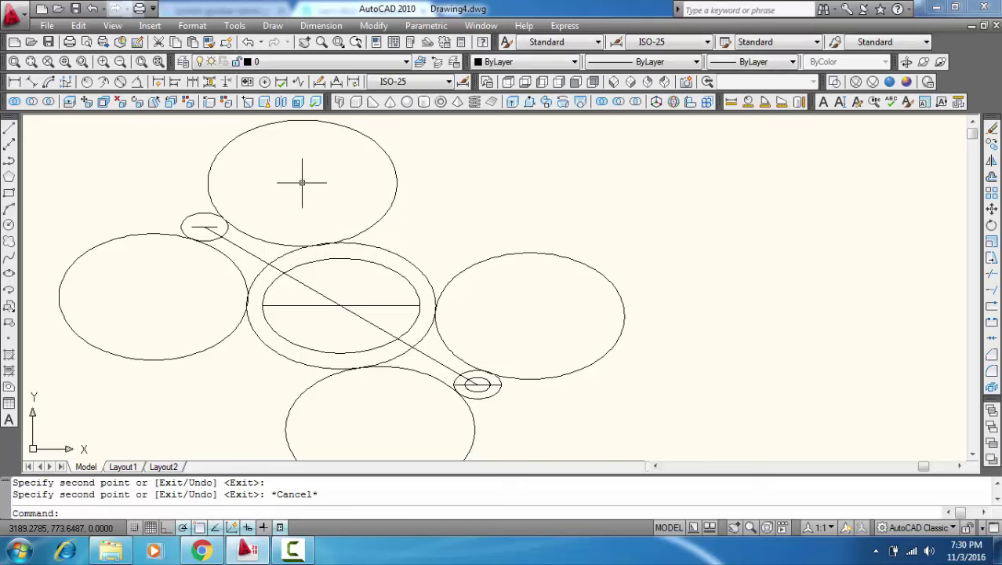
{"action": "scroll", "coordinate": [321, 253], "scroll_direction": "up", "scroll_amount": 2}
{"action": "middle_click_drag", "start_coordinate": [321, 253], "coordinate": [287, 224]}
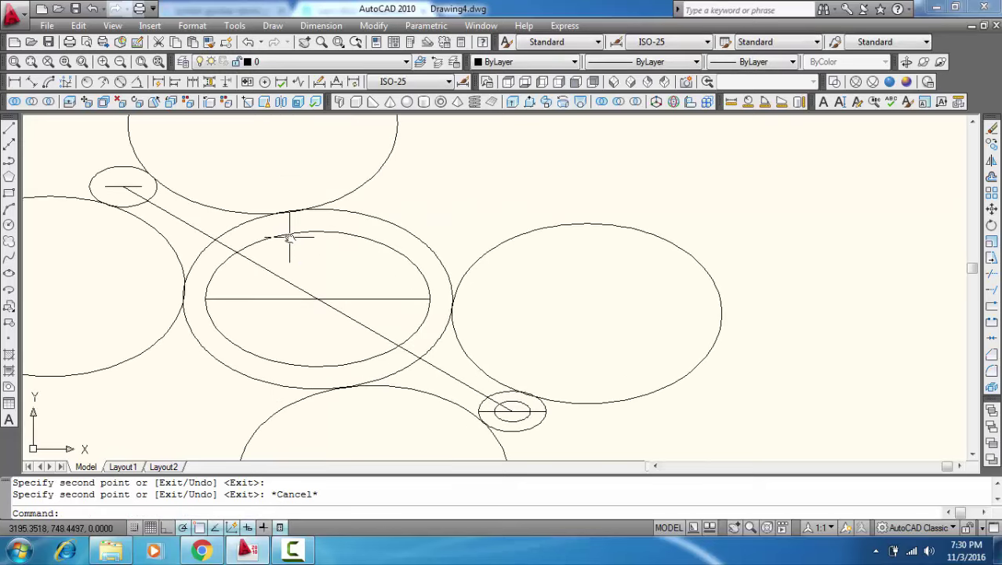
{"action": "scroll", "coordinate": [290, 237], "scroll_direction": "down", "scroll_amount": 3}
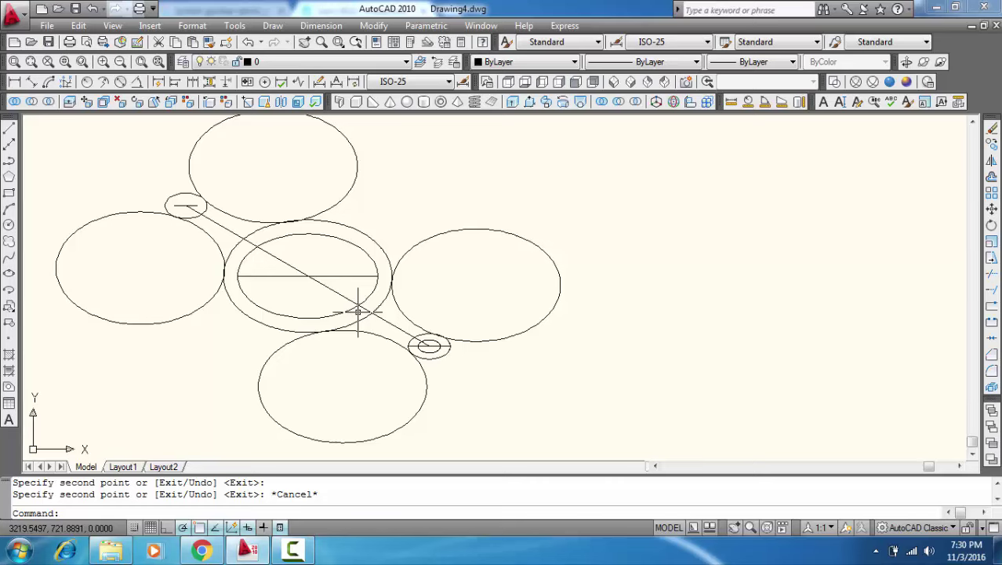
{"action": "type", "text": "tr"}
Step: Attempt to trim the lower large circle using all edges, then cancel the failed trim
{"action": "key", "text": "Return"}
{"action": "key", "text": "Return"}
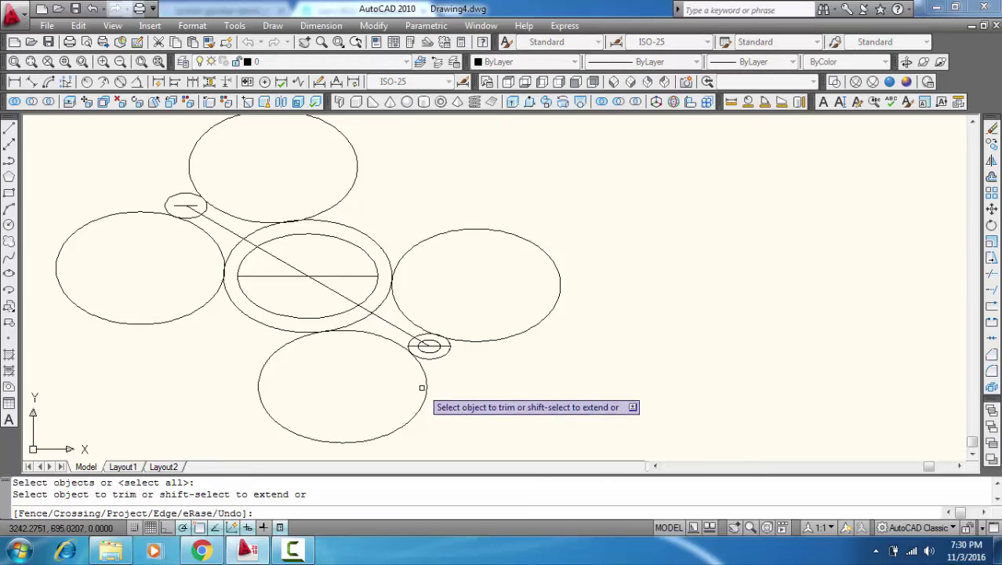
{"action": "left_click", "coordinate": [428, 384]}
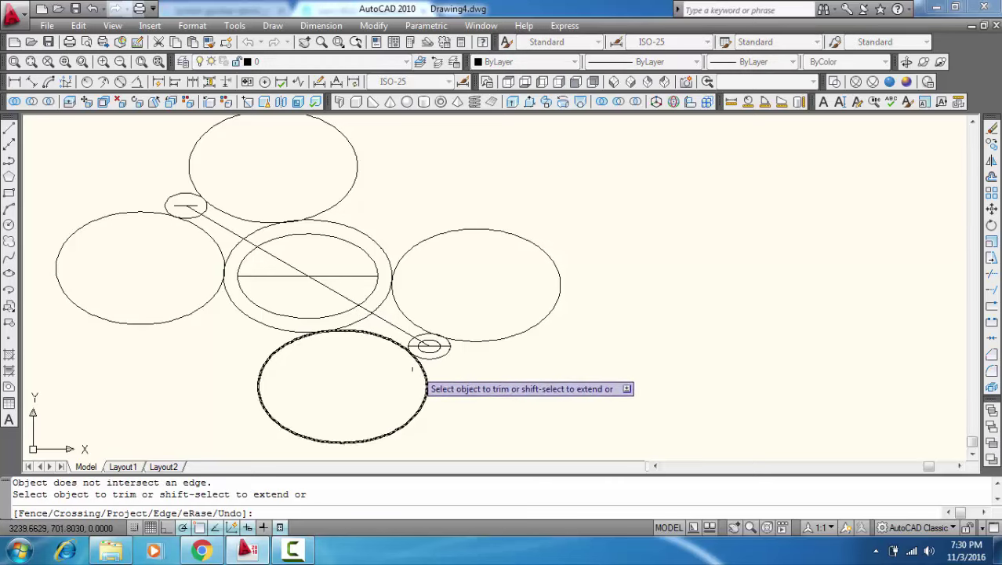
{"action": "scroll", "coordinate": [405, 358], "scroll_direction": "up", "scroll_amount": 5}
{"action": "scroll", "coordinate": [410, 345], "scroll_direction": "down", "scroll_amount": 3}
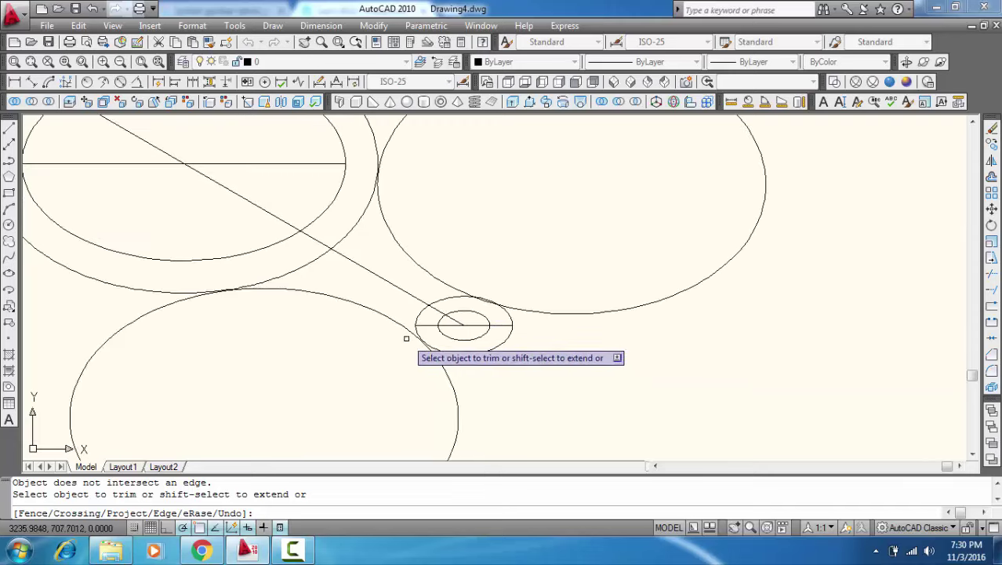
{"action": "key", "text": "Escape"}
{"action": "scroll", "coordinate": [441, 339], "scroll_direction": "up", "scroll_amount": 5}
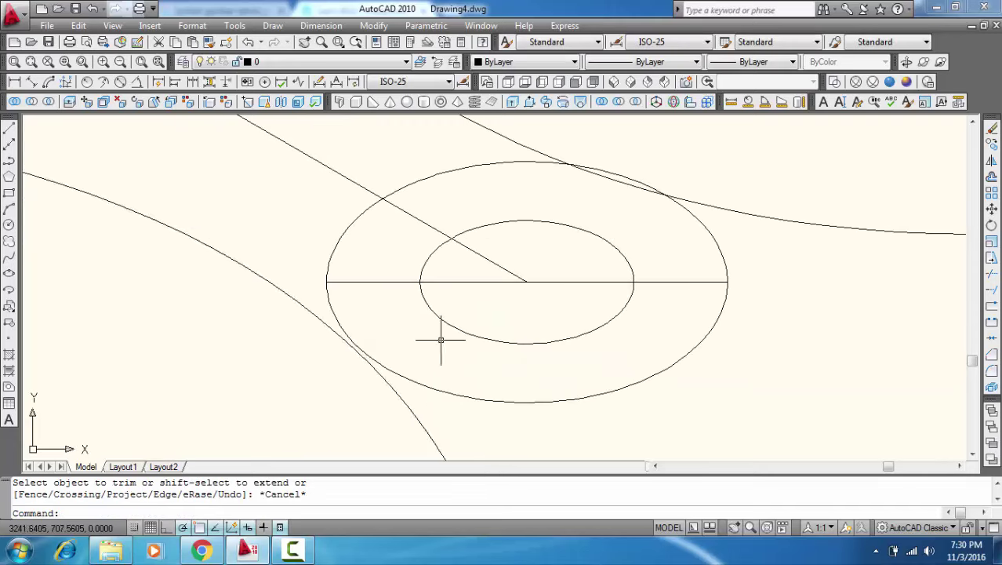
Step: Move the lower arm curve slightly upward so it sits on the hub ring
{"action": "left_click", "coordinate": [351, 343]}
{"action": "right_click", "coordinate": [351, 343]}
{"action": "left_click", "coordinate": [357, 311]}
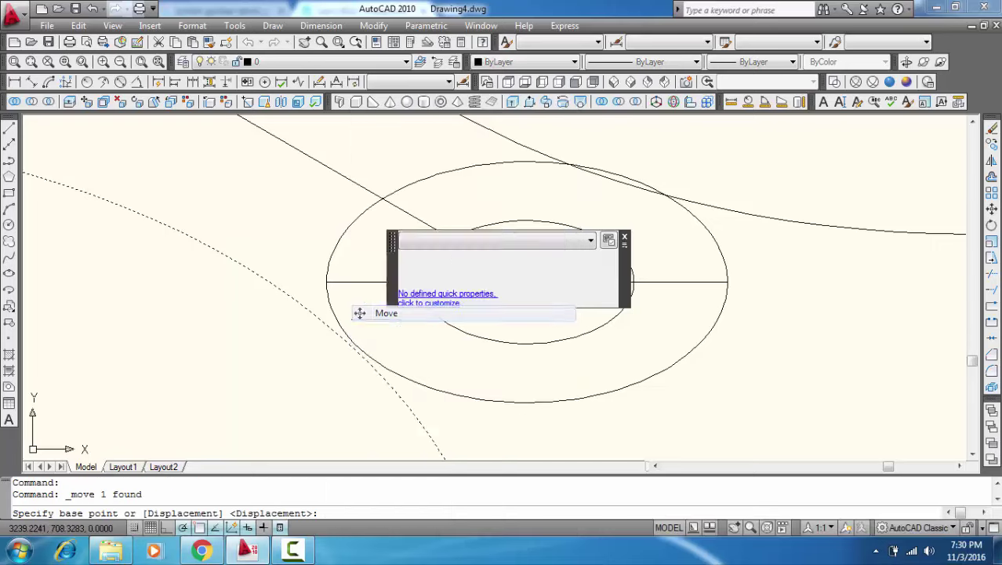
{"action": "left_click", "coordinate": [346, 343]}
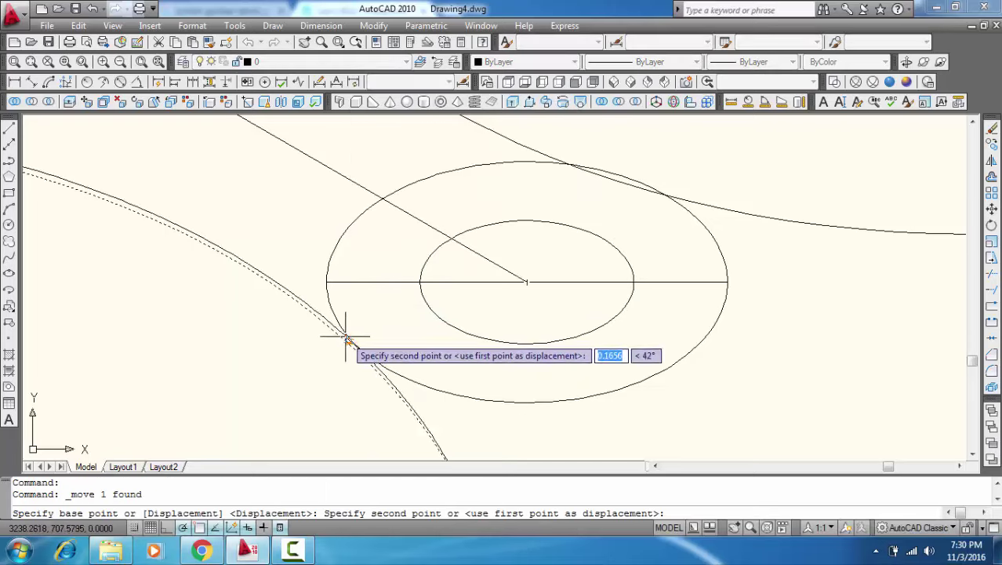
{"action": "left_click", "coordinate": [345, 332]}
{"action": "scroll", "coordinate": [369, 375], "scroll_direction": "down", "scroll_amount": 2}
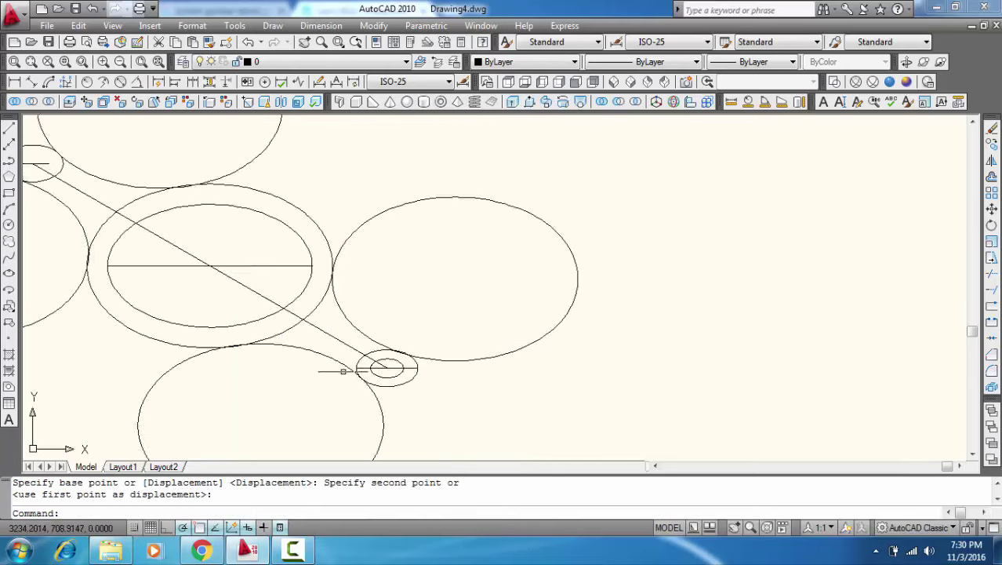
{"action": "scroll", "coordinate": [230, 341], "scroll_direction": "up", "scroll_amount": 5}
{"action": "scroll", "coordinate": [383, 350], "scroll_direction": "down", "scroll_amount": 5}
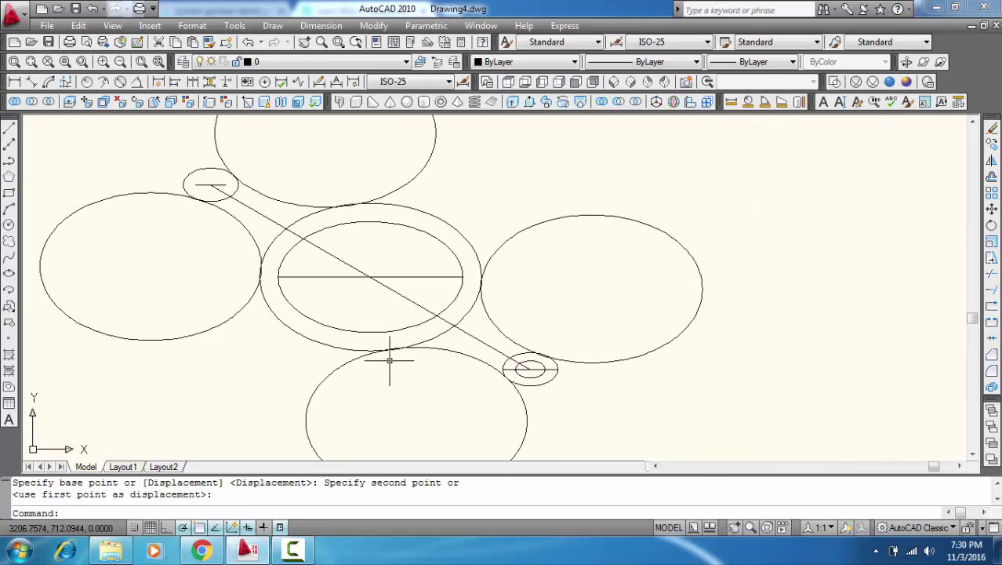
{"action": "type", "text": "tr"}
Step: Trim away the lower and right large circles using all edges as cutting edges
{"action": "key", "text": "Return"}
{"action": "key", "text": "Return"}
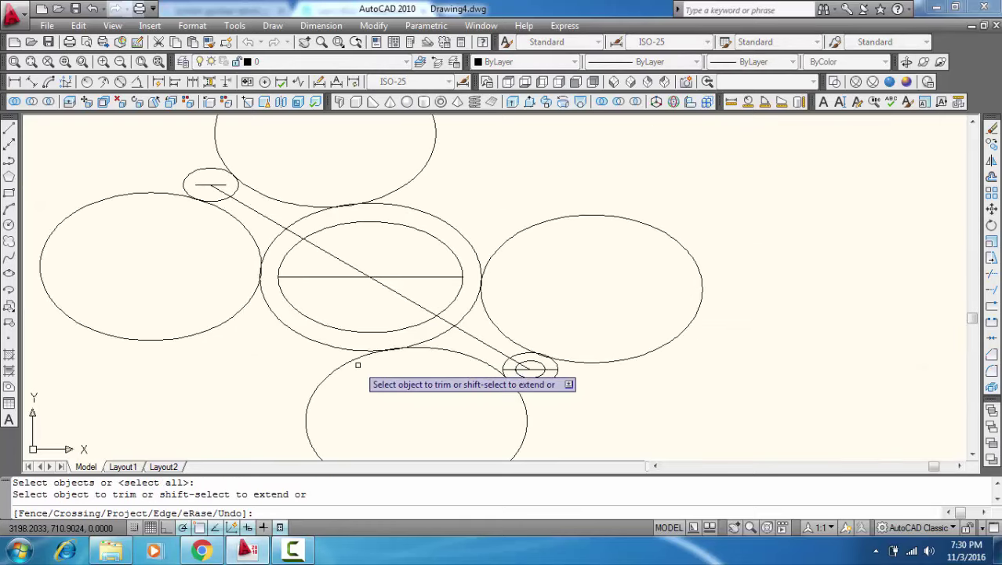
{"action": "left_click", "coordinate": [356, 363]}
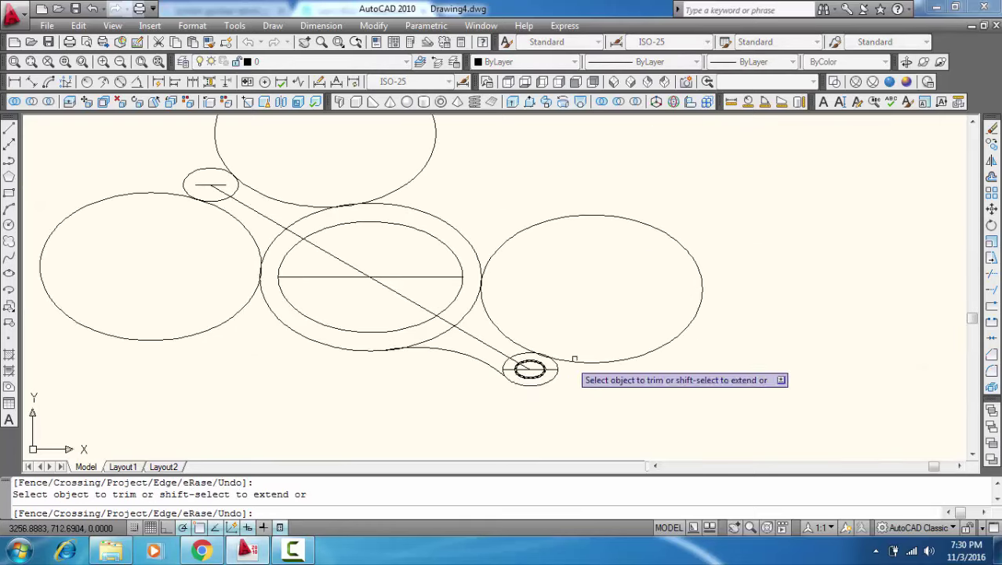
{"action": "left_click", "coordinate": [645, 224]}
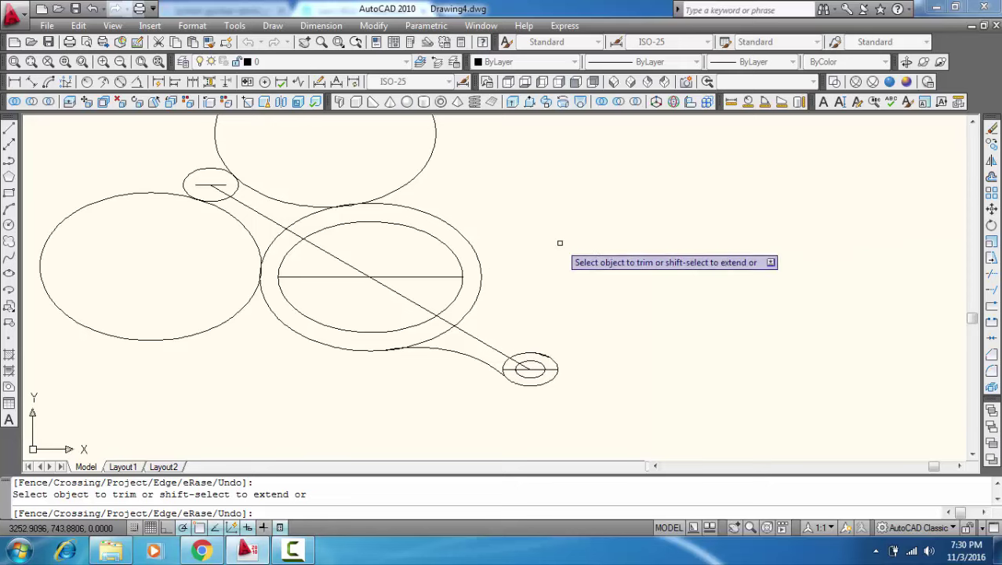
Step: Undo the right circle's trim and end the trim command
{"action": "key", "text": "ctrl+z"}
{"action": "key", "text": "Escape"}
{"action": "scroll", "coordinate": [509, 294], "scroll_direction": "up", "scroll_amount": 3}
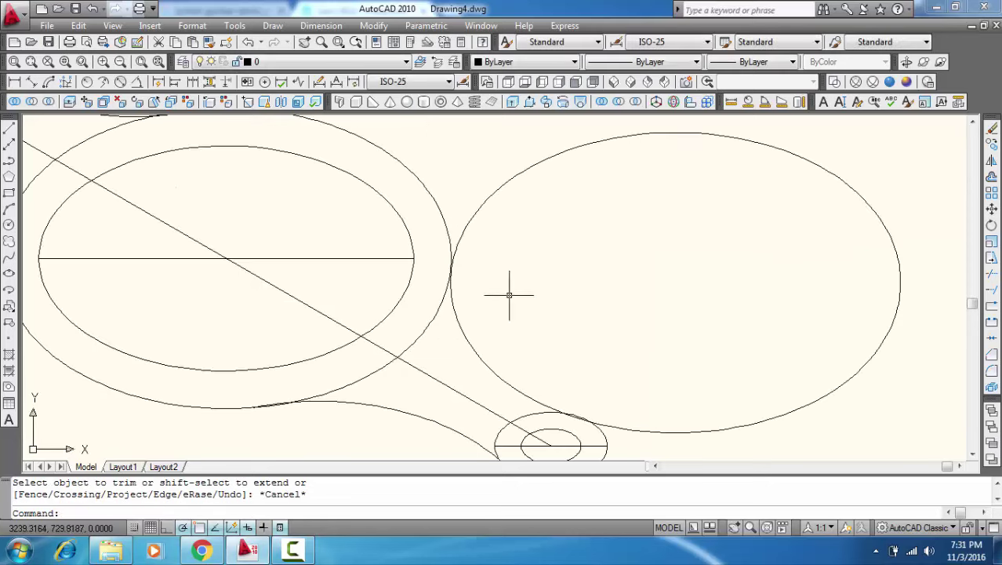
{"action": "scroll", "coordinate": [449, 248], "scroll_direction": "up", "scroll_amount": 3}
Step: Shift the curve touching the ring's right side slightly onto the ring
{"action": "left_click", "coordinate": [448, 250]}
{"action": "right_click", "coordinate": [453, 266]}
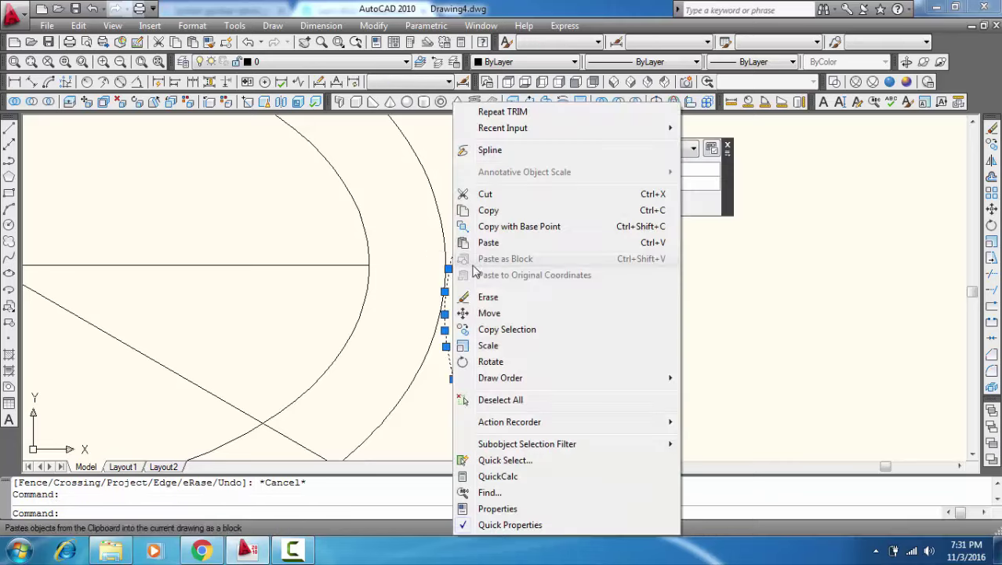
{"action": "left_click", "coordinate": [488, 312]}
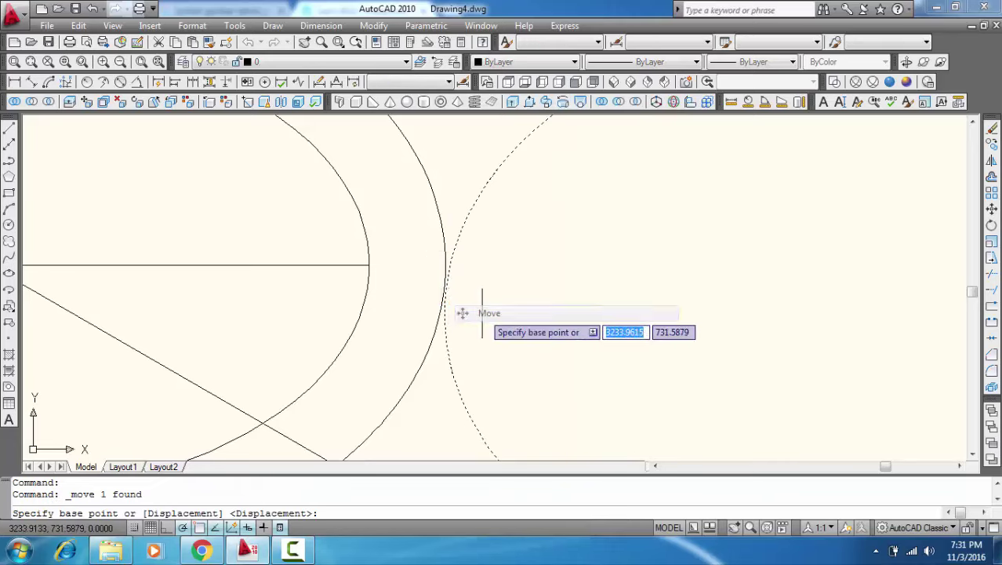
{"action": "left_click", "coordinate": [445, 298]}
{"action": "left_click", "coordinate": [443, 296]}
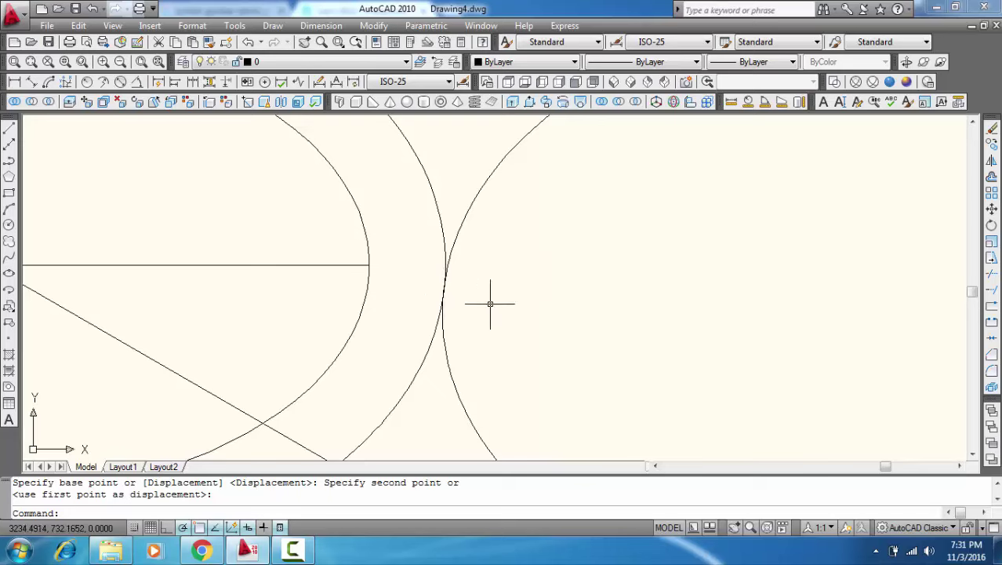
{"action": "scroll", "coordinate": [502, 304], "scroll_direction": "down", "scroll_amount": 4}
{"action": "type", "text": "tr"}
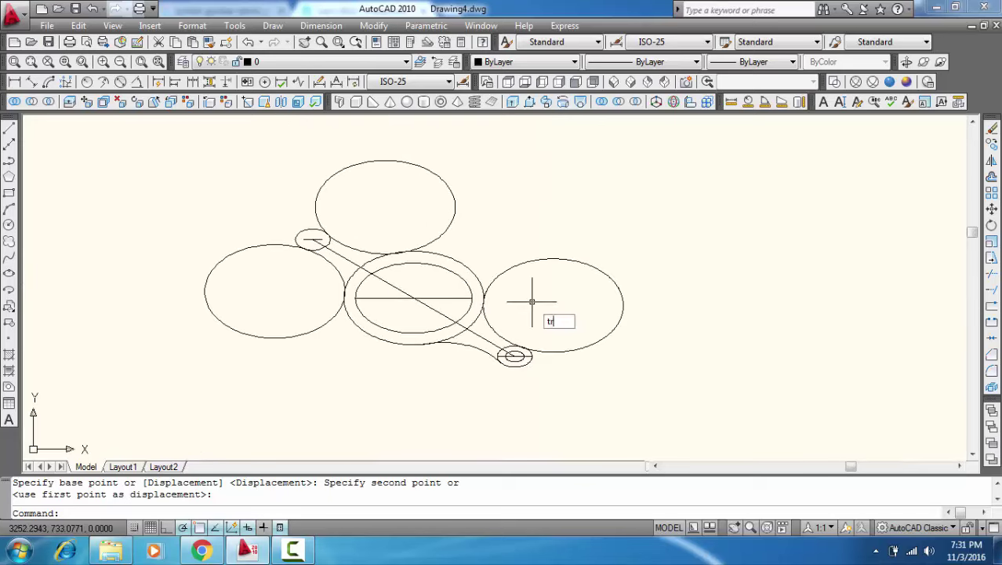
Step: Trim away the right and top large circles, undoing the left circle's trim
{"action": "key", "text": "Return"}
{"action": "key", "text": "Return"}
{"action": "left_click", "coordinate": [534, 261]}
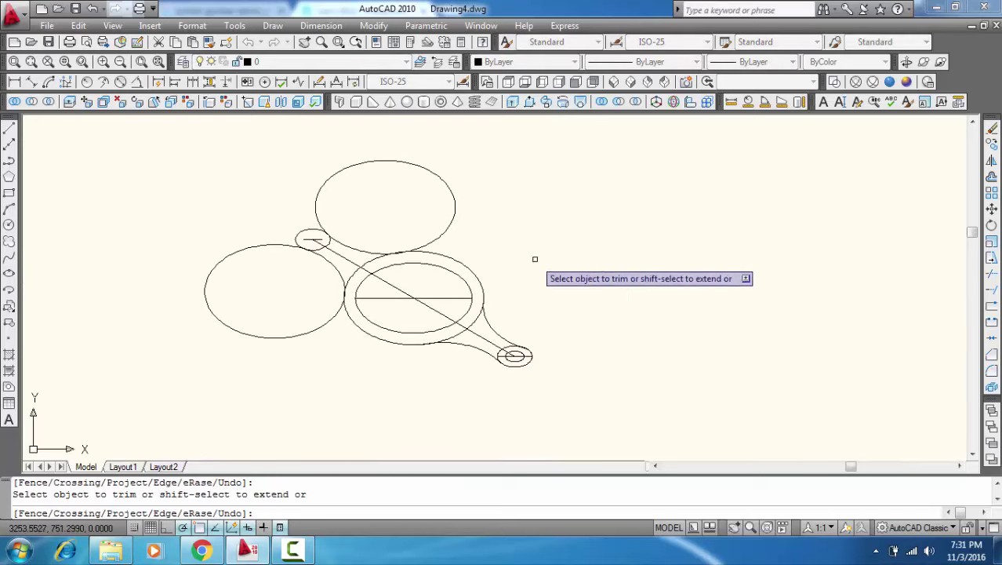
{"action": "left_click", "coordinate": [455, 208]}
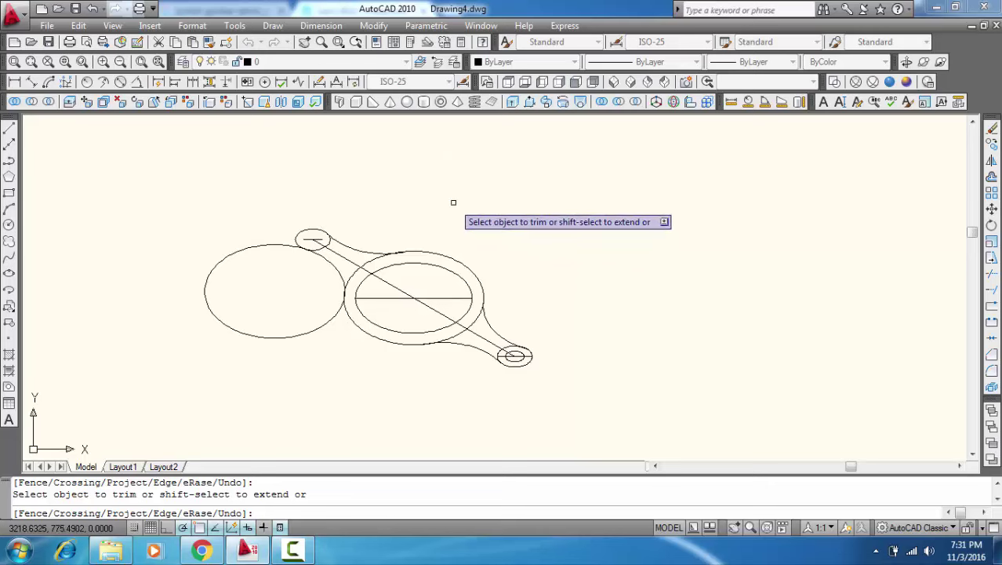
{"action": "left_click", "coordinate": [257, 246]}
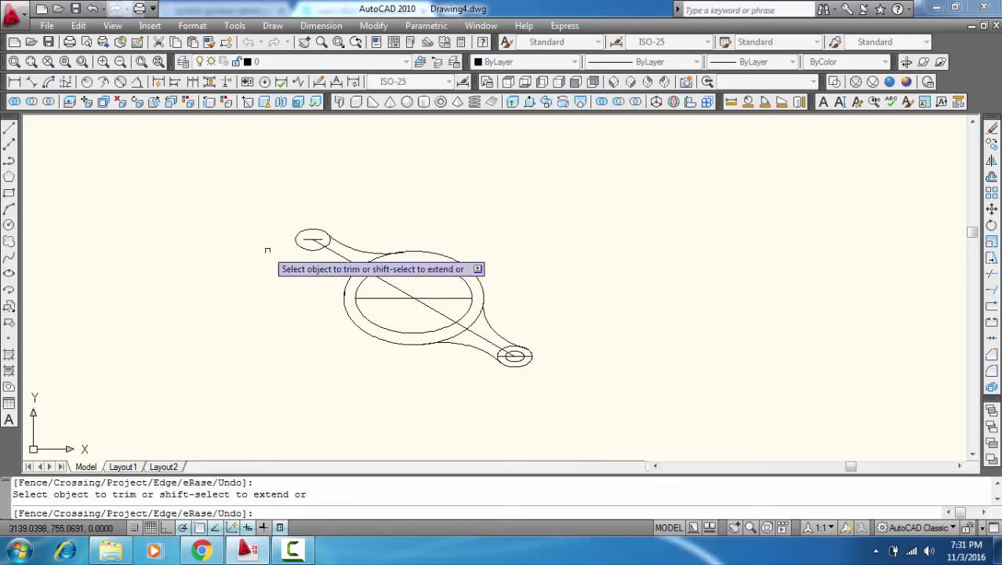
{"action": "key", "text": "ctrl+z"}
Step: End the trim and nudge the upper arm curve's end slightly into place
{"action": "scroll", "coordinate": [309, 299], "scroll_direction": "up", "scroll_amount": 5}
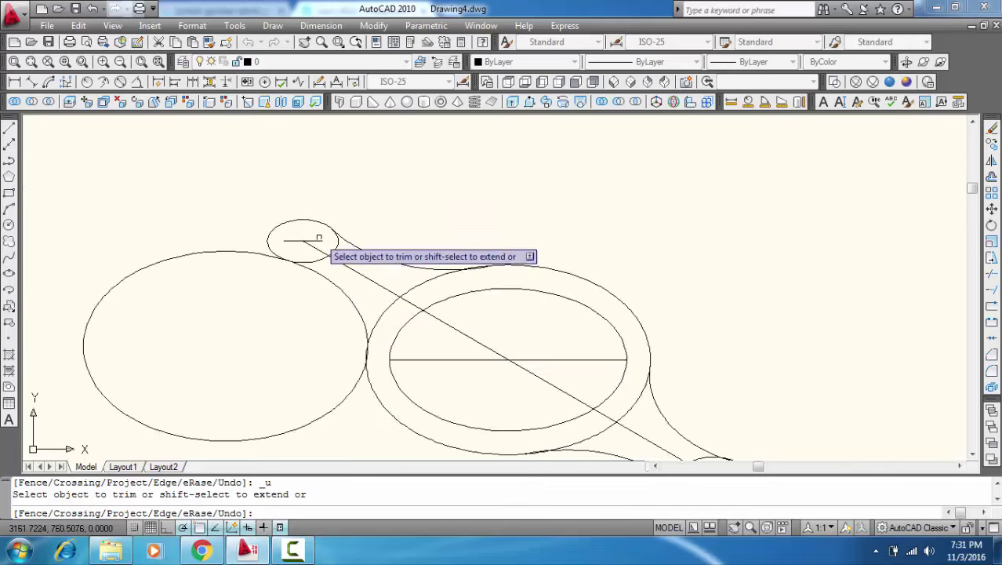
{"action": "key", "text": "Escape"}
{"action": "scroll", "coordinate": [282, 270], "scroll_direction": "up", "scroll_amount": 2}
{"action": "scroll", "coordinate": [181, 226], "scroll_direction": "up", "scroll_amount": 3}
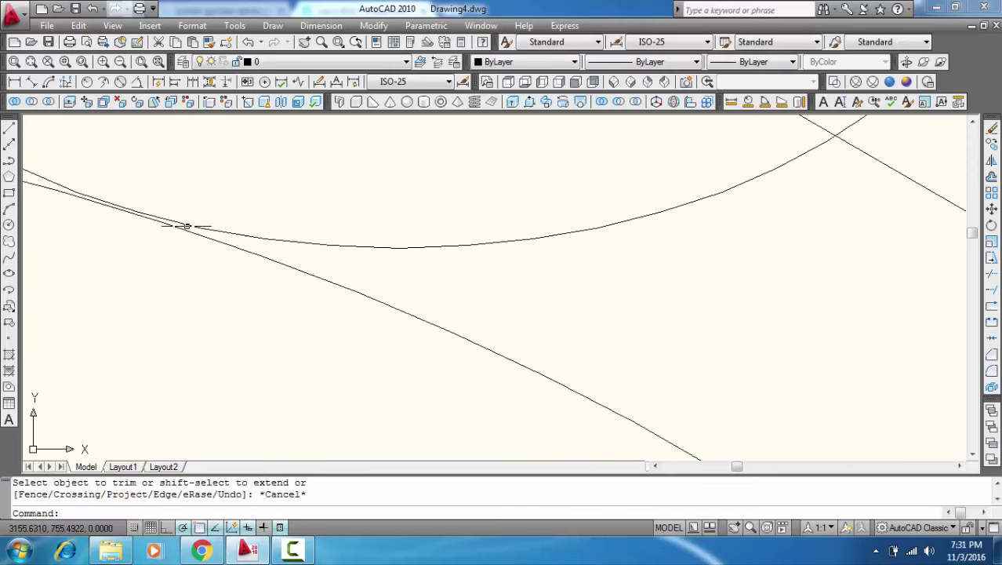
{"action": "left_click", "coordinate": [187, 230]}
{"action": "right_click", "coordinate": [190, 225]}
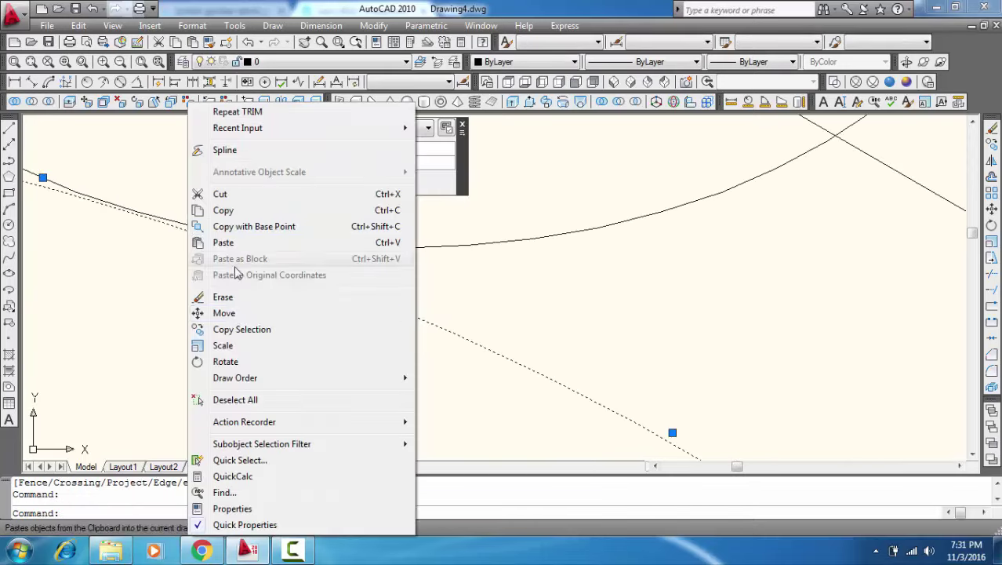
{"action": "left_click", "coordinate": [222, 313]}
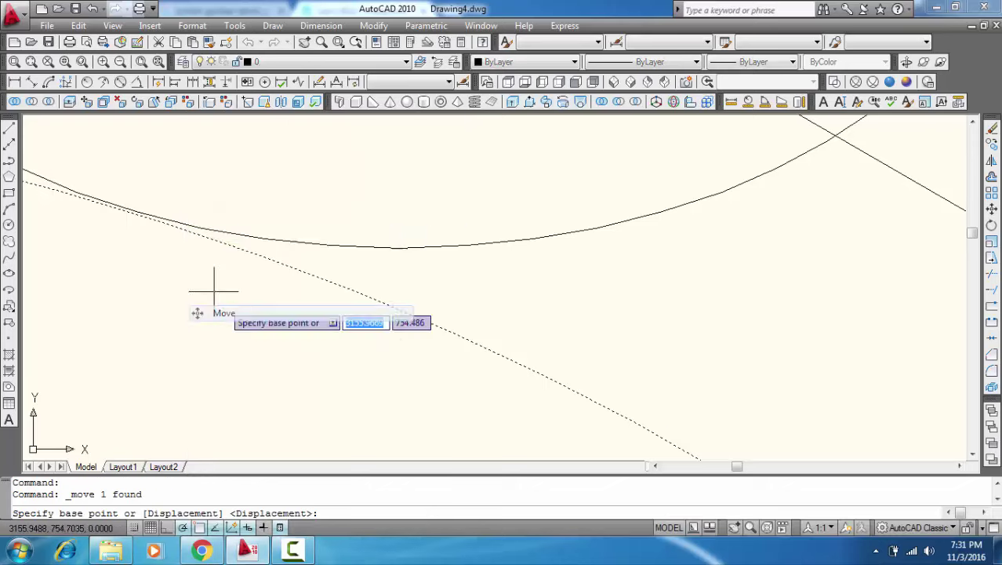
{"action": "left_click", "coordinate": [145, 213]}
{"action": "left_click", "coordinate": [145, 210]}
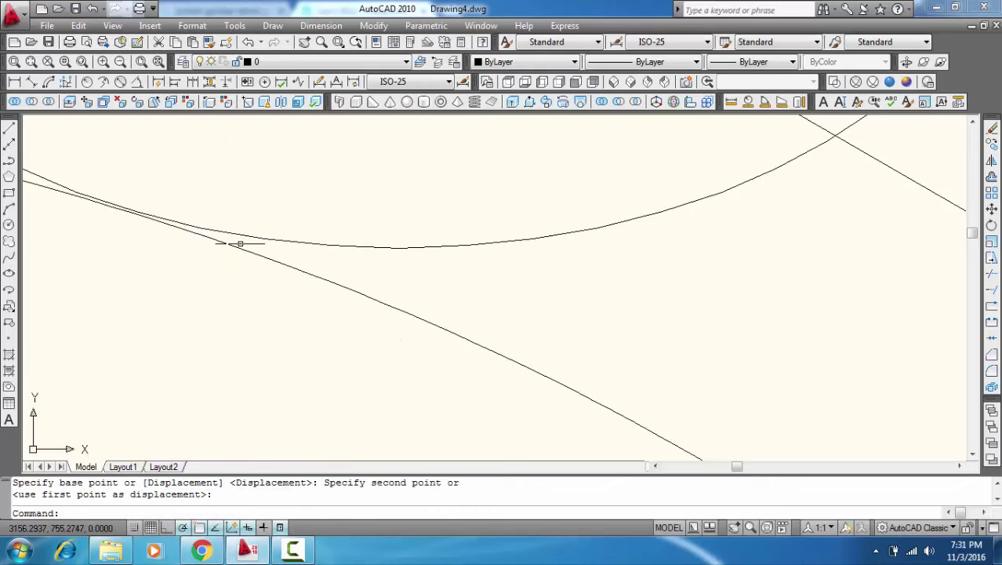
Step: Move the neighbouring arm curve to its new position
{"action": "left_click", "coordinate": [234, 244]}
{"action": "right_click", "coordinate": [234, 244]}
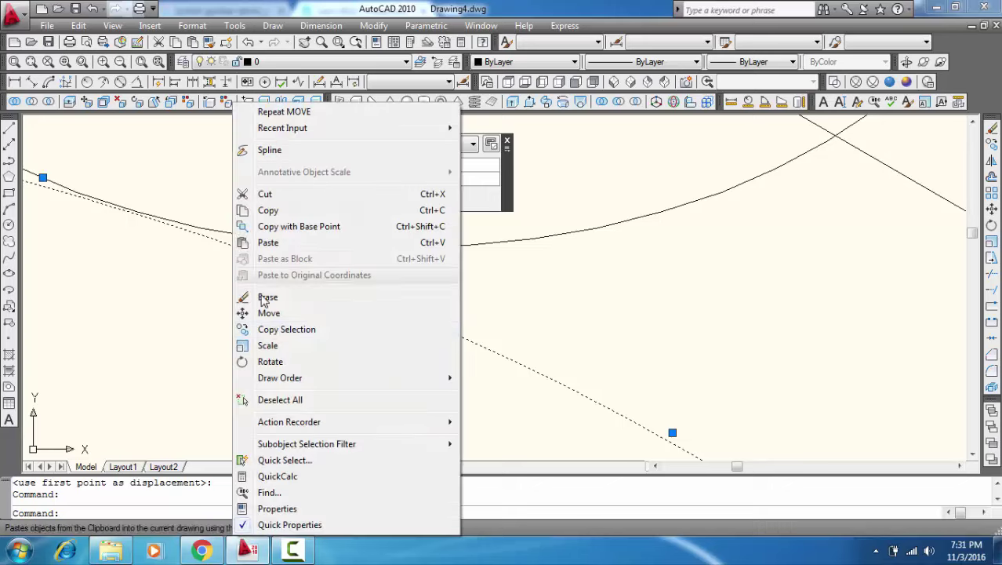
{"action": "left_click", "coordinate": [269, 313]}
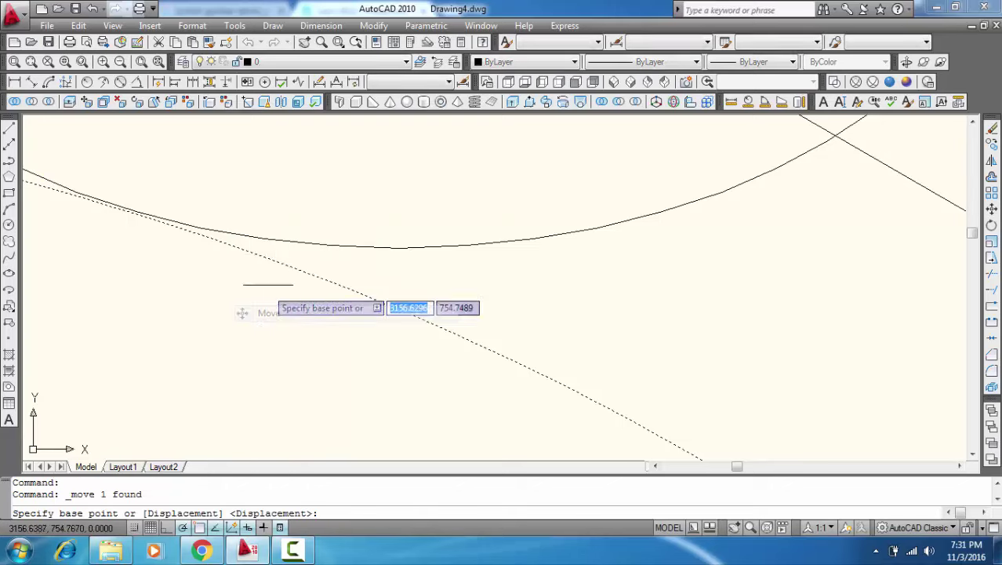
{"action": "left_click", "coordinate": [265, 257]}
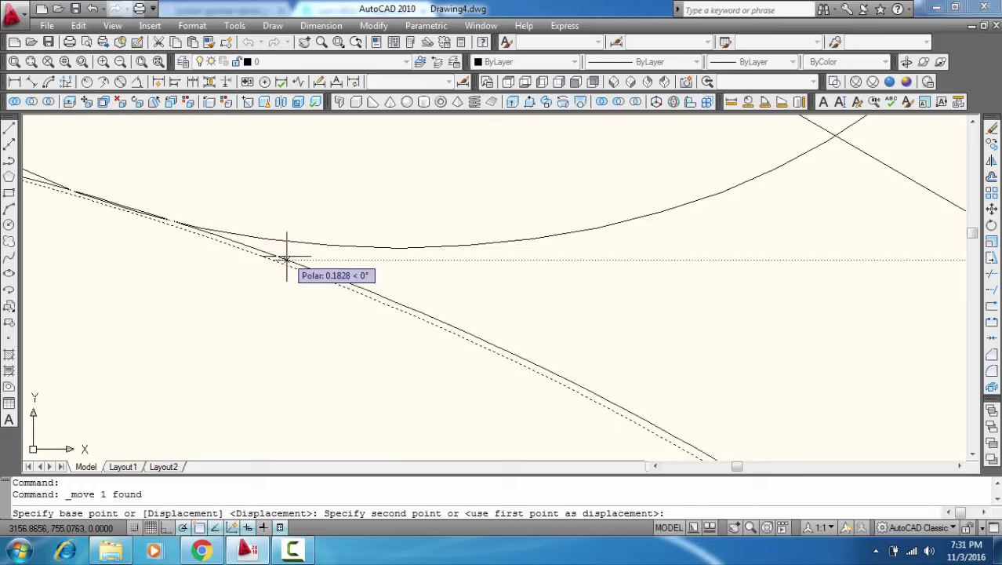
{"action": "left_click", "coordinate": [284, 250]}
{"action": "scroll", "coordinate": [289, 257], "scroll_direction": "down", "scroll_amount": 3}
{"action": "scroll", "coordinate": [367, 223], "scroll_direction": "down", "scroll_amount": 2}
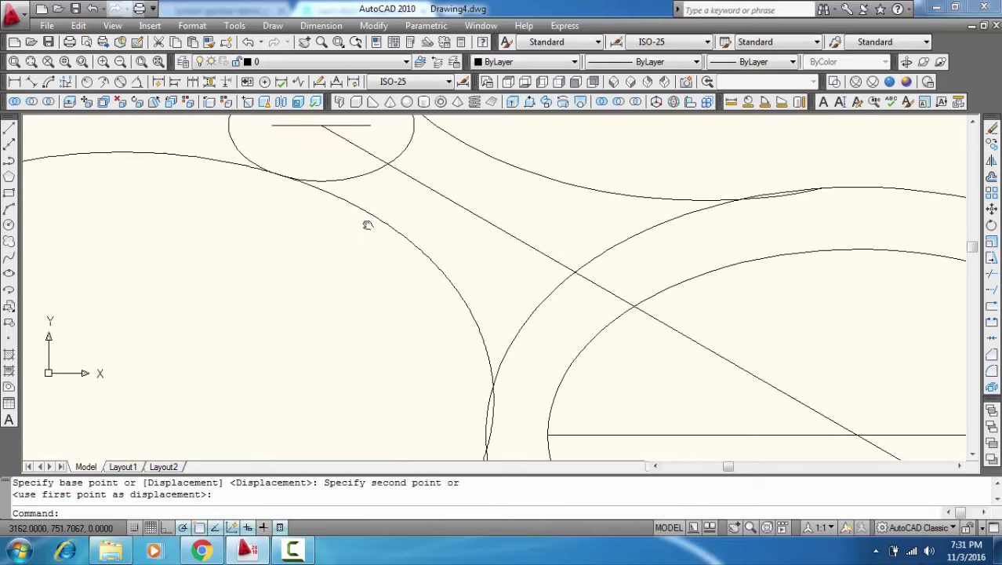
{"action": "scroll", "coordinate": [414, 336], "scroll_direction": "down", "scroll_amount": 2}
{"action": "scroll", "coordinate": [445, 355], "scroll_direction": "up", "scroll_amount": 3}
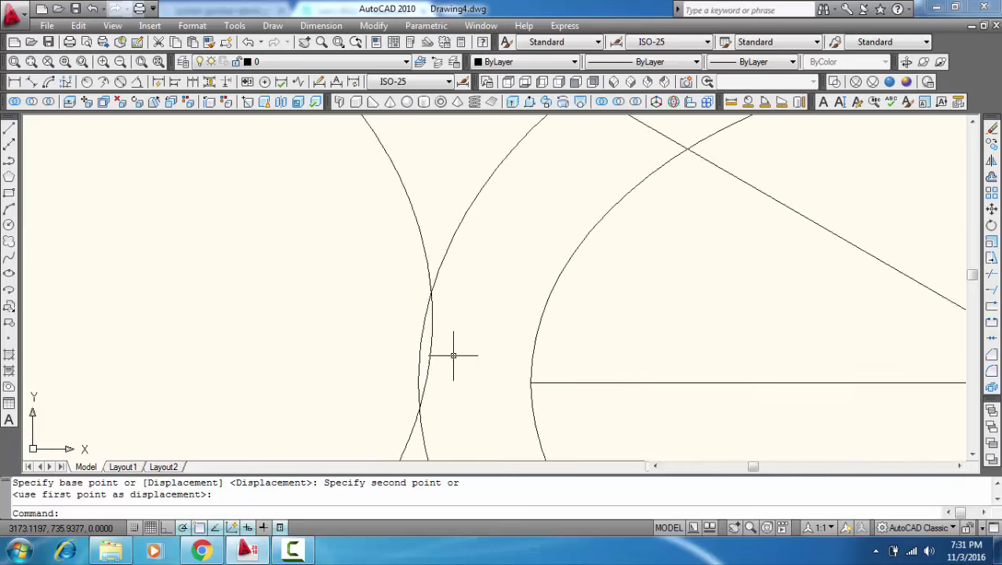
{"action": "scroll", "coordinate": [452, 351], "scroll_direction": "up", "scroll_amount": 2}
Step: Move the curve near the circle's edge up into place
{"action": "left_click", "coordinate": [423, 341]}
{"action": "right_click", "coordinate": [423, 339]}
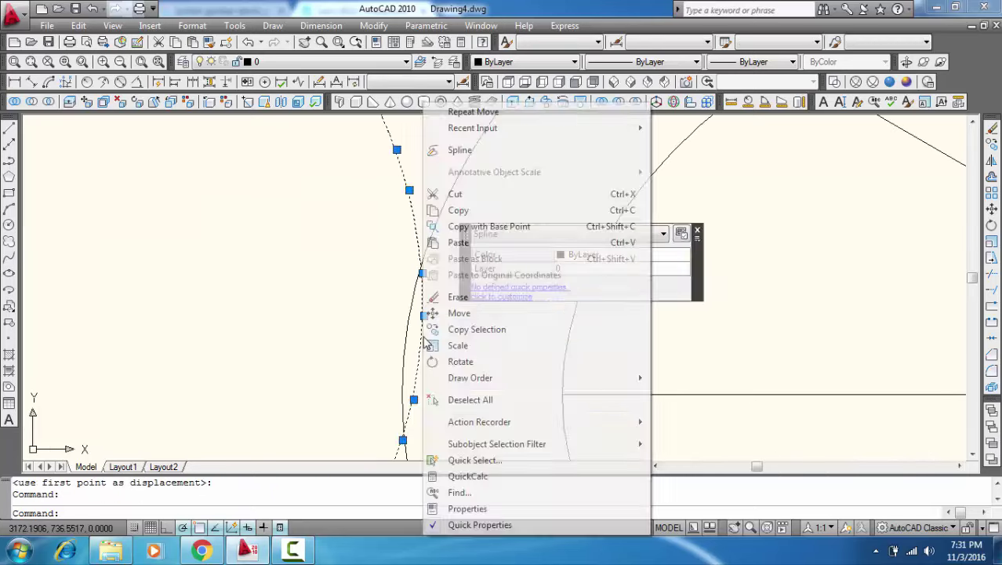
{"action": "left_click", "coordinate": [432, 313]}
{"action": "left_click", "coordinate": [416, 339]}
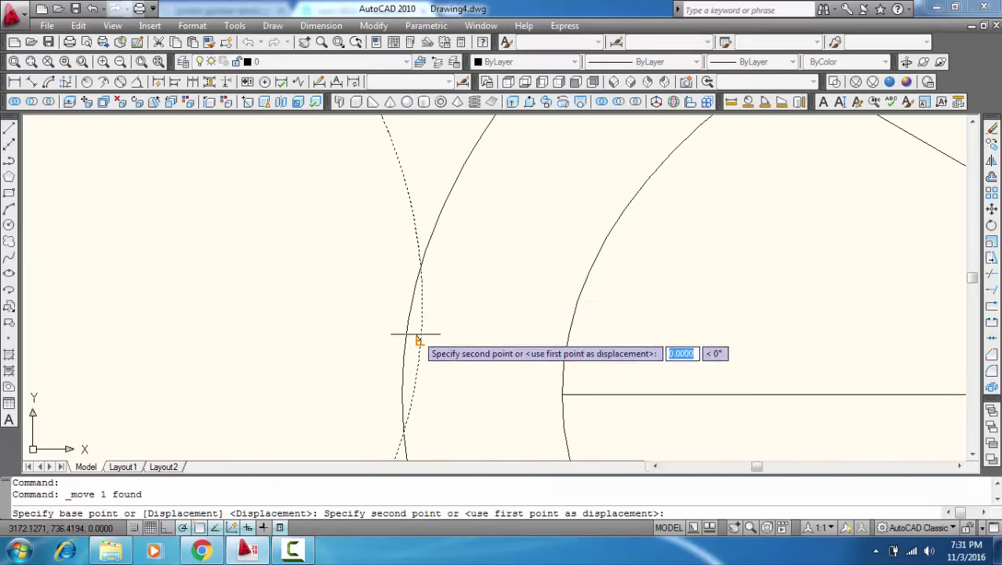
{"action": "left_click", "coordinate": [409, 328]}
{"action": "scroll", "coordinate": [409, 330], "scroll_direction": "down", "scroll_amount": 5}
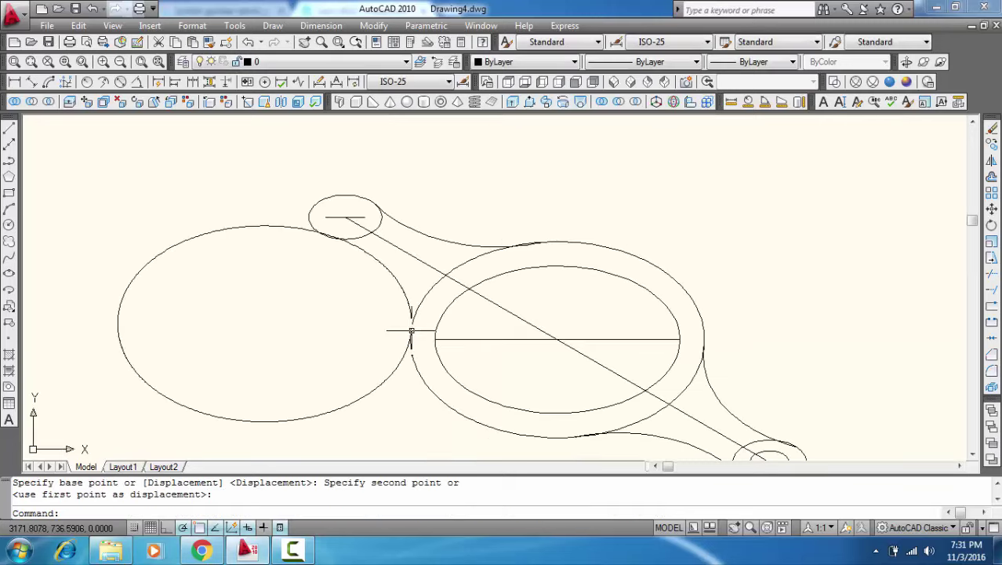
{"action": "scroll", "coordinate": [363, 245], "scroll_direction": "up", "scroll_amount": 4}
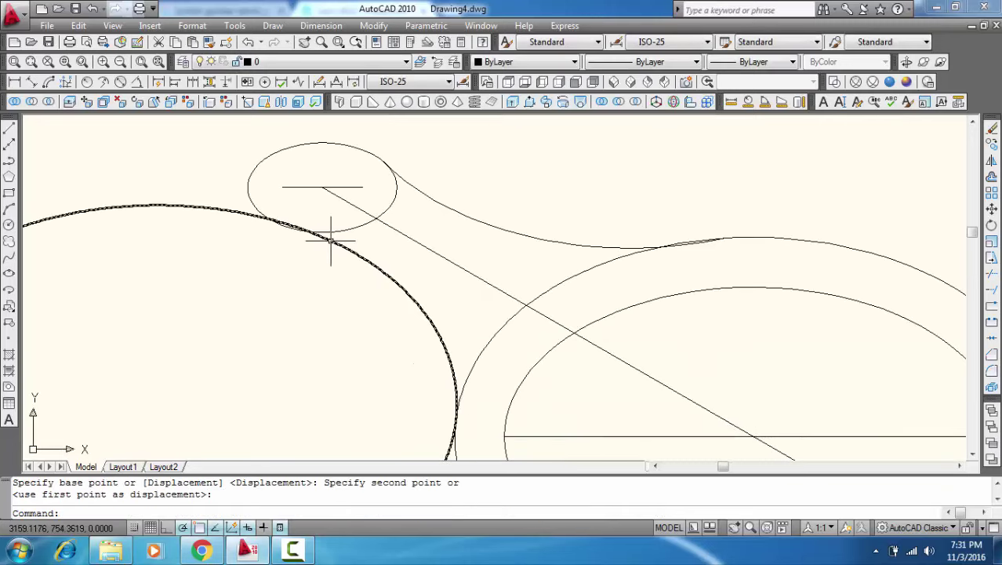
Step: Cancel a trim and move the curve so it meets the small end ellipse cleanly
{"action": "key", "text": "Return"}
{"action": "scroll", "coordinate": [358, 322], "scroll_direction": "down", "scroll_amount": 2}
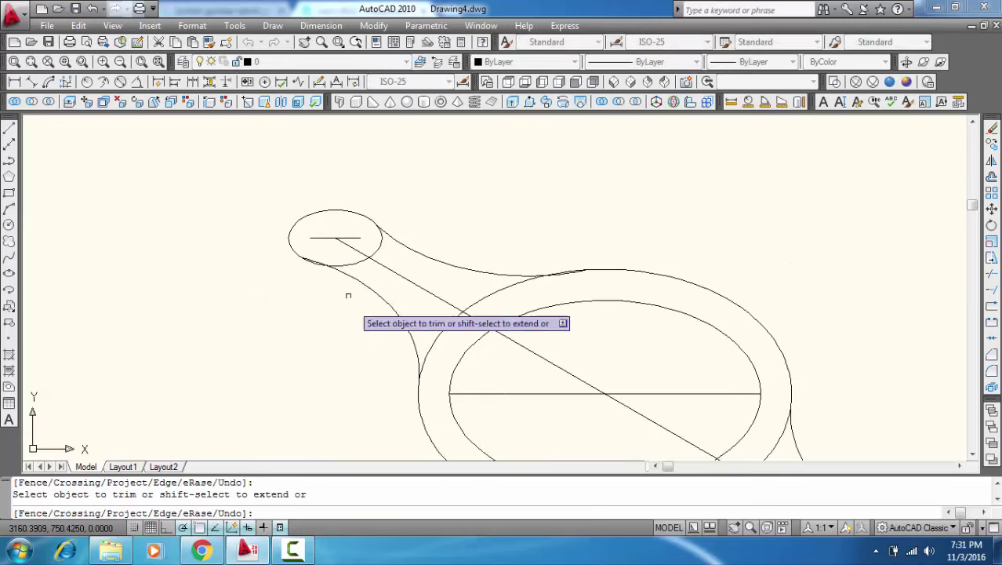
{"action": "scroll", "coordinate": [346, 286], "scroll_direction": "up", "scroll_amount": 2}
{"action": "key", "text": "Escape"}
{"action": "scroll", "coordinate": [314, 254], "scroll_direction": "up", "scroll_amount": 2}
{"action": "scroll", "coordinate": [314, 259], "scroll_direction": "up", "scroll_amount": 1}
{"action": "left_click", "coordinate": [314, 258]}
{"action": "right_click", "coordinate": [314, 258]}
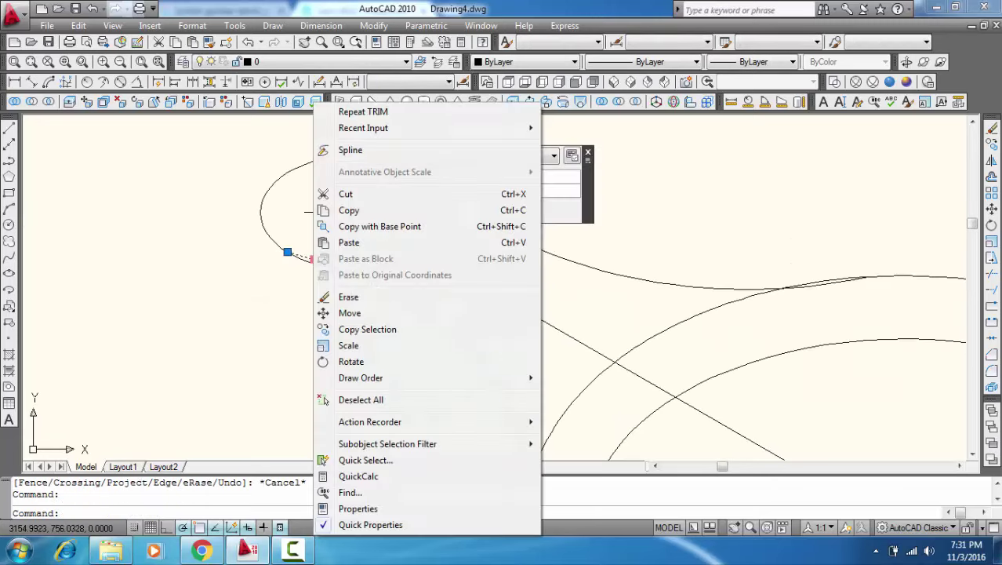
{"action": "left_click", "coordinate": [349, 312]}
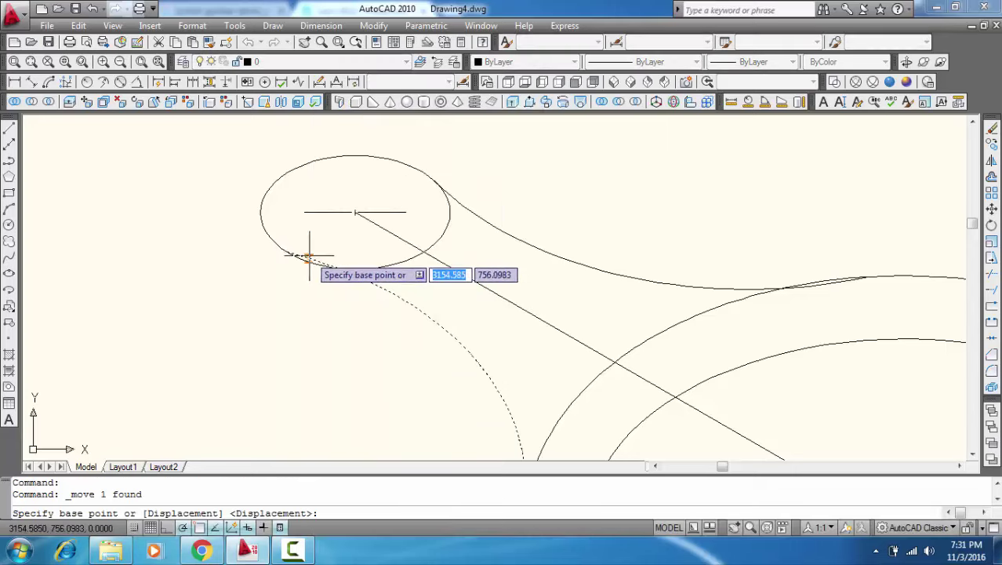
{"action": "left_click", "coordinate": [306, 259]}
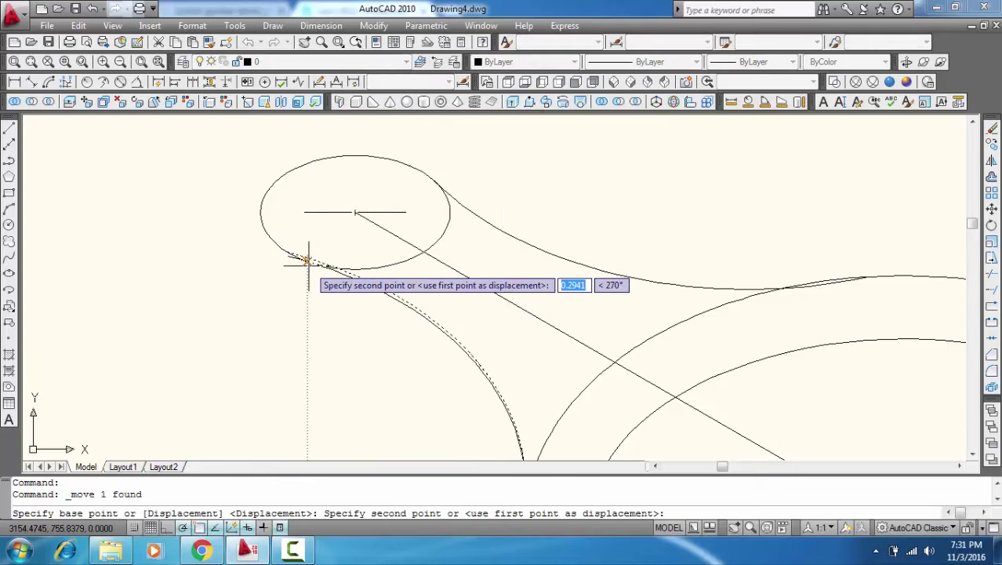
{"action": "left_click", "coordinate": [309, 265]}
{"action": "scroll", "coordinate": [309, 265], "scroll_direction": "down", "scroll_amount": 2}
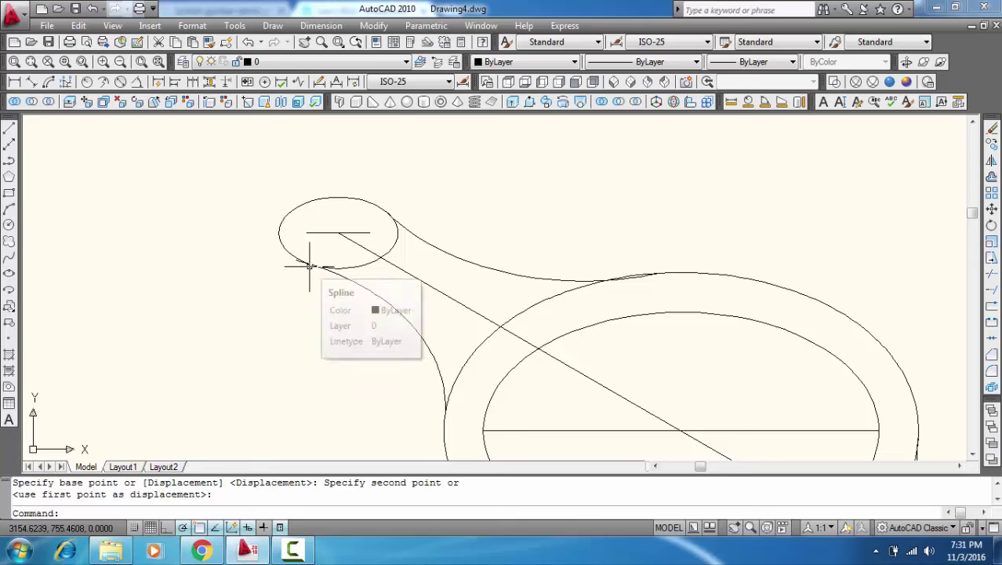
Step: Start and cancel a trim, then pan to centre the whole part in view
{"action": "type", "text": "r"}
{"action": "key", "text": "Return"}
{"action": "key", "text": "Return"}
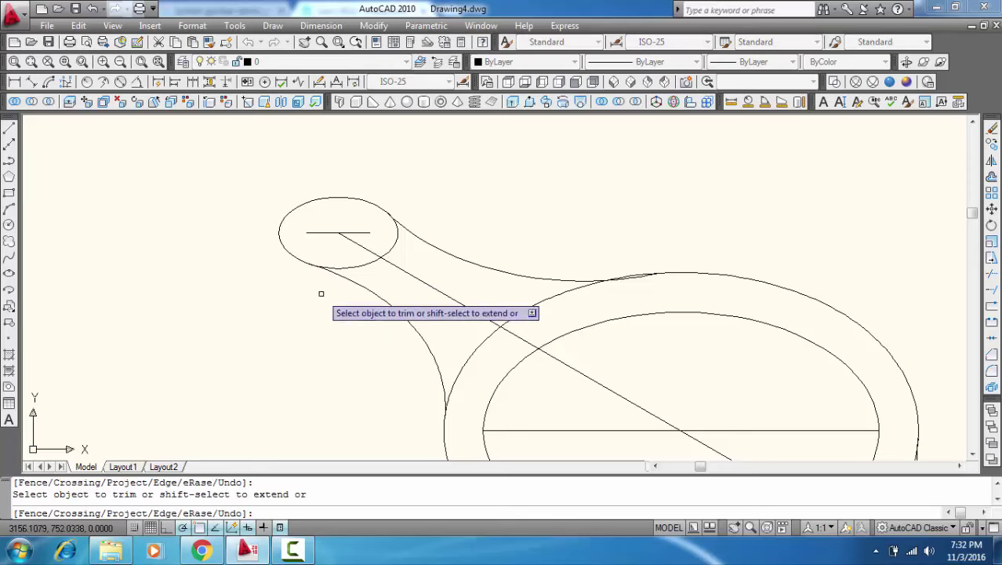
{"action": "key", "text": "Escape"}
{"action": "scroll", "coordinate": [376, 322], "scroll_direction": "down", "scroll_amount": 3}
{"action": "middle_click_drag", "start_coordinate": [384, 313], "coordinate": [331, 279]}
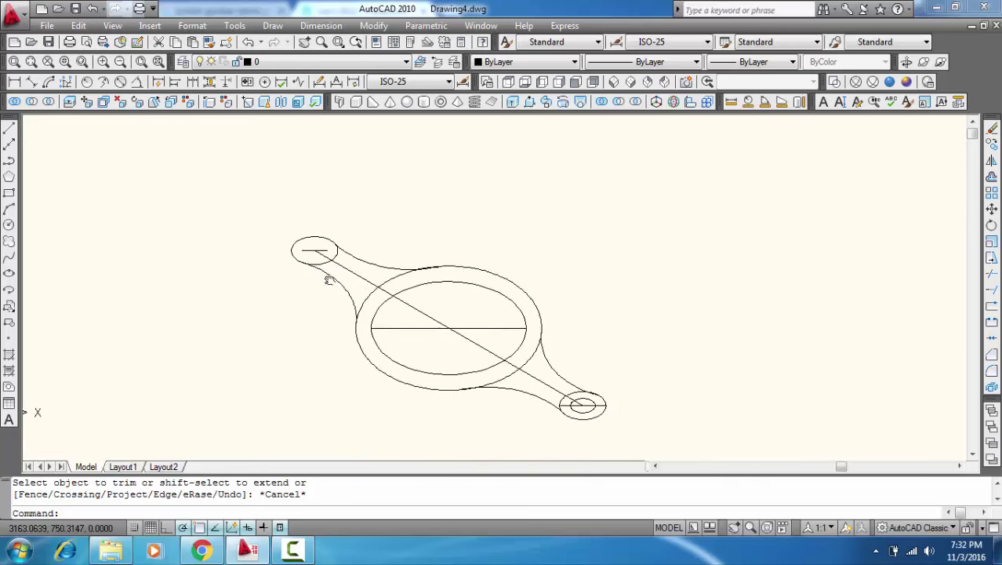
{"action": "middle_click_drag", "start_coordinate": [391, 313], "coordinate": [344, 288]}
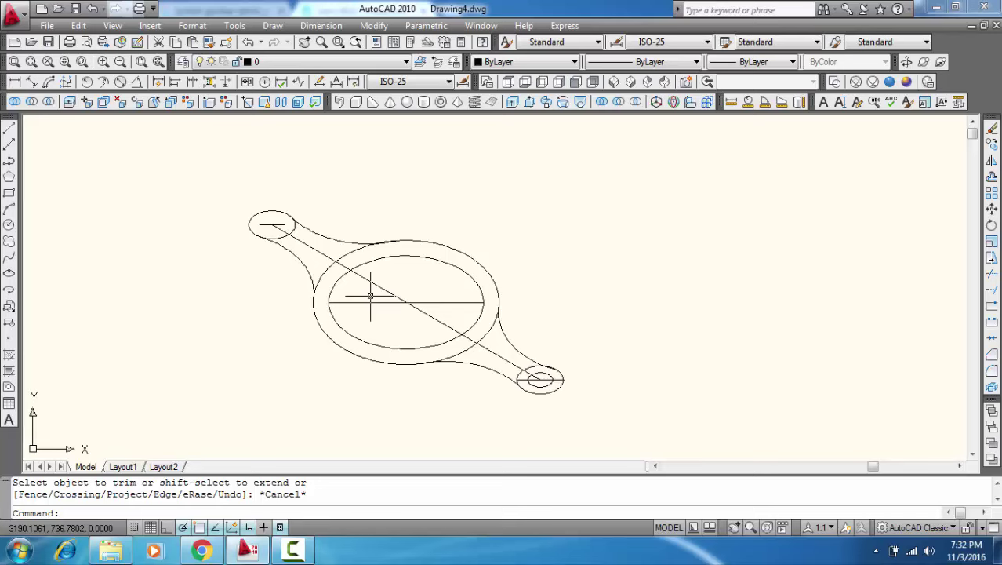
{"action": "type", "text": "l"}
Step: Draw a 5-unit vertical line upward from the hub ellipse centre
{"action": "key", "text": "Return"}
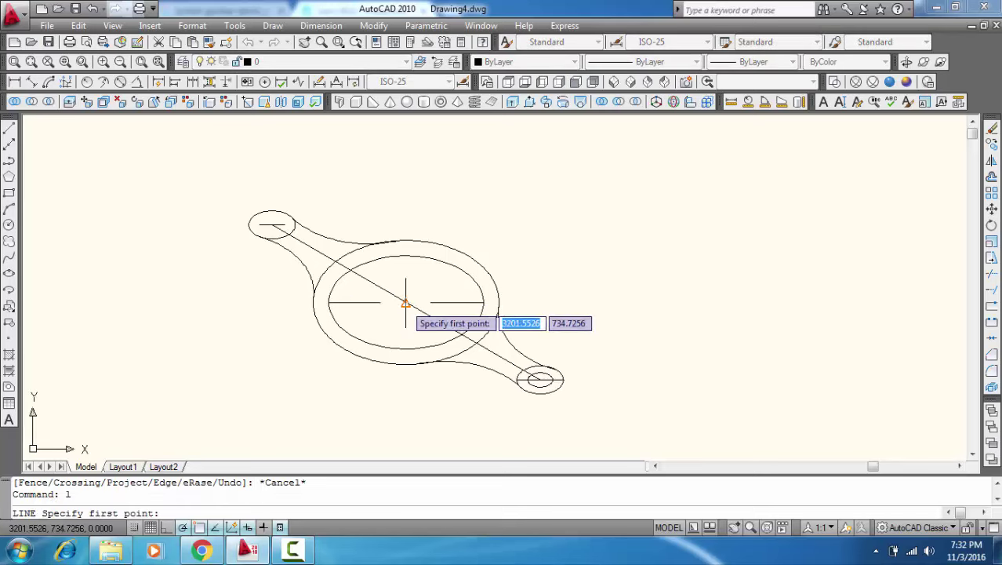
{"action": "left_click", "coordinate": [405, 303]}
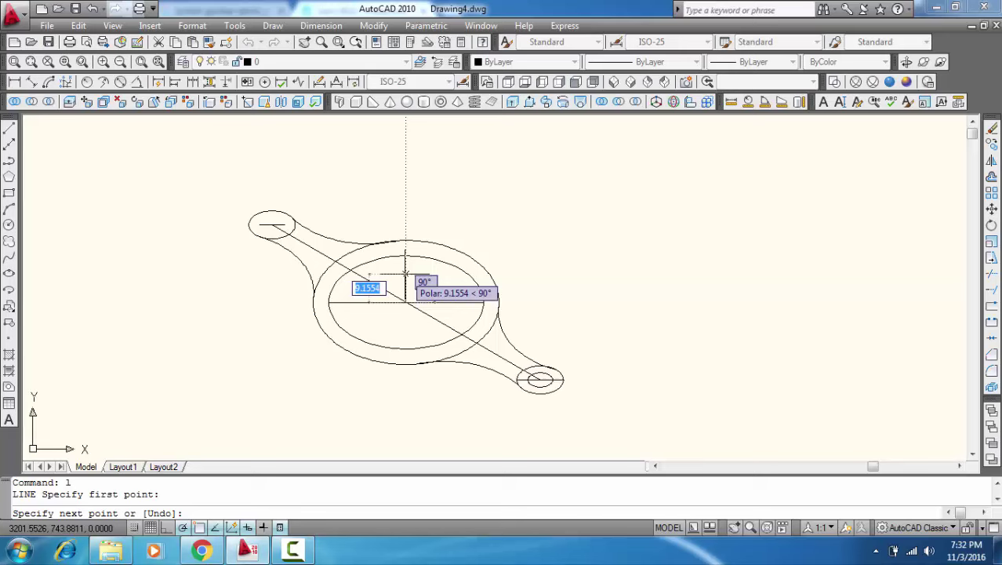
{"action": "type", "text": "5"}
{"action": "key", "text": "Return"}
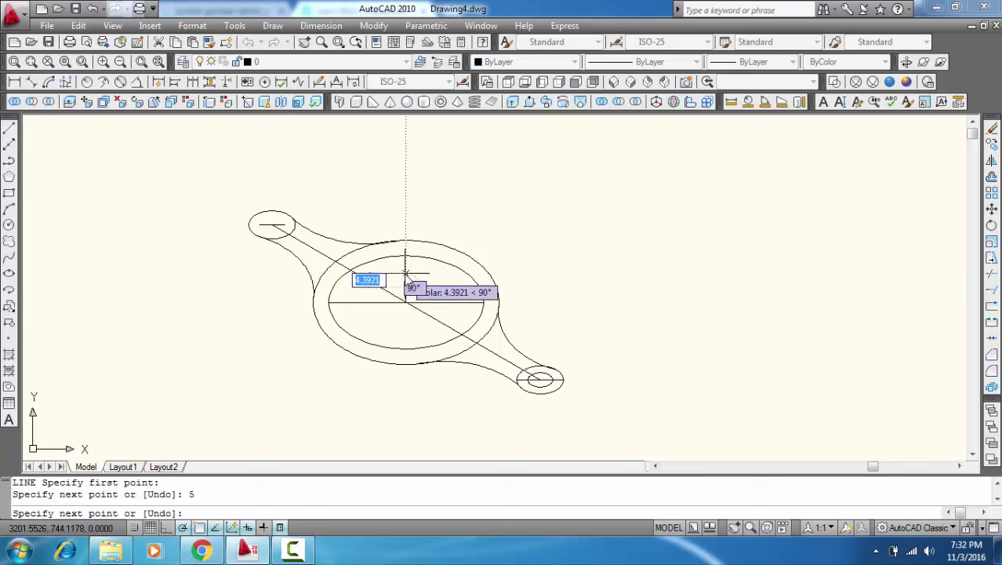
{"action": "key", "text": "Return"}
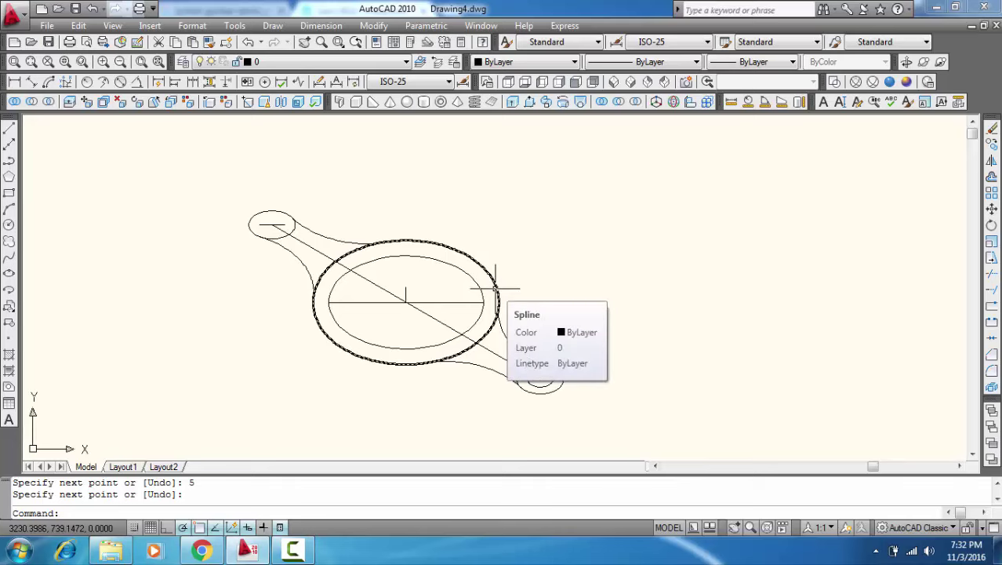
Step: Copy the outer ring, arm curves and both end ellipses 5 units straight up
{"action": "left_click", "coordinate": [495, 288]}
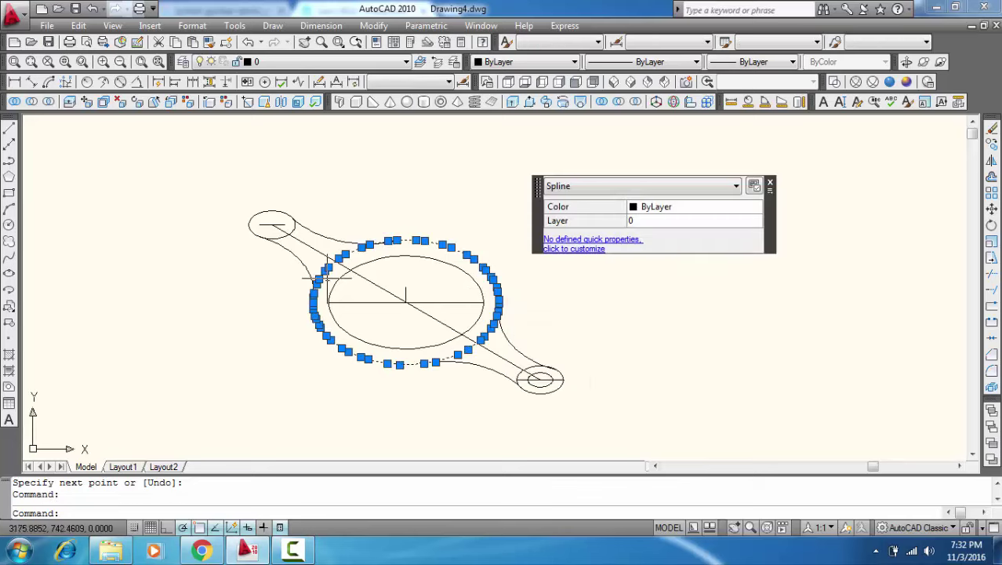
{"action": "left_click", "coordinate": [298, 259]}
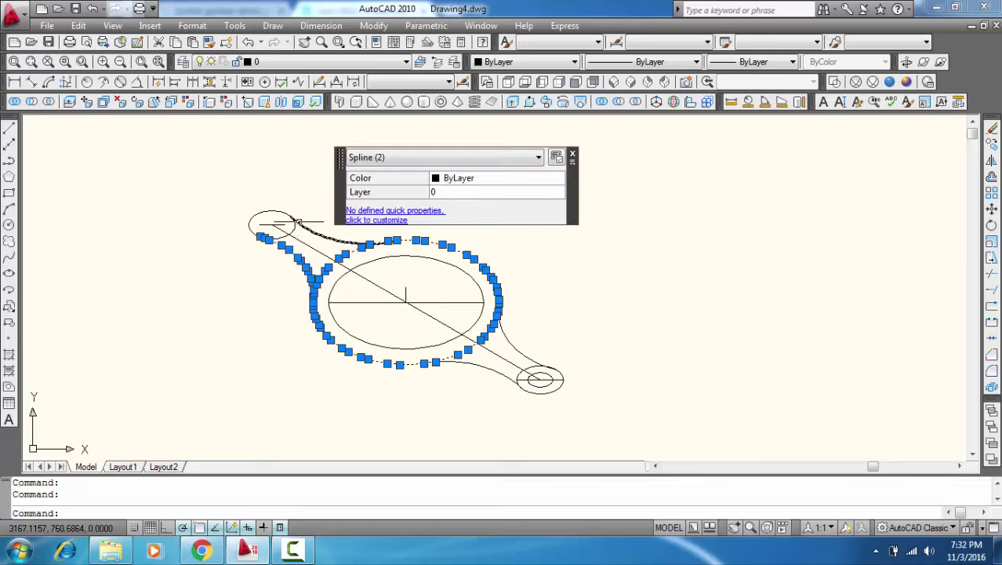
{"action": "left_click", "coordinate": [294, 225]}
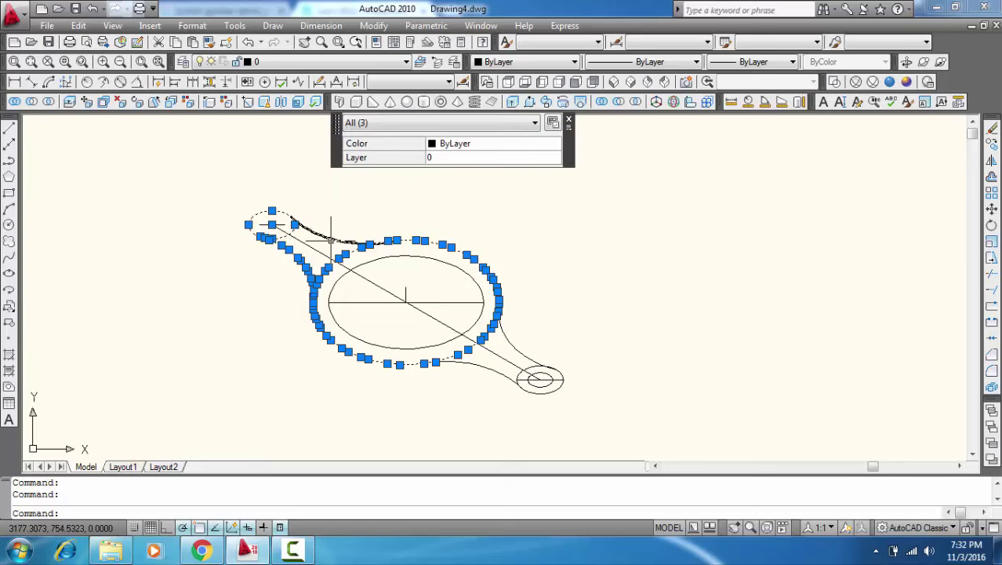
{"action": "left_click", "coordinate": [330, 238]}
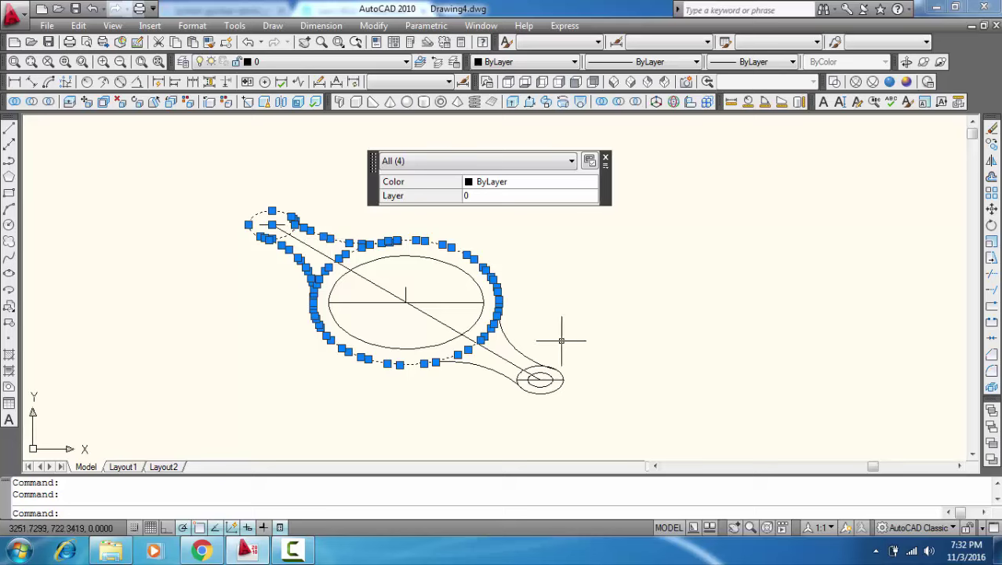
{"action": "left_click", "coordinate": [520, 349]}
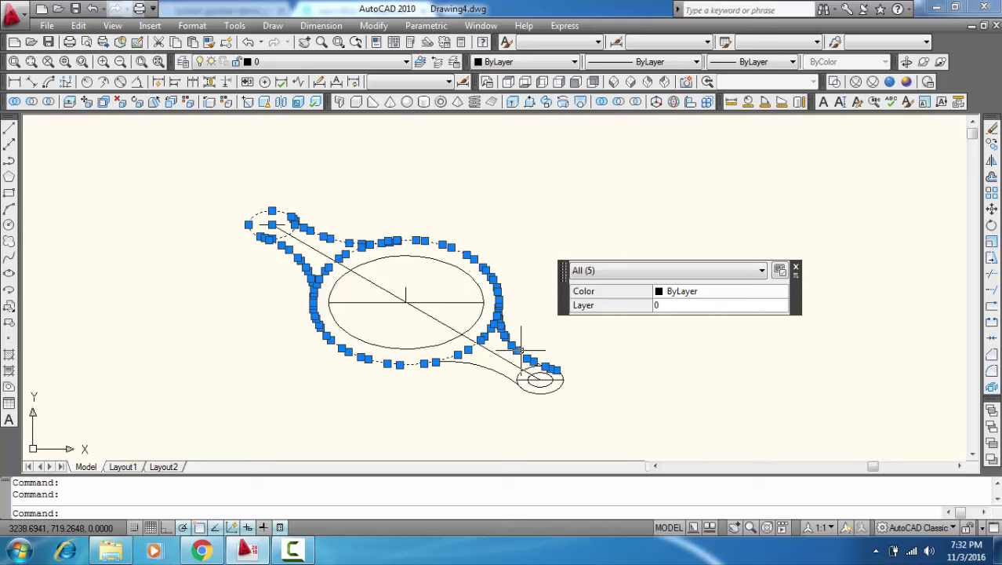
{"action": "left_click", "coordinate": [495, 370]}
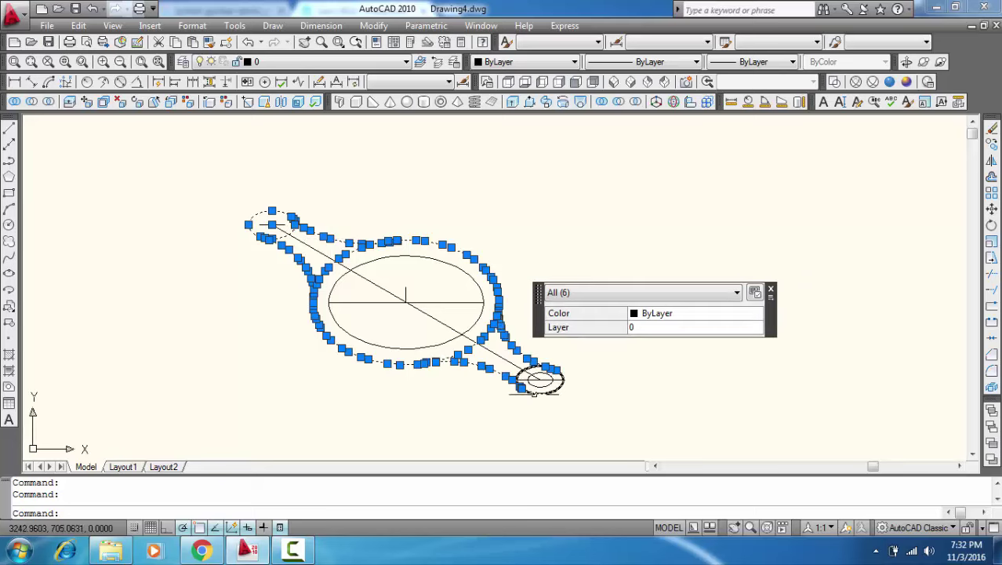
{"action": "left_click", "coordinate": [540, 392]}
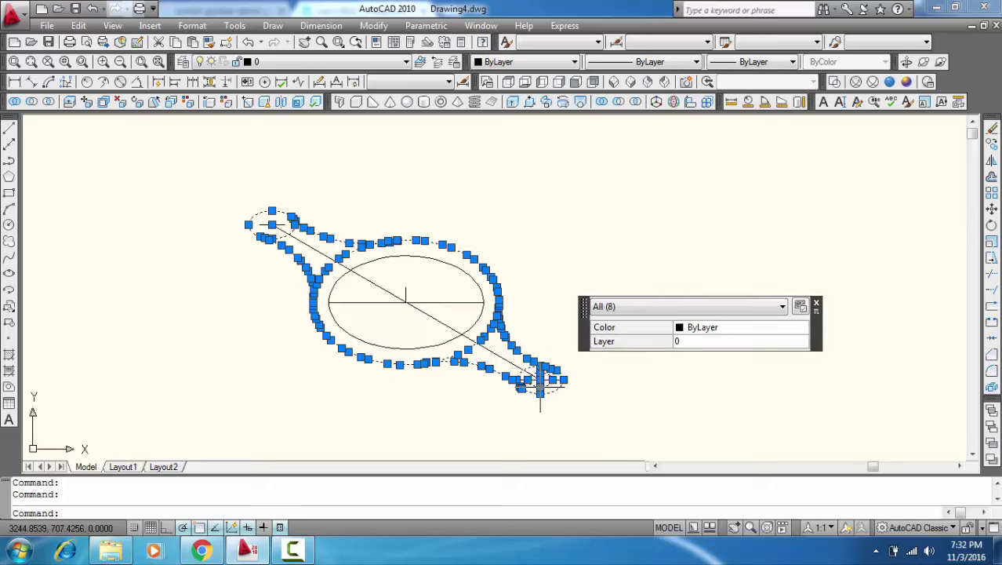
{"action": "right_click", "coordinate": [540, 380]}
{"action": "left_click", "coordinate": [586, 333]}
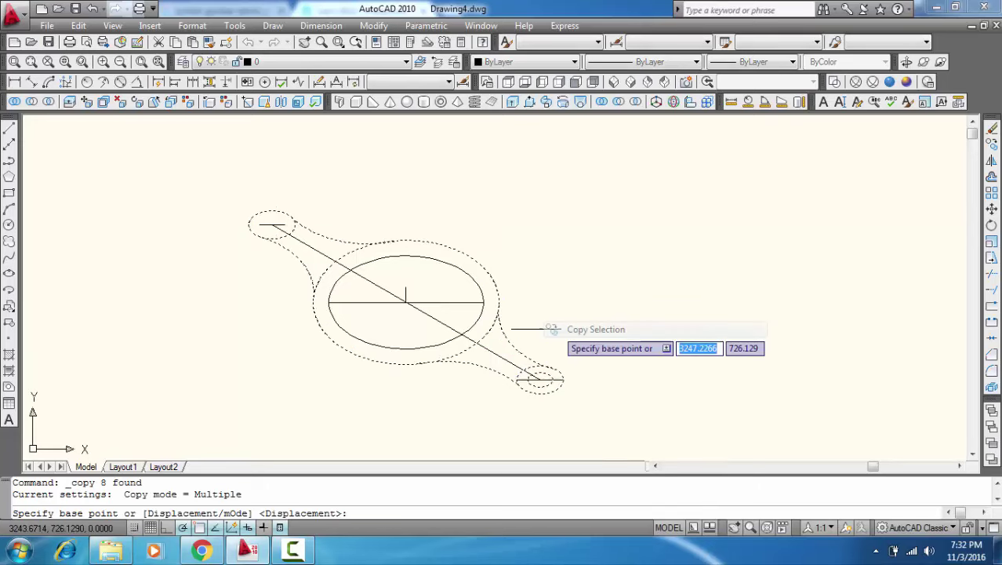
{"action": "left_click", "coordinate": [405, 303]}
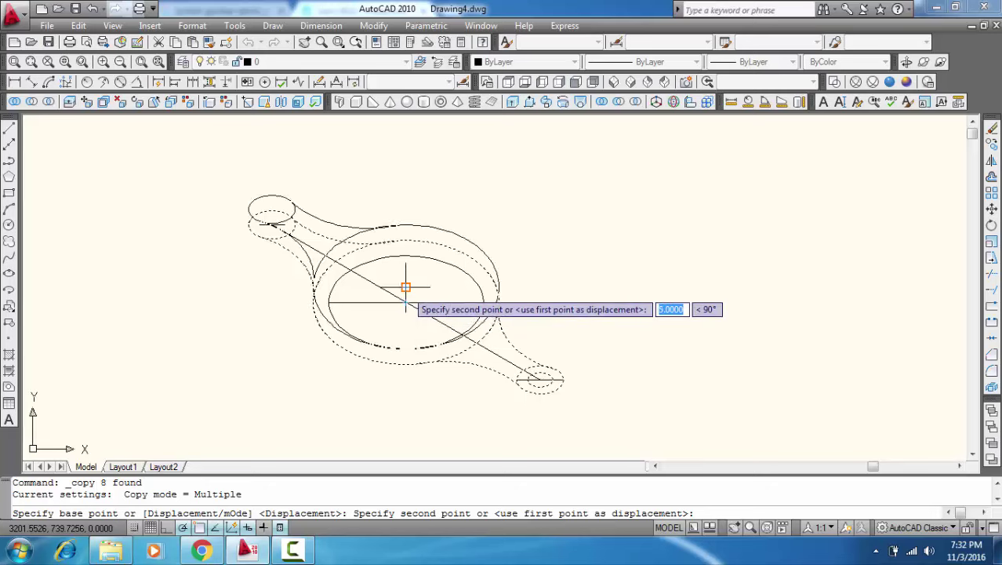
{"action": "left_click", "coordinate": [406, 287]}
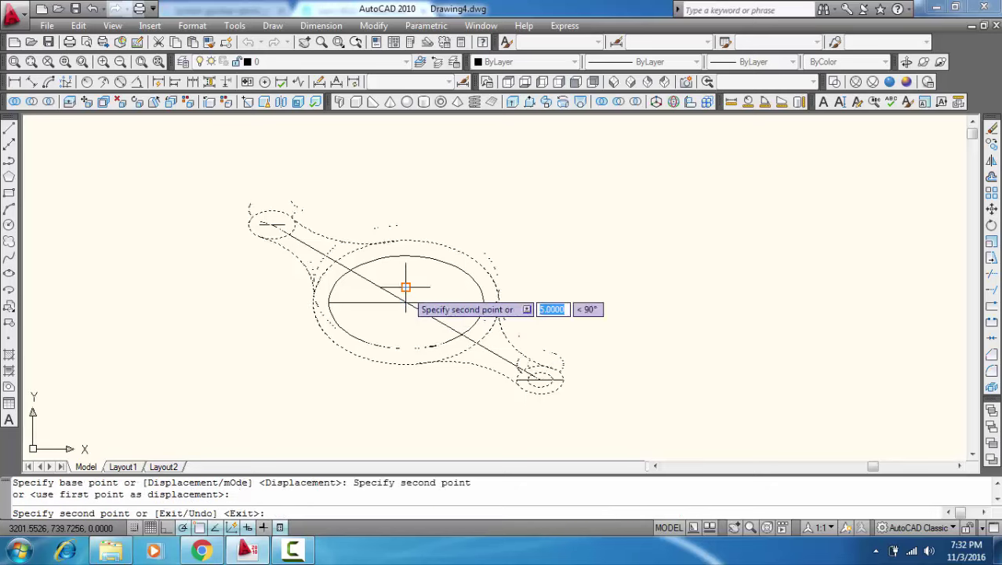
{"action": "key", "text": "Escape"}
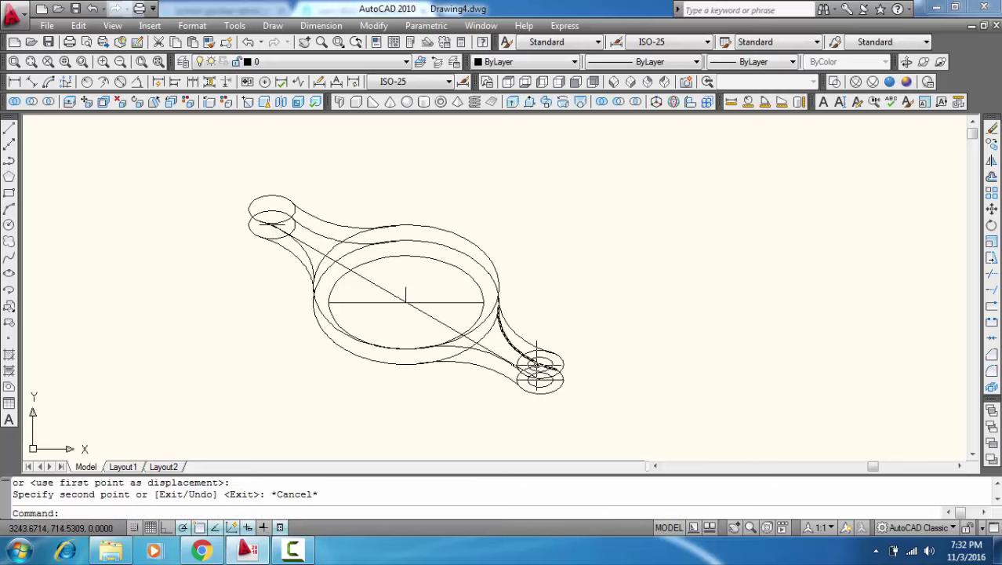
{"action": "scroll", "coordinate": [538, 362], "scroll_direction": "up", "scroll_amount": 3}
Step: Copy the right end's small inner ellipse into the raised left end as a hole
{"action": "left_click", "coordinate": [537, 349]}
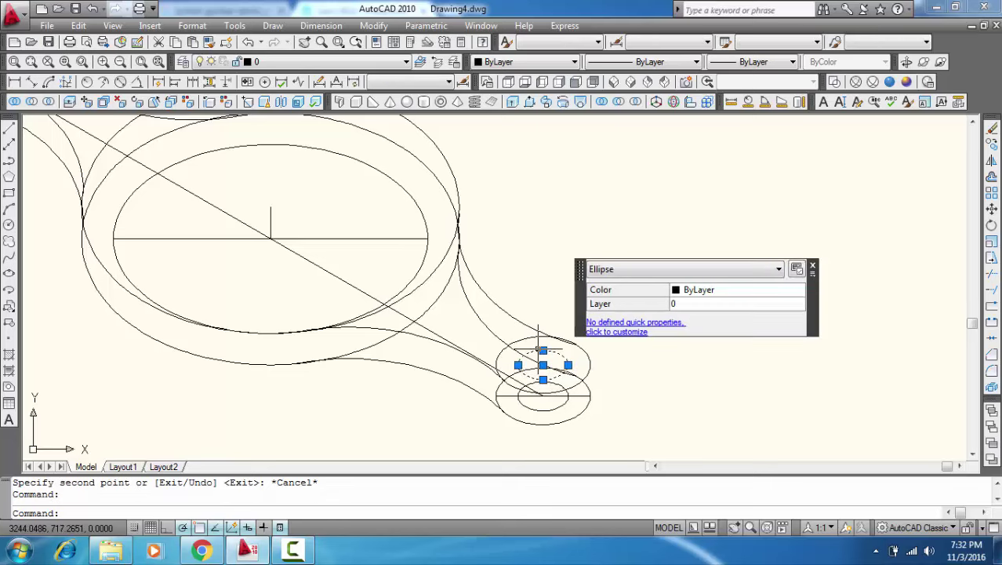
{"action": "right_click", "coordinate": [538, 349]}
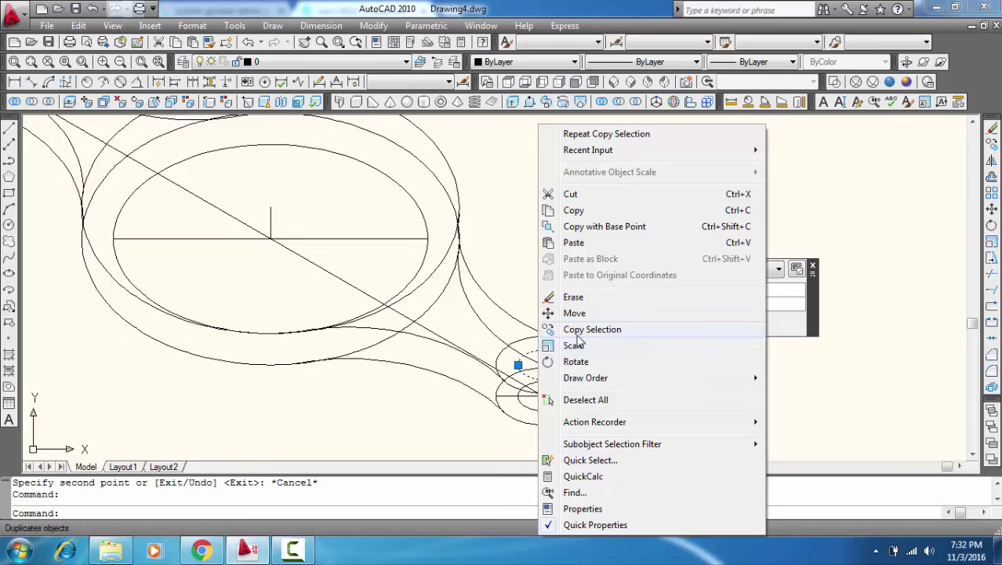
{"action": "left_click", "coordinate": [592, 329]}
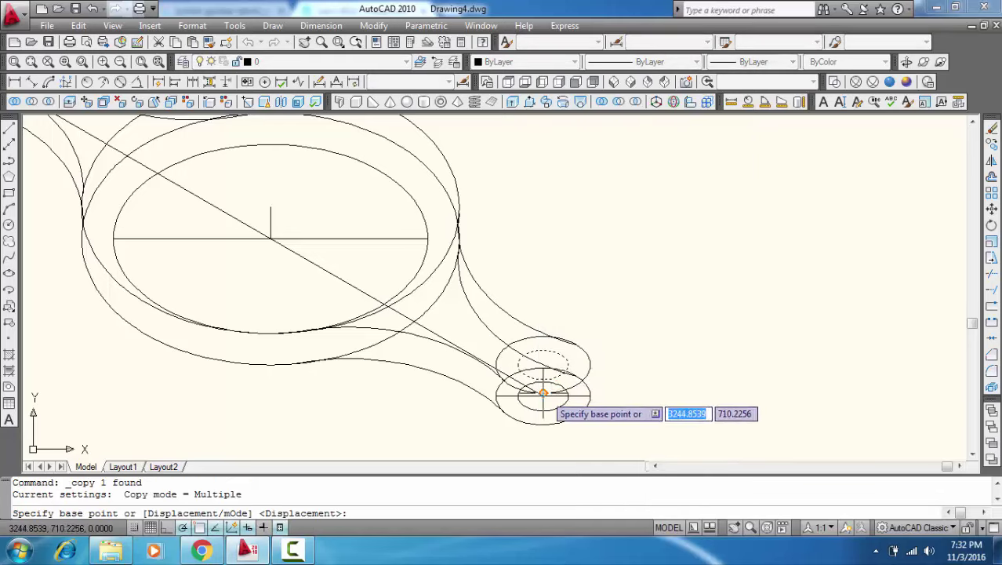
{"action": "scroll", "coordinate": [543, 399], "scroll_direction": "up", "scroll_amount": 5}
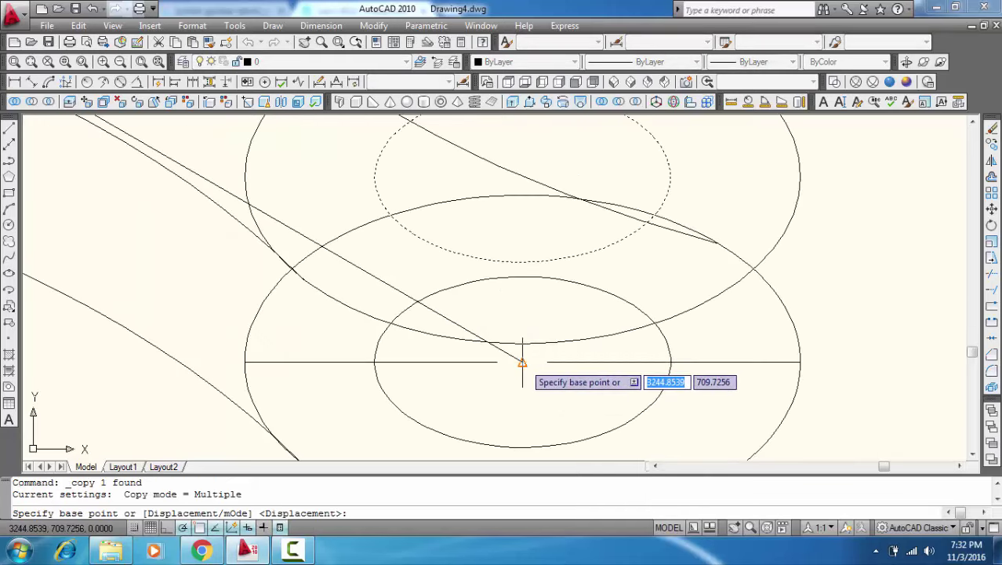
{"action": "left_click", "coordinate": [522, 362]}
{"action": "scroll", "coordinate": [522, 362], "scroll_direction": "down", "scroll_amount": 5}
{"action": "scroll", "coordinate": [335, 250], "scroll_direction": "up", "scroll_amount": 3}
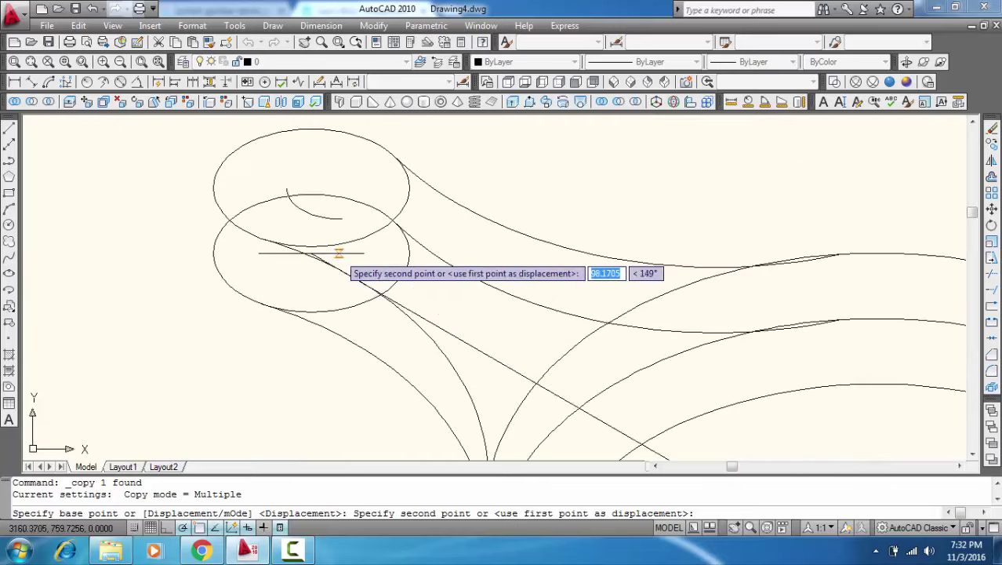
{"action": "scroll", "coordinate": [302, 249], "scroll_direction": "up", "scroll_amount": 2}
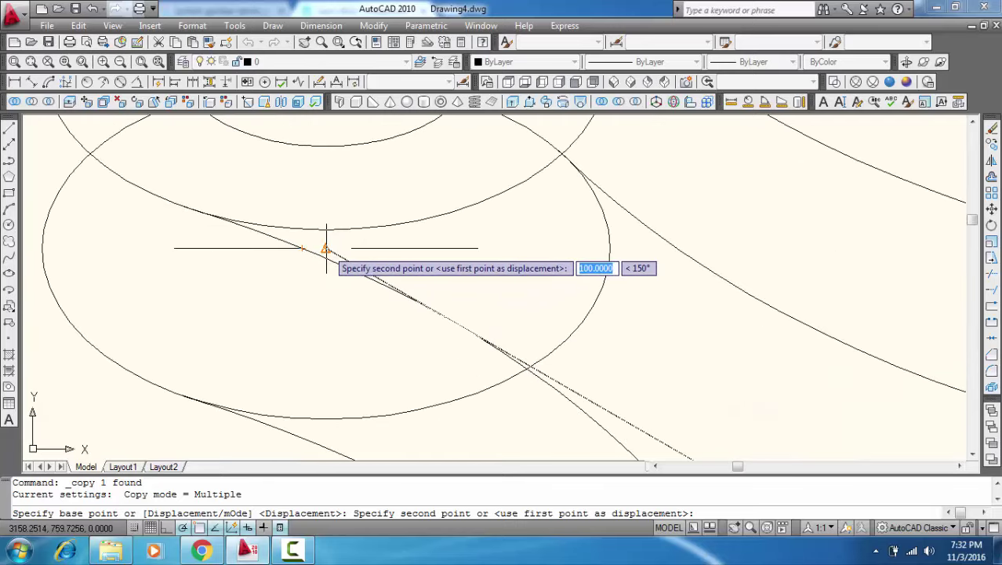
{"action": "left_click", "coordinate": [326, 248]}
{"action": "scroll", "coordinate": [407, 280], "scroll_direction": "down", "scroll_amount": 3}
{"action": "key", "text": "Escape"}
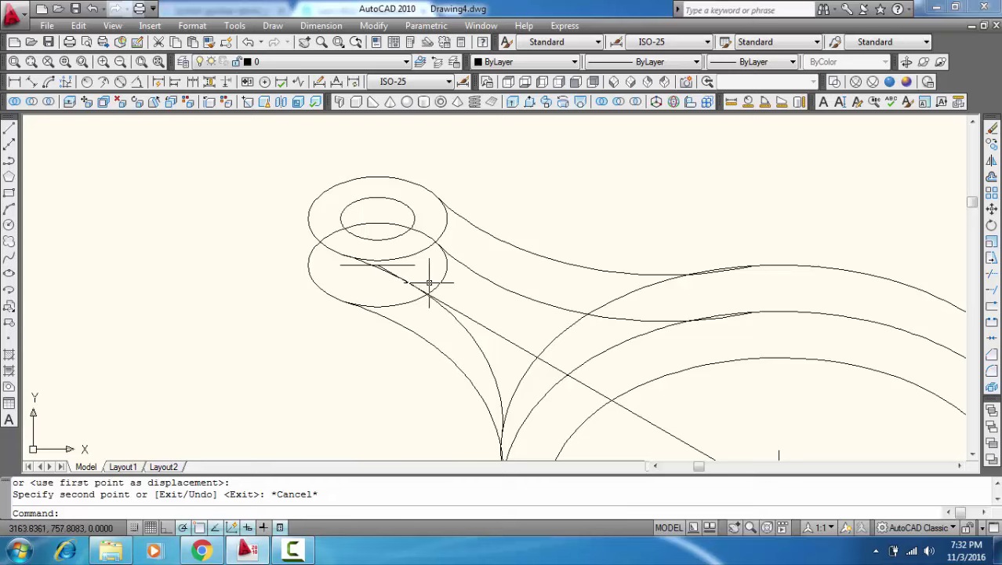
{"action": "scroll", "coordinate": [436, 286], "scroll_direction": "down", "scroll_amount": 2}
{"action": "middle_click_drag", "start_coordinate": [363, 254], "coordinate": [284, 222]}
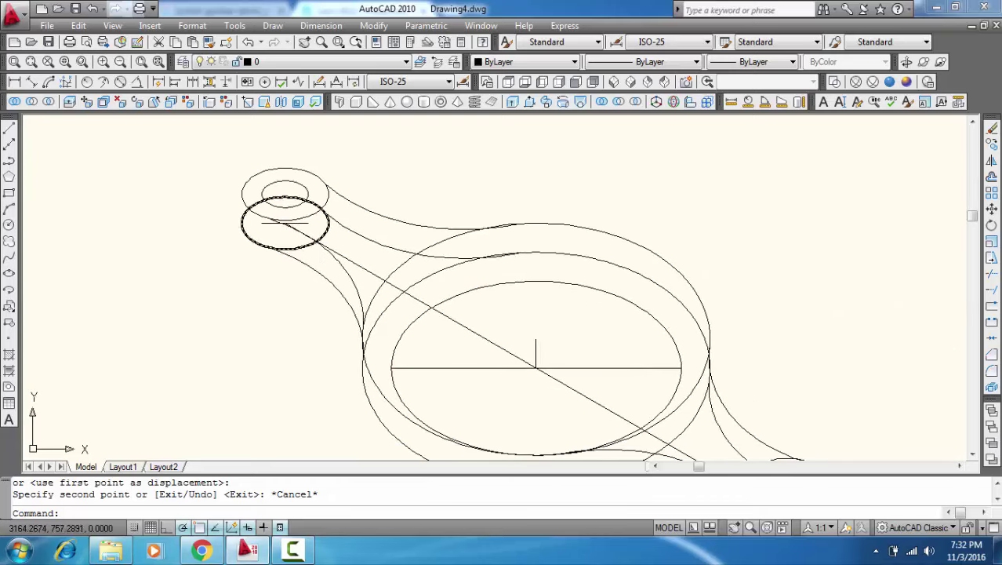
Step: Draw a 5-unit vertical edge line at the left boss ellipse
{"action": "key", "text": "Return"}
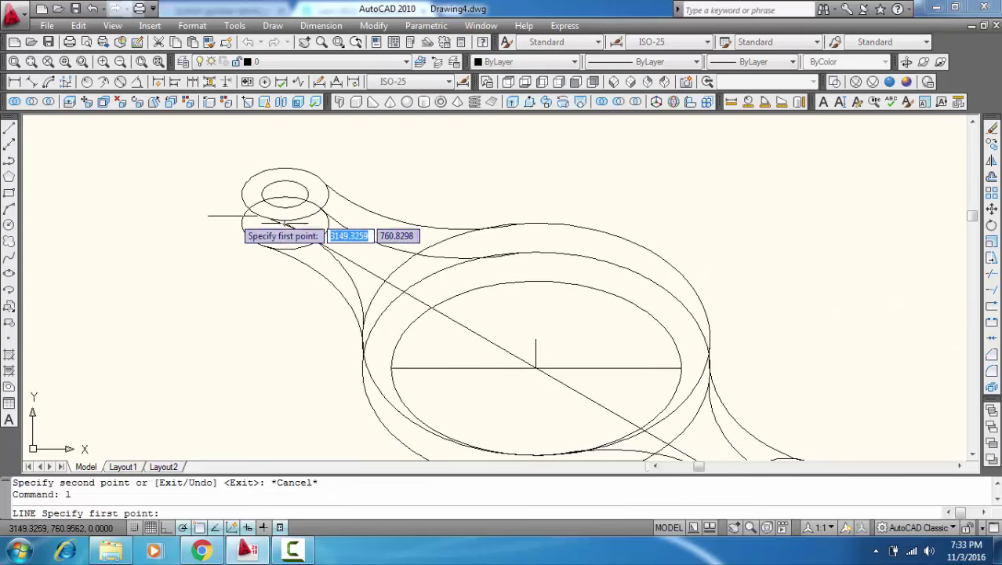
{"action": "left_click", "coordinate": [241, 223]}
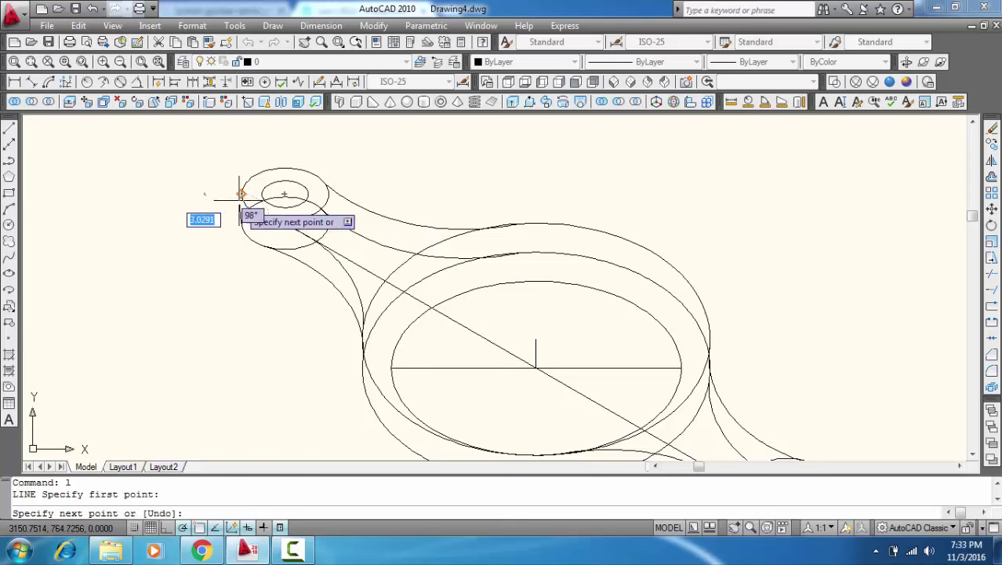
{"action": "type", "text": "5"}
{"action": "key", "text": "Return"}
{"action": "key", "text": "Return"}
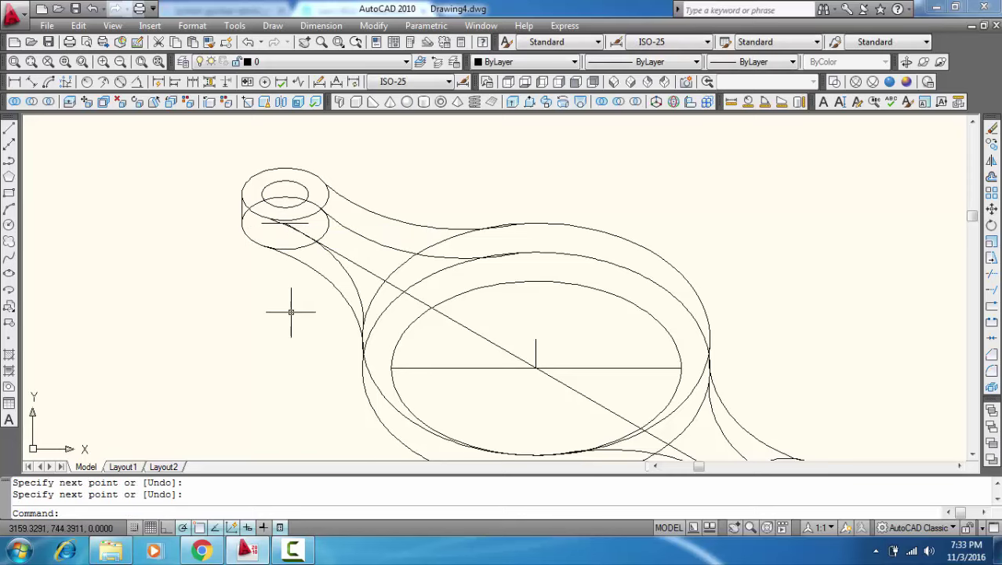
{"action": "scroll", "coordinate": [288, 310], "scroll_direction": "down", "scroll_amount": 4}
{"action": "middle_click_drag", "start_coordinate": [286, 307], "coordinate": [197, 246]}
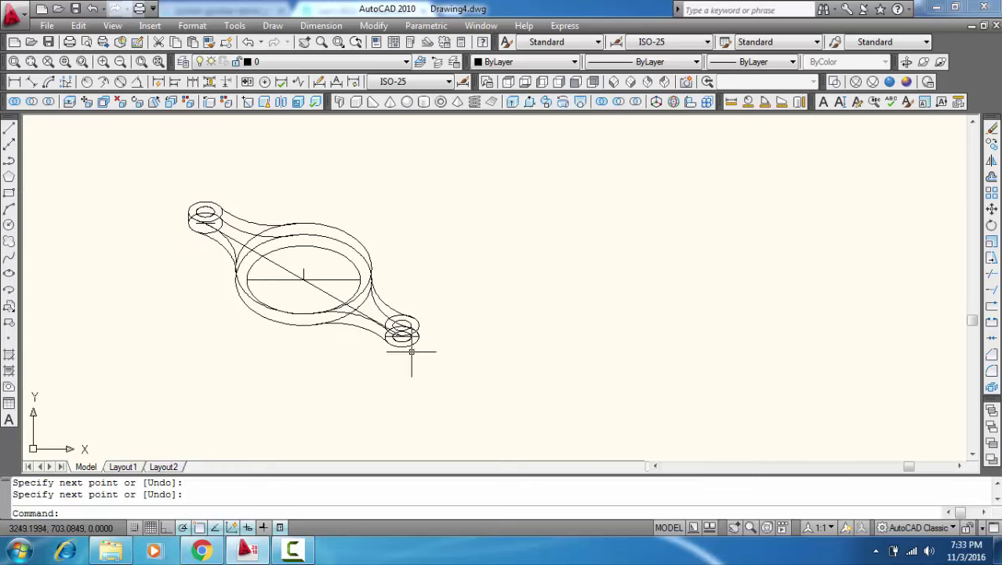
{"action": "scroll", "coordinate": [409, 333], "scroll_direction": "up", "scroll_amount": 6}
Step: Draw a vertical edge joining the lower and upper ellipses at the right boss
{"action": "key", "text": "Return"}
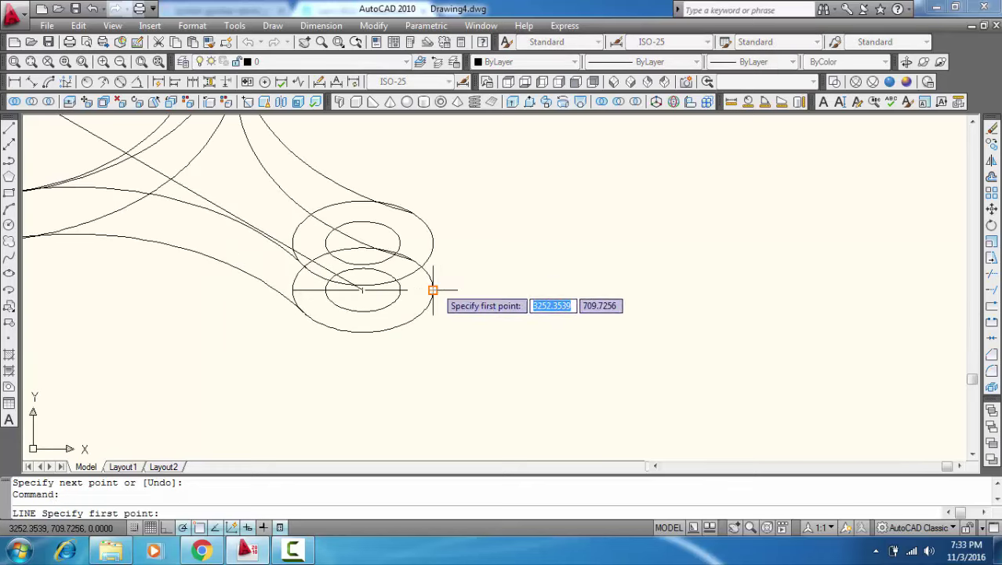
{"action": "left_click", "coordinate": [433, 290]}
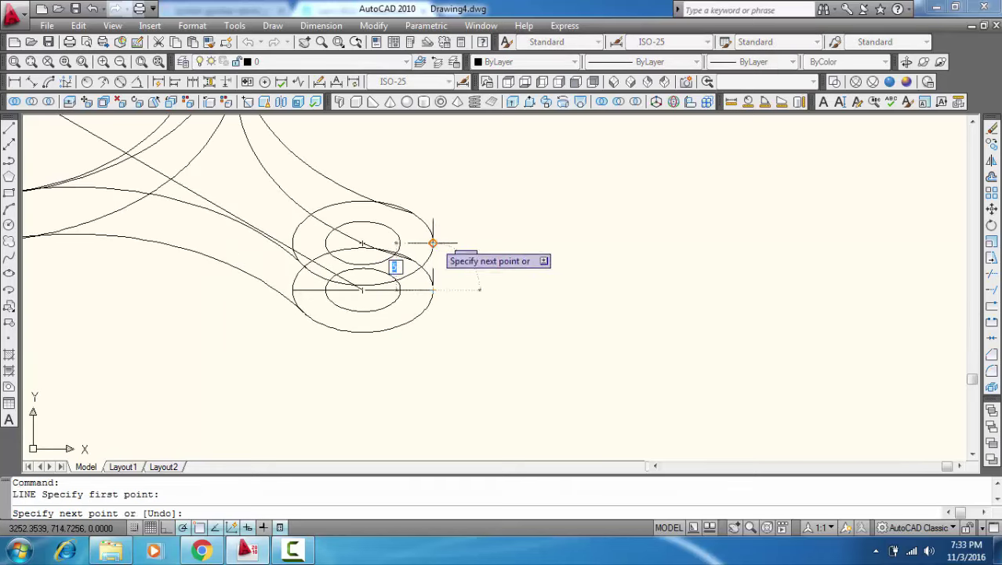
{"action": "left_click", "coordinate": [432, 243]}
{"action": "key", "text": "Return"}
{"action": "scroll", "coordinate": [520, 280], "scroll_direction": "down", "scroll_amount": 1}
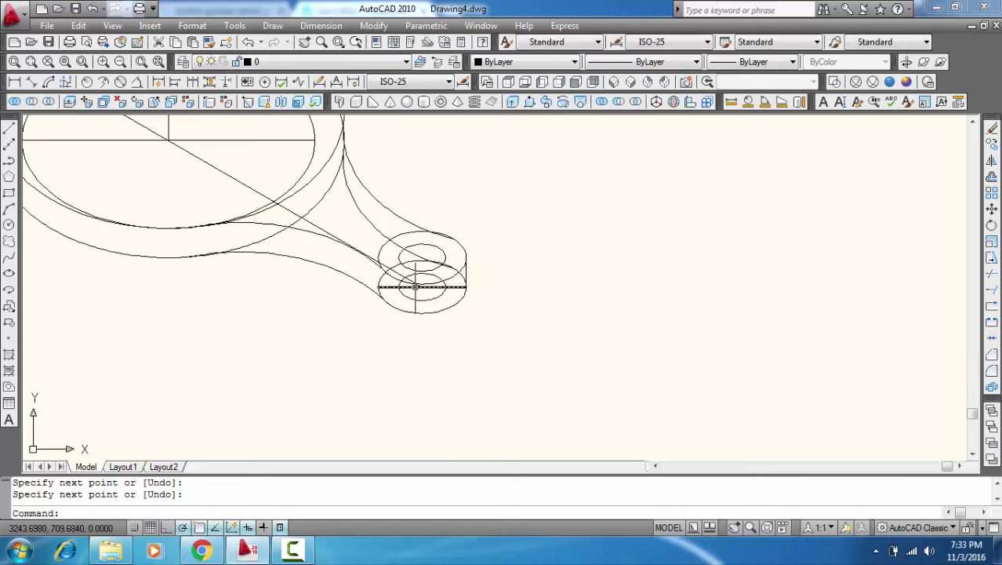
{"action": "scroll", "coordinate": [416, 287], "scroll_direction": "up", "scroll_amount": 1}
{"action": "scroll", "coordinate": [468, 332], "scroll_direction": "up", "scroll_amount": 1}
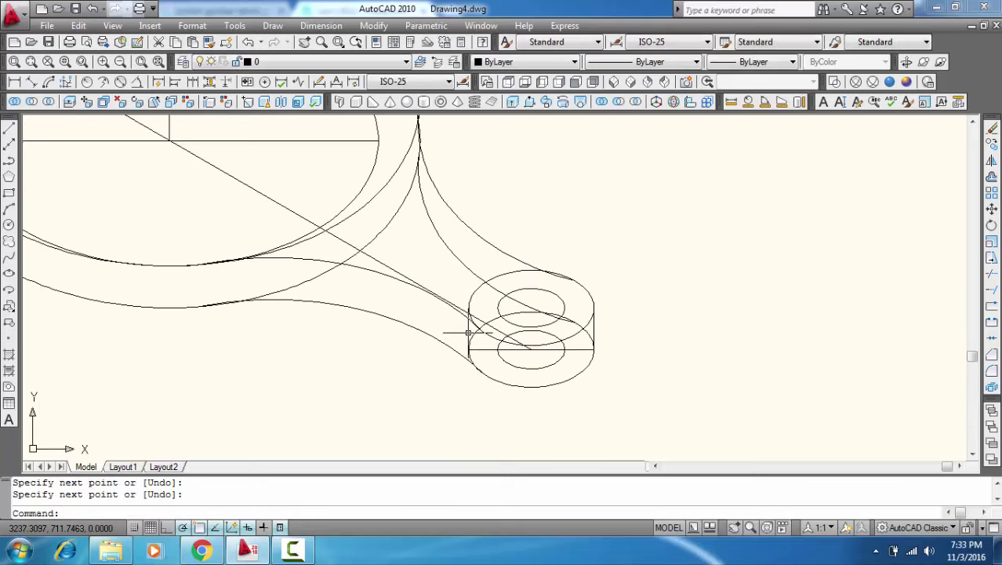
{"action": "scroll", "coordinate": [468, 333], "scroll_direction": "up", "scroll_amount": 1}
{"action": "scroll", "coordinate": [500, 351], "scroll_direction": "down", "scroll_amount": 1}
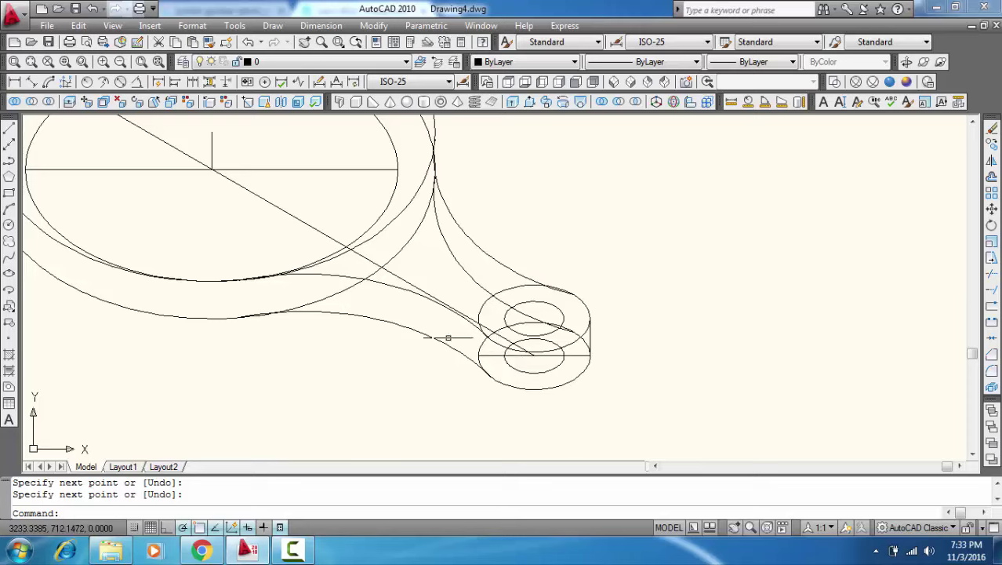
{"action": "middle_click_drag", "start_coordinate": [447, 337], "coordinate": [480, 383]}
{"action": "scroll", "coordinate": [451, 348], "scroll_direction": "down", "scroll_amount": 4}
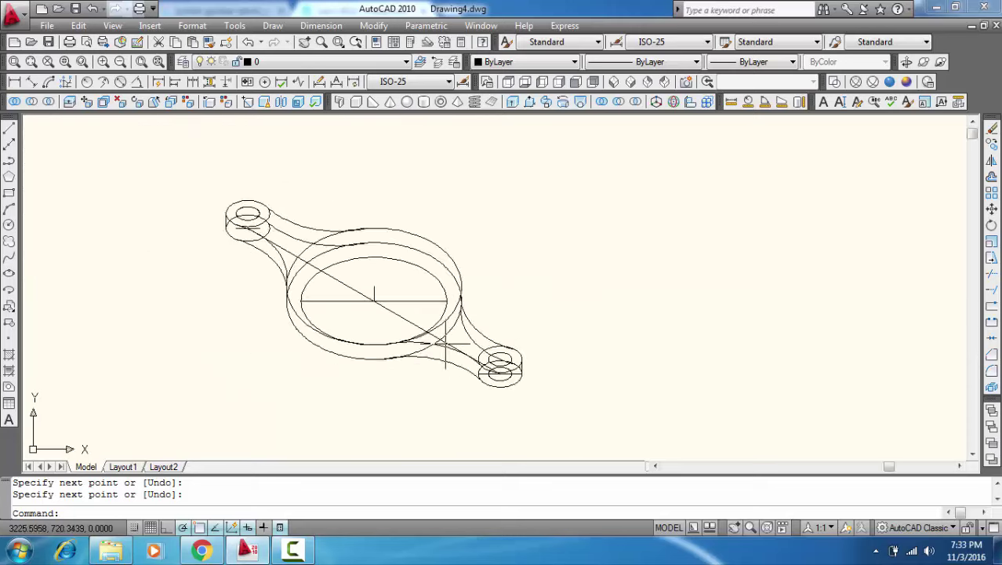
{"action": "scroll", "coordinate": [373, 293], "scroll_direction": "up", "scroll_amount": 2}
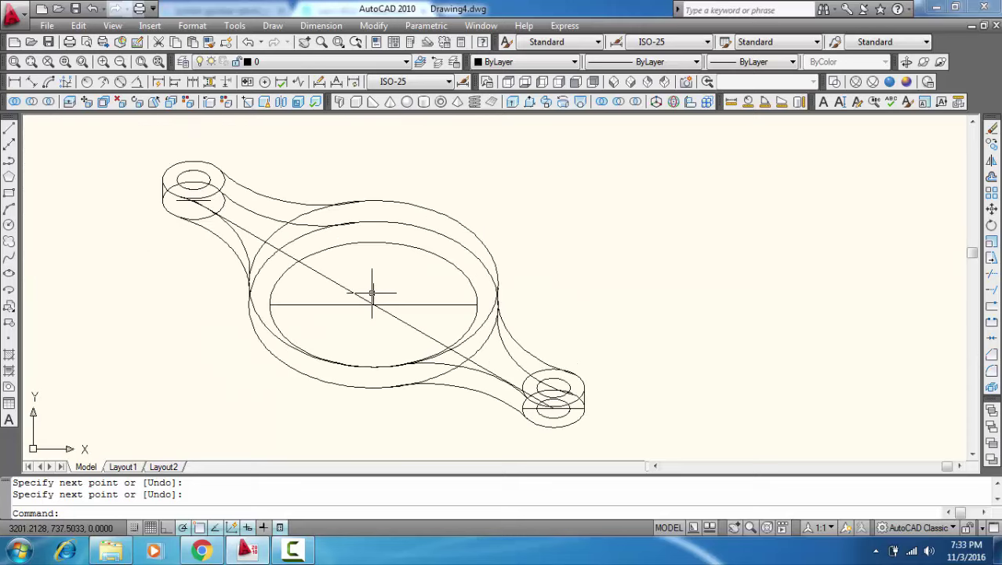
Step: Copy the hub's outer ellipse from its centre 5 units straight up
{"action": "left_click", "coordinate": [460, 220]}
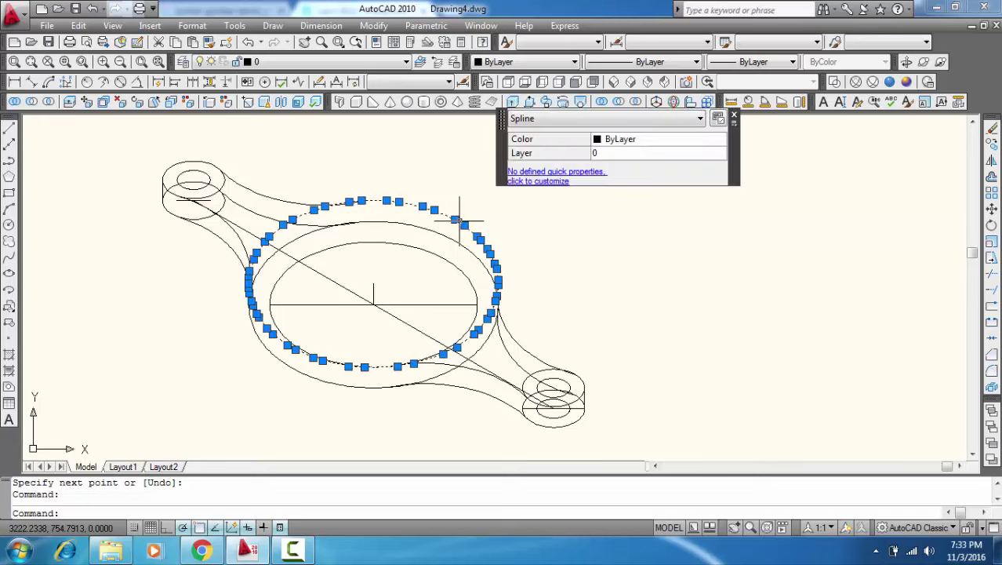
{"action": "right_click", "coordinate": [459, 220]}
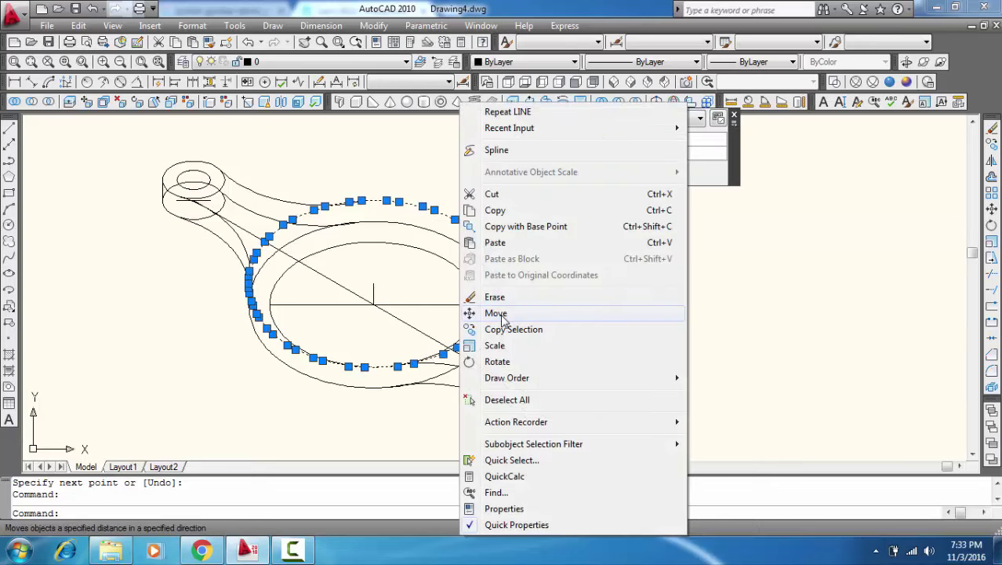
{"action": "left_click", "coordinate": [504, 332]}
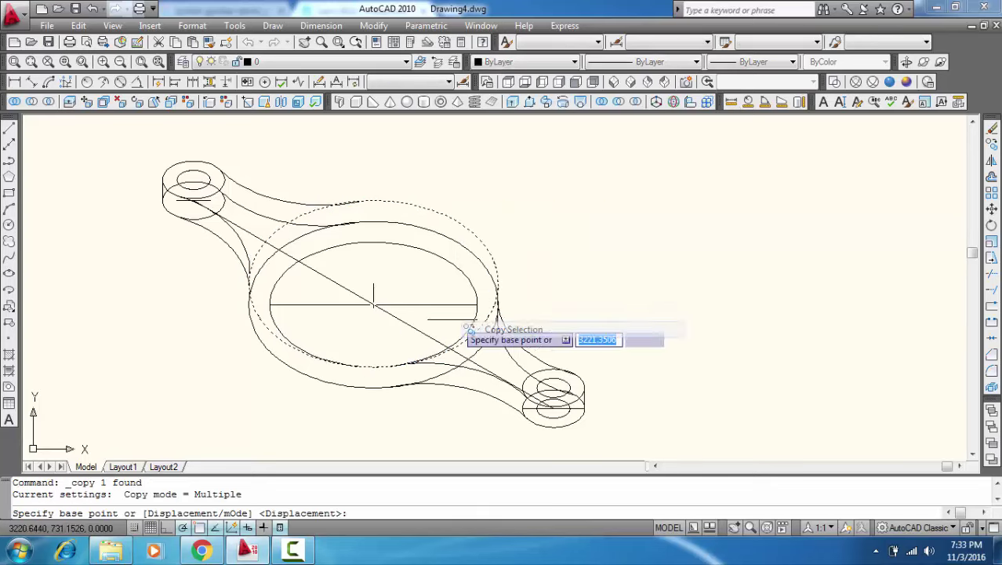
{"action": "left_click", "coordinate": [373, 304]}
{"action": "left_click", "coordinate": [374, 283]}
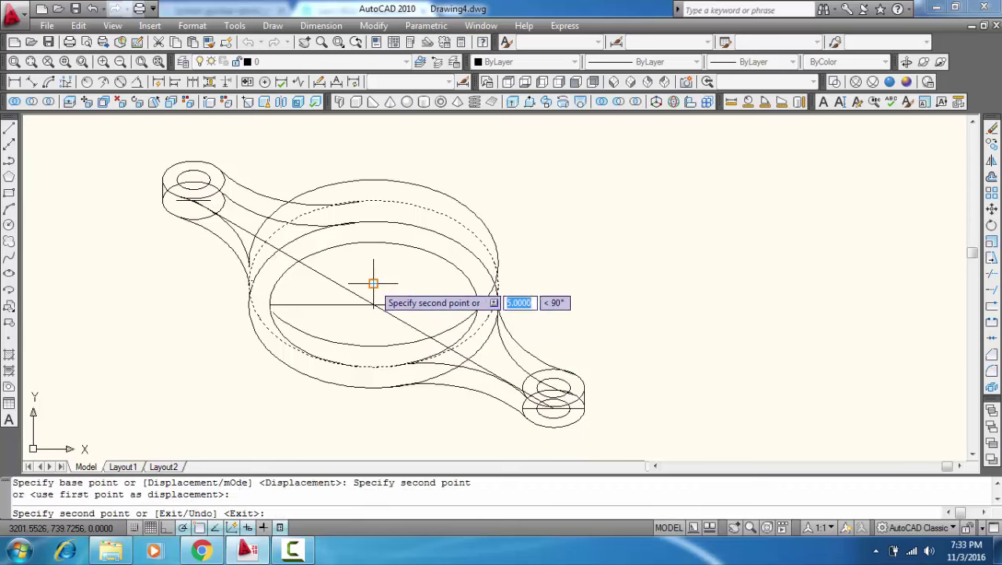
{"action": "key", "text": "Escape"}
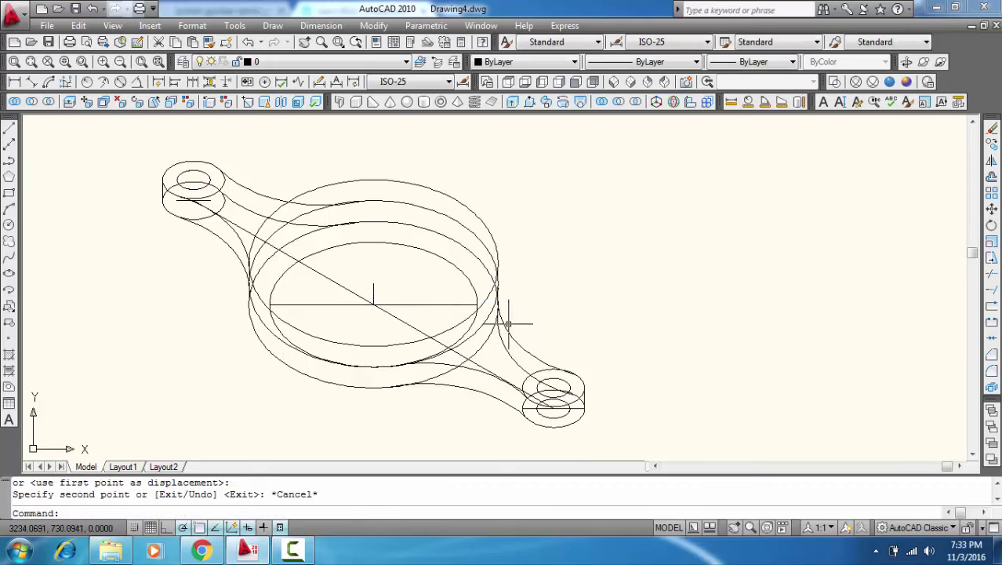
{"action": "type", "text": "tr"}
{"action": "key", "text": "Return"}
{"action": "key", "text": "Return"}
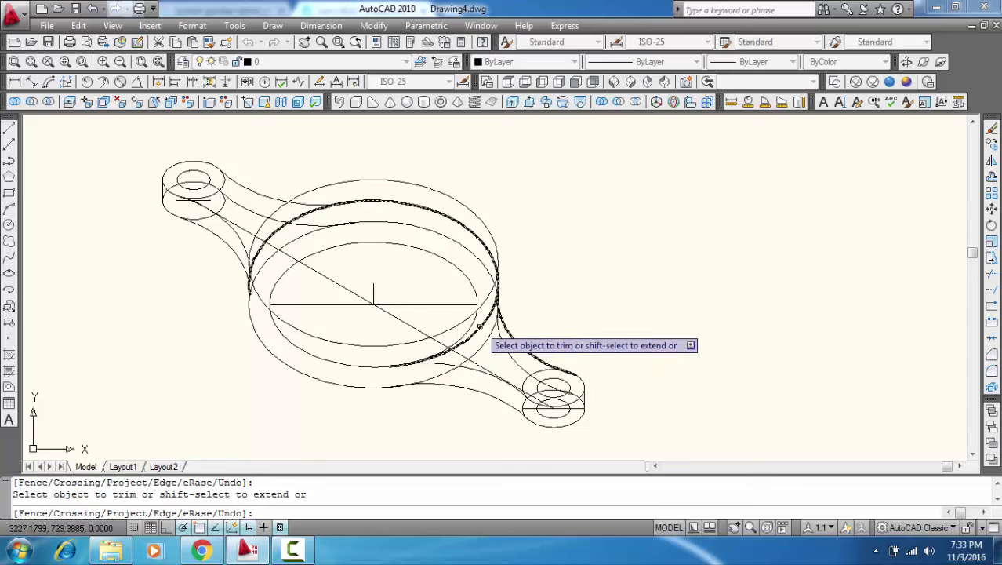
Step: Trim the hidden hub-ellipse arc and the outer ellipse's upper-right arc near the right arm
{"action": "scroll", "coordinate": [479, 327], "scroll_direction": "up", "scroll_amount": 3}
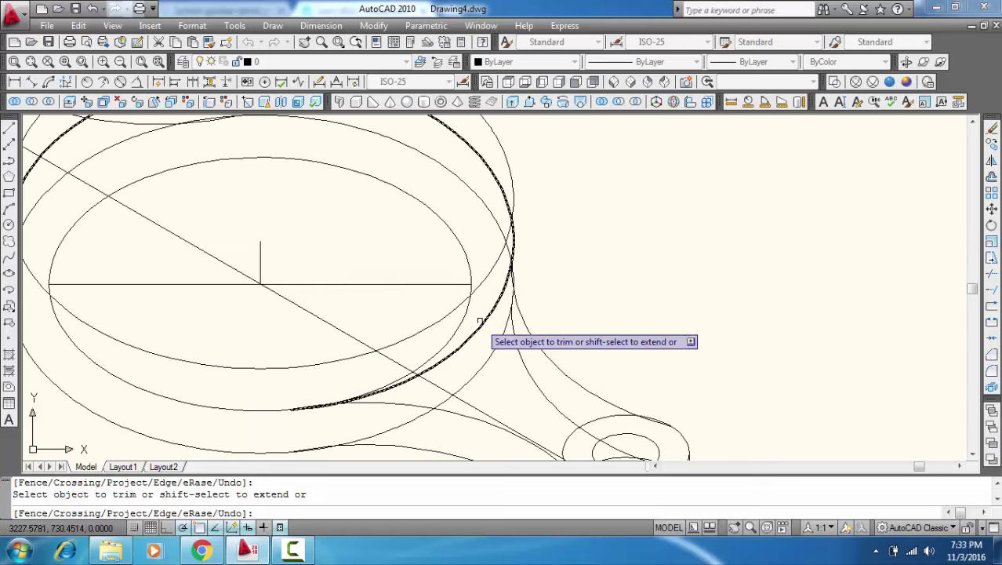
{"action": "left_click", "coordinate": [515, 244]}
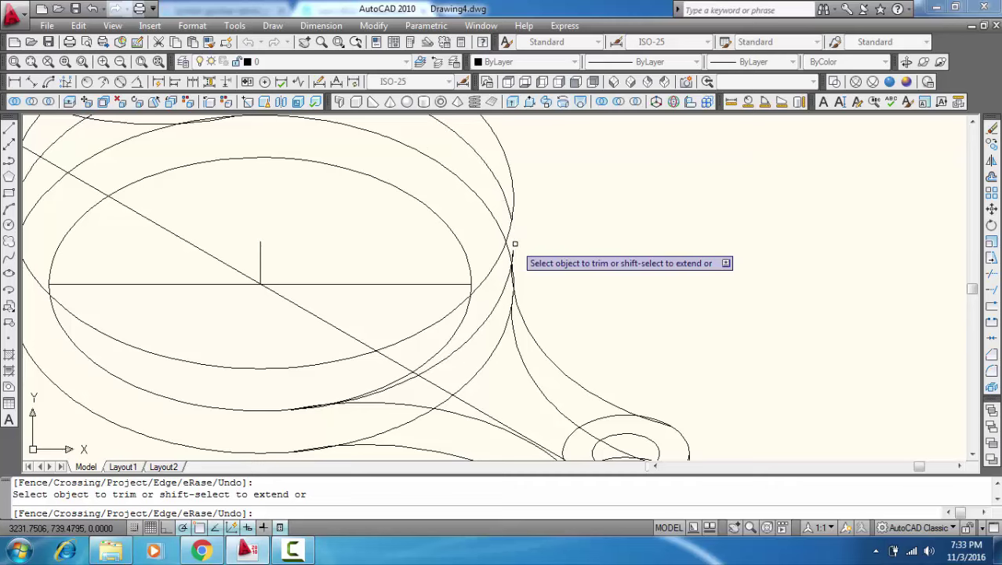
{"action": "left_click", "coordinate": [503, 200]}
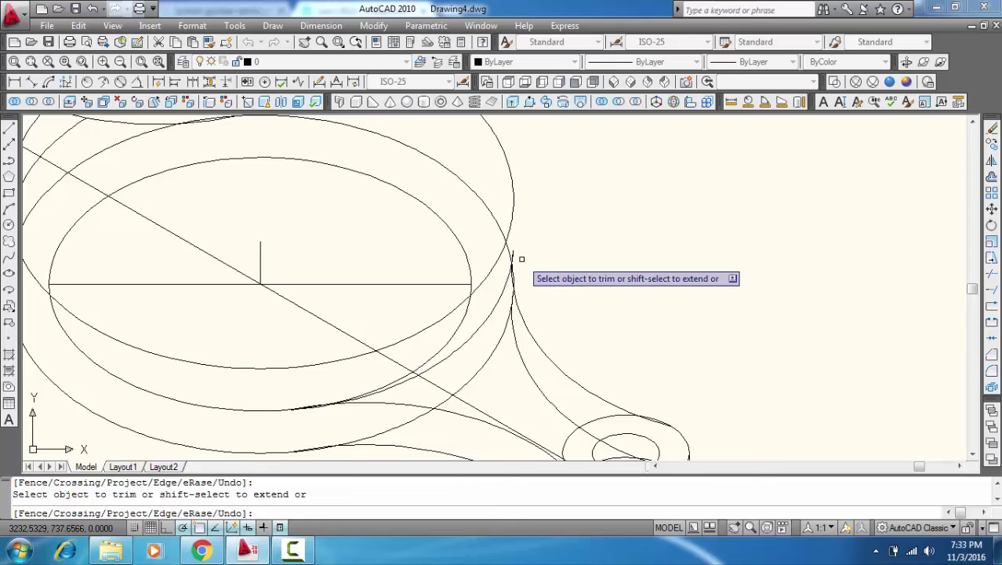
{"action": "key", "text": "Escape"}
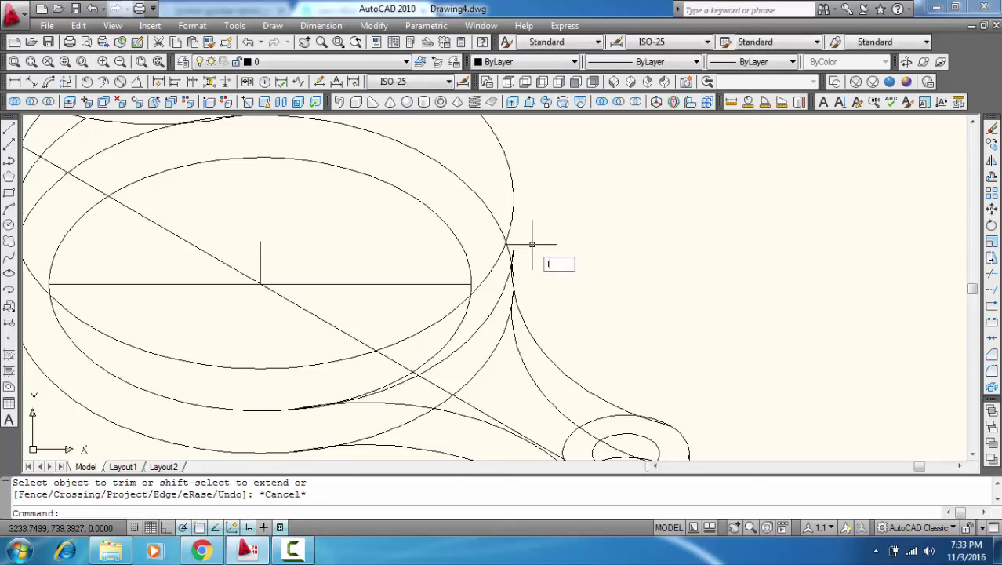
{"action": "key", "text": "Return"}
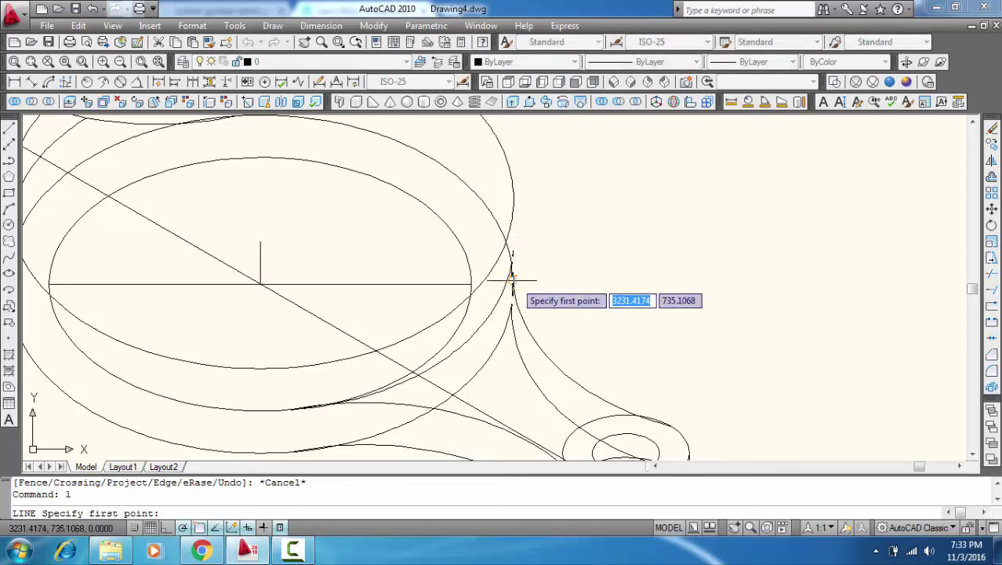
Step: Draw a vertical edge line on the hub's right side from the rim to the upper ellipse
{"action": "left_click", "coordinate": [514, 203]}
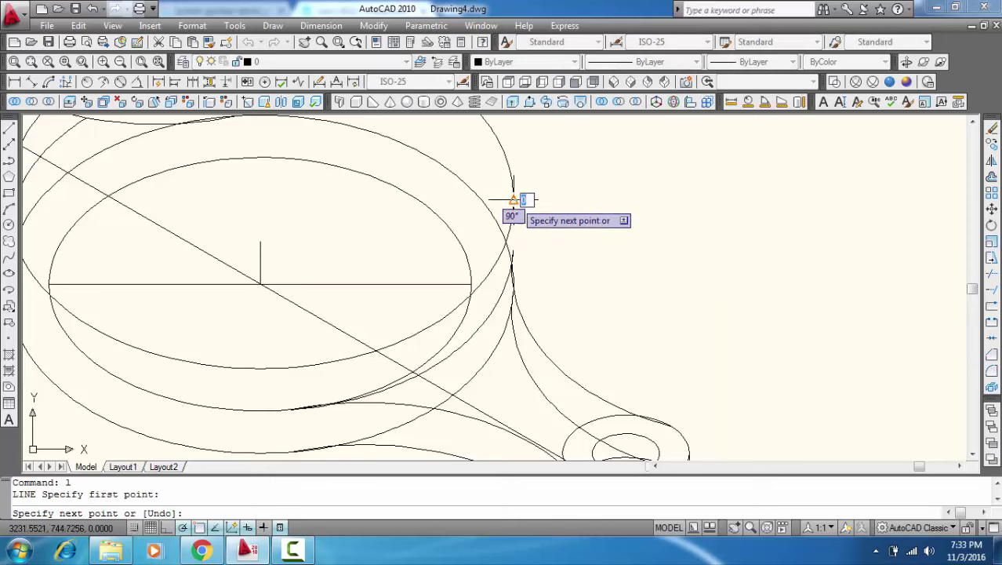
{"action": "left_click", "coordinate": [514, 284]}
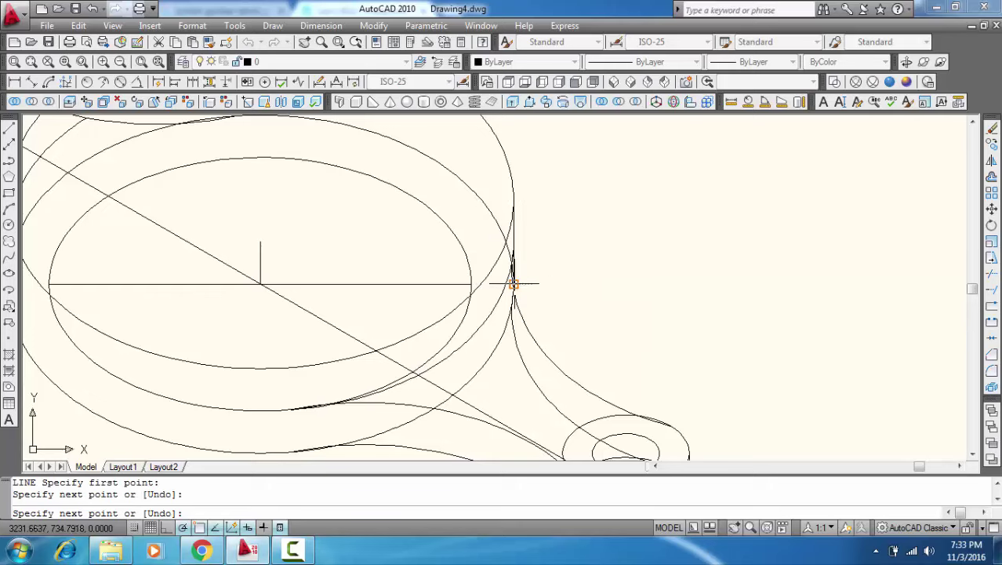
{"action": "key", "text": "Escape"}
{"action": "scroll", "coordinate": [511, 264], "scroll_direction": "up", "scroll_amount": 5}
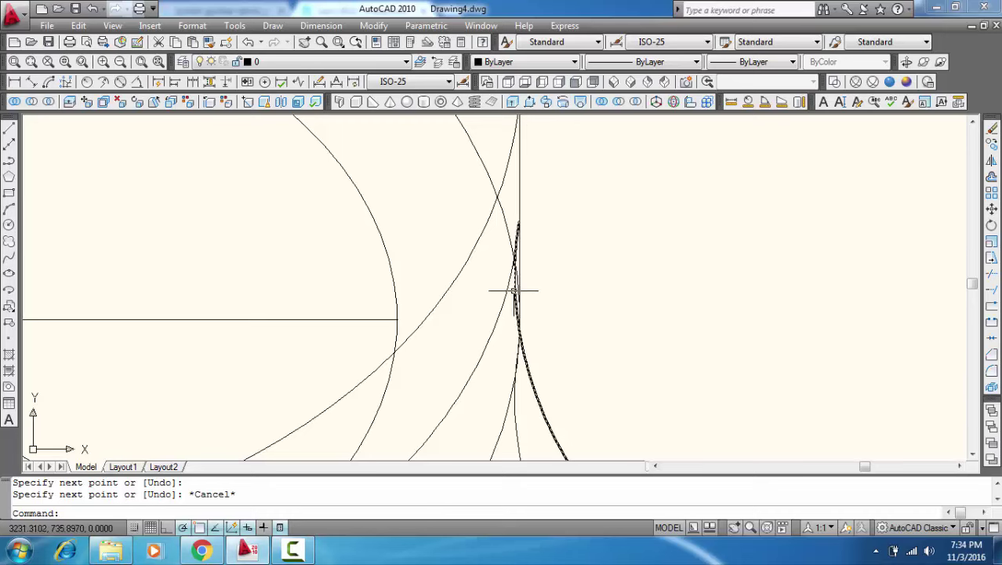
{"action": "type", "text": "tr"}
Step: Trim the new edge line's excess, the hub ellipse's upper-right arc and the leftover upper-left arcs
{"action": "key", "text": "Return"}
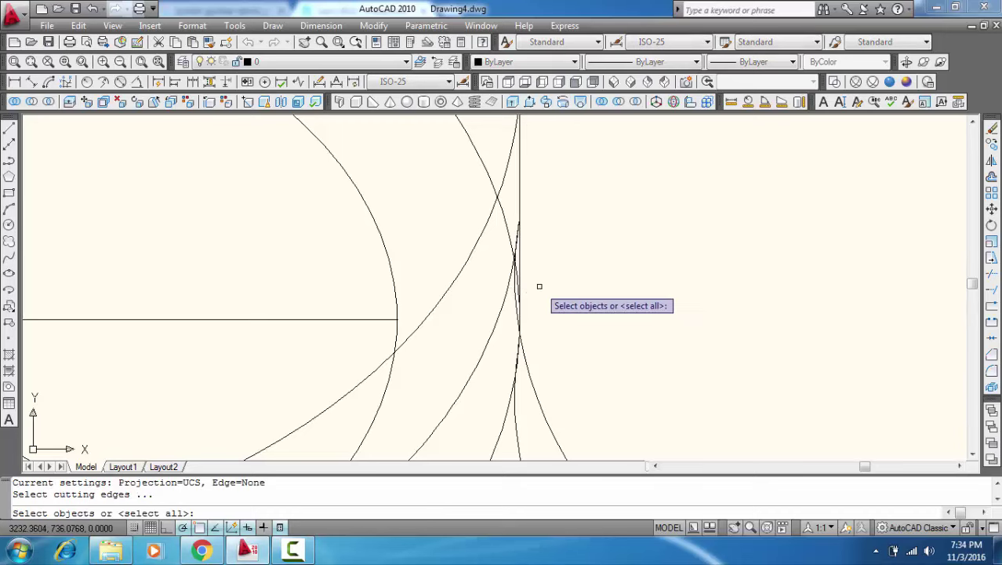
{"action": "key", "text": "Return"}
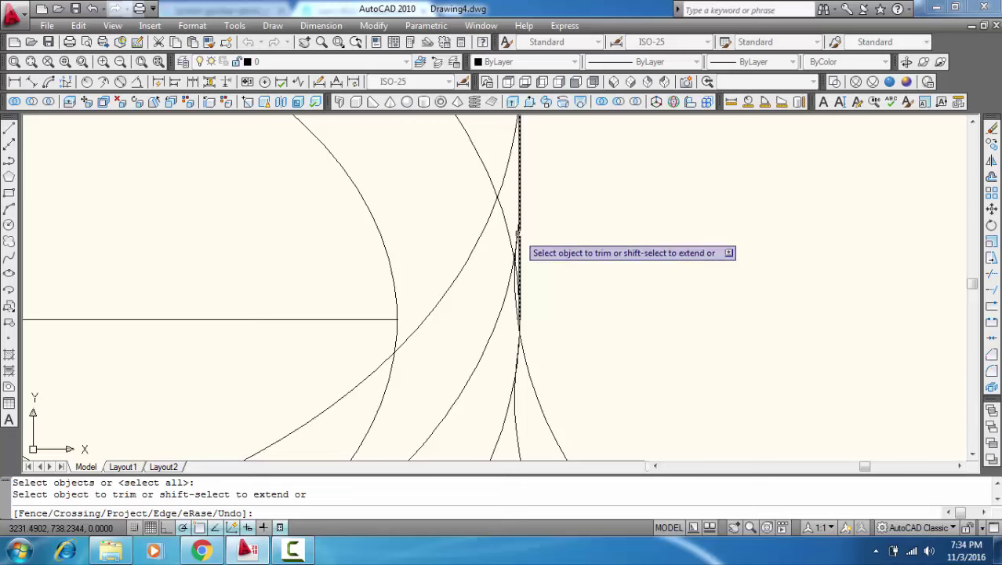
{"action": "left_click", "coordinate": [516, 235]}
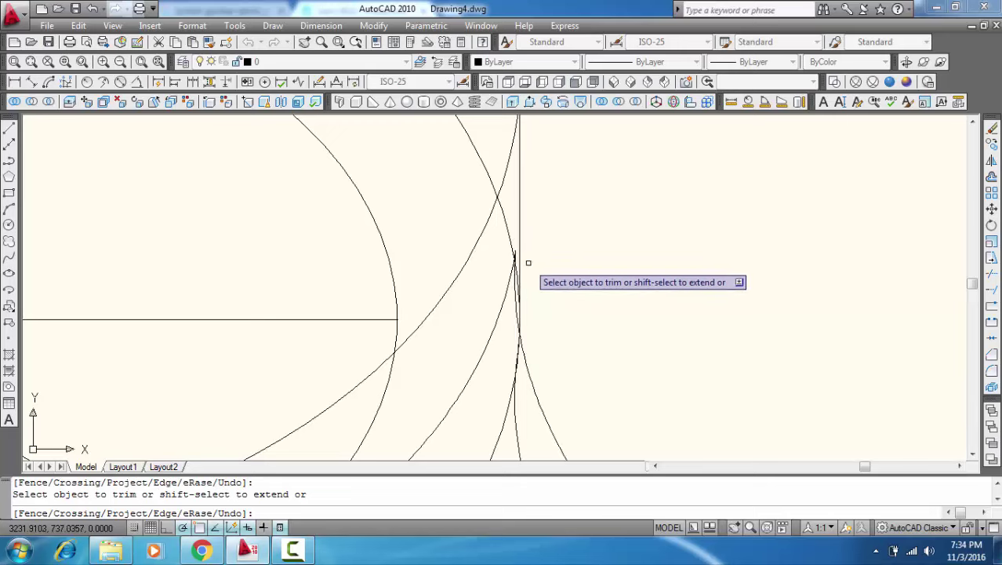
{"action": "scroll", "coordinate": [528, 263], "scroll_direction": "down", "scroll_amount": 3}
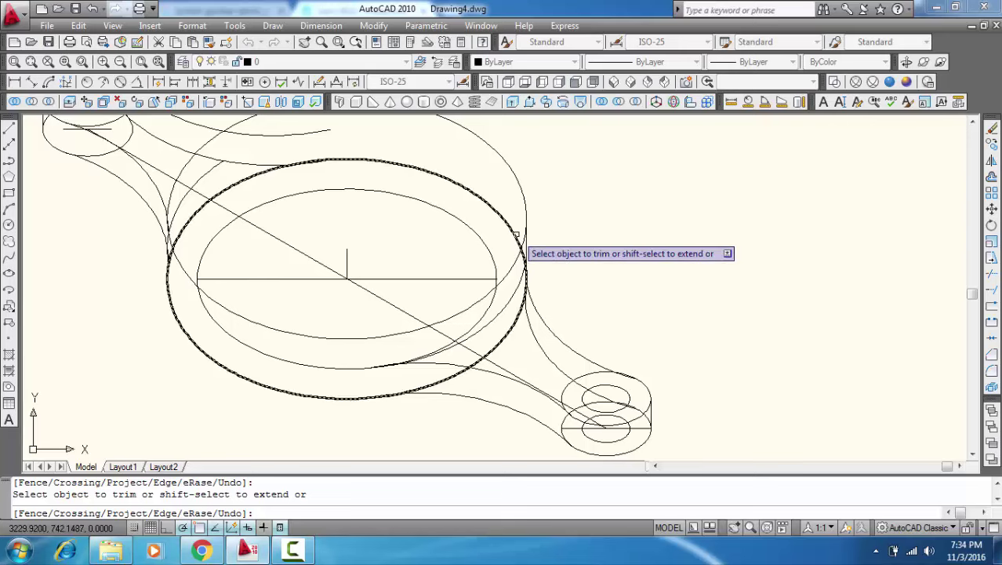
{"action": "left_click", "coordinate": [516, 234]}
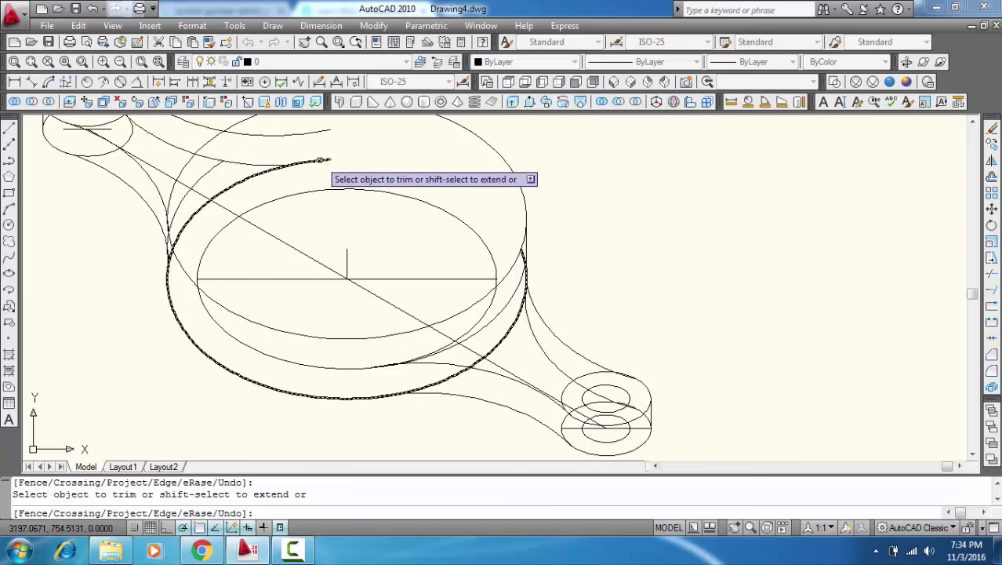
{"action": "left_click", "coordinate": [289, 165]}
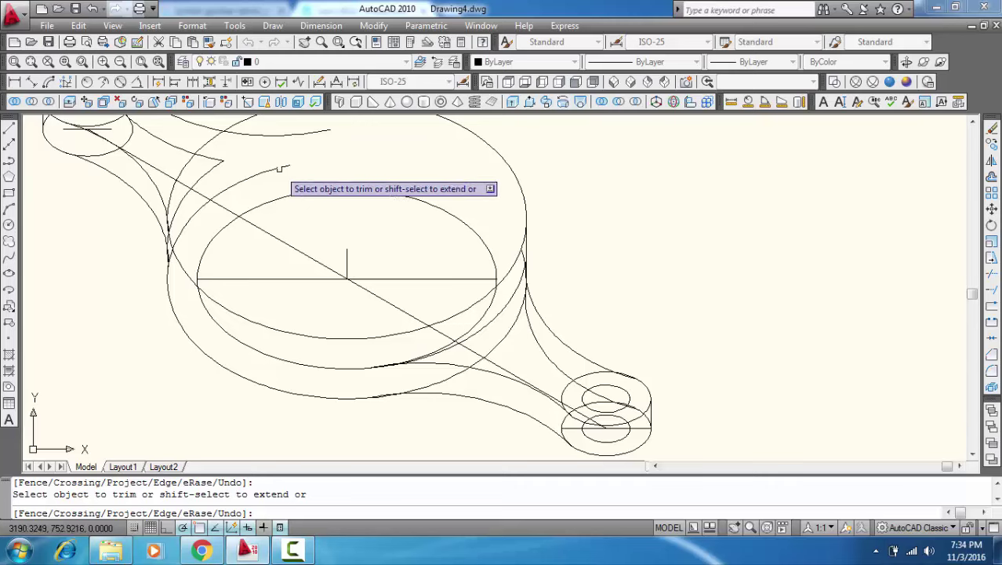
{"action": "scroll", "coordinate": [260, 163], "scroll_direction": "up", "scroll_amount": 2}
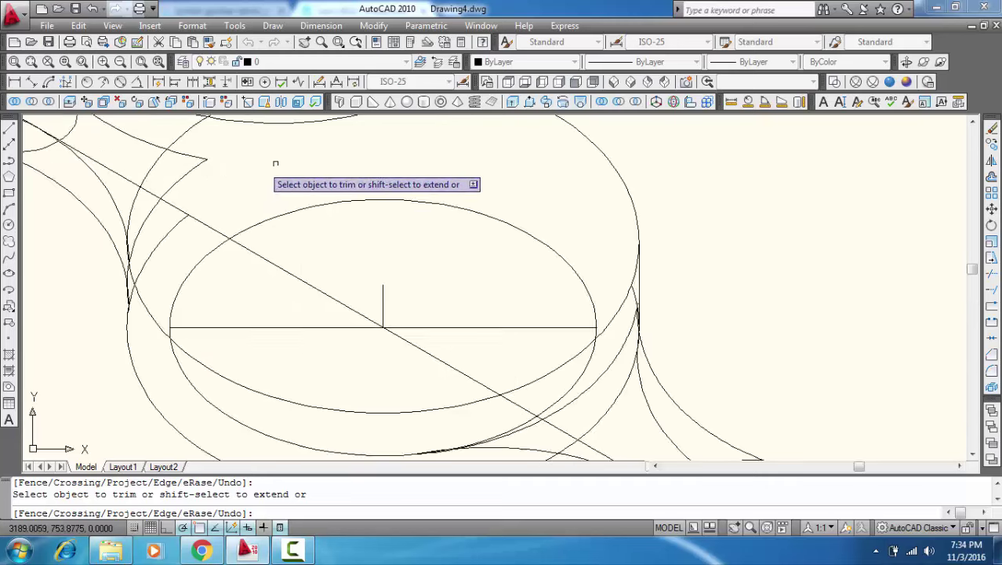
{"action": "scroll", "coordinate": [275, 163], "scroll_direction": "down", "scroll_amount": 4}
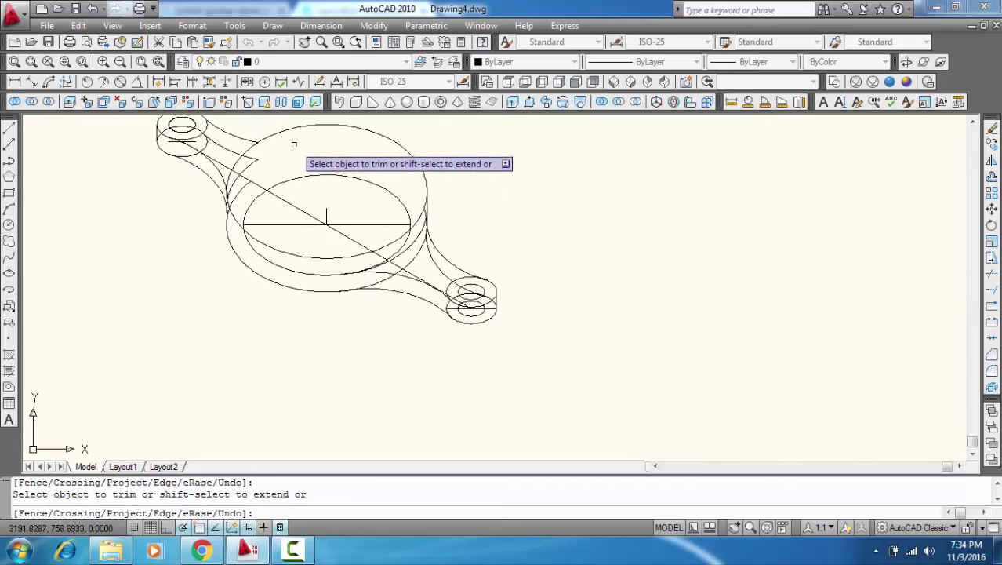
{"action": "scroll", "coordinate": [290, 147], "scroll_direction": "down", "scroll_amount": 1}
{"action": "scroll", "coordinate": [269, 157], "scroll_direction": "up", "scroll_amount": 1}
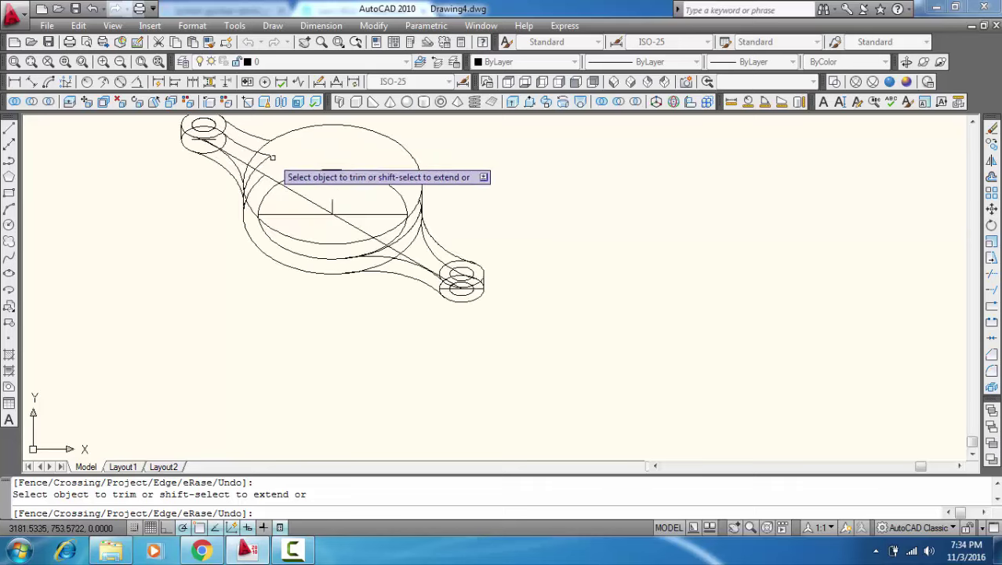
{"action": "left_click", "coordinate": [266, 159]}
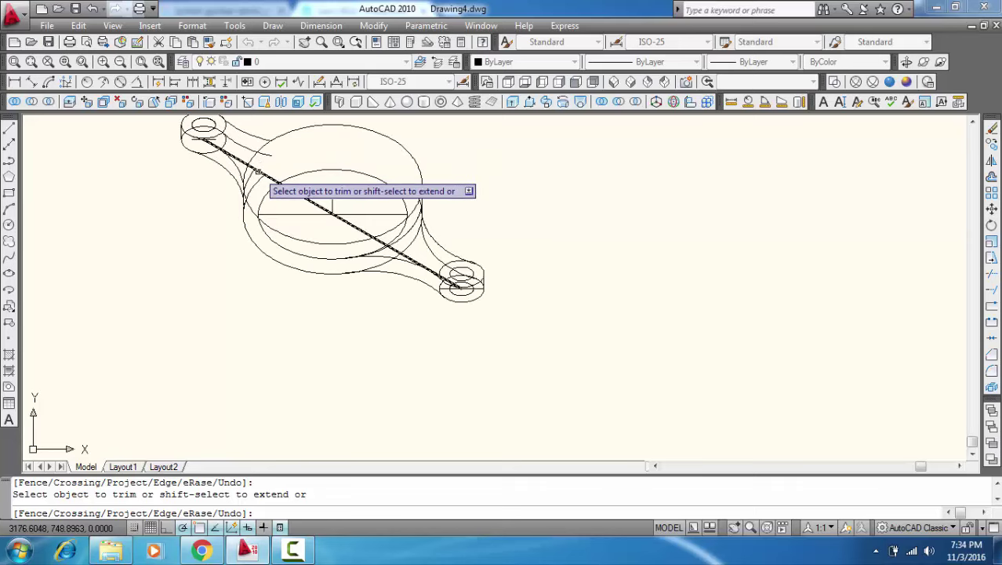
{"action": "scroll", "coordinate": [251, 179], "scroll_direction": "up", "scroll_amount": 1}
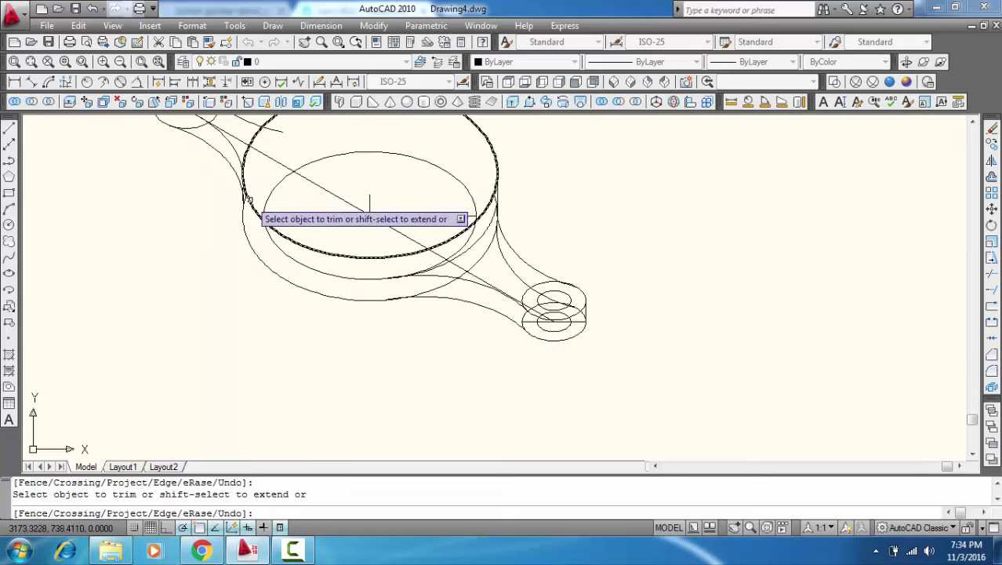
{"action": "scroll", "coordinate": [249, 198], "scroll_direction": "down", "scroll_amount": 5}
{"action": "scroll", "coordinate": [455, 271], "scroll_direction": "up", "scroll_amount": 5}
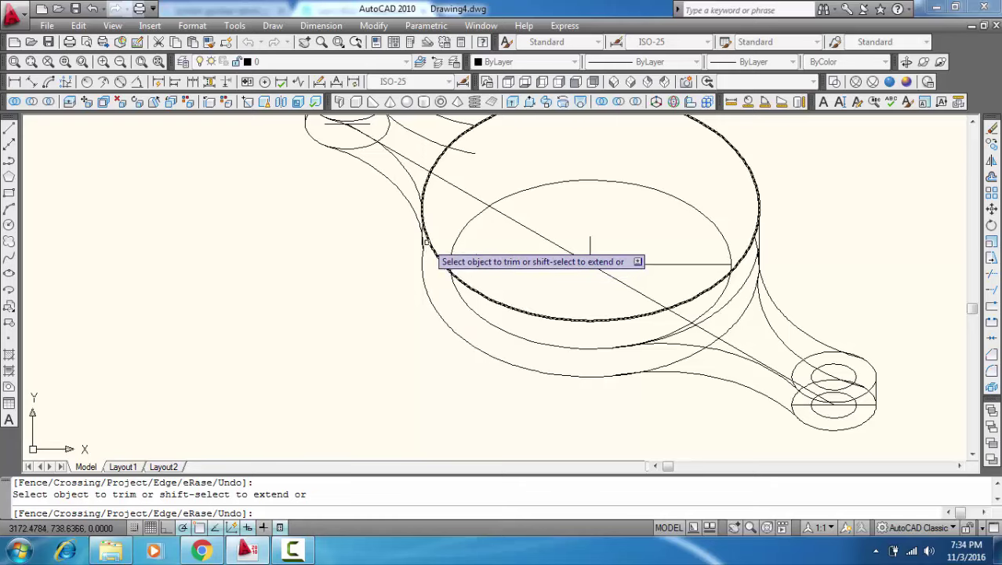
{"action": "scroll", "coordinate": [426, 241], "scroll_direction": "up", "scroll_amount": 3}
Step: Draw a vertical line from the hub's left edge straight down past the hub
{"action": "key", "text": "Escape"}
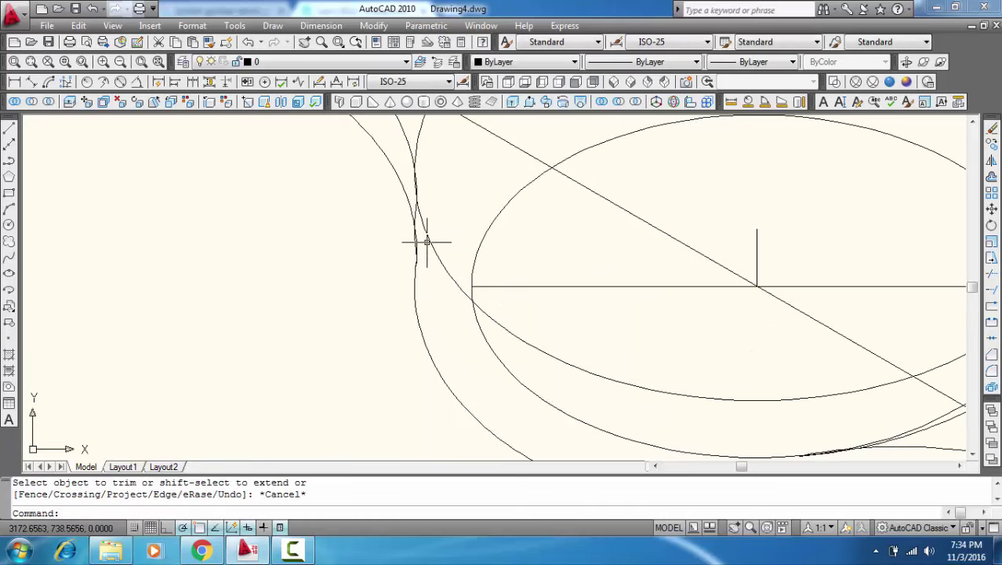
{"action": "key", "text": "Return"}
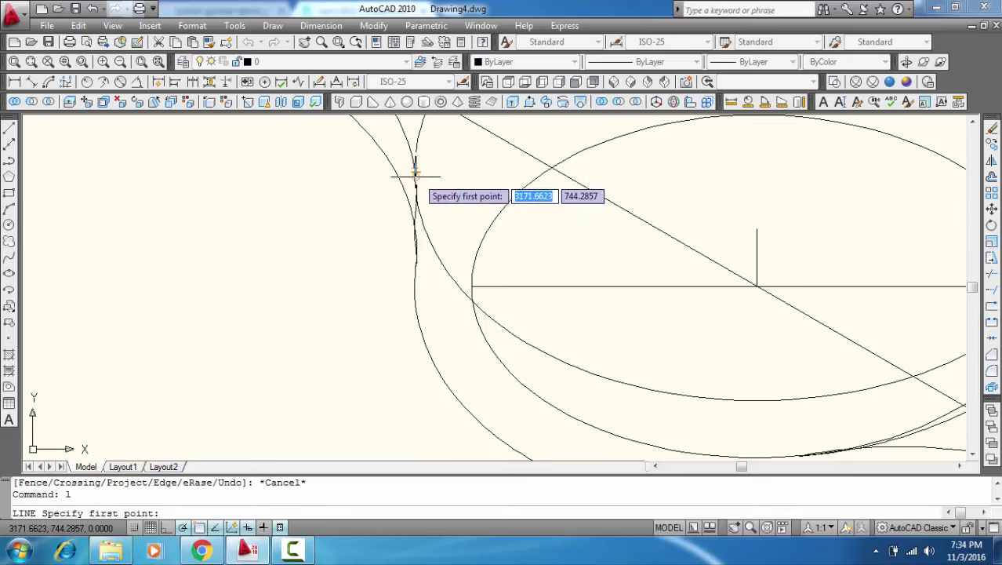
{"action": "left_click", "coordinate": [418, 202]}
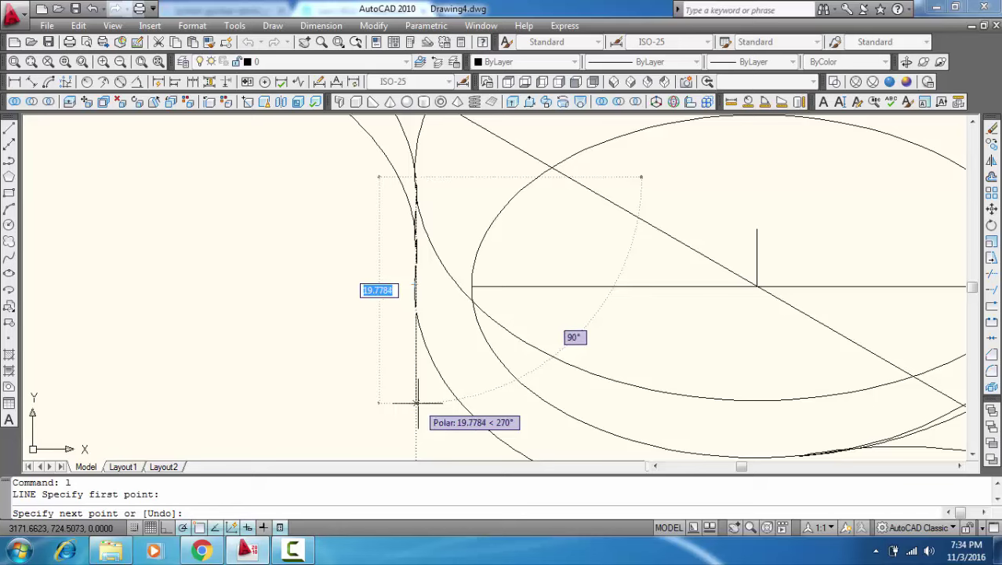
{"action": "left_click", "coordinate": [417, 403]}
{"action": "key", "text": "Escape"}
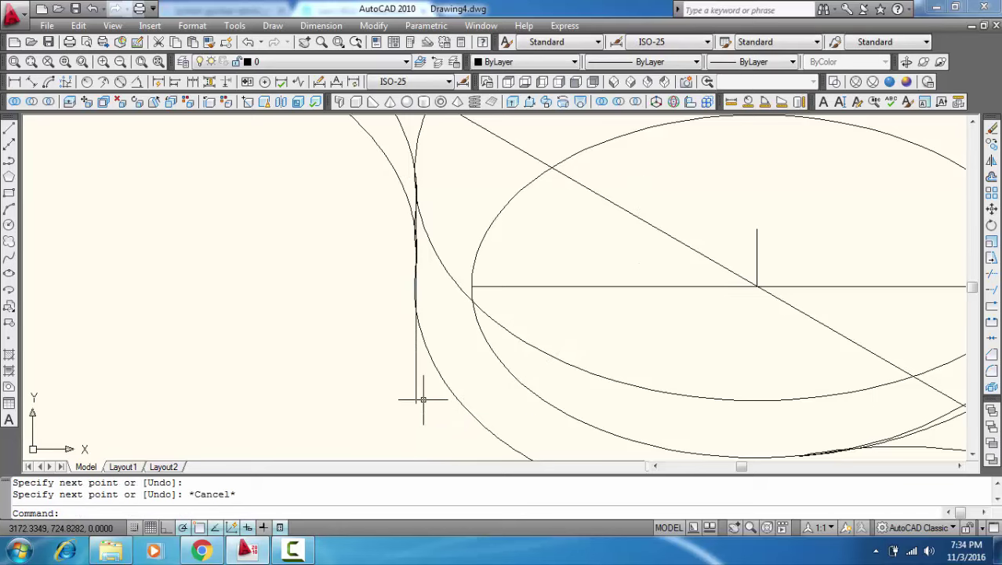
{"action": "type", "text": "tr"}
Step: Trim off the part of the new vertical line below the lower arc
{"action": "key", "text": "Return"}
{"action": "key", "text": "Return"}
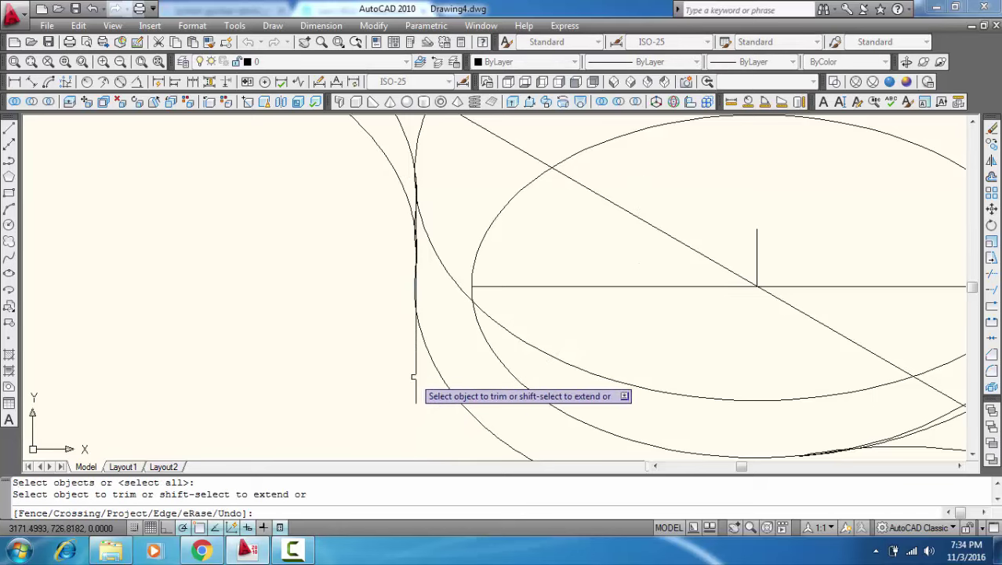
{"action": "left_click", "coordinate": [414, 337]}
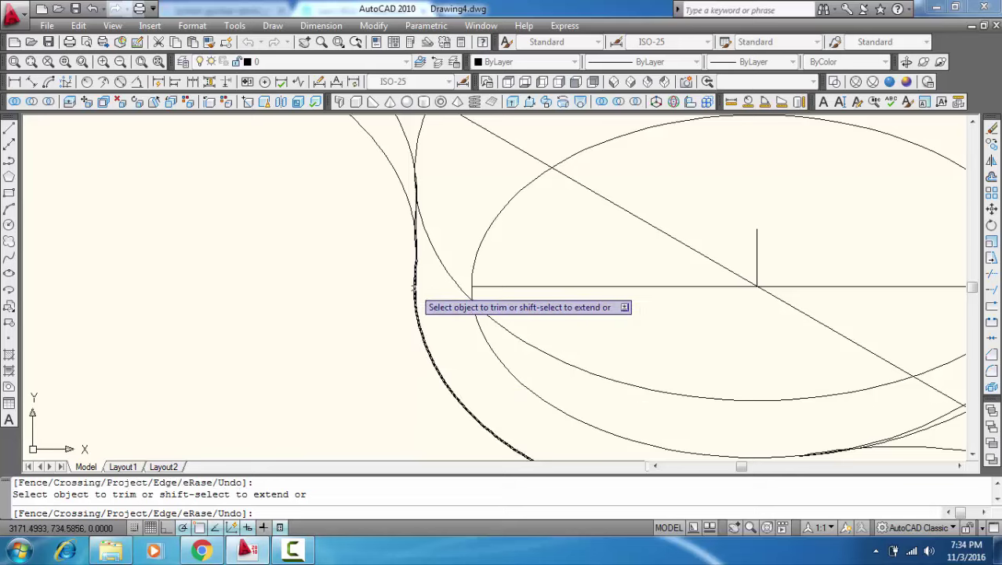
{"action": "scroll", "coordinate": [436, 267], "scroll_direction": "down", "scroll_amount": 5}
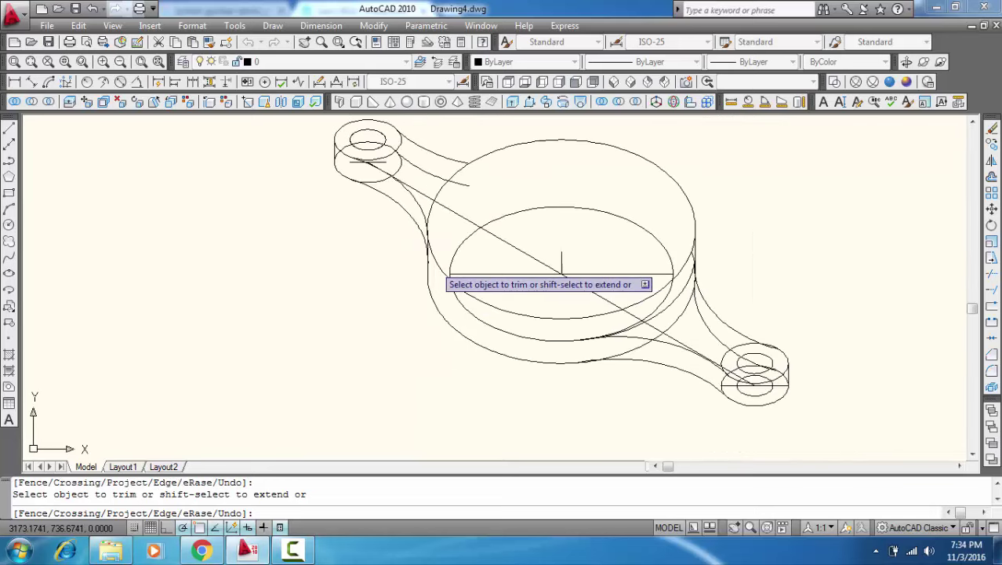
{"action": "scroll", "coordinate": [436, 265], "scroll_direction": "down", "scroll_amount": 4}
{"action": "scroll", "coordinate": [427, 235], "scroll_direction": "up", "scroll_amount": 3}
{"action": "scroll", "coordinate": [416, 209], "scroll_direction": "up", "scroll_amount": 2}
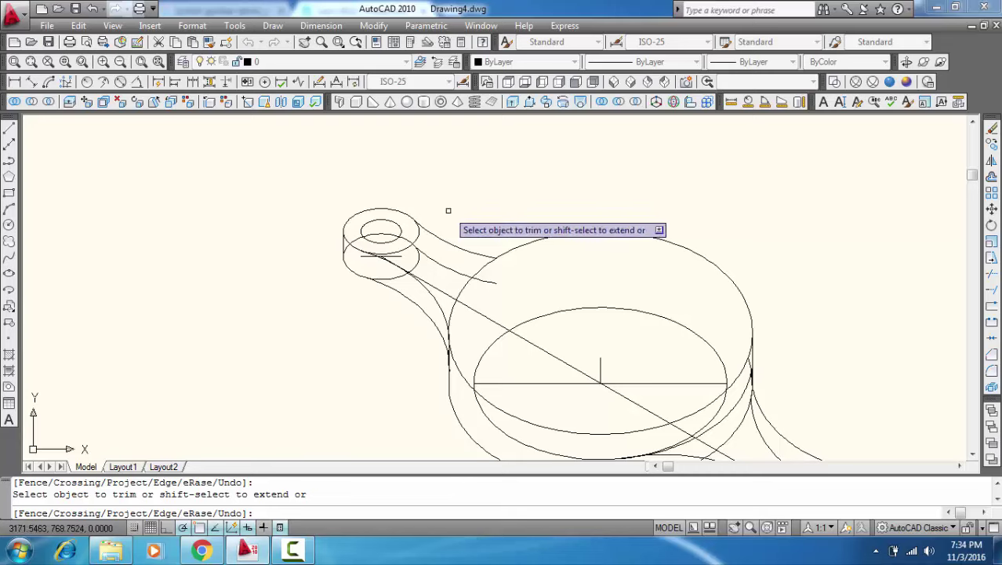
Step: Trim the hidden arcs in the lug's hole, the lug-to-hub curve and the hidden hub-edge arcs
{"action": "key", "text": "Escape"}
{"action": "scroll", "coordinate": [394, 218], "scroll_direction": "up", "scroll_amount": 2}
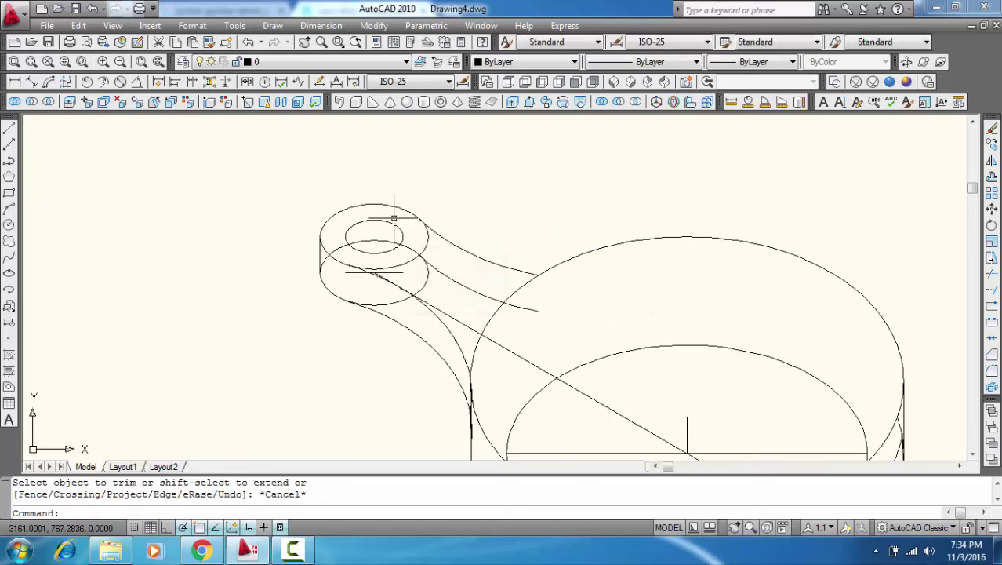
{"action": "type", "text": "tr"}
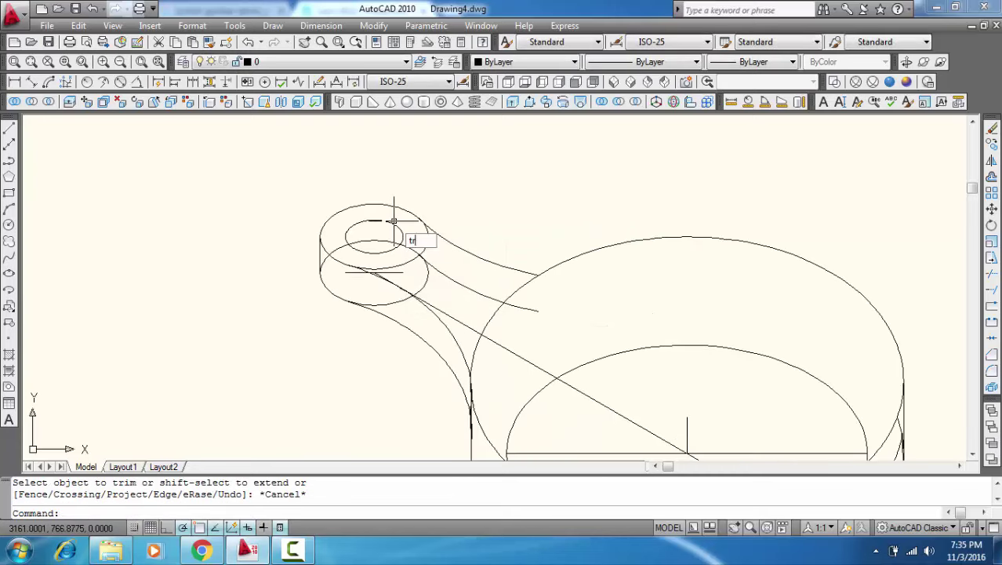
{"action": "key", "text": "Return"}
{"action": "key", "text": "Return"}
{"action": "left_click", "coordinate": [392, 244]}
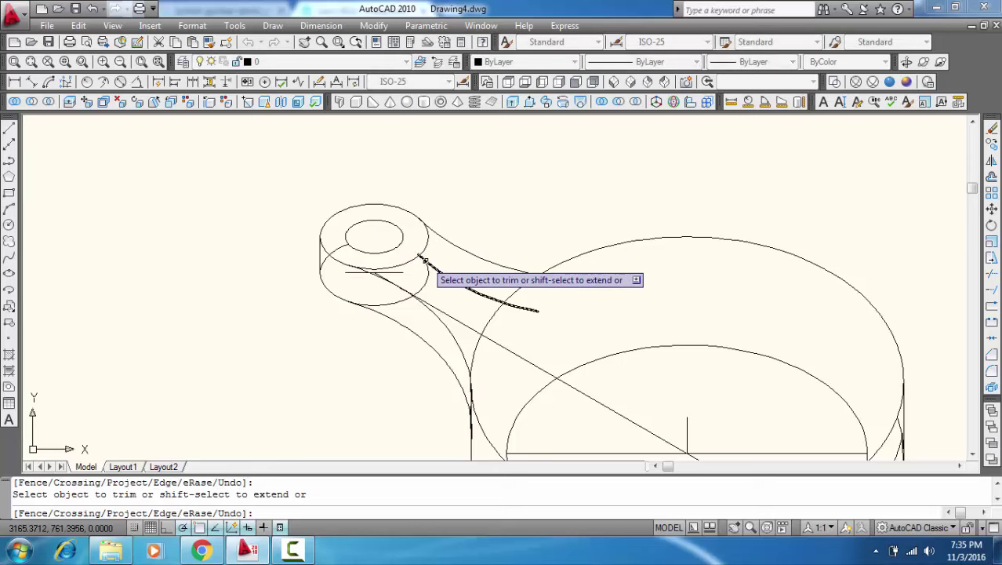
{"action": "left_click", "coordinate": [424, 261]}
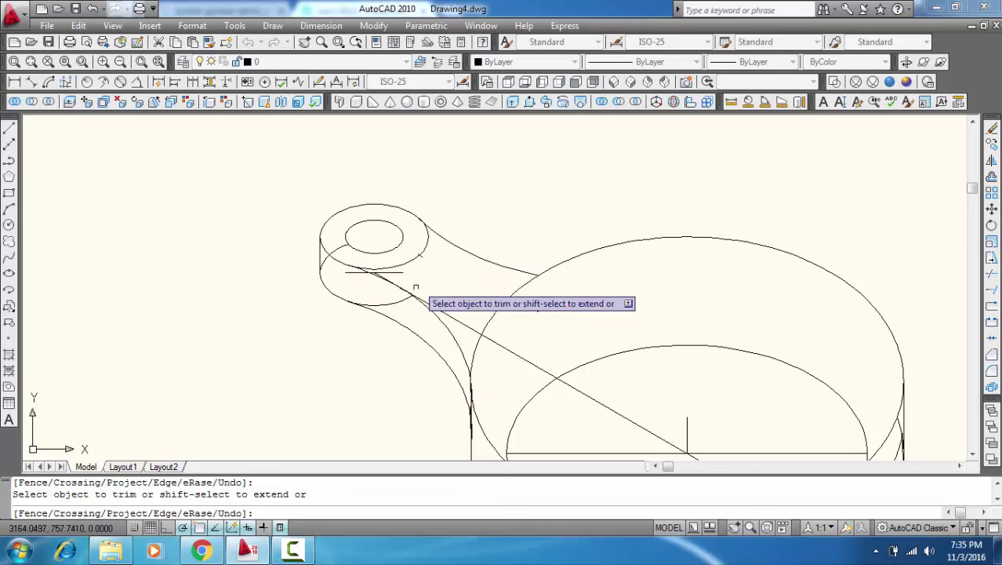
{"action": "left_click", "coordinate": [402, 291]}
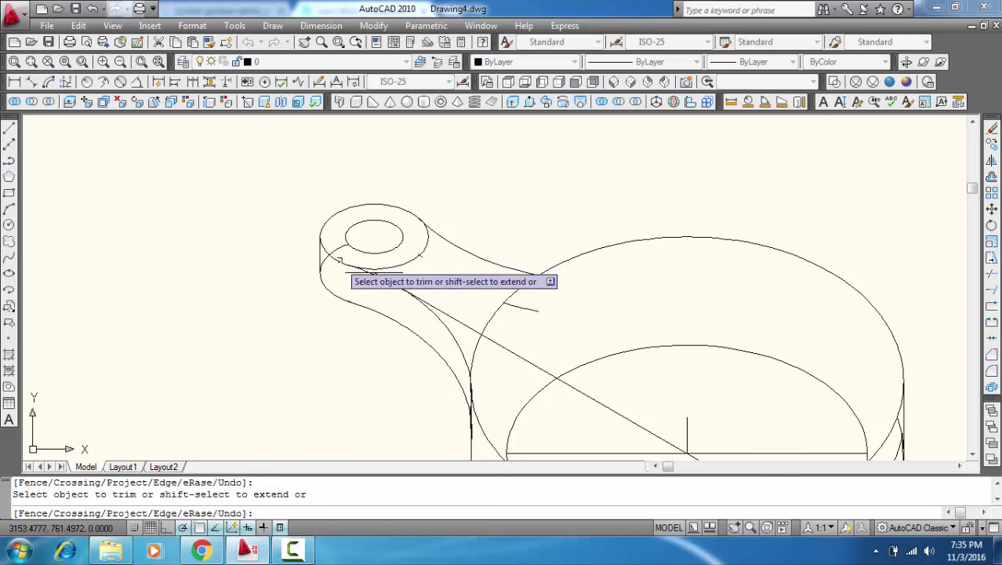
{"action": "left_click", "coordinate": [341, 246]}
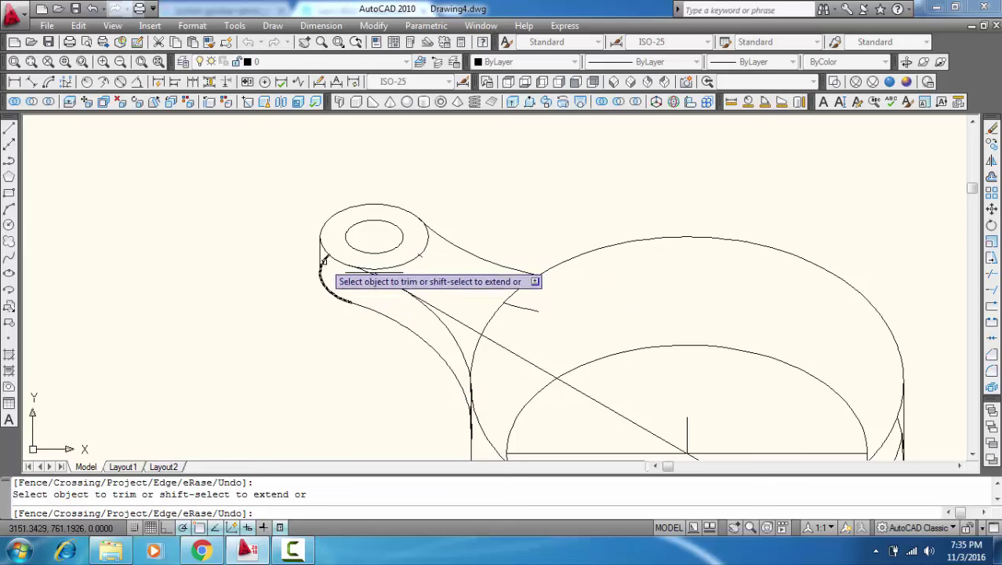
{"action": "key", "text": "Escape"}
Step: Delete the stray short line under the lug's hole and the short leftover spline
{"action": "left_click", "coordinate": [397, 271]}
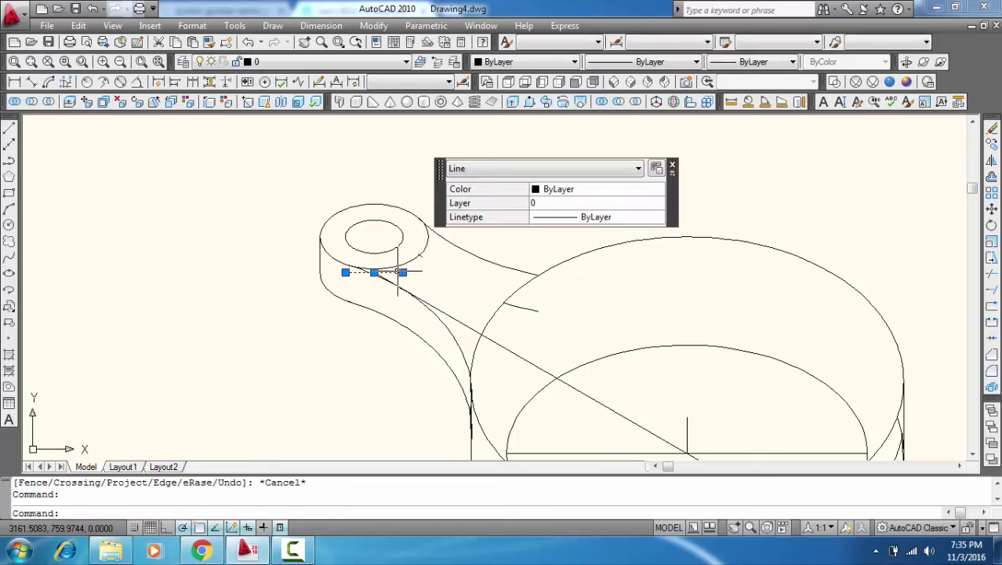
{"action": "key", "text": "Delete"}
{"action": "scroll", "coordinate": [416, 263], "scroll_direction": "up", "scroll_amount": 2}
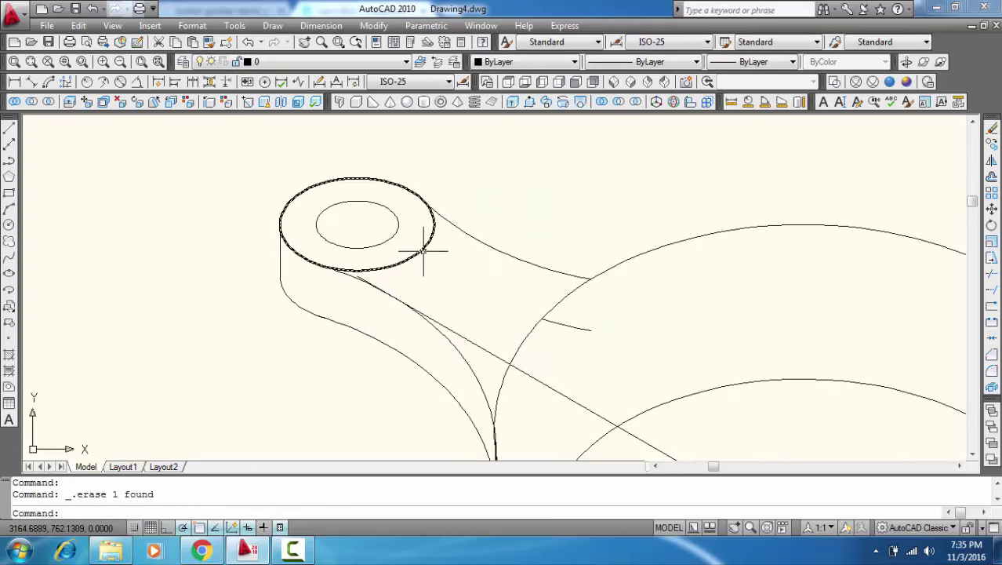
{"action": "left_click", "coordinate": [416, 249]}
{"action": "key", "text": "Escape"}
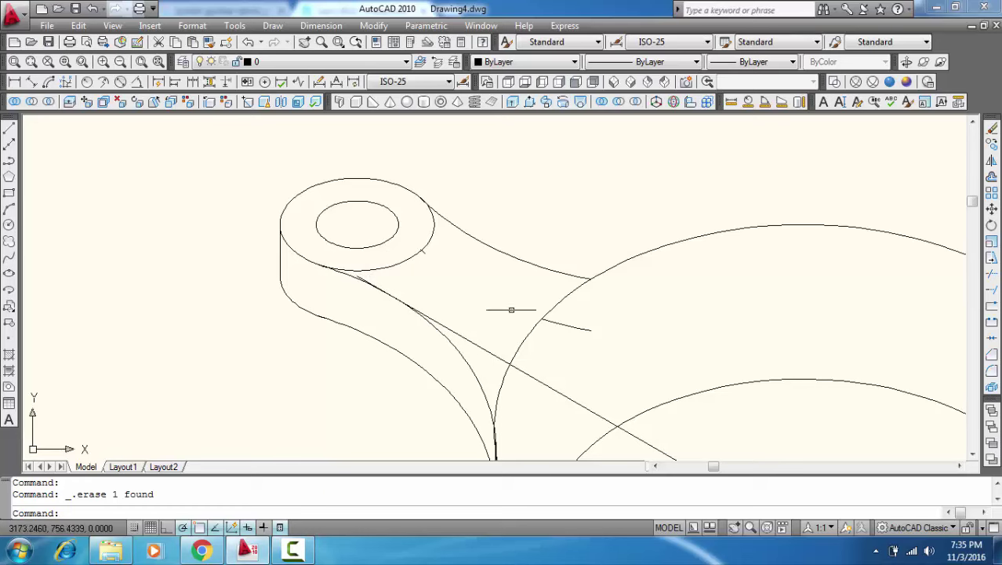
{"action": "left_click", "coordinate": [559, 323]}
{"action": "key", "text": "Delete"}
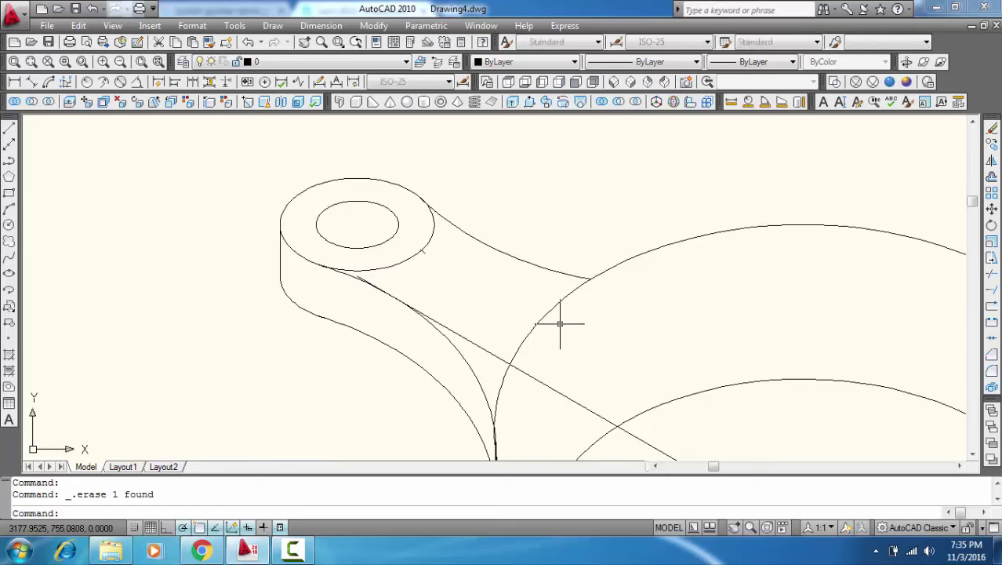
{"action": "scroll", "coordinate": [563, 321], "scroll_direction": "down", "scroll_amount": 3}
{"action": "scroll", "coordinate": [458, 257], "scroll_direction": "down", "scroll_amount": 2}
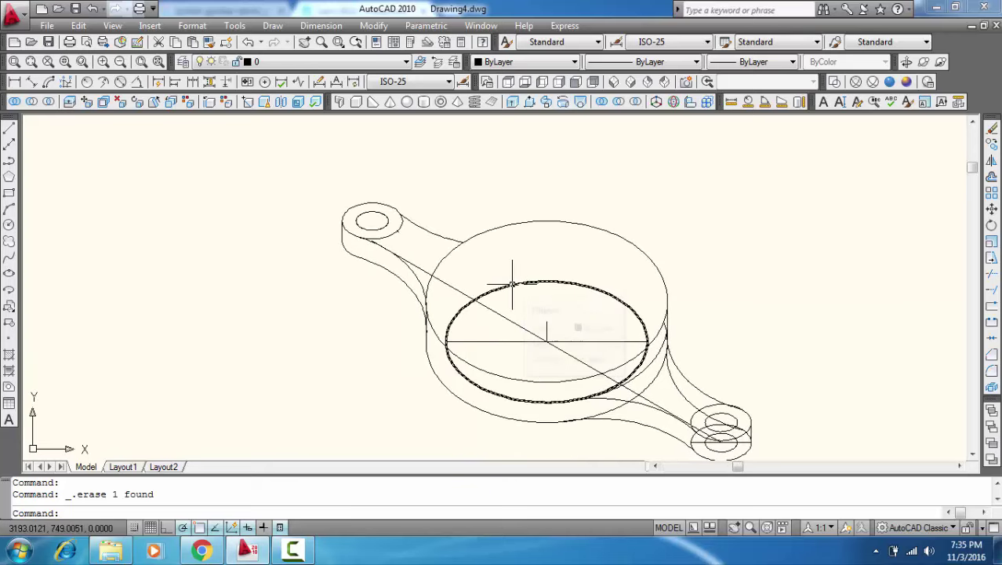
Step: Erase the leftover spline running from the hub's right side to the right lug
{"action": "left_click", "coordinate": [512, 284]}
{"action": "right_click", "coordinate": [513, 282]}
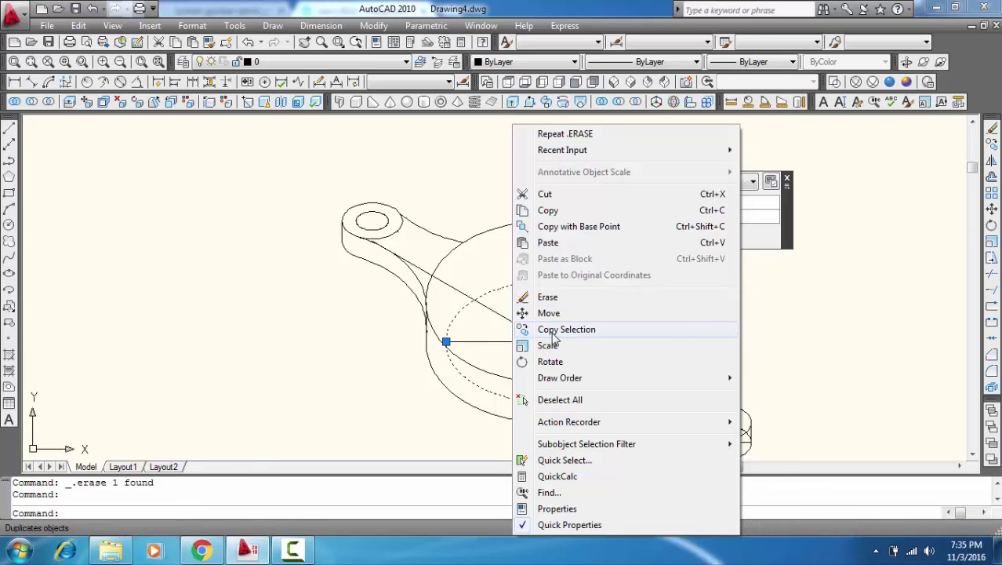
{"action": "key", "text": "Escape"}
{"action": "key", "text": "Escape"}
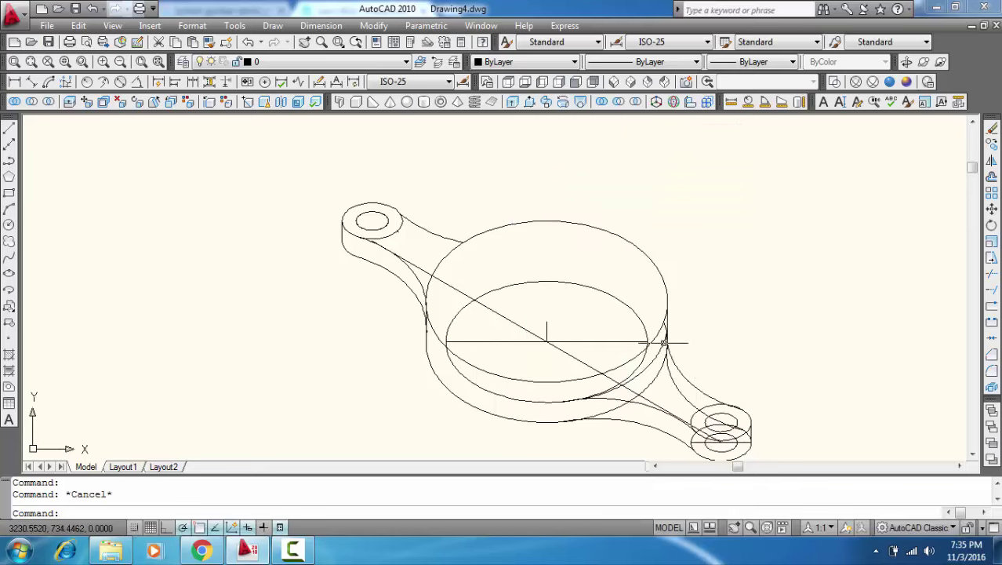
{"action": "middle_click_drag", "start_coordinate": [699, 376], "coordinate": [554, 341]}
{"action": "left_click", "coordinate": [551, 346]}
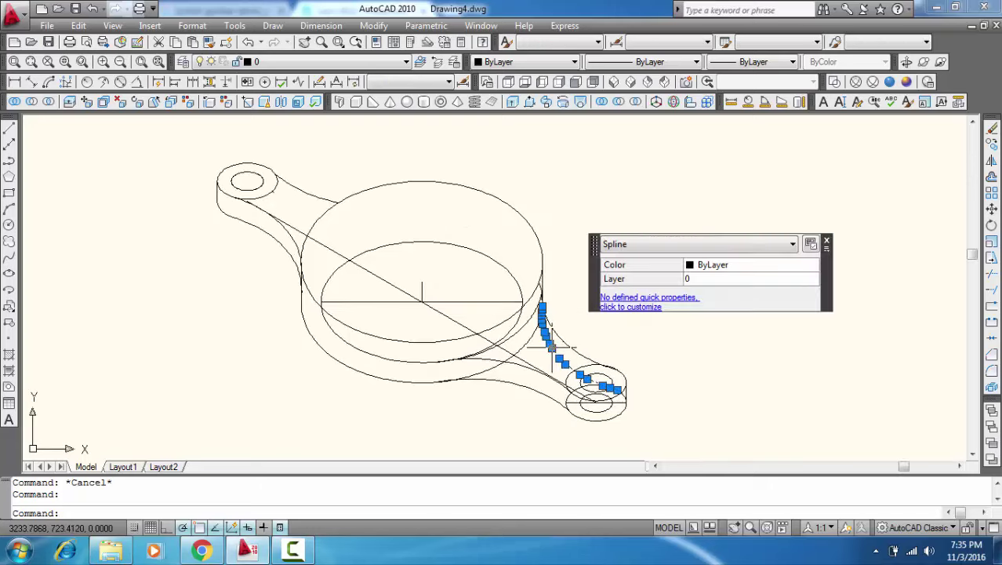
{"action": "key", "text": "Delete"}
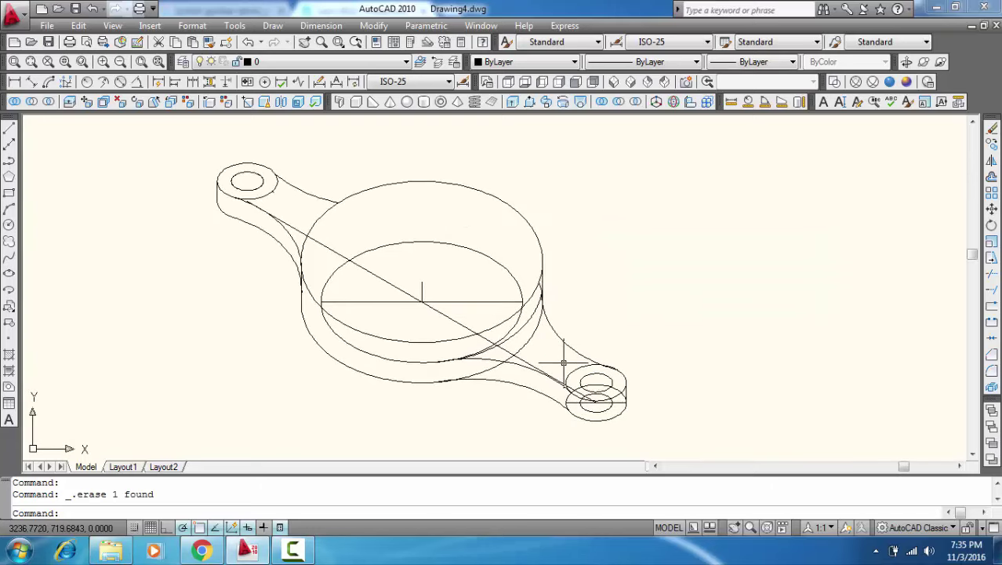
{"action": "scroll", "coordinate": [546, 336], "scroll_direction": "up", "scroll_amount": 3}
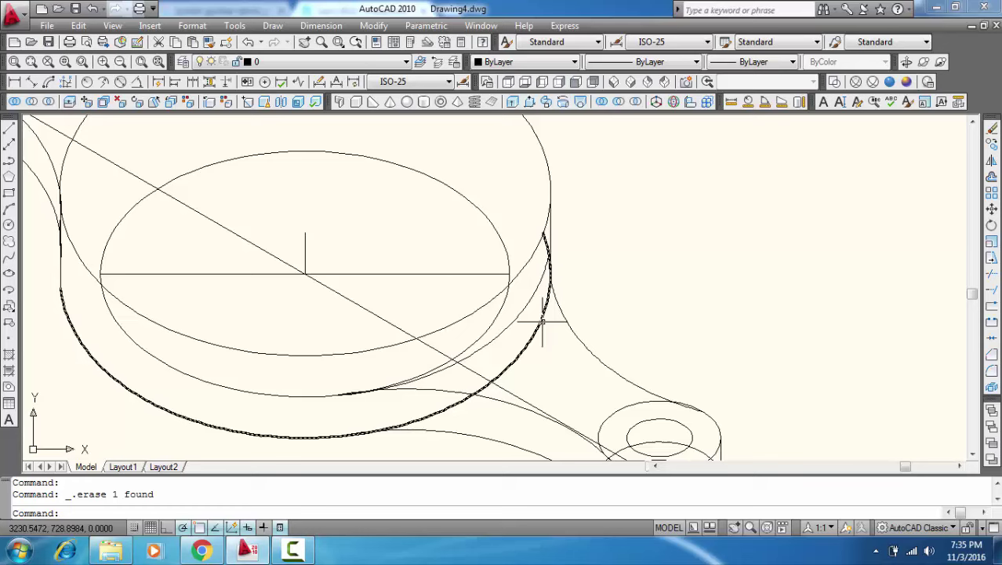
Step: Trim the hidden arc piece on the hub's right side and the lower arc segment near the right arm
{"action": "type", "text": "tr"}
{"action": "key", "text": "Return"}
{"action": "key", "text": "Return"}
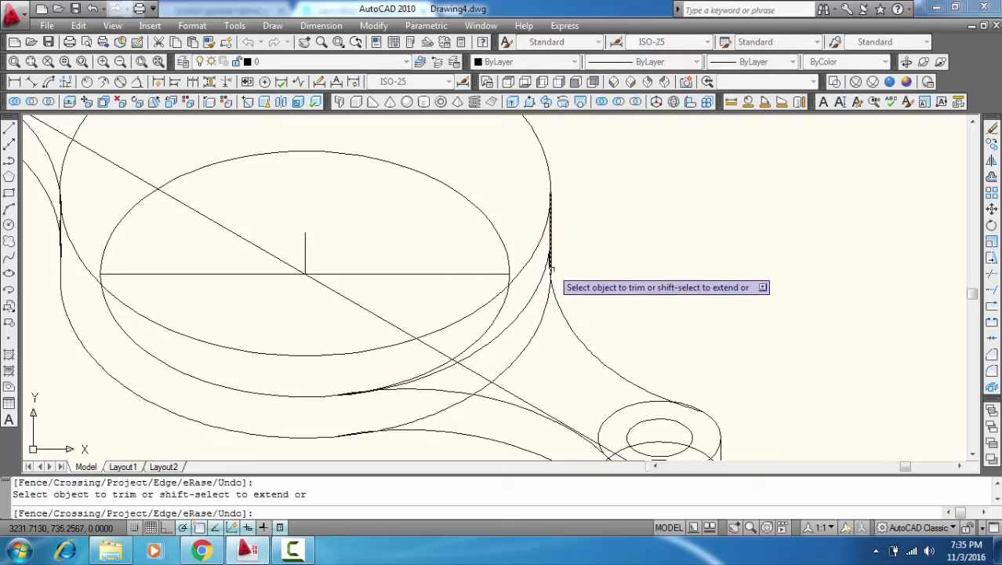
{"action": "scroll", "coordinate": [550, 266], "scroll_direction": "up", "scroll_amount": 4}
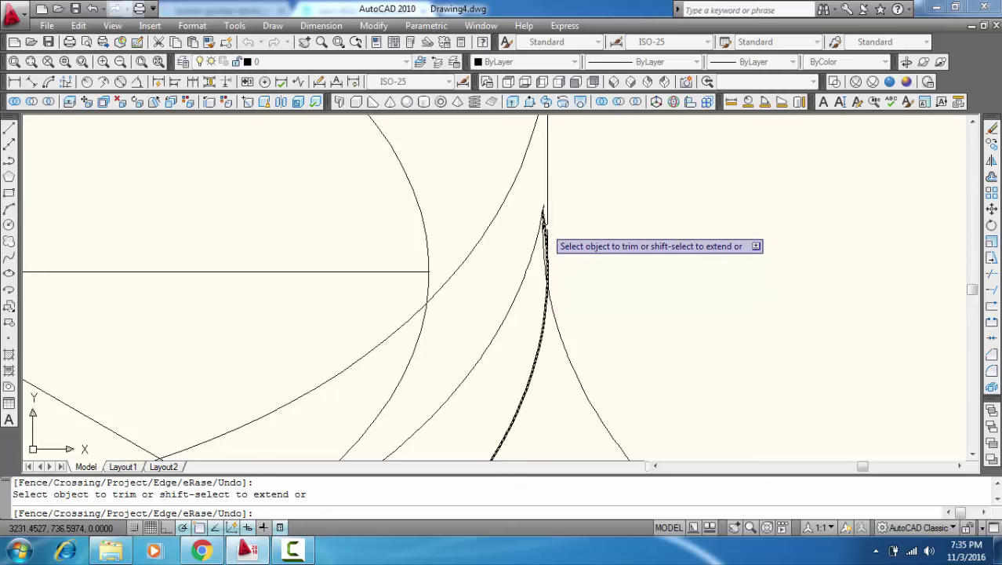
{"action": "left_click", "coordinate": [546, 229]}
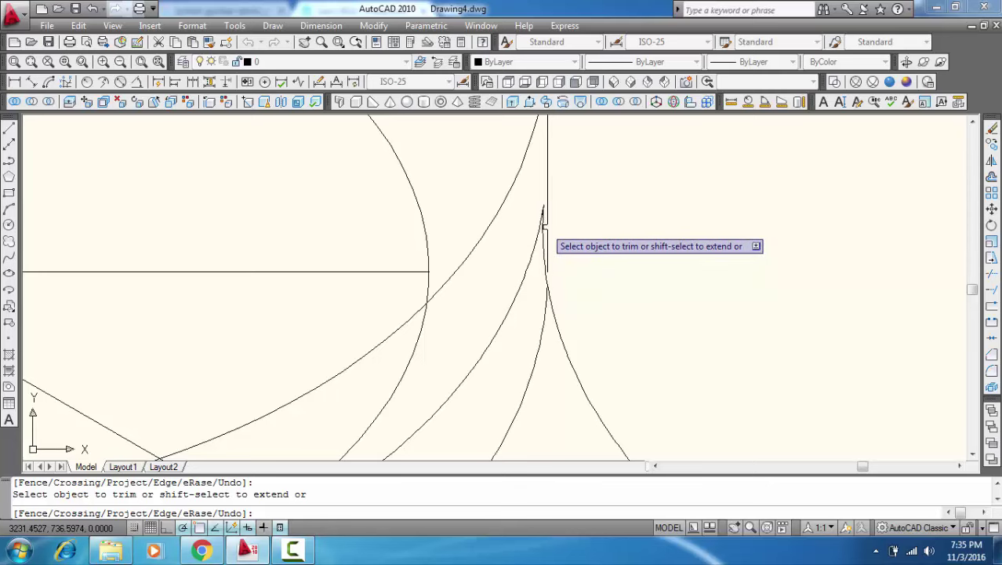
{"action": "left_click", "coordinate": [546, 316]}
{"action": "scroll", "coordinate": [544, 317], "scroll_direction": "down", "scroll_amount": 2}
{"action": "scroll", "coordinate": [546, 319], "scroll_direction": "down", "scroll_amount": 3}
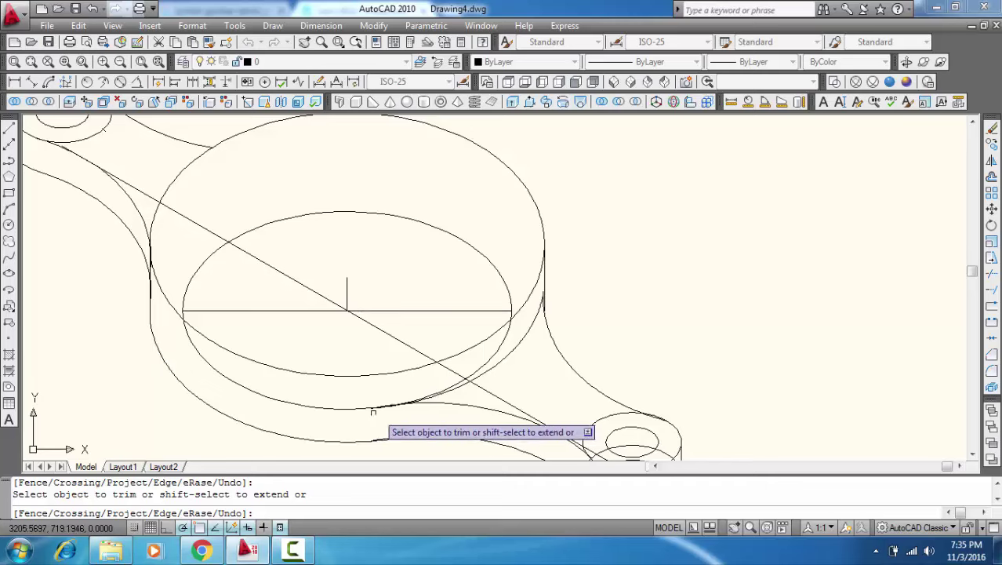
{"action": "scroll", "coordinate": [387, 436], "scroll_direction": "up", "scroll_amount": 4}
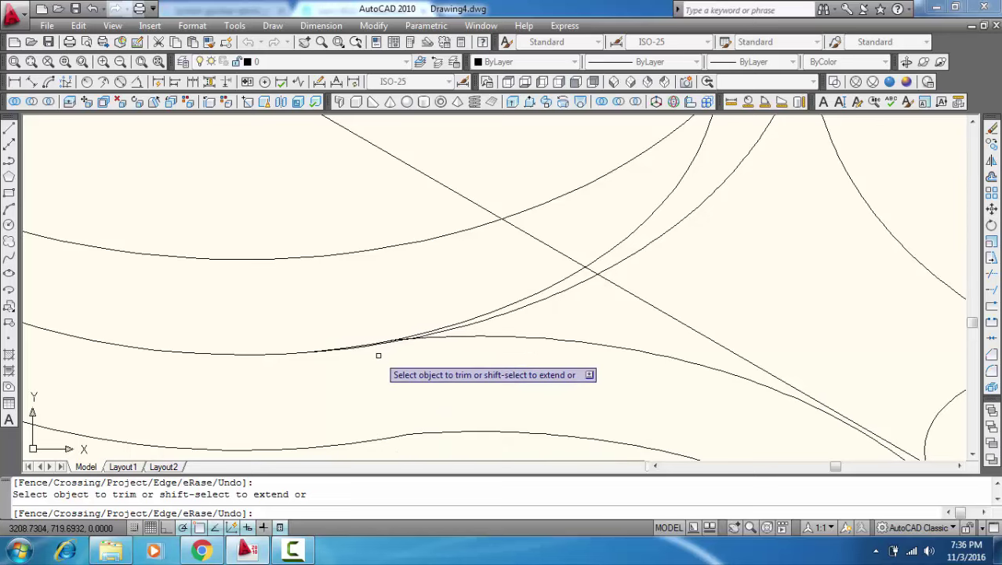
{"action": "scroll", "coordinate": [378, 355], "scroll_direction": "down", "scroll_amount": 5}
{"action": "scroll", "coordinate": [377, 353], "scroll_direction": "down", "scroll_amount": 2}
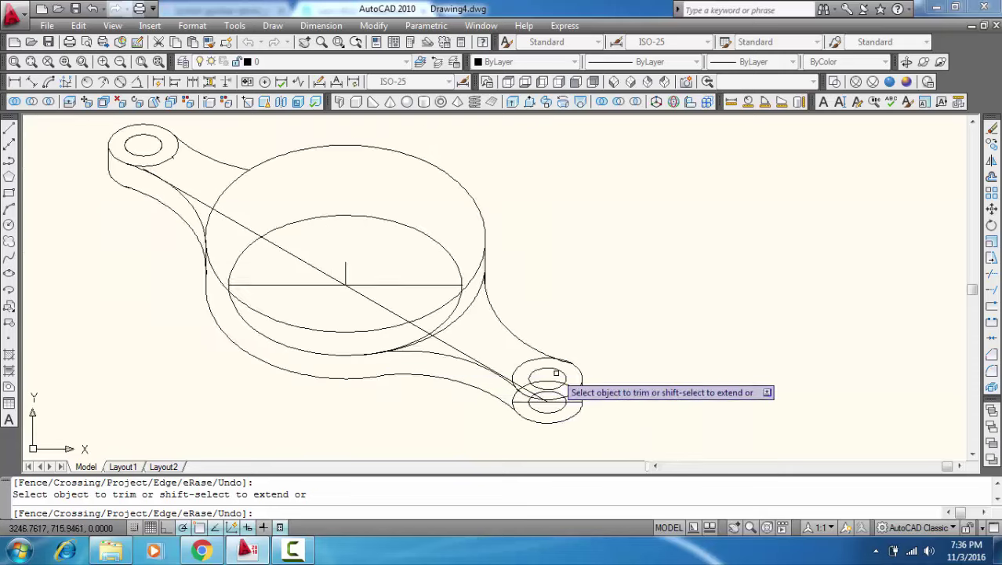
{"action": "scroll", "coordinate": [556, 373], "scroll_direction": "up", "scroll_amount": 5}
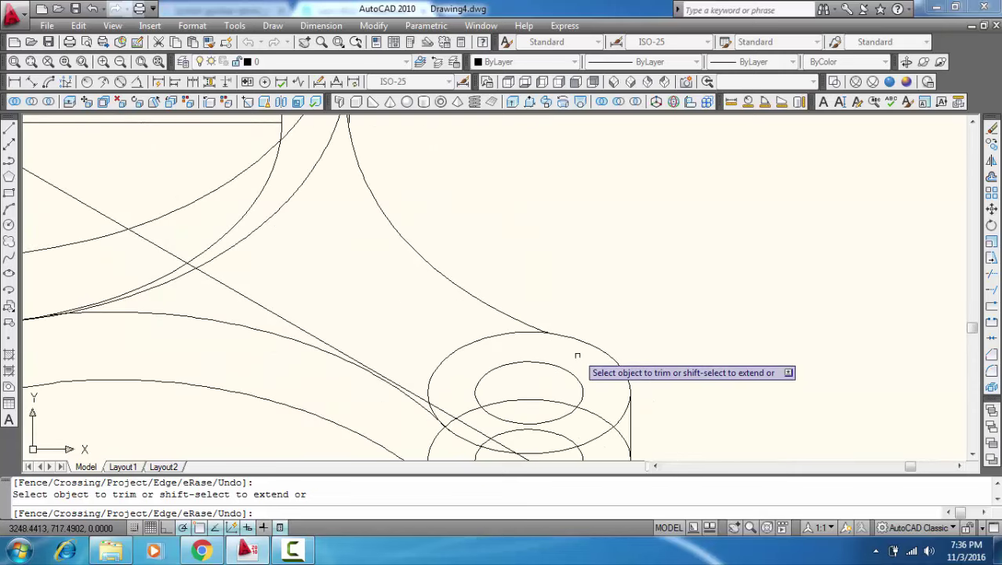
{"action": "scroll", "coordinate": [575, 359], "scroll_direction": "down", "scroll_amount": 5}
{"action": "scroll", "coordinate": [555, 384], "scroll_direction": "up", "scroll_amount": 5}
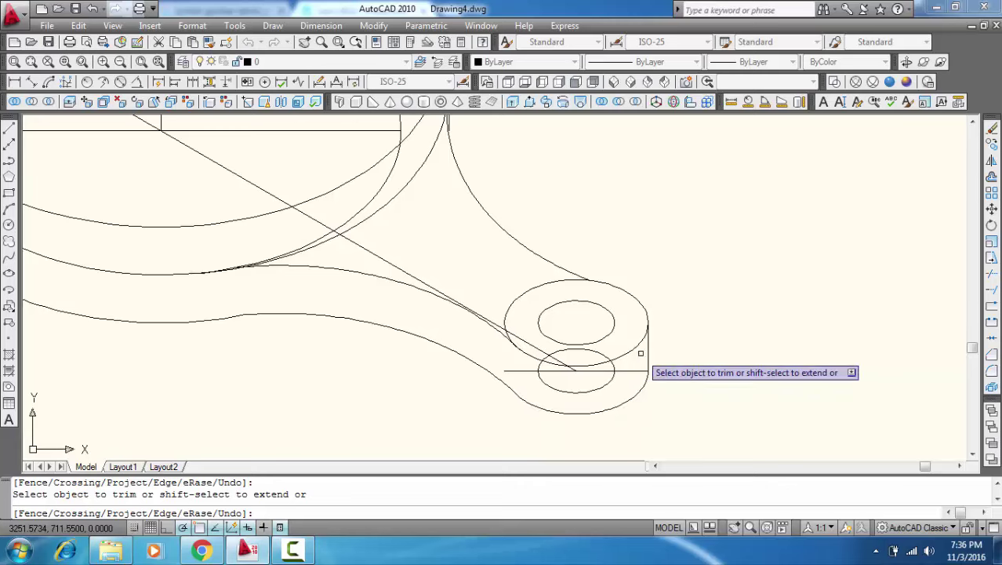
Step: Erase the hidden lower inner ellipse of the right end boss
{"action": "key", "text": "Escape"}
{"action": "left_click", "coordinate": [612, 365]}
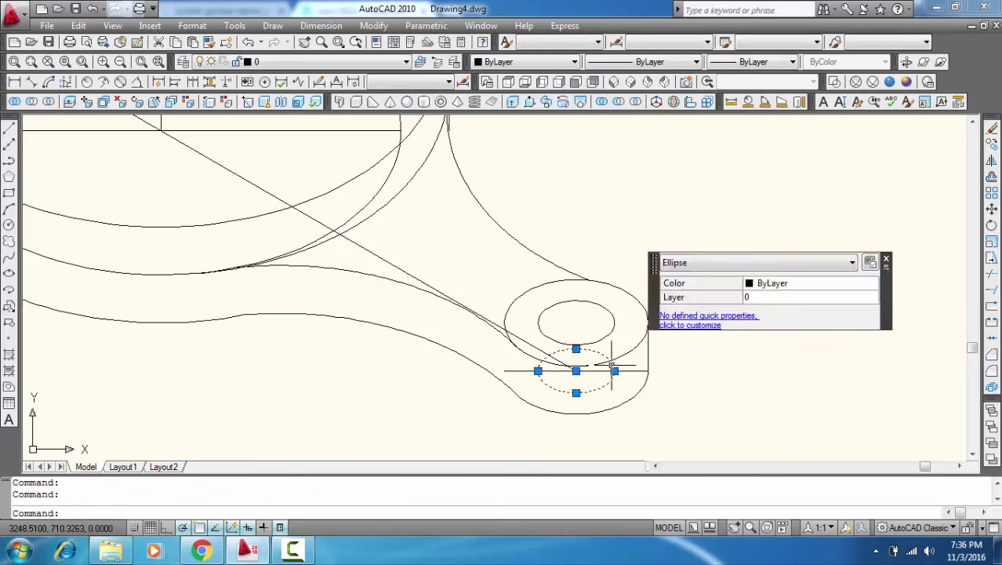
{"action": "key", "text": "Delete"}
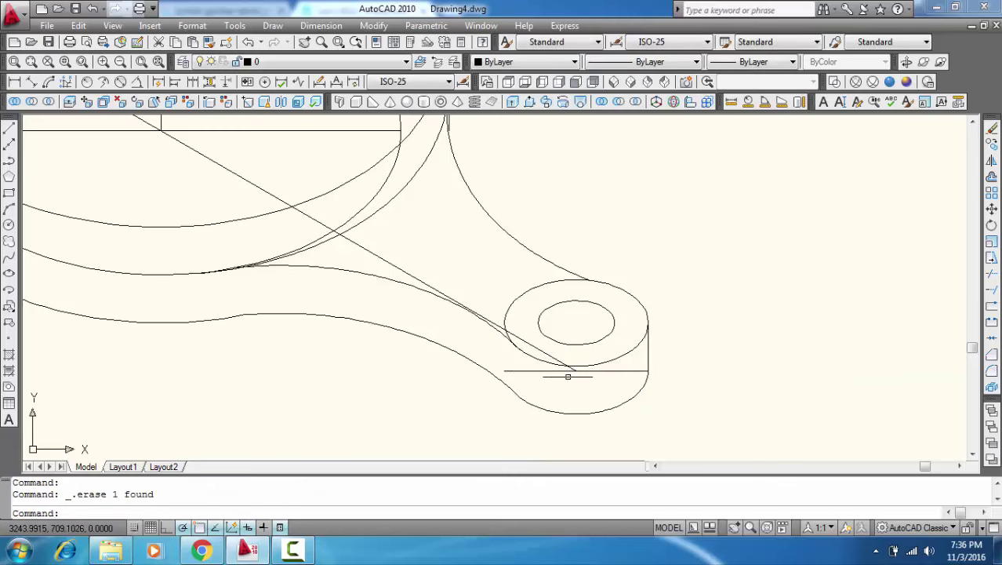
{"action": "scroll", "coordinate": [566, 377], "scroll_direction": "down", "scroll_amount": 4}
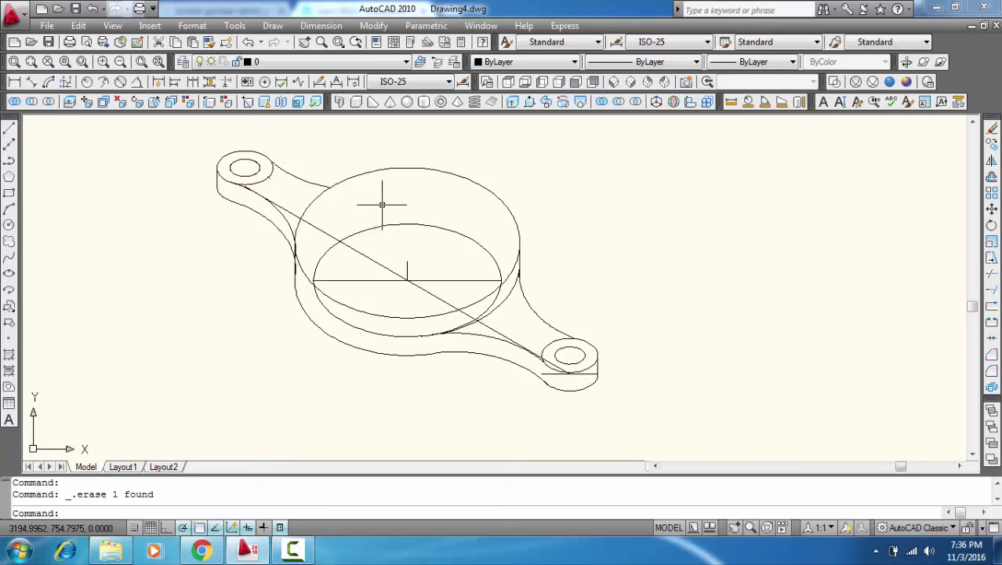
{"action": "type", "text": "l"}
{"action": "key", "text": "Return"}
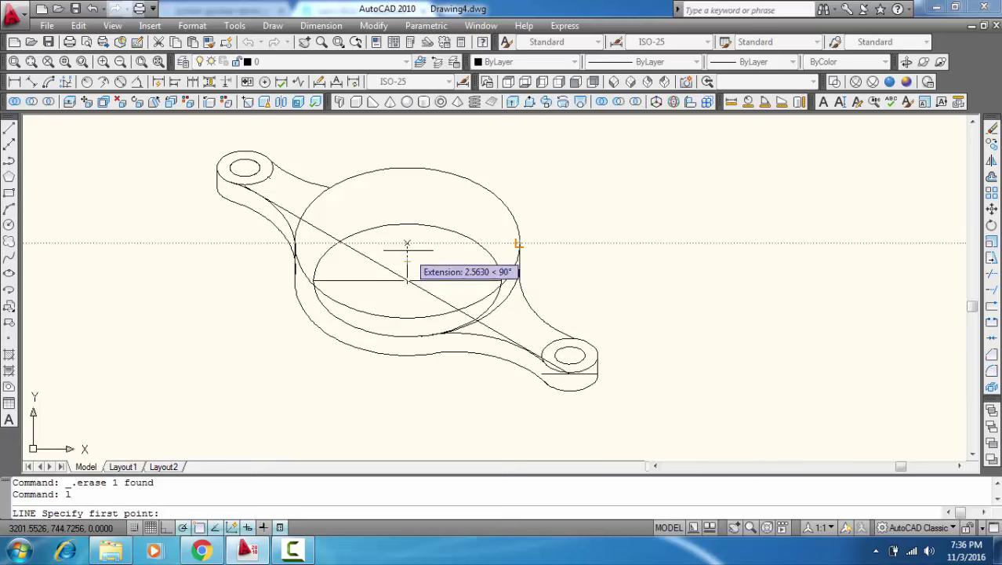
Step: Copy the hub's short vertical centre line so the copy sits directly above the original
{"action": "key", "text": "Escape"}
{"action": "scroll", "coordinate": [408, 248], "scroll_direction": "up", "scroll_amount": 1}
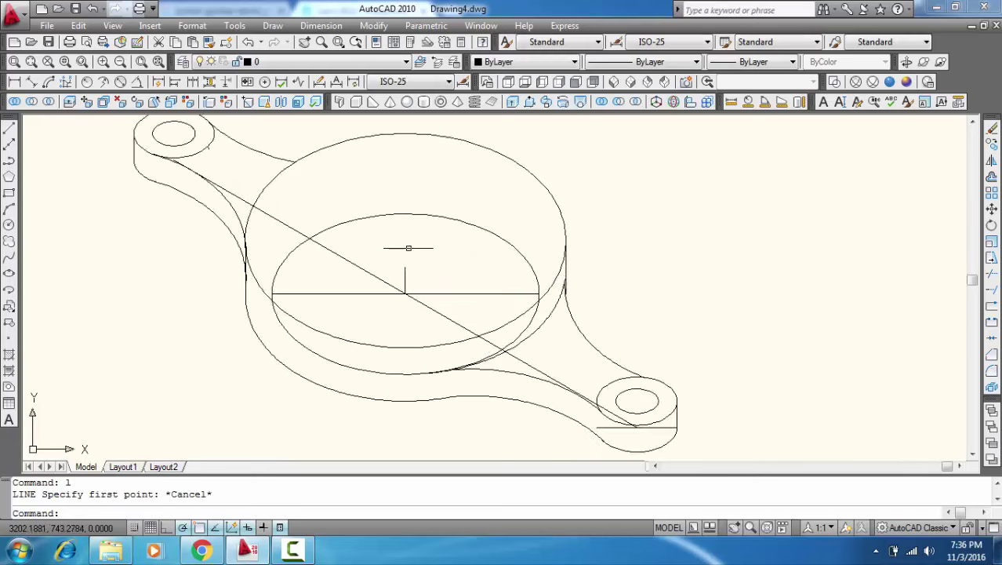
{"action": "scroll", "coordinate": [408, 247], "scroll_direction": "up", "scroll_amount": 2}
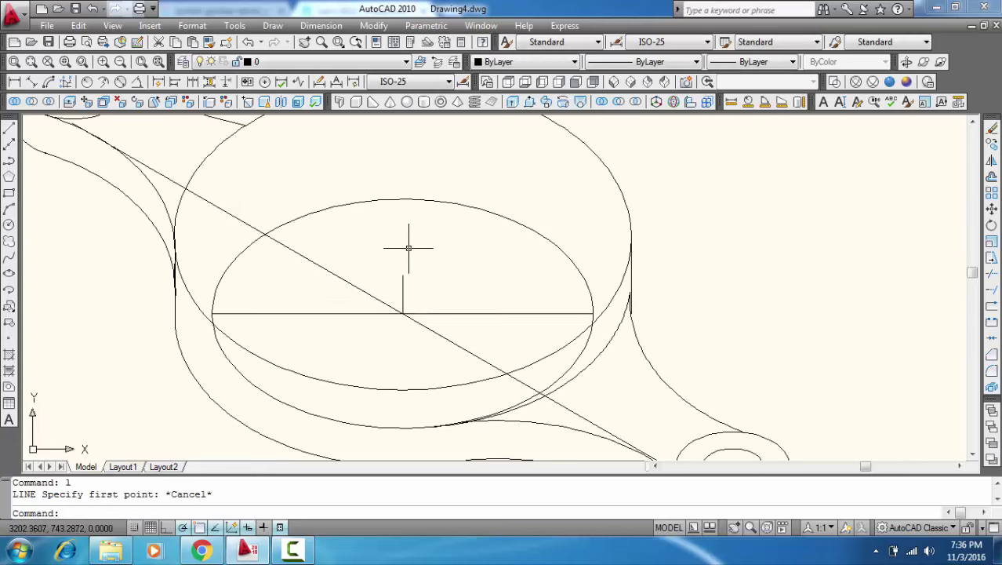
{"action": "left_click", "coordinate": [618, 189]}
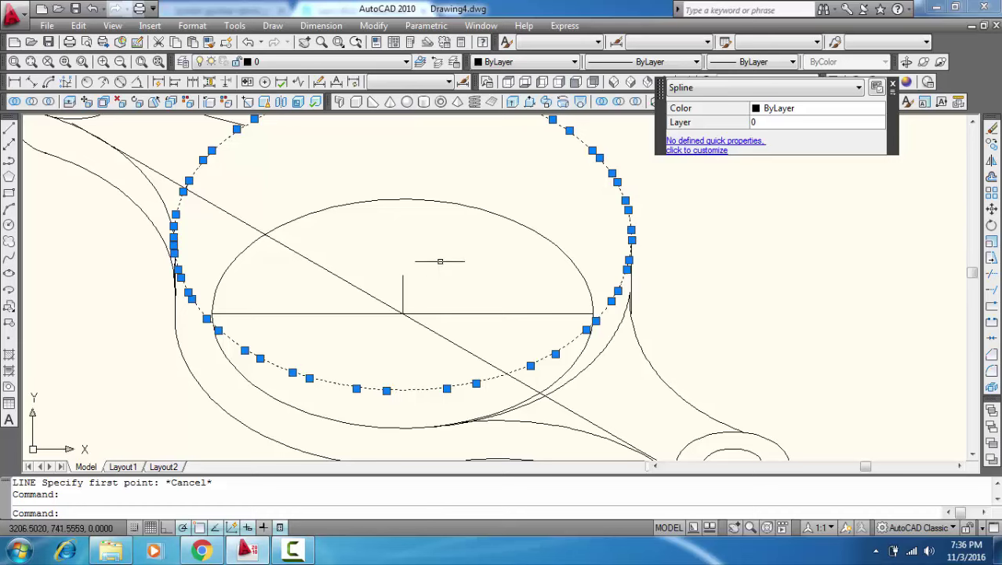
{"action": "key", "text": "Escape"}
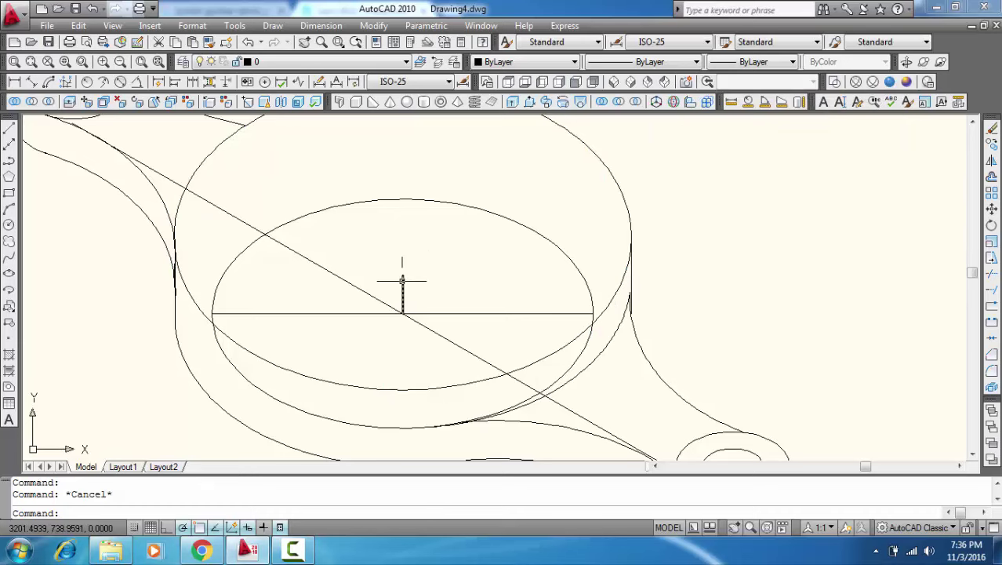
{"action": "left_click", "coordinate": [402, 280]}
{"action": "right_click", "coordinate": [402, 280]}
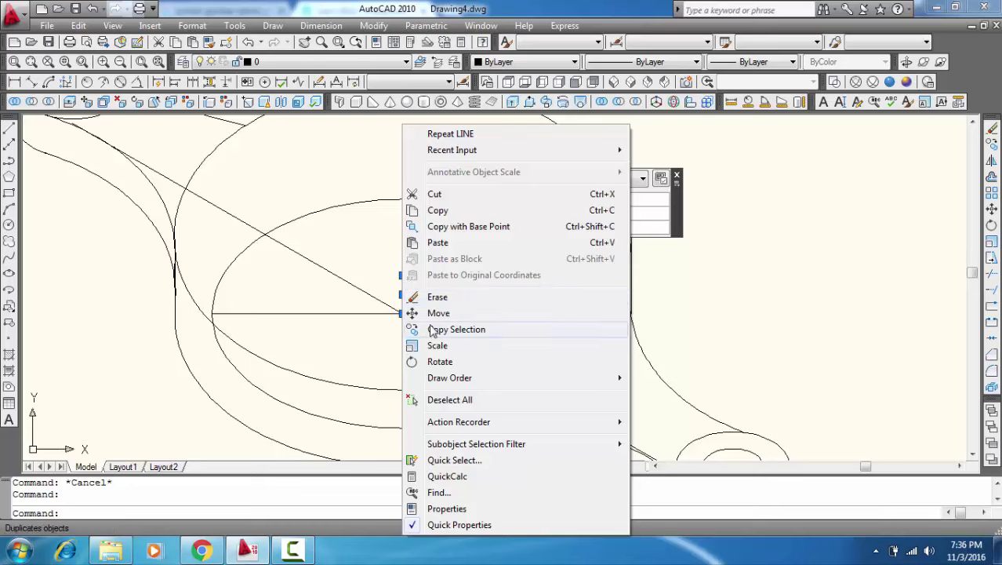
{"action": "left_click", "coordinate": [441, 330]}
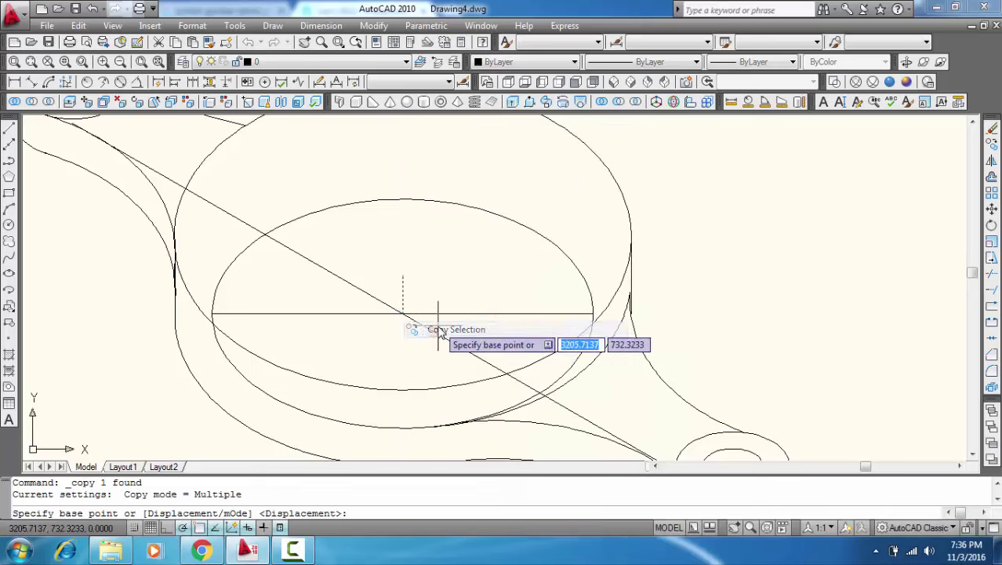
{"action": "left_click", "coordinate": [401, 313]}
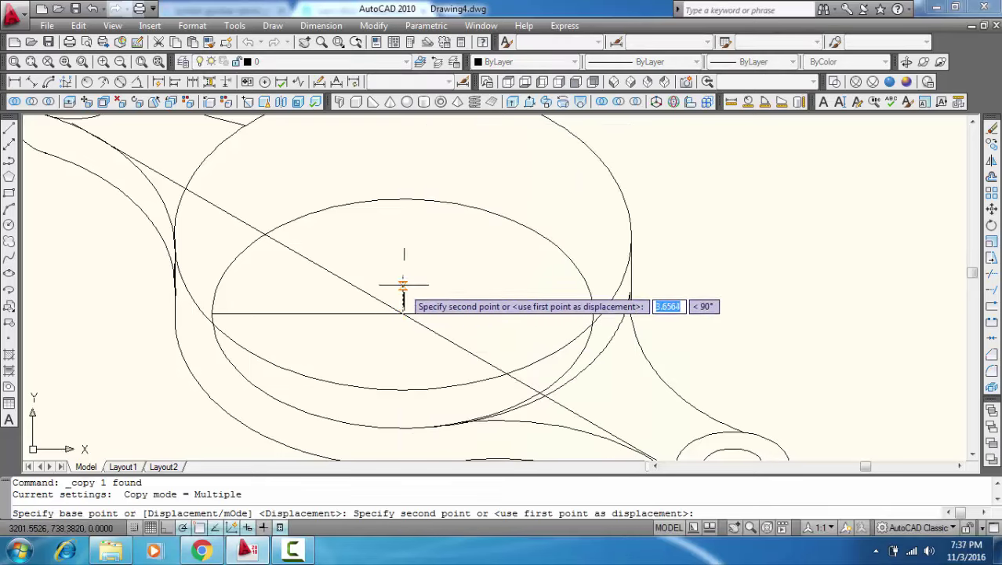
{"action": "key", "text": "Escape"}
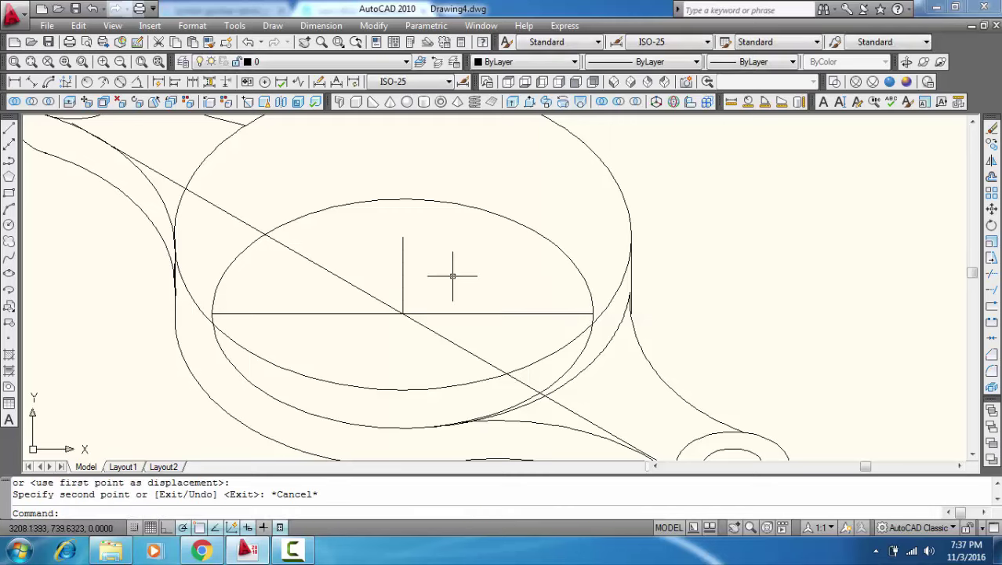
Step: Draw a 25-unit horizontal line from the vertical line's top, then move it to centre on that line
{"action": "type", "text": "l"}
{"action": "key", "text": "Return"}
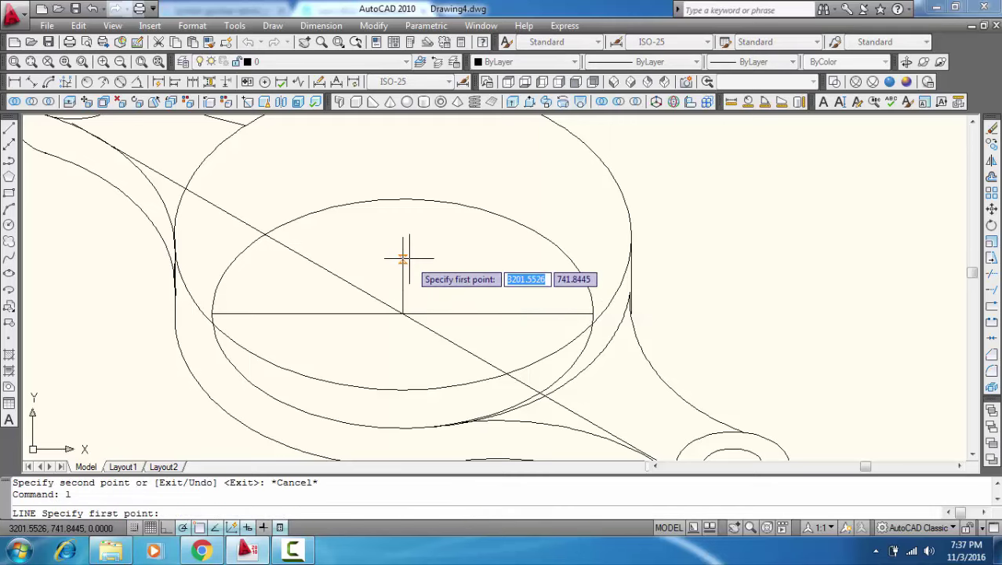
{"action": "left_click", "coordinate": [402, 236]}
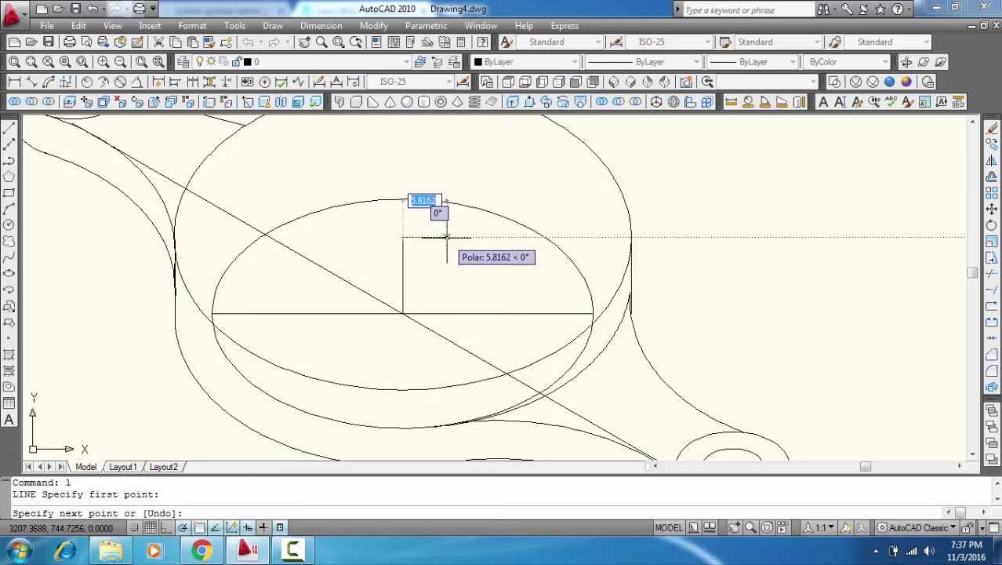
{"action": "type", "text": "25"}
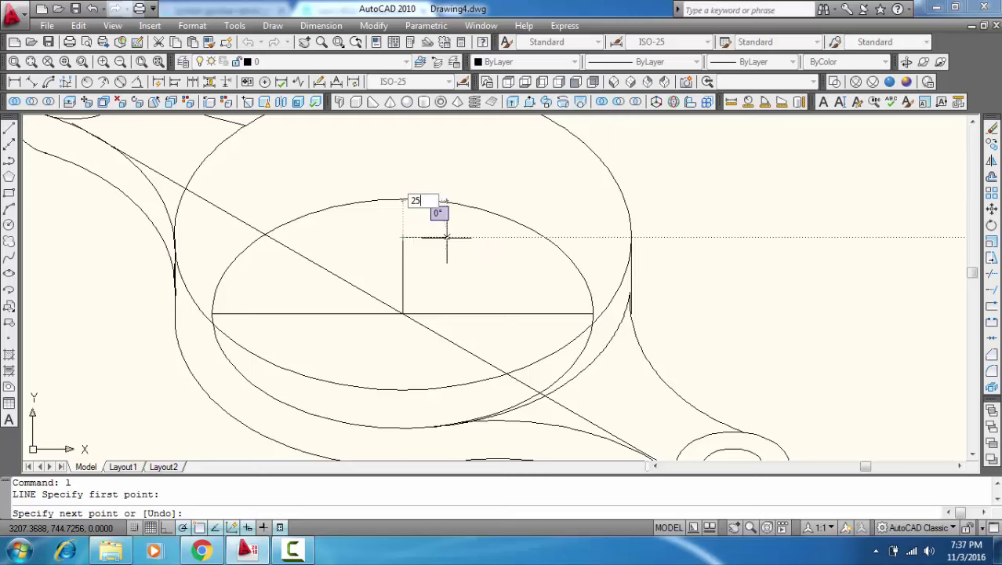
{"action": "key", "text": "Return"}
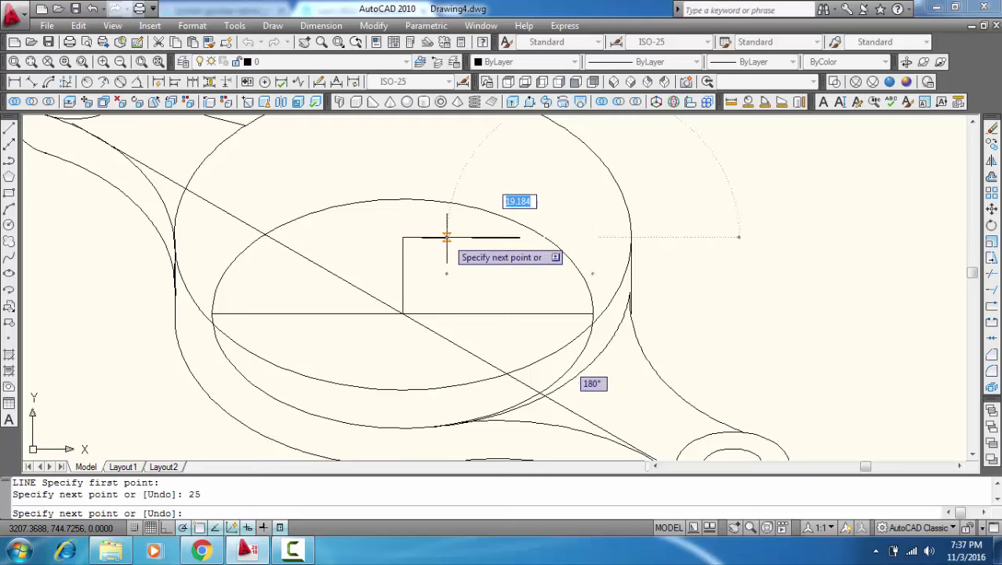
{"action": "key", "text": "Return"}
{"action": "left_click", "coordinate": [476, 235]}
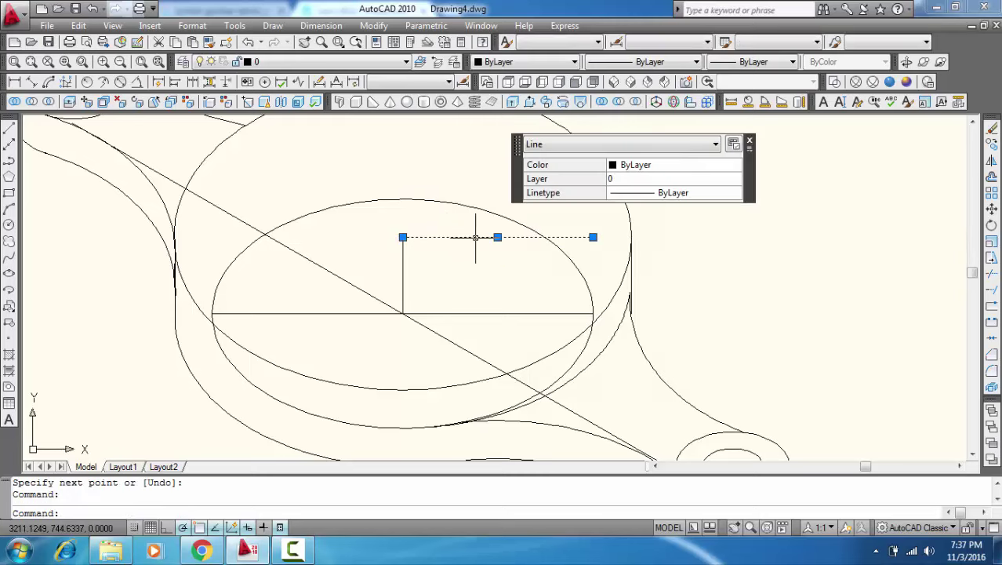
{"action": "right_click", "coordinate": [476, 235]}
{"action": "left_click", "coordinate": [512, 313]}
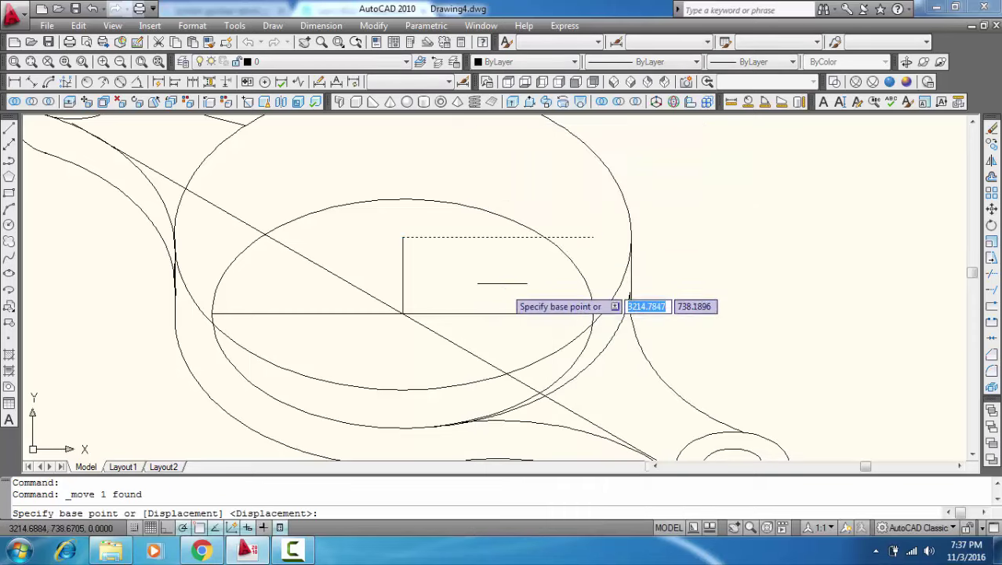
{"action": "left_click", "coordinate": [497, 236]}
{"action": "left_click", "coordinate": [402, 236]}
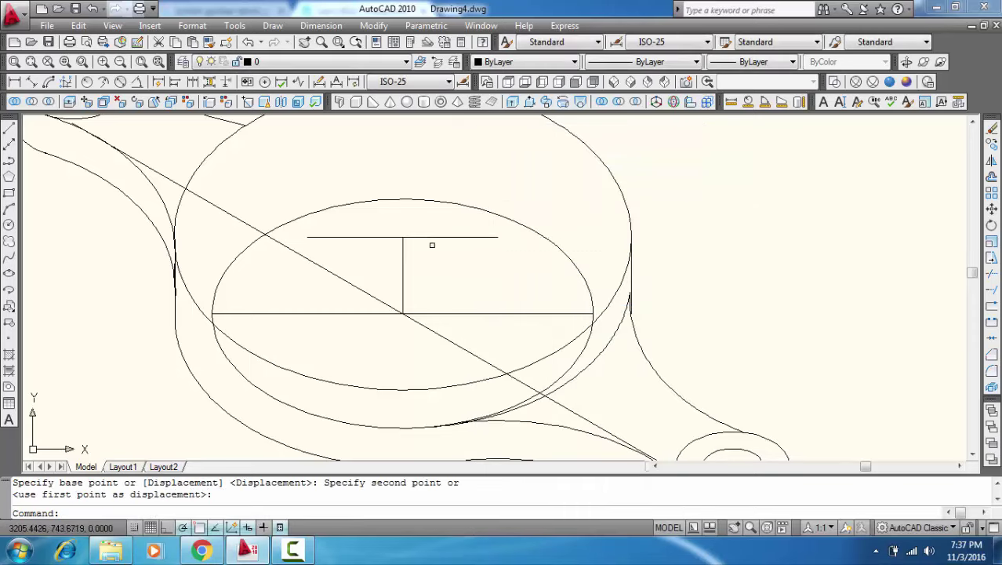
{"action": "scroll", "coordinate": [482, 257], "scroll_direction": "down", "scroll_amount": 2}
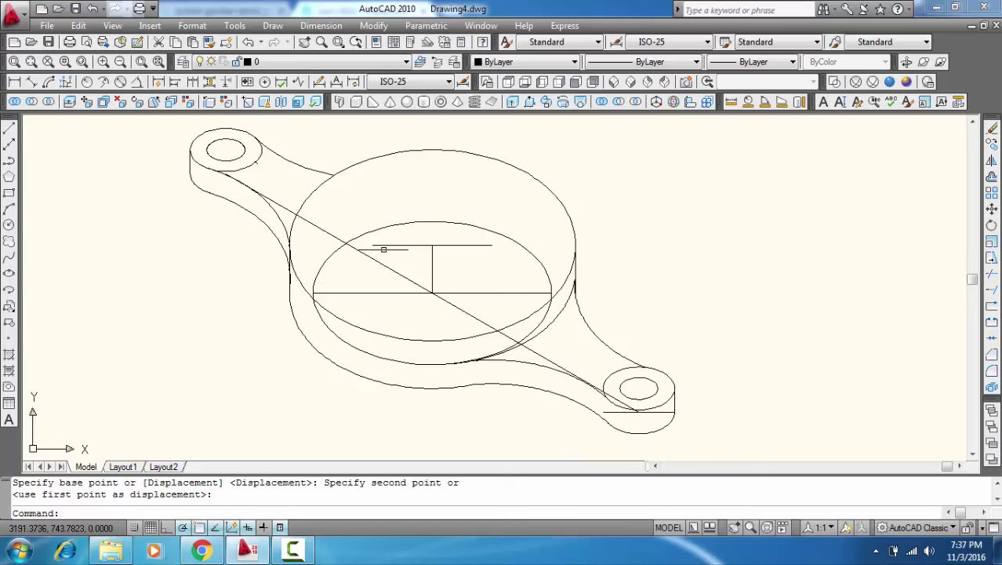
Step: Draw an ellipse with its axis across the 25-unit line's ends and a 7-unit other half-axis
{"action": "left_click", "coordinate": [8, 273]}
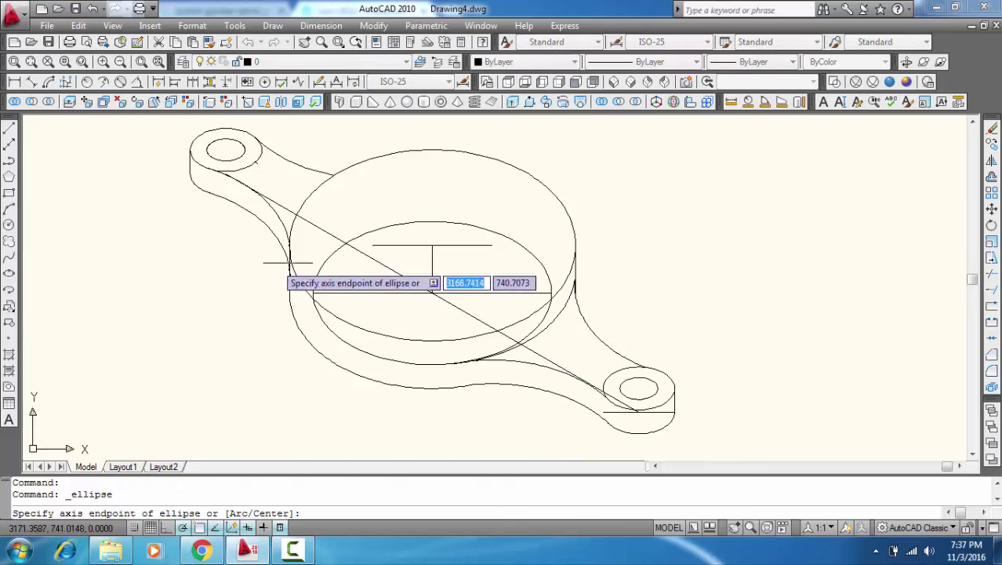
{"action": "left_click", "coordinate": [372, 246]}
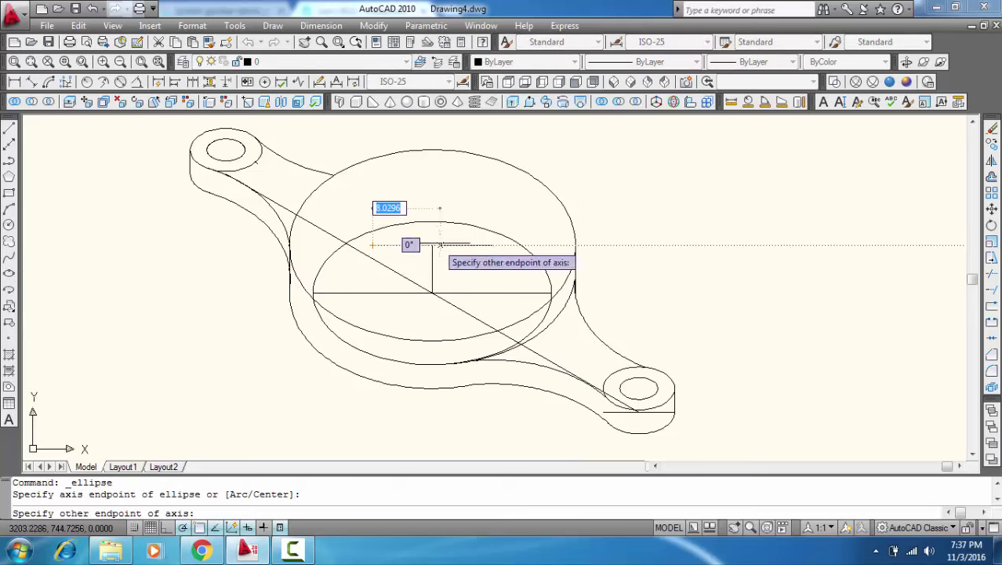
{"action": "left_click", "coordinate": [492, 245]}
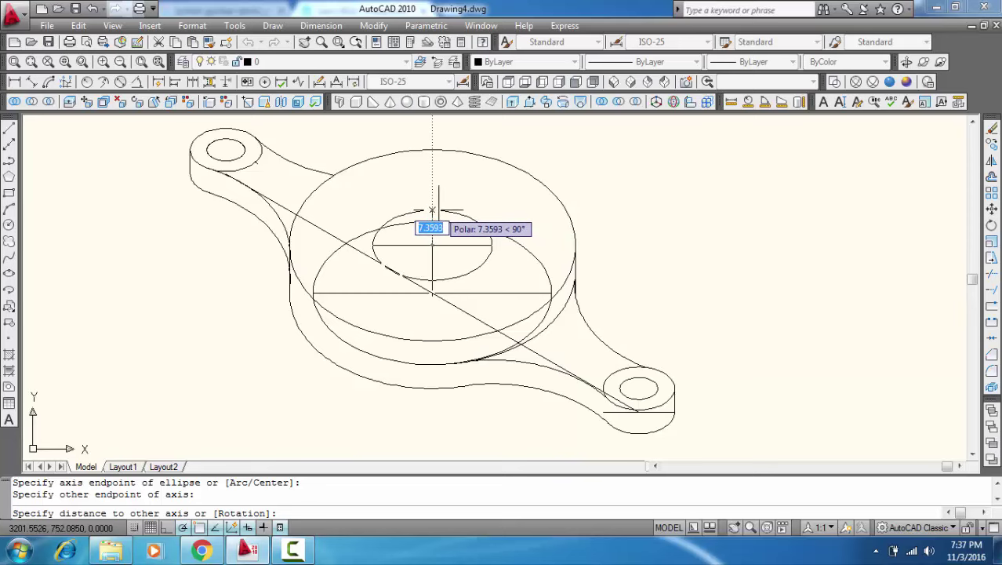
{"action": "type", "text": "7"}
{"action": "key", "text": "Return"}
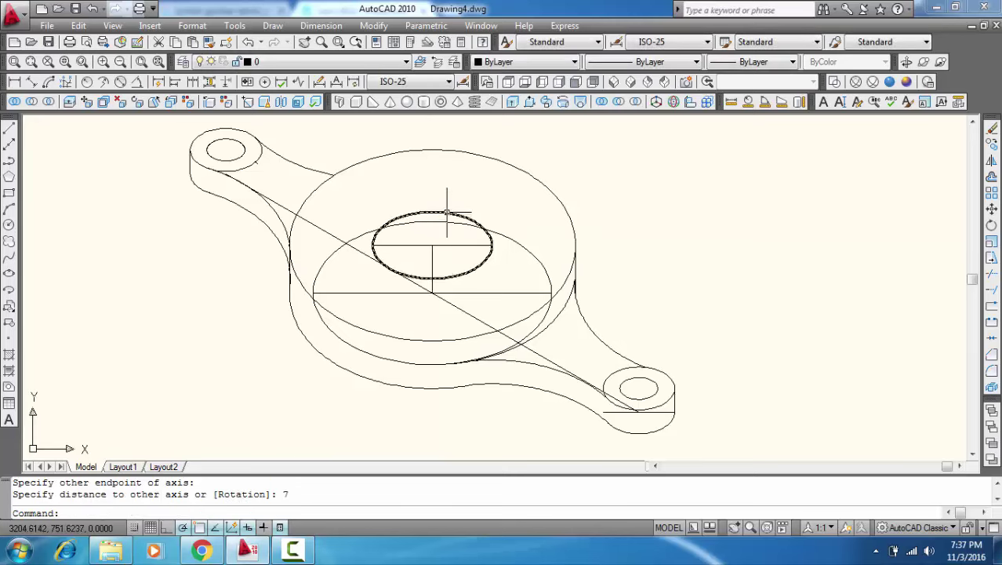
{"action": "left_click", "coordinate": [445, 213]}
{"action": "left_click", "coordinate": [432, 212]}
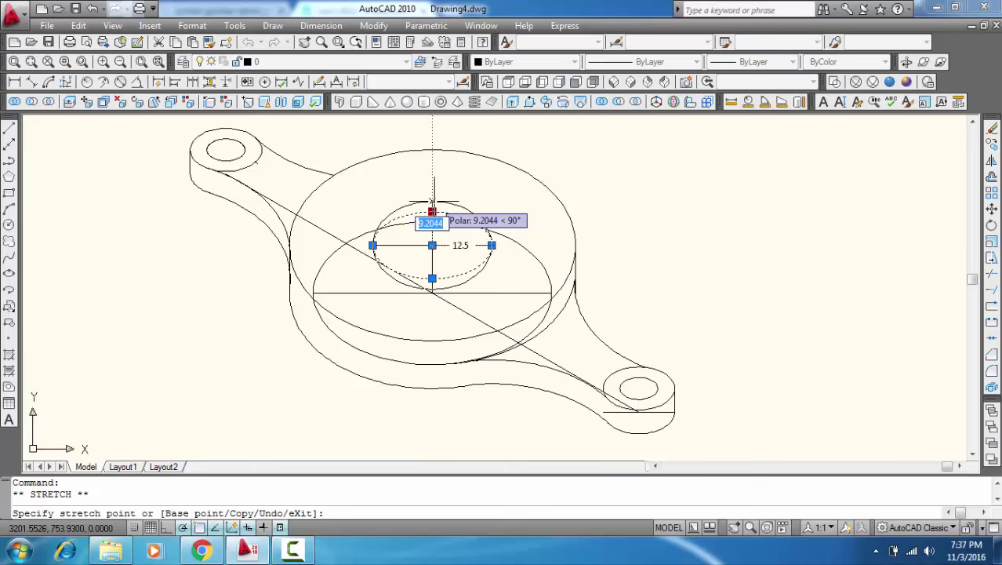
Step: Stretch the hub-top ellipse's top grip to 9 units and deselect it
{"action": "type", "text": "9"}
{"action": "key", "text": "Return"}
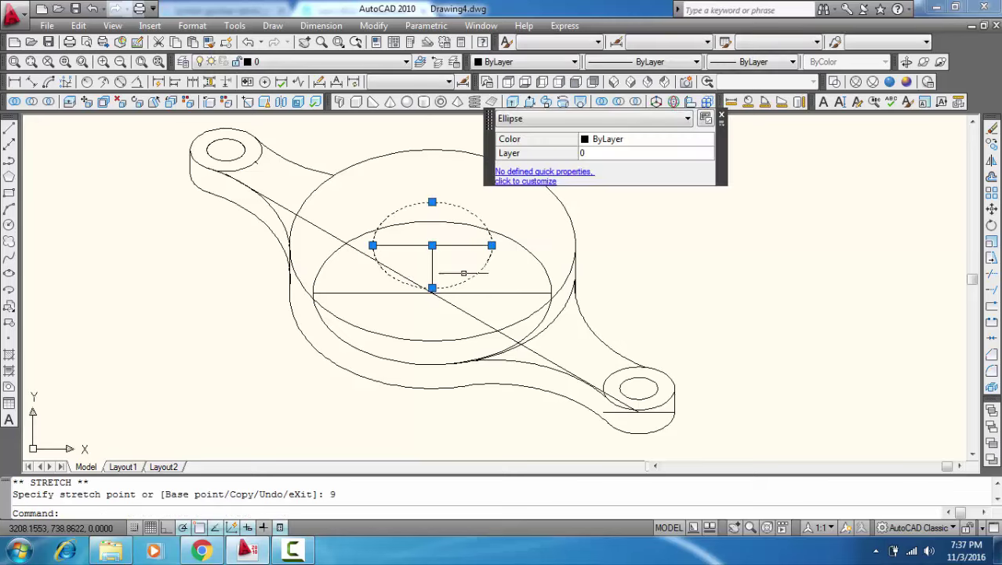
{"action": "key", "text": "Escape"}
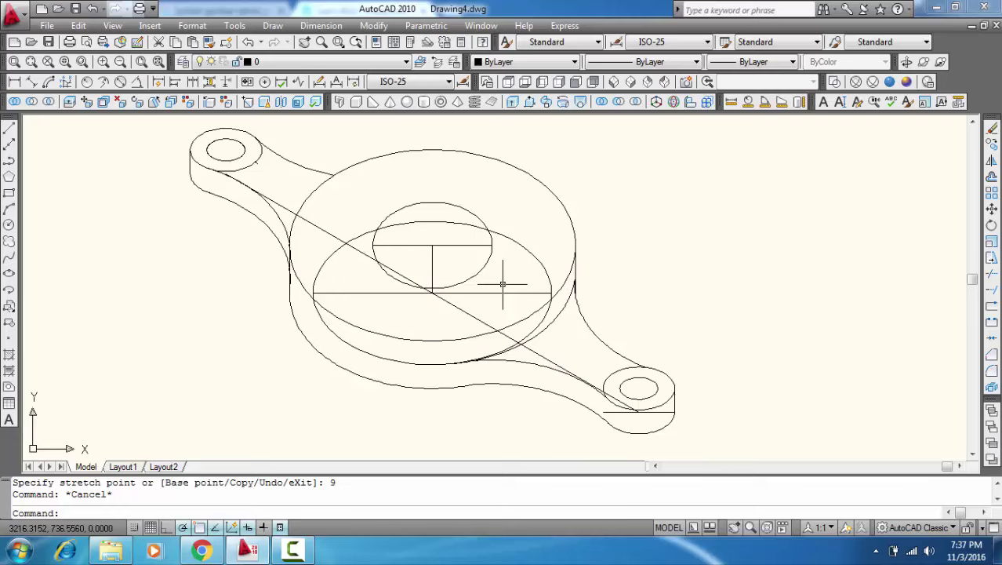
Step: Stretch the small inner ellipse's top grip so its vertical half-axis is 8 units
{"action": "mouse_move", "coordinate": [503, 284]}
{"action": "middle_mouse_down"}
{"action": "mouse_move", "coordinate": [432, 302]}
{"action": "mouse_move", "coordinate": [408, 322]}
{"action": "middle_mouse_up"}
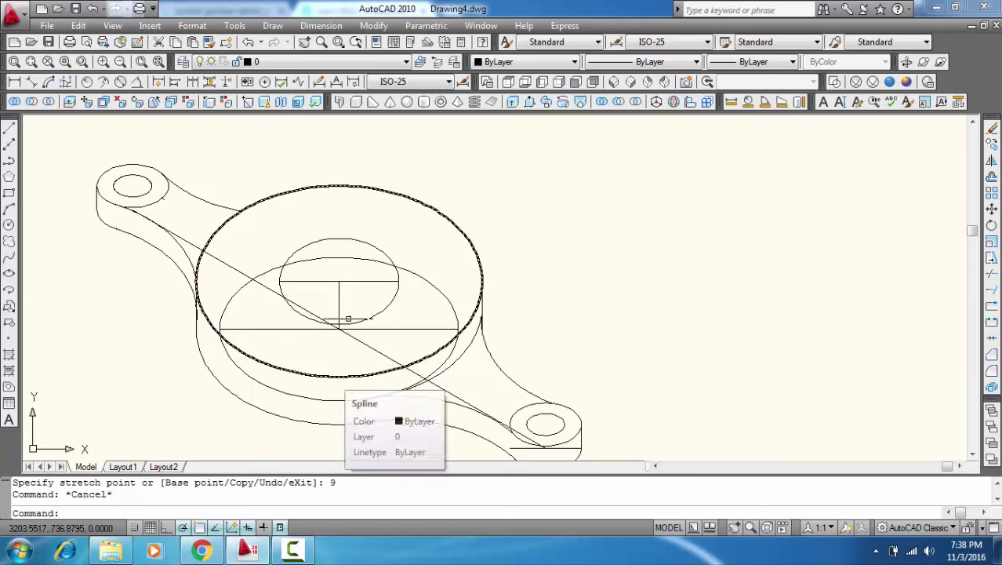
{"action": "left_click", "coordinate": [363, 241]}
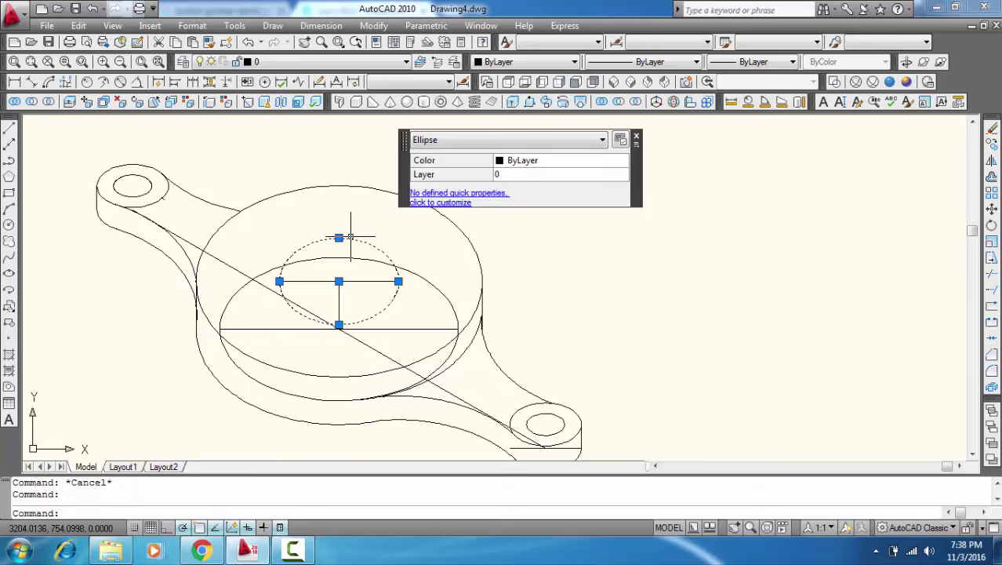
{"action": "left_click", "coordinate": [339, 237]}
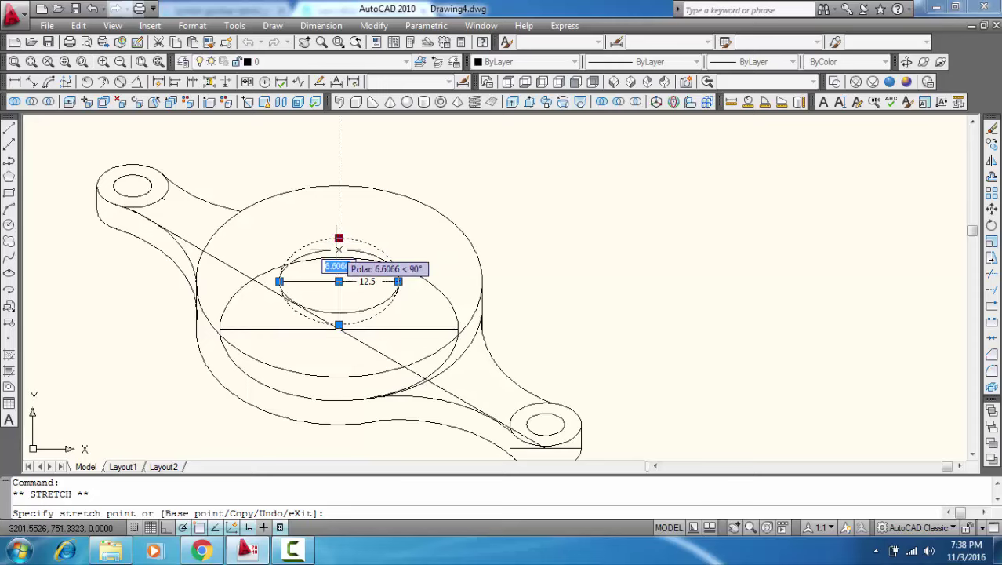
{"action": "type", "text": "8"}
{"action": "key", "text": "Return"}
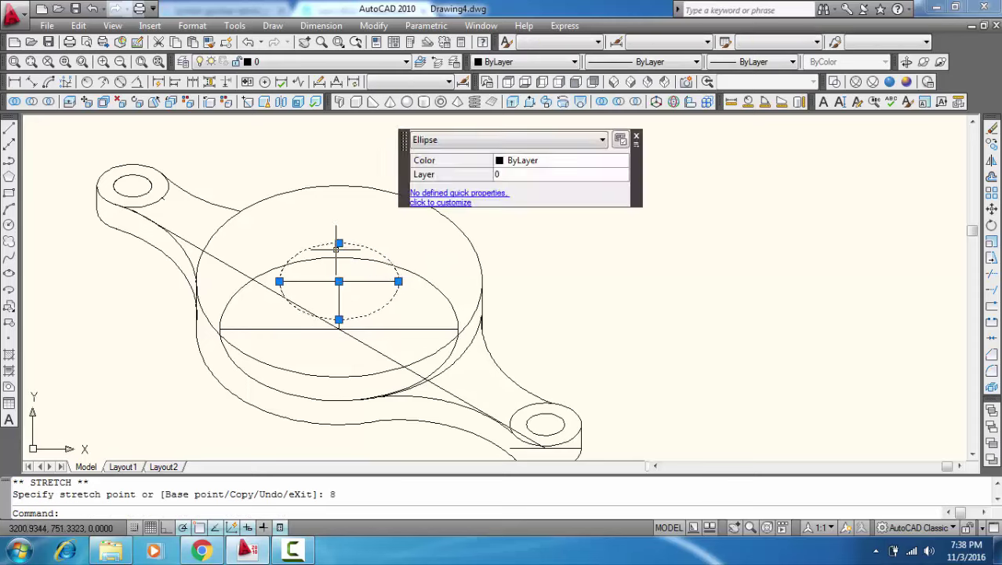
{"action": "key", "text": "Escape"}
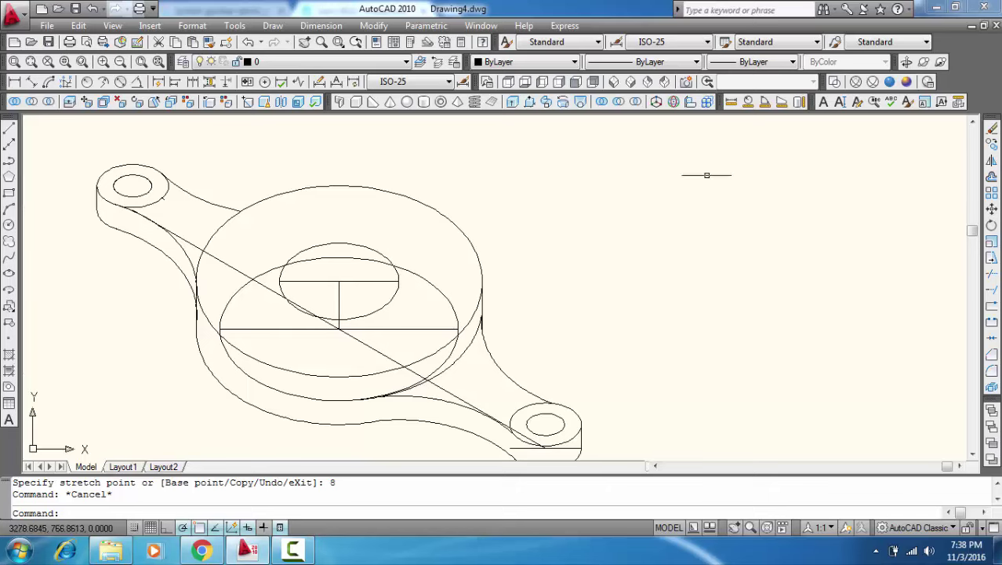
Step: Offset the small inner hub-top ellipse 5 units outward to form a ring
{"action": "left_click", "coordinate": [992, 177]}
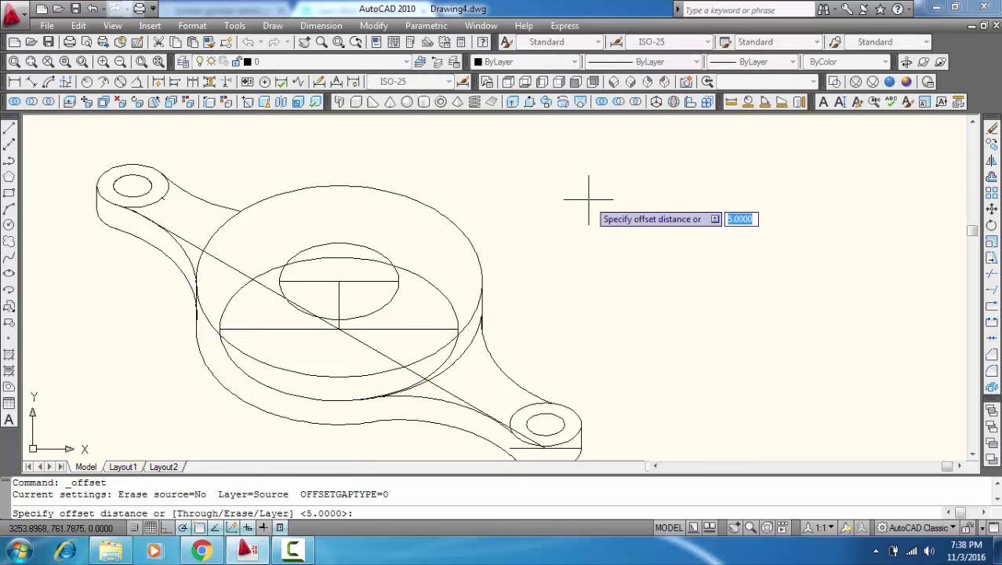
{"action": "key", "text": "Return"}
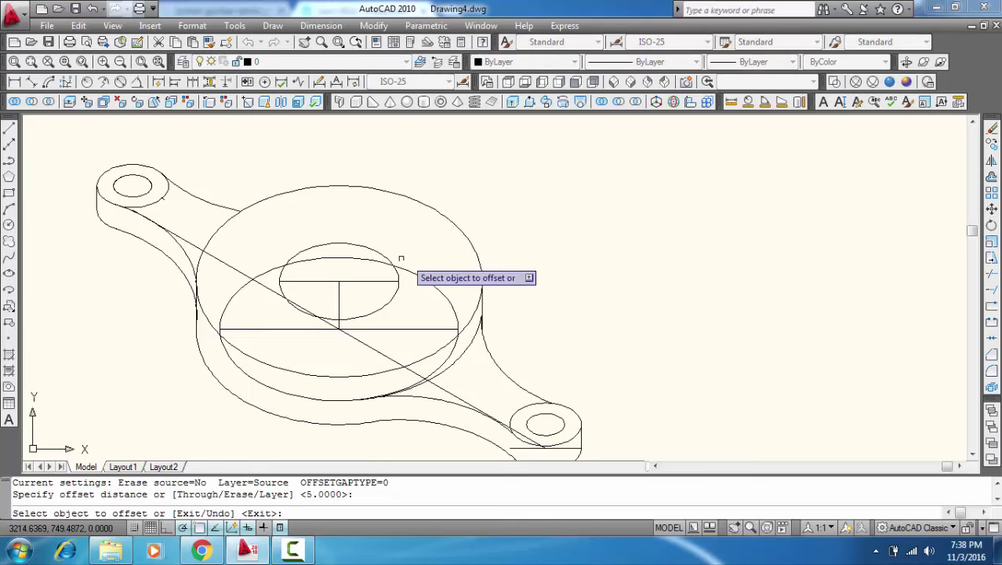
{"action": "left_click", "coordinate": [384, 254]}
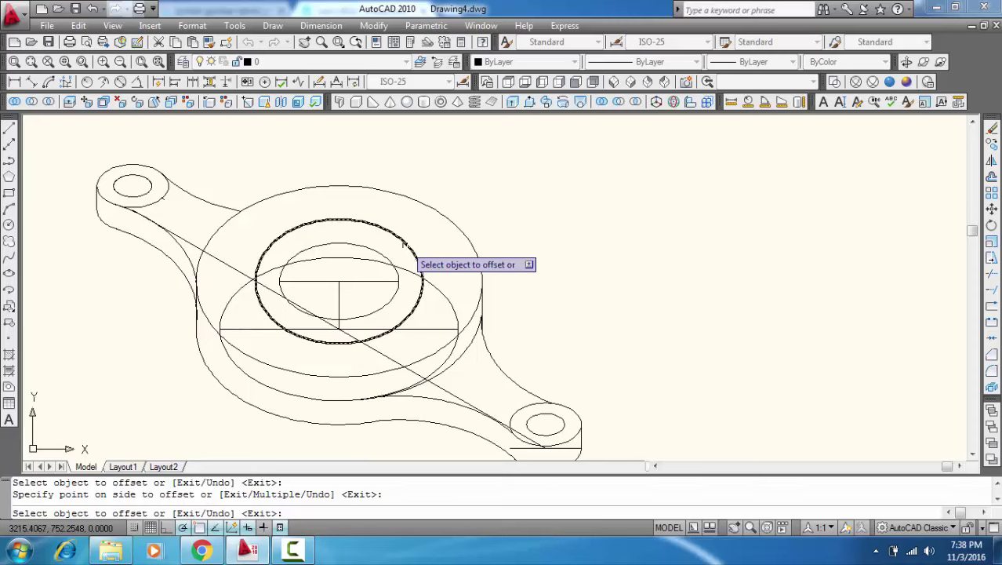
{"action": "key", "text": "Escape"}
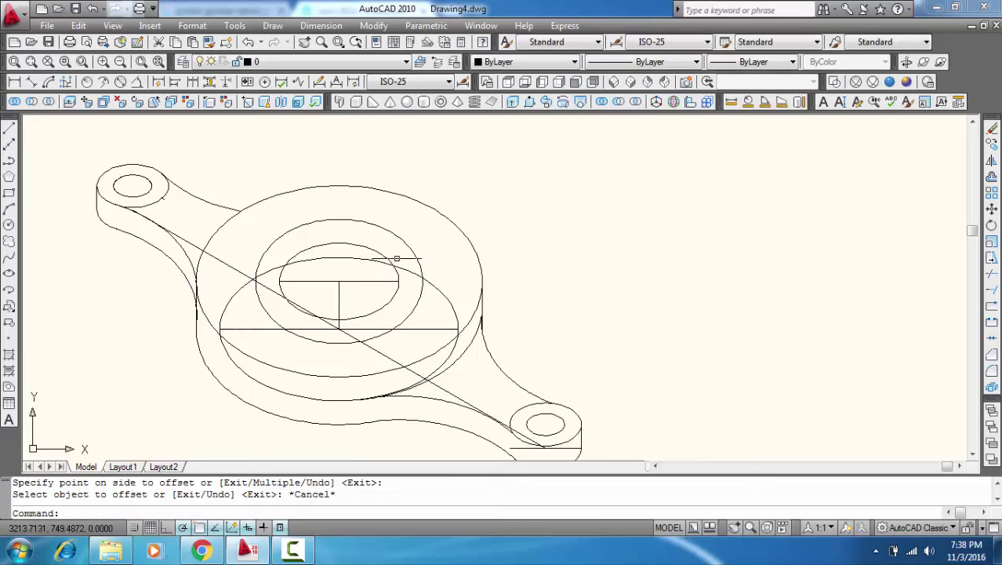
Step: Copy the 5-unit offset ring straight up to form the top of the raised boss
{"action": "left_click", "coordinate": [363, 227]}
{"action": "right_click", "coordinate": [363, 231]}
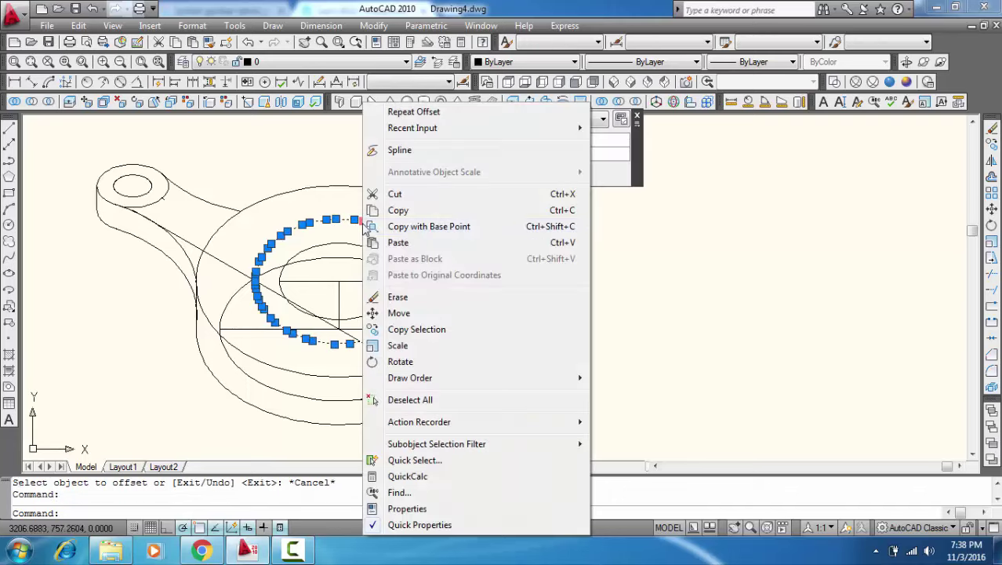
{"action": "left_click", "coordinate": [328, 254]}
{"action": "left_click", "coordinate": [325, 247]}
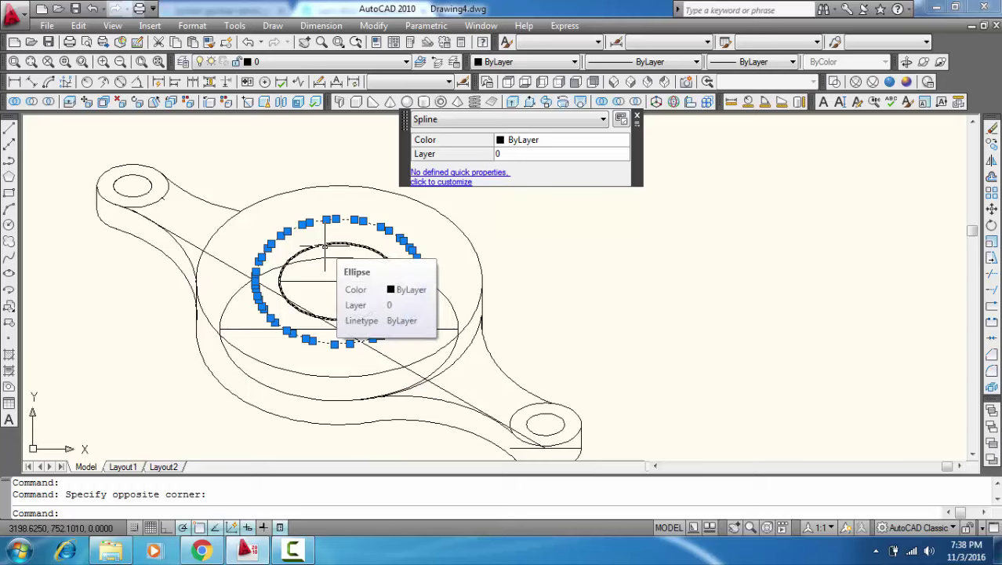
{"action": "right_click", "coordinate": [326, 250]}
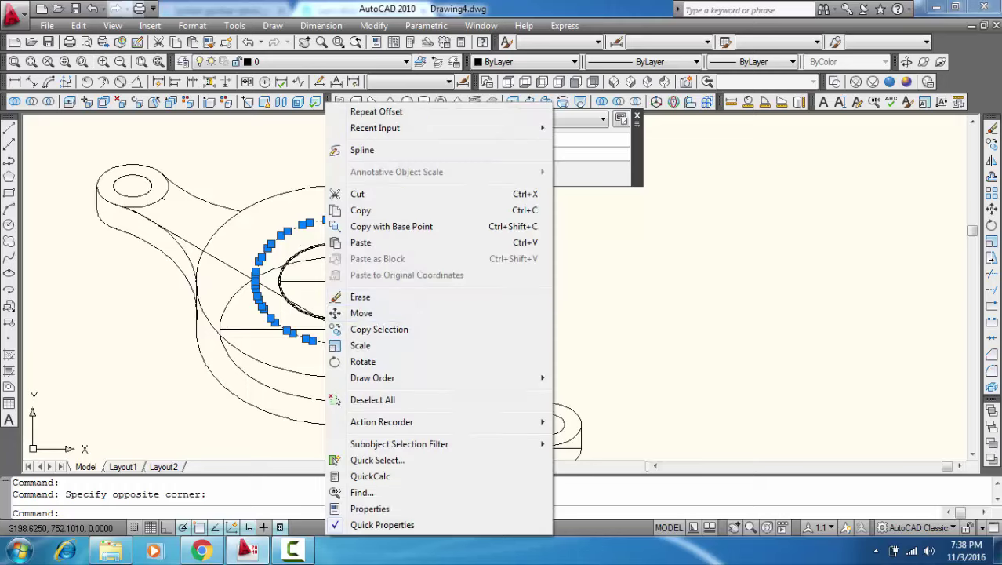
{"action": "left_click", "coordinate": [367, 333]}
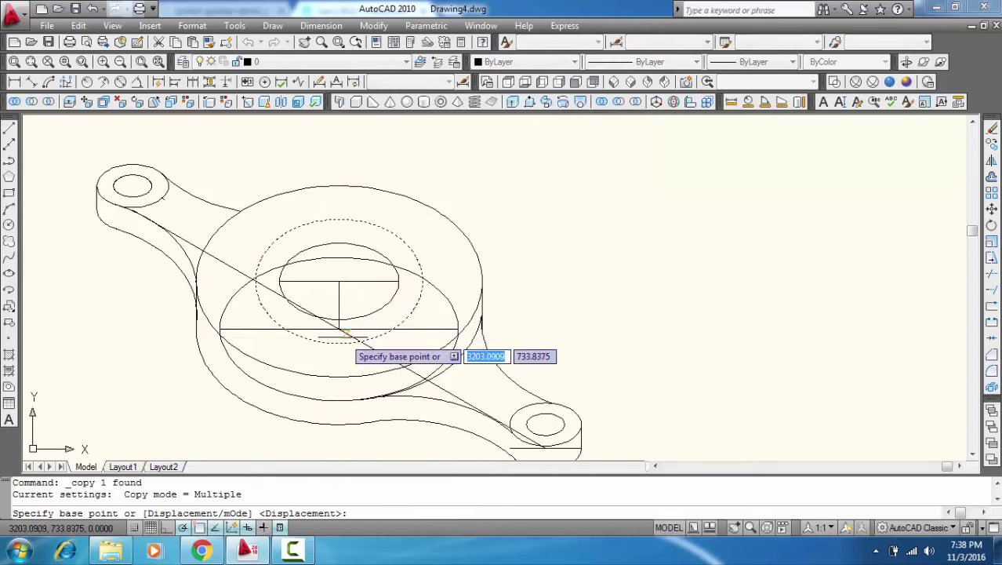
{"action": "left_click", "coordinate": [340, 335]}
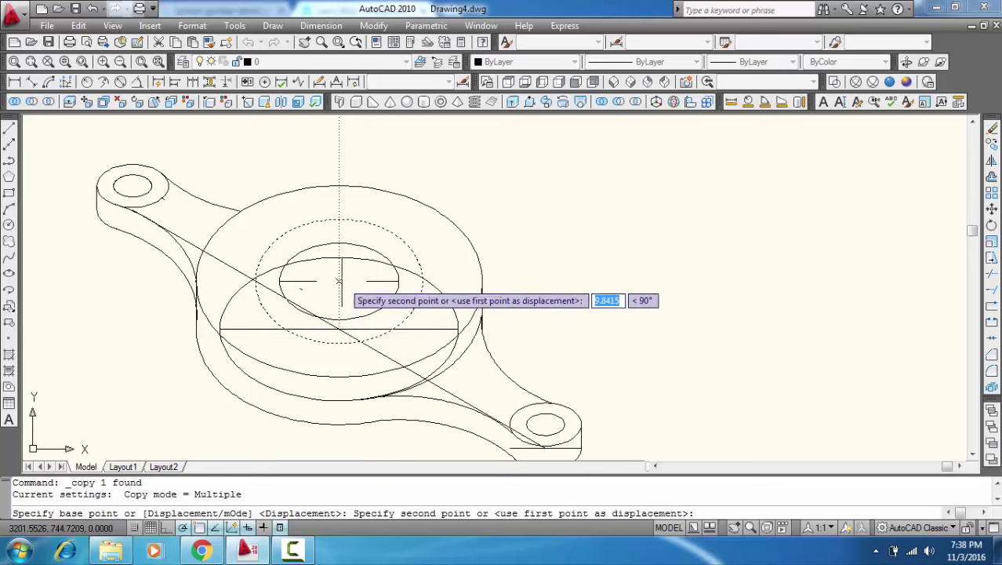
{"action": "left_click", "coordinate": [339, 280]}
{"action": "key", "text": "Escape"}
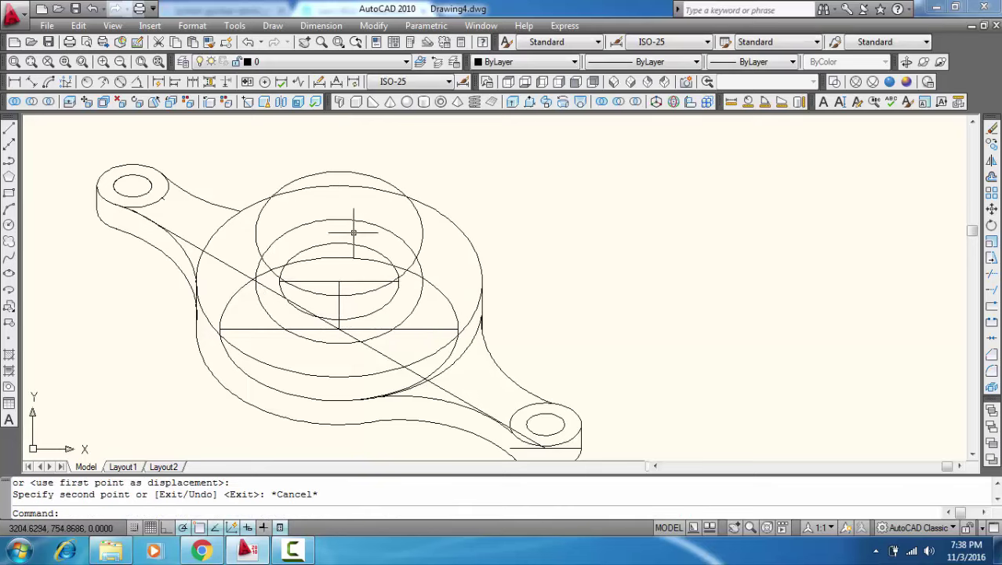
{"action": "middle_click_drag", "start_coordinate": [354, 232], "coordinate": [365, 229]}
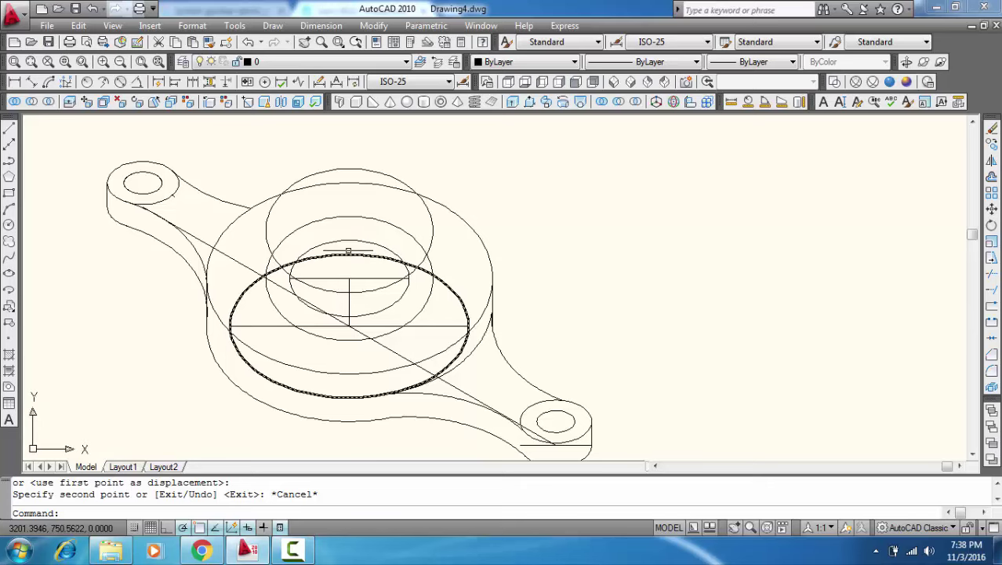
Step: Copy the small inner hub-top ellipse 10 units straight up
{"action": "left_click", "coordinate": [347, 244]}
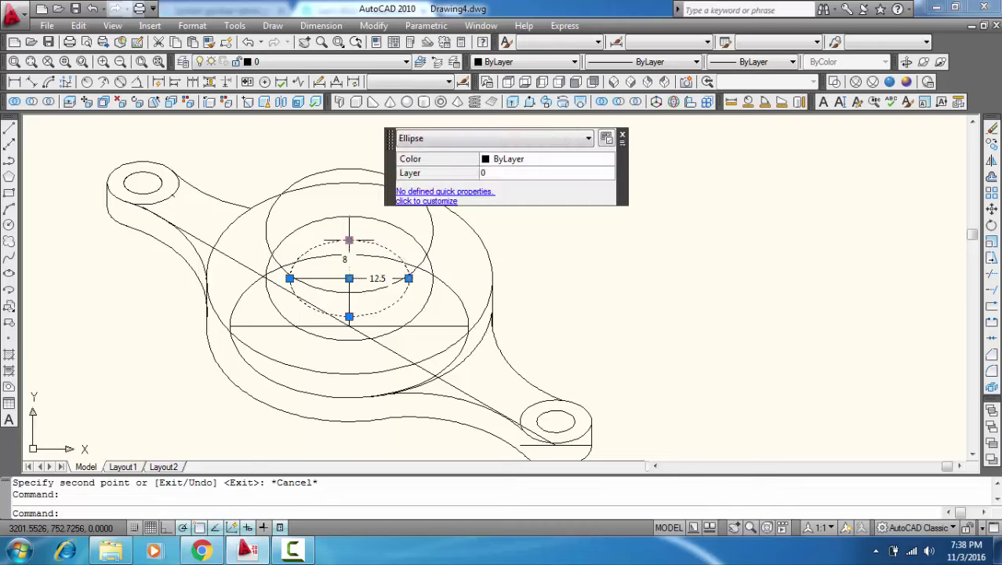
{"action": "right_click", "coordinate": [348, 244]}
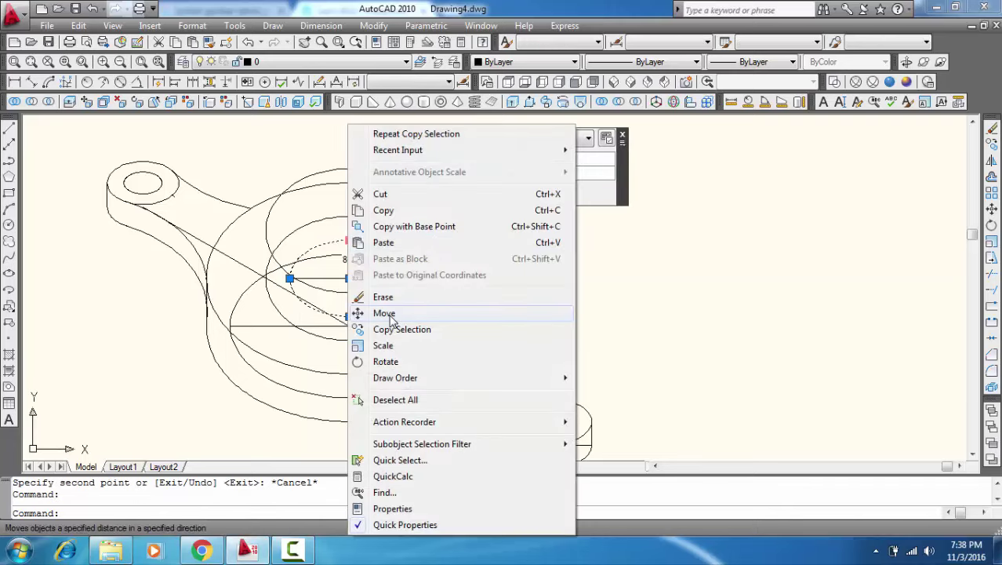
{"action": "left_click", "coordinate": [396, 329]}
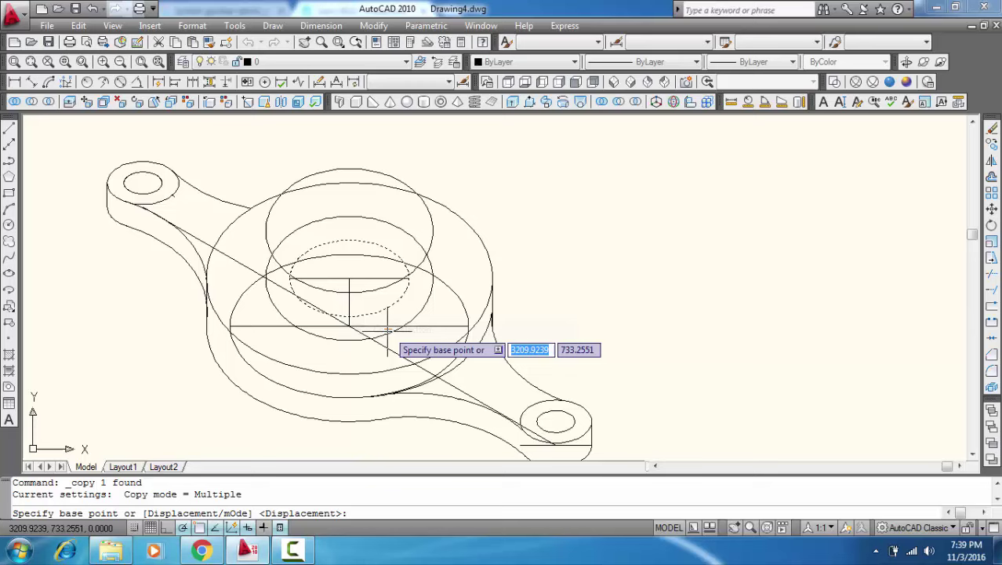
{"action": "left_click", "coordinate": [348, 328]}
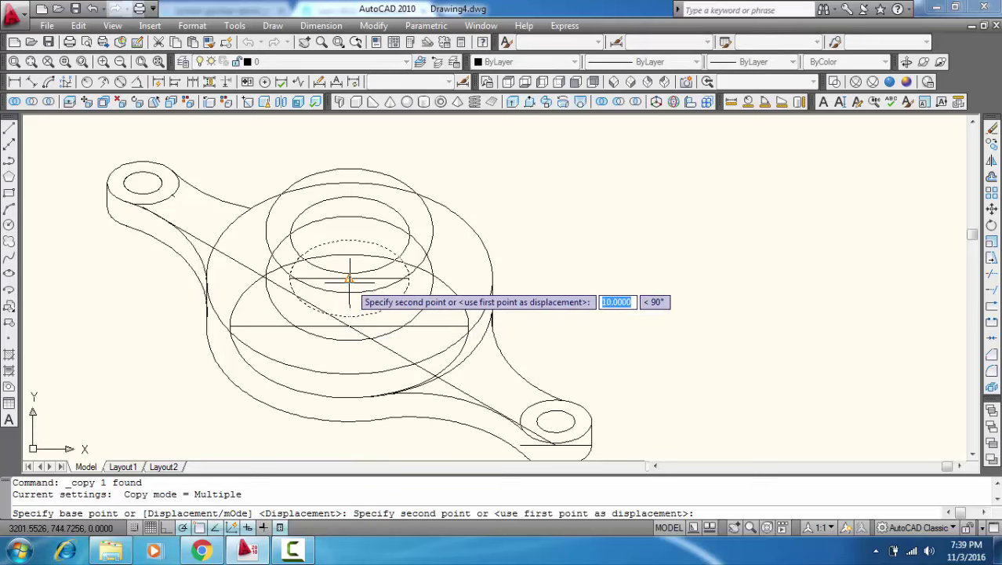
{"action": "left_click", "coordinate": [350, 278]}
{"action": "key", "text": "Escape"}
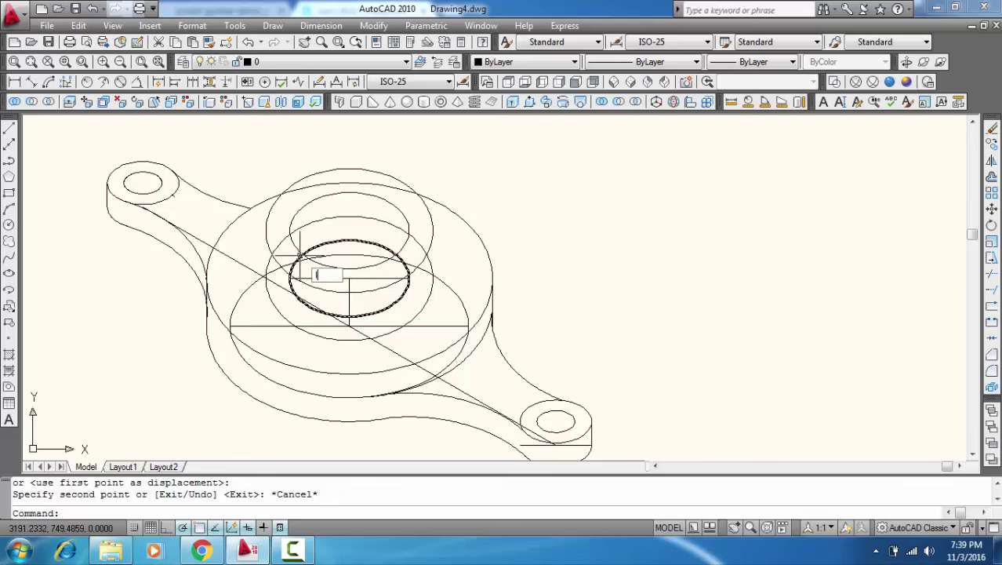
{"action": "type", "text": "l"}
{"action": "key", "text": "Return"}
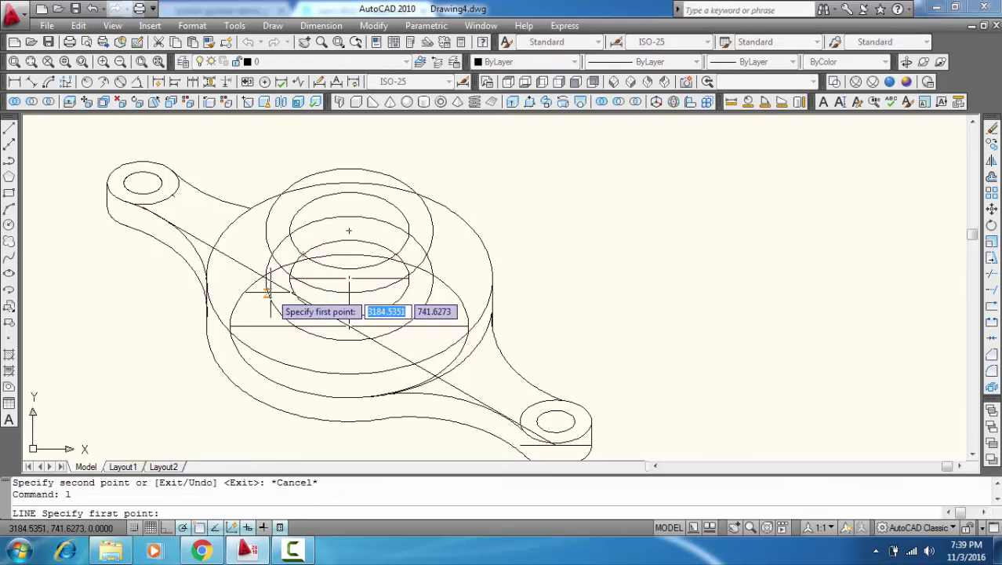
Step: Draw a vertical edge joining the right sides of the lower and upper rings
{"action": "left_click", "coordinate": [432, 279]}
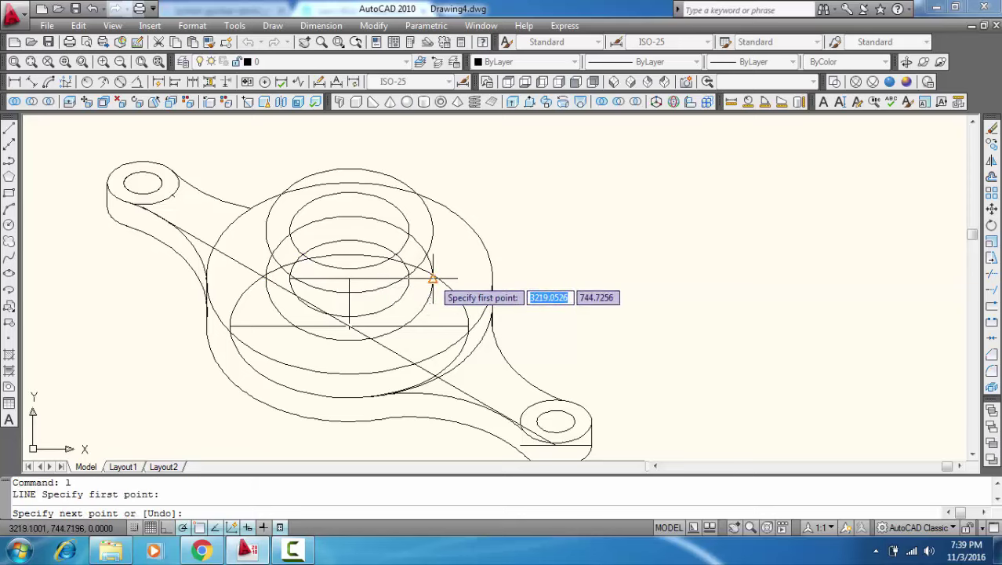
{"action": "left_click", "coordinate": [432, 228]}
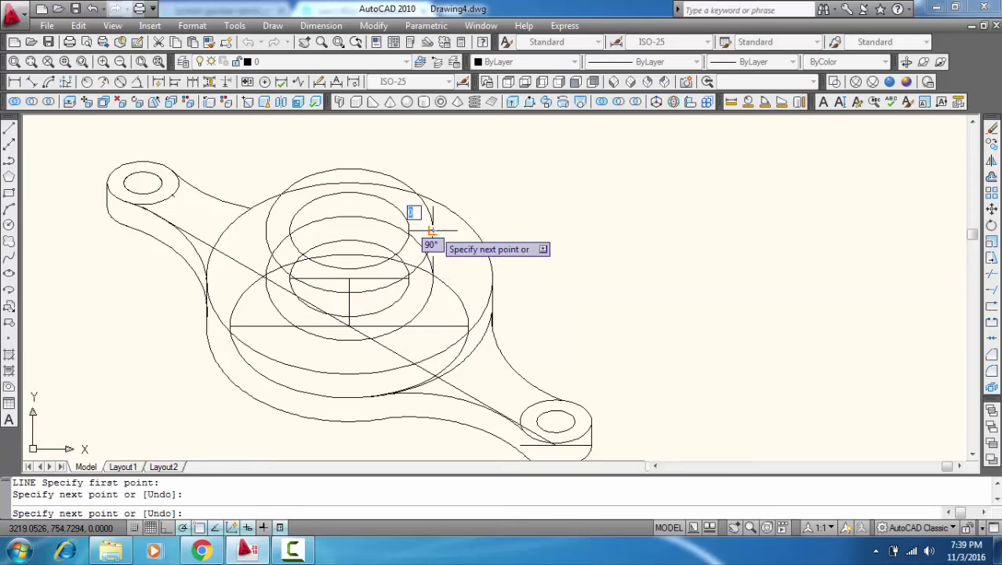
{"action": "key", "text": "Escape"}
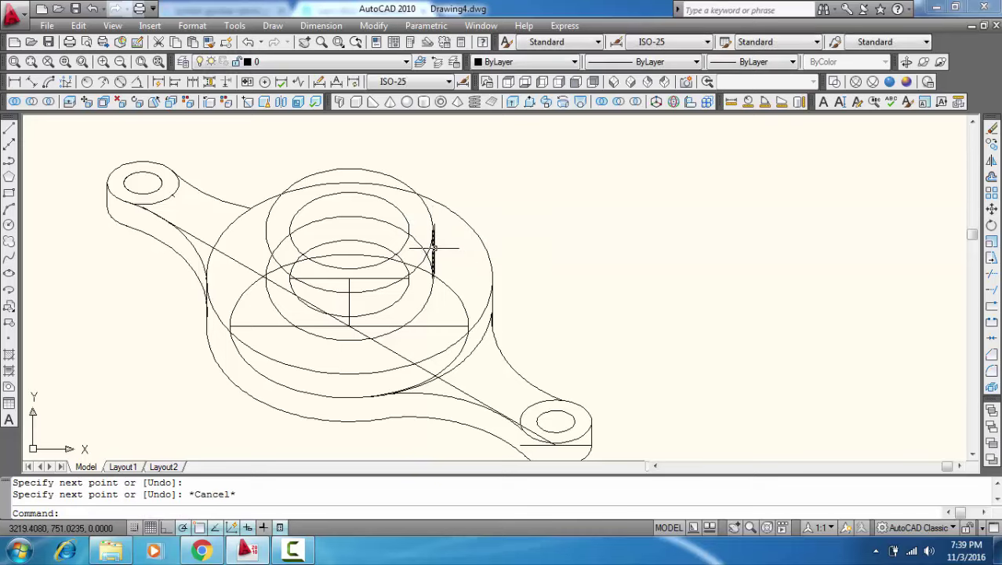
Step: Copy the vertical edge from its midpoint to the boss's left side
{"action": "left_click", "coordinate": [433, 248]}
{"action": "right_click", "coordinate": [434, 250]}
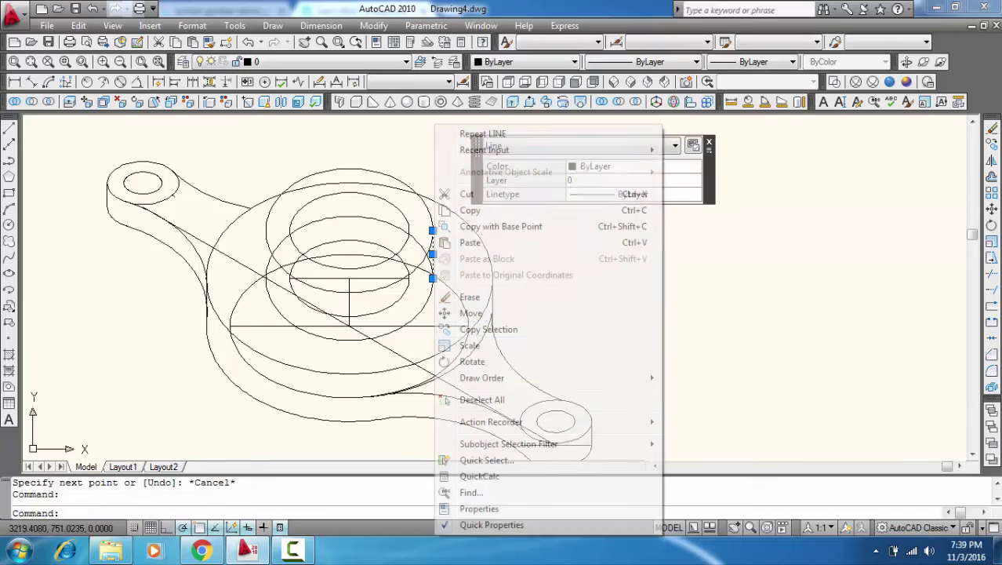
{"action": "left_click", "coordinate": [488, 330]}
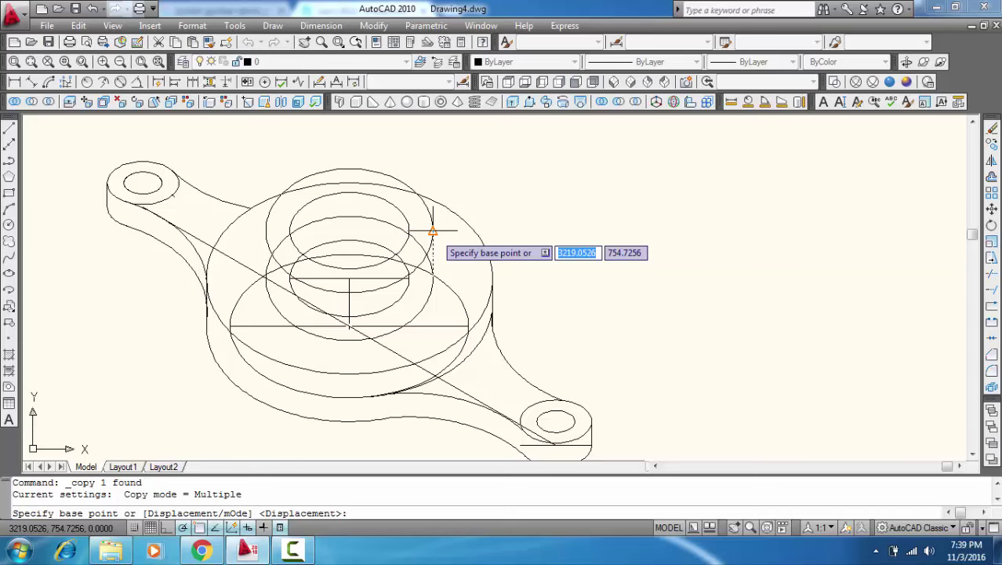
{"action": "left_click", "coordinate": [433, 231]}
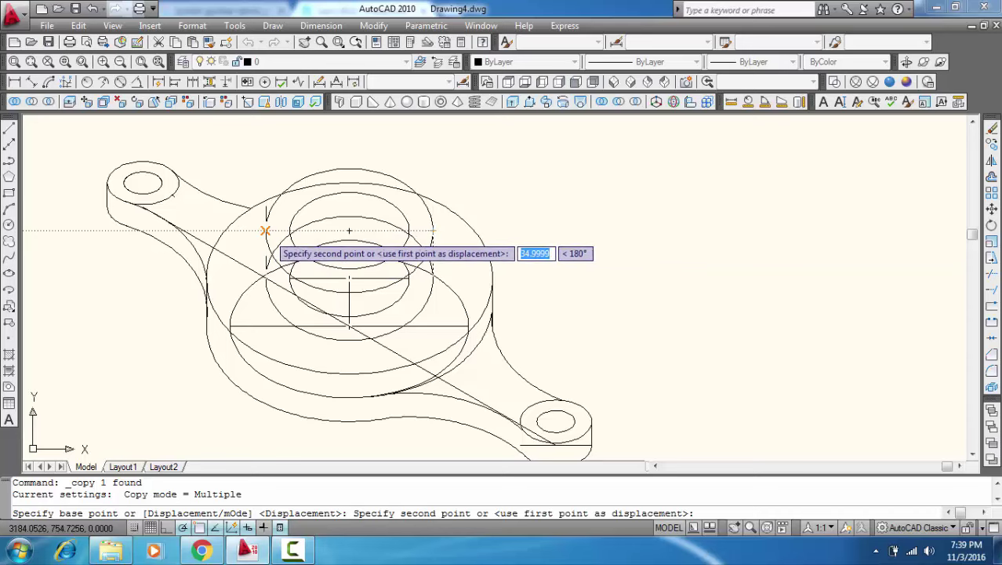
{"action": "left_click", "coordinate": [265, 230]}
{"action": "key", "text": "Escape"}
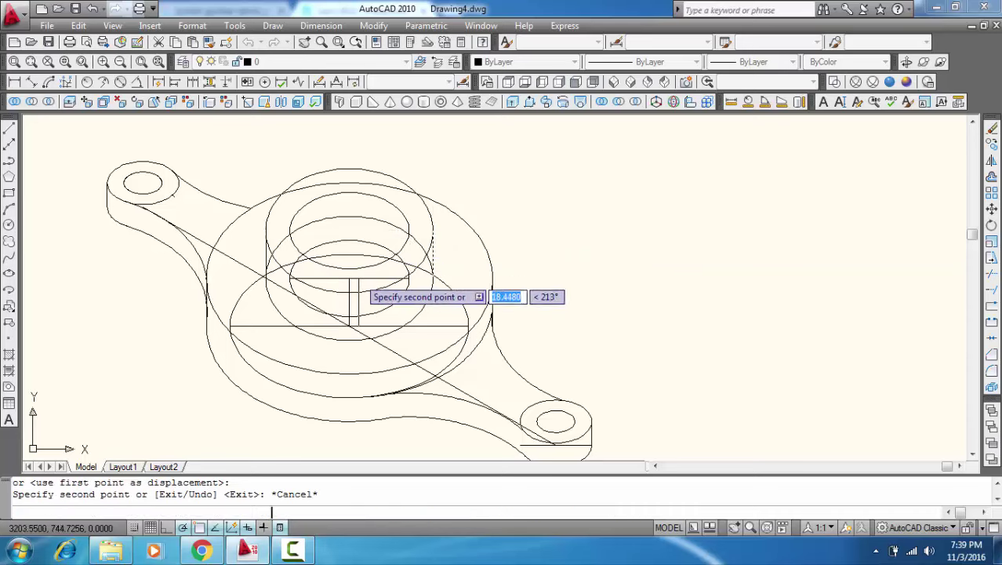
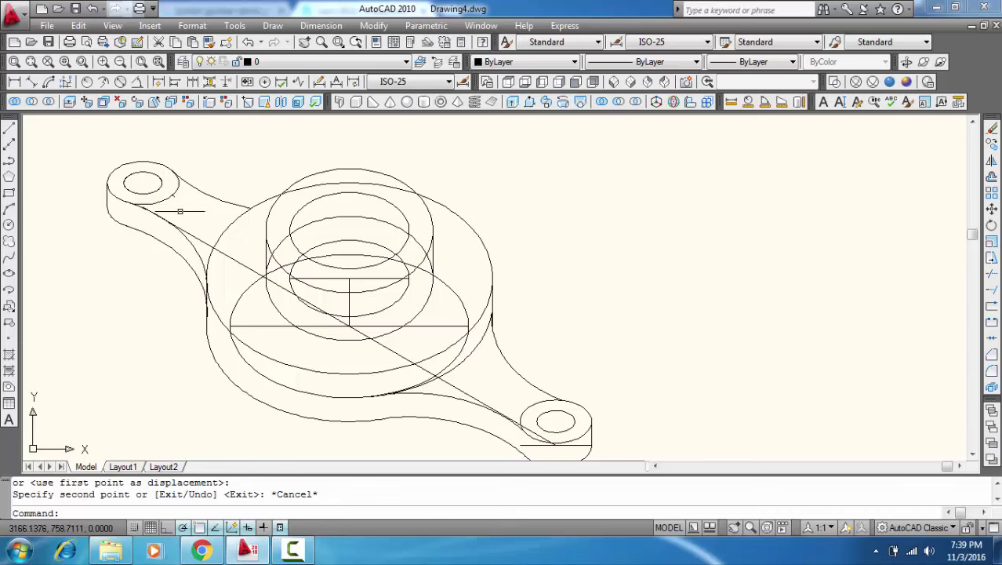
Step: Copy both upper-left boss ellipses a short distance straight above the originals as the boss top
{"action": "left_click", "coordinate": [157, 188]}
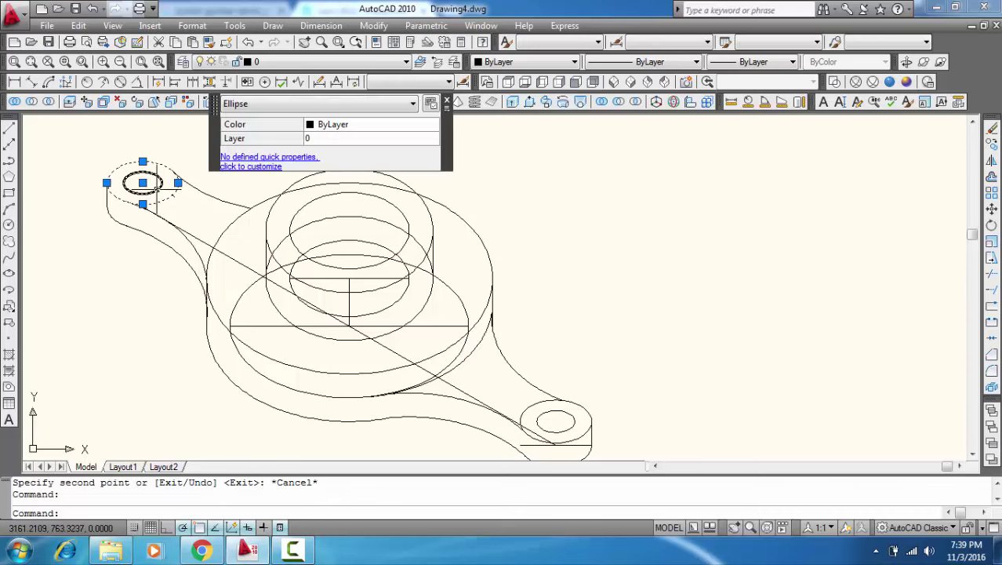
{"action": "right_click", "coordinate": [157, 188]}
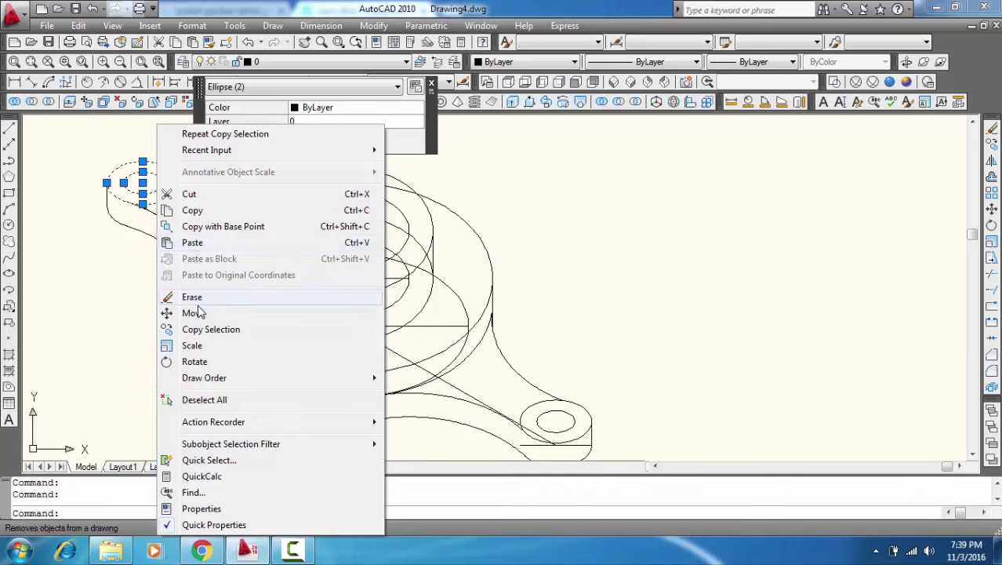
{"action": "left_click", "coordinate": [211, 330]}
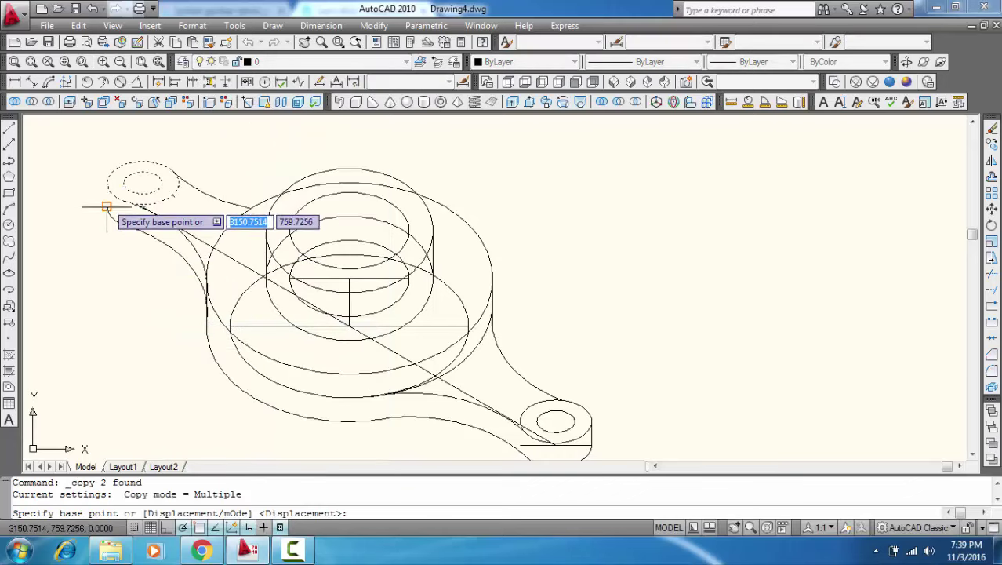
{"action": "left_click", "coordinate": [106, 193]}
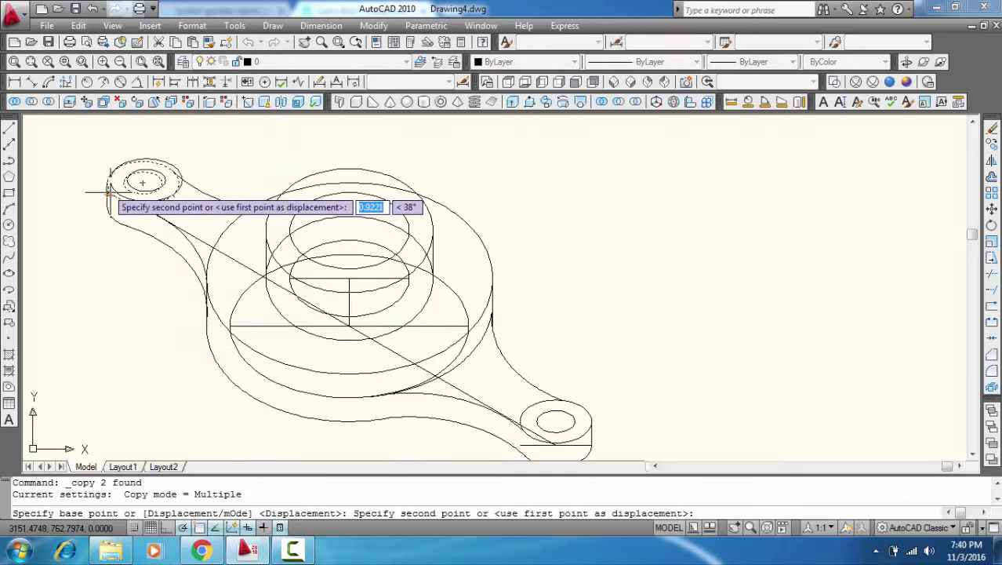
{"action": "left_click", "coordinate": [107, 181]}
{"action": "key", "text": "Escape"}
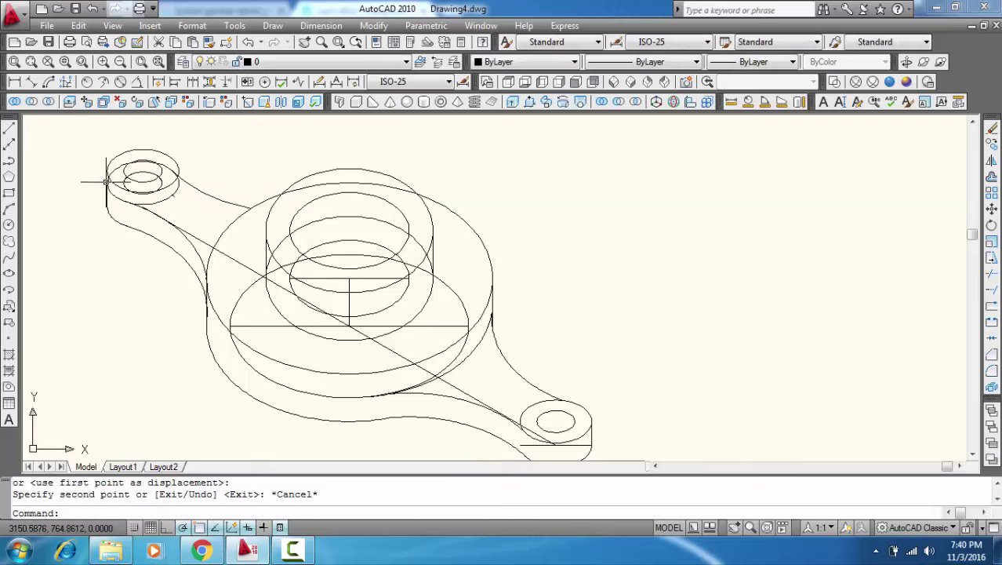
{"action": "scroll", "coordinate": [127, 177], "scroll_direction": "up", "scroll_amount": 3}
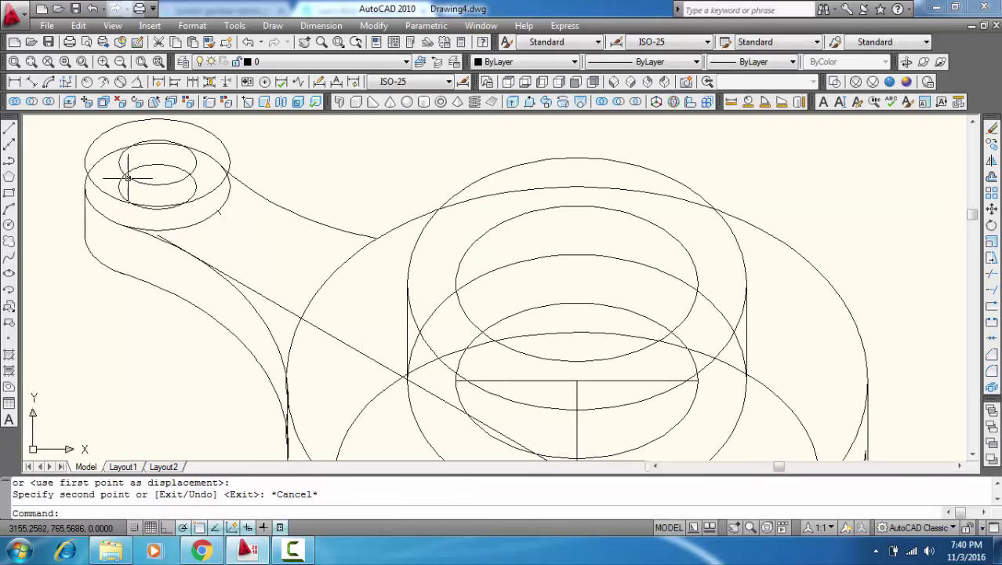
Step: Erase the short stray line beside the upper-left boss, then cancel an attempted trim
{"action": "left_click", "coordinate": [220, 212]}
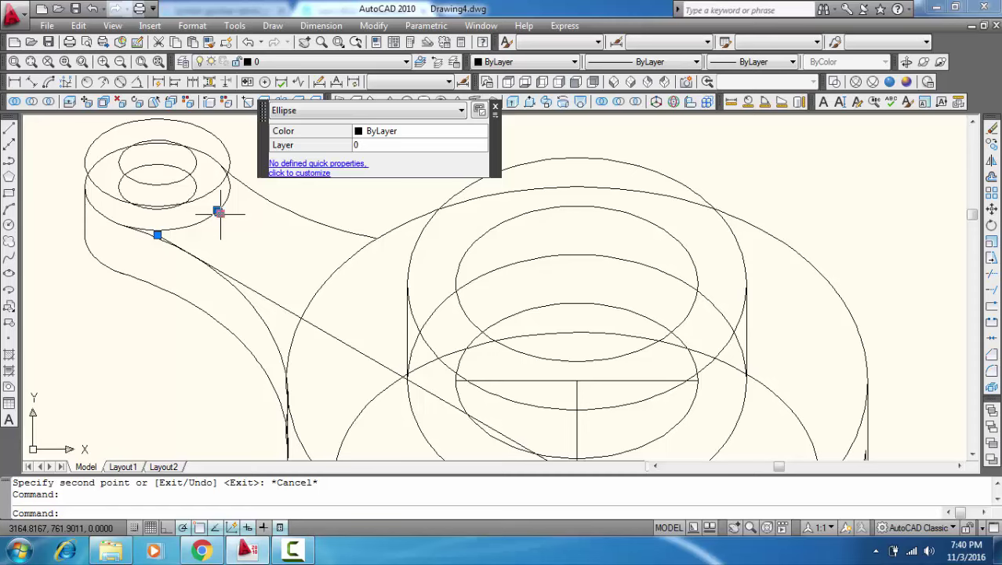
{"action": "key", "text": "Delete"}
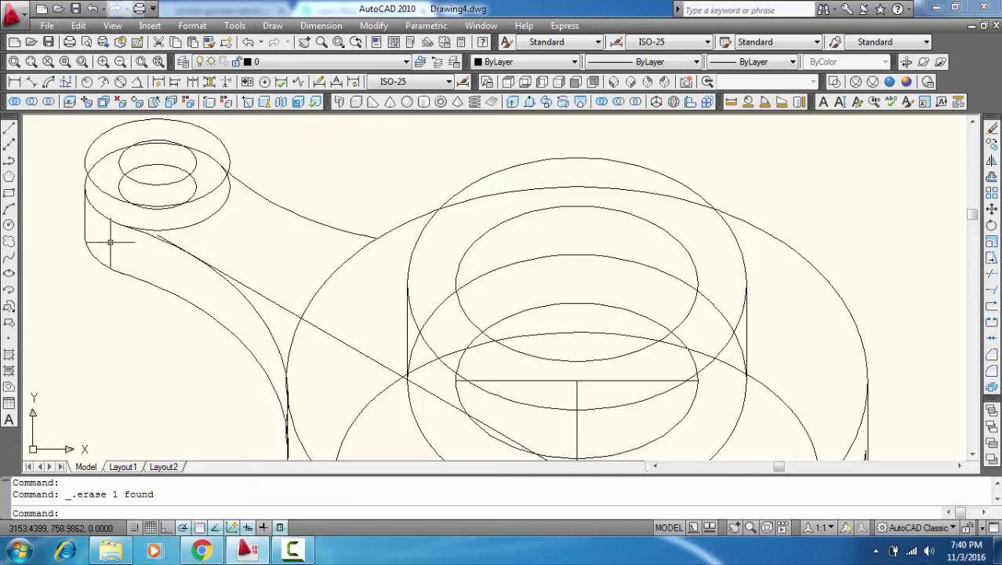
{"action": "left_click", "coordinate": [990, 290]}
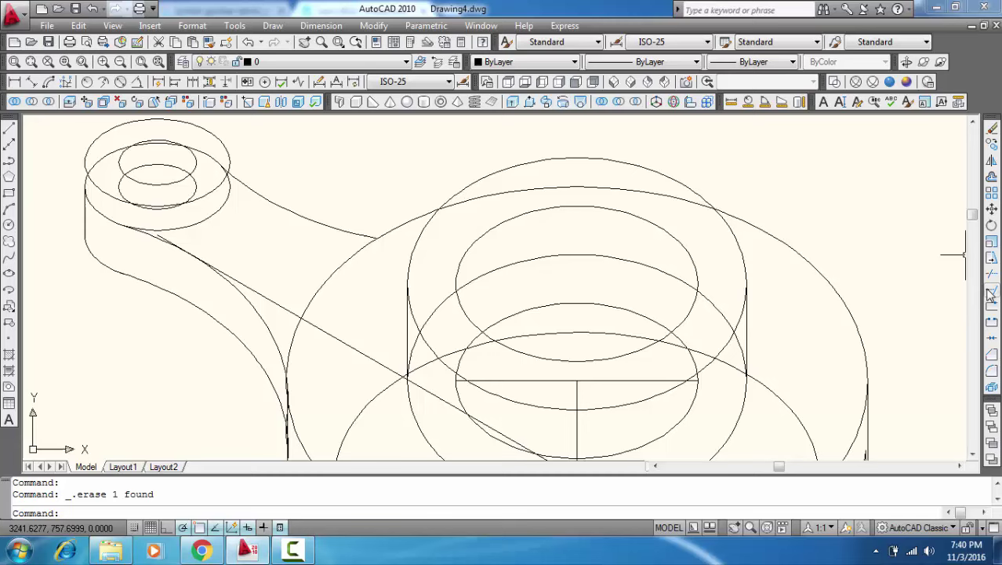
{"action": "left_click", "coordinate": [90, 181]}
{"action": "key", "text": "Return"}
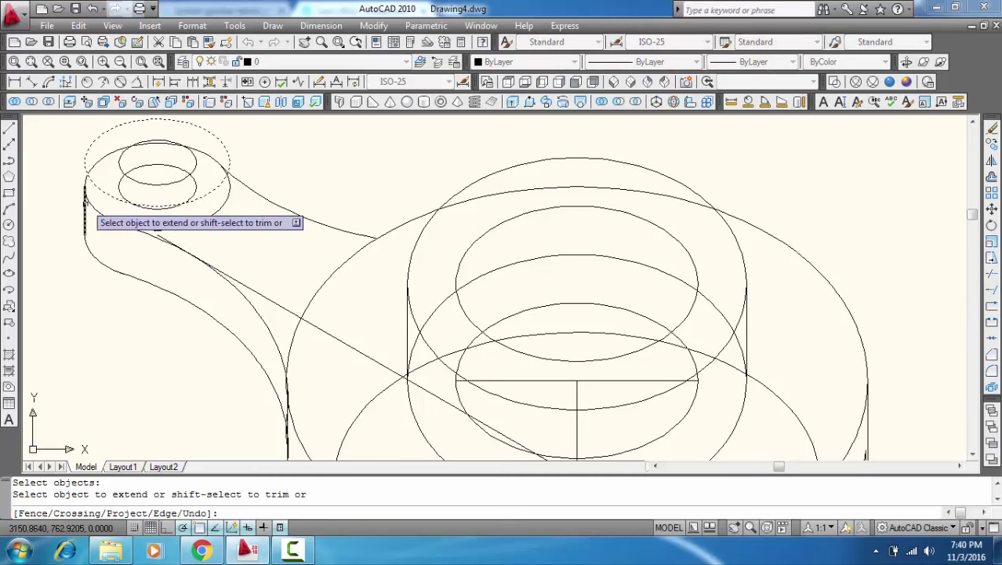
{"action": "key", "text": "Escape"}
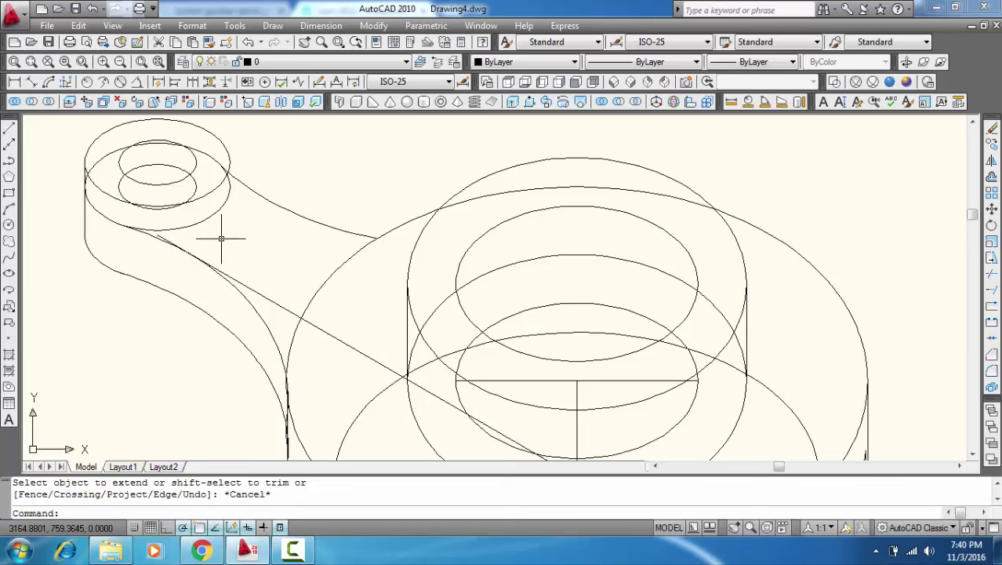
Step: Abandon a started line and erase the lower bore ellipse inside the upper-left boss
{"action": "key", "text": "Return"}
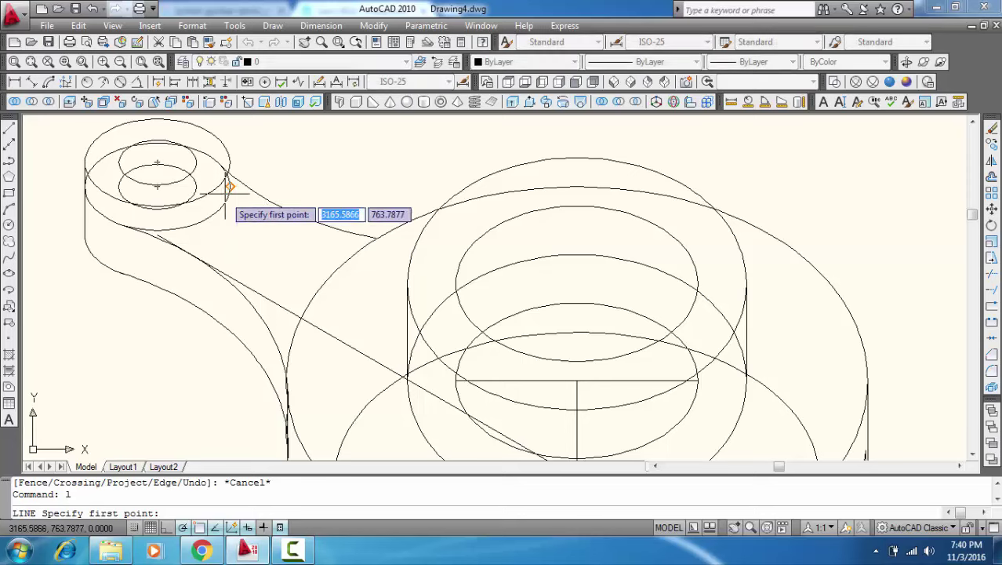
{"action": "left_click", "coordinate": [230, 186]}
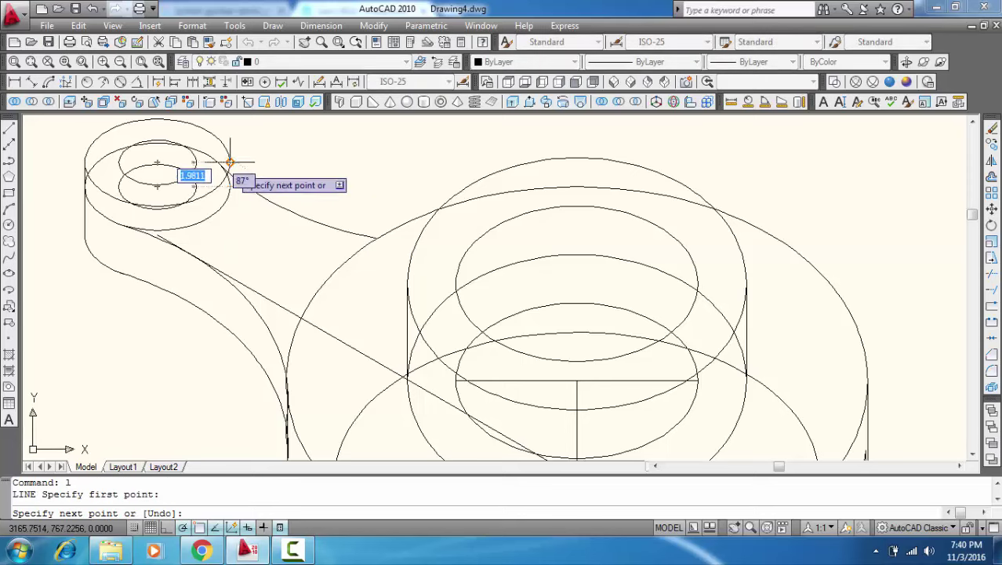
{"action": "key", "text": "Escape"}
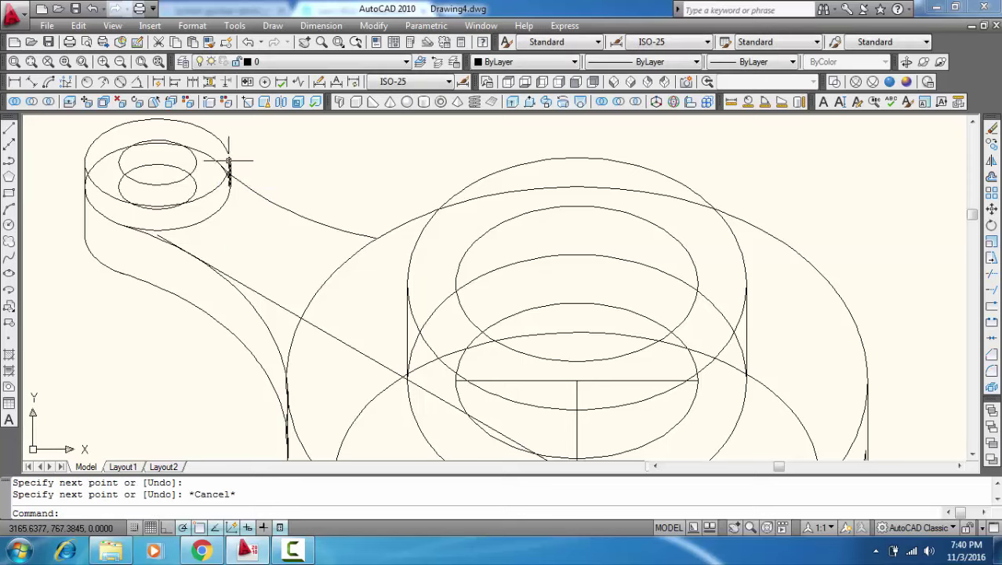
{"action": "left_click", "coordinate": [193, 174]}
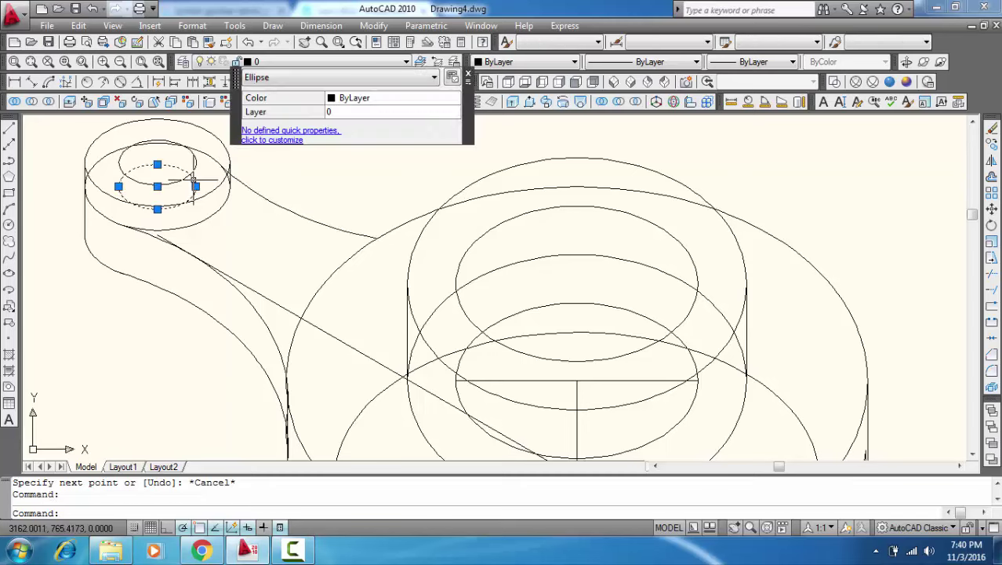
{"action": "key", "text": "Delete"}
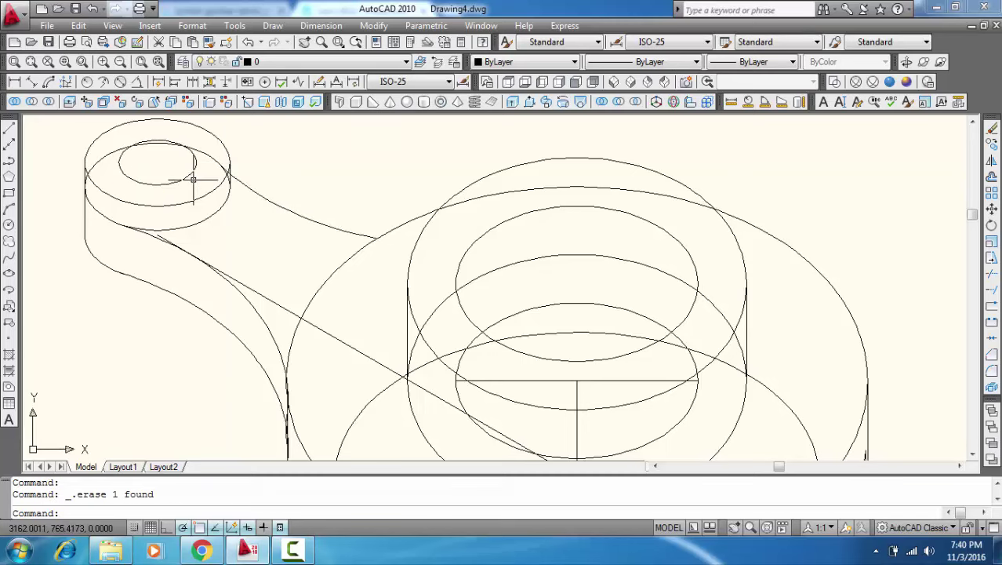
{"action": "type", "text": "tr"}
Step: Using all objects as cutting edges, trim the hidden back and front arcs of the boss's lower ellipse
{"action": "key", "text": "Return"}
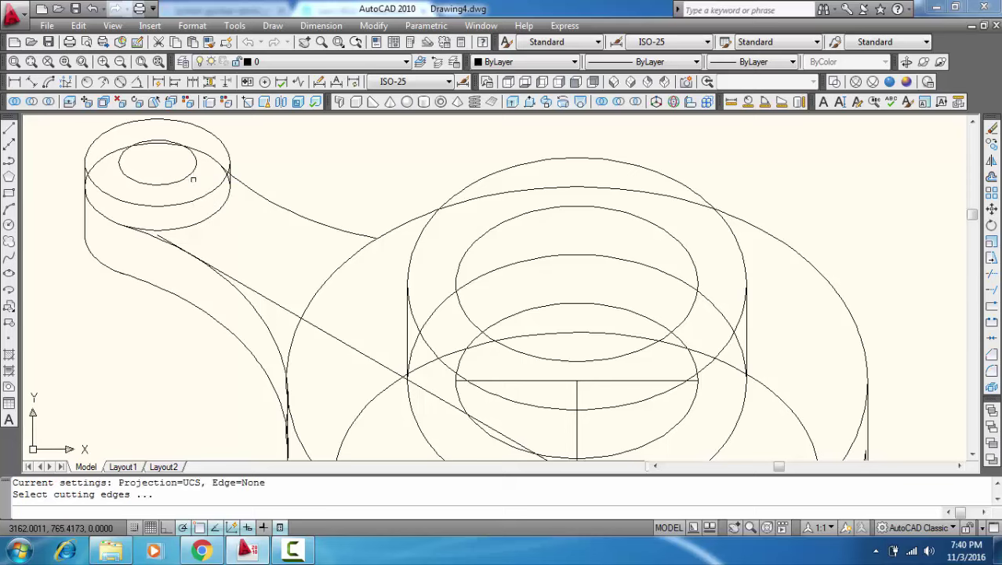
{"action": "key", "text": "Return"}
{"action": "left_click", "coordinate": [159, 144]}
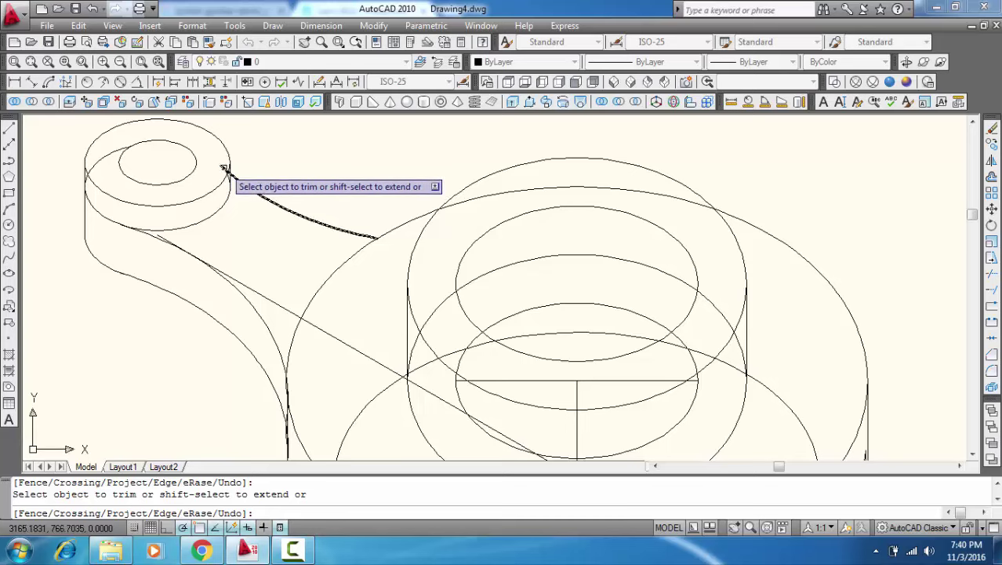
{"action": "scroll", "coordinate": [224, 173], "scroll_direction": "up", "scroll_amount": 3}
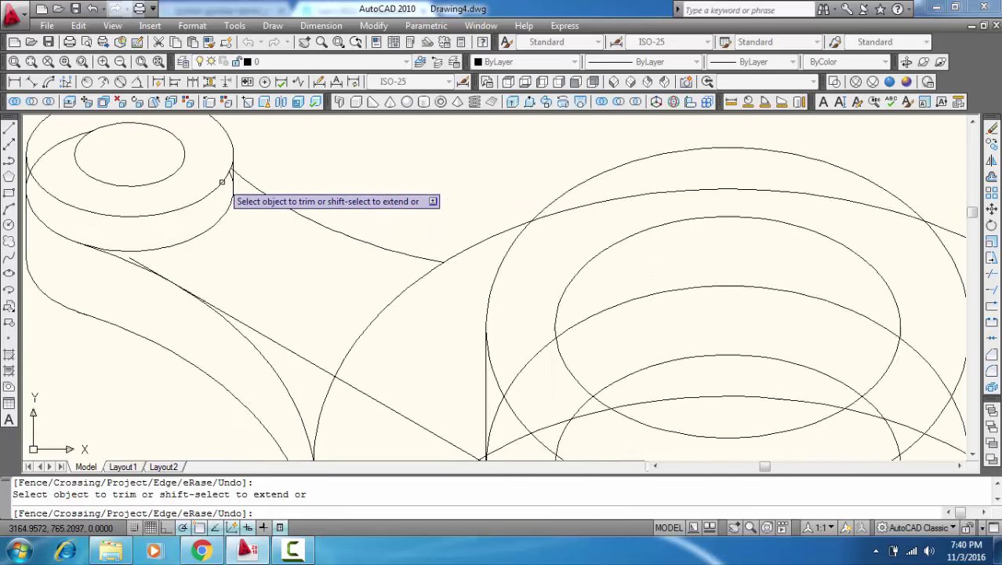
{"action": "scroll", "coordinate": [232, 171], "scroll_direction": "up", "scroll_amount": 3}
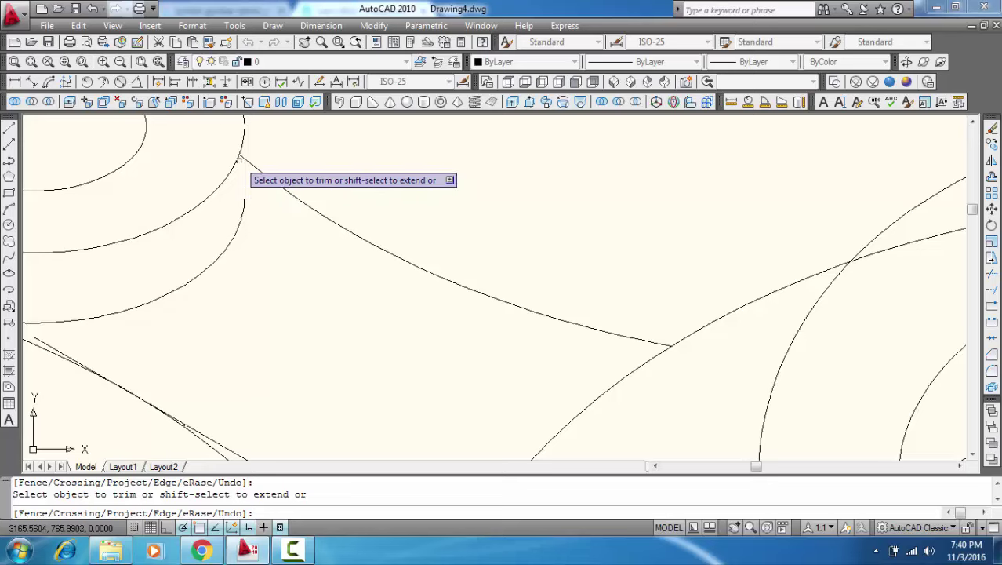
{"action": "scroll", "coordinate": [241, 157], "scroll_direction": "down", "scroll_amount": 5}
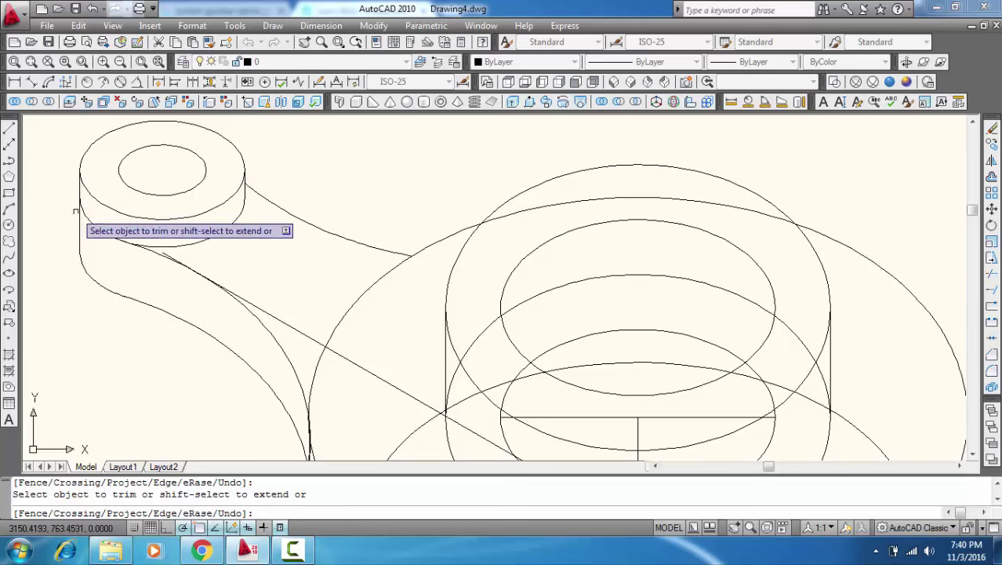
{"action": "left_click", "coordinate": [102, 231]}
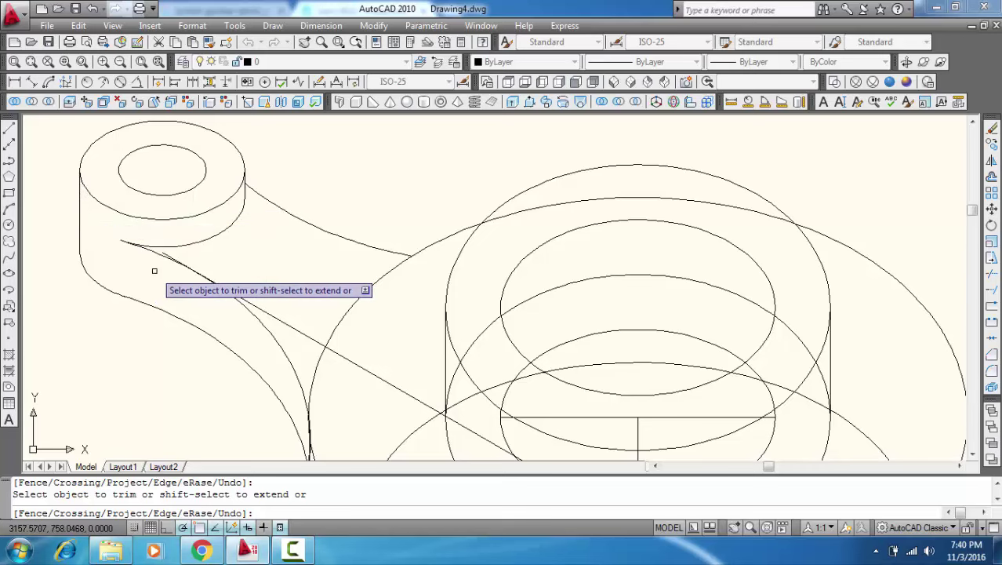
{"action": "scroll", "coordinate": [155, 271], "scroll_direction": "down", "scroll_amount": 4}
{"action": "middle_click_drag", "start_coordinate": [200, 290], "coordinate": [149, 257]}
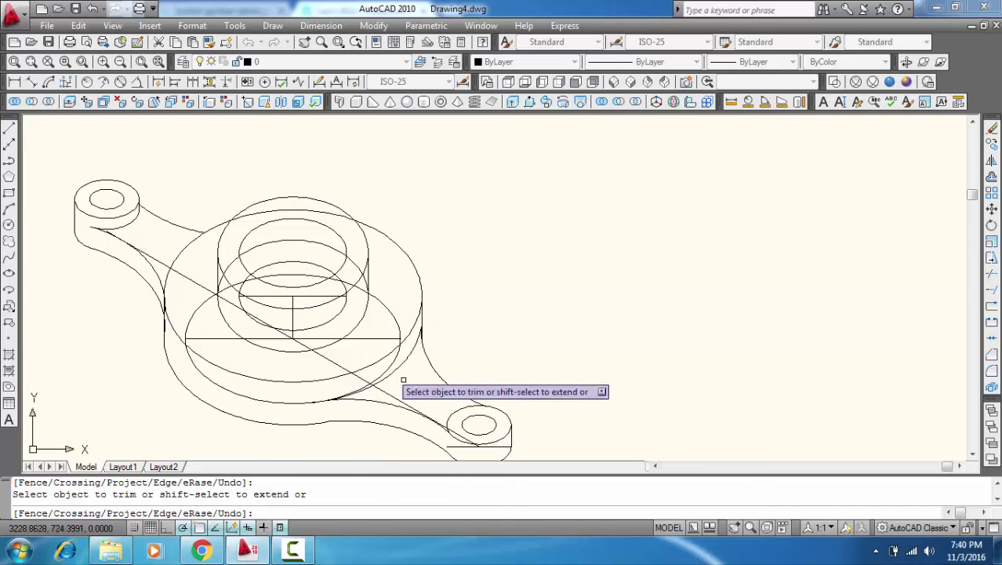
{"action": "key", "text": "Escape"}
{"action": "scroll", "coordinate": [473, 434], "scroll_direction": "up", "scroll_amount": 2}
{"action": "middle_click_drag", "start_coordinate": [472, 434], "coordinate": [479, 339]}
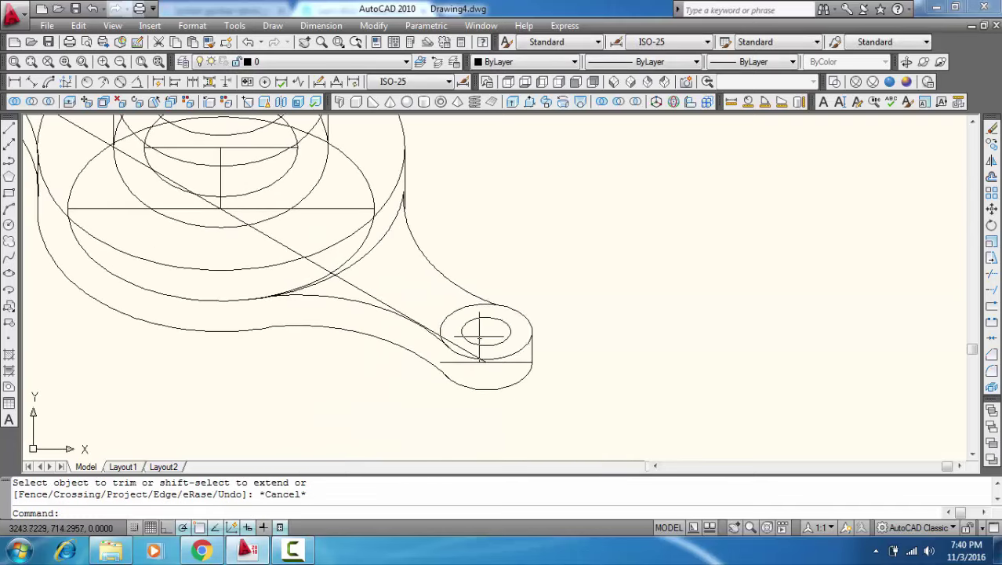
Step: Copy the lower-right boss's two ellipses upward to form its top face
{"action": "left_click", "coordinate": [466, 311]}
{"action": "left_click", "coordinate": [467, 324]}
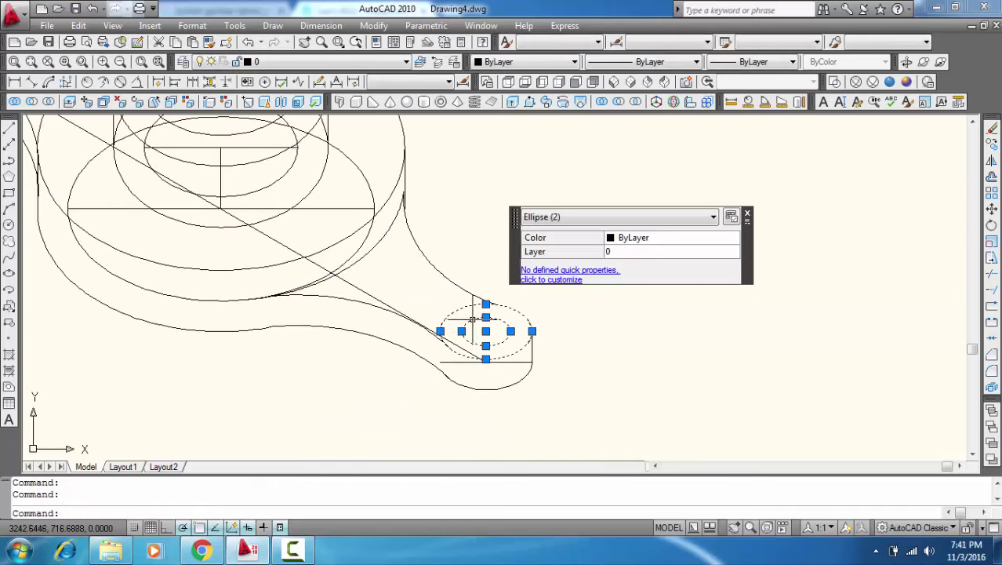
{"action": "right_click", "coordinate": [474, 329]}
{"action": "left_click", "coordinate": [518, 330]}
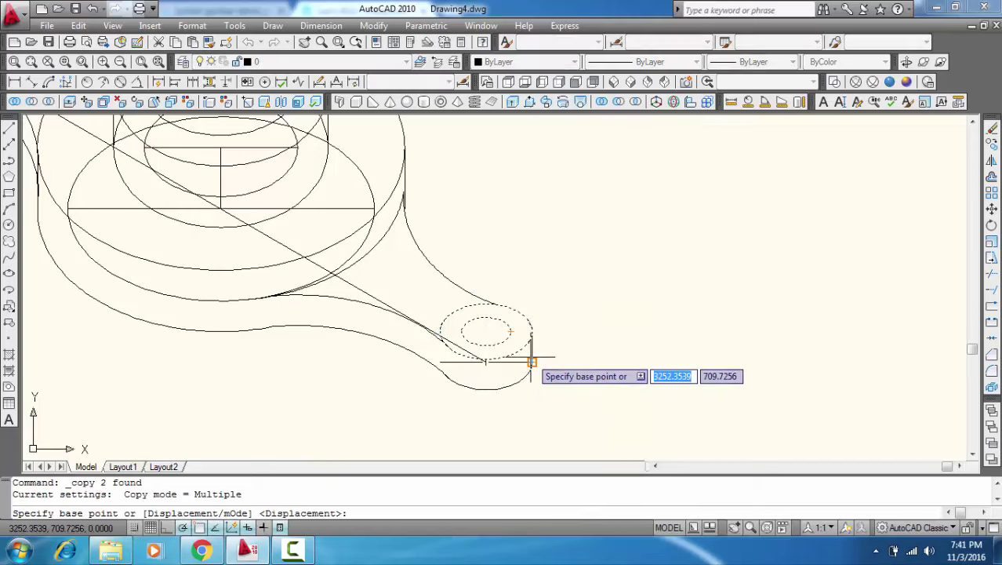
{"action": "left_click", "coordinate": [531, 346]}
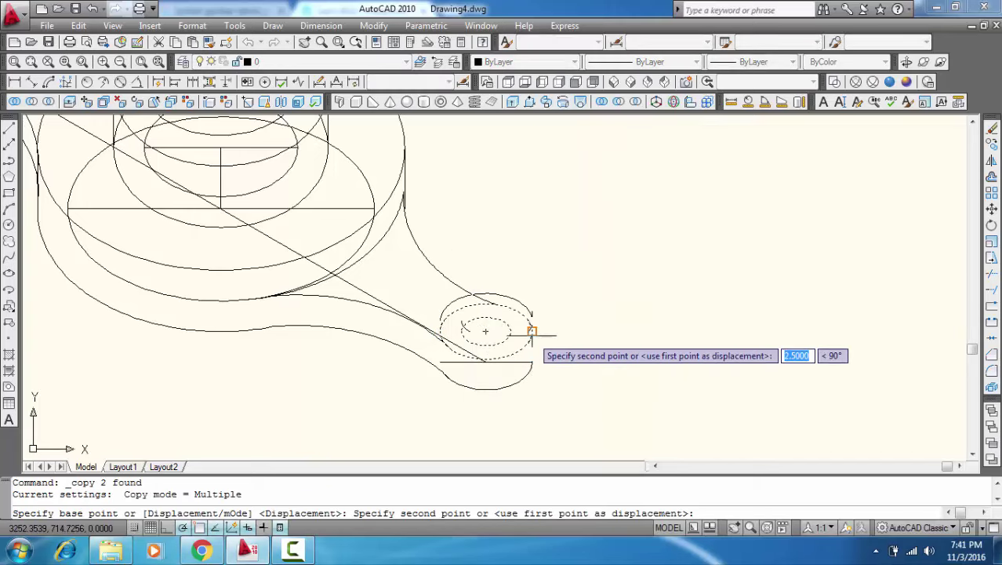
{"action": "left_click", "coordinate": [532, 330]}
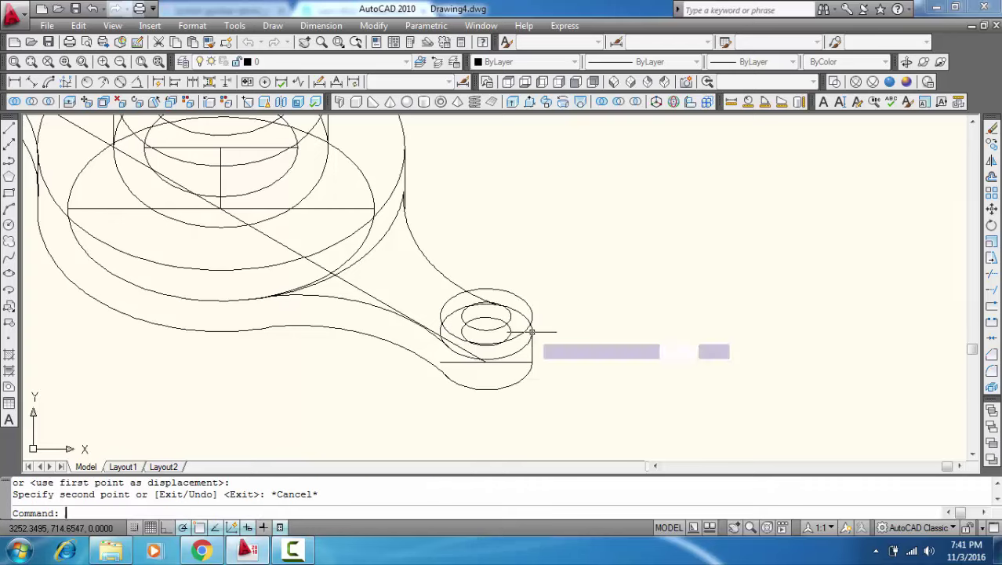
{"action": "key", "text": "Escape"}
{"action": "scroll", "coordinate": [473, 366], "scroll_direction": "up", "scroll_amount": 3}
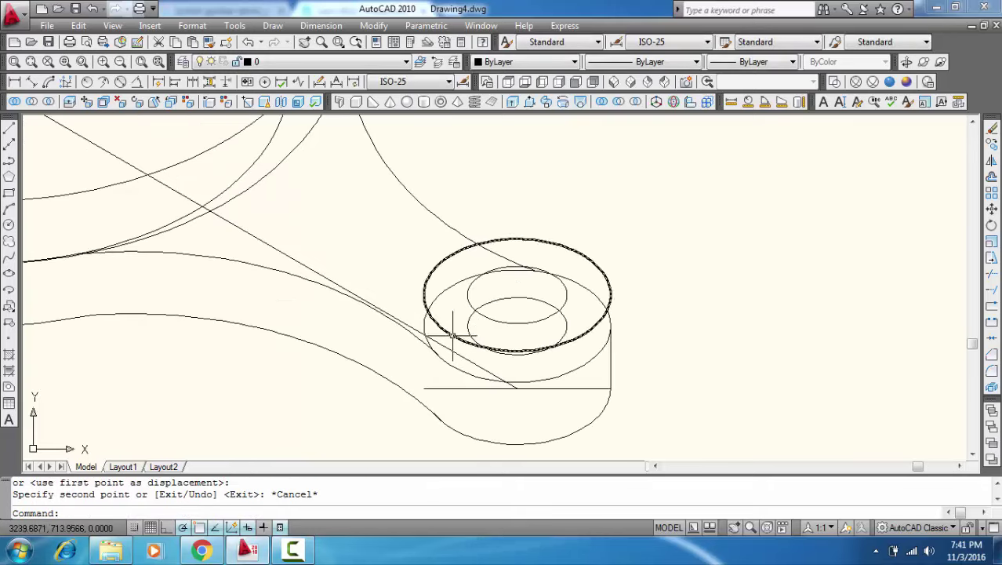
Step: Extend the boss's right edge to the top ellipse and draw a short vertical left edge
{"action": "left_click", "coordinate": [992, 291]}
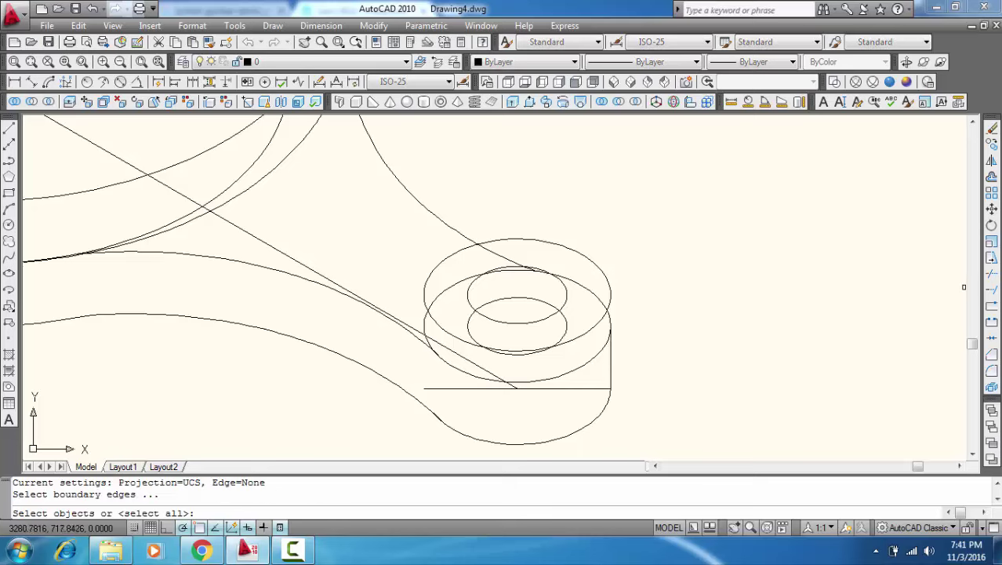
{"action": "left_click", "coordinate": [609, 288]}
{"action": "key", "text": "Return"}
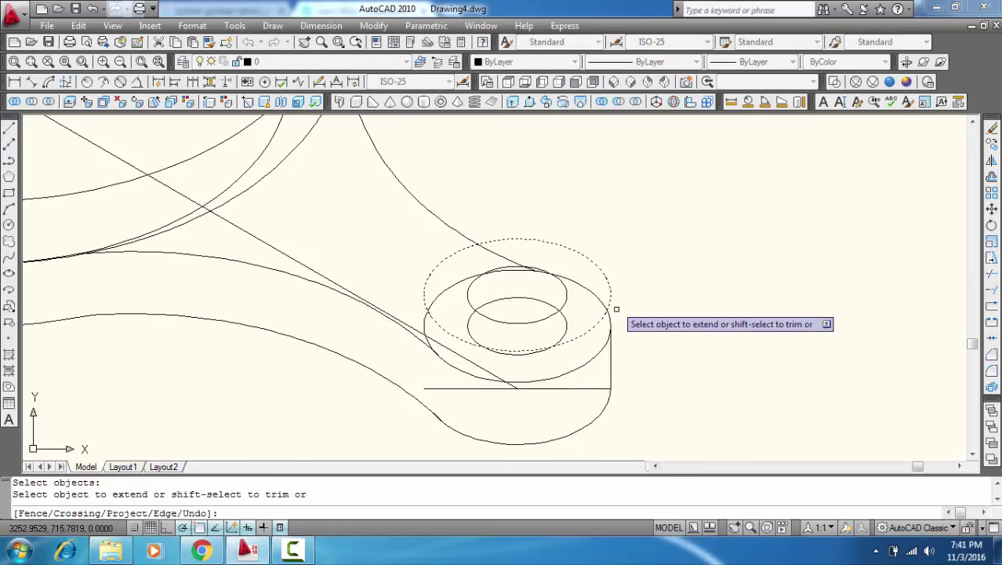
{"action": "left_click", "coordinate": [611, 354]}
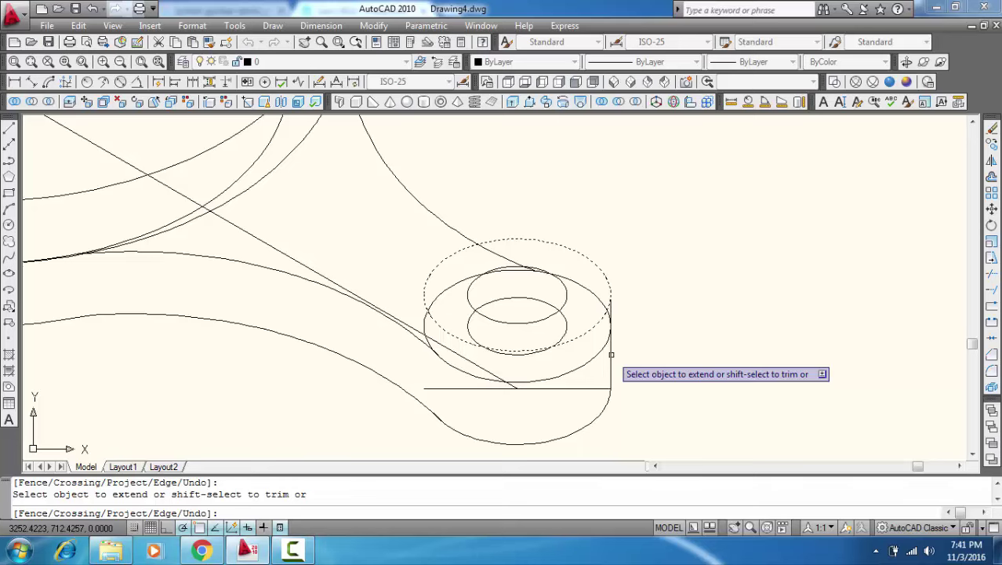
{"action": "key", "text": "Escape"}
{"action": "key", "text": "Return"}
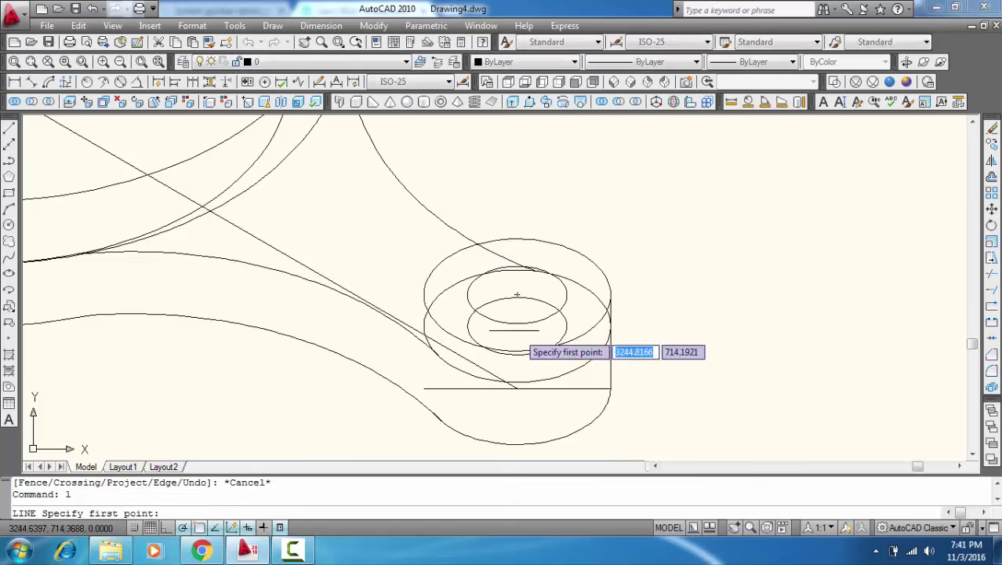
{"action": "left_click", "coordinate": [423, 294]}
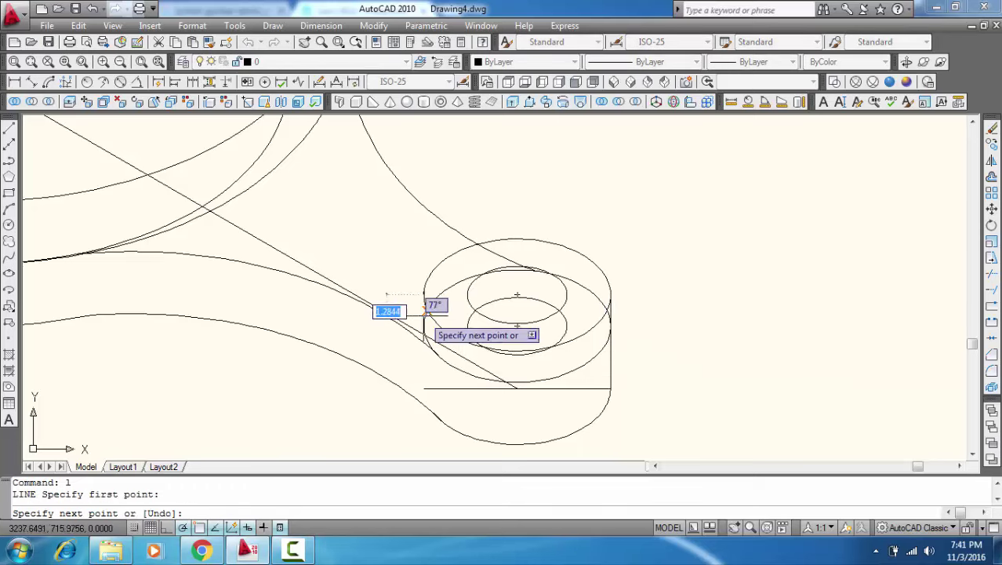
{"action": "left_click", "coordinate": [424, 349]}
{"action": "key", "text": "Escape"}
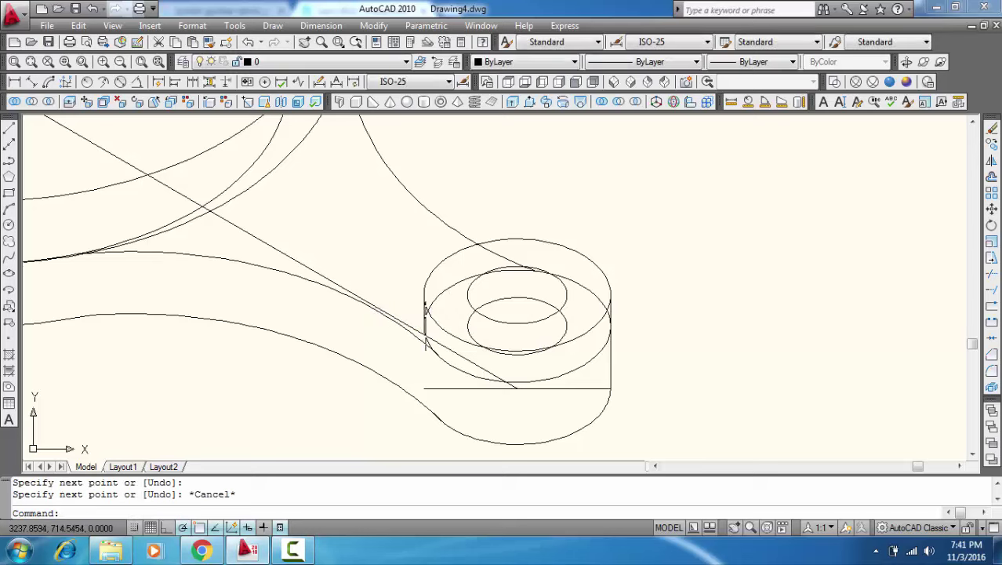
Step: Trim the hidden arm curve segments and the lower ellipse arc inside the lower-right boss
{"action": "type", "text": "tr"}
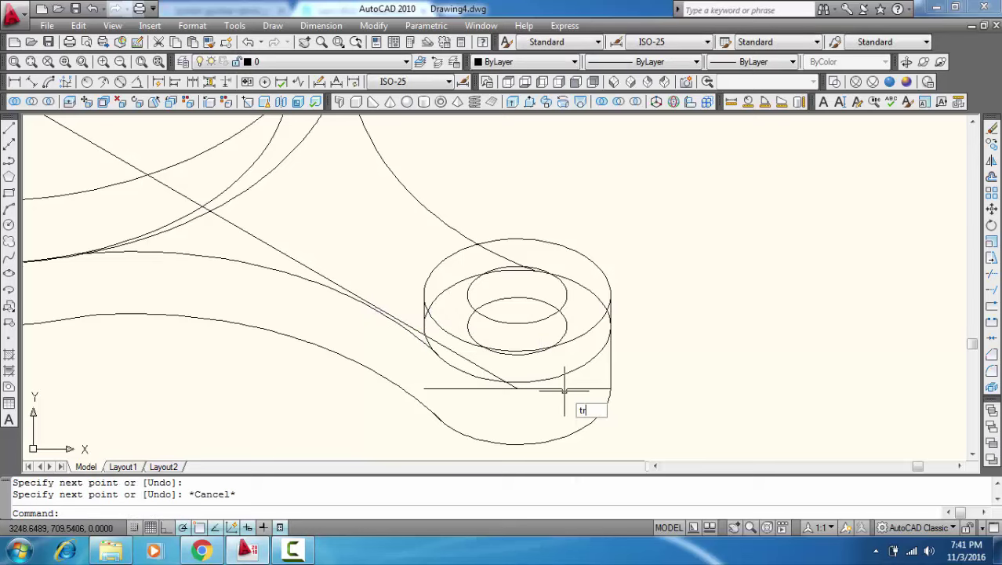
{"action": "key", "text": "Return"}
{"action": "key", "text": "Return"}
{"action": "left_click", "coordinate": [449, 290]}
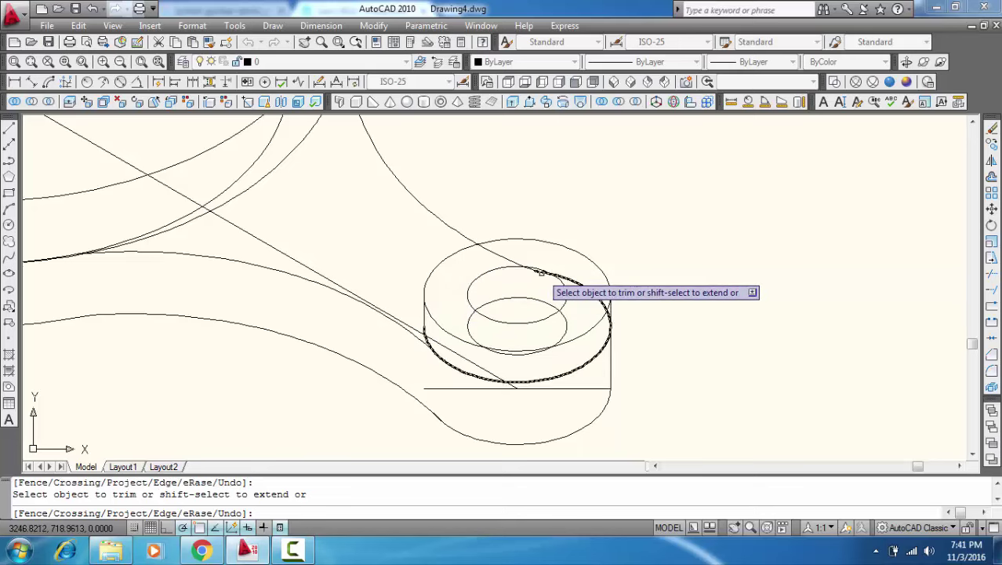
{"action": "left_click", "coordinate": [536, 272]}
{"action": "left_click", "coordinate": [533, 271]}
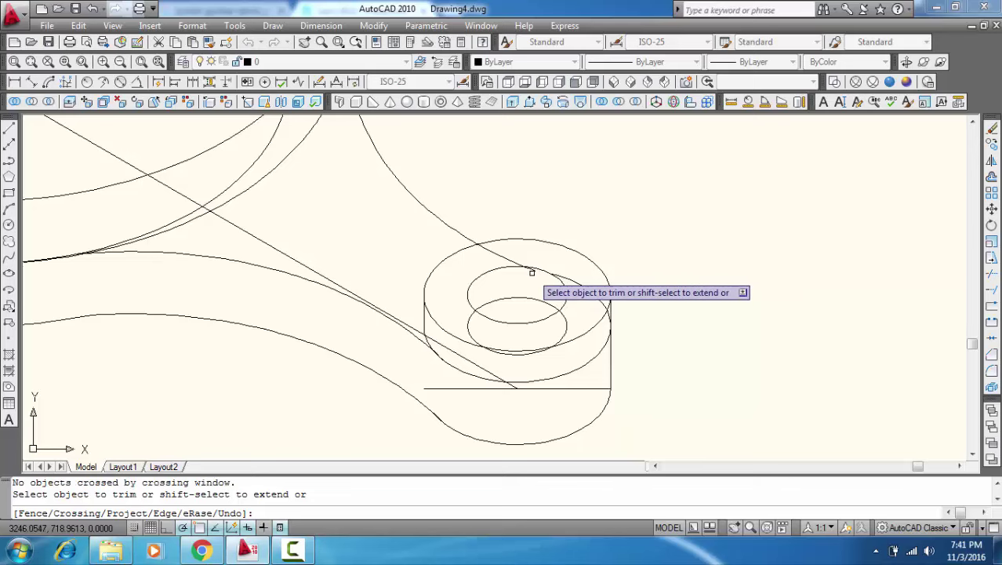
{"action": "left_click", "coordinate": [526, 265]}
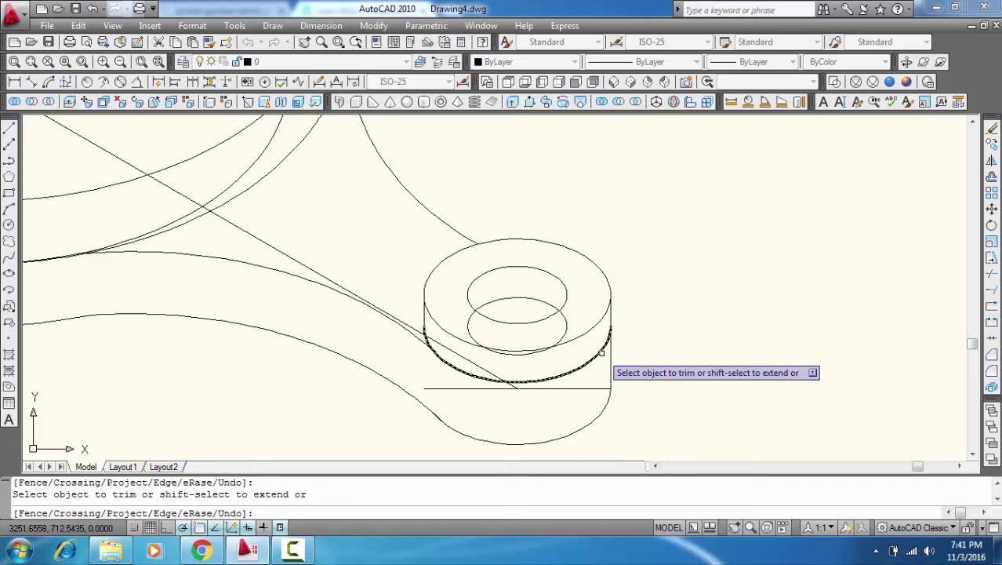
{"action": "left_click", "coordinate": [601, 353]}
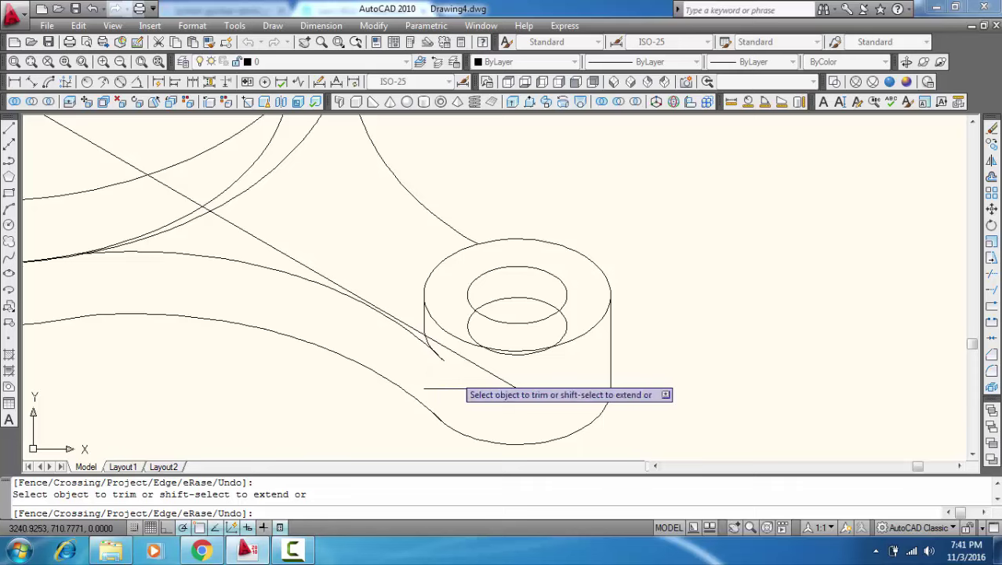
{"action": "key", "text": "Escape"}
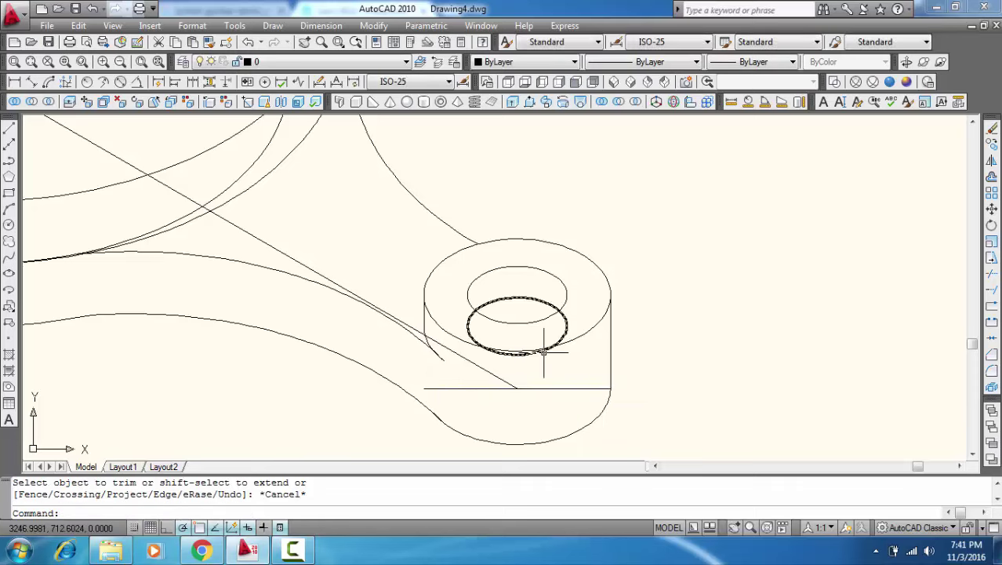
Step: Erase the hidden lower bore ellipse of the lower-right boss
{"action": "left_click", "coordinate": [543, 352]}
{"action": "key", "text": "Delete"}
{"action": "scroll", "coordinate": [537, 348], "scroll_direction": "down", "scroll_amount": 3}
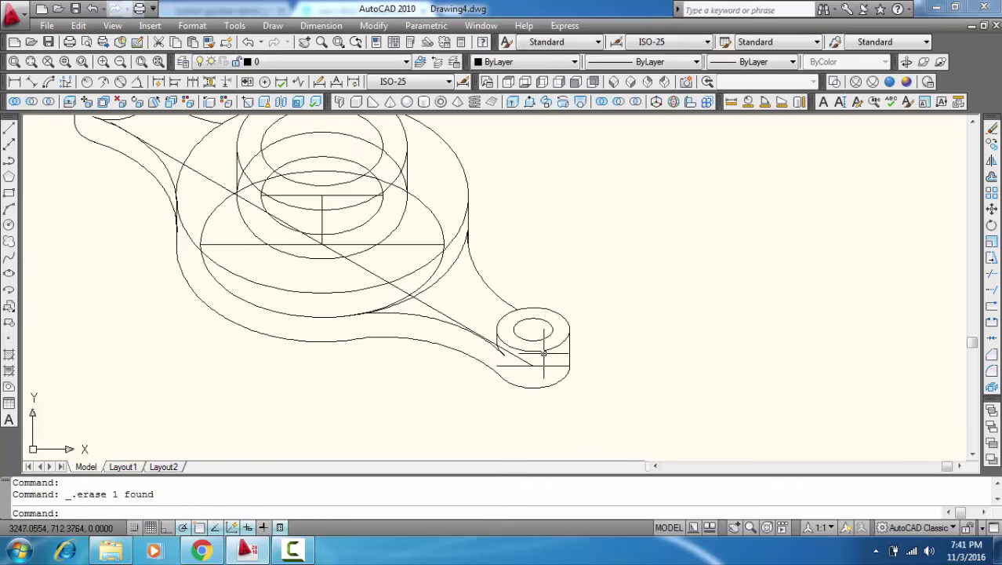
{"action": "scroll", "coordinate": [576, 389], "scroll_direction": "up", "scroll_amount": 1}
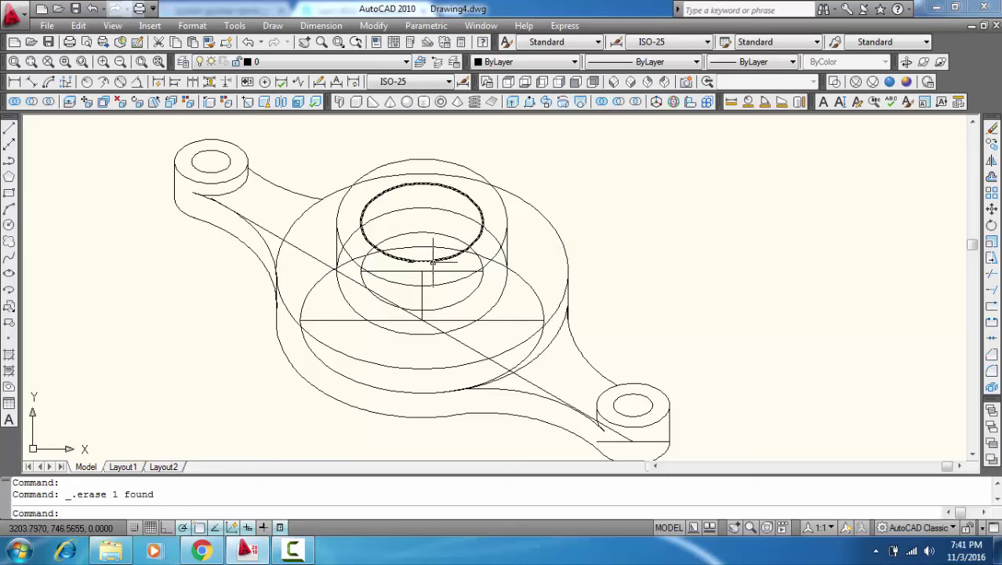
Step: Copy the hub's inner ellipse 5 units straight up
{"action": "left_click", "coordinate": [422, 259]}
{"action": "right_click", "coordinate": [422, 261]}
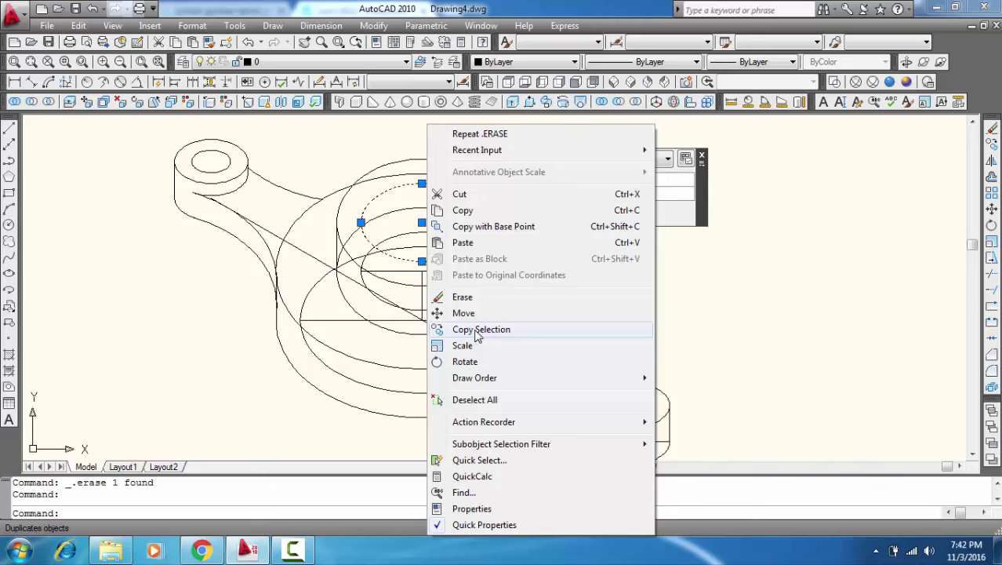
{"action": "left_click", "coordinate": [478, 330]}
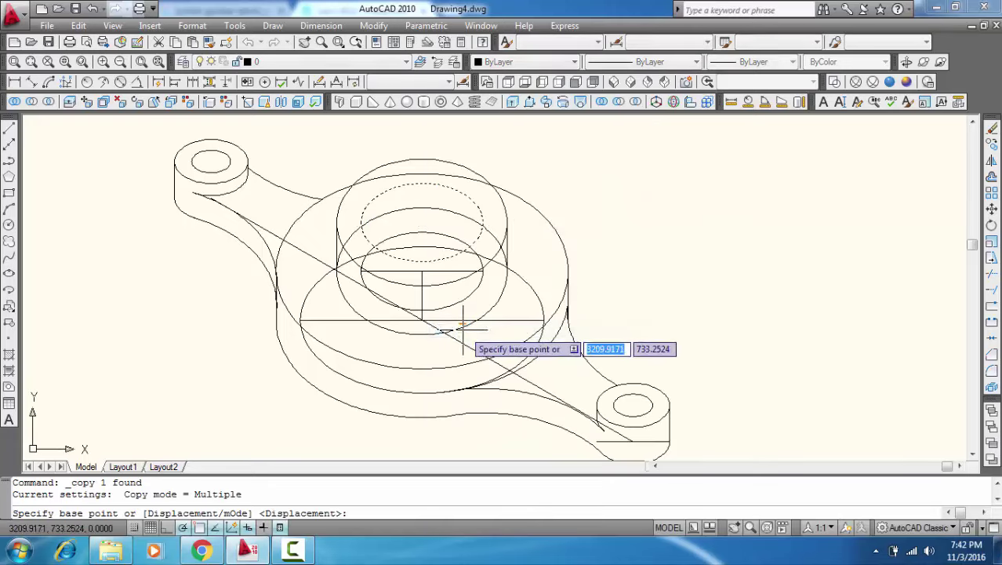
{"action": "left_click", "coordinate": [421, 320]}
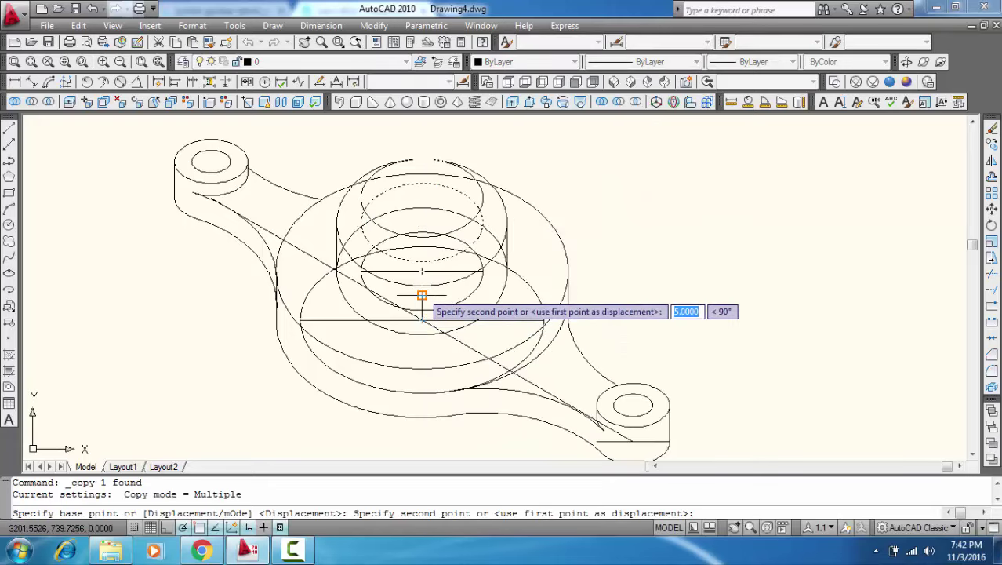
{"action": "left_click", "coordinate": [422, 295]}
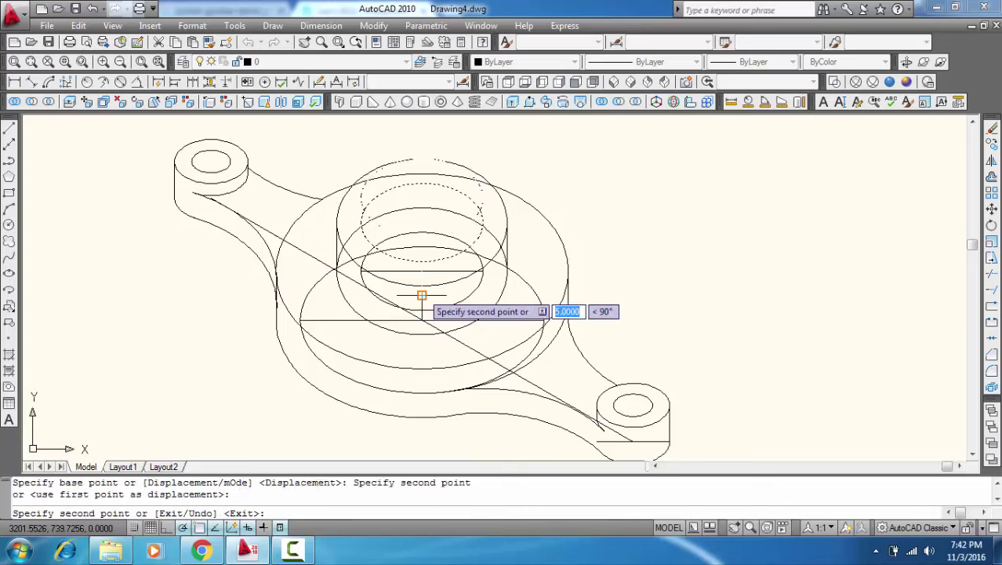
{"action": "key", "text": "Escape"}
Step: Copy the lug's small bore ellipse from its centre onto the hub's top centre
{"action": "left_click", "coordinate": [640, 391]}
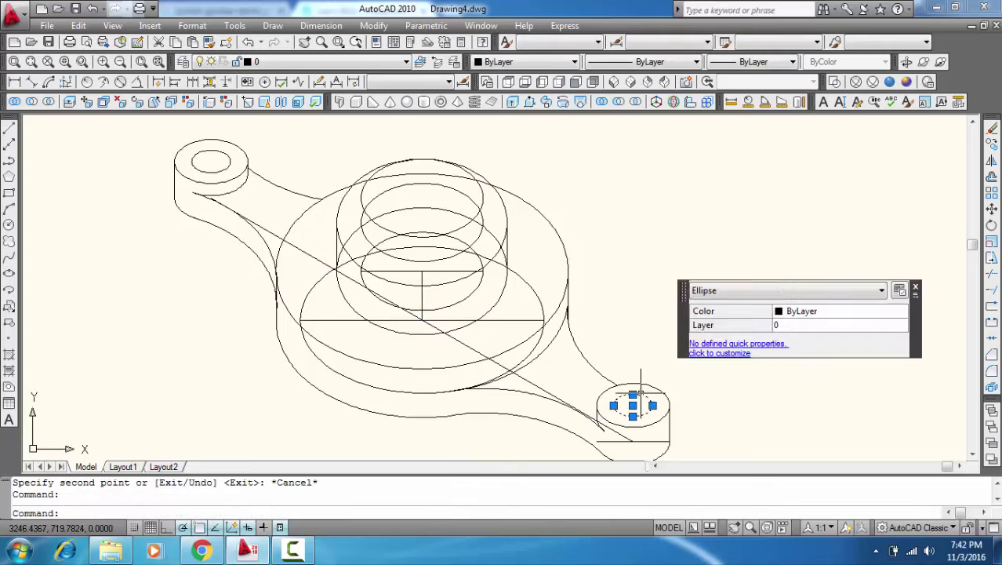
{"action": "right_click", "coordinate": [642, 392]}
{"action": "left_click", "coordinate": [693, 328]}
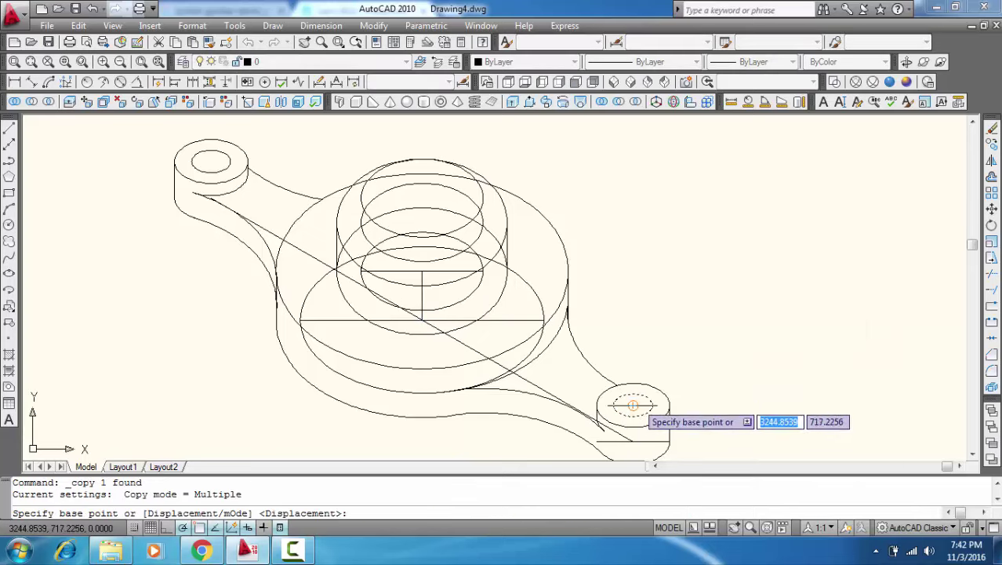
{"action": "left_click", "coordinate": [632, 405]}
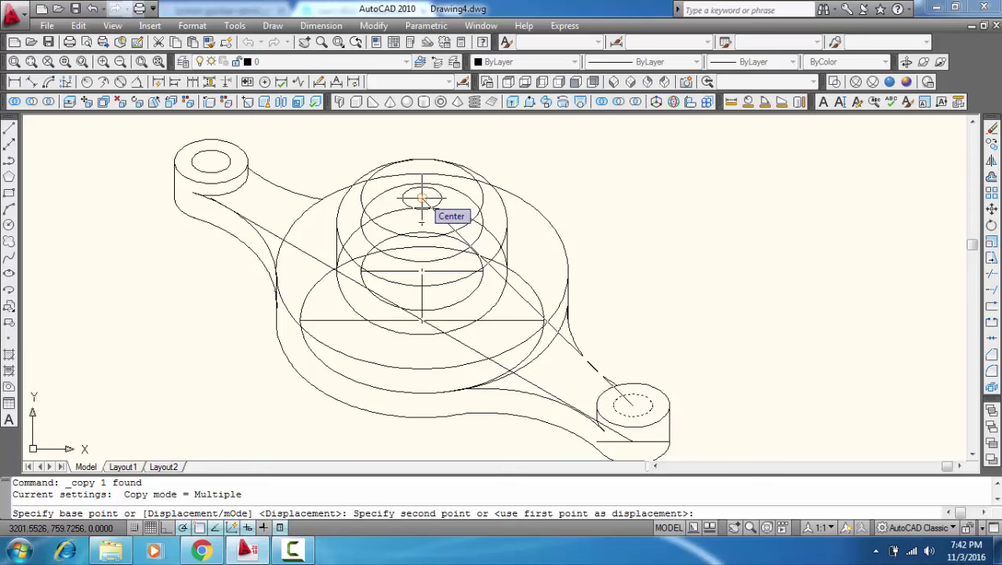
{"action": "left_click", "coordinate": [422, 198]}
{"action": "key", "text": "Escape"}
{"action": "scroll", "coordinate": [427, 262], "scroll_direction": "up", "scroll_amount": 1}
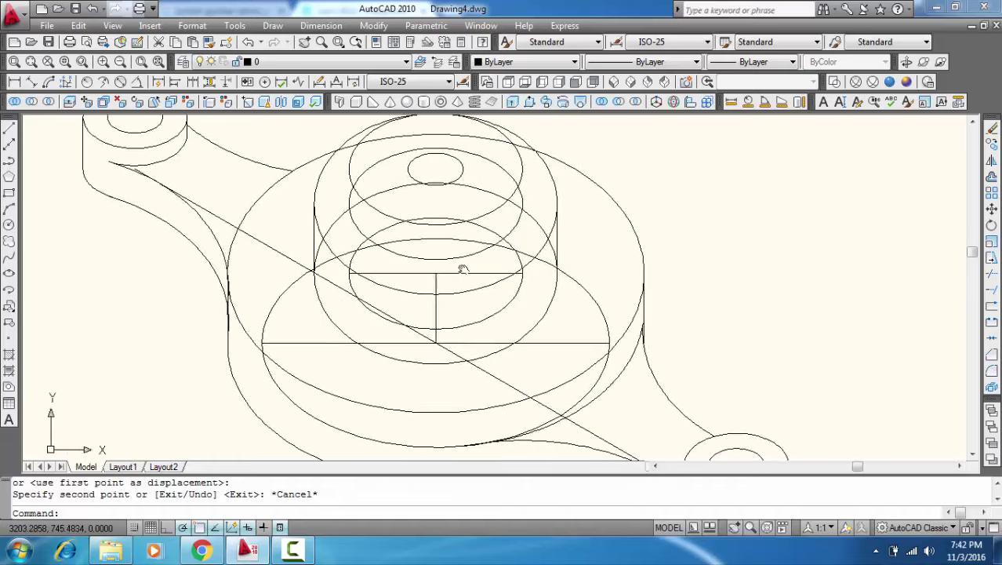
{"action": "middle_click_drag", "start_coordinate": [462, 269], "coordinate": [531, 269]}
{"action": "scroll", "coordinate": [517, 267], "scroll_direction": "down", "scroll_amount": 2}
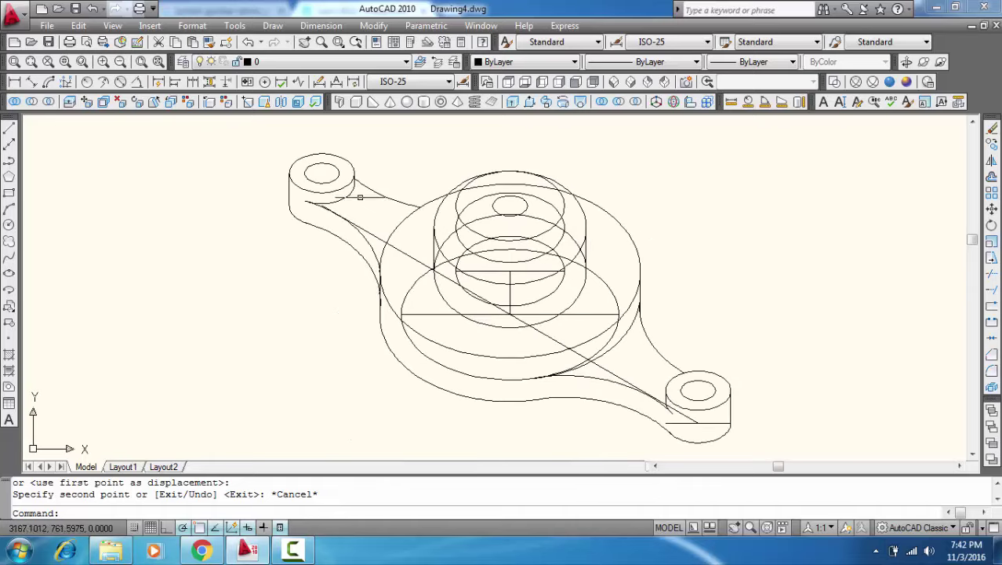
Step: Window-select all 44 objects of the bracket and copy them to the upper right of the original
{"action": "left_click", "coordinate": [272, 138]}
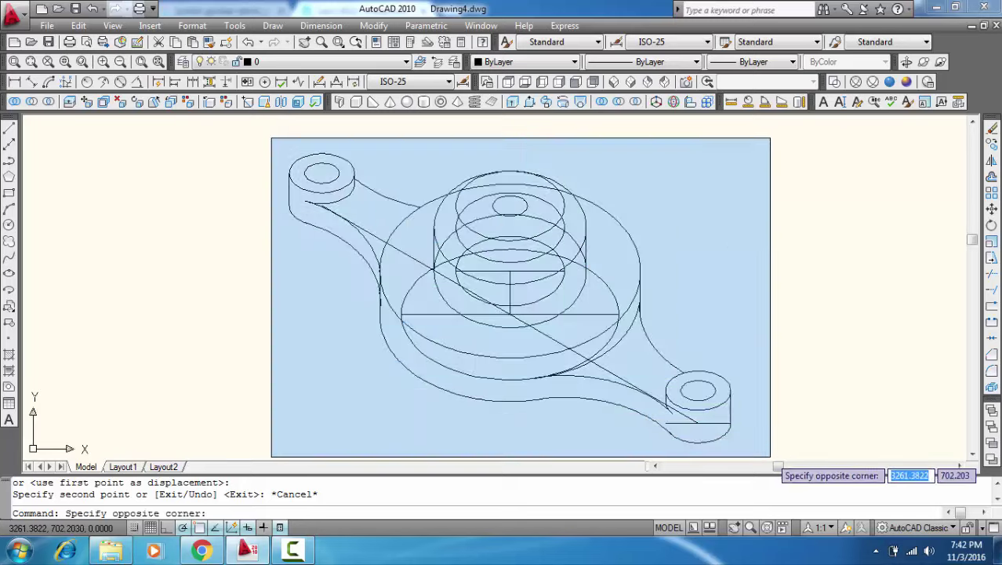
{"action": "left_click", "coordinate": [770, 457]}
{"action": "right_click", "coordinate": [262, 346]}
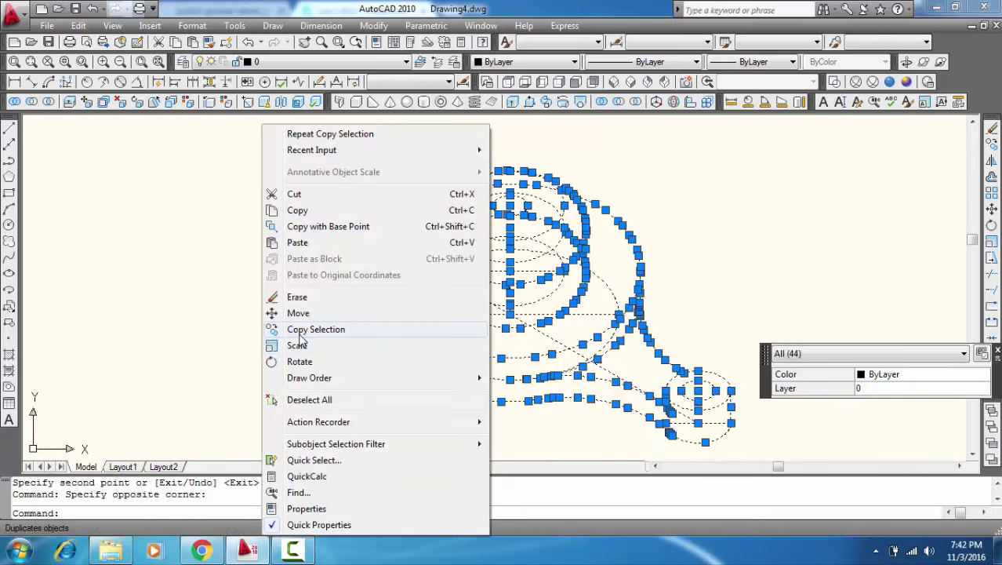
{"action": "left_click", "coordinate": [299, 333]}
{"action": "left_click", "coordinate": [296, 338]}
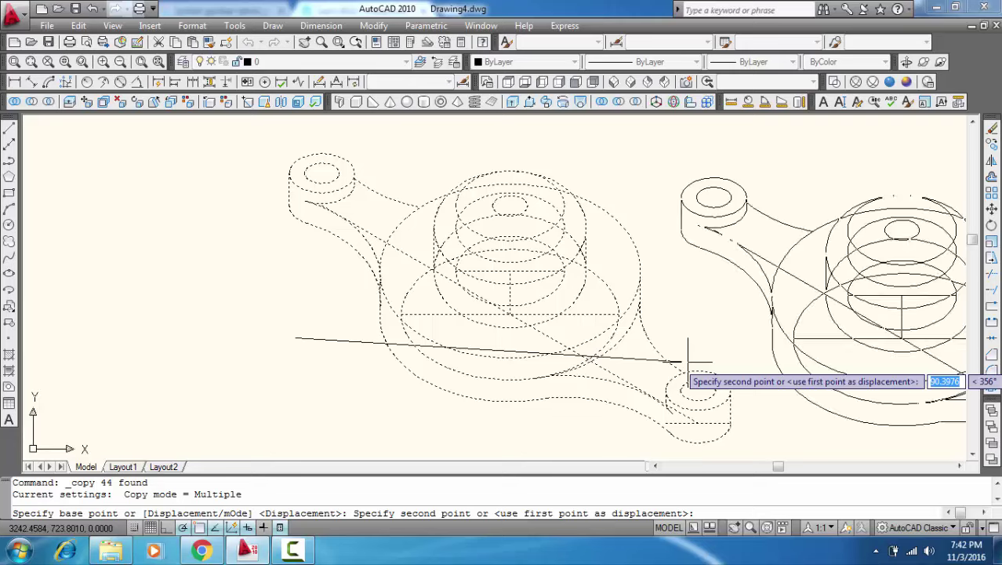
{"action": "scroll", "coordinate": [691, 362], "scroll_direction": "down", "scroll_amount": 2}
{"action": "middle_click_drag", "start_coordinate": [693, 366], "coordinate": [488, 366]}
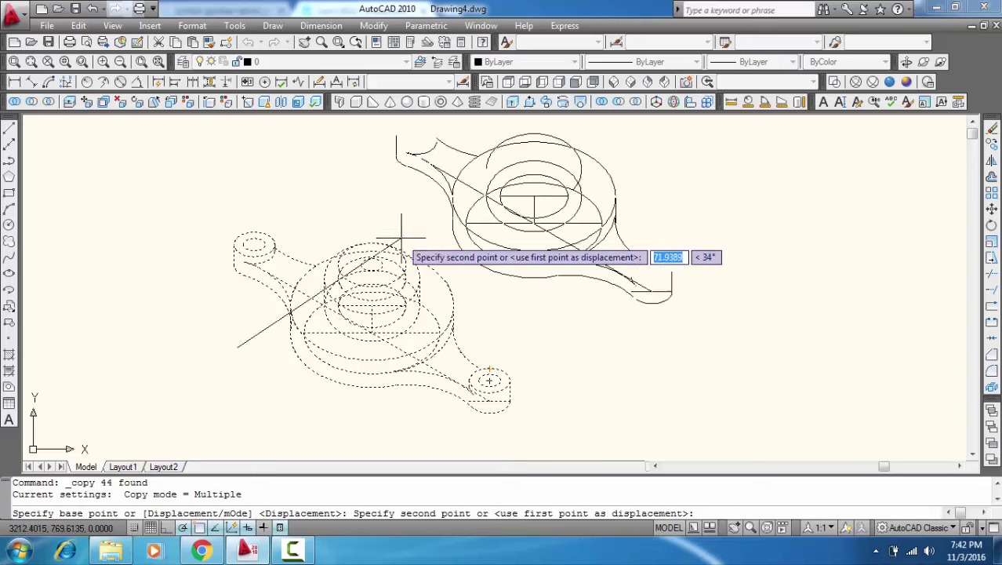
{"action": "left_click", "coordinate": [614, 325]}
{"action": "key", "text": "Escape"}
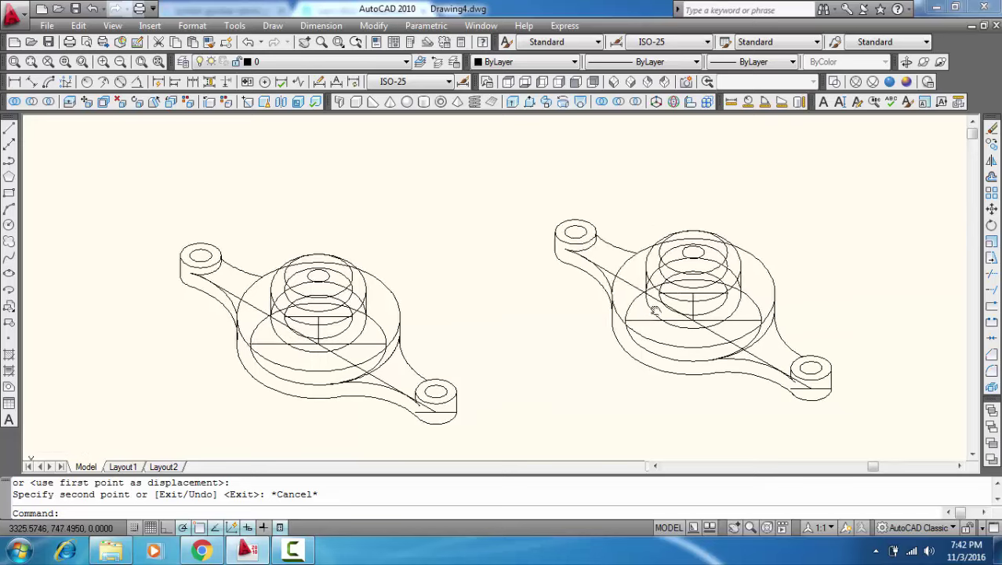
{"action": "middle_click_drag", "start_coordinate": [712, 294], "coordinate": [449, 259]}
Step: With all objects as cutting edges, cut off the large arc's segment hidden behind the hub ellipses
{"action": "scroll", "coordinate": [452, 257], "scroll_direction": "up", "scroll_amount": 3}
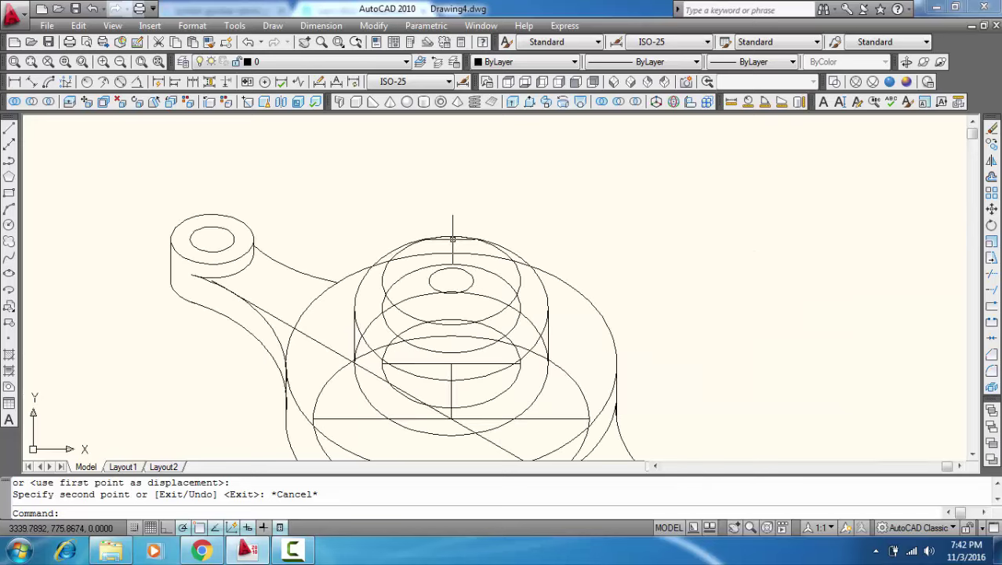
{"action": "type", "text": "tr"}
{"action": "key", "text": "Return"}
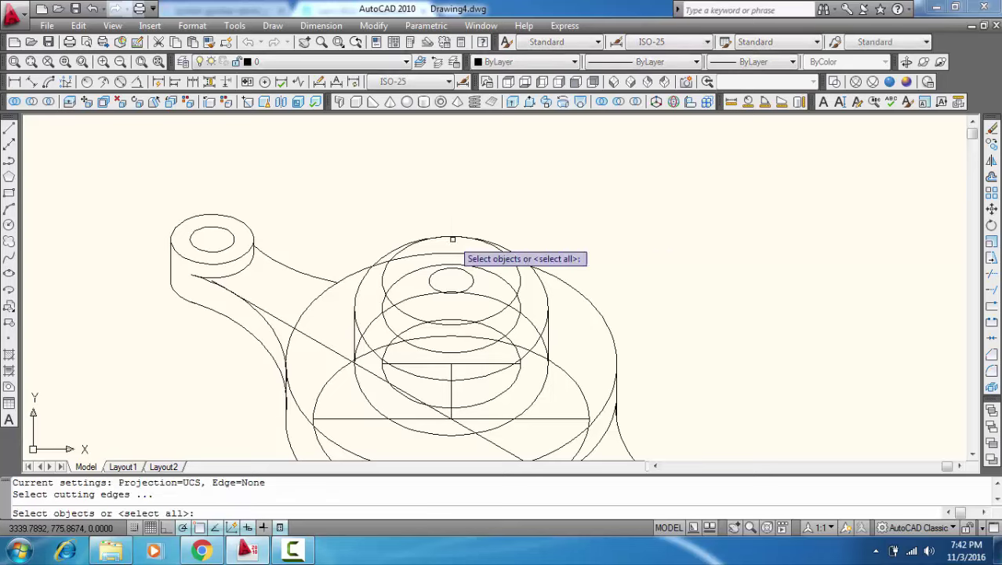
{"action": "key", "text": "Return"}
{"action": "scroll", "coordinate": [447, 253], "scroll_direction": "up", "scroll_amount": 3}
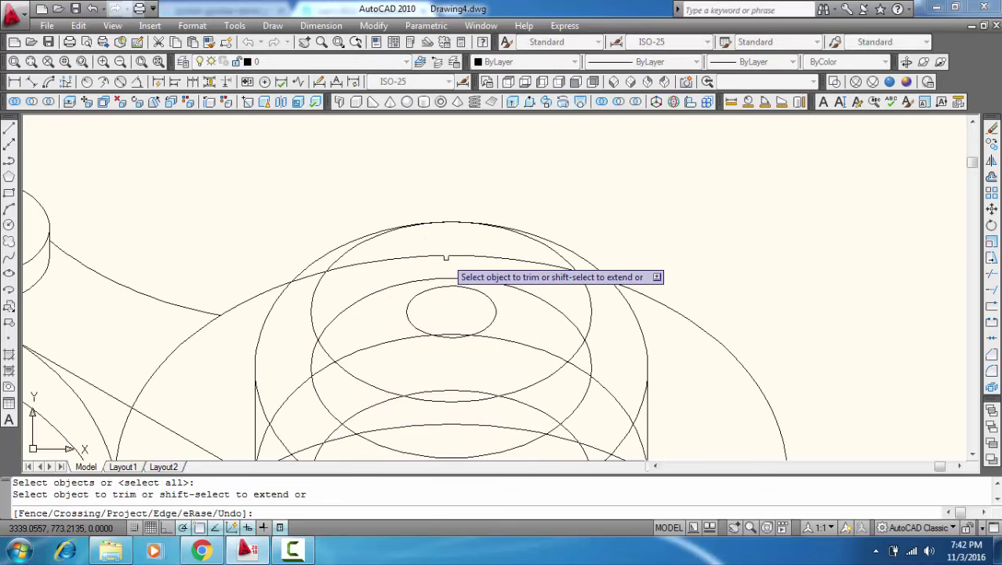
{"action": "left_click", "coordinate": [444, 258]}
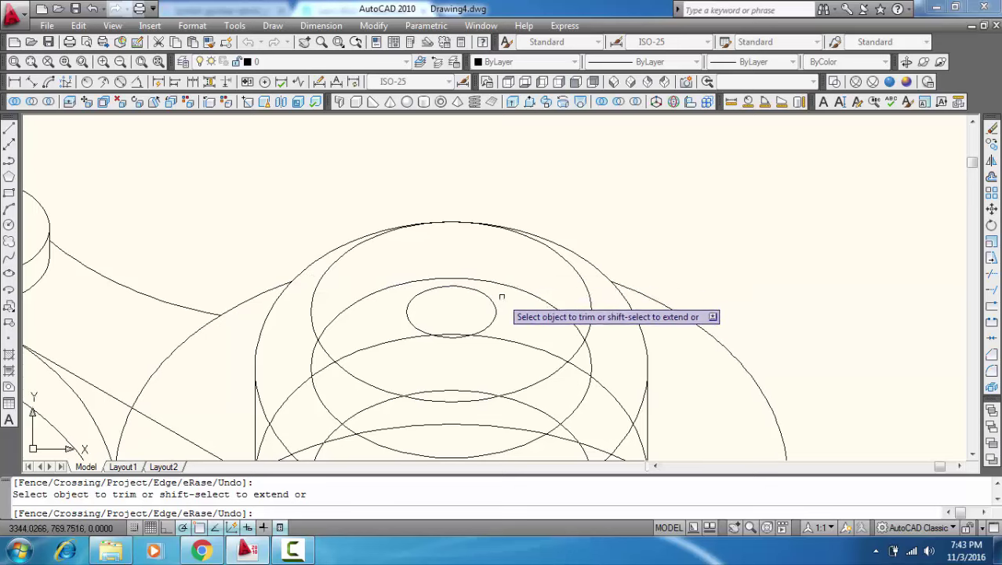
{"action": "scroll", "coordinate": [504, 294], "scroll_direction": "down", "scroll_amount": 2}
{"action": "mouse_move", "coordinate": [503, 296]}
{"action": "middle_mouse_down"}
{"action": "mouse_move", "coordinate": [532, 225]}
{"action": "mouse_move", "coordinate": [559, 204]}
{"action": "middle_mouse_up"}
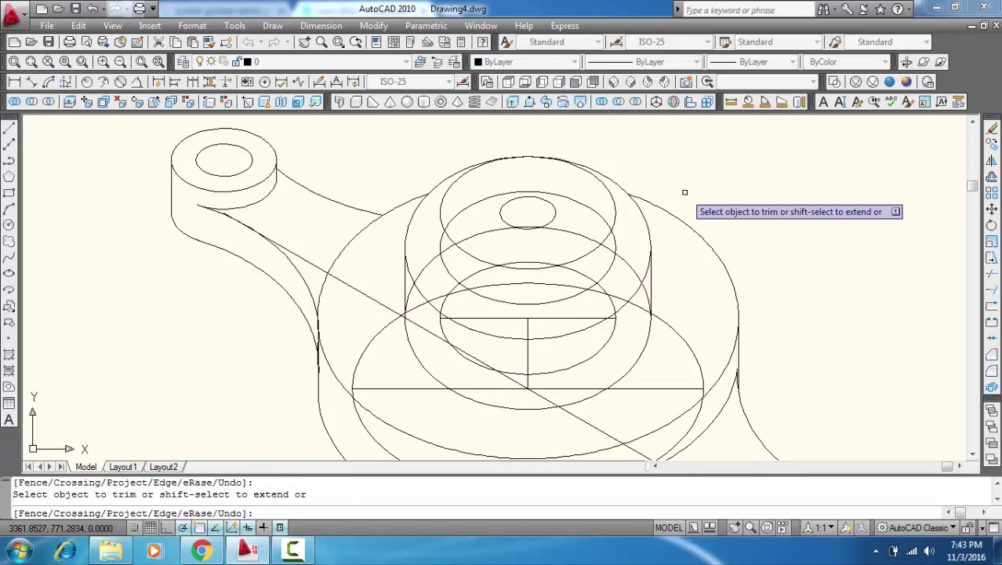
{"action": "key", "text": "Escape"}
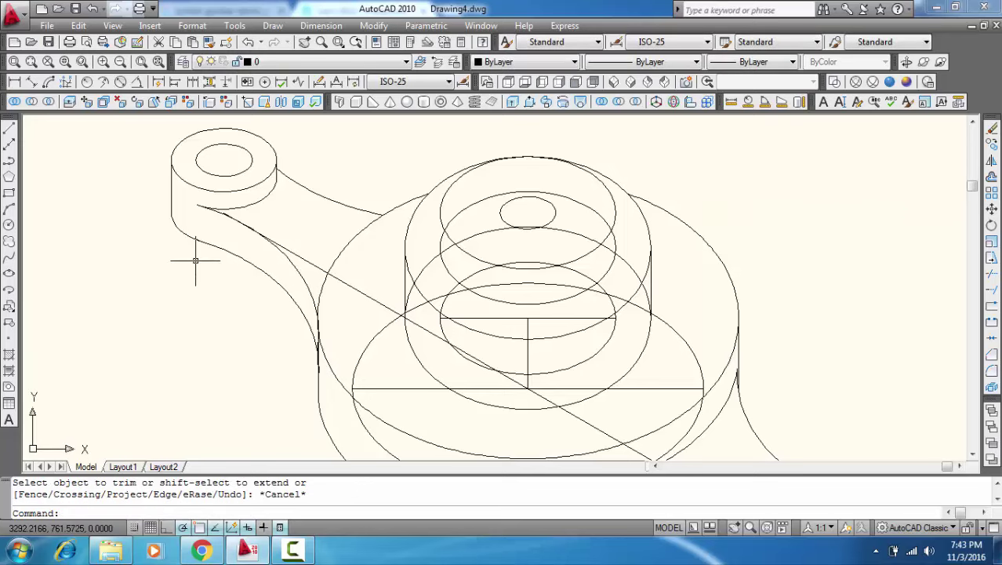
{"action": "type", "text": "l"}
Step: Extend the diagonal rib line down to the right boss's lower arc
{"action": "key", "text": "Return"}
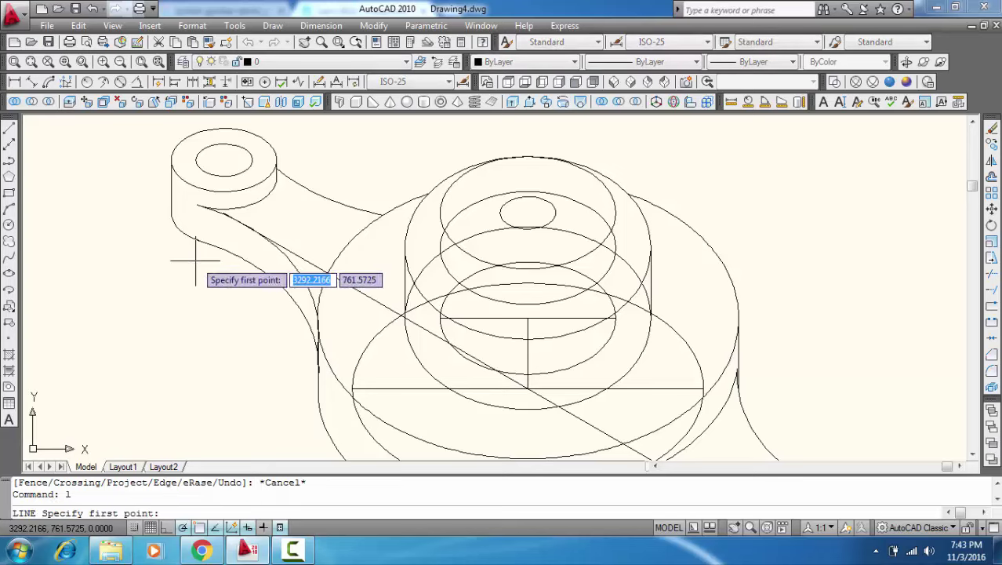
{"action": "scroll", "coordinate": [264, 224], "scroll_direction": "down", "scroll_amount": 3}
{"action": "scroll", "coordinate": [617, 418], "scroll_direction": "up", "scroll_amount": 4}
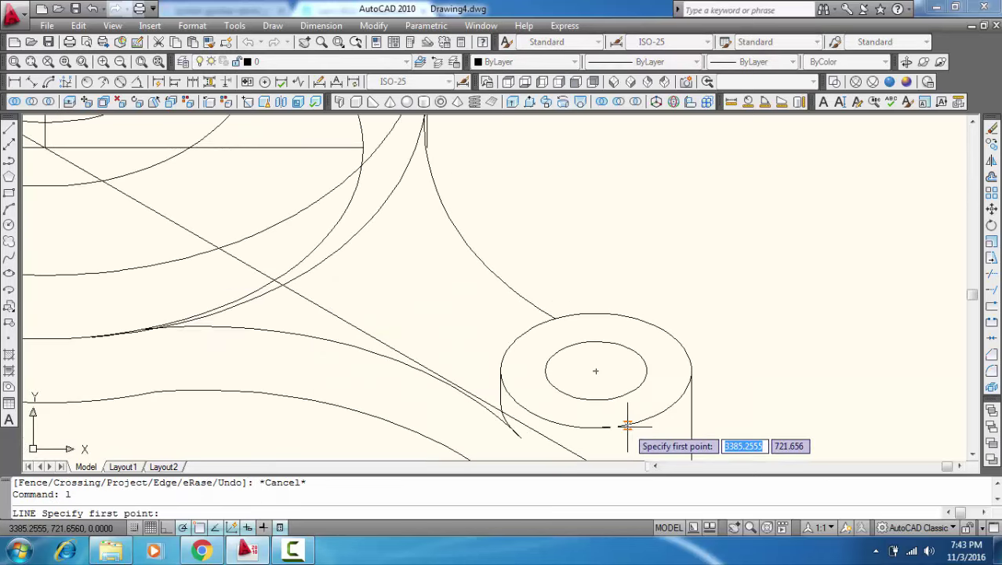
{"action": "scroll", "coordinate": [615, 374], "scroll_direction": "up", "scroll_amount": 1}
{"action": "scroll", "coordinate": [616, 348], "scroll_direction": "down", "scroll_amount": 1}
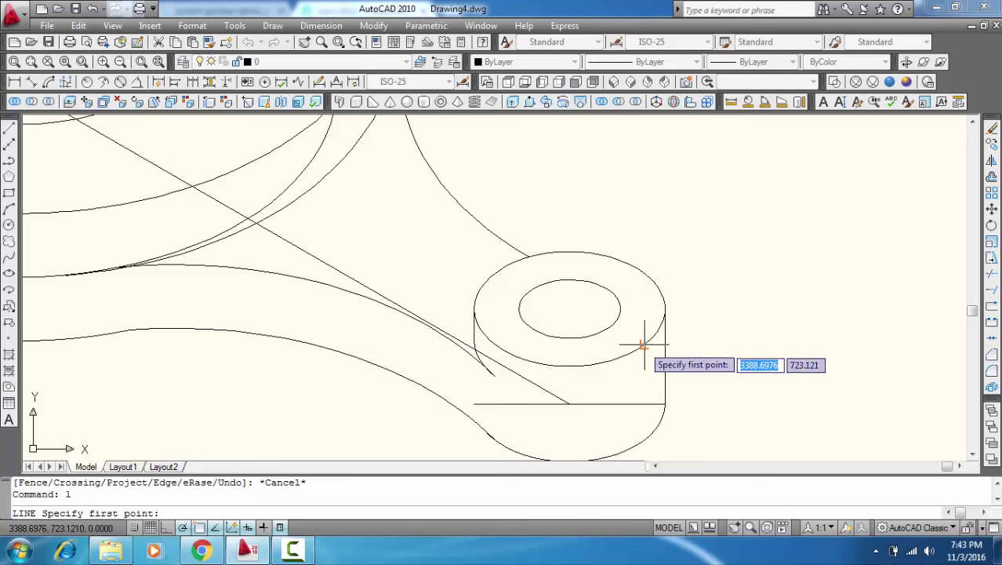
{"action": "key", "text": "Escape"}
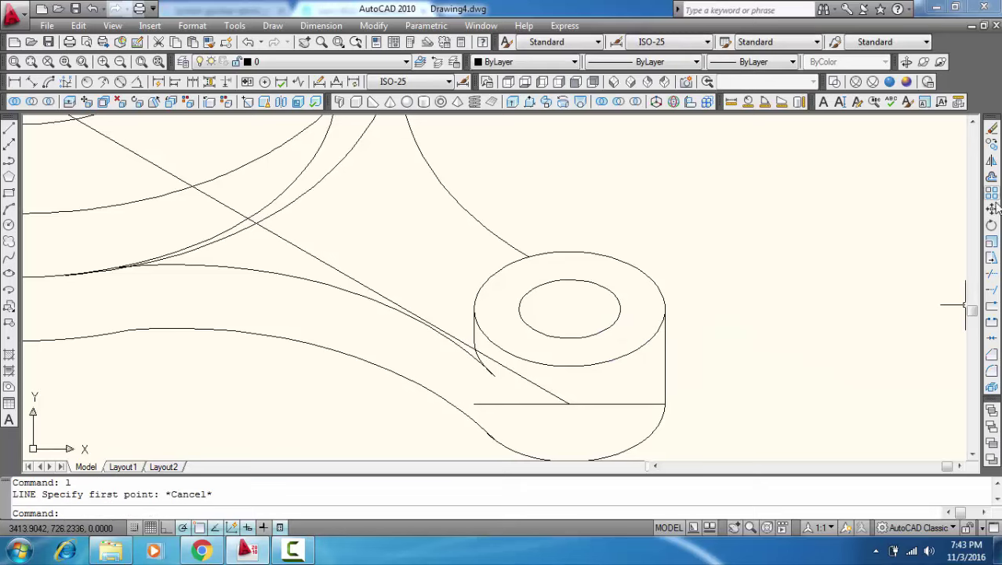
{"action": "left_click", "coordinate": [992, 291]}
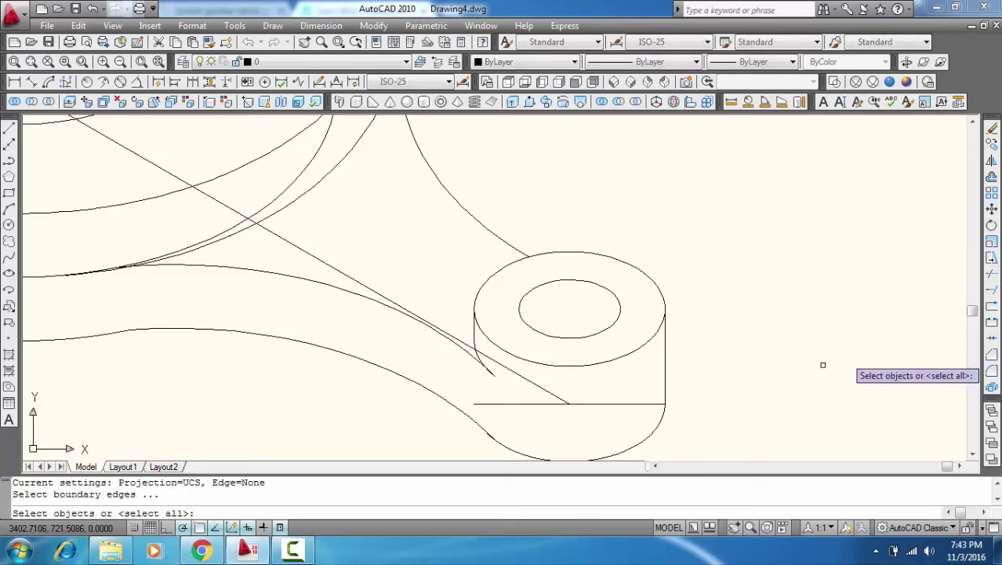
{"action": "left_click", "coordinate": [650, 435]}
{"action": "key", "text": "Return"}
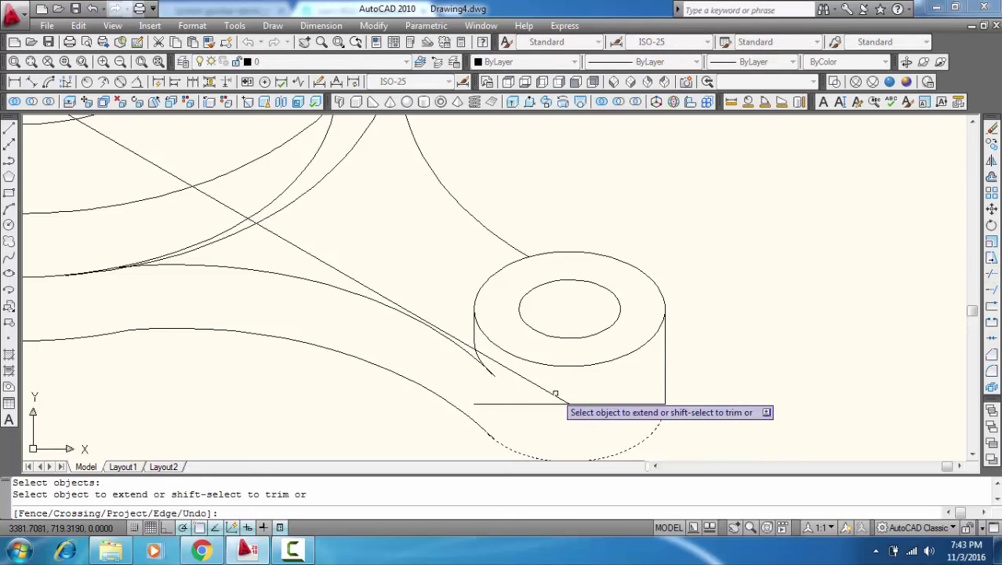
{"action": "left_click", "coordinate": [549, 393]}
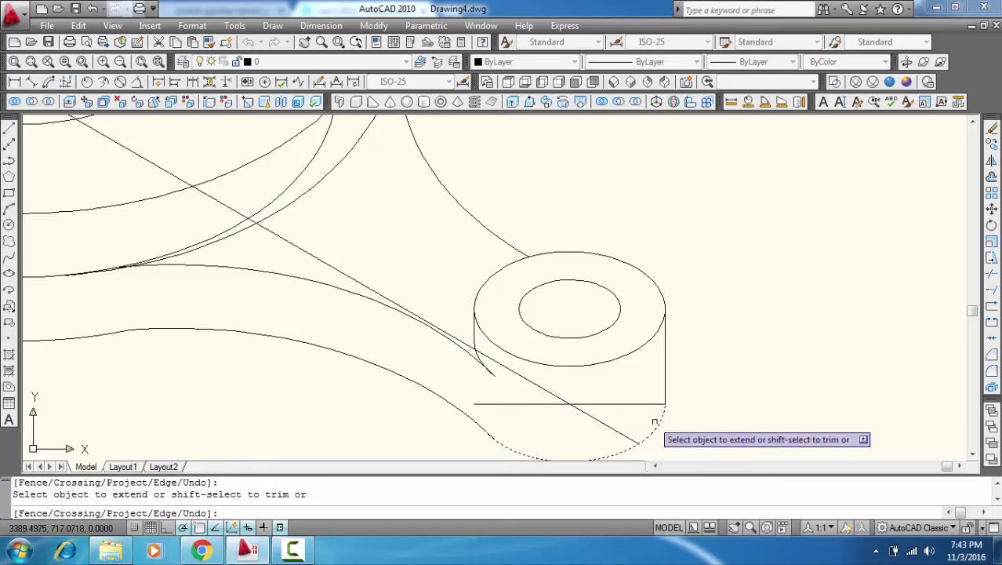
{"action": "key", "text": "Return"}
Step: Try extending the diagonal line to the left boss's top ellipse, then cancel
{"action": "scroll", "coordinate": [682, 419], "scroll_direction": "down", "scroll_amount": 4}
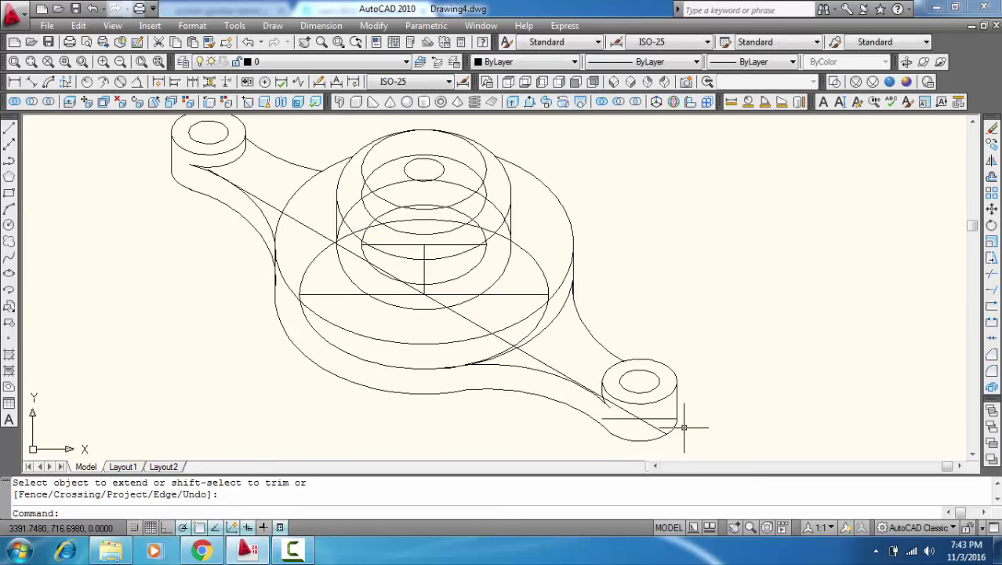
{"action": "key", "text": "Return"}
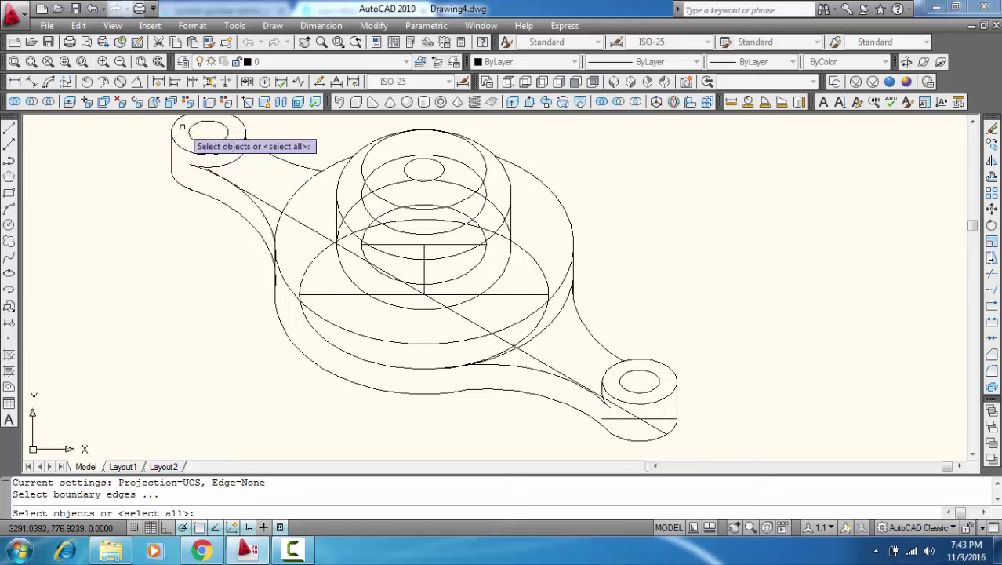
{"action": "left_click", "coordinate": [176, 122]}
{"action": "key", "text": "Return"}
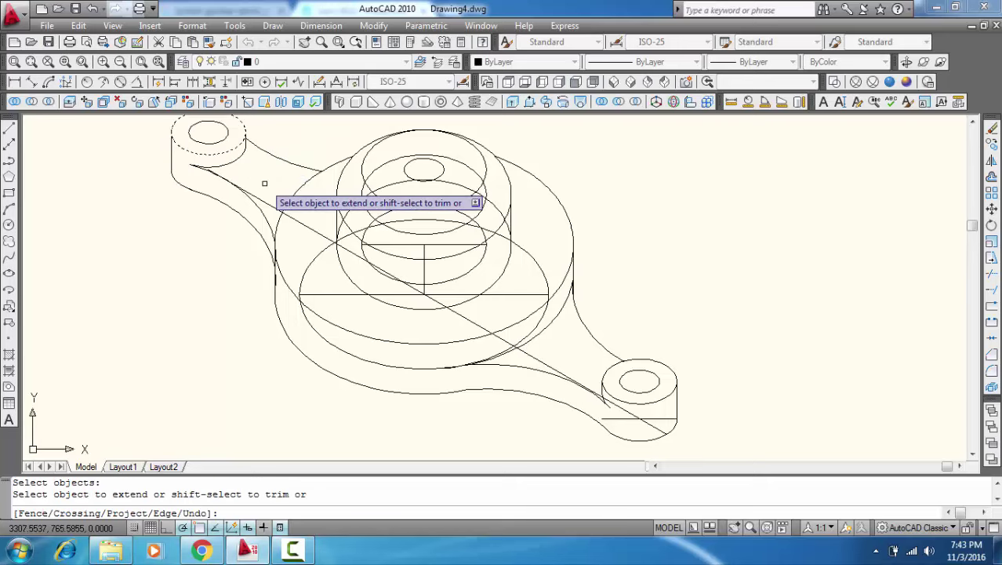
{"action": "left_click", "coordinate": [261, 199]}
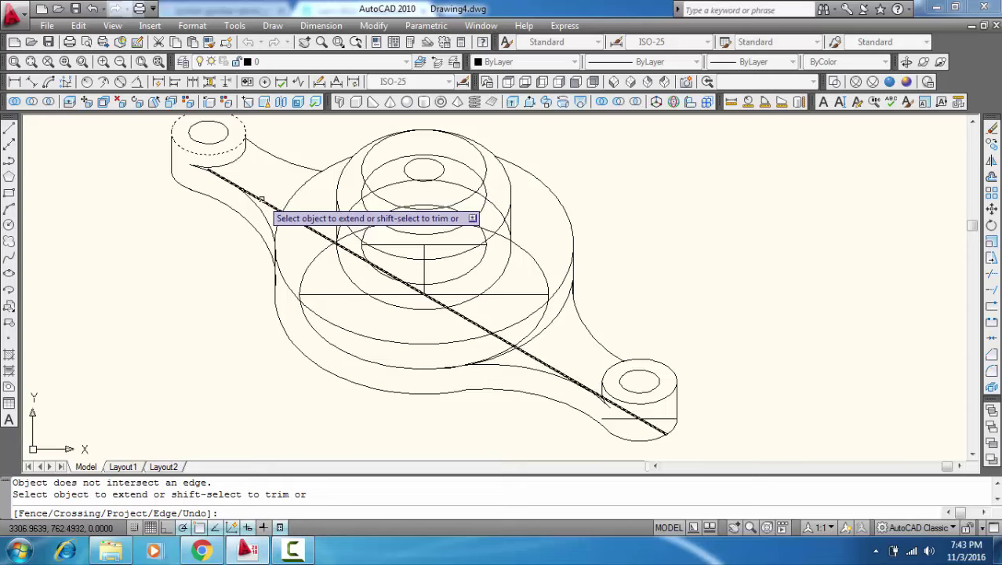
{"action": "key", "text": "Escape"}
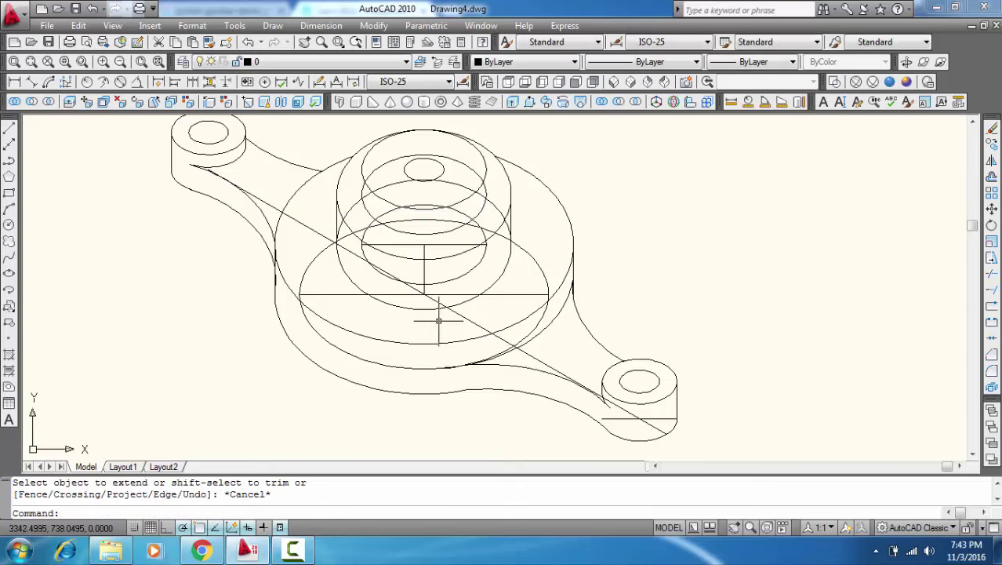
{"action": "left_click", "coordinate": [659, 430]}
{"action": "right_click", "coordinate": [660, 431]}
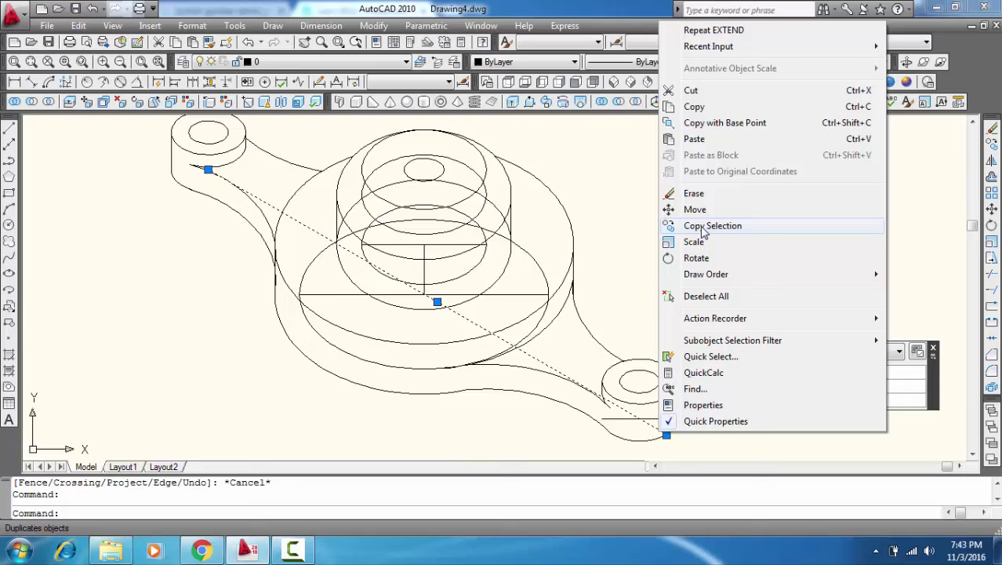
{"action": "key", "text": "Escape"}
{"action": "key", "text": "Escape"}
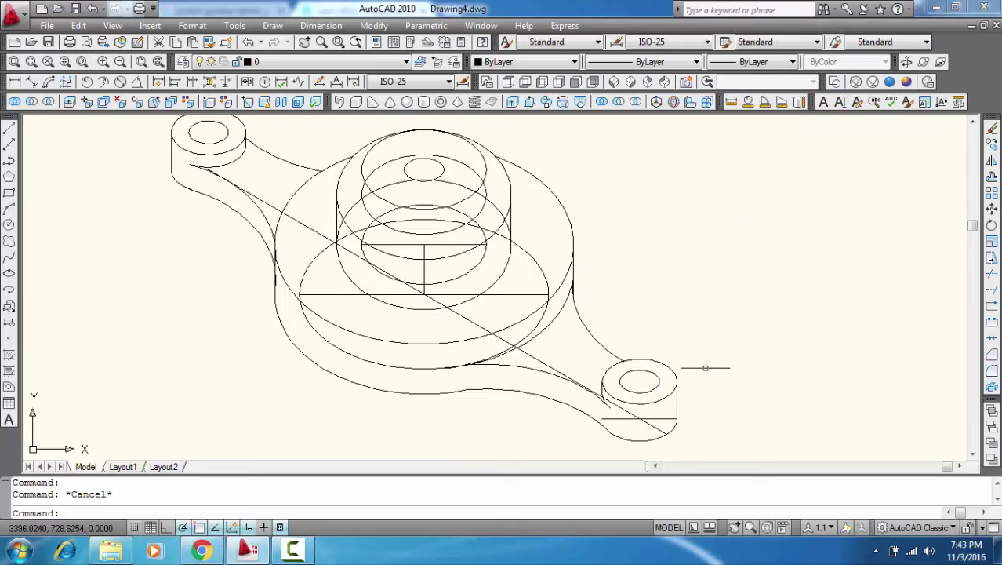
Step: Draw a vertical edge up from the right boss's bottom and trim its excess above the boss
{"action": "key", "text": "Return"}
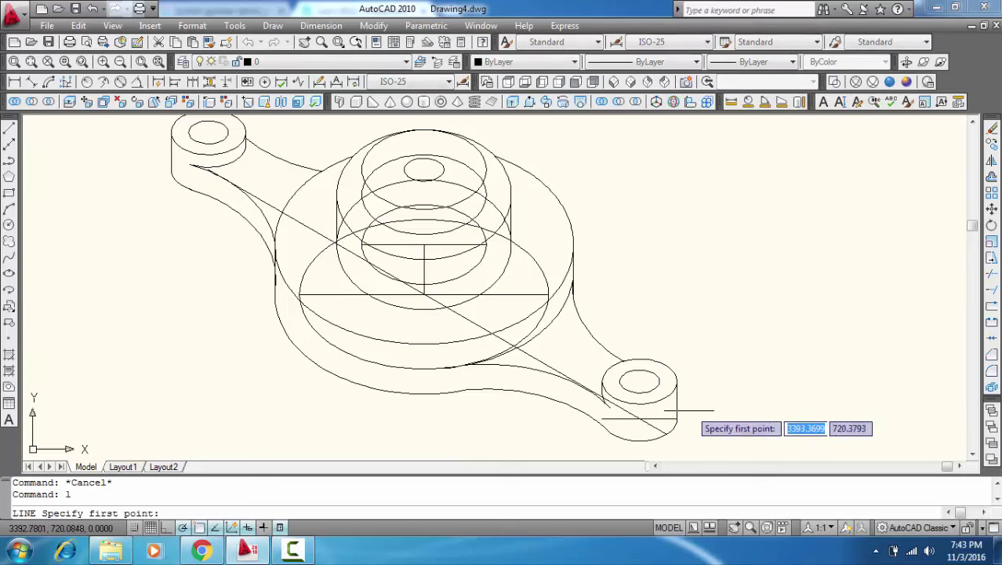
{"action": "left_click", "coordinate": [668, 431]}
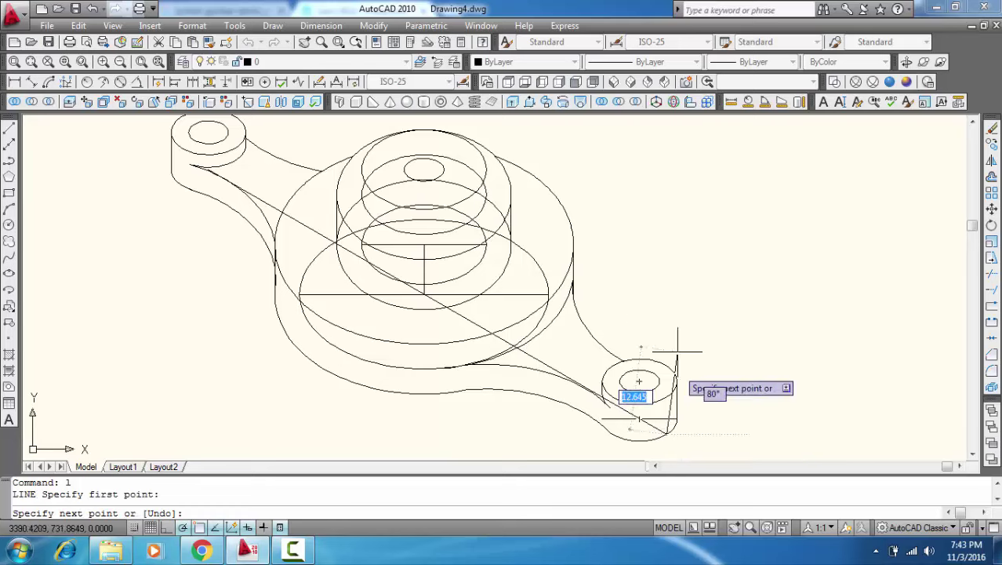
{"action": "left_click", "coordinate": [666, 266]}
{"action": "key", "text": "Escape"}
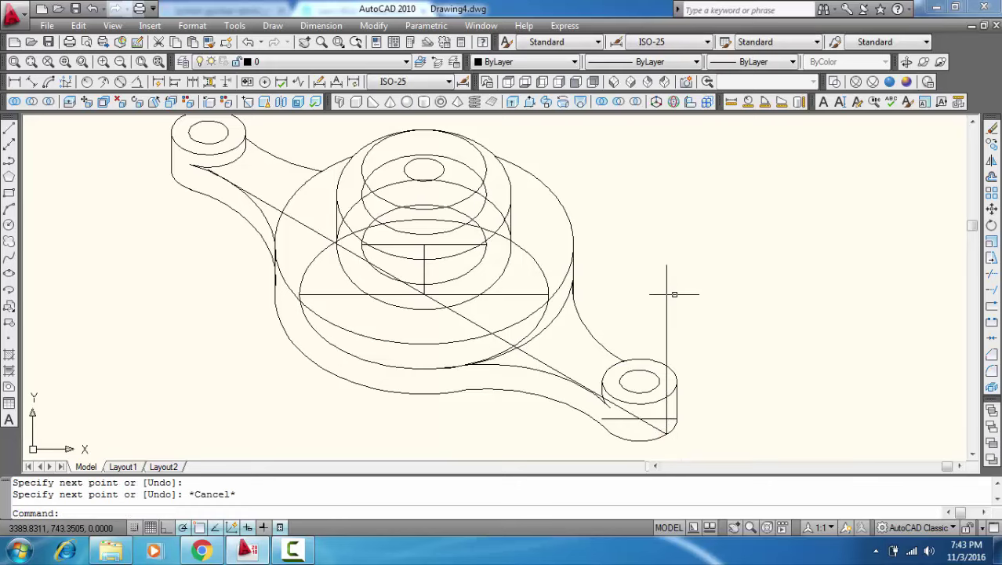
{"action": "type", "text": "tr"}
{"action": "key", "text": "Return"}
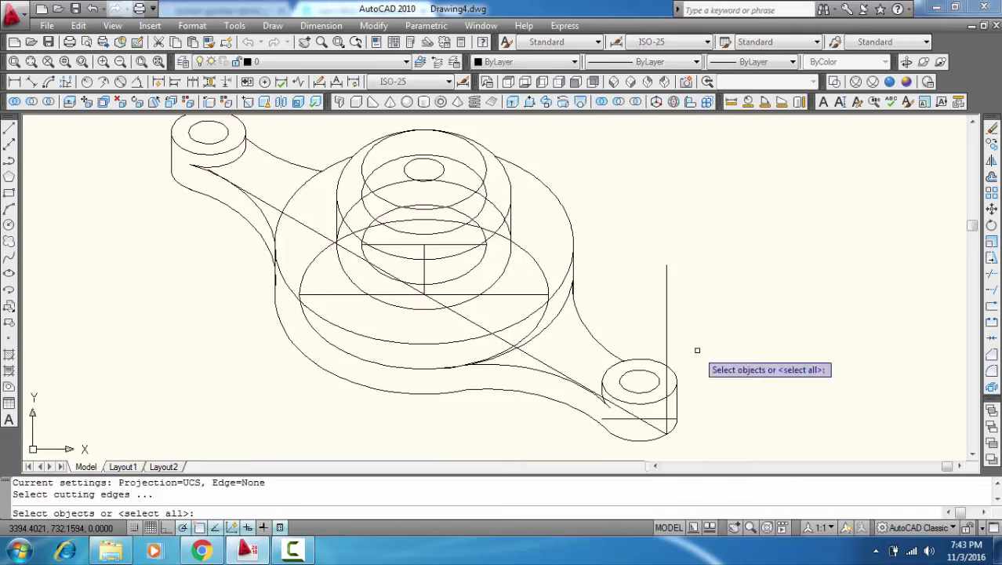
{"action": "key", "text": "Return"}
{"action": "left_click", "coordinate": [673, 338]}
{"action": "left_click", "coordinate": [678, 350]}
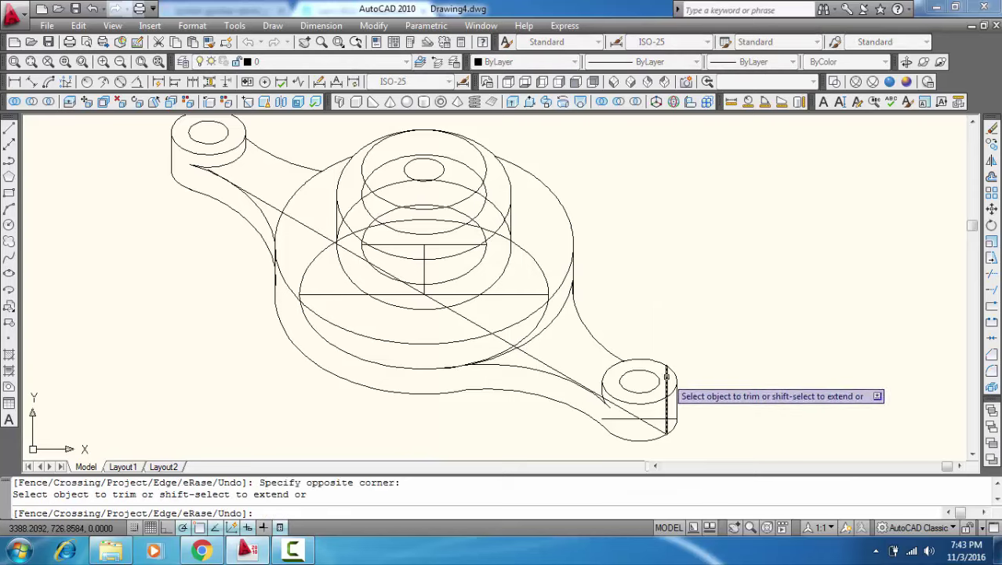
{"action": "key", "text": "Escape"}
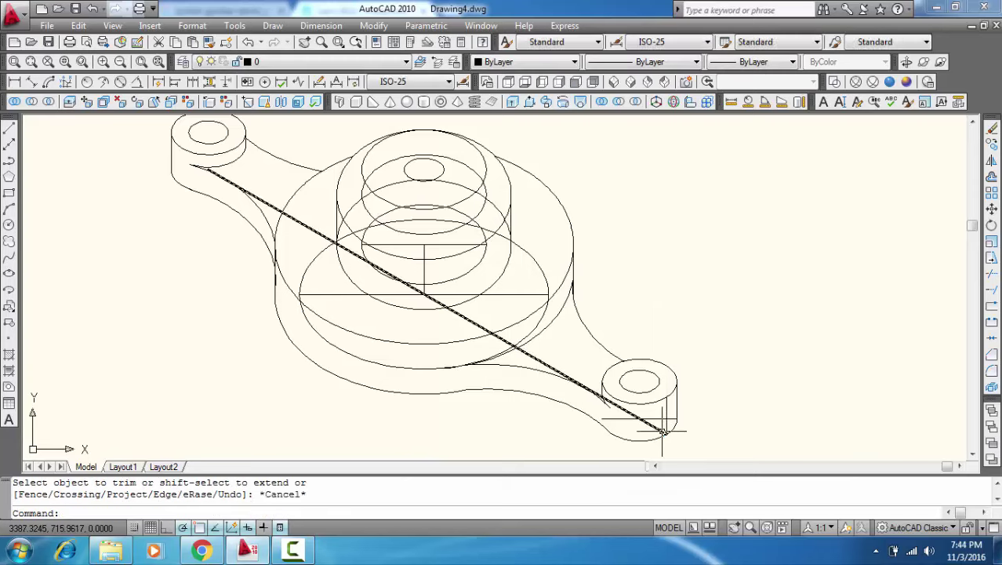
Step: Copy the diagonal rib line from its lower end up to the vertical edge's top
{"action": "left_click", "coordinate": [662, 431]}
{"action": "right_click", "coordinate": [663, 431]}
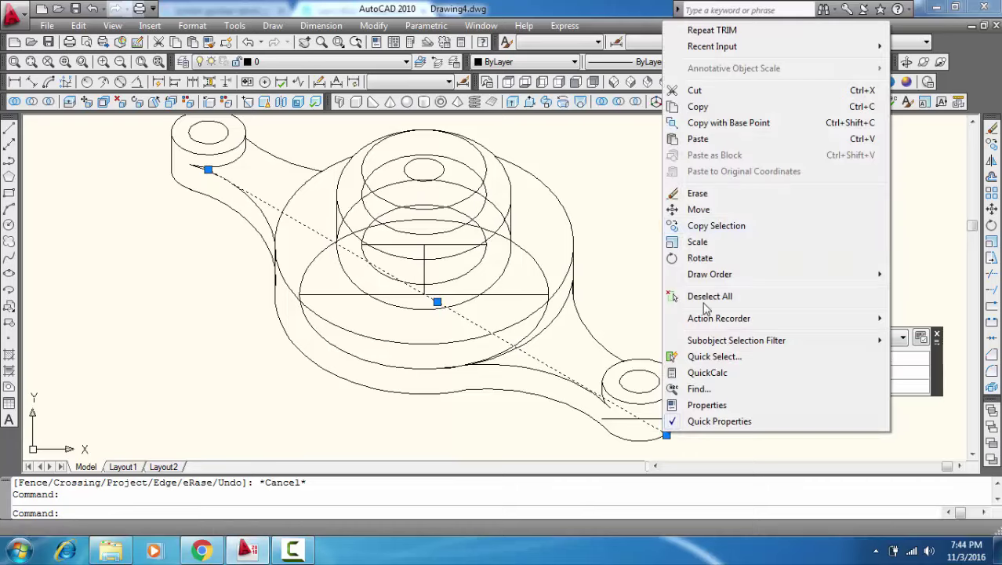
{"action": "left_click", "coordinate": [703, 226]}
{"action": "left_click", "coordinate": [665, 434]}
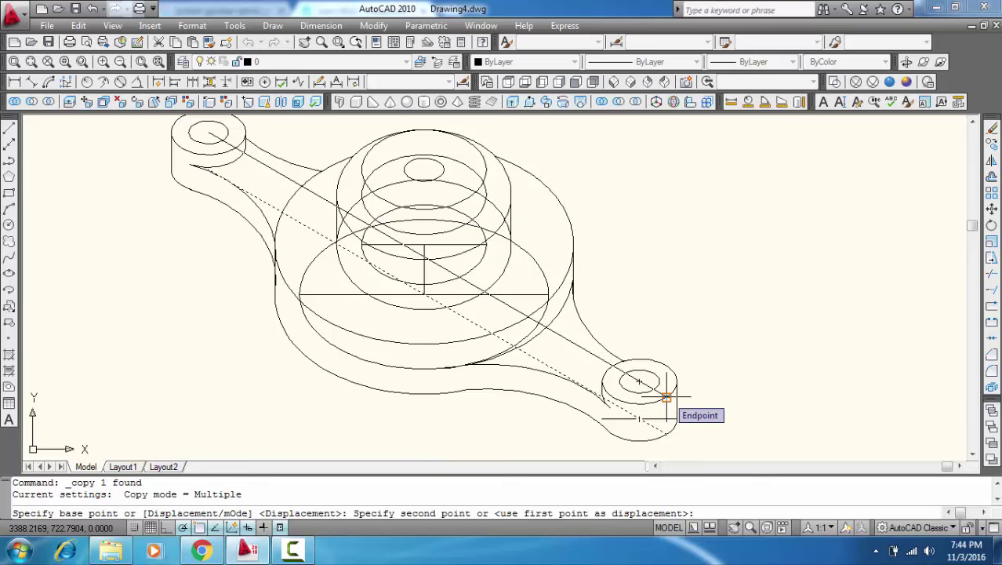
{"action": "left_click", "coordinate": [666, 396]}
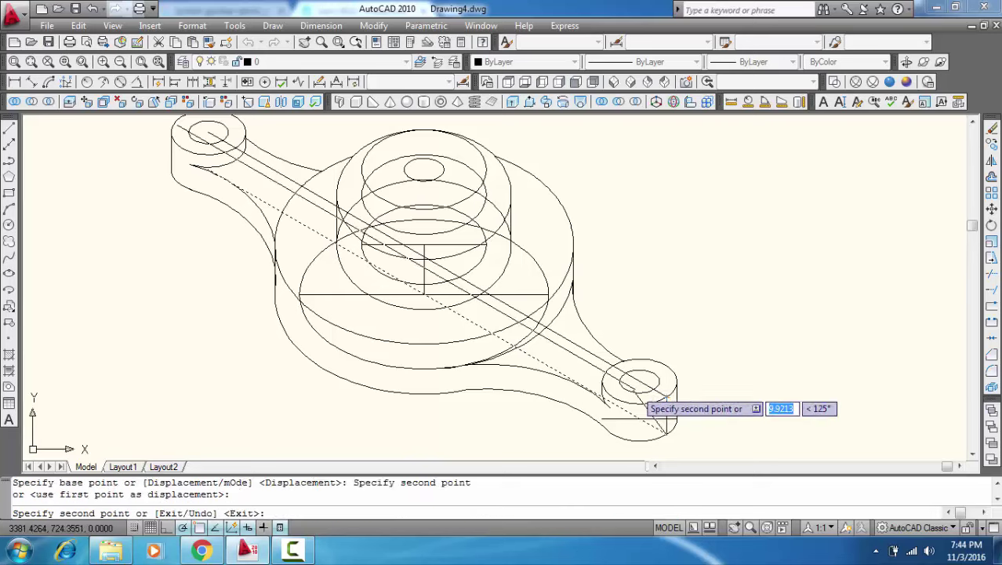
{"action": "key", "text": "Escape"}
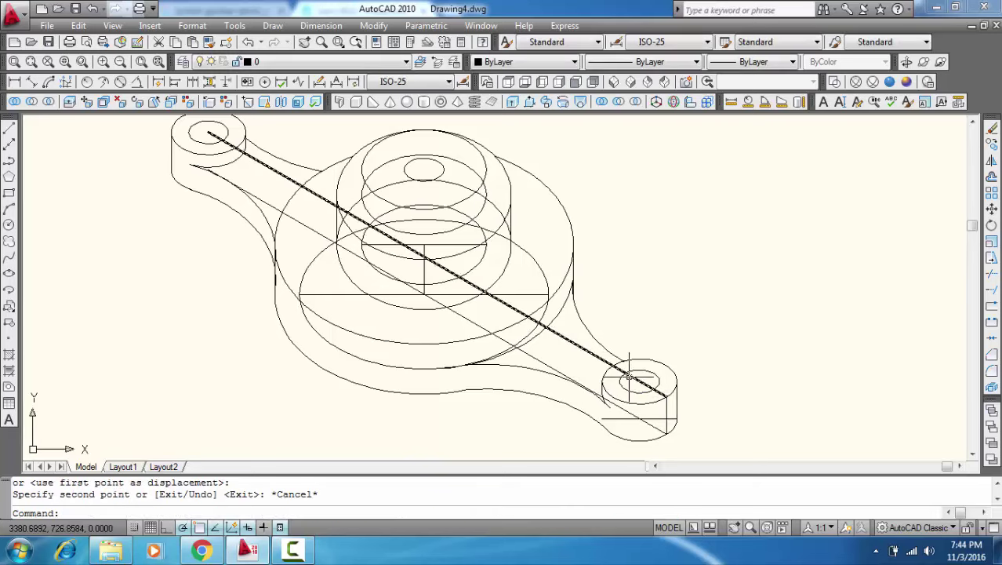
{"action": "scroll", "coordinate": [629, 380], "scroll_direction": "up", "scroll_amount": 5}
{"action": "left_click", "coordinate": [643, 359]}
{"action": "scroll", "coordinate": [650, 387], "scroll_direction": "up", "scroll_amount": 4}
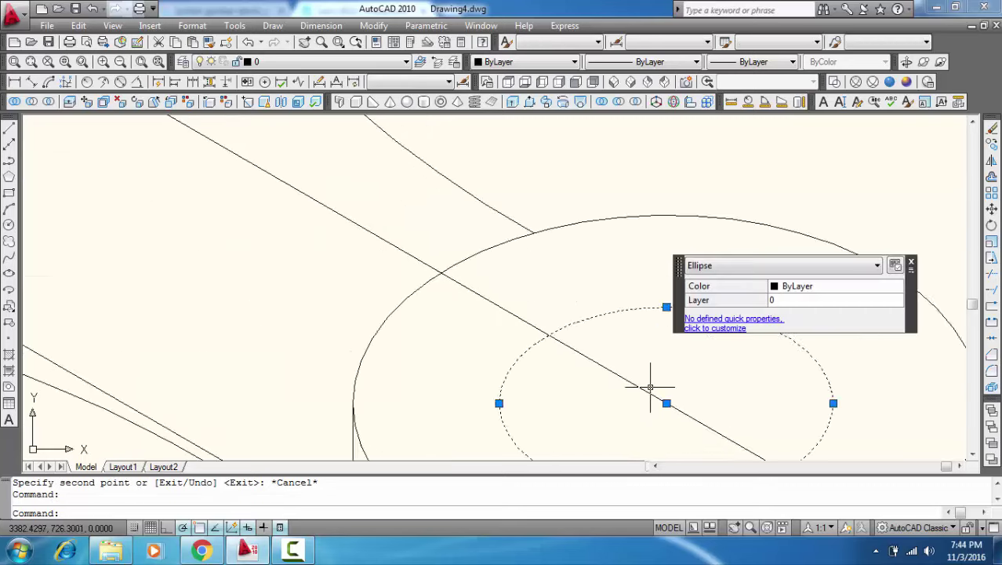
{"action": "scroll", "coordinate": [650, 386], "scroll_direction": "down", "scroll_amount": 10}
{"action": "key", "text": "Escape"}
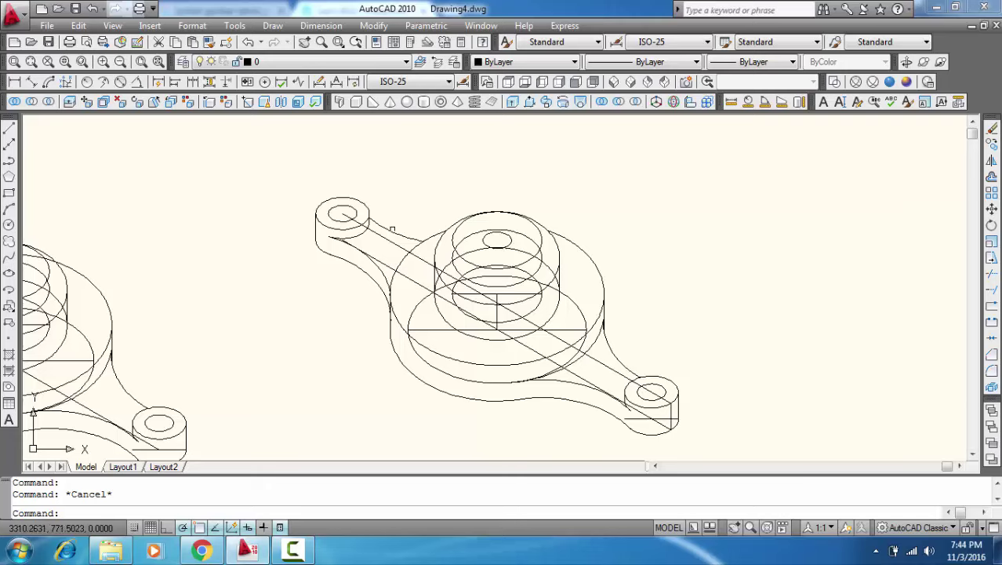
Step: Draw a short vertical line dropping from the small lug boss's right rim intersection
{"action": "scroll", "coordinate": [340, 215], "scroll_direction": "up", "scroll_amount": 3}
{"action": "scroll", "coordinate": [343, 202], "scroll_direction": "up", "scroll_amount": 2}
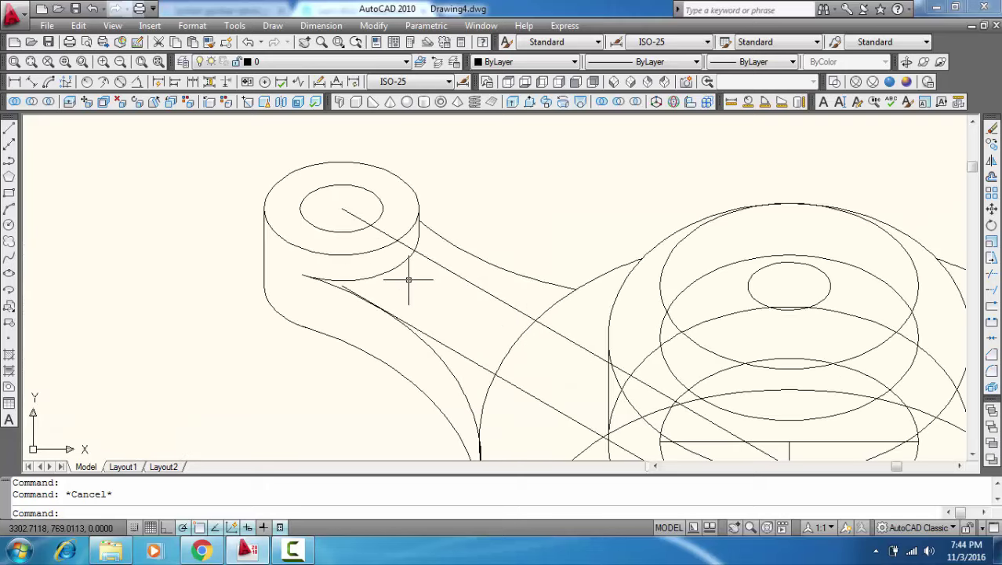
{"action": "type", "text": "l"}
{"action": "key", "text": "Return"}
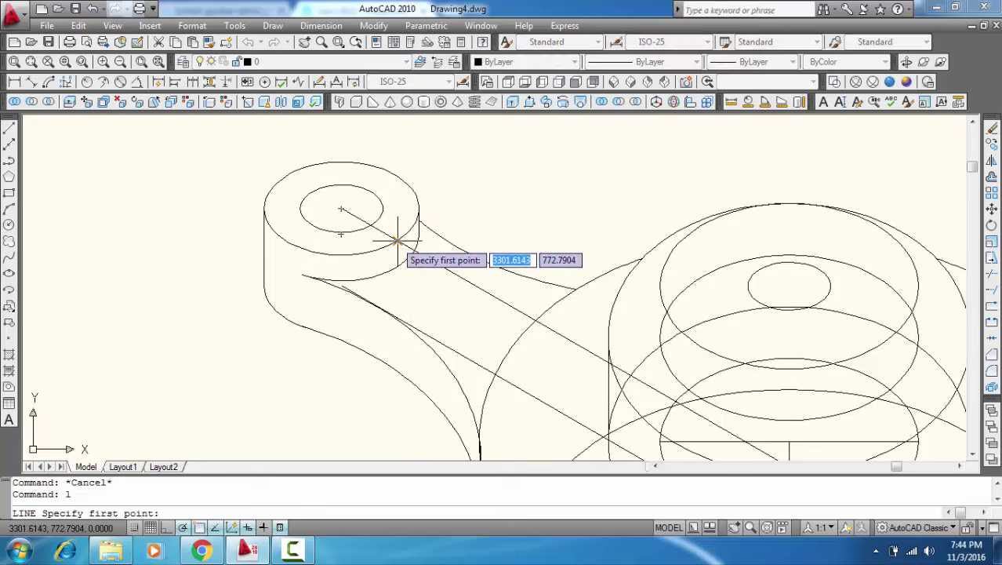
{"action": "left_click", "coordinate": [398, 241]}
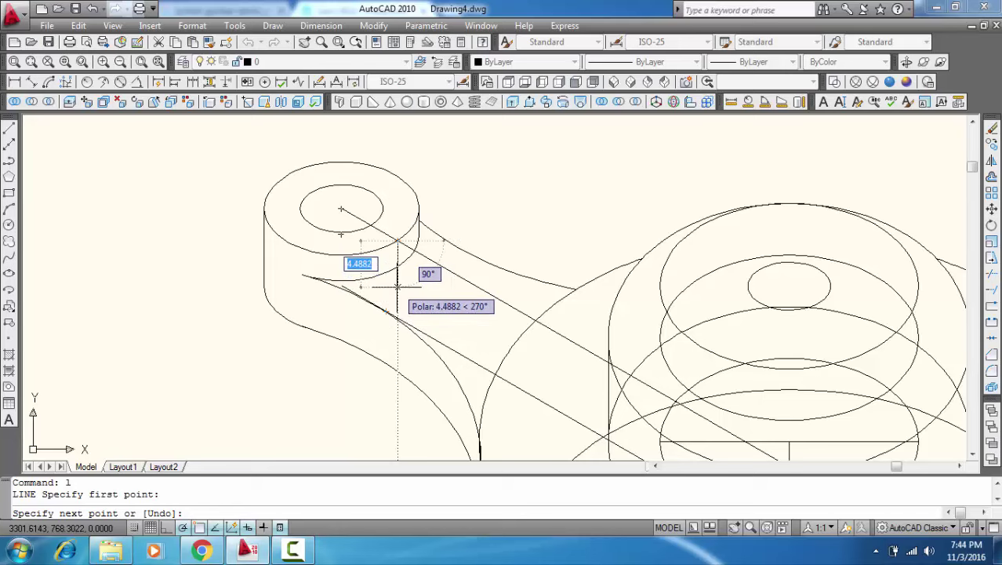
{"action": "left_click", "coordinate": [397, 286]}
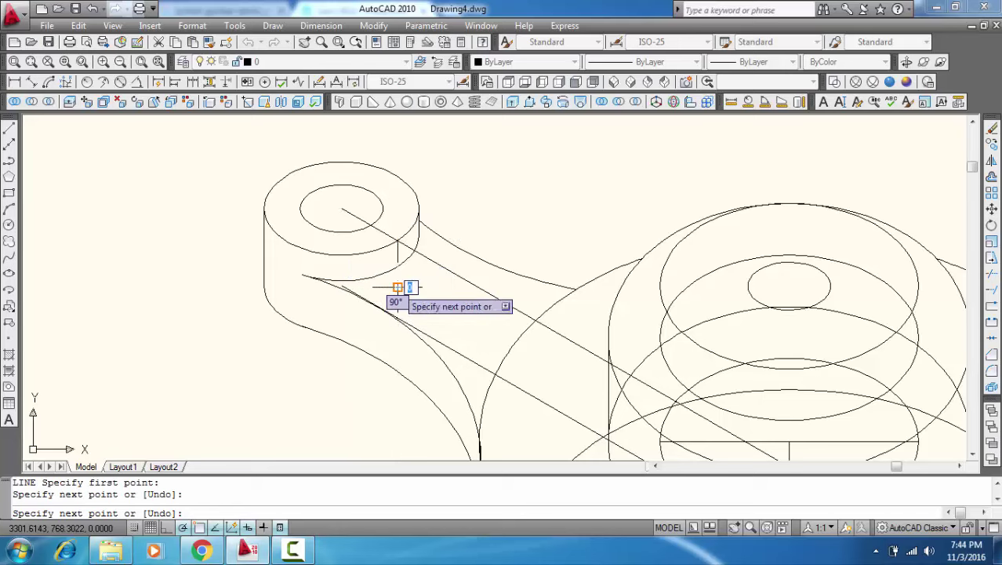
{"action": "key", "text": "Return"}
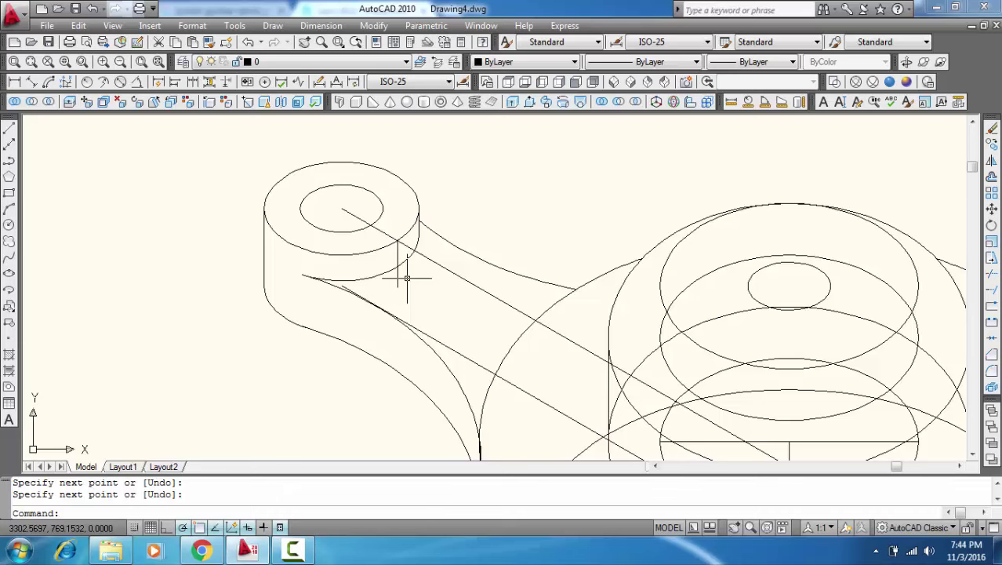
Step: Draw a longer vertical line down from the boss's centre line, abandoning a started trim
{"action": "type", "text": "l"}
{"action": "key", "text": "Return"}
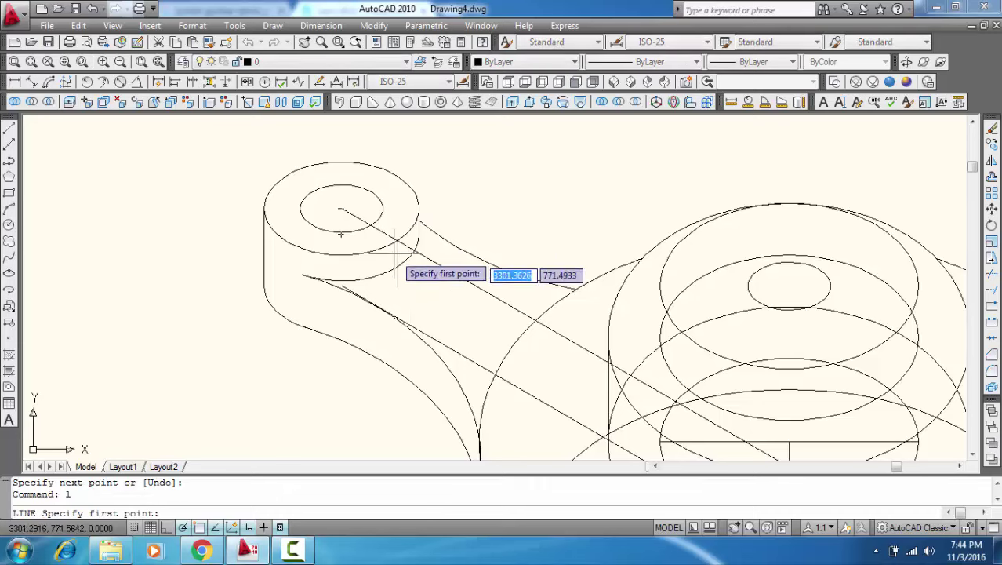
{"action": "left_click", "coordinate": [341, 209]}
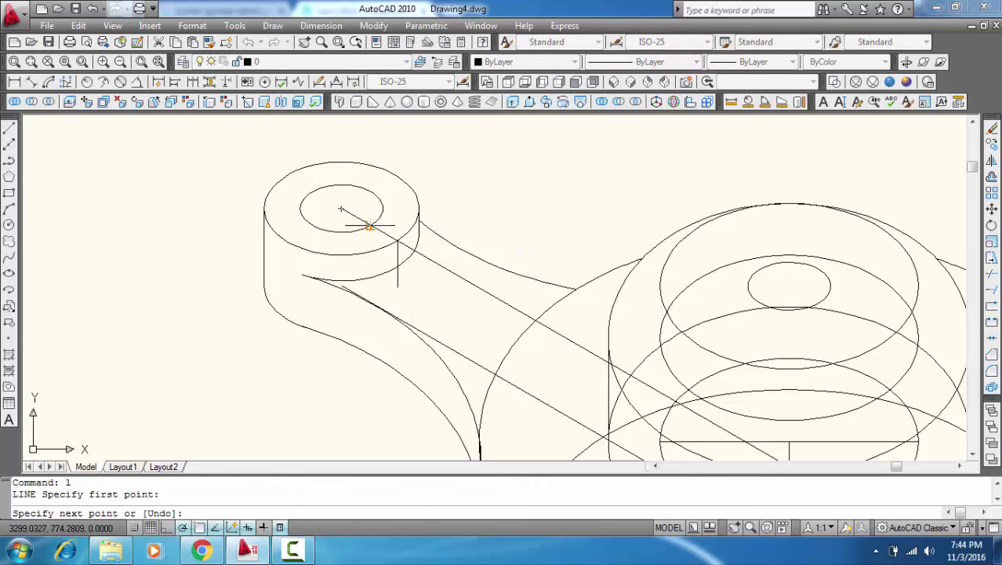
{"action": "left_click", "coordinate": [370, 378]}
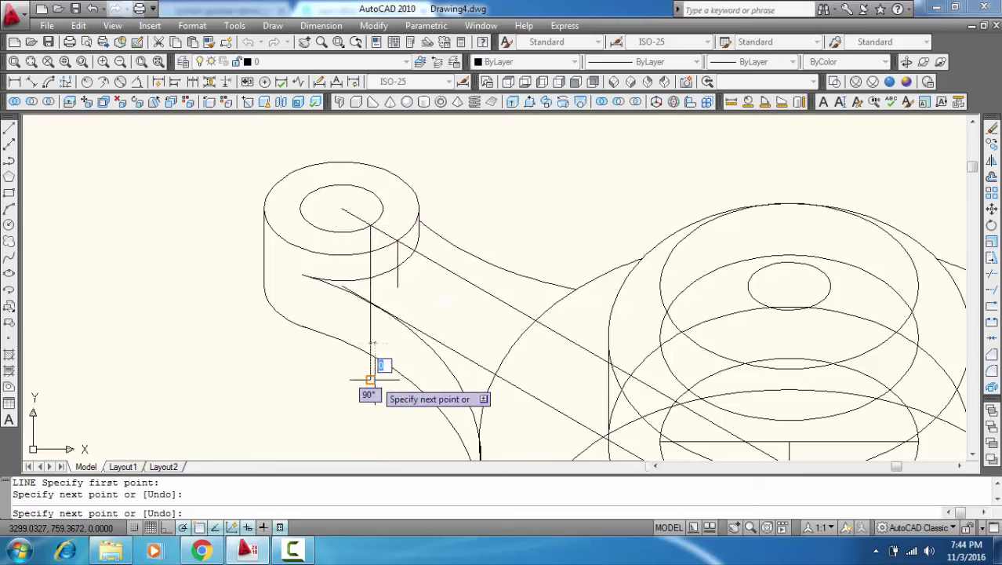
{"action": "key", "text": "Return"}
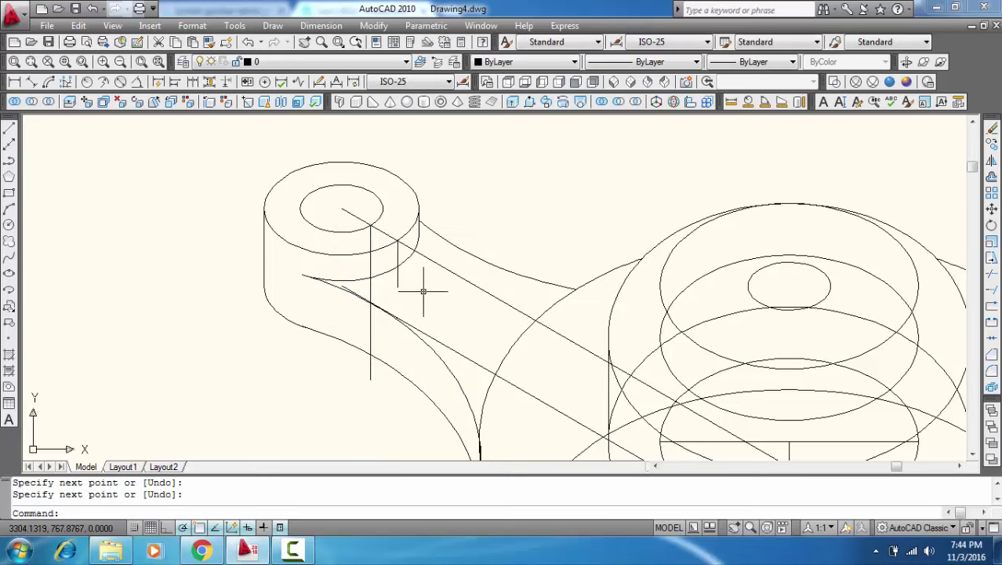
{"action": "type", "text": "tr"}
{"action": "key", "text": "Return"}
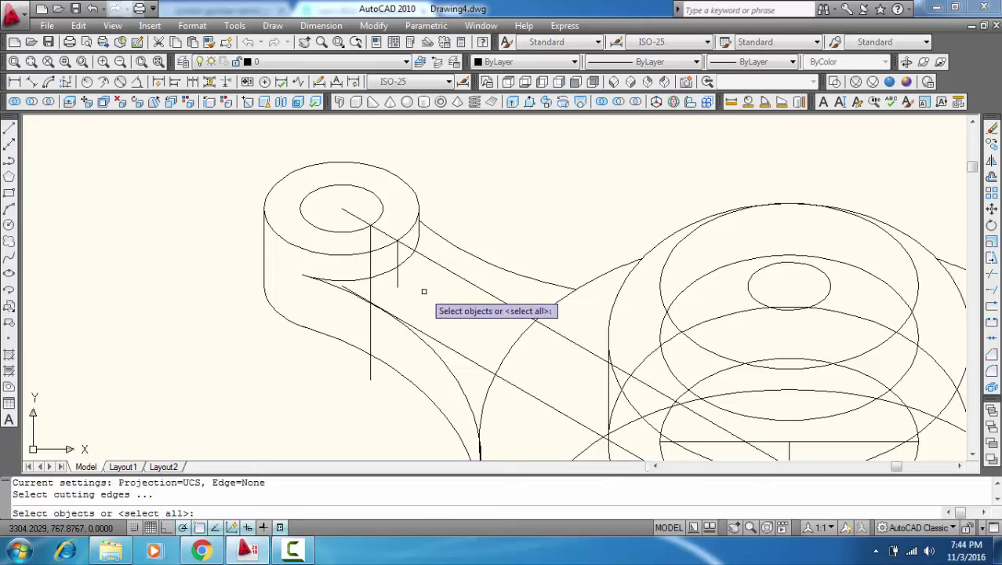
{"action": "key", "text": "Return"}
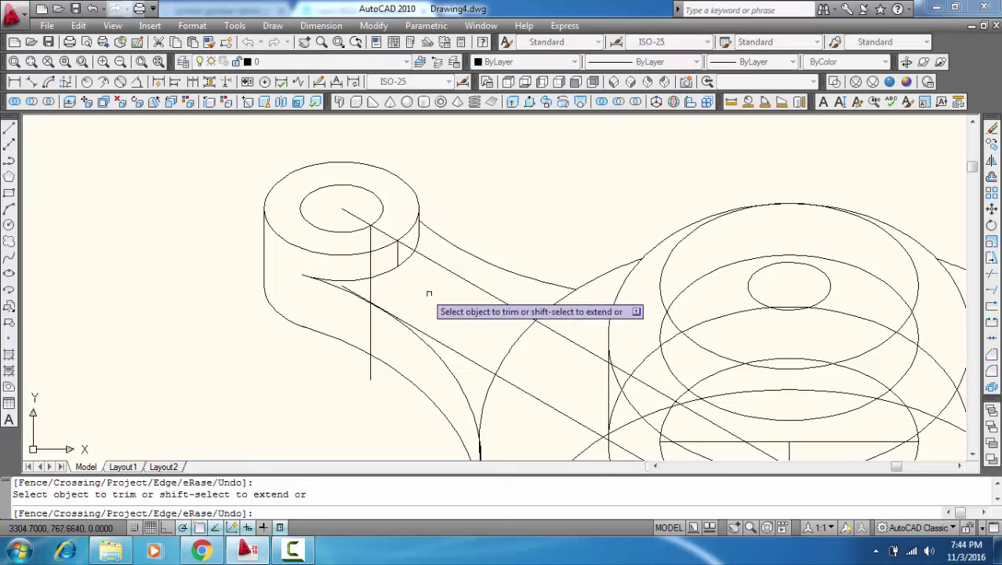
{"action": "key", "text": "Escape"}
{"action": "scroll", "coordinate": [479, 347], "scroll_direction": "down", "scroll_amount": 3}
{"action": "scroll", "coordinate": [445, 311], "scroll_direction": "up", "scroll_amount": 1}
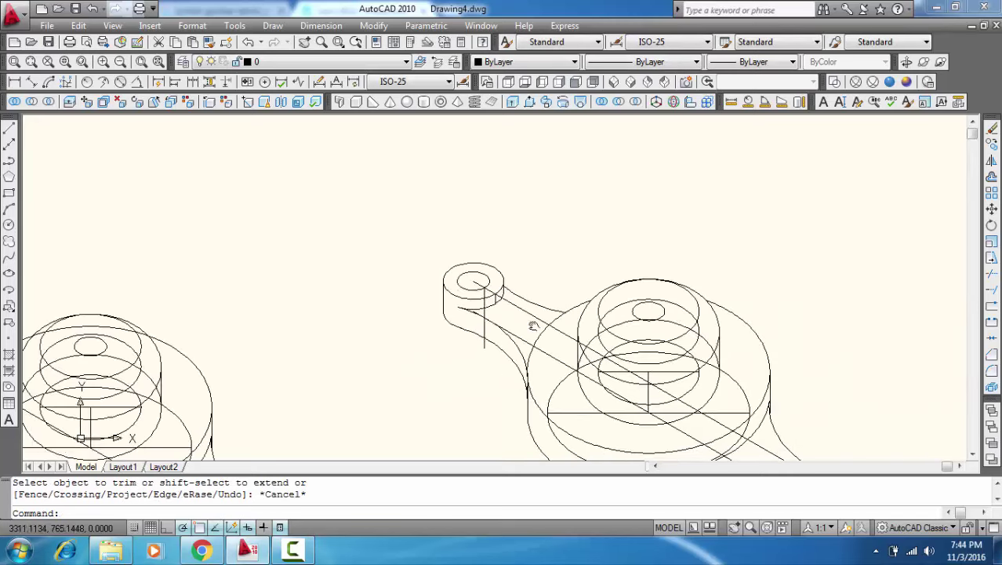
{"action": "scroll", "coordinate": [445, 310], "scroll_direction": "up", "scroll_amount": 2}
{"action": "scroll", "coordinate": [470, 311], "scroll_direction": "up", "scroll_amount": 3}
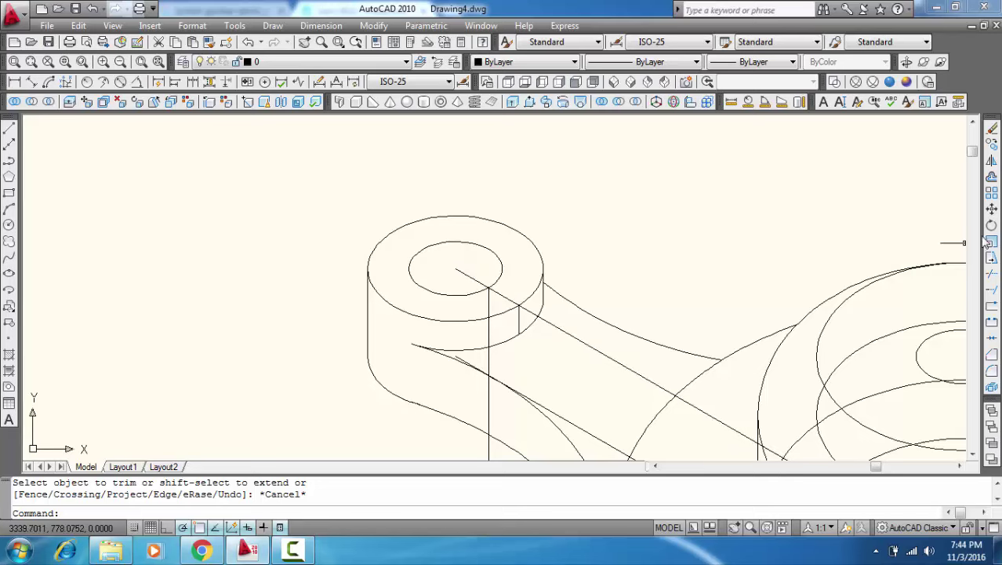
Step: Extend the small boss's centre line out to its outer top ellipse
{"action": "left_click", "coordinate": [993, 290]}
{"action": "left_click", "coordinate": [391, 229]}
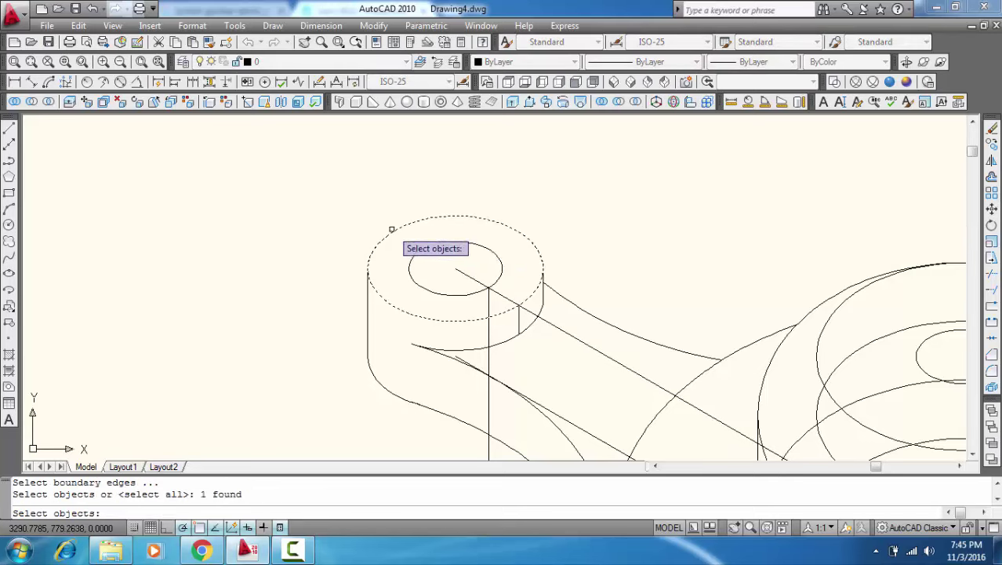
{"action": "key", "text": "Return"}
{"action": "left_click", "coordinate": [463, 272]}
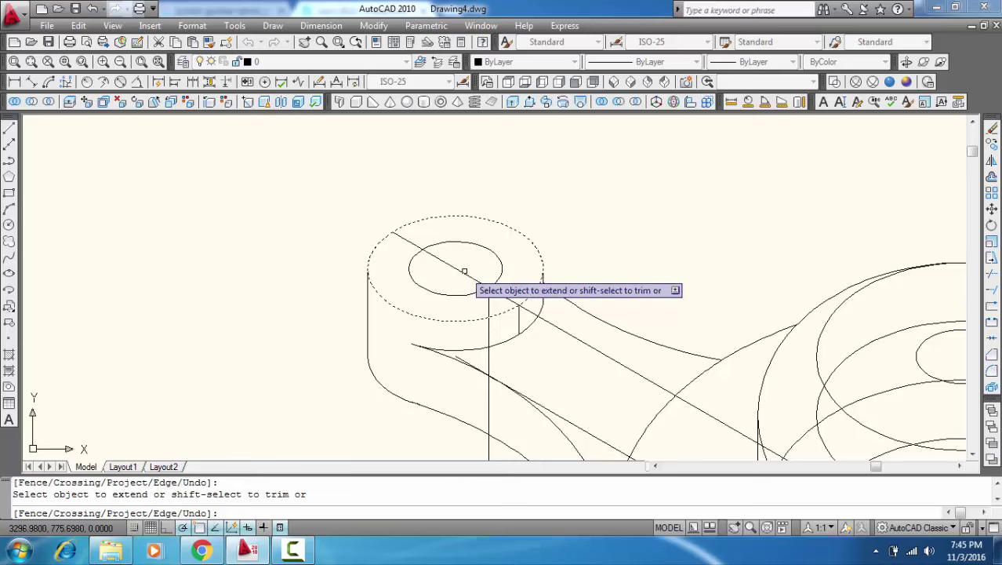
{"action": "key", "text": "Escape"}
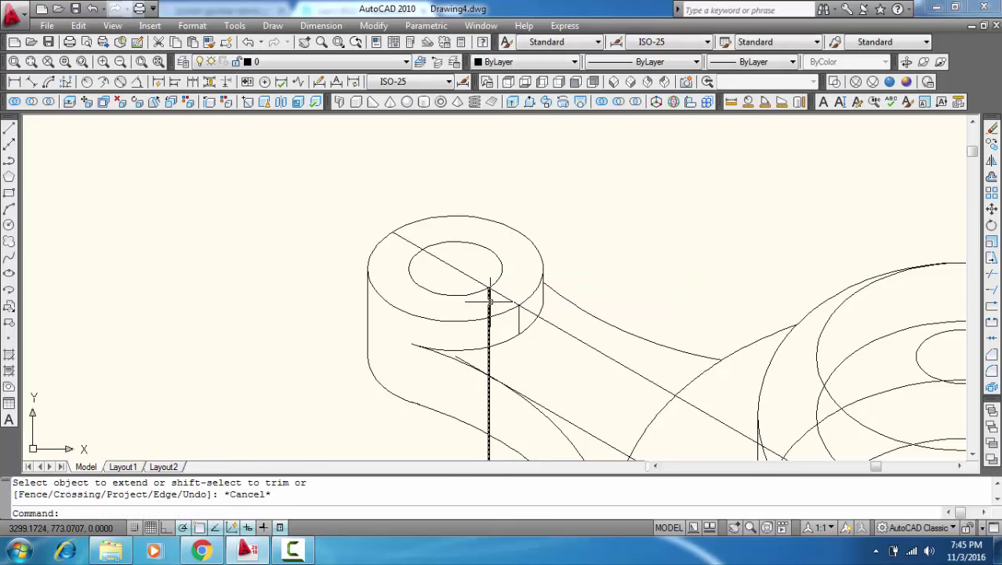
Step: Copy the long vertical line to two points further left along the boss
{"action": "left_click", "coordinate": [488, 299]}
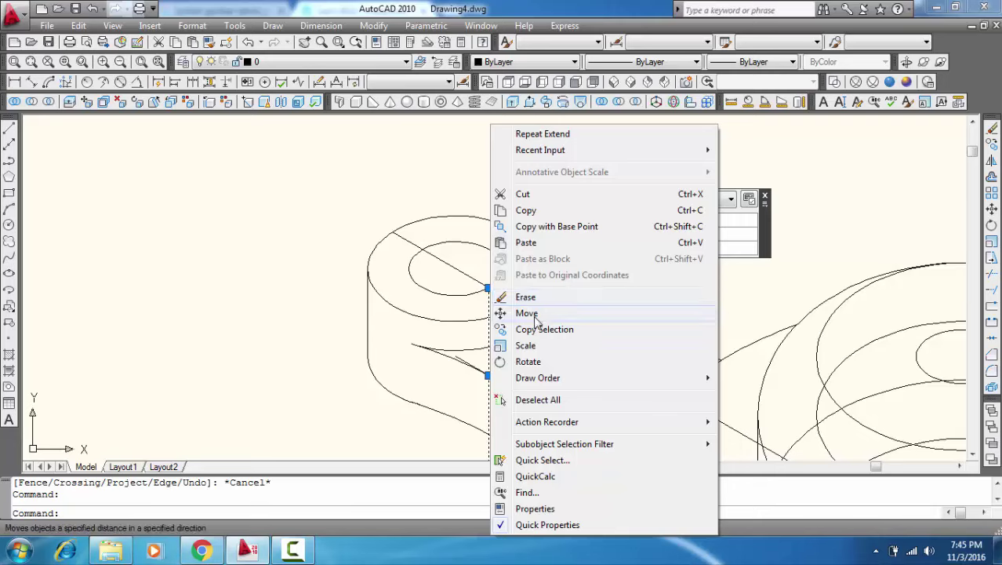
{"action": "left_click", "coordinate": [538, 332]}
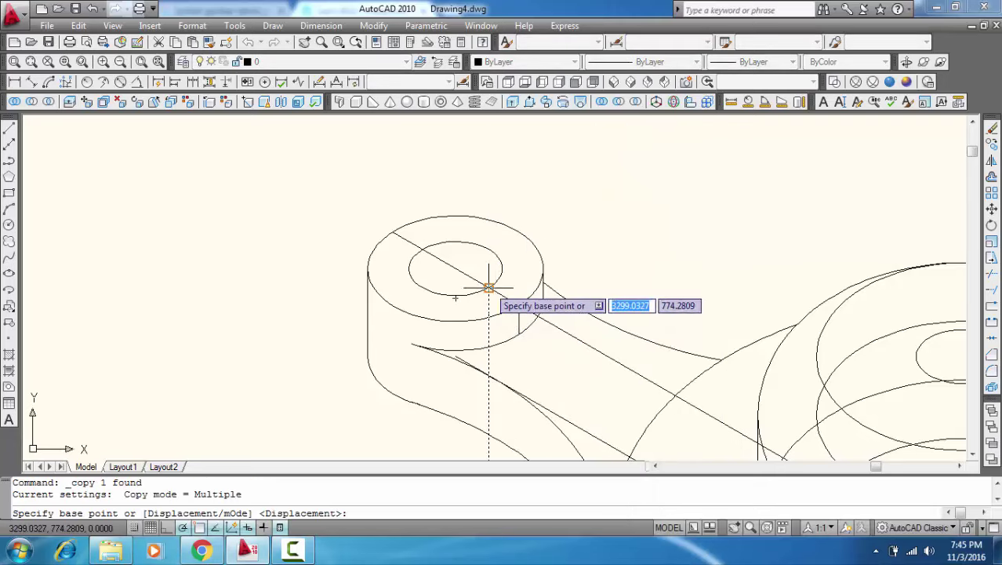
{"action": "left_click", "coordinate": [488, 288]}
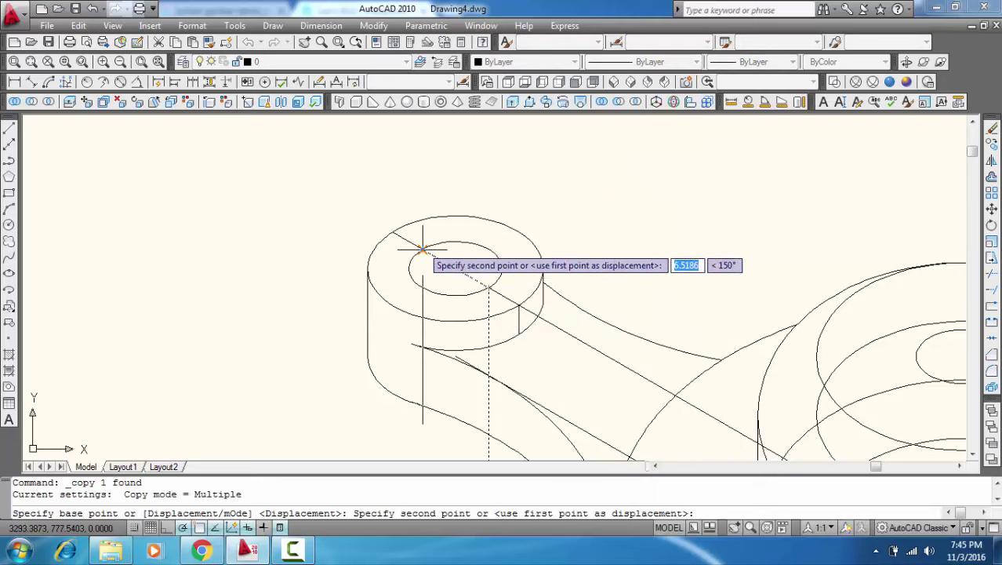
{"action": "left_click", "coordinate": [422, 249]}
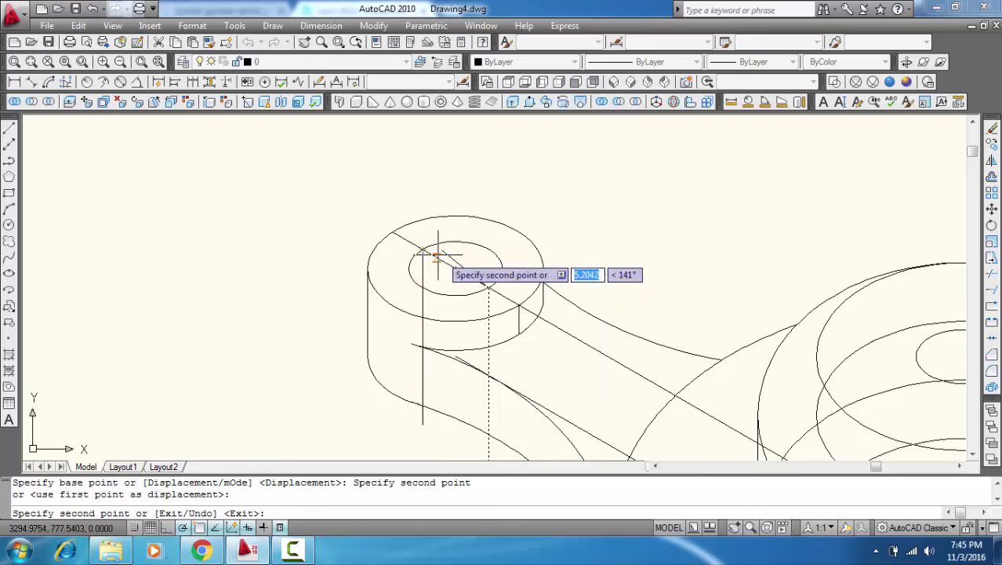
{"action": "left_click", "coordinate": [392, 232]}
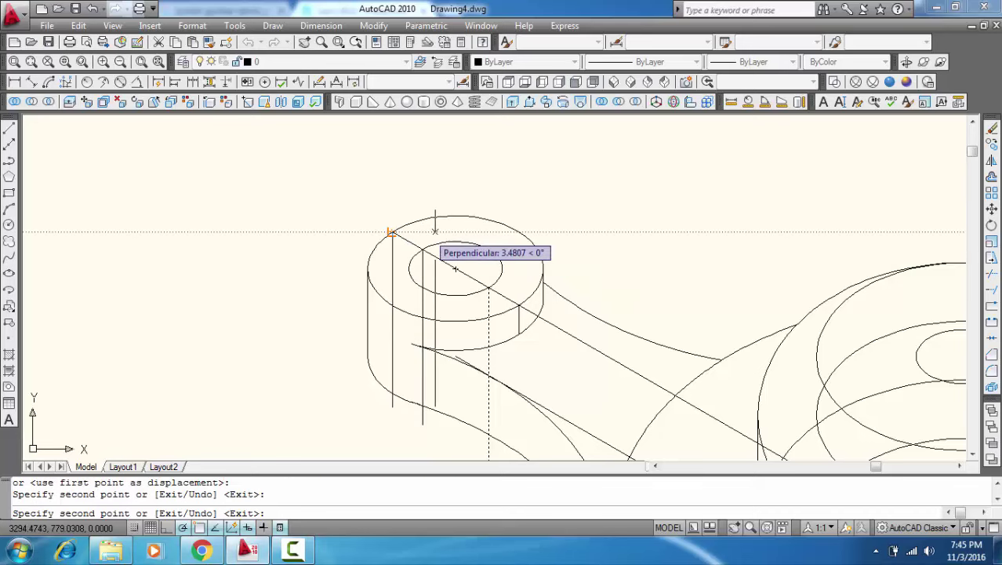
{"action": "key", "text": "Escape"}
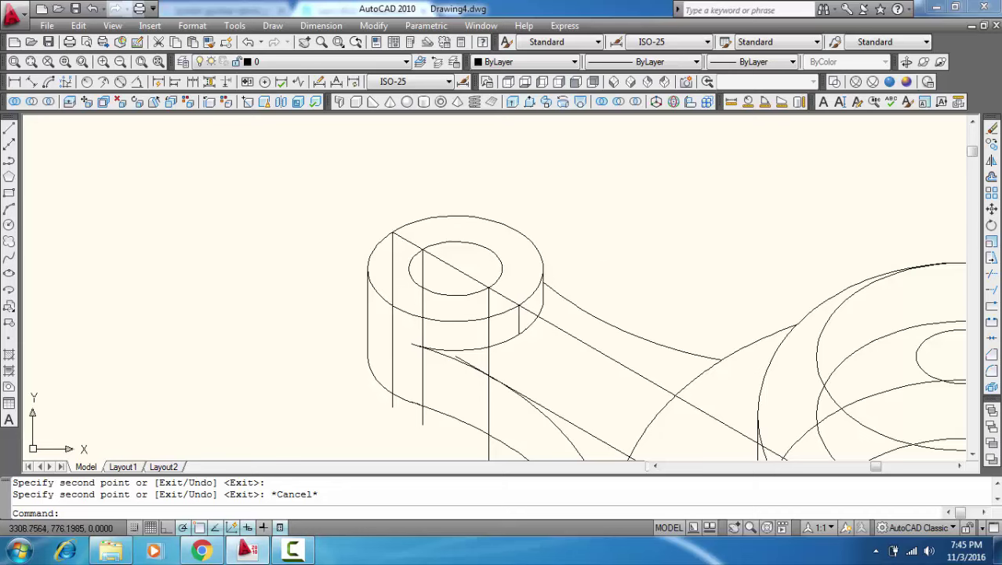
Step: Extend the lower edge to meet the leftmost vertical line
{"action": "left_click", "coordinate": [992, 290]}
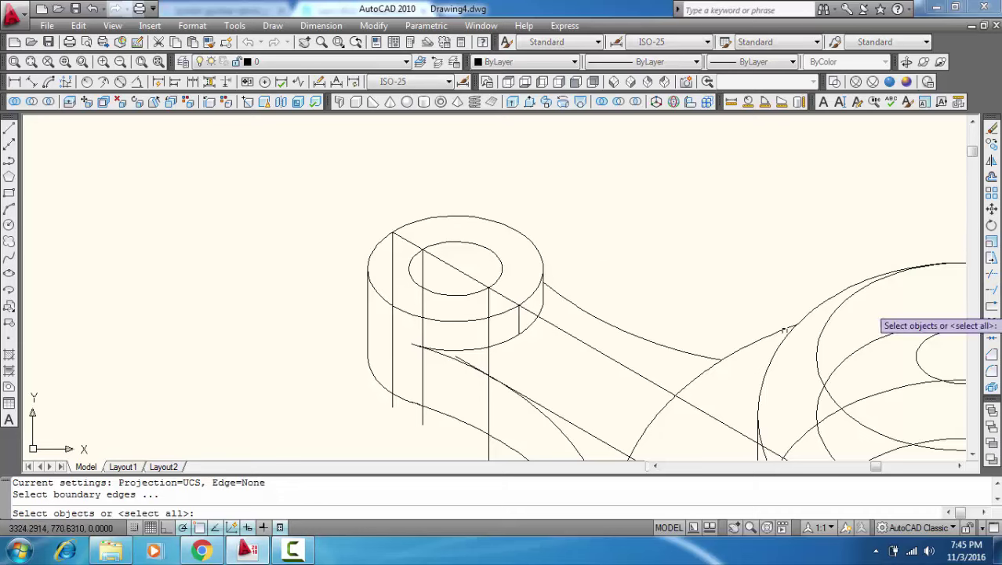
{"action": "left_click", "coordinate": [391, 344]}
{"action": "key", "text": "Return"}
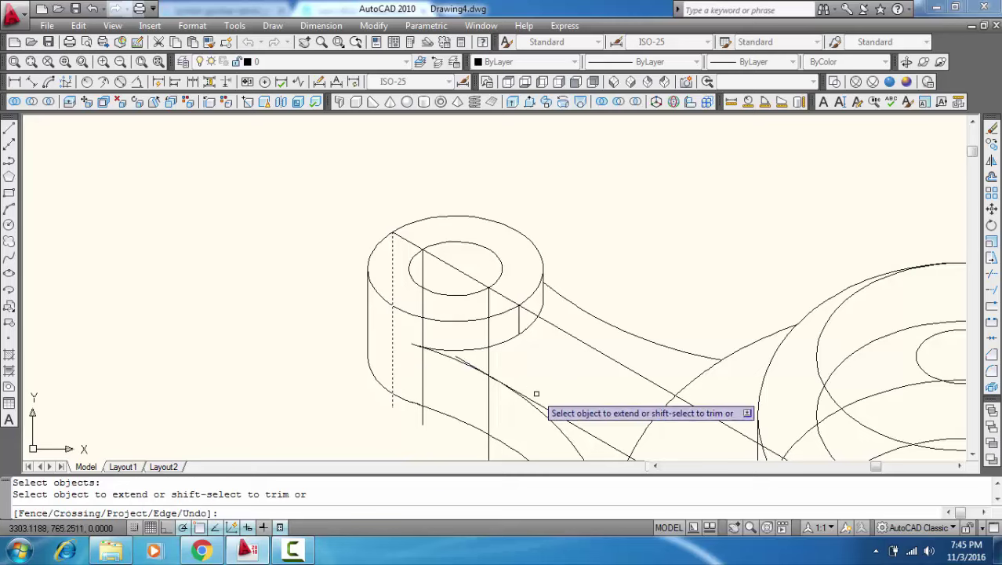
{"action": "left_click", "coordinate": [537, 401]}
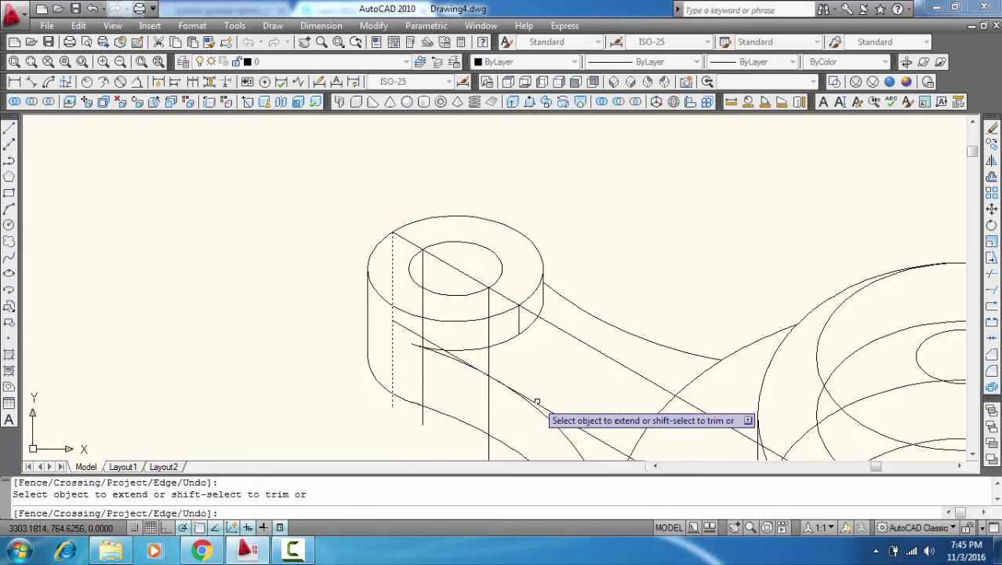
{"action": "key", "text": "Escape"}
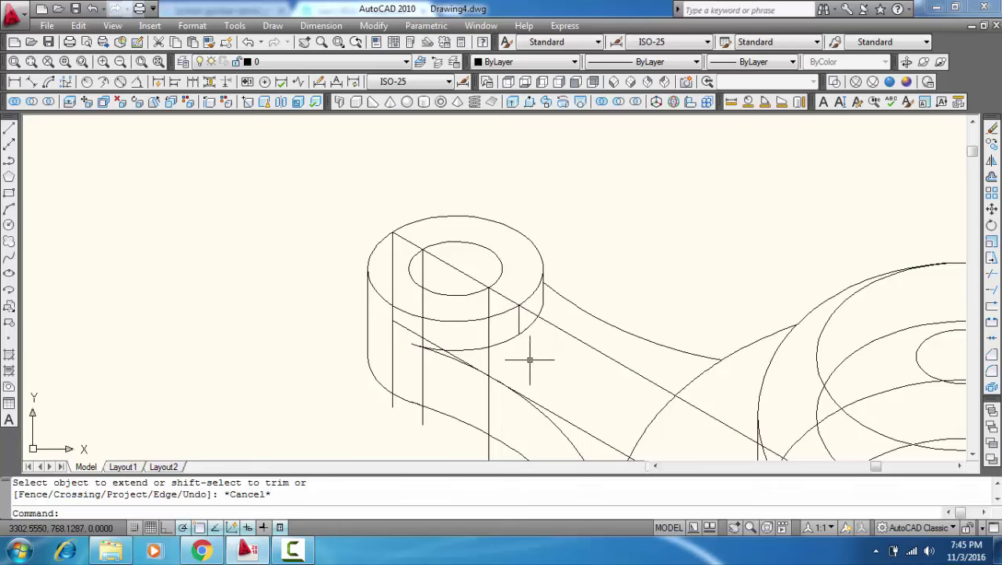
{"action": "middle_click_drag", "start_coordinate": [530, 360], "coordinate": [499, 298]}
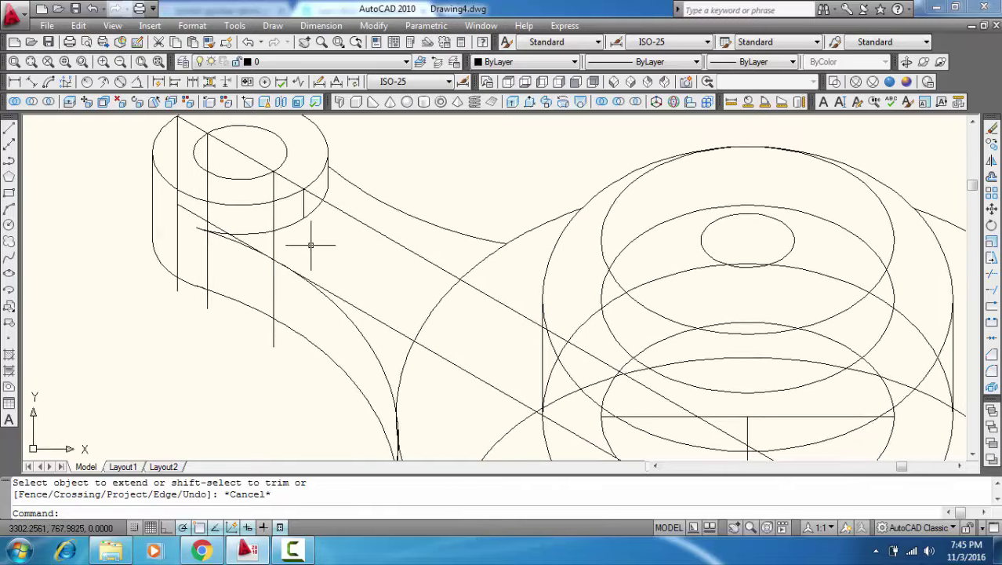
{"action": "scroll", "coordinate": [502, 297], "scroll_direction": "up", "scroll_amount": 2}
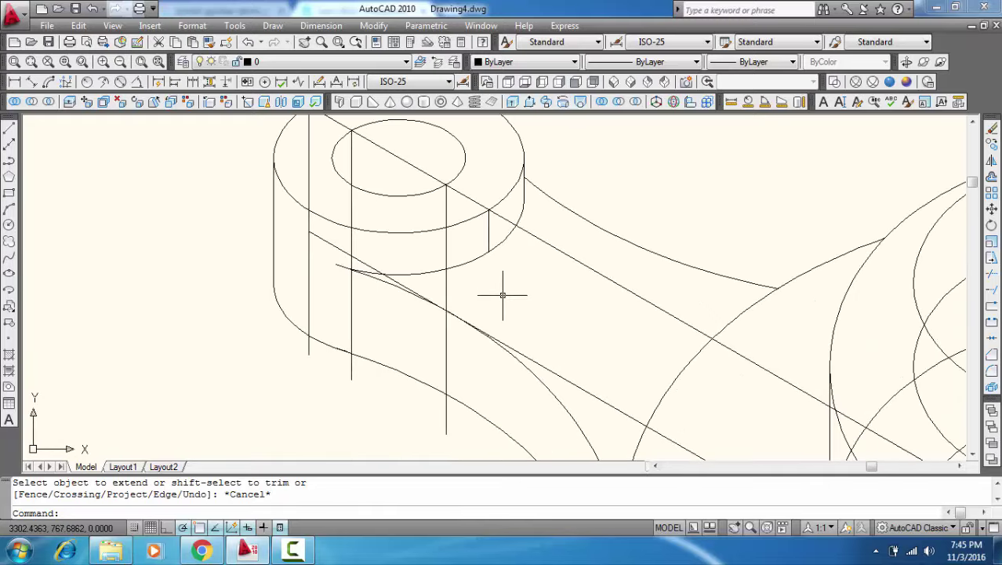
{"action": "scroll", "coordinate": [503, 295], "scroll_direction": "down", "scroll_amount": 2}
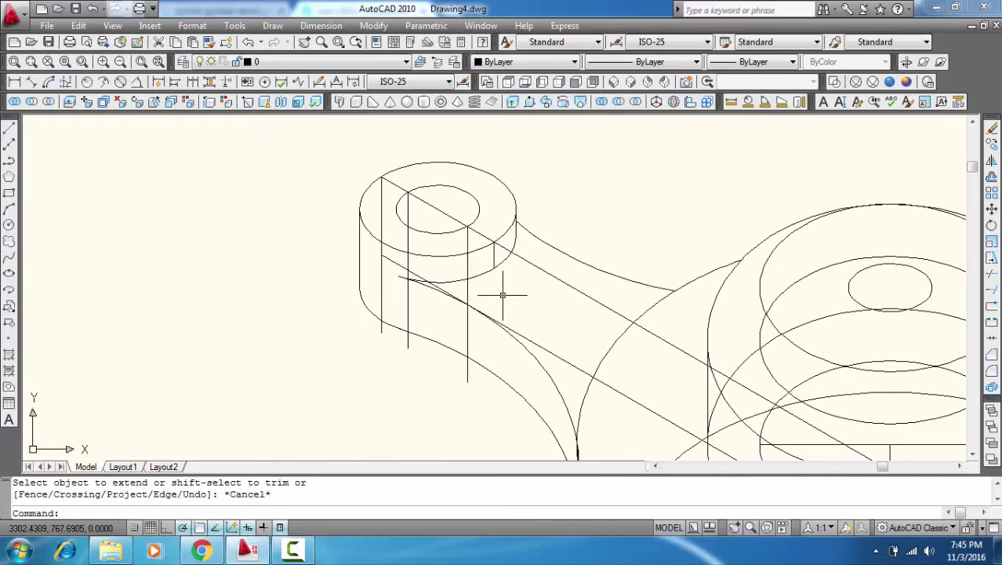
Step: Copy the diagonal centre line down onto the lug rim
{"action": "left_click", "coordinate": [504, 248]}
{"action": "right_click", "coordinate": [503, 248]}
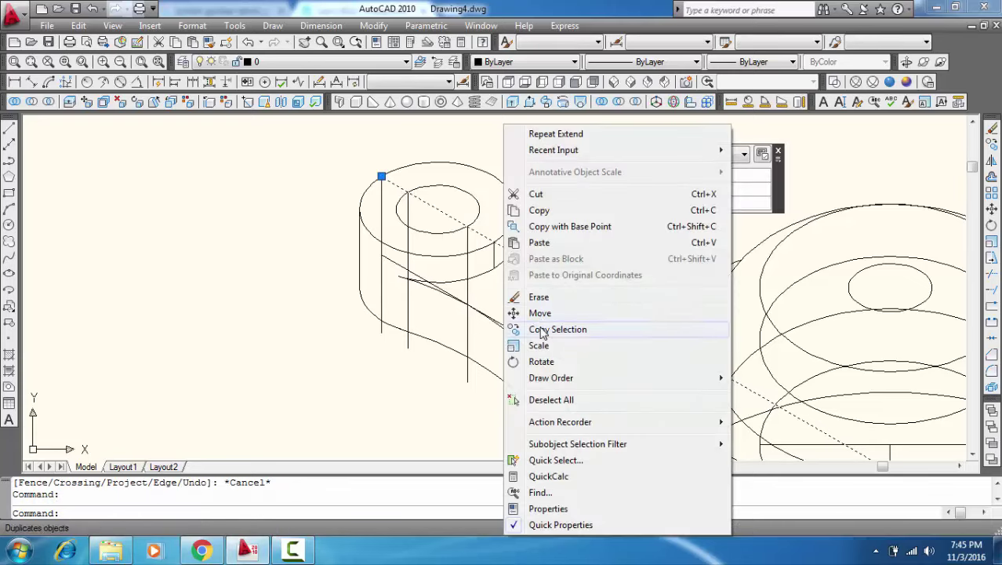
{"action": "left_click", "coordinate": [541, 328]}
{"action": "left_click", "coordinate": [494, 241]}
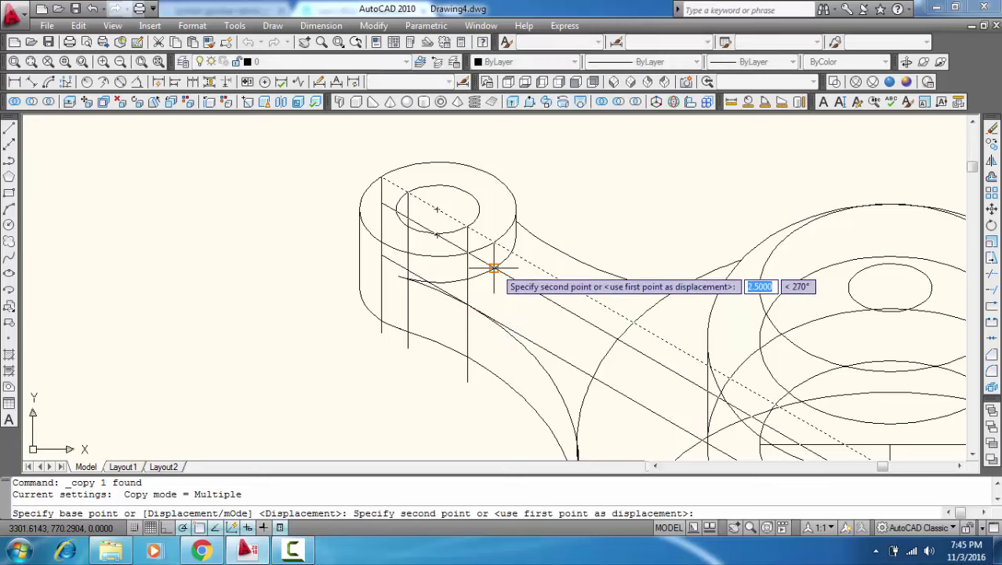
{"action": "left_click", "coordinate": [493, 265]}
{"action": "key", "text": "Escape"}
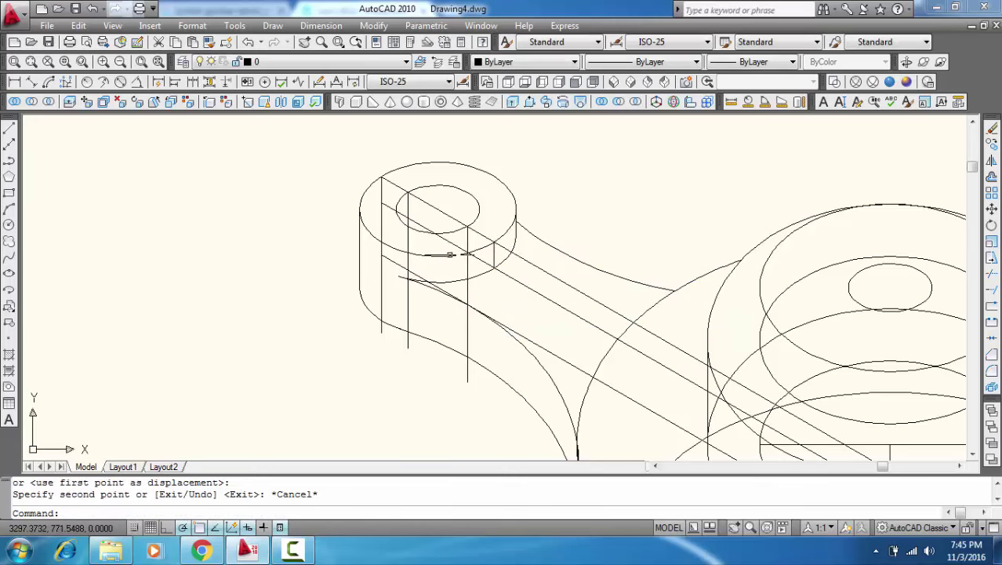
{"action": "scroll", "coordinate": [429, 208], "scroll_direction": "up", "scroll_amount": 2}
{"action": "type", "text": "tr"}
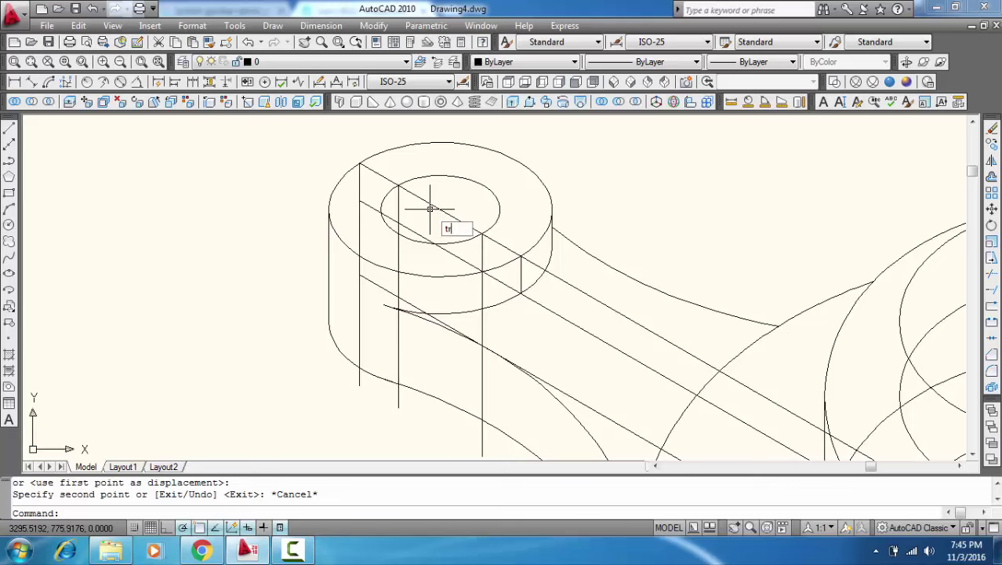
Step: Trim the lug's hidden lower arc, diagonal line segments and the curve below the cylinder
{"action": "key", "text": "Return"}
{"action": "key", "text": "Return"}
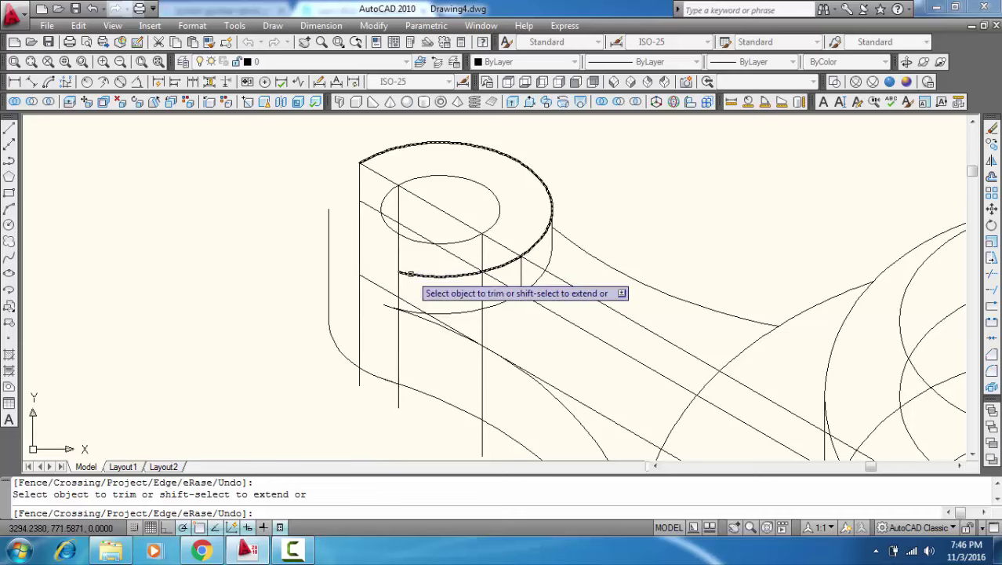
{"action": "scroll", "coordinate": [494, 267], "scroll_direction": "down", "scroll_amount": 2}
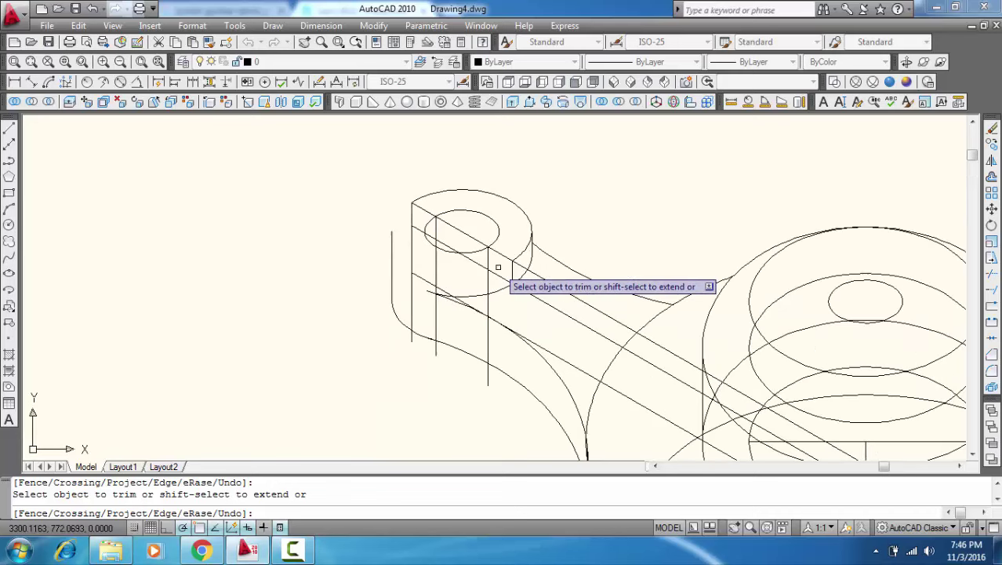
{"action": "scroll", "coordinate": [454, 249], "scroll_direction": "up", "scroll_amount": 2}
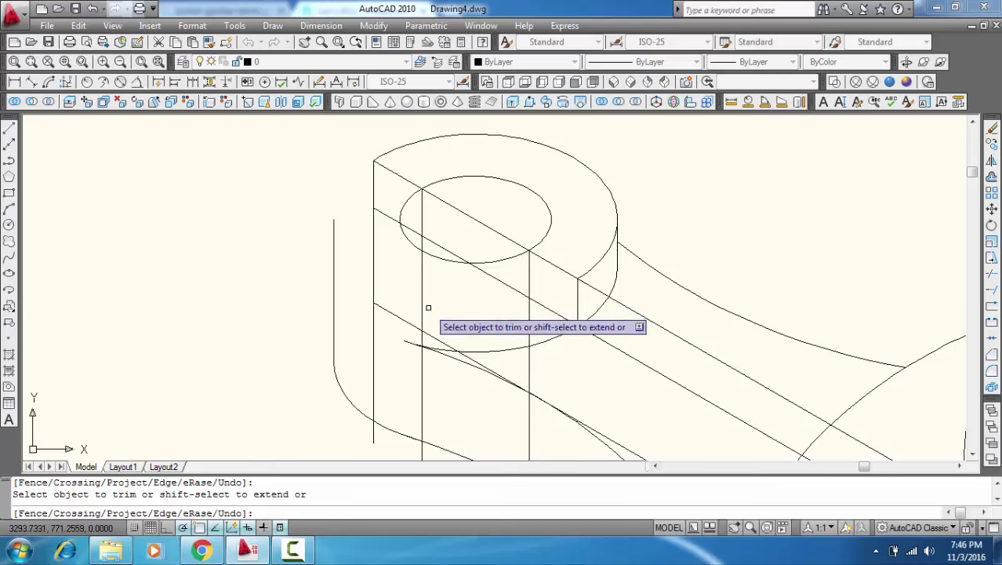
{"action": "scroll", "coordinate": [401, 344], "scroll_direction": "down", "scroll_amount": 2}
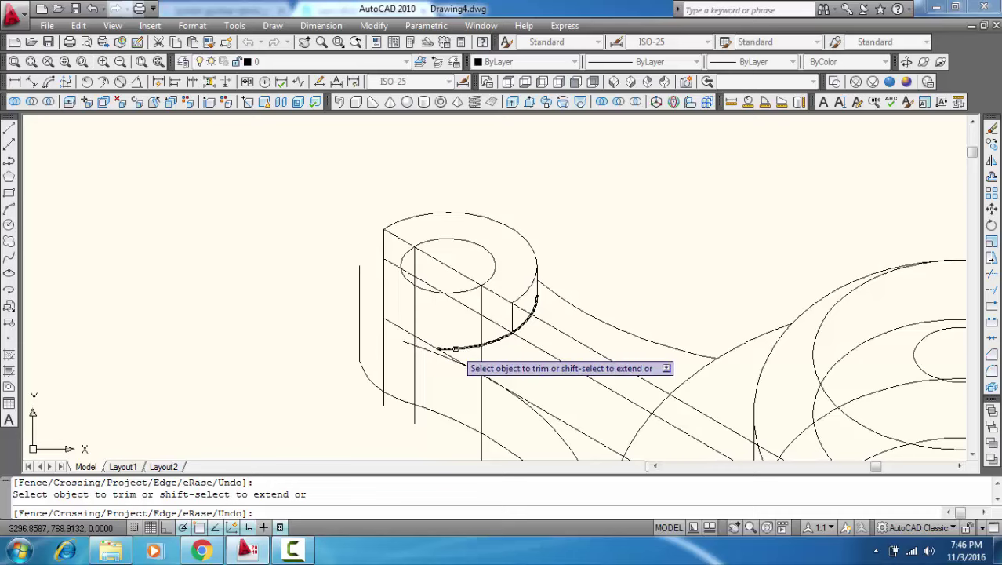
{"action": "left_click", "coordinate": [492, 344]}
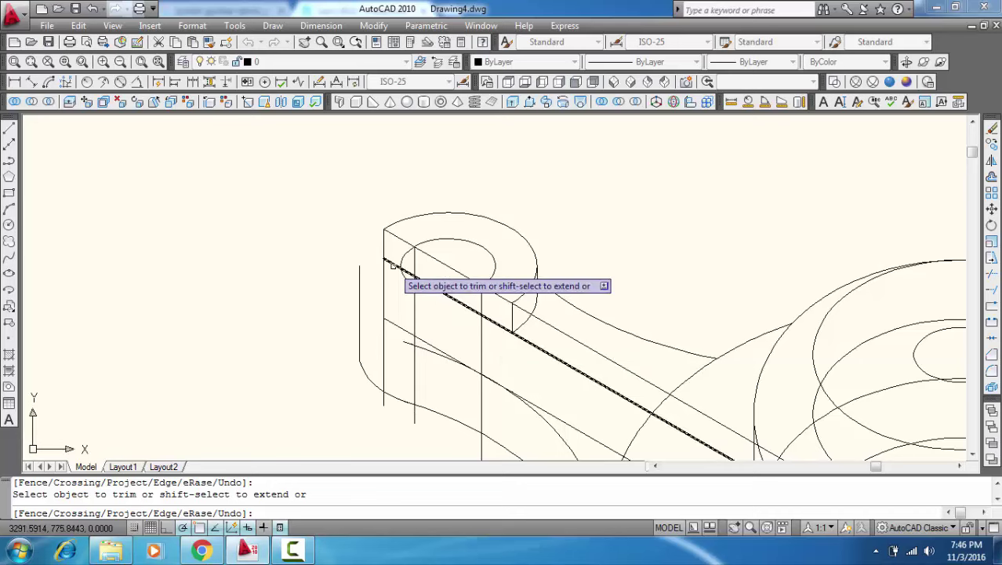
{"action": "left_click", "coordinate": [392, 265]}
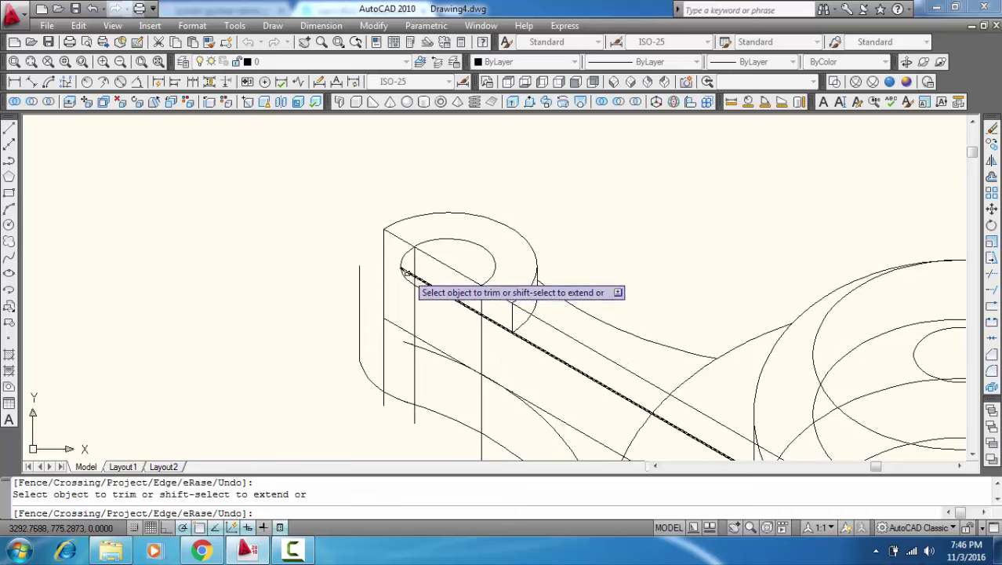
{"action": "left_click", "coordinate": [475, 313]}
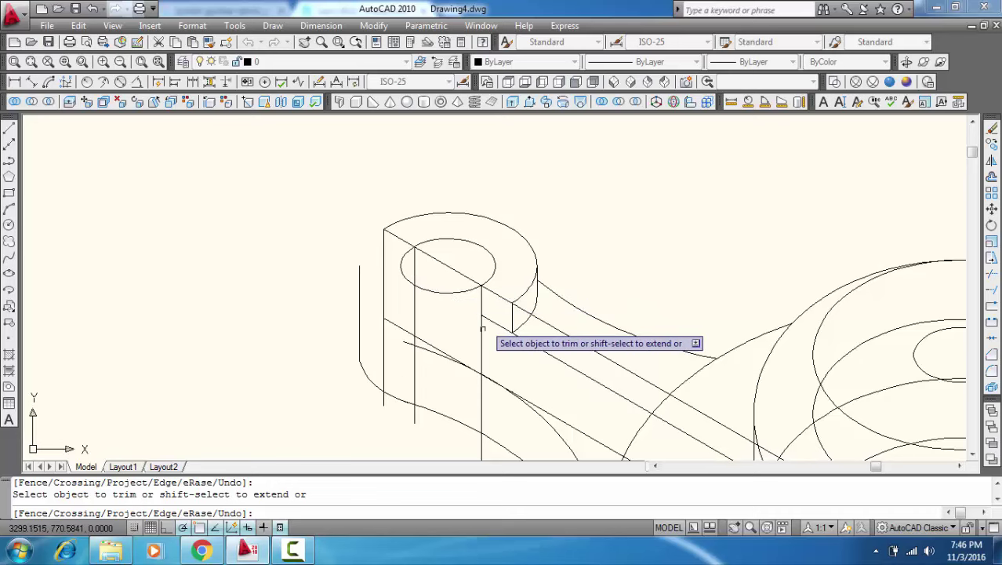
{"action": "left_click", "coordinate": [483, 362]}
Step: Undo the last two trims to restore the outer top ellipse
{"action": "scroll", "coordinate": [484, 363], "scroll_direction": "down", "scroll_amount": 2}
{"action": "scroll", "coordinate": [484, 363], "scroll_direction": "down", "scroll_amount": 2}
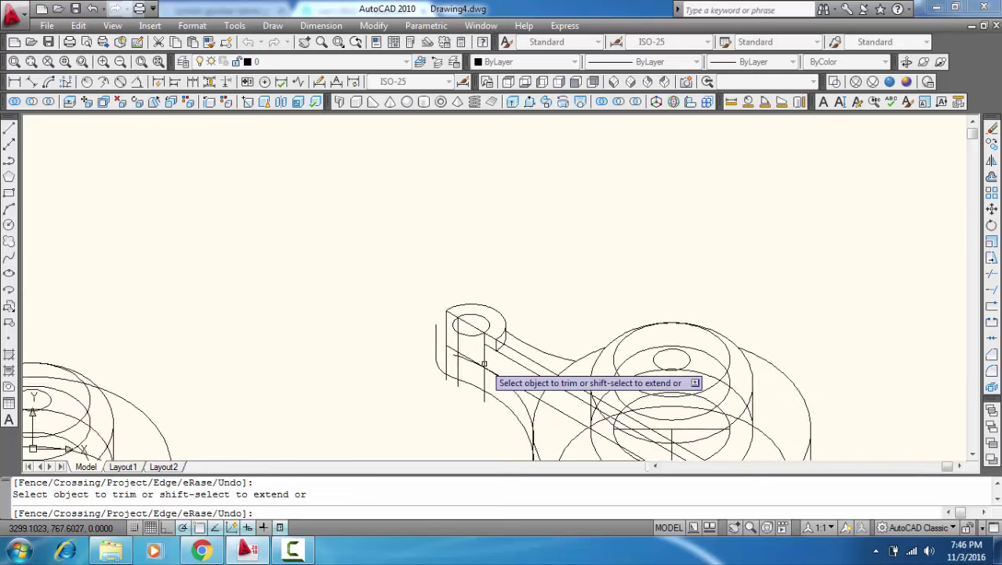
{"action": "middle_click_drag", "start_coordinate": [484, 362], "coordinate": [438, 283]}
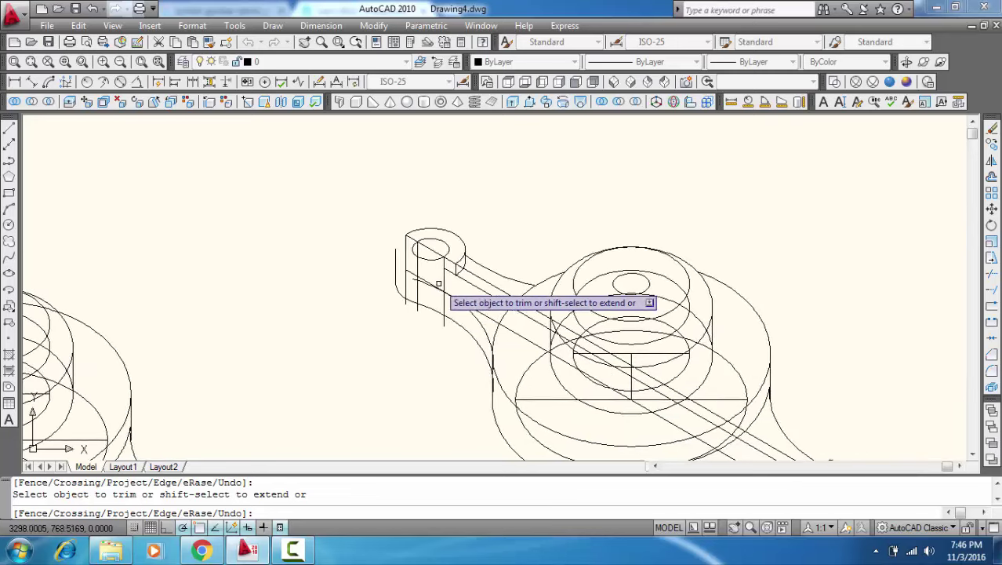
{"action": "key", "text": "ctrl+z"}
{"action": "key", "text": "ctrl+z"}
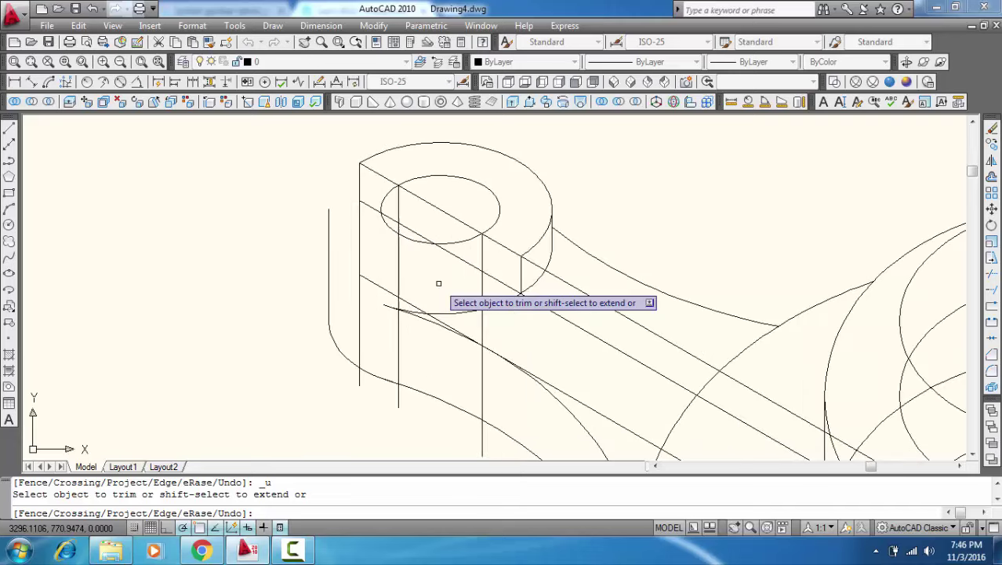
{"action": "key", "text": "ctrl+z"}
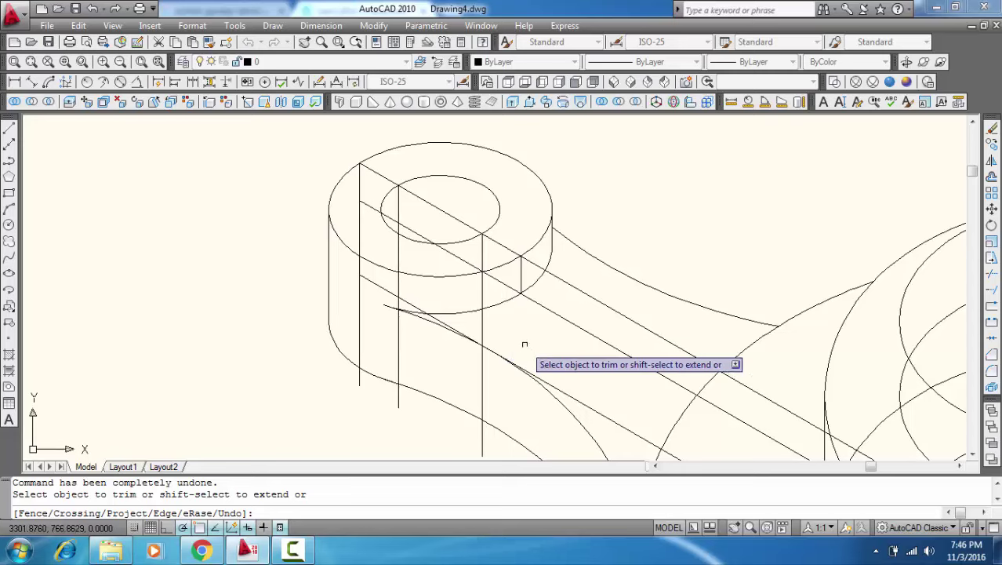
{"action": "key", "text": "Escape"}
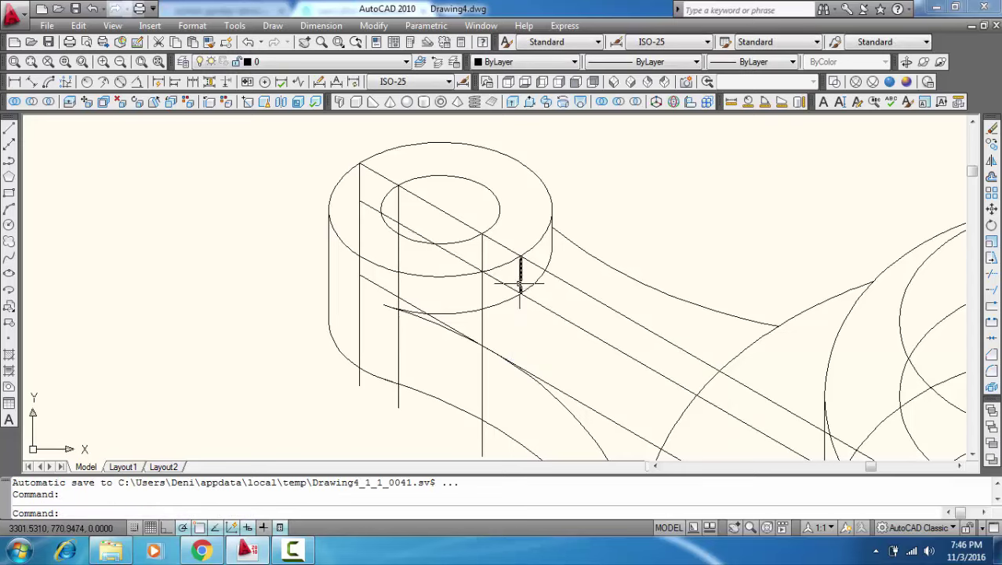
Step: Copy the right lug's dashed vertical line to four intersection points along the boss
{"action": "scroll", "coordinate": [519, 269], "scroll_direction": "down", "scroll_amount": 3}
{"action": "scroll", "coordinate": [342, 229], "scroll_direction": "down", "scroll_amount": 2}
{"action": "scroll", "coordinate": [580, 379], "scroll_direction": "up", "scroll_amount": 4}
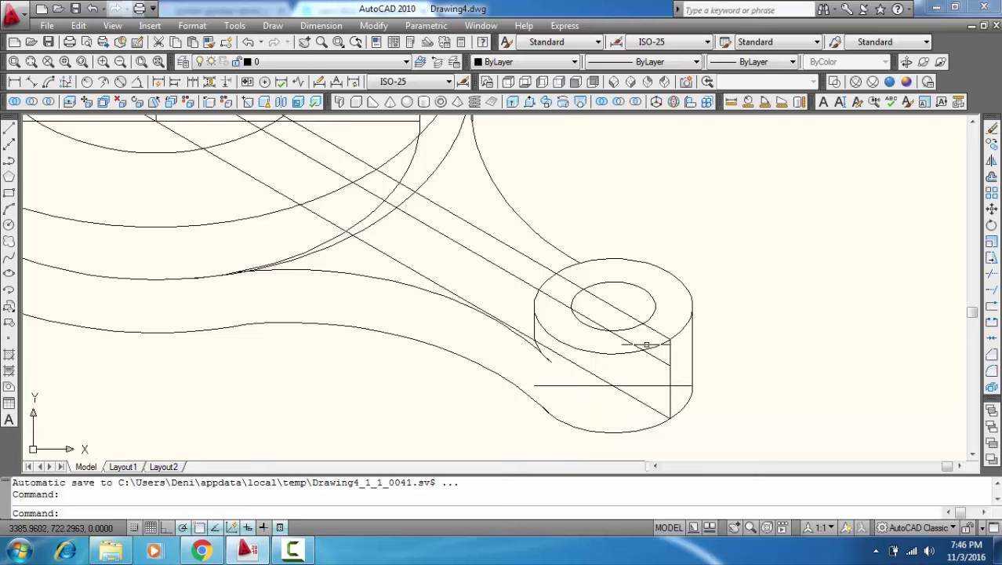
{"action": "scroll", "coordinate": [667, 353], "scroll_direction": "up", "scroll_amount": 2}
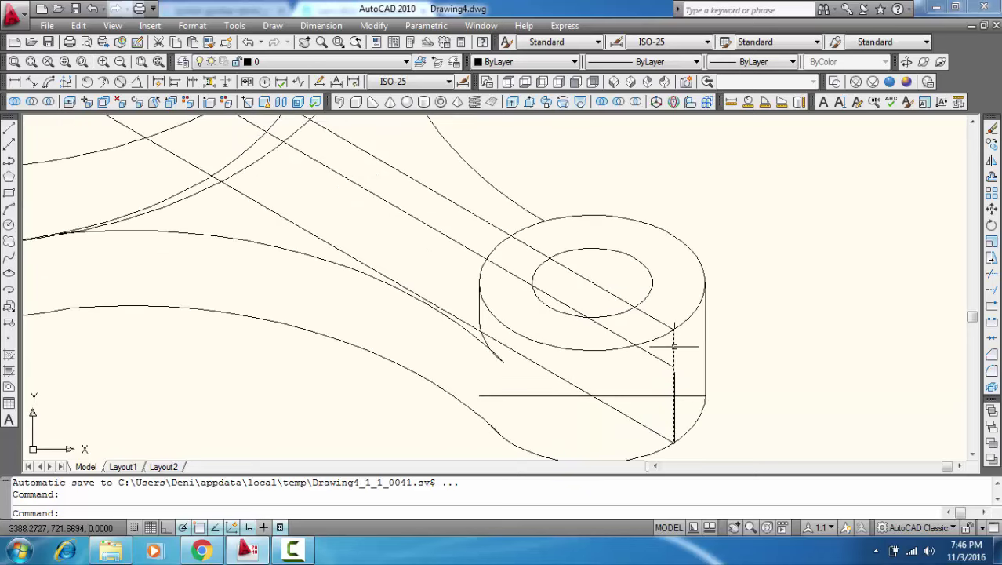
{"action": "left_click", "coordinate": [674, 346]}
{"action": "right_click", "coordinate": [673, 346]}
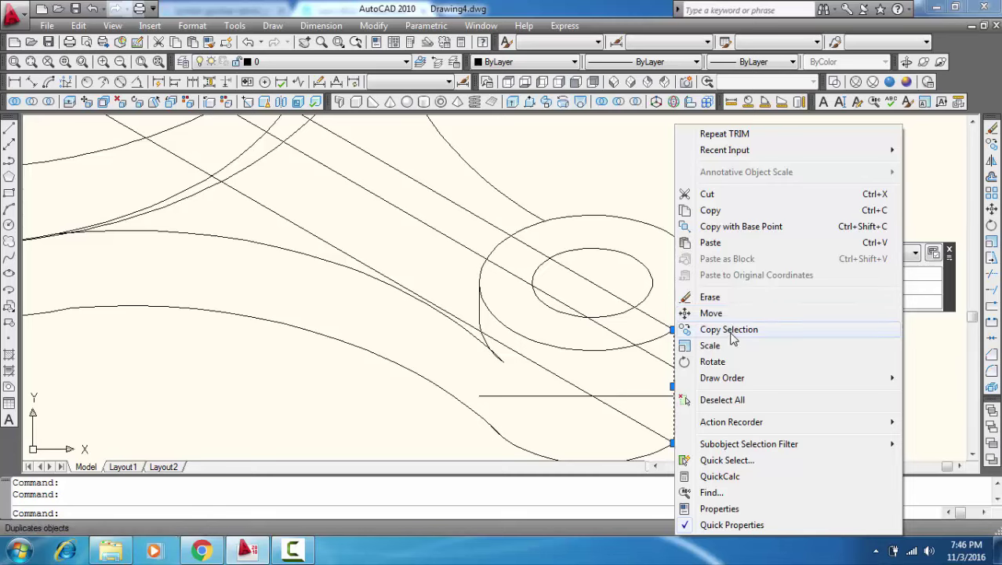
{"action": "left_click", "coordinate": [732, 336]}
{"action": "left_click", "coordinate": [672, 328]}
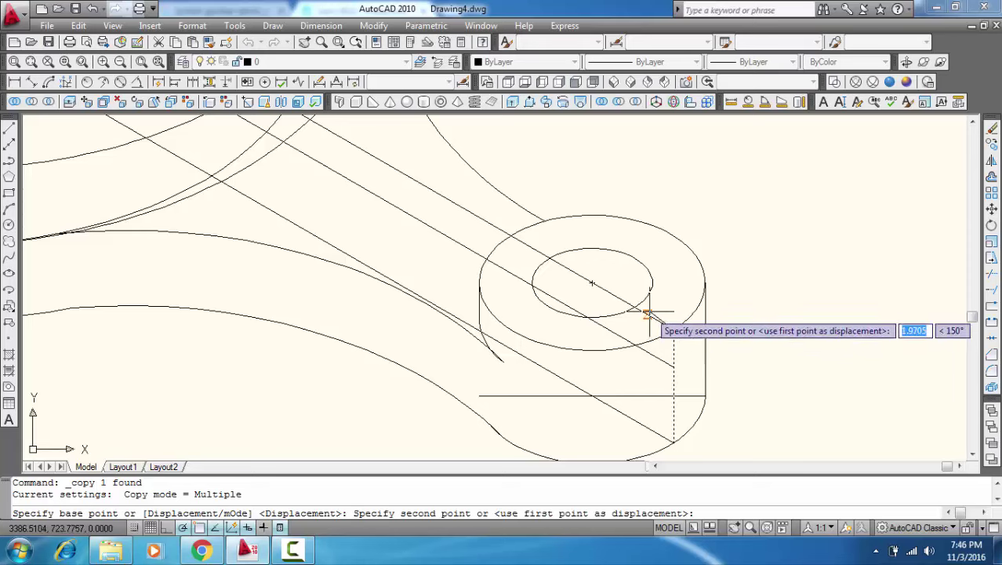
{"action": "left_click", "coordinate": [635, 305]}
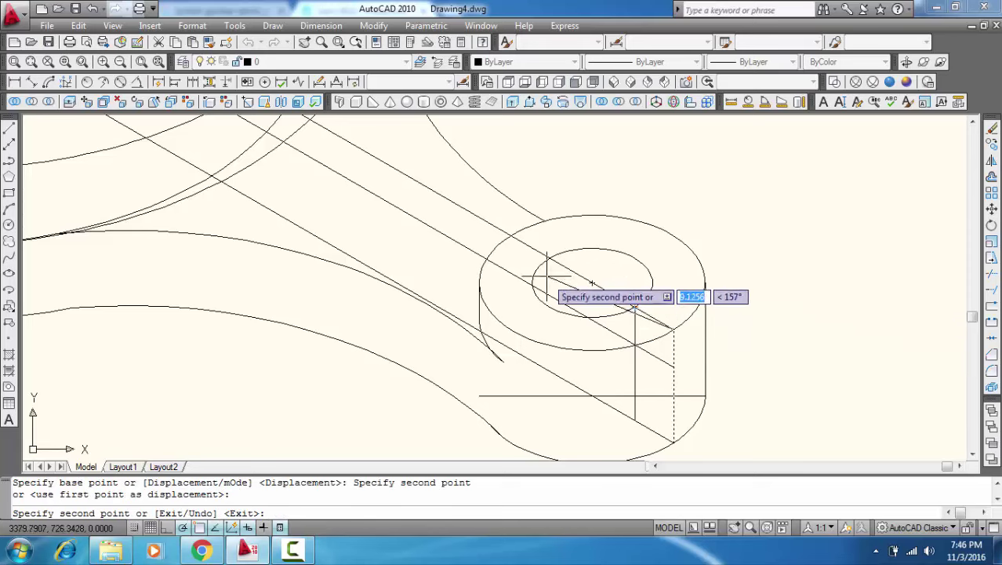
{"action": "left_click", "coordinate": [550, 258]}
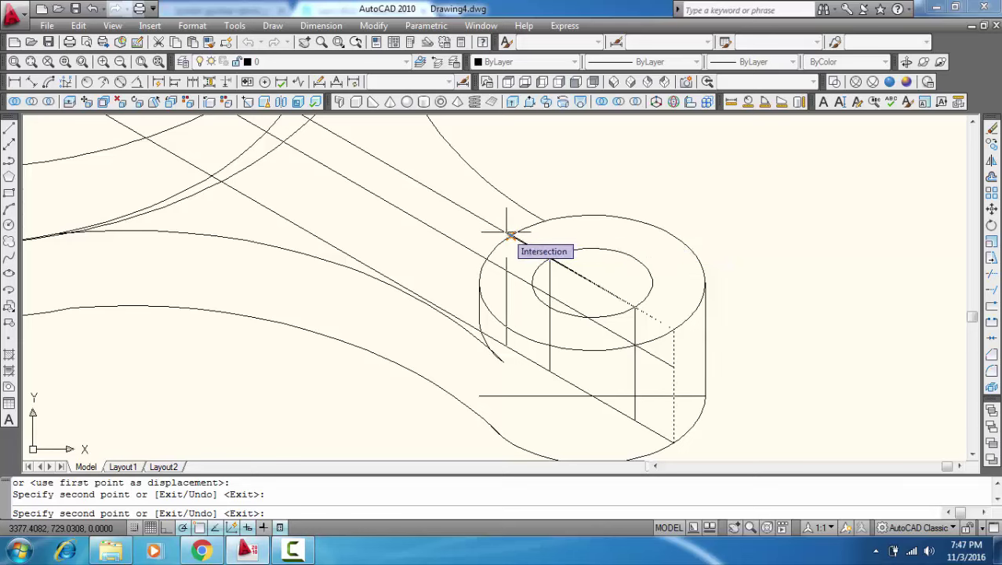
{"action": "left_click", "coordinate": [510, 236]}
{"action": "left_click", "coordinate": [510, 235]}
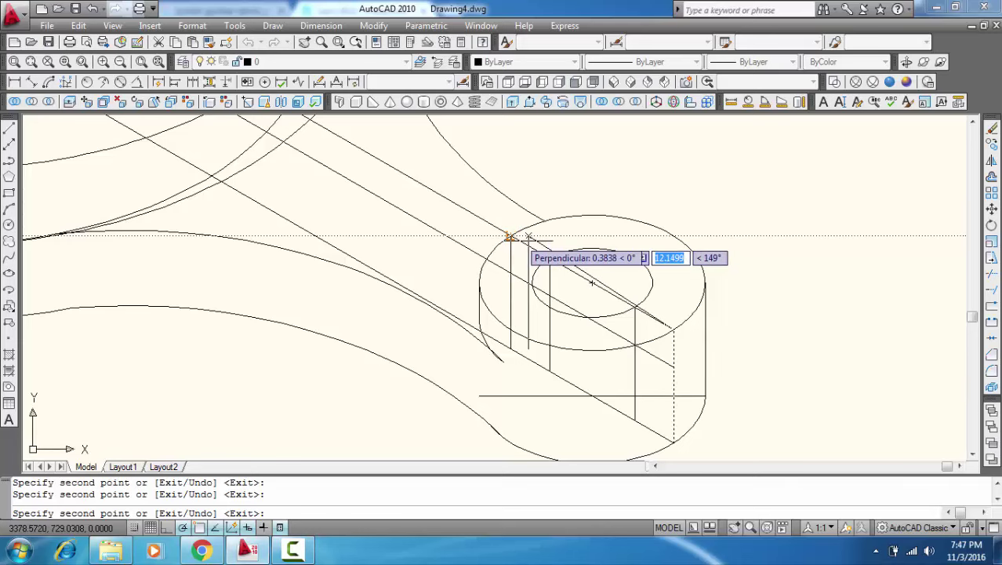
{"action": "key", "text": "Escape"}
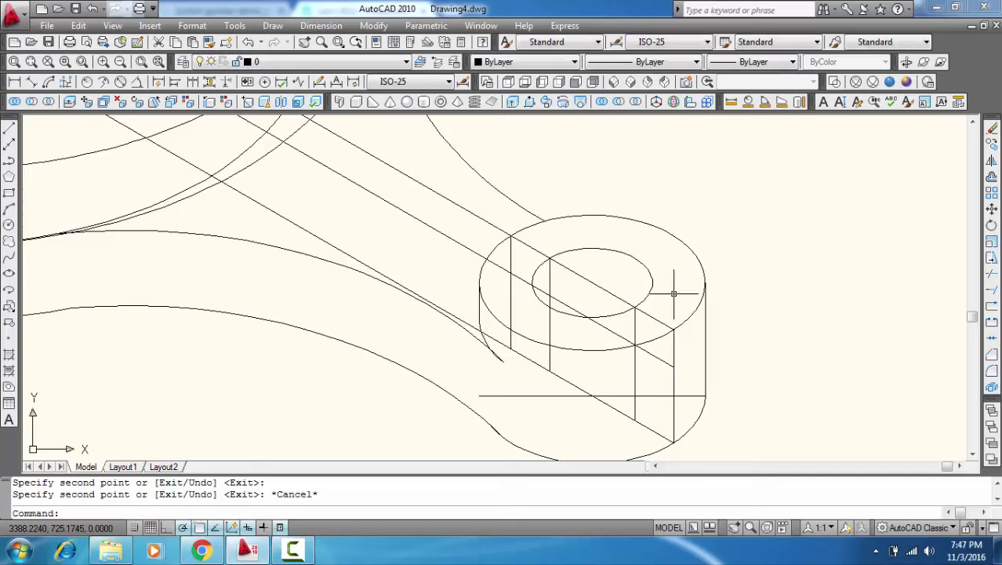
Step: Draw a 30-degree line up-right from the hub's top bore centre
{"action": "scroll", "coordinate": [659, 349], "scroll_direction": "down", "scroll_amount": 2}
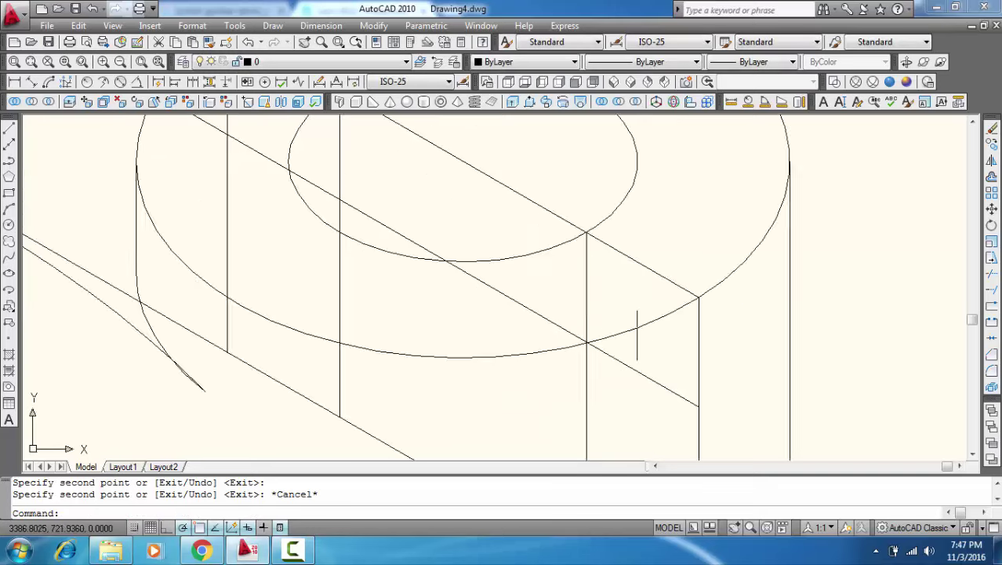
{"action": "scroll", "coordinate": [660, 350], "scroll_direction": "down", "scroll_amount": 3}
{"action": "middle_click_drag", "start_coordinate": [451, 191], "coordinate": [469, 256]}
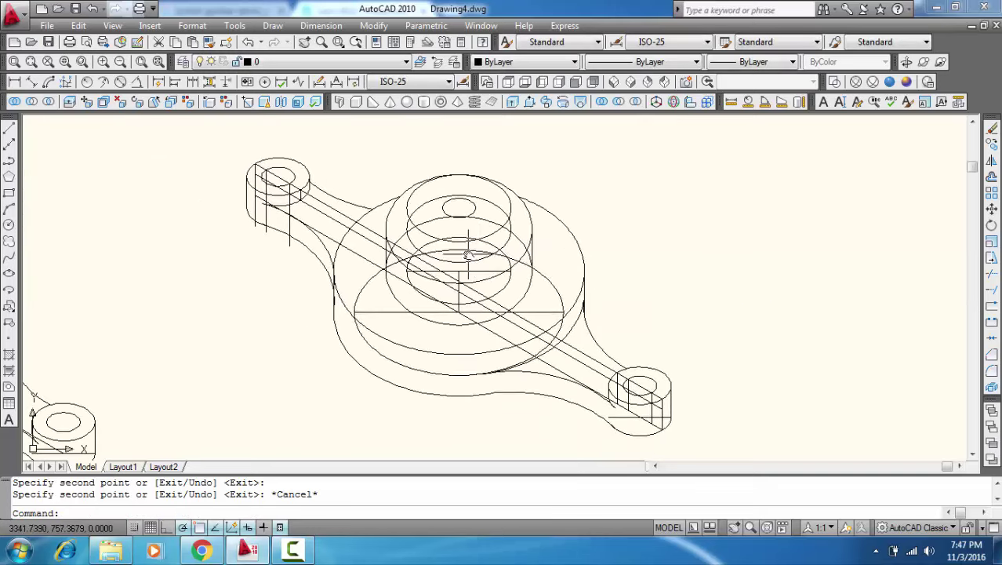
{"action": "type", "text": "l"}
{"action": "key", "text": "Return"}
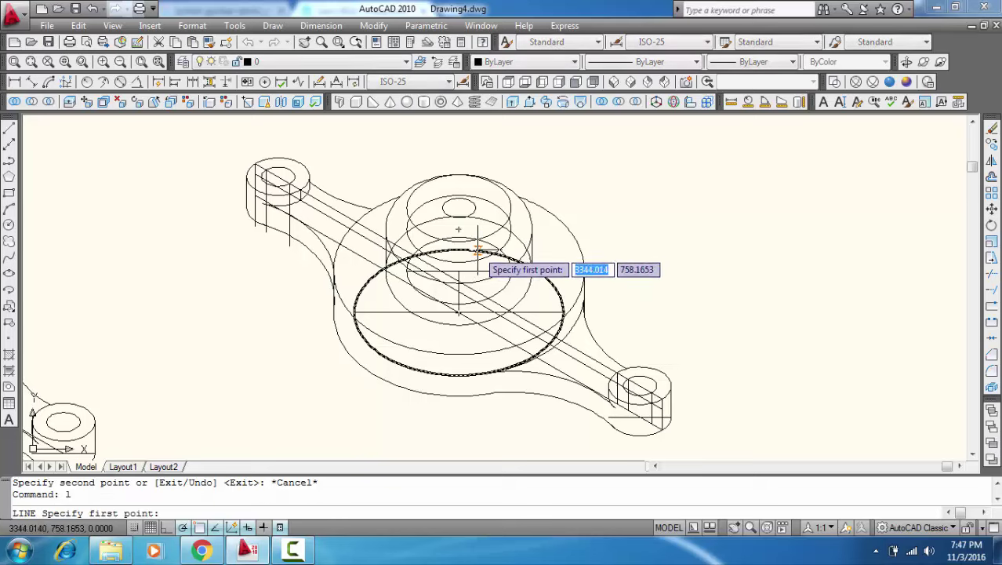
{"action": "left_click", "coordinate": [459, 208]}
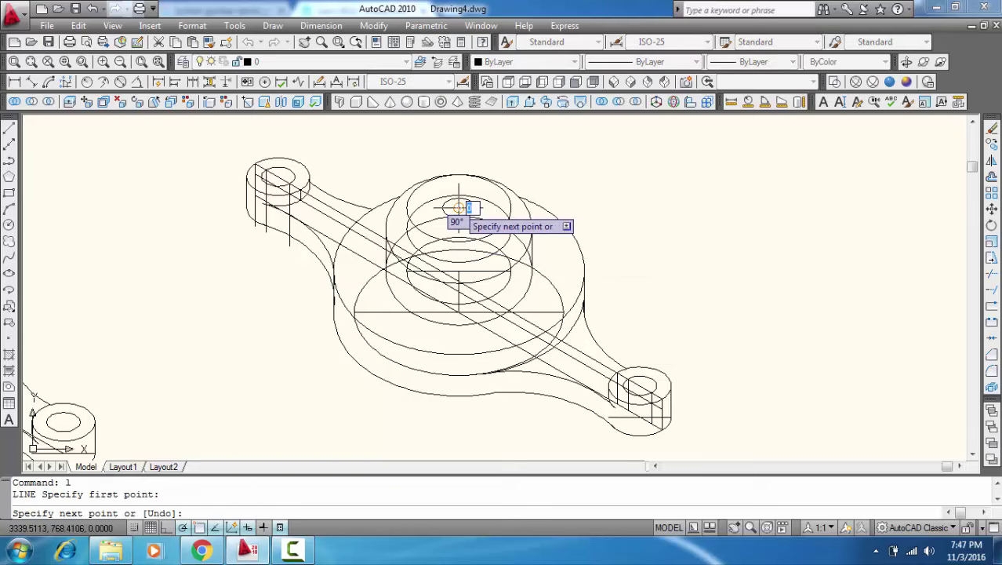
{"action": "key", "text": "F8"}
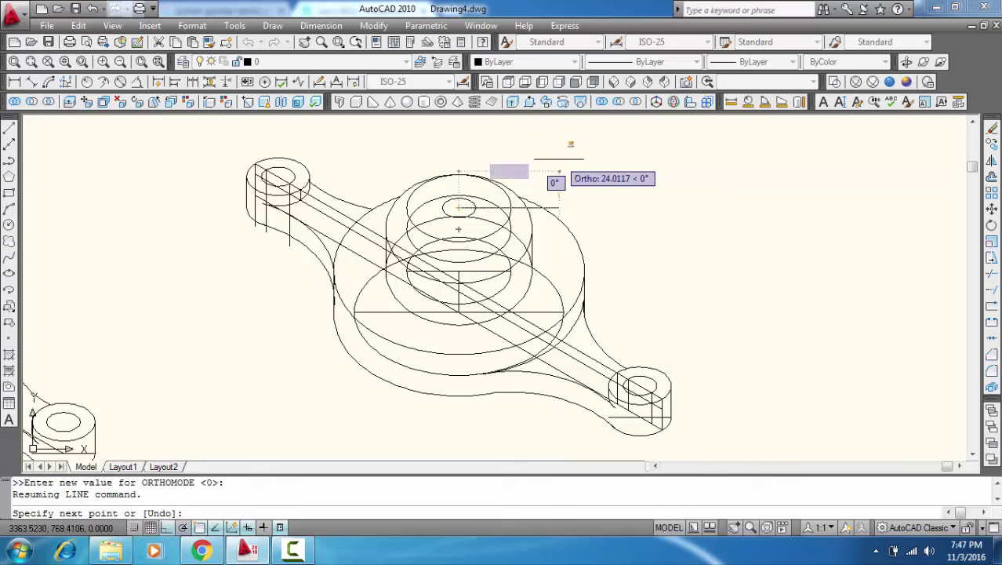
{"action": "type", "text": "<30"}
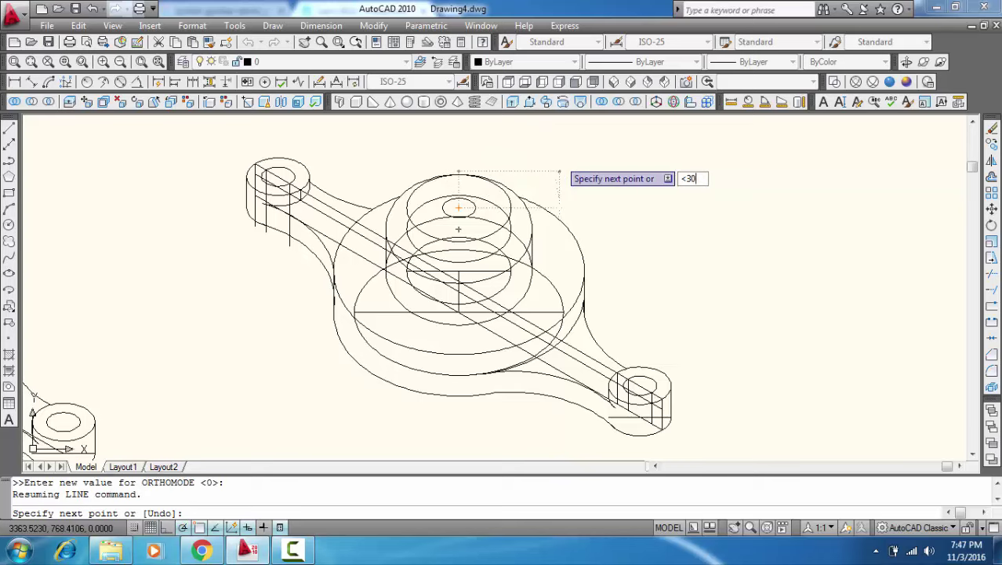
{"action": "key", "text": "Return"}
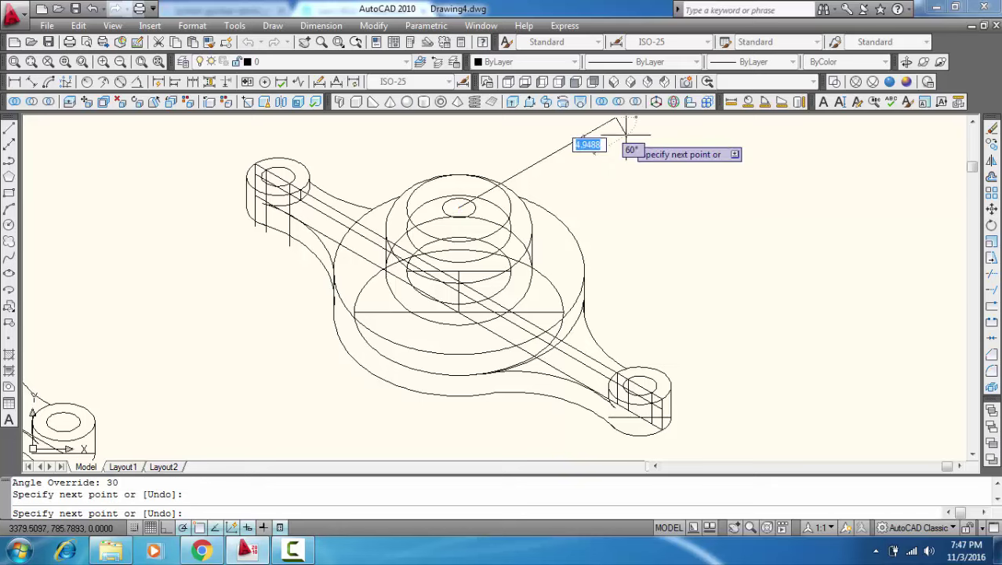
{"action": "key", "text": "Return"}
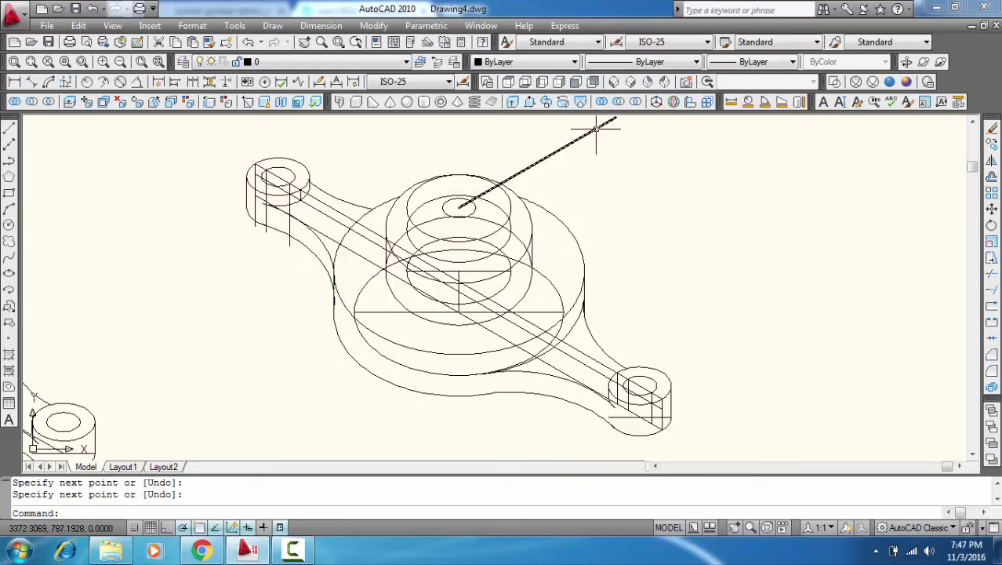
Step: Erase the diagonal line, restore it with undo, and reselect it
{"action": "left_click", "coordinate": [596, 128]}
{"action": "right_click", "coordinate": [597, 124]}
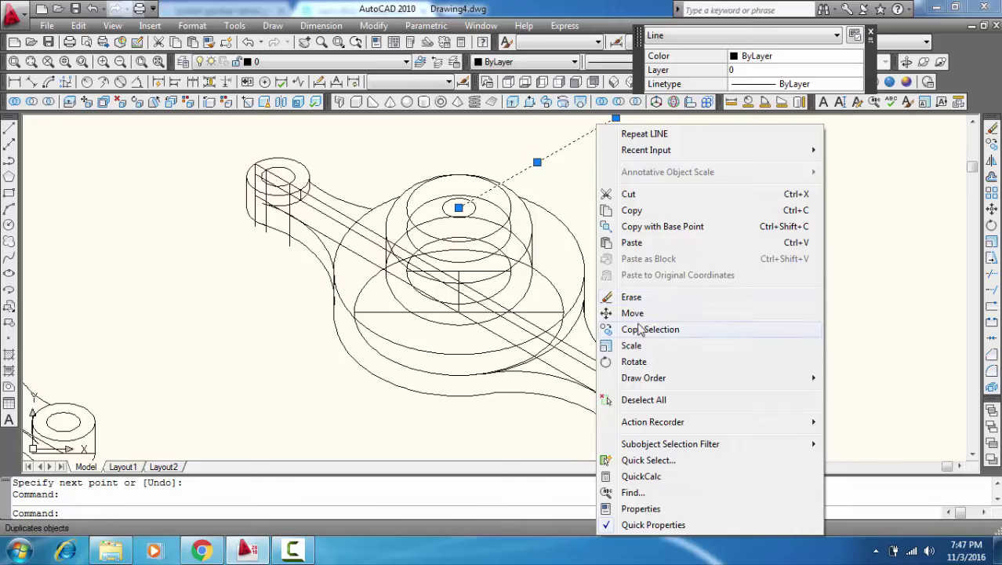
{"action": "left_click", "coordinate": [632, 297]}
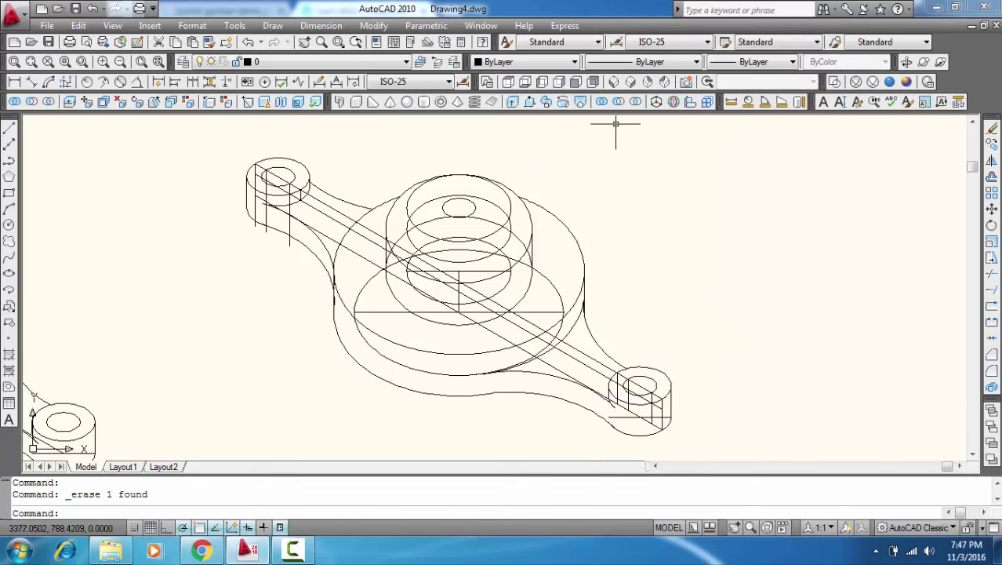
{"action": "key", "text": "ctrl+z"}
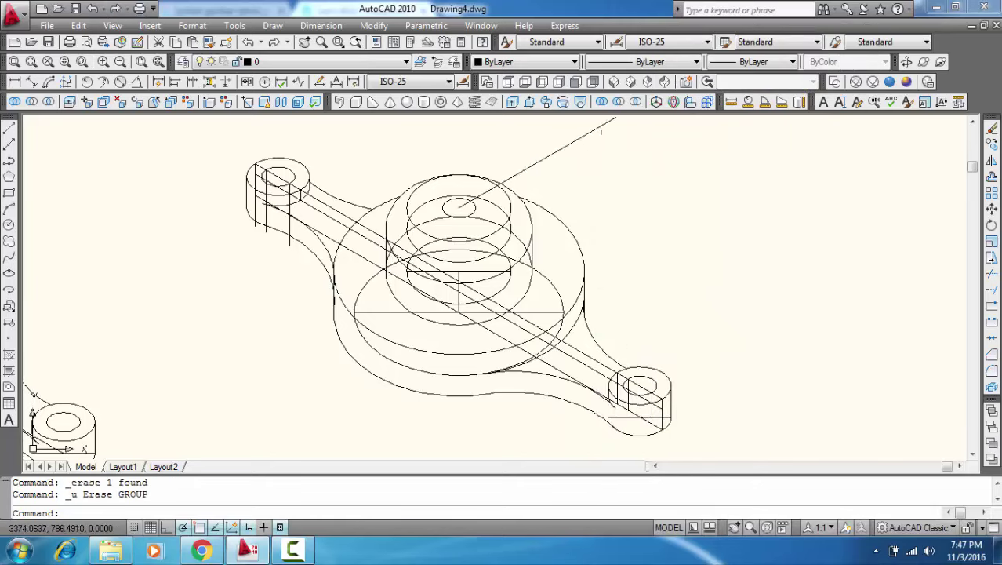
{"action": "left_click", "coordinate": [597, 127]}
{"action": "right_click", "coordinate": [597, 128]}
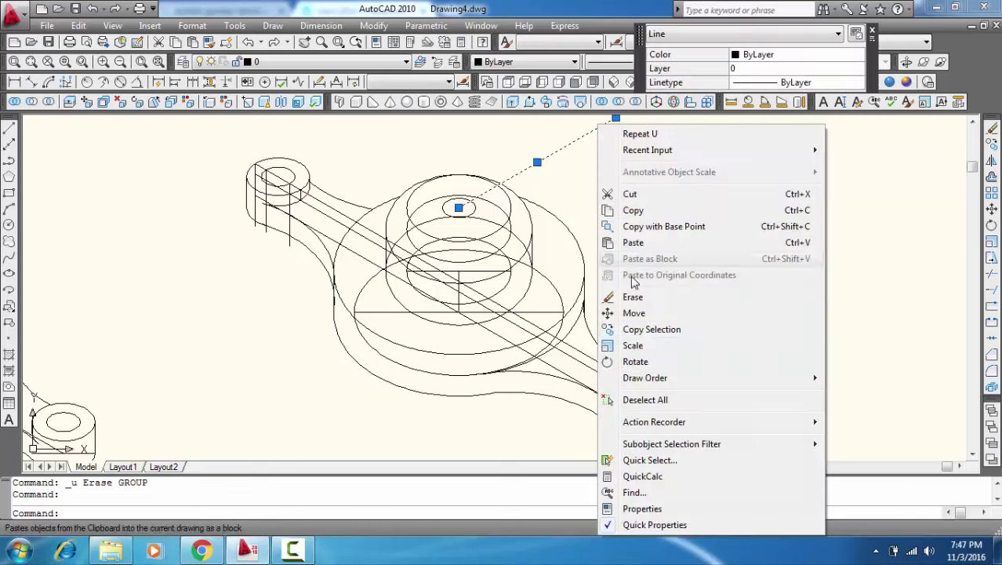
Step: Copy the diagonal line from its upper end to the base ellipse centre
{"action": "left_click", "coordinate": [645, 330]}
{"action": "left_click", "coordinate": [615, 119]}
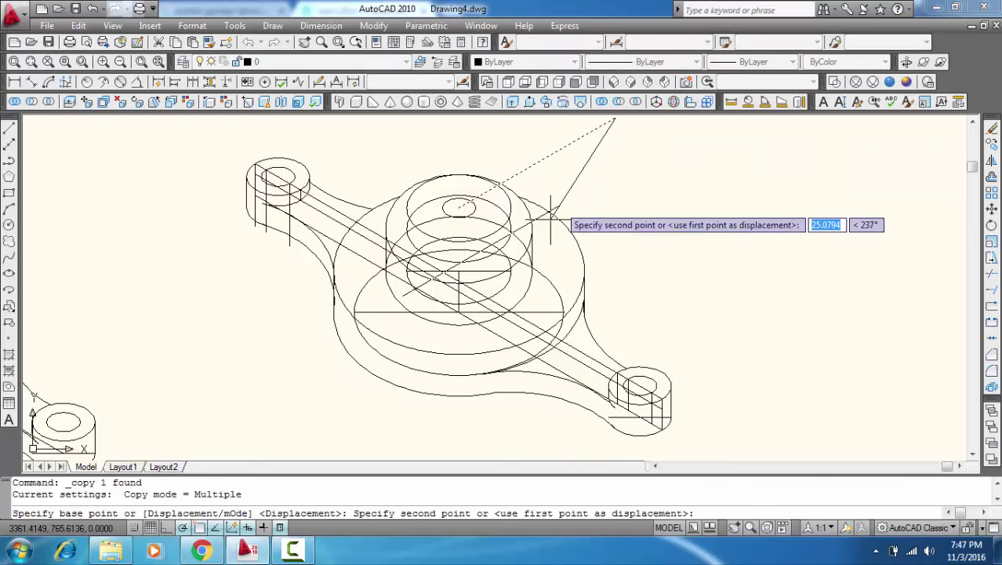
{"action": "scroll", "coordinate": [466, 312], "scroll_direction": "up", "scroll_amount": 5}
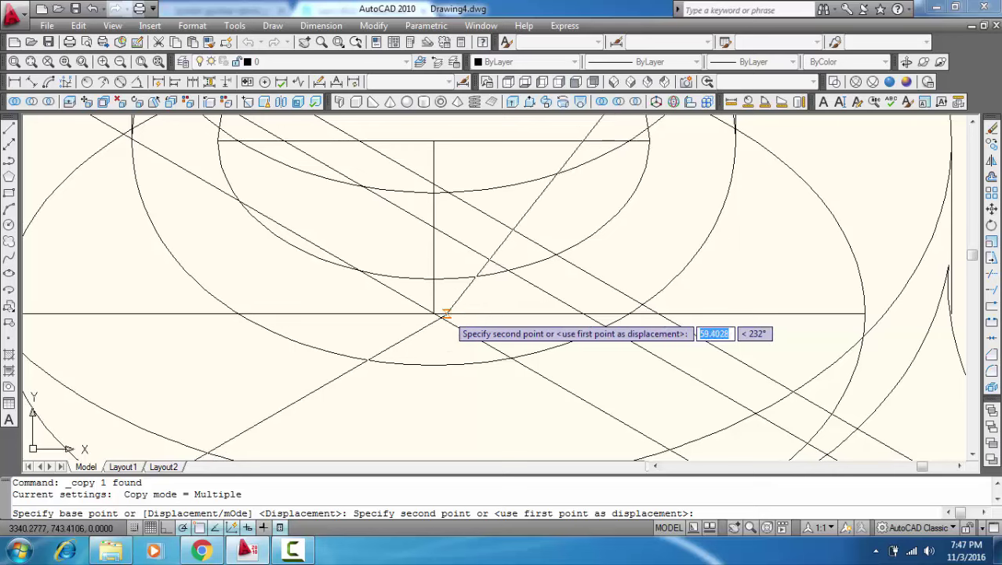
{"action": "left_click", "coordinate": [433, 315]}
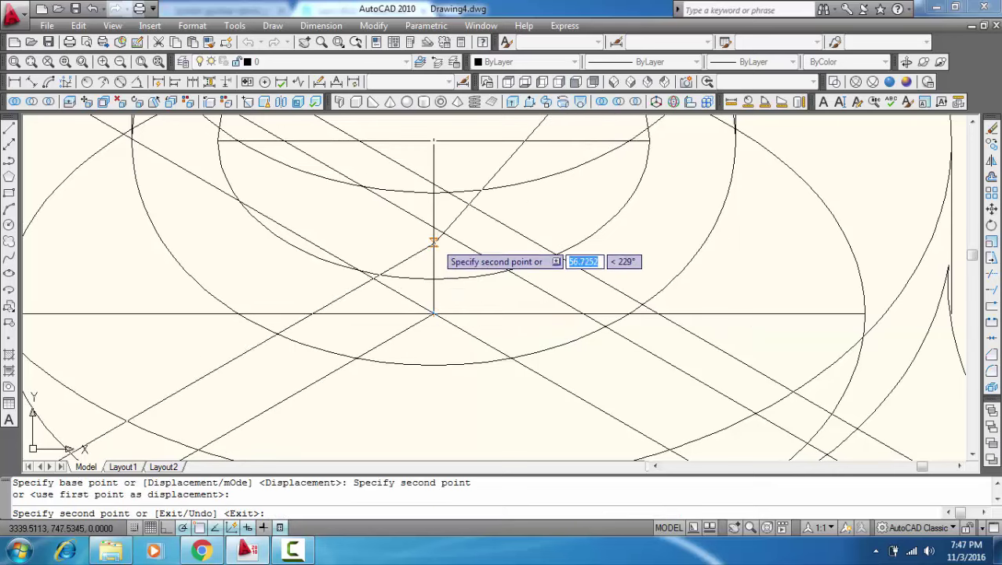
{"action": "scroll", "coordinate": [434, 237], "scroll_direction": "down", "scroll_amount": 2}
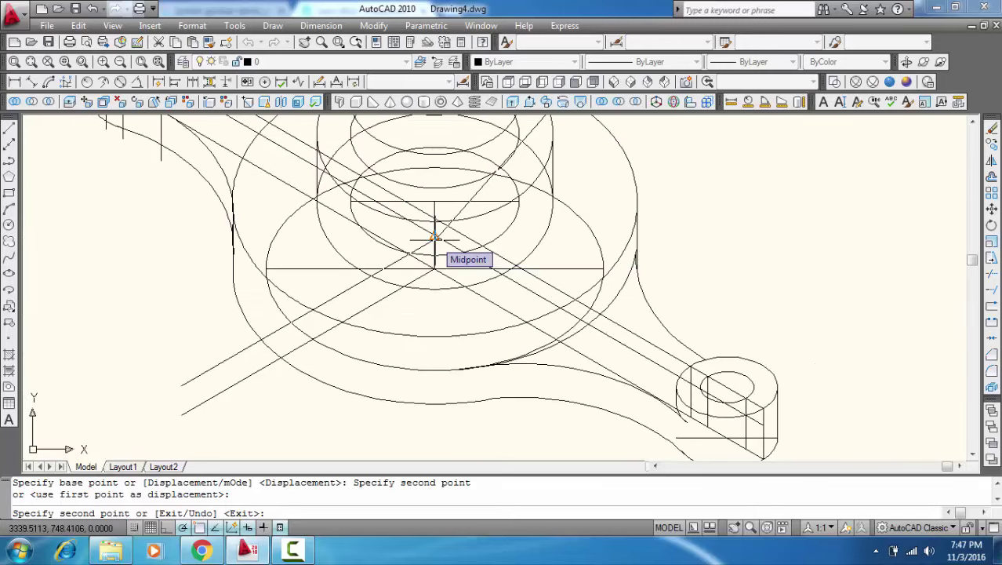
{"action": "scroll", "coordinate": [433, 236], "scroll_direction": "up", "scroll_amount": 2}
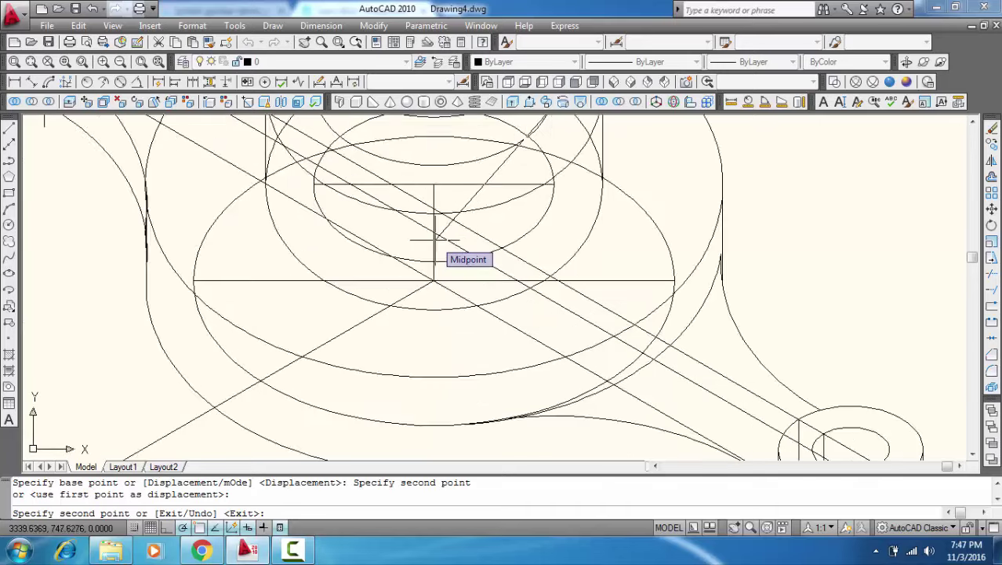
{"action": "scroll", "coordinate": [432, 231], "scroll_direction": "up", "scroll_amount": 2}
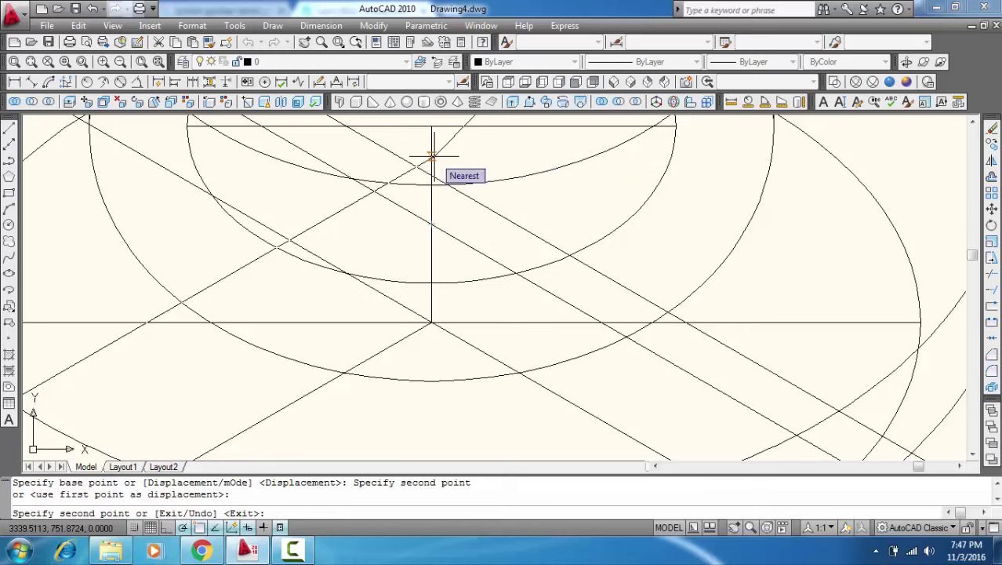
{"action": "key", "text": "Escape"}
{"action": "scroll", "coordinate": [432, 157], "scroll_direction": "down", "scroll_amount": 5}
{"action": "scroll", "coordinate": [420, 210], "scroll_direction": "up", "scroll_amount": 5}
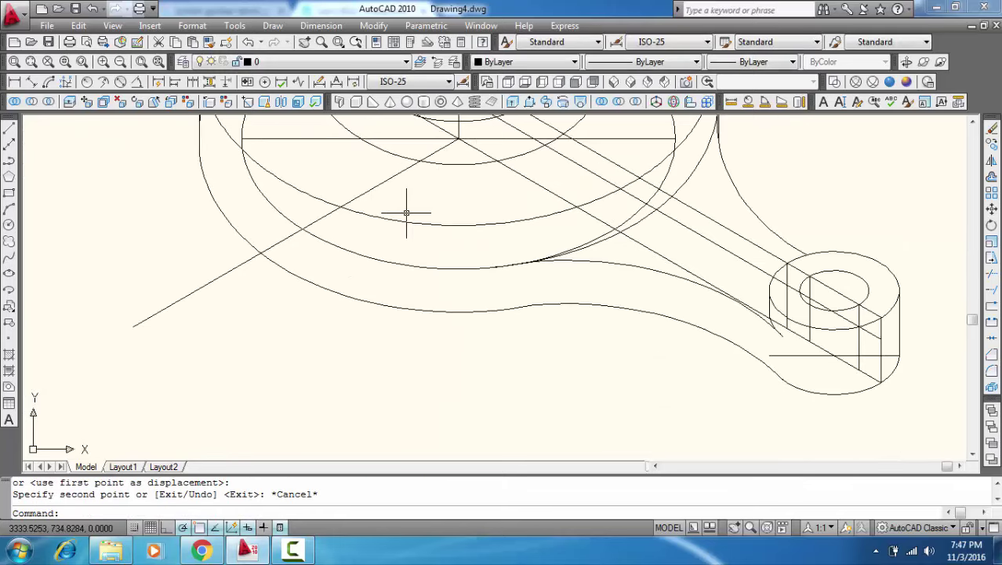
{"action": "scroll", "coordinate": [399, 216], "scroll_direction": "down", "scroll_amount": 2}
{"action": "scroll", "coordinate": [396, 218], "scroll_direction": "down", "scroll_amount": 1}
Step: Draw a vertical line straight up from the lower diagonal along the hub's left side
{"action": "middle_click_drag", "start_coordinate": [392, 218], "coordinate": [377, 253]}
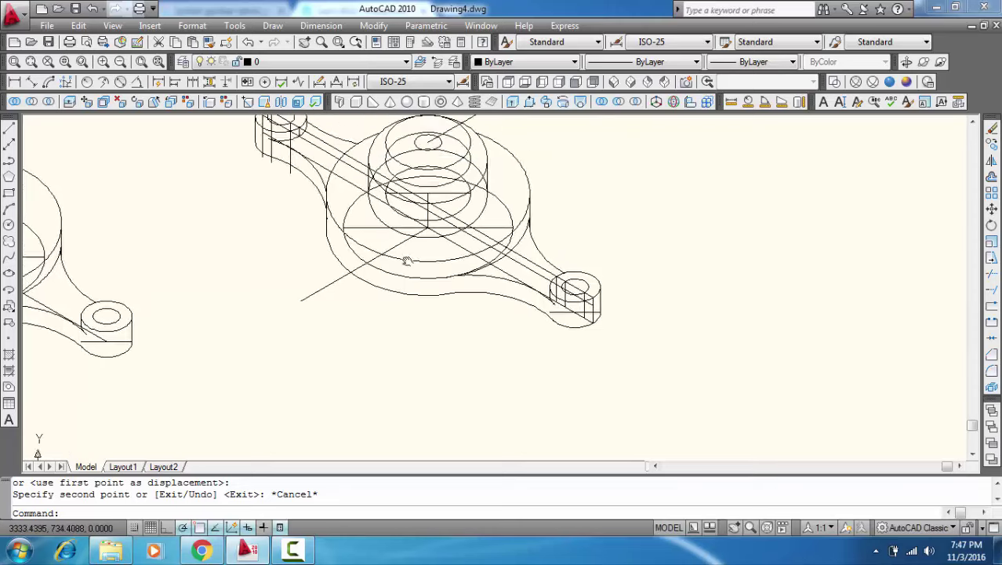
{"action": "scroll", "coordinate": [377, 253], "scroll_direction": "up", "scroll_amount": 2}
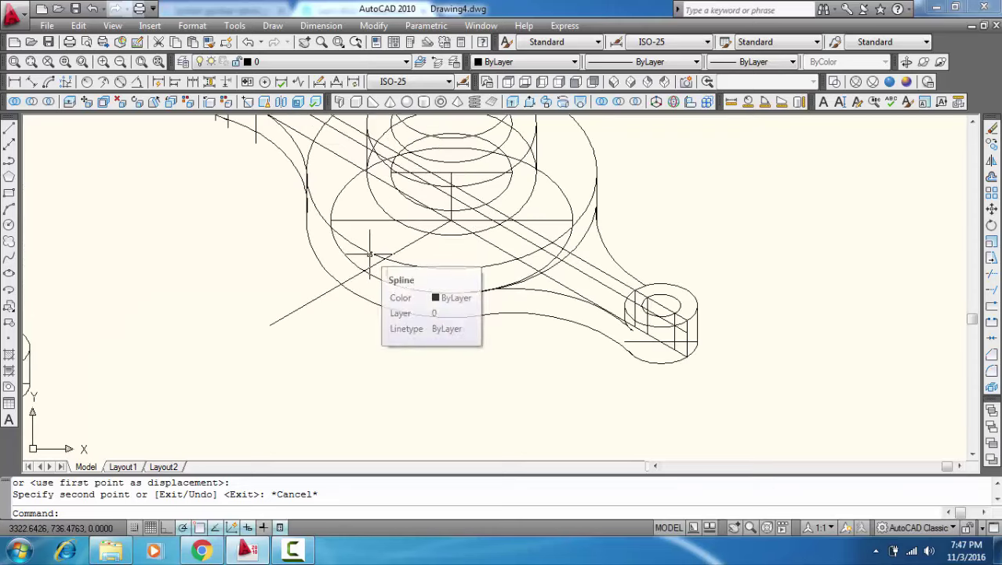
{"action": "type", "text": " l"}
{"action": "key", "text": "Return"}
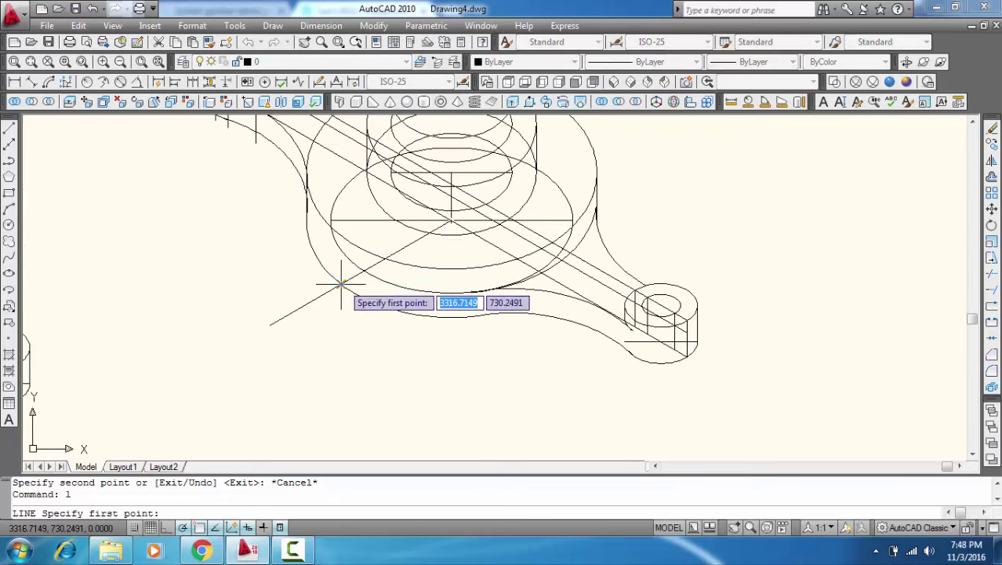
{"action": "left_click", "coordinate": [341, 283]}
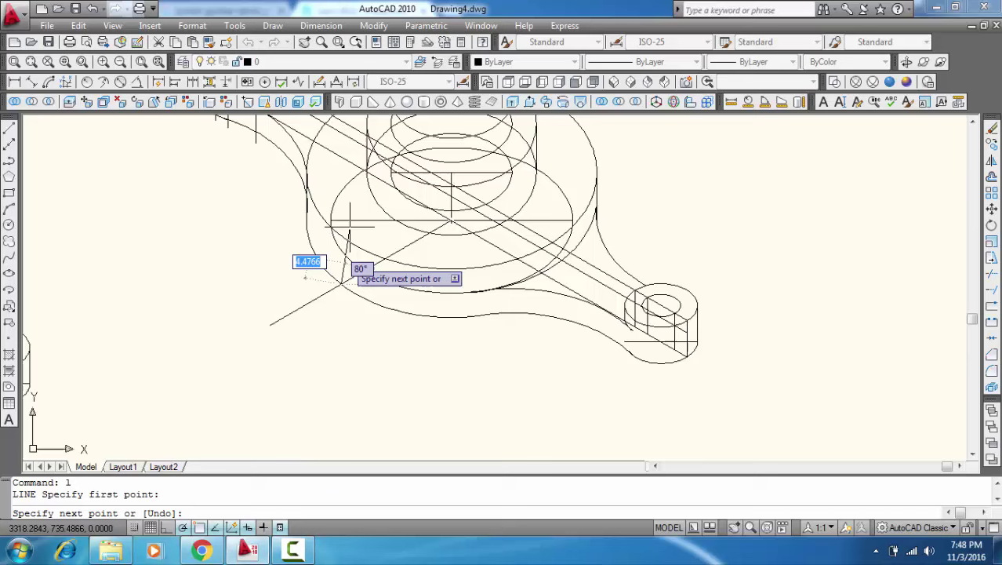
{"action": "left_click", "coordinate": [340, 168]}
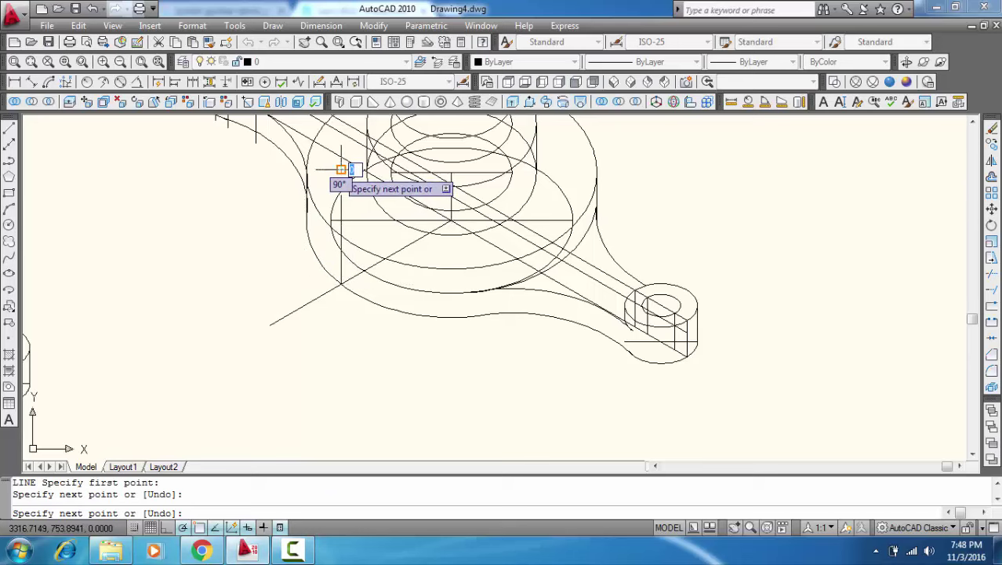
{"action": "key", "text": "Escape"}
{"action": "middle_click_drag", "start_coordinate": [483, 292], "coordinate": [419, 305]}
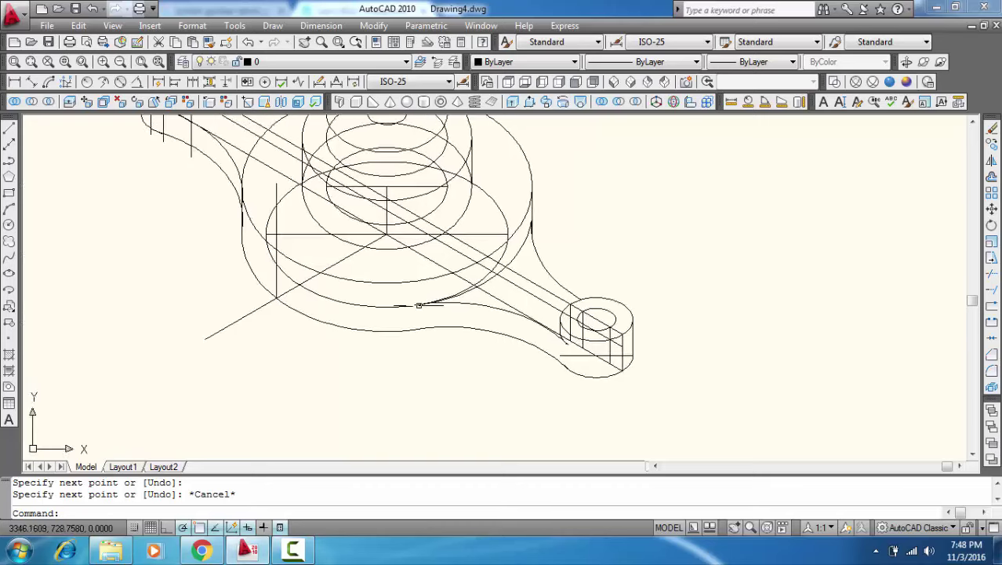
{"action": "scroll", "coordinate": [599, 336], "scroll_direction": "up", "scroll_amount": 5}
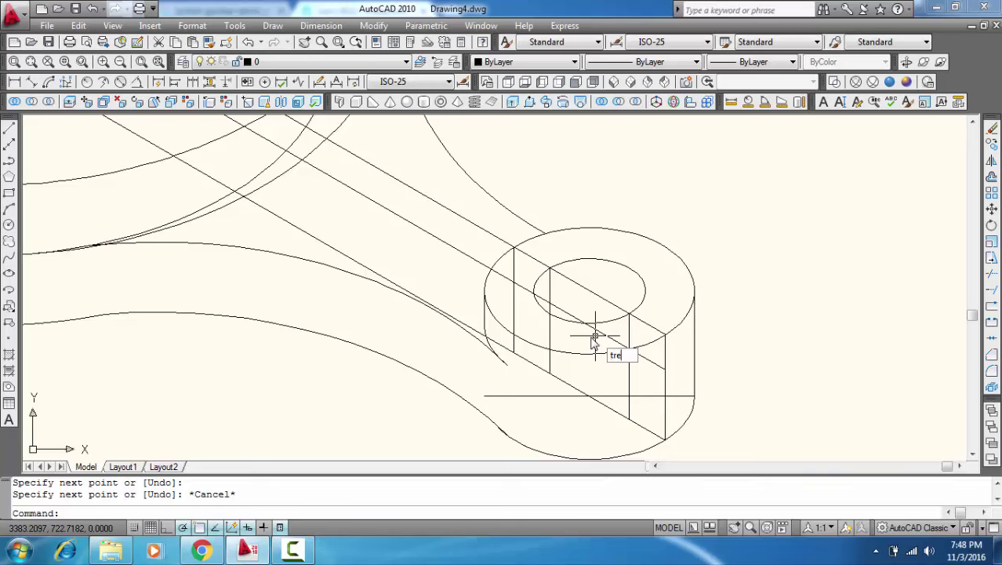
Step: Trim the boss's outer top ellipse, left-side arcs and the inner arc behind the rib
{"action": "key", "text": "Return"}
{"action": "key", "text": "Return"}
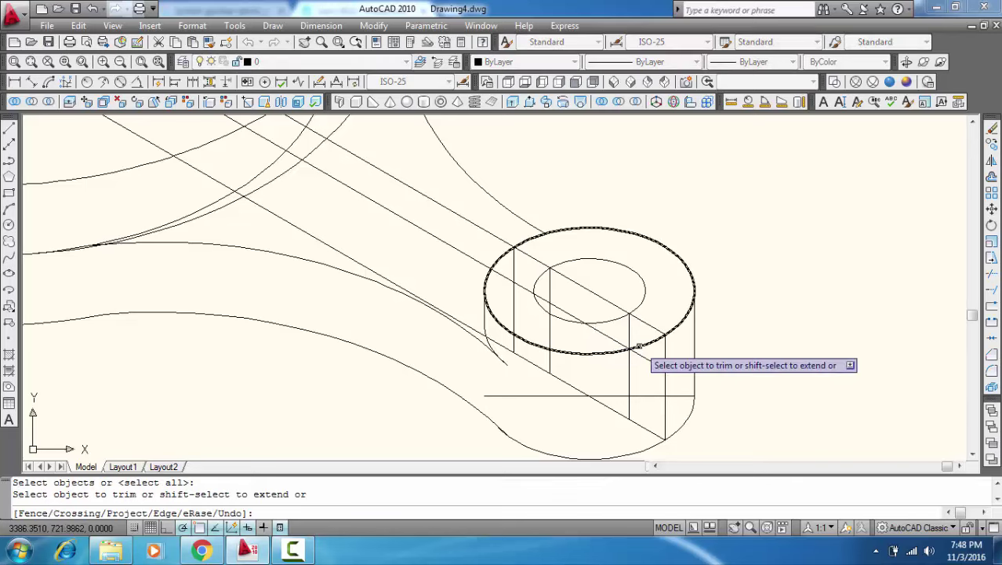
{"action": "left_click", "coordinate": [642, 345]}
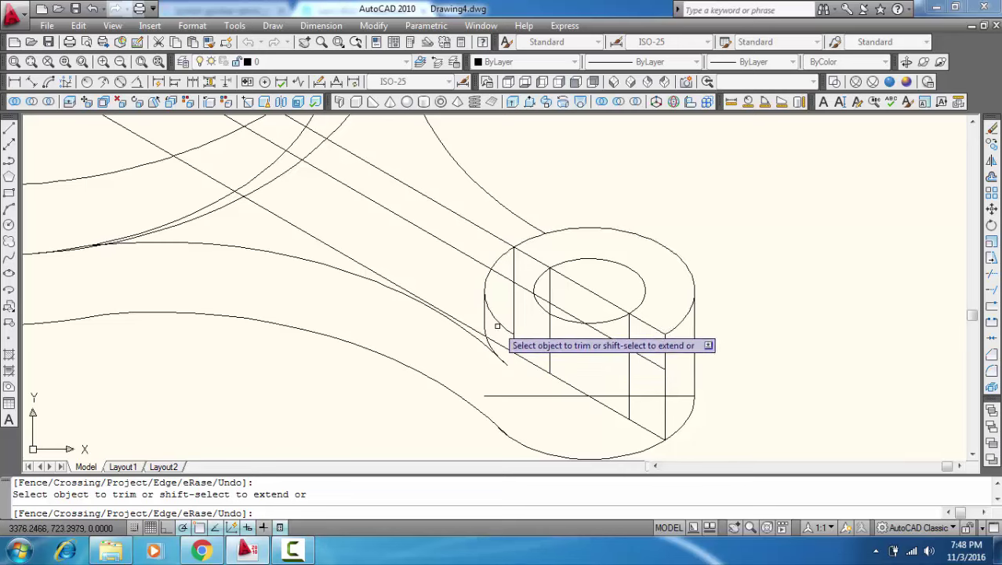
{"action": "left_click", "coordinate": [486, 283]}
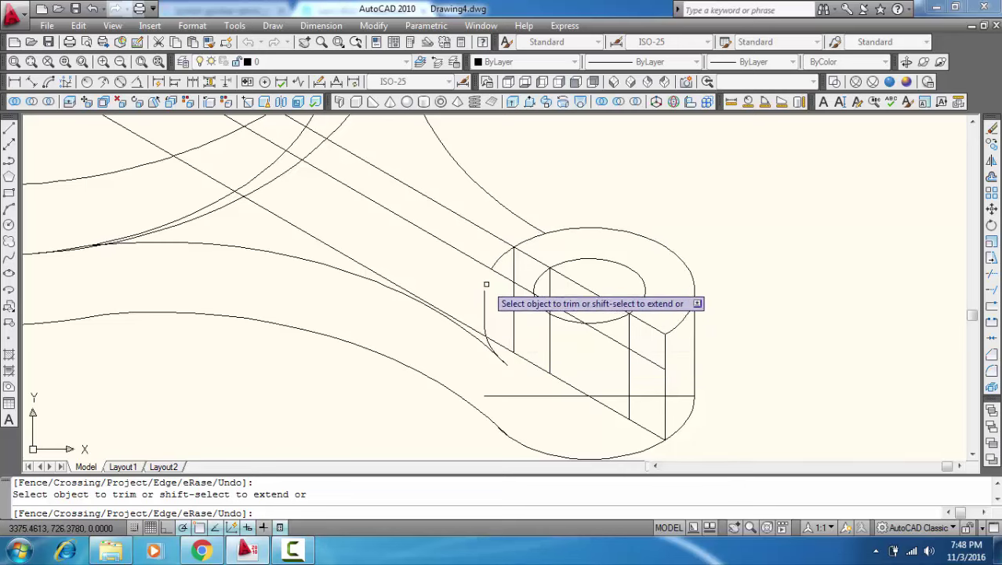
{"action": "left_click", "coordinate": [495, 261]}
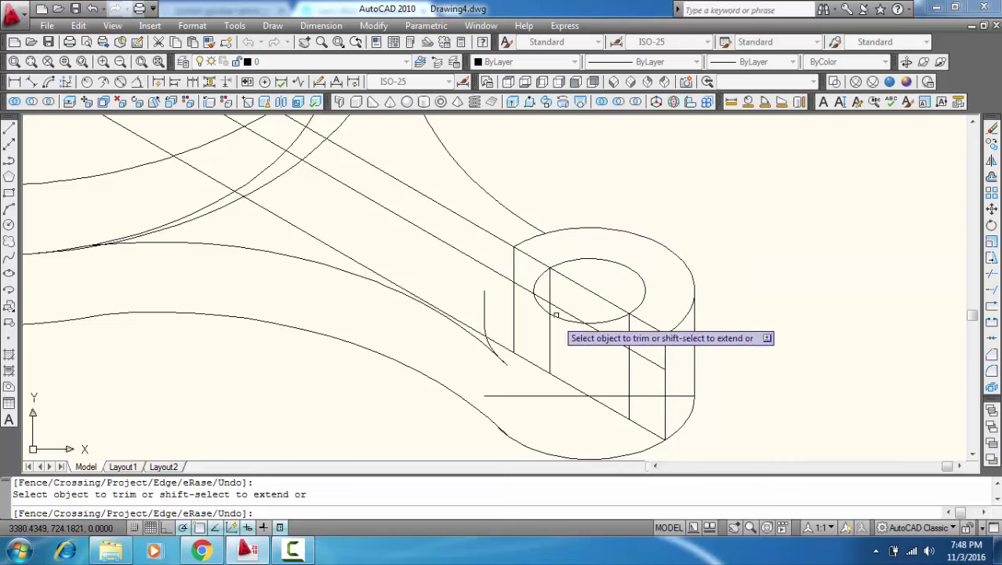
{"action": "left_click", "coordinate": [538, 275]}
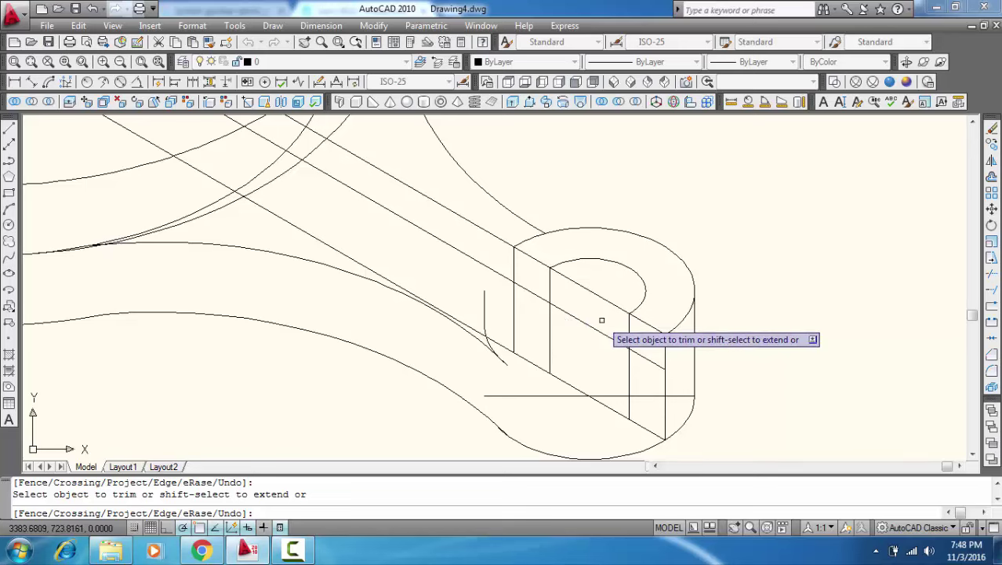
{"action": "key", "text": "Escape"}
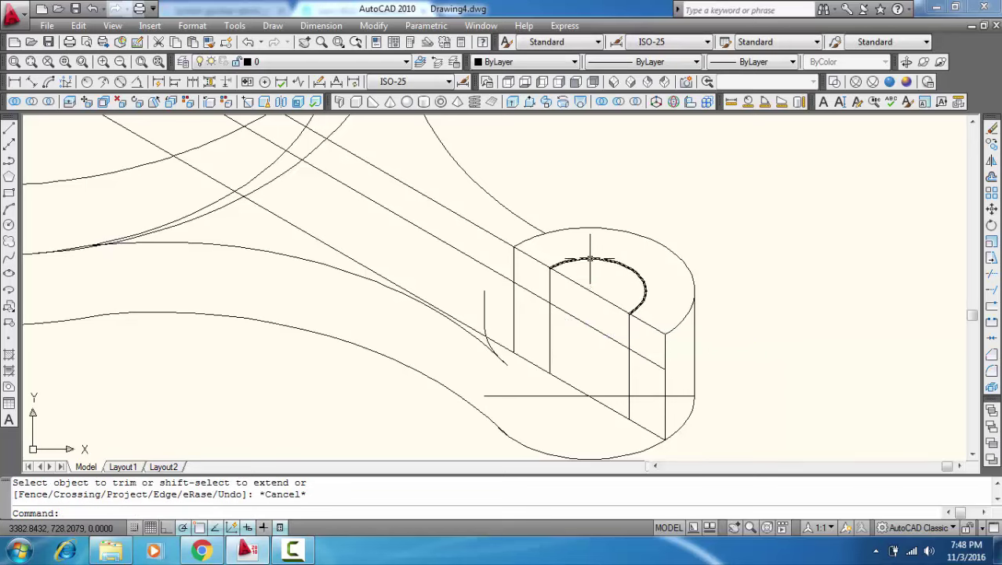
{"action": "left_click", "coordinate": [590, 259]}
Step: Copy the boss's inner arc down to the boss's base
{"action": "right_click", "coordinate": [590, 259]}
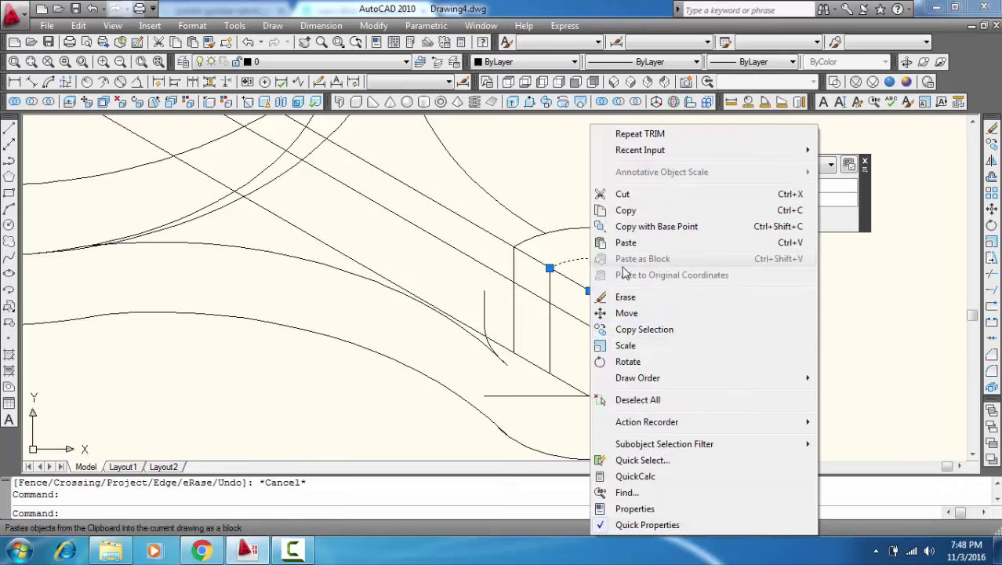
{"action": "left_click", "coordinate": [630, 329]}
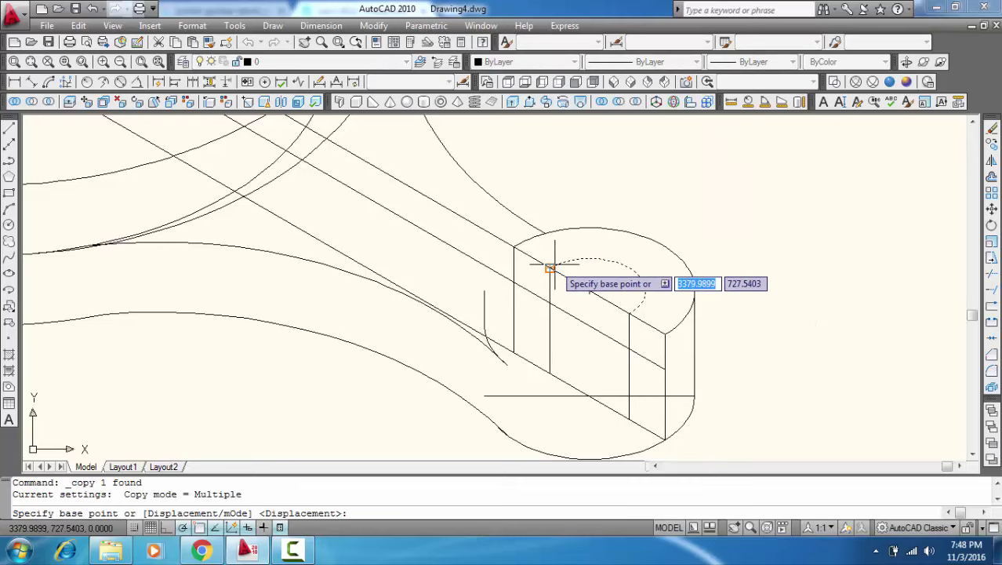
{"action": "left_click", "coordinate": [550, 267]}
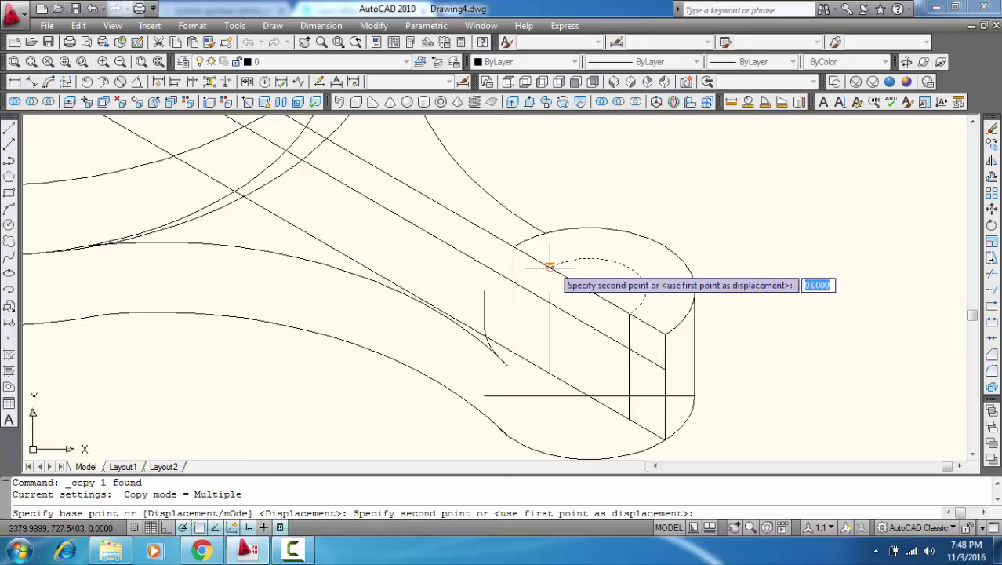
{"action": "left_click", "coordinate": [550, 373]}
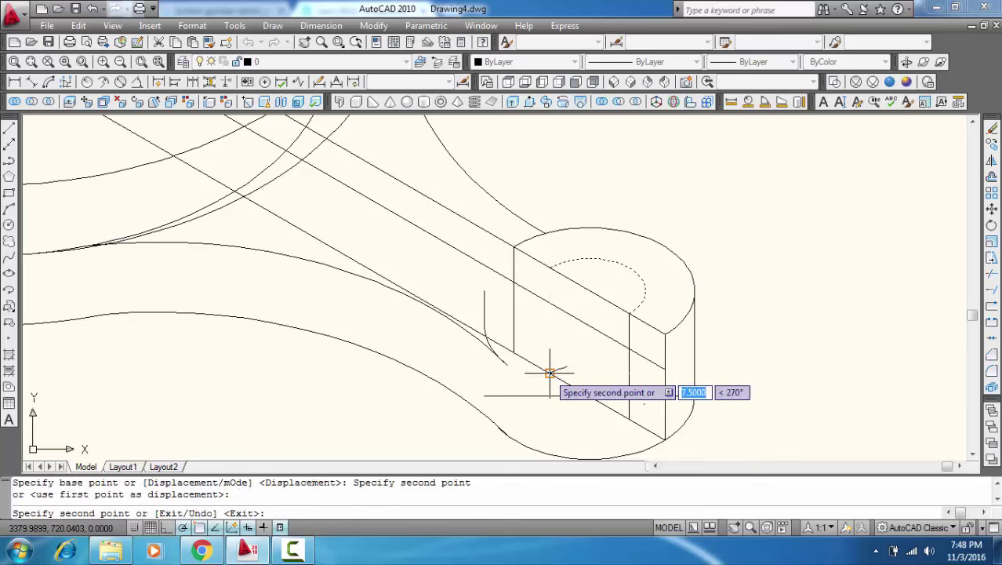
{"action": "key", "text": "Escape"}
{"action": "type", "text": "tr"}
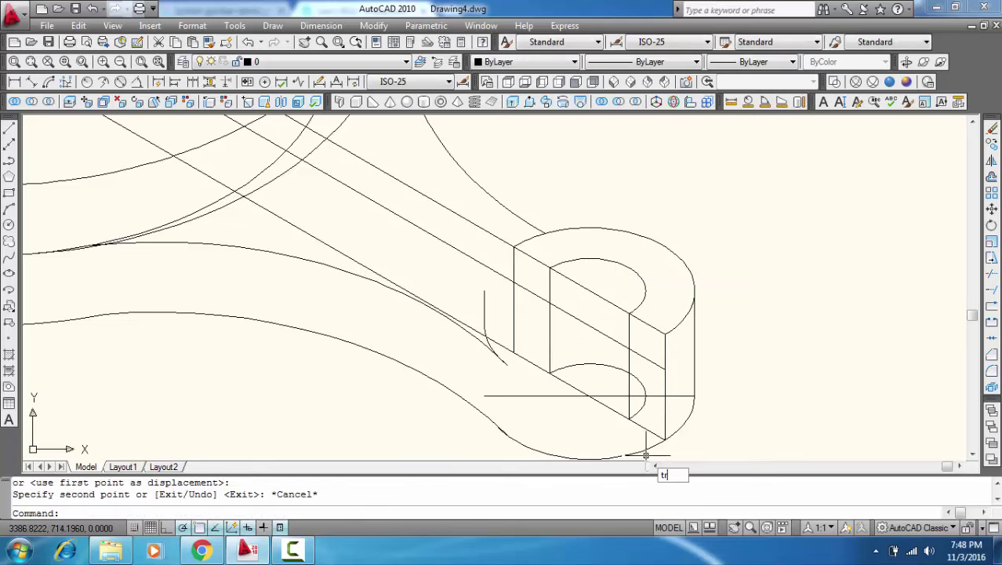
Step: Trim the hidden arc piece and rib-line segments behind the right lug boss
{"action": "key", "text": "Return"}
{"action": "key", "text": "Return"}
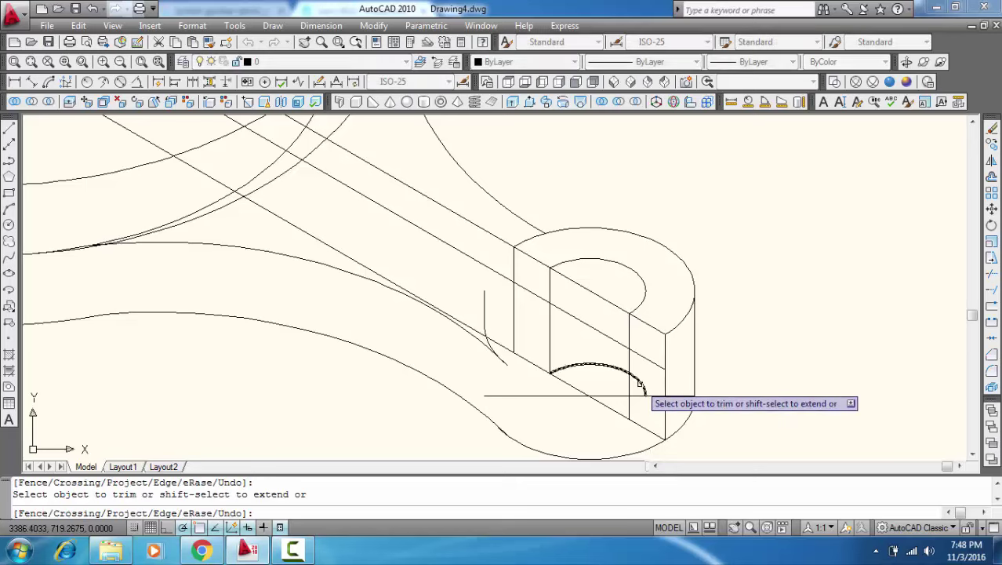
{"action": "left_click", "coordinate": [640, 385]}
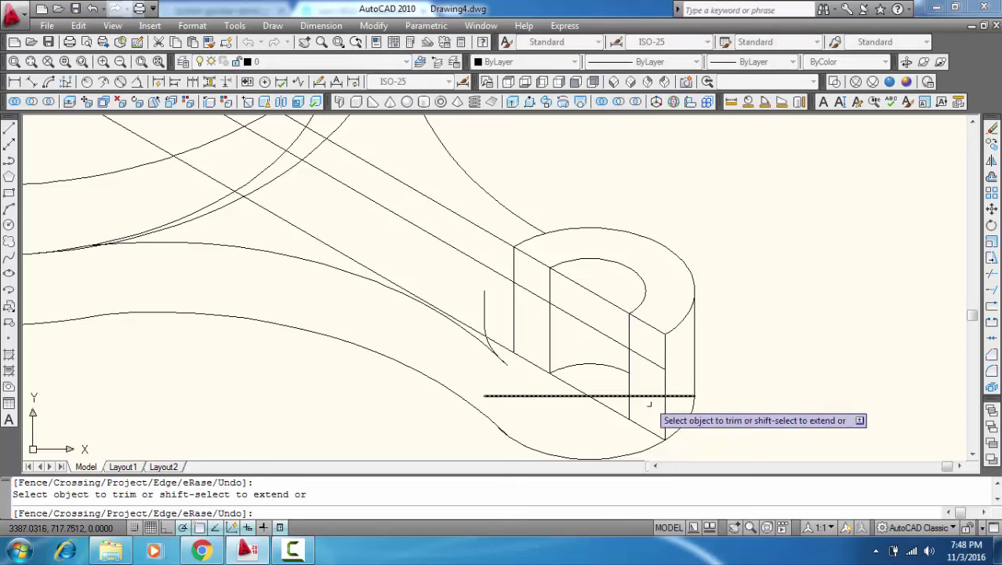
{"action": "left_click", "coordinate": [603, 406]}
{"action": "left_click", "coordinate": [604, 407]}
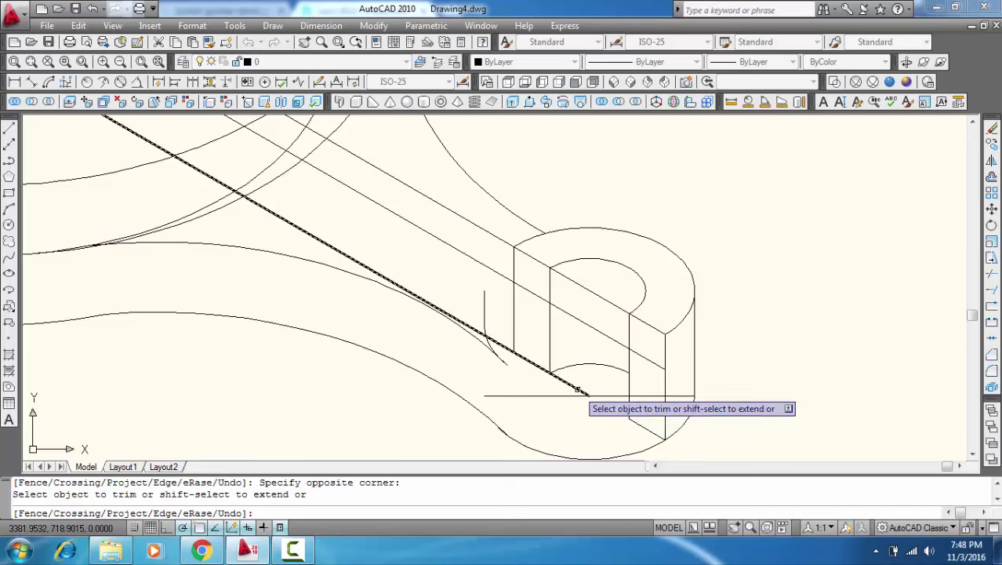
{"action": "left_click", "coordinate": [578, 389]}
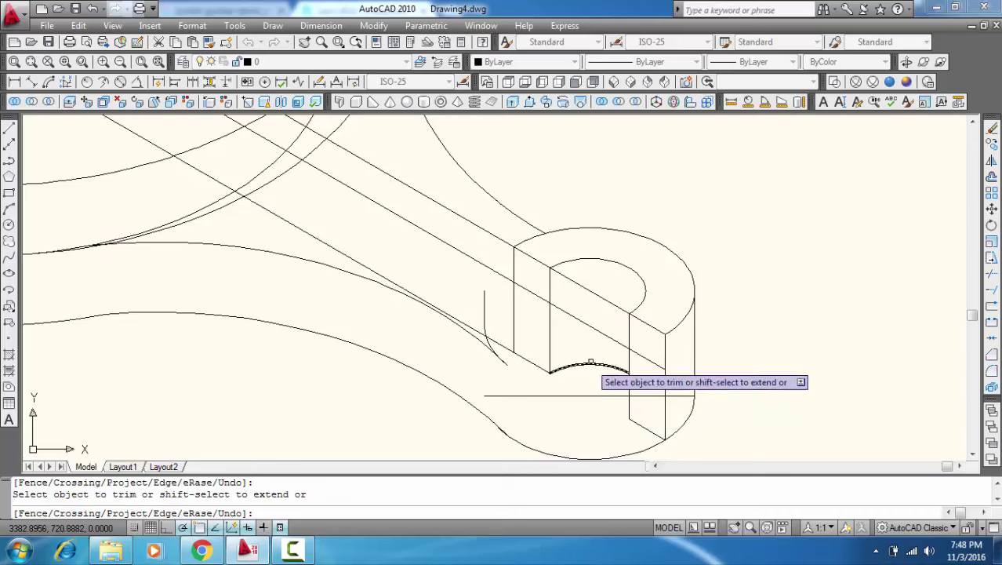
{"action": "left_click", "coordinate": [639, 353]}
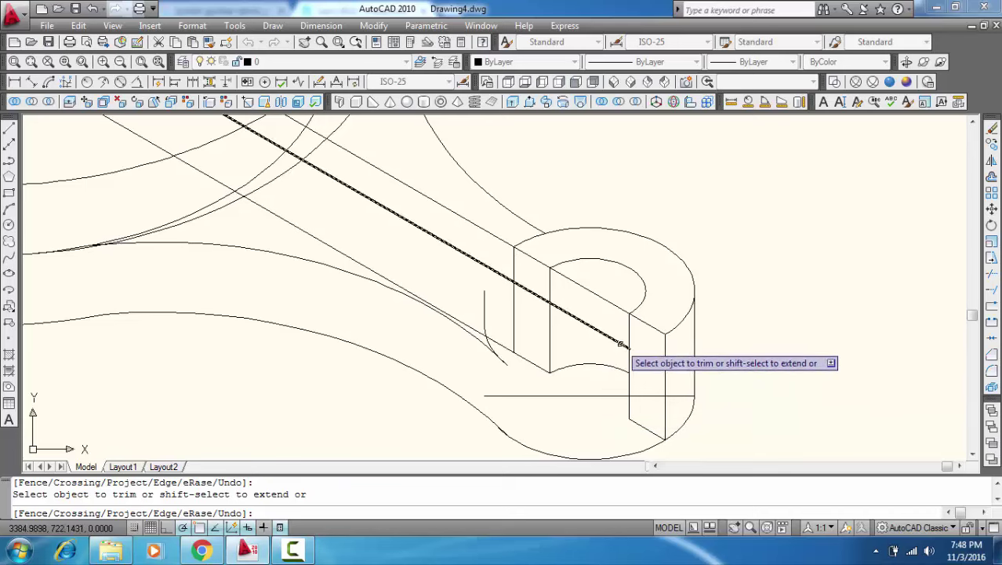
{"action": "left_click", "coordinate": [621, 343]}
{"action": "left_click", "coordinate": [539, 293]}
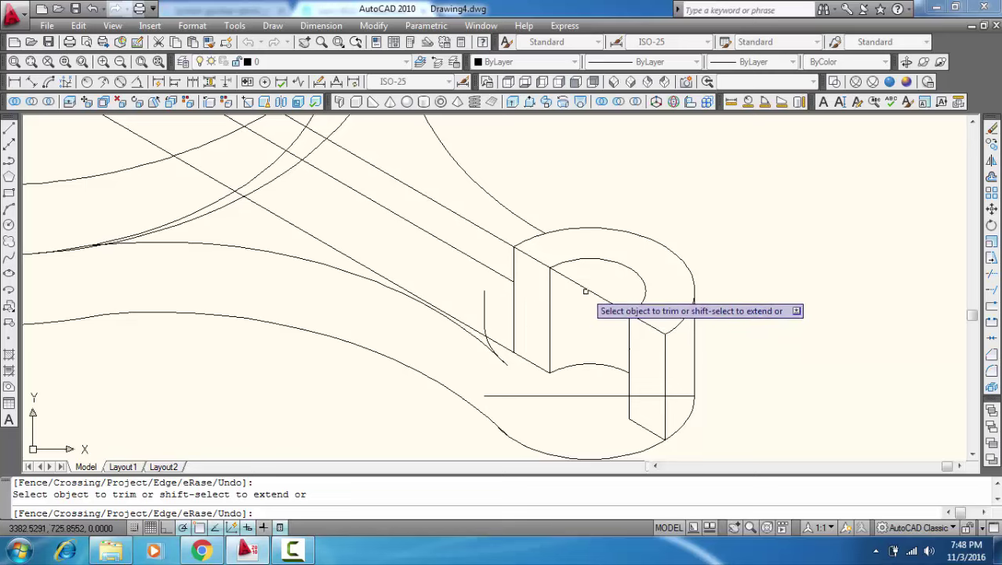
{"action": "left_click", "coordinate": [585, 291]}
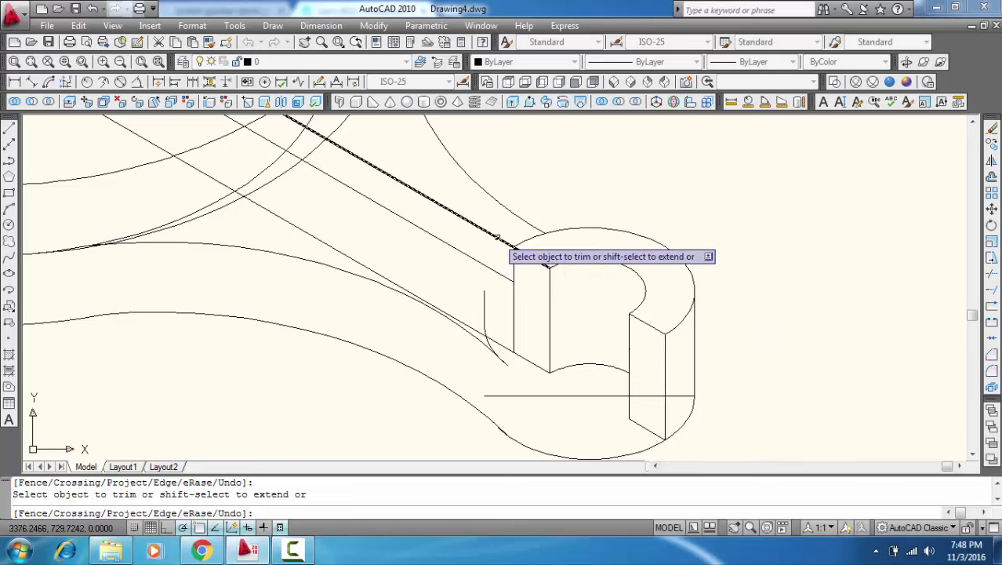
Step: Trim away the lower part of the boss's left edge
{"action": "scroll", "coordinate": [540, 291], "scroll_direction": "down", "scroll_amount": 2}
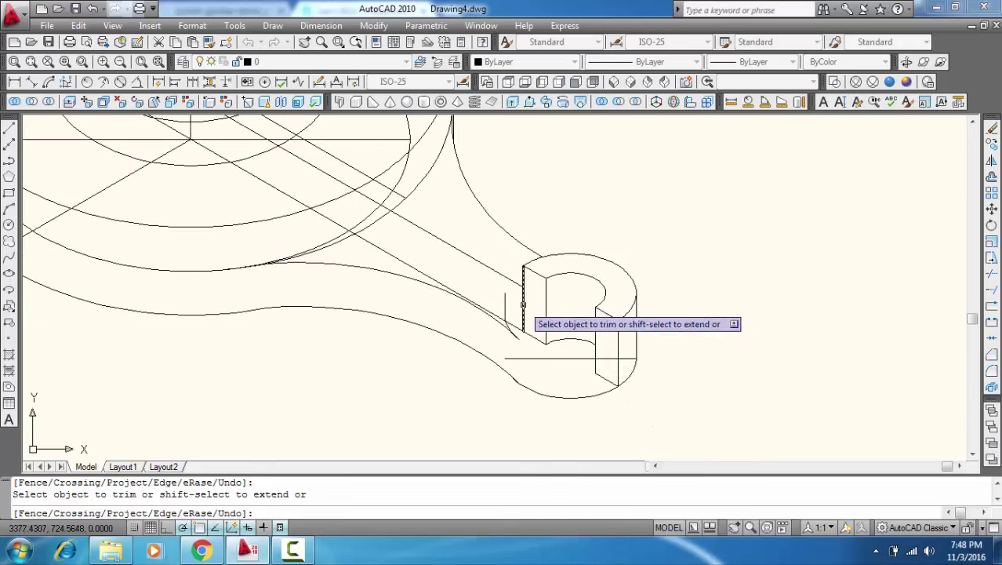
{"action": "left_click", "coordinate": [522, 305]}
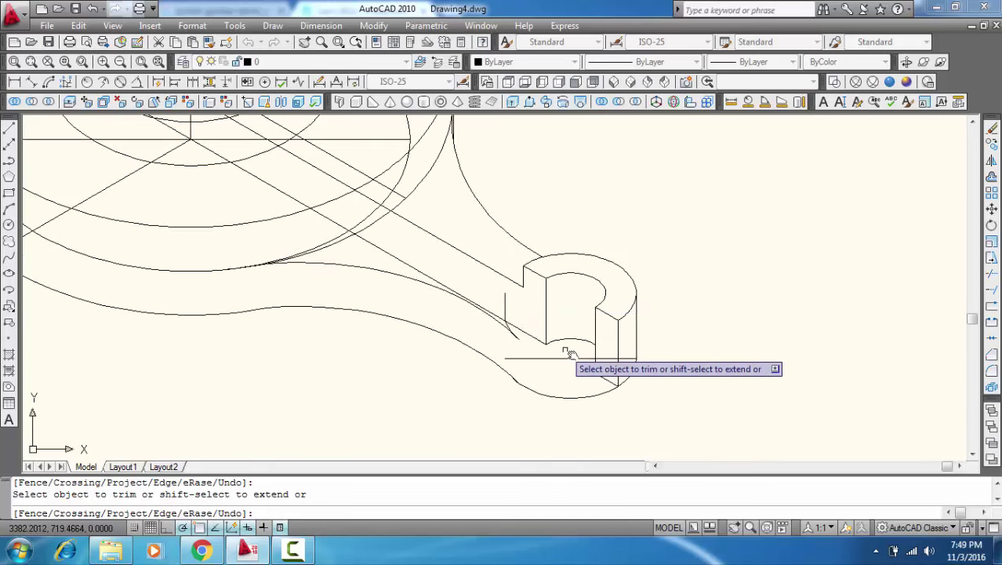
{"action": "middle_click_drag", "start_coordinate": [571, 354], "coordinate": [642, 389]}
{"action": "key", "text": "Escape"}
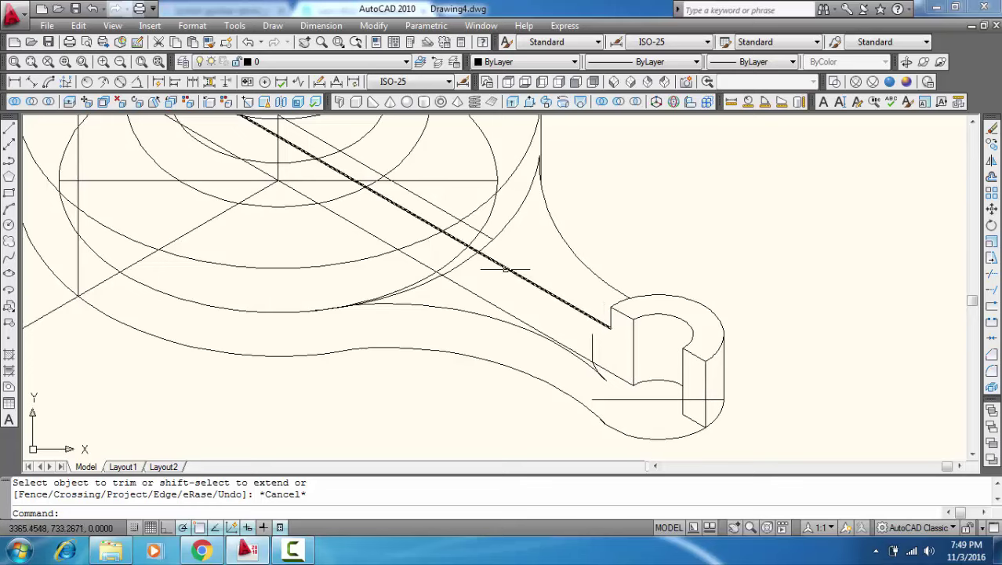
{"action": "middle_click_drag", "start_coordinate": [502, 241], "coordinate": [514, 276]}
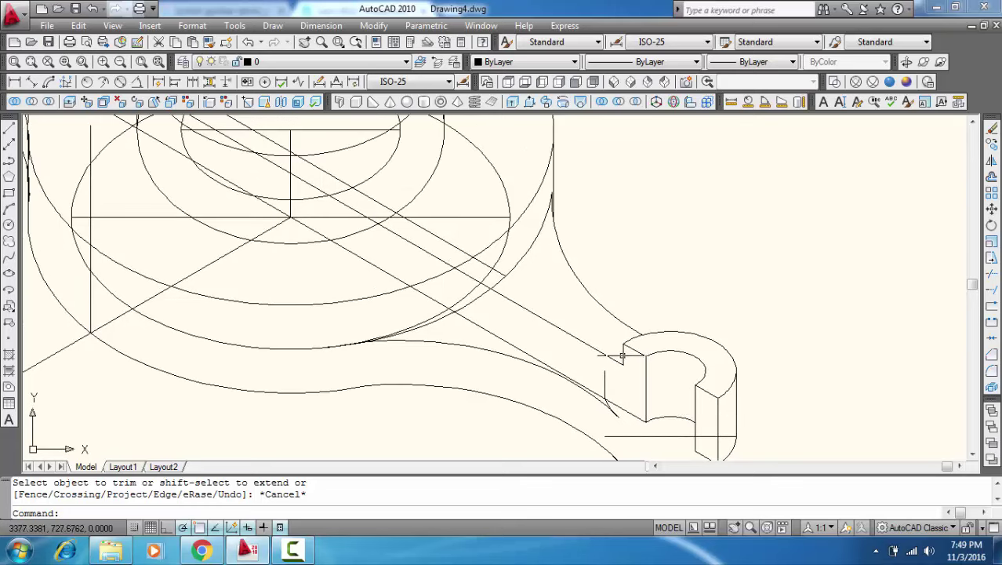
Step: Copy the lug boss's short vertical edge line to the rib–flange junction
{"action": "left_click", "coordinate": [717, 413]}
{"action": "right_click", "coordinate": [717, 413]}
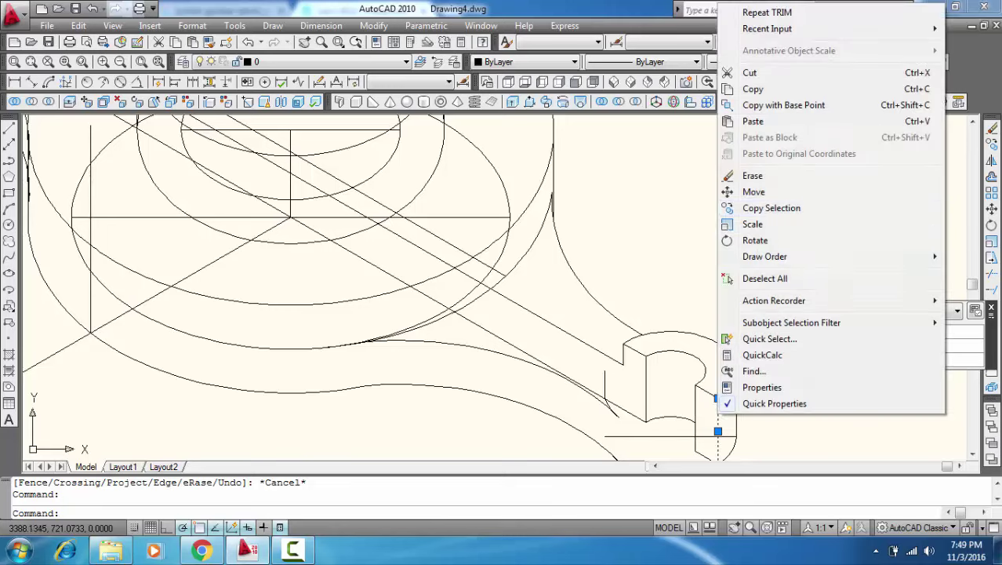
{"action": "left_click", "coordinate": [765, 208]}
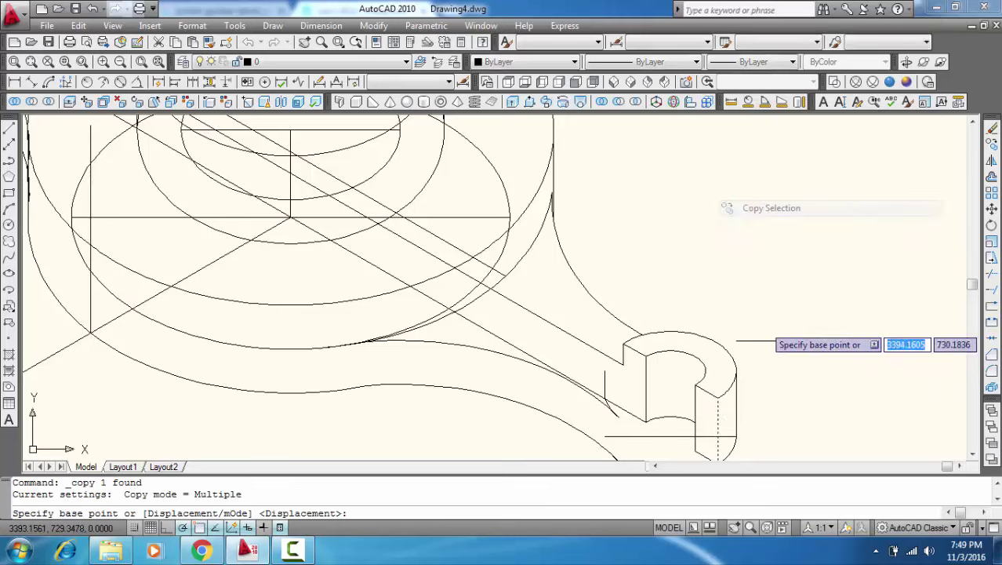
{"action": "middle_click_drag", "start_coordinate": [717, 432], "coordinate": [715, 413]}
{"action": "left_click", "coordinate": [715, 446]}
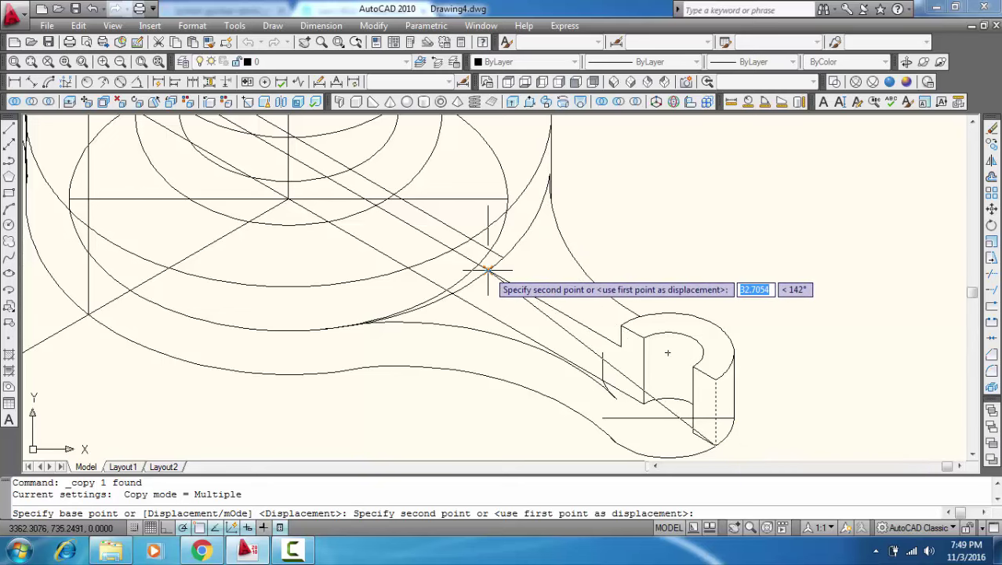
{"action": "left_click", "coordinate": [488, 270]}
{"action": "key", "text": "Escape"}
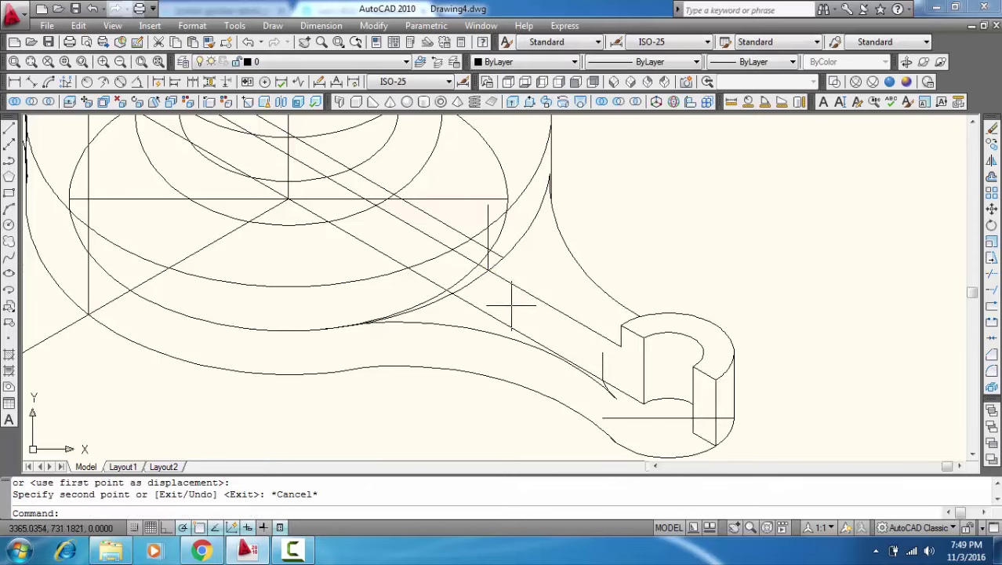
Step: Start a trim with all lines as cutting edges, cancel it, and zoom around the drawing
{"action": "middle_click_drag", "start_coordinate": [516, 304], "coordinate": [598, 318]}
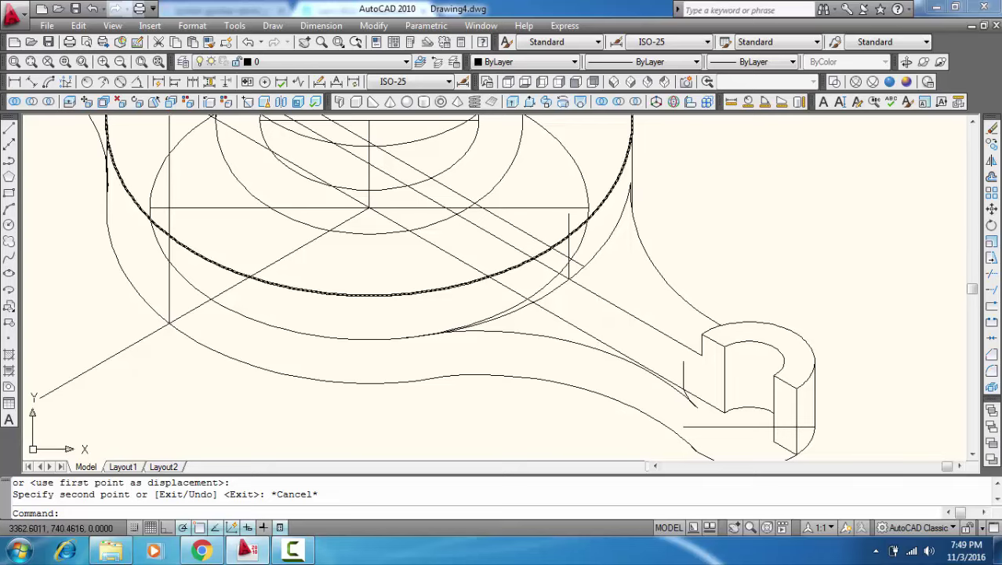
{"action": "scroll", "coordinate": [569, 221], "scroll_direction": "up", "scroll_amount": 2}
{"action": "type", "text": "tr"}
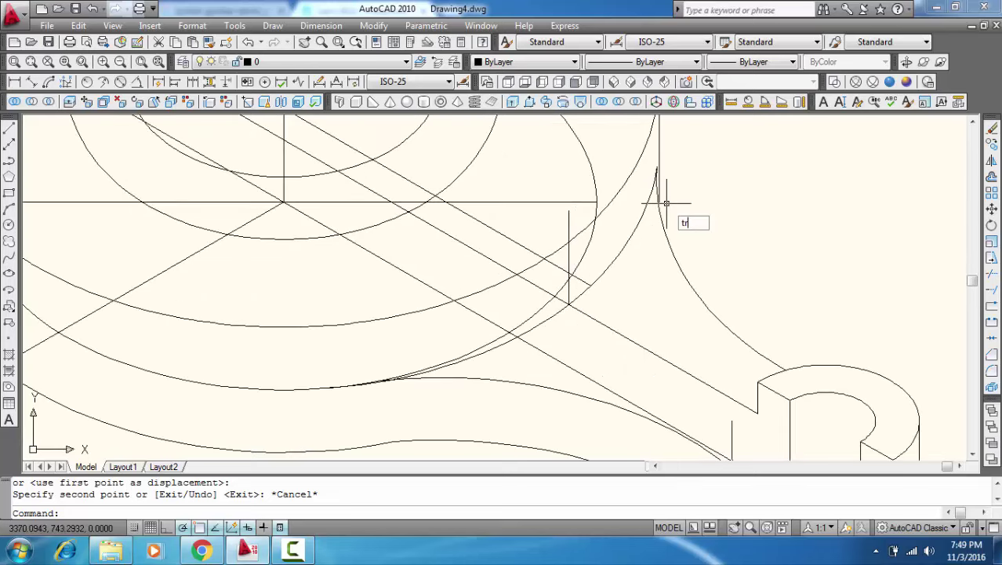
{"action": "key", "text": "Return"}
{"action": "key", "text": "Return"}
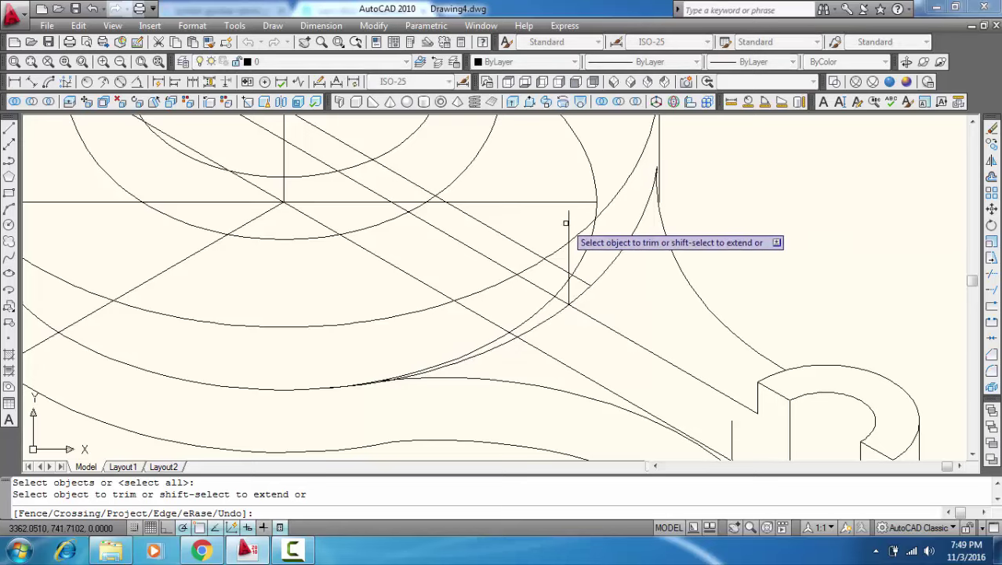
{"action": "scroll", "coordinate": [643, 306], "scroll_direction": "down", "scroll_amount": 1}
{"action": "key", "text": "Escape"}
{"action": "scroll", "coordinate": [665, 279], "scroll_direction": "down", "scroll_amount": 1}
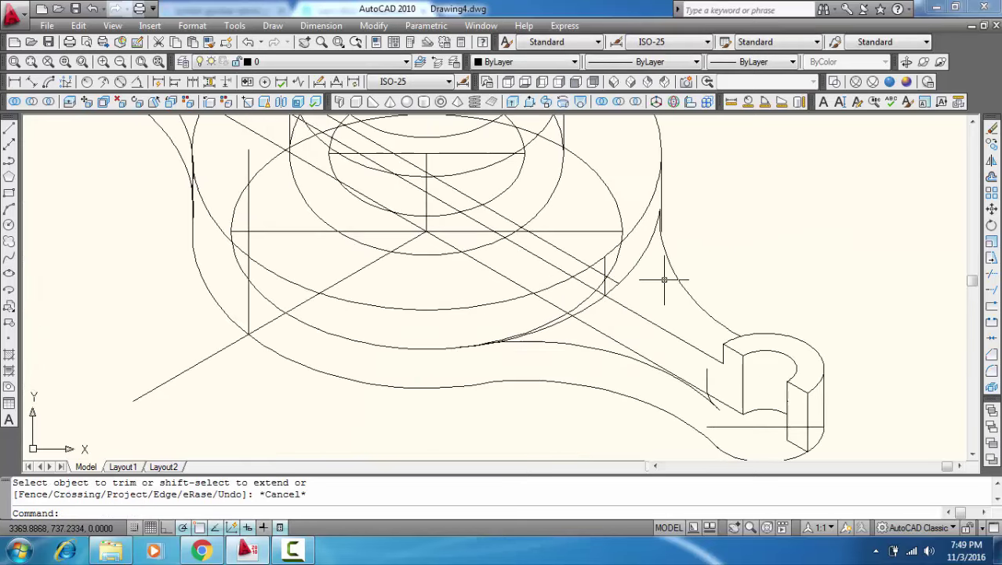
{"action": "scroll", "coordinate": [664, 279], "scroll_direction": "down", "scroll_amount": 1}
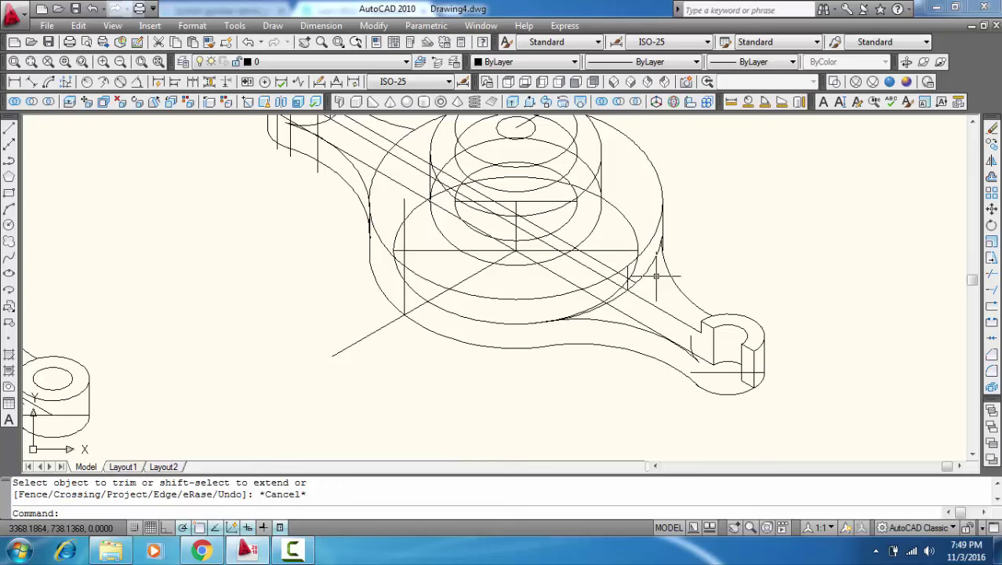
{"action": "scroll", "coordinate": [639, 306], "scroll_direction": "up", "scroll_amount": 1}
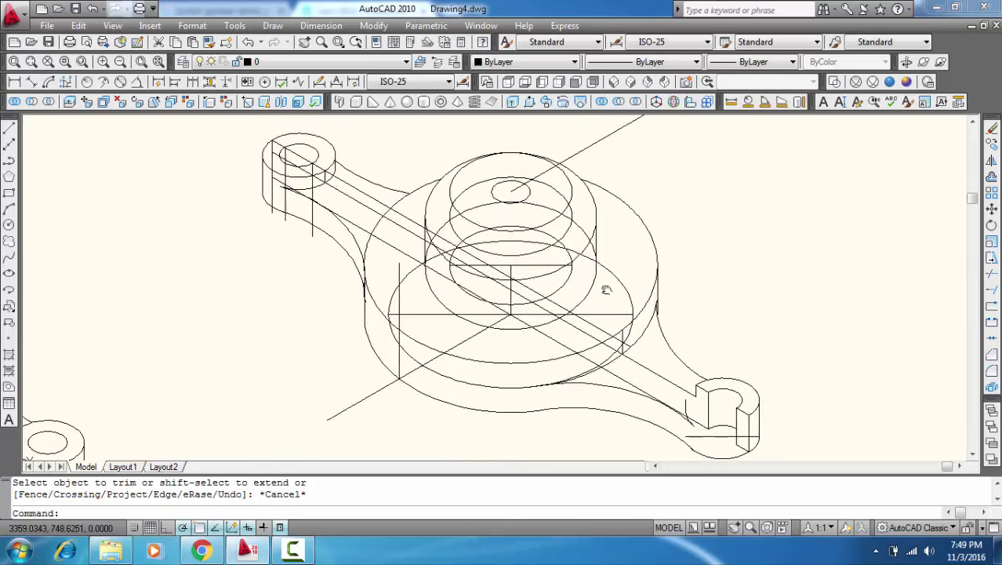
{"action": "scroll", "coordinate": [631, 343], "scroll_direction": "up", "scroll_amount": 2}
{"action": "scroll", "coordinate": [631, 343], "scroll_direction": "up", "scroll_amount": 1}
Step: Move the diagonal rib line up to its new position
{"action": "left_click", "coordinate": [621, 353]}
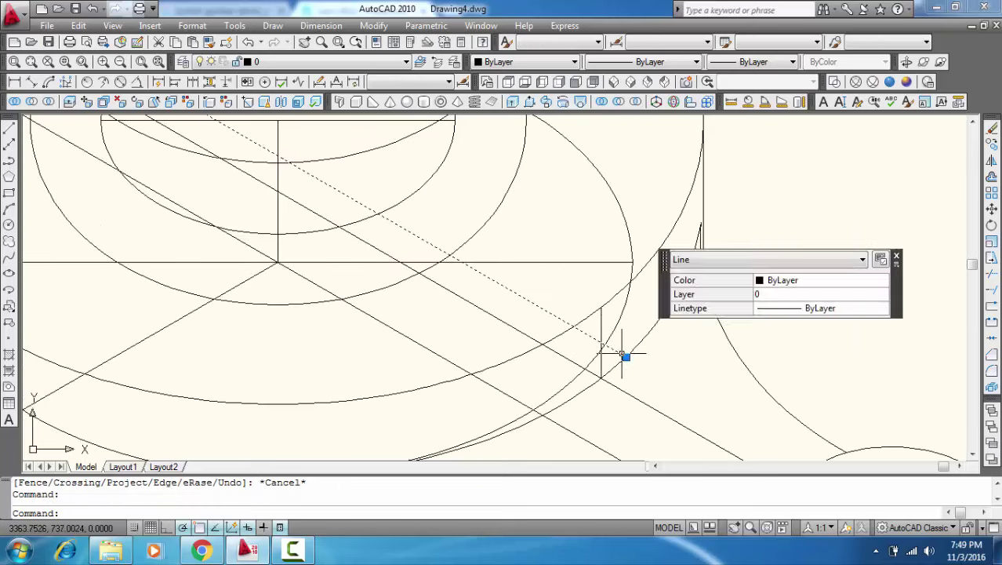
{"action": "right_click", "coordinate": [624, 353]}
{"action": "left_click", "coordinate": [657, 313]}
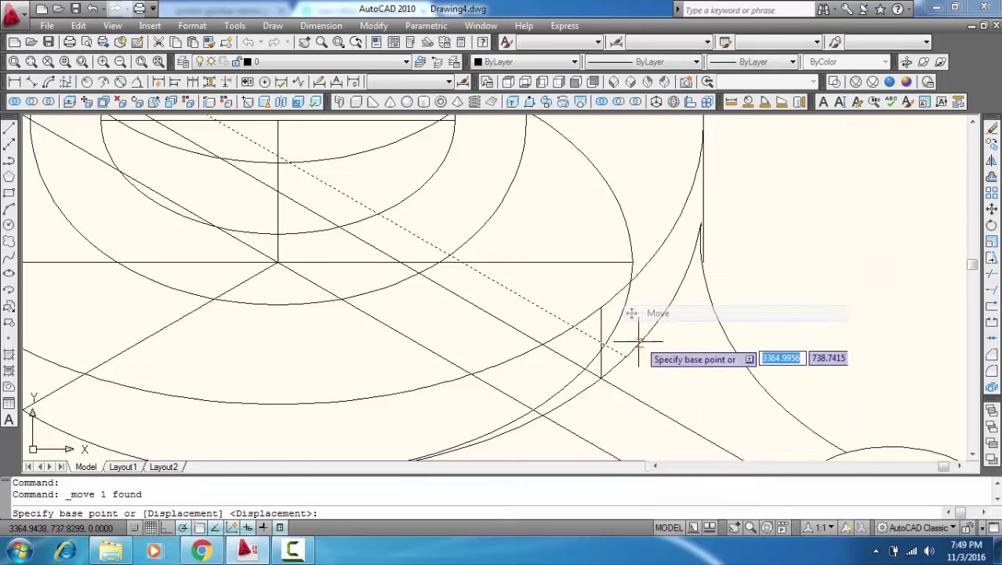
{"action": "left_click", "coordinate": [626, 352]}
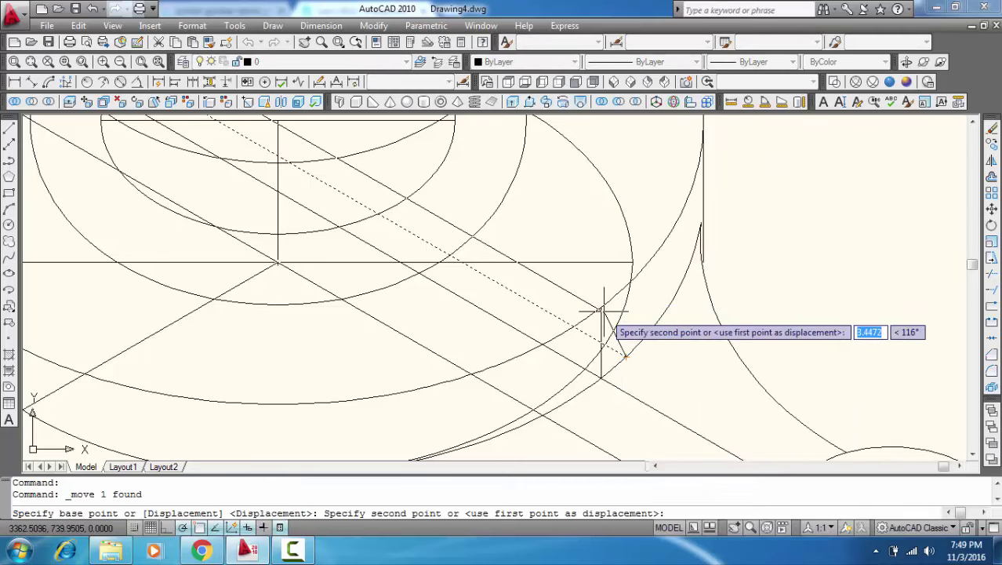
{"action": "left_click", "coordinate": [600, 306]}
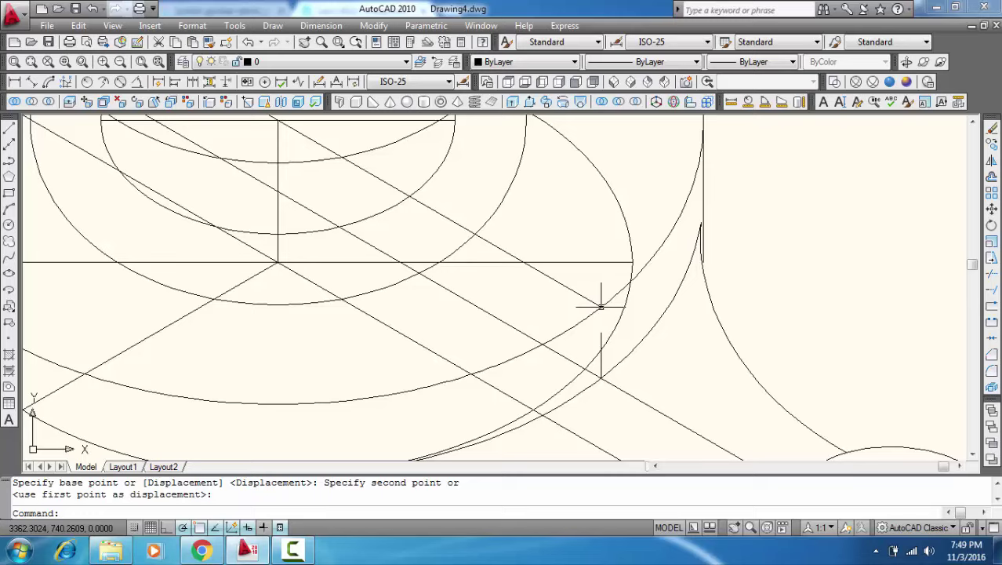
Step: Pan and zoom to bring the hub front and right lug boss into close view
{"action": "scroll", "coordinate": [516, 260], "scroll_direction": "down", "scroll_amount": 1}
{"action": "scroll", "coordinate": [527, 360], "scroll_direction": "down", "scroll_amount": 1}
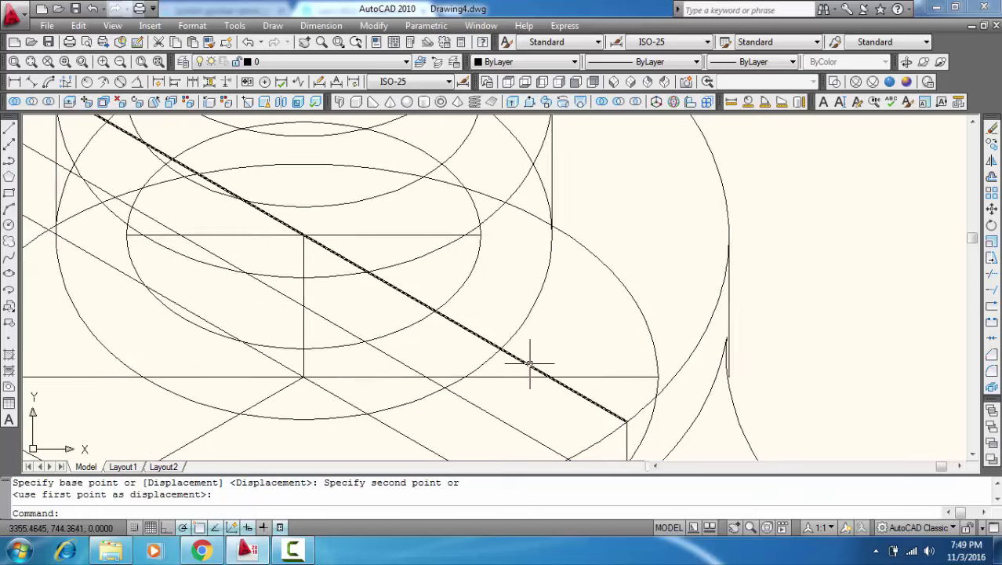
{"action": "scroll", "coordinate": [535, 359], "scroll_direction": "down", "scroll_amount": 1}
{"action": "middle_click_drag", "start_coordinate": [535, 360], "coordinate": [537, 251]}
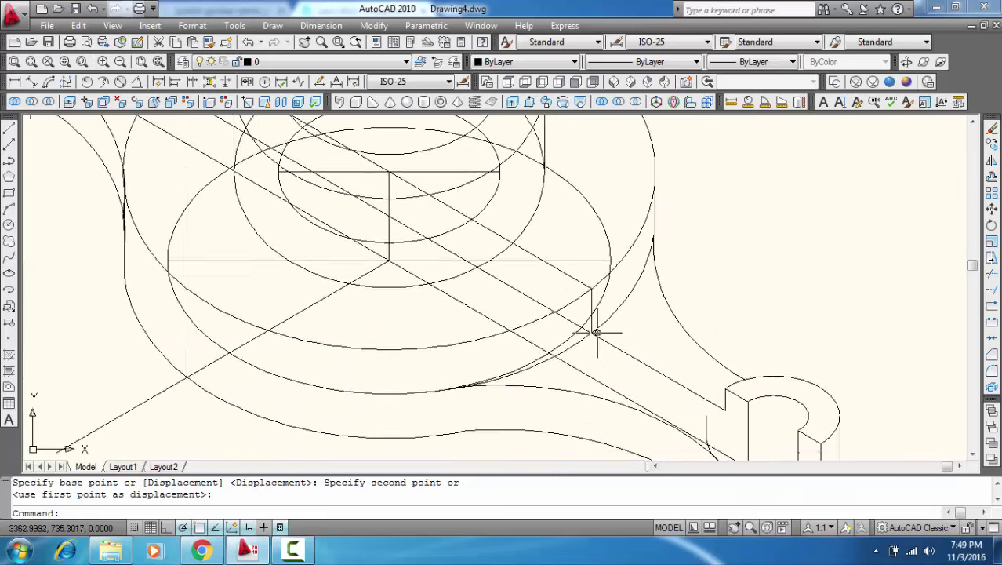
{"action": "scroll", "coordinate": [597, 332], "scroll_direction": "down", "scroll_amount": 1}
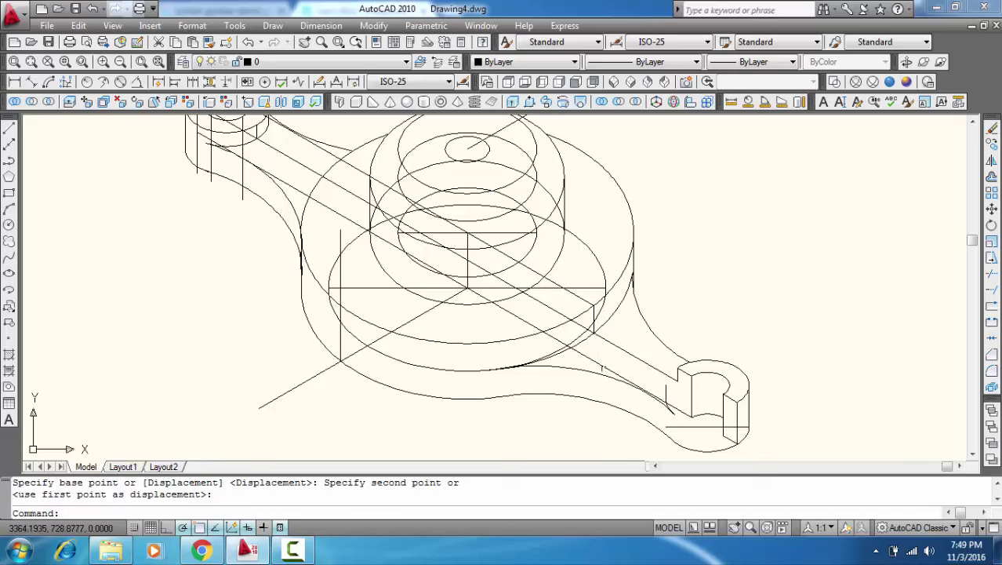
{"action": "scroll", "coordinate": [664, 402], "scroll_direction": "up", "scroll_amount": 1}
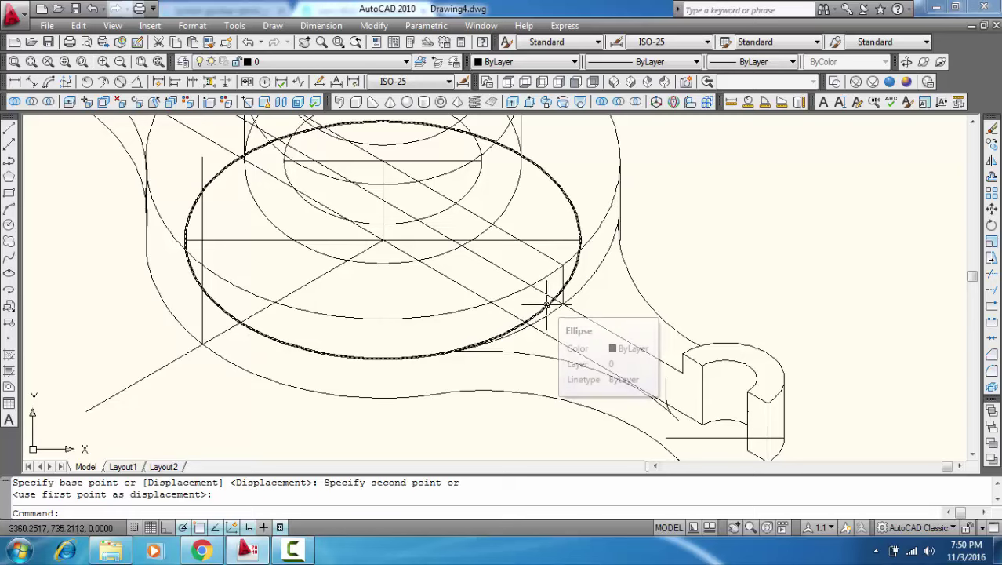
{"action": "scroll", "coordinate": [577, 366], "scroll_direction": "up", "scroll_amount": 2}
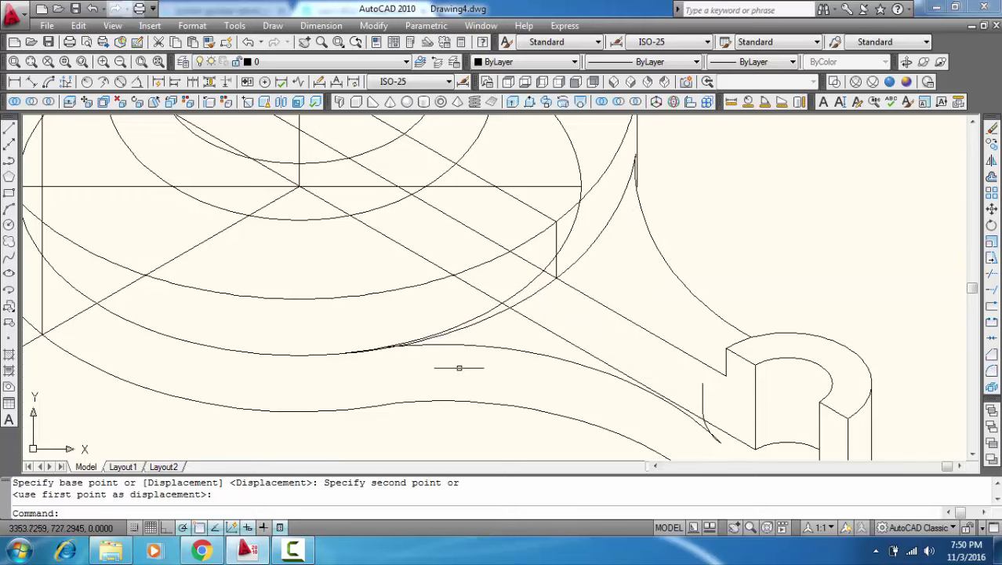
{"action": "scroll", "coordinate": [459, 367], "scroll_direction": "down", "scroll_amount": 2}
{"action": "scroll", "coordinate": [302, 319], "scroll_direction": "up", "scroll_amount": 2}
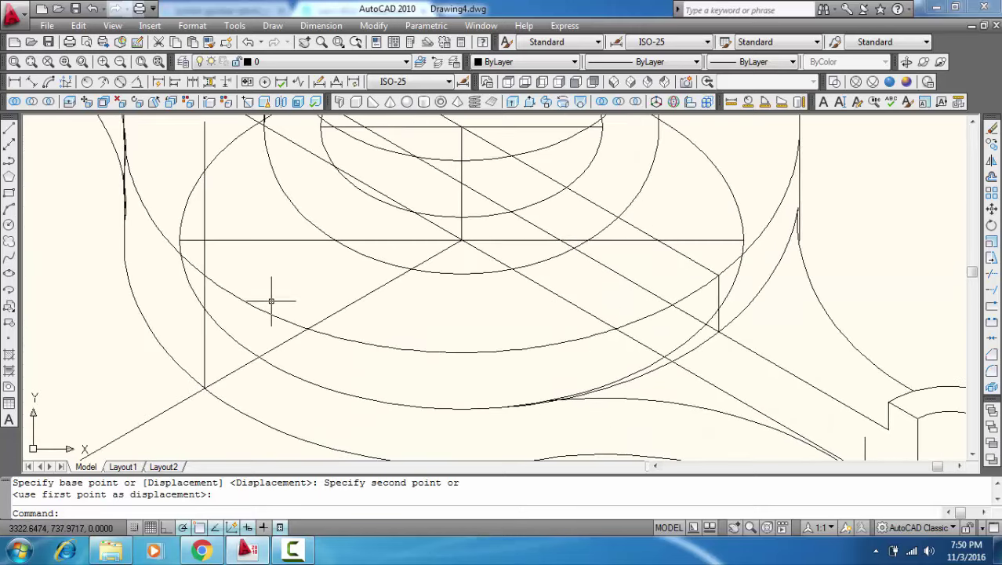
{"action": "type", "text": "tr"}
Step: Trim the hub's left vertical line so it starts at the lower front ellipse
{"action": "key", "text": "Return"}
{"action": "key", "text": "Return"}
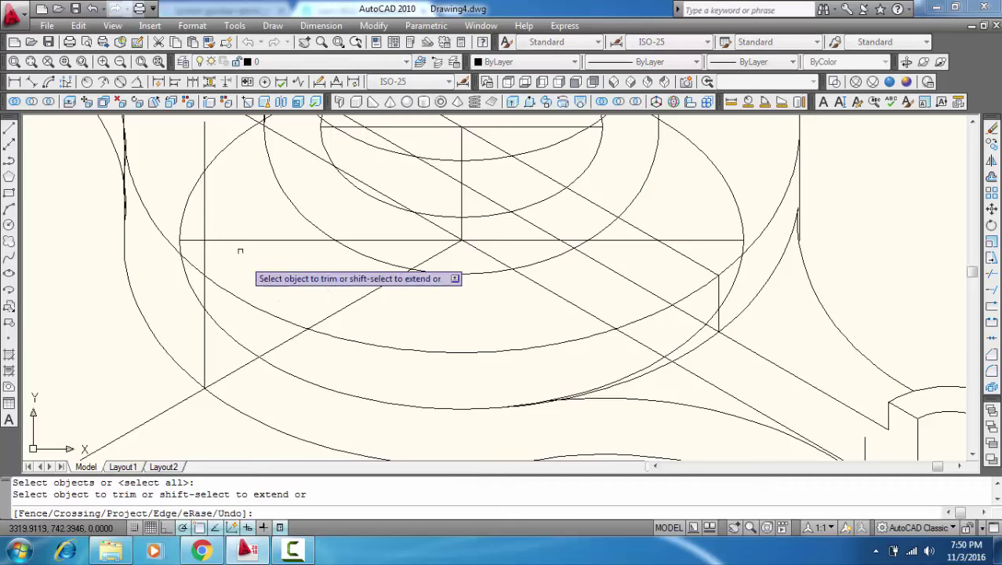
{"action": "left_click", "coordinate": [204, 184]}
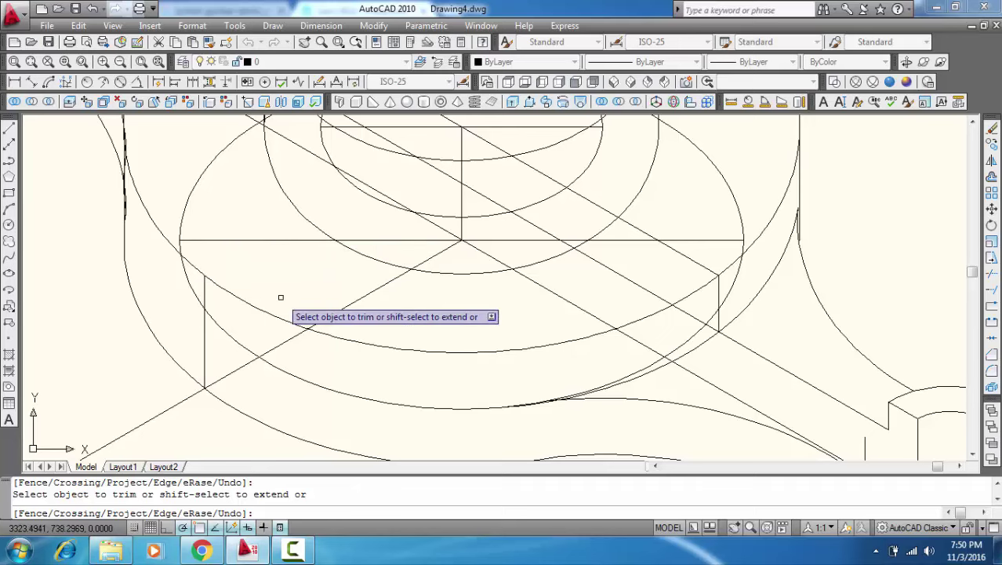
{"action": "scroll", "coordinate": [280, 293], "scroll_direction": "down", "scroll_amount": 2}
{"action": "middle_click_drag", "start_coordinate": [280, 293], "coordinate": [286, 340]}
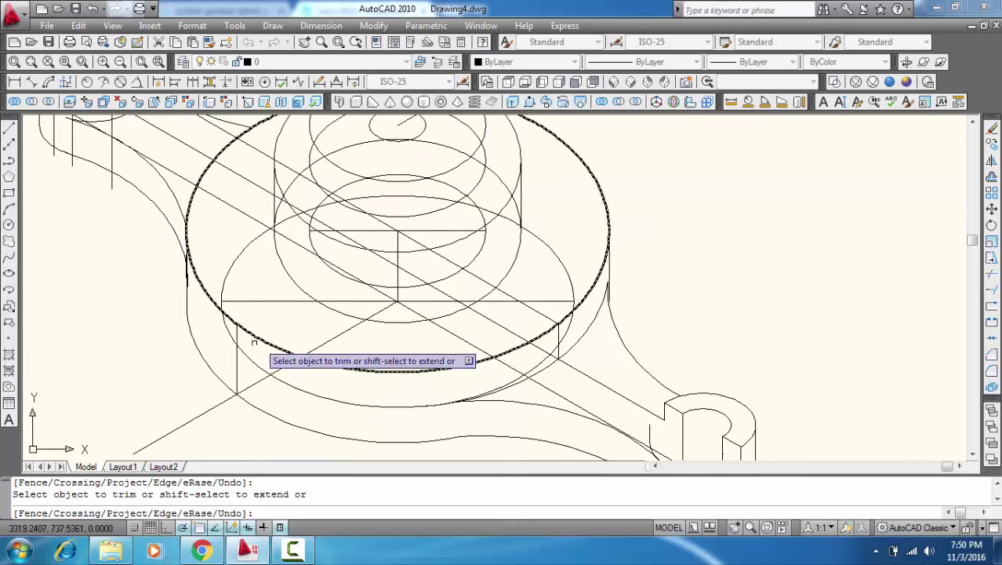
{"action": "key", "text": "Escape"}
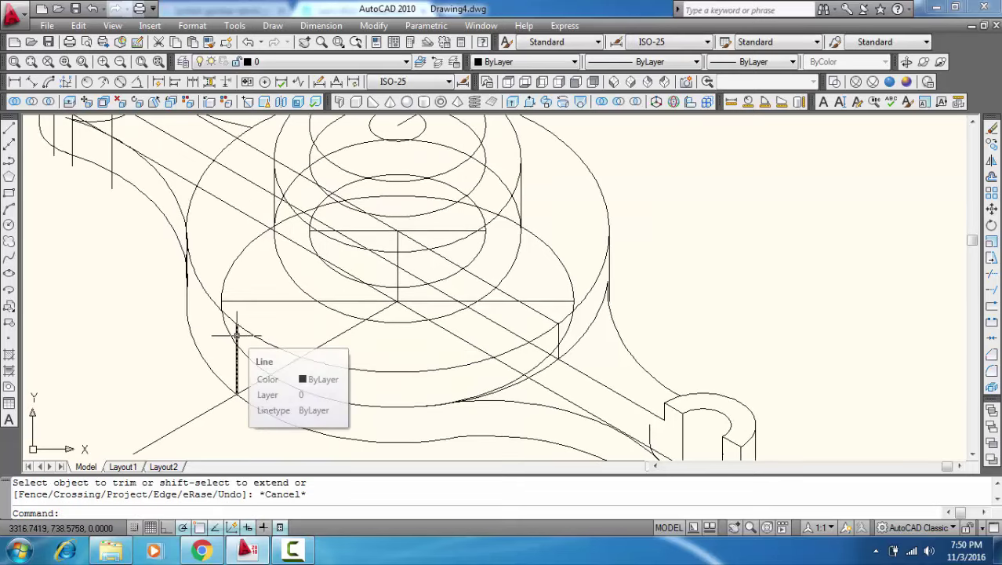
Step: Copy the short vertical hub-front line from its lower endpoint further right along the 30° edge
{"action": "left_click", "coordinate": [236, 335]}
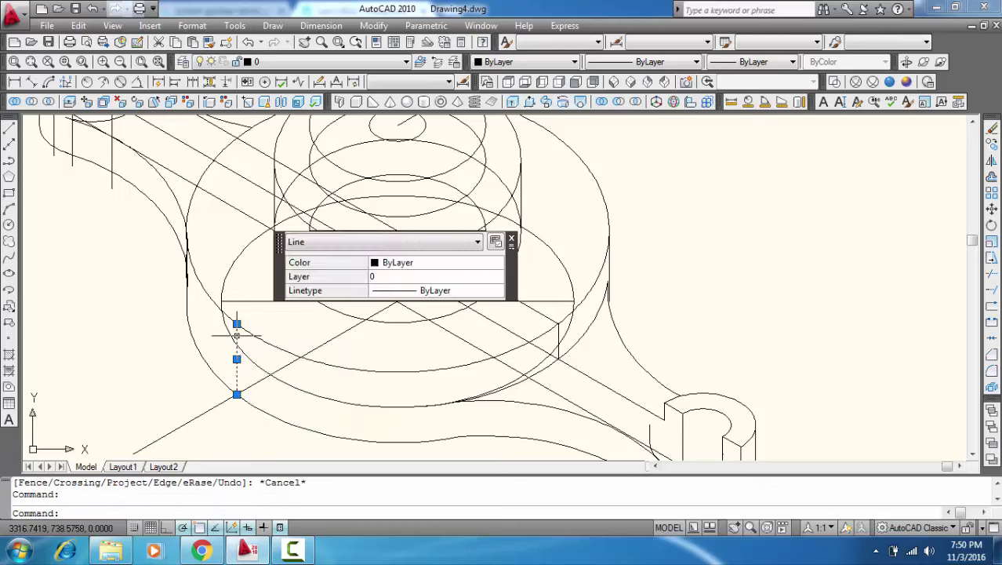
{"action": "right_click", "coordinate": [236, 336]}
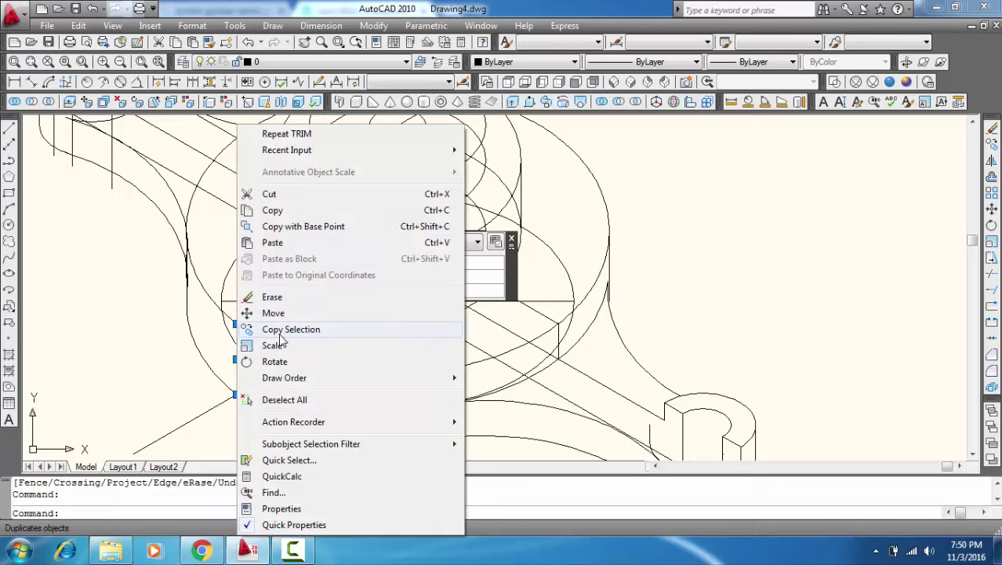
{"action": "left_click", "coordinate": [280, 334]}
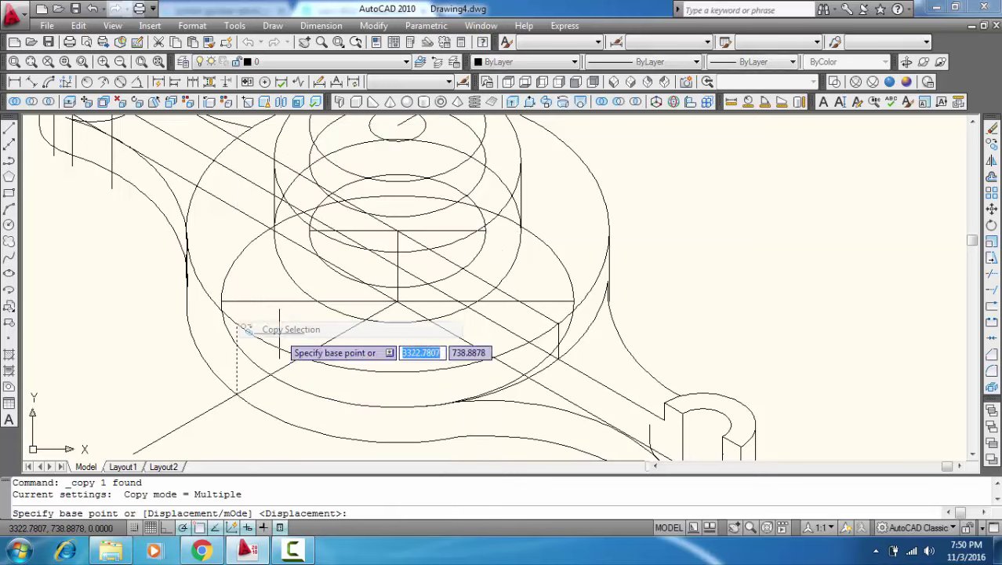
{"action": "left_click", "coordinate": [236, 395]}
{"action": "left_click", "coordinate": [270, 374]}
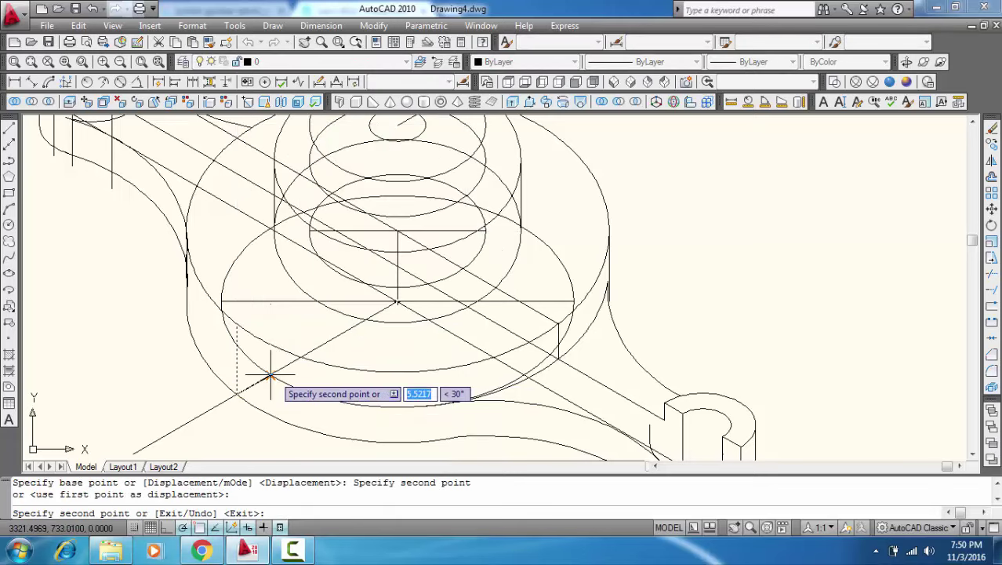
{"action": "key", "text": "Escape"}
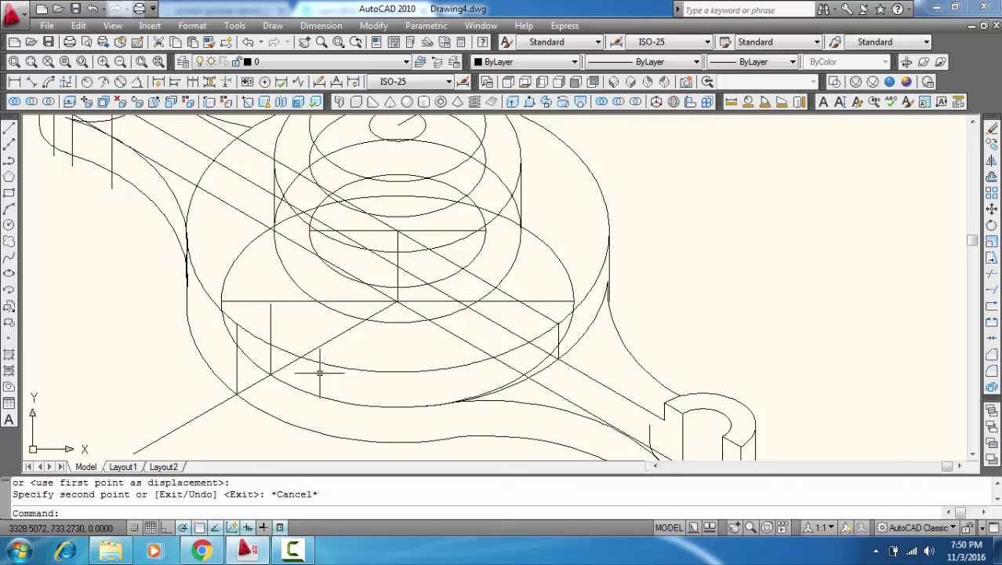
{"action": "middle_click_drag", "start_coordinate": [372, 349], "coordinate": [387, 362]}
{"action": "type", "text": "tr"}
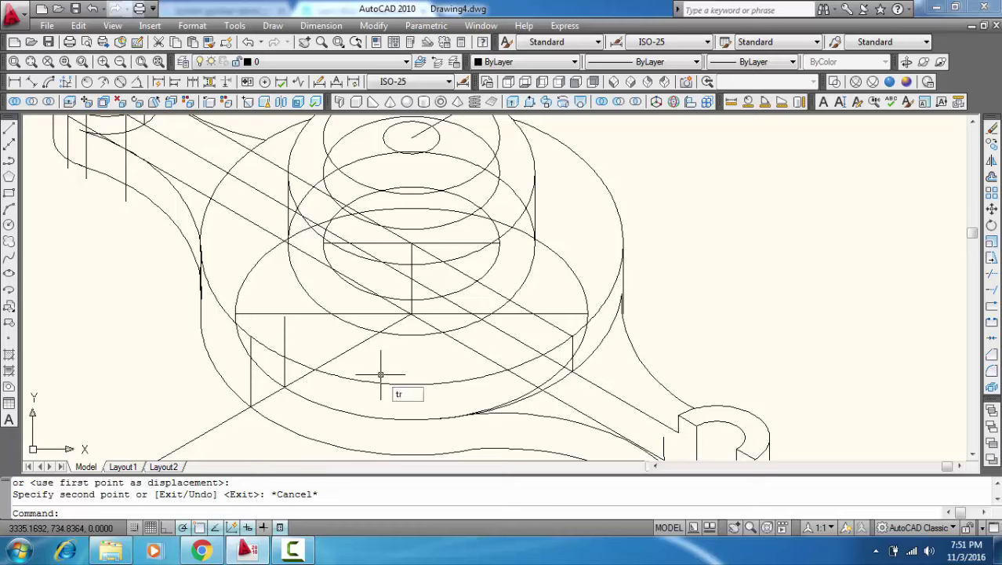
Step: Trim the hidden lower arcs of the lug boss and hub ellipses
{"action": "key", "text": "Return"}
{"action": "key", "text": "Return"}
{"action": "middle_click_drag", "start_coordinate": [424, 391], "coordinate": [373, 321]}
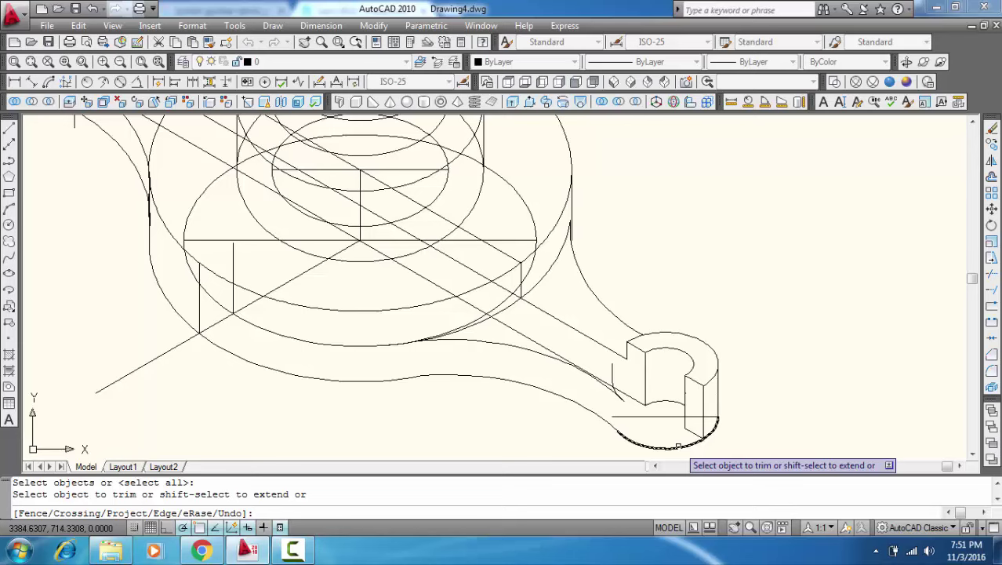
{"action": "left_click", "coordinate": [678, 445]}
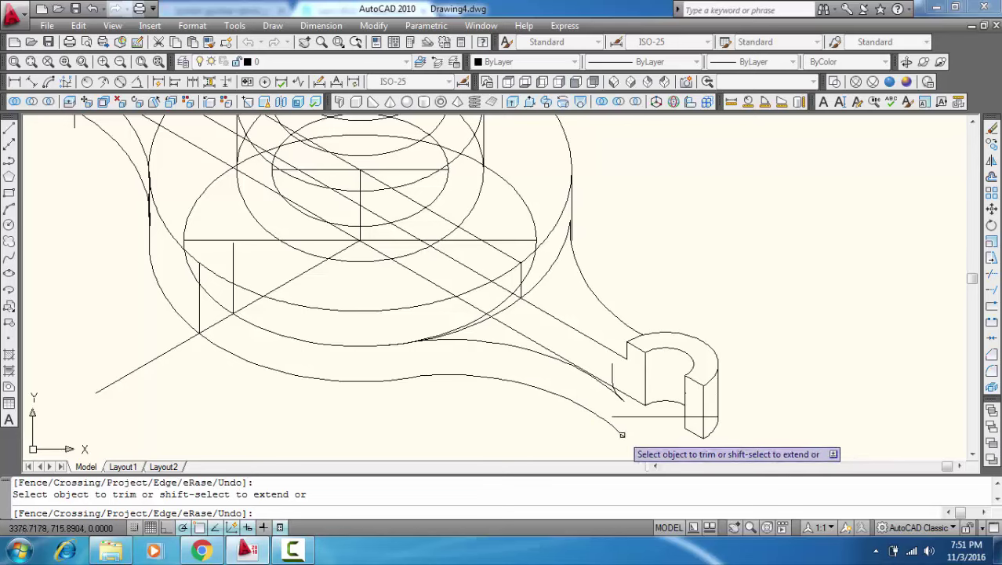
{"action": "left_click", "coordinate": [392, 379]}
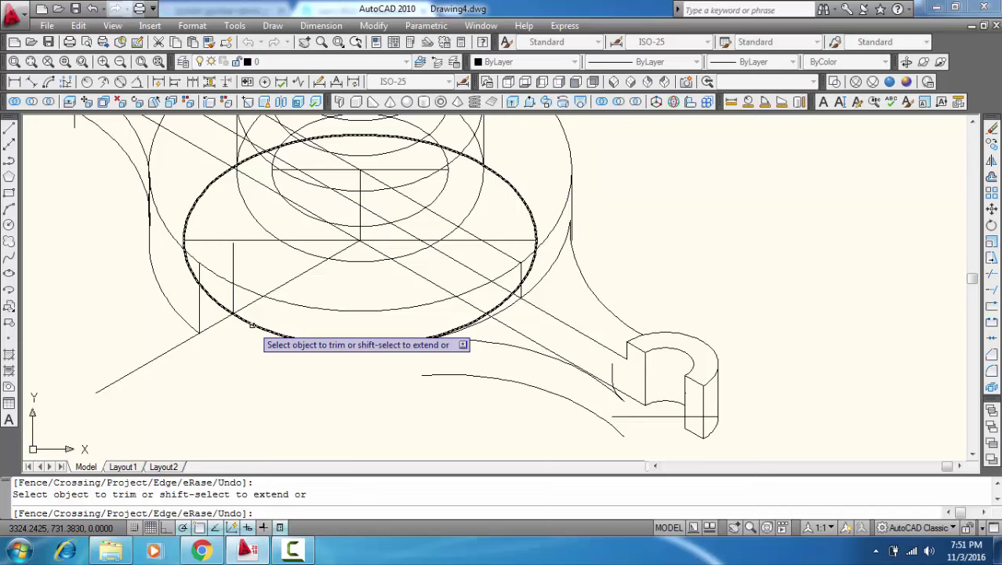
{"action": "left_click", "coordinate": [252, 325]}
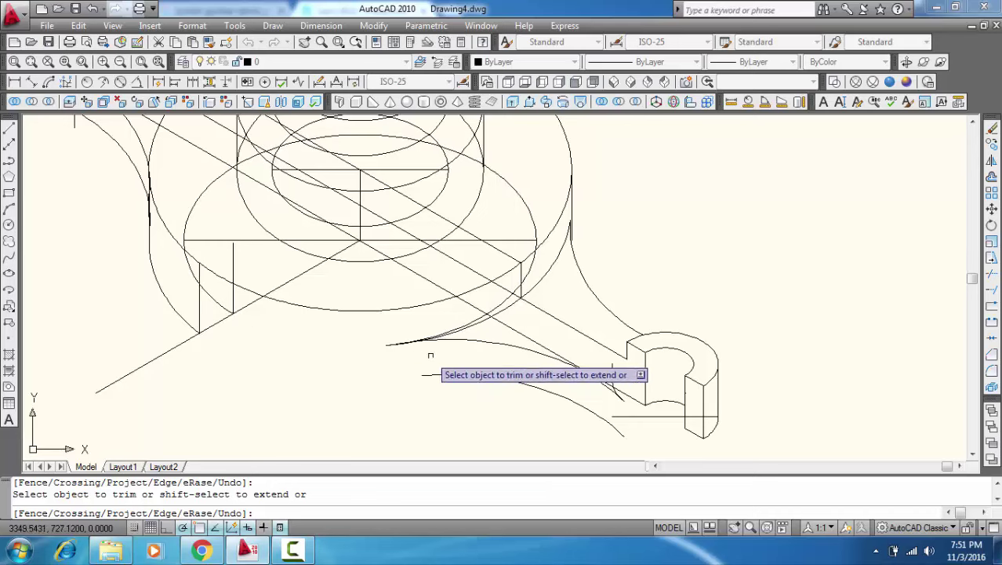
{"action": "left_click", "coordinate": [448, 338]}
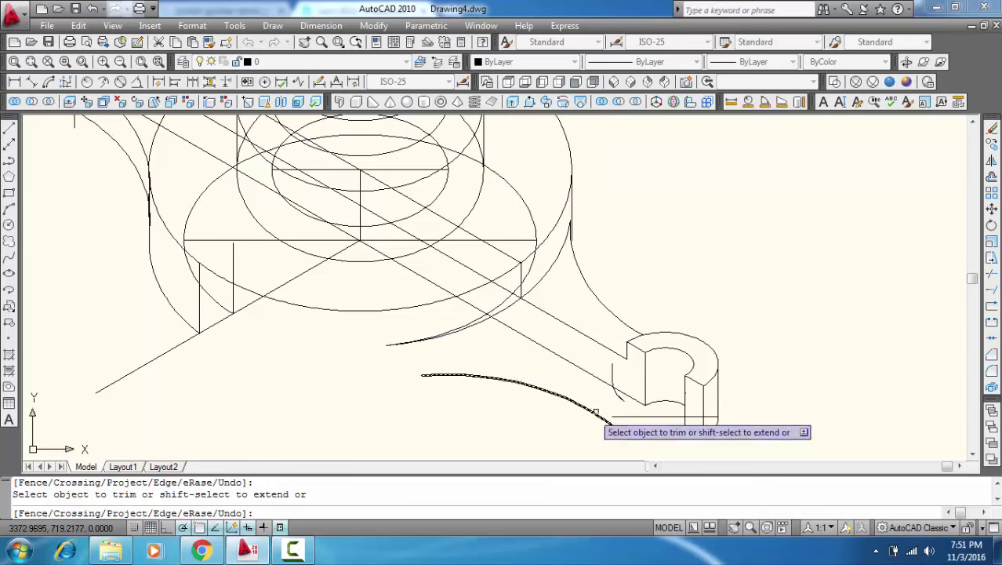
{"action": "key", "text": "Escape"}
Step: Delete the leftover small arc and stray lower curve, then return to the hub
{"action": "left_click", "coordinate": [614, 389]}
{"action": "key", "text": "Delete"}
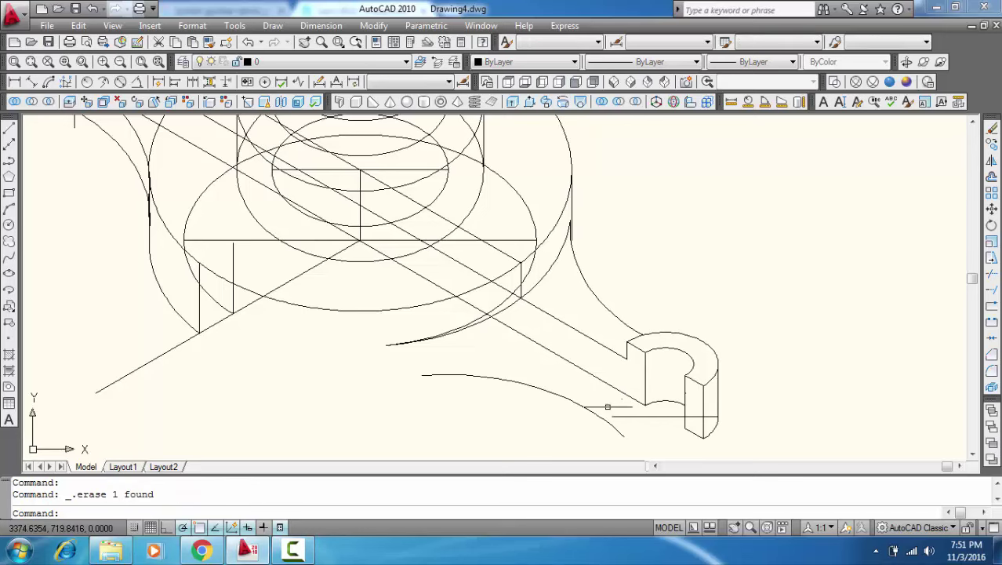
{"action": "left_click", "coordinate": [601, 414]}
{"action": "key", "text": "Delete"}
{"action": "left_click", "coordinate": [619, 432]}
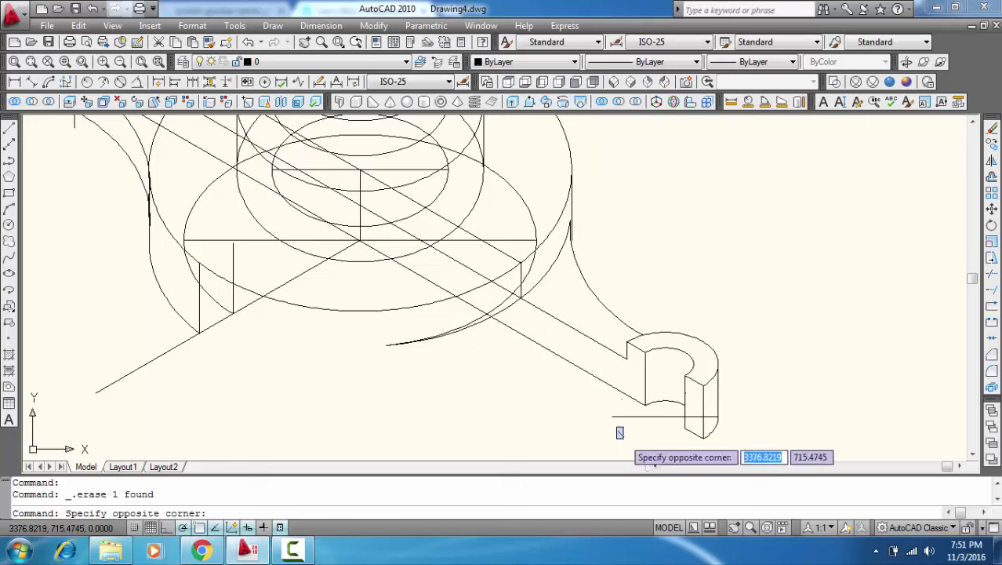
{"action": "left_click", "coordinate": [622, 442]}
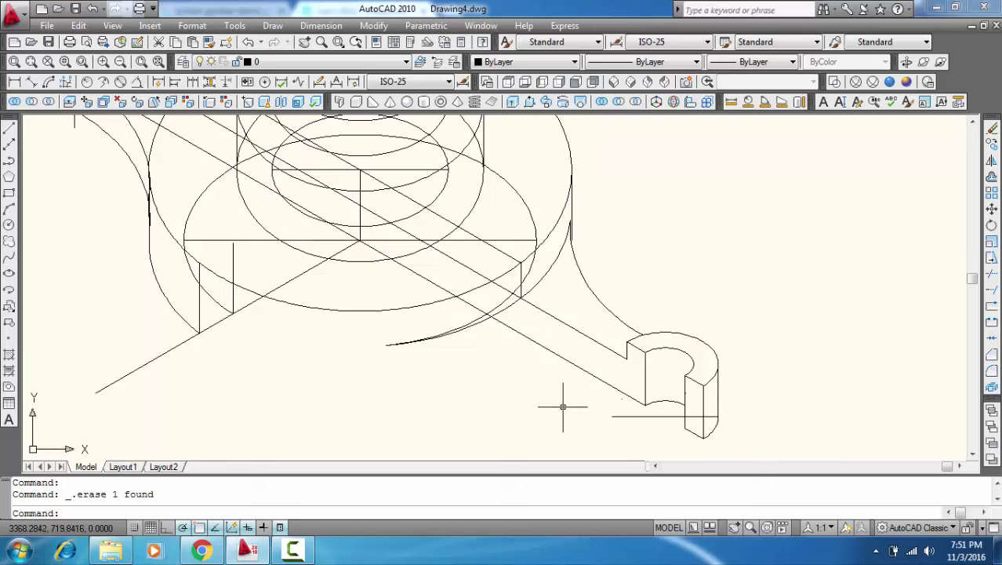
{"action": "middle_click_drag", "start_coordinate": [534, 395], "coordinate": [557, 430]}
{"action": "scroll", "coordinate": [494, 357], "scroll_direction": "up", "scroll_amount": 2}
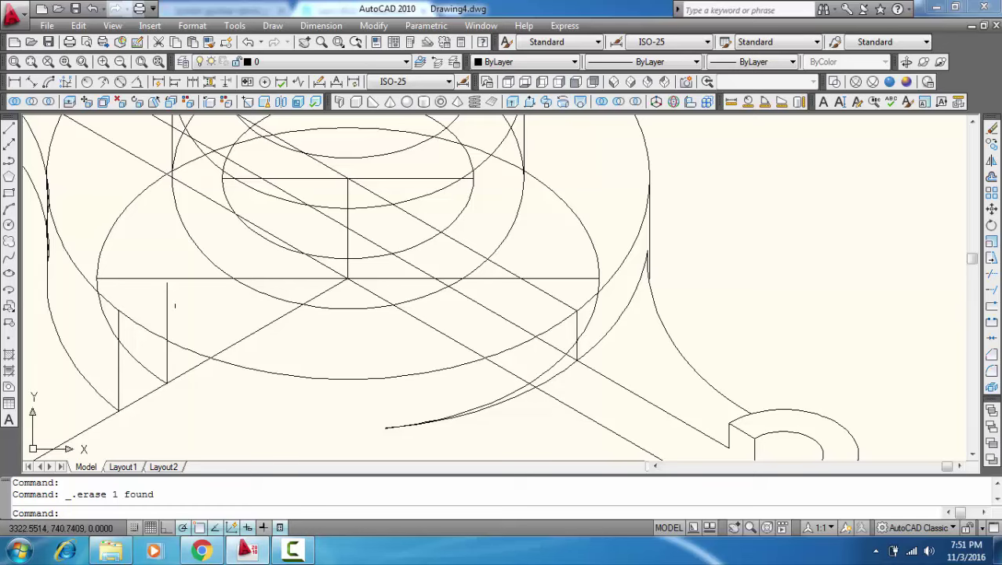
Step: Draw a 30° line from the short vertical line's midpoint up toward the hub centre
{"action": "left_click", "coordinate": [166, 299]}
{"action": "right_click", "coordinate": [166, 298]}
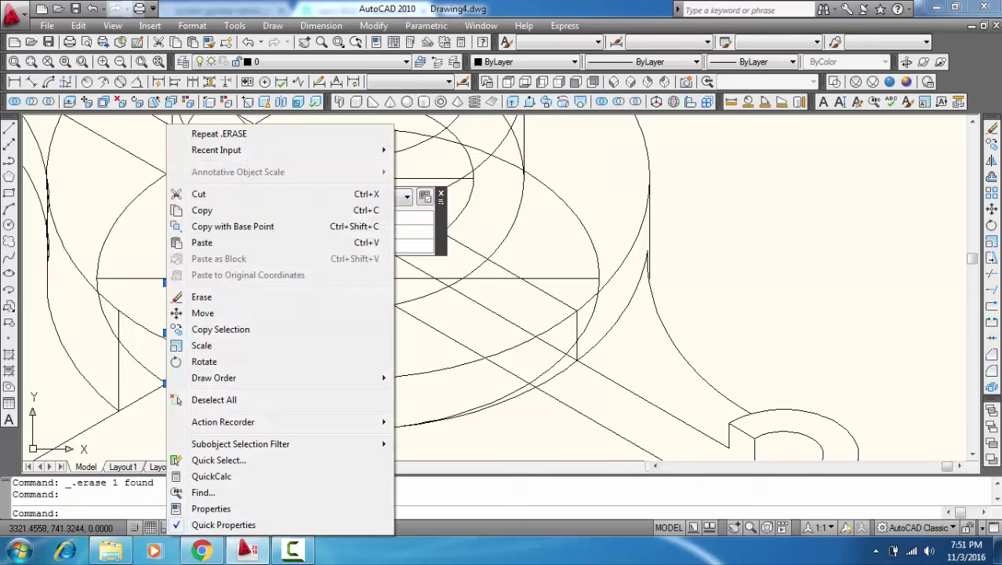
{"action": "left_click", "coordinate": [166, 309]}
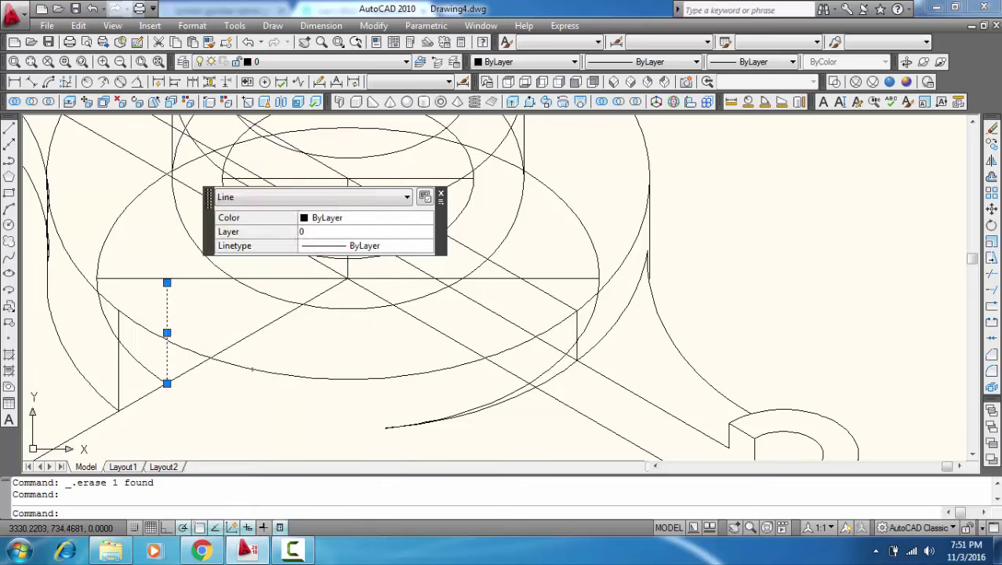
{"action": "key", "text": "Escape"}
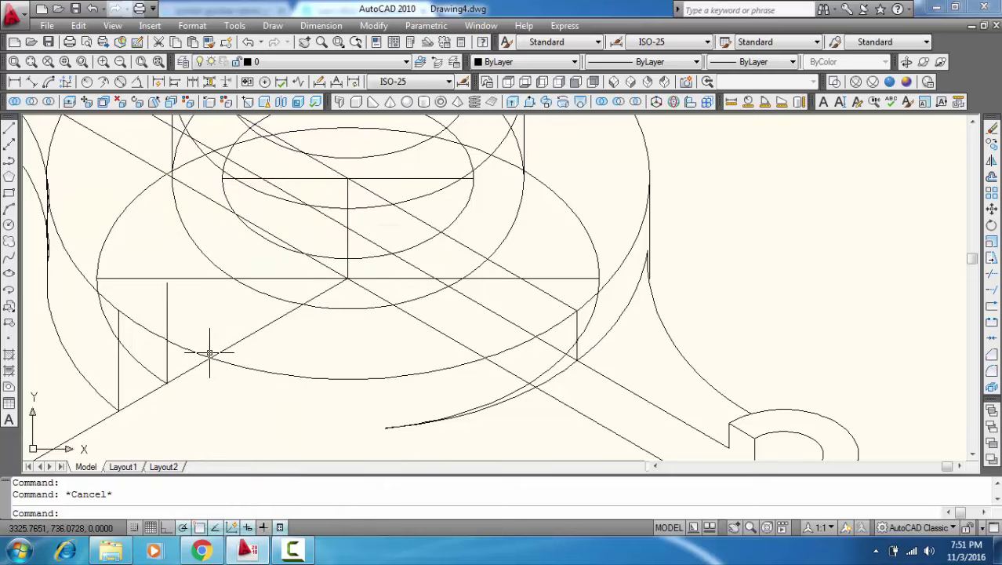
{"action": "mouse_move", "coordinate": [167, 287]}
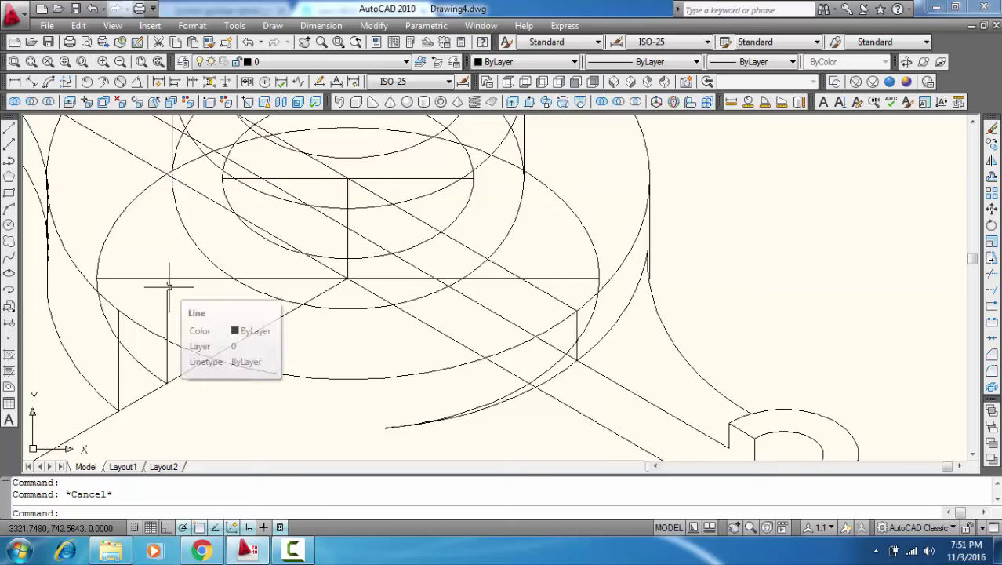
{"action": "left_click", "coordinate": [166, 287]}
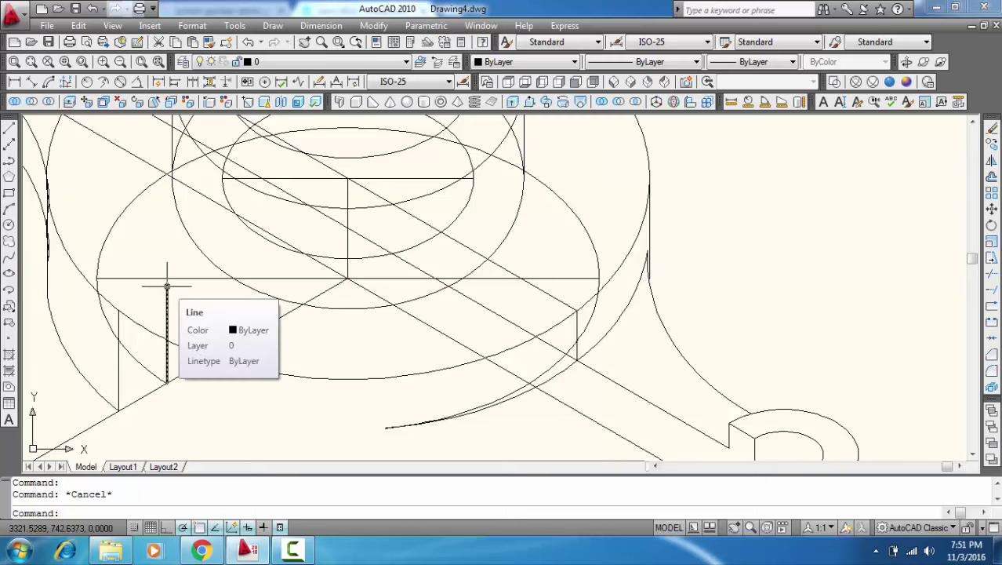
{"action": "type", "text": "l"}
{"action": "key", "text": "Return"}
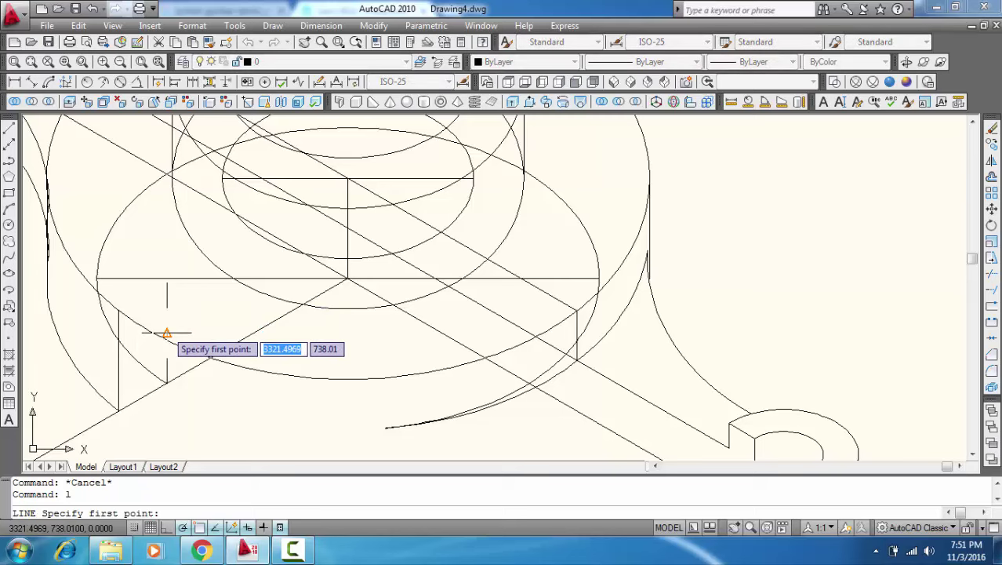
{"action": "left_click", "coordinate": [166, 333]}
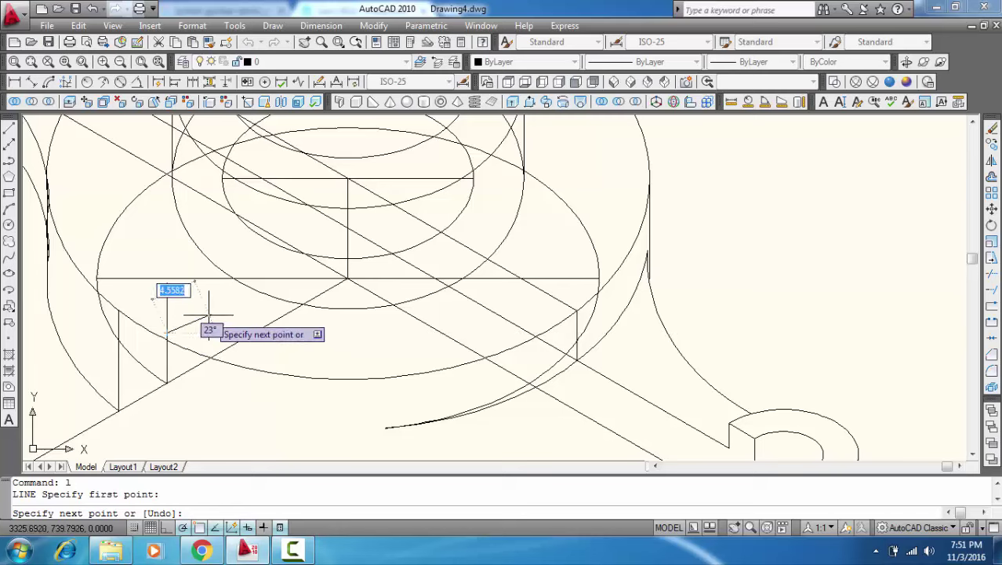
{"action": "type", "text": "<30"}
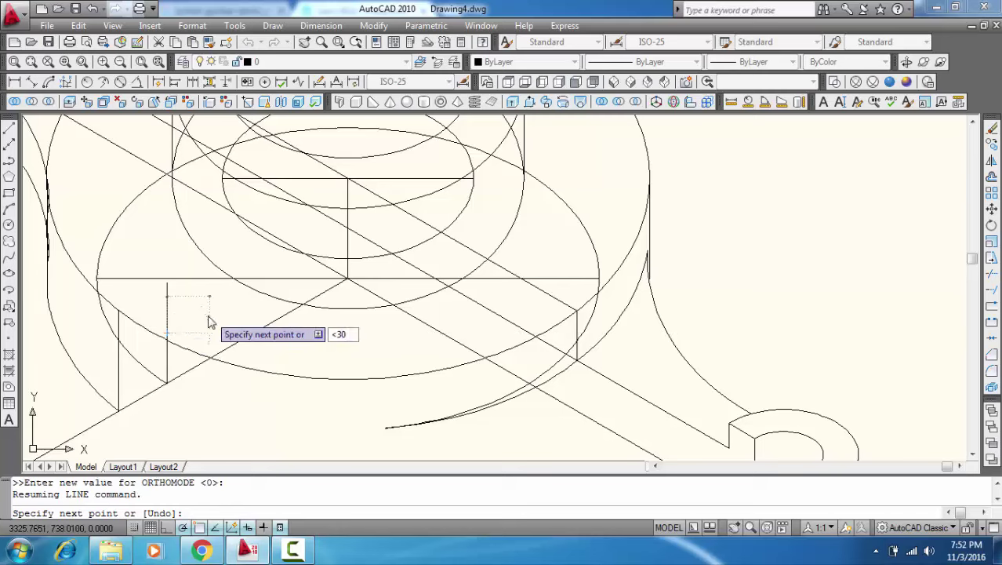
{"action": "key", "text": "Return"}
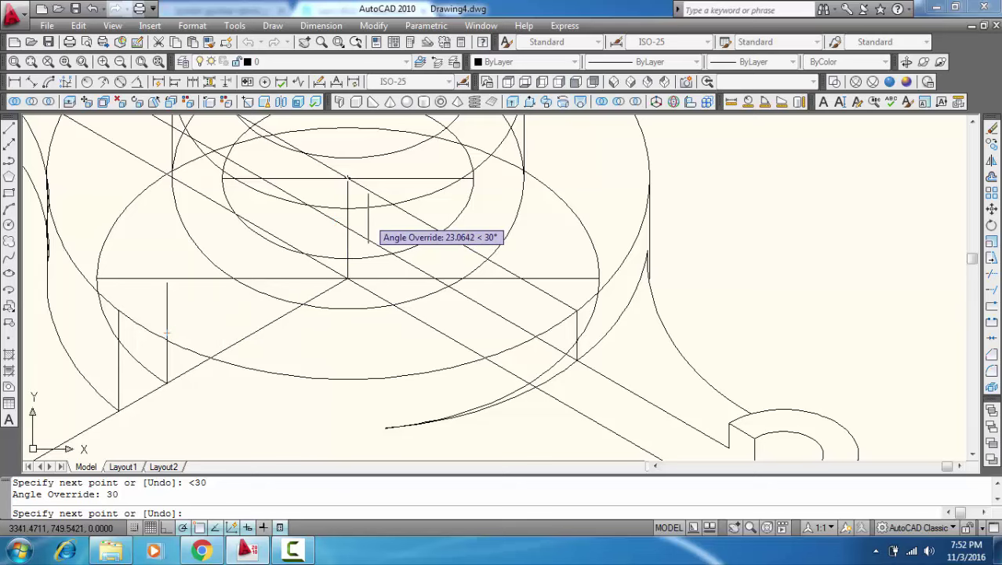
{"action": "left_click", "coordinate": [369, 218]}
{"action": "key", "text": "Escape"}
{"action": "type", "text": "tr"}
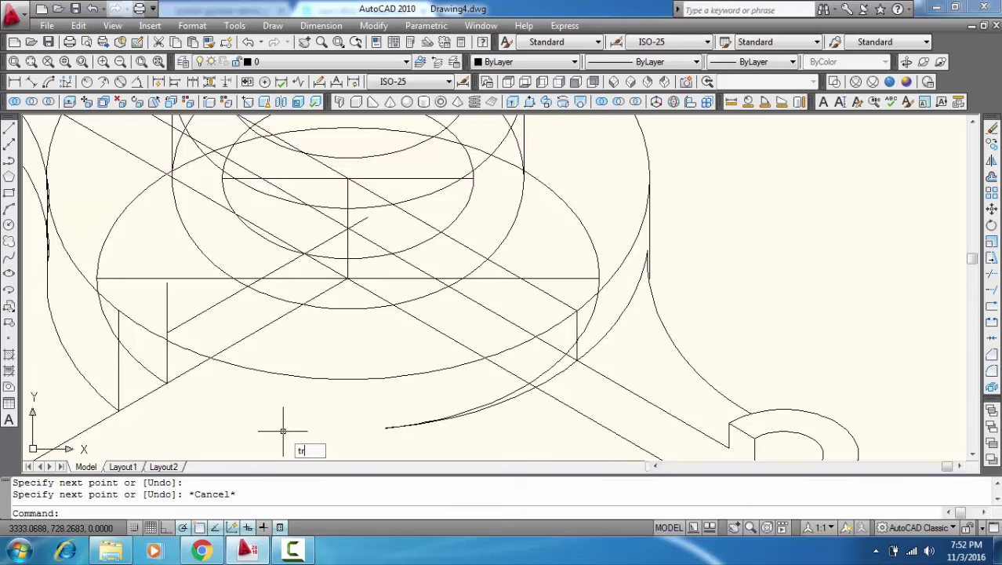
Step: Trim the short vertical line where it runs above the new 30° line
{"action": "key", "text": "Return"}
{"action": "key", "text": "Return"}
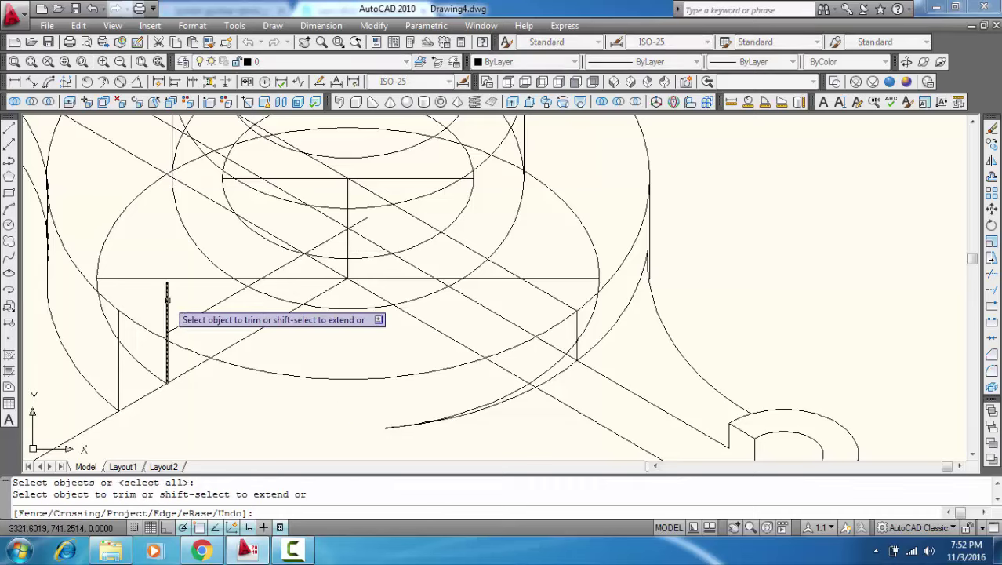
{"action": "left_click", "coordinate": [167, 299]}
{"action": "key", "text": "Escape"}
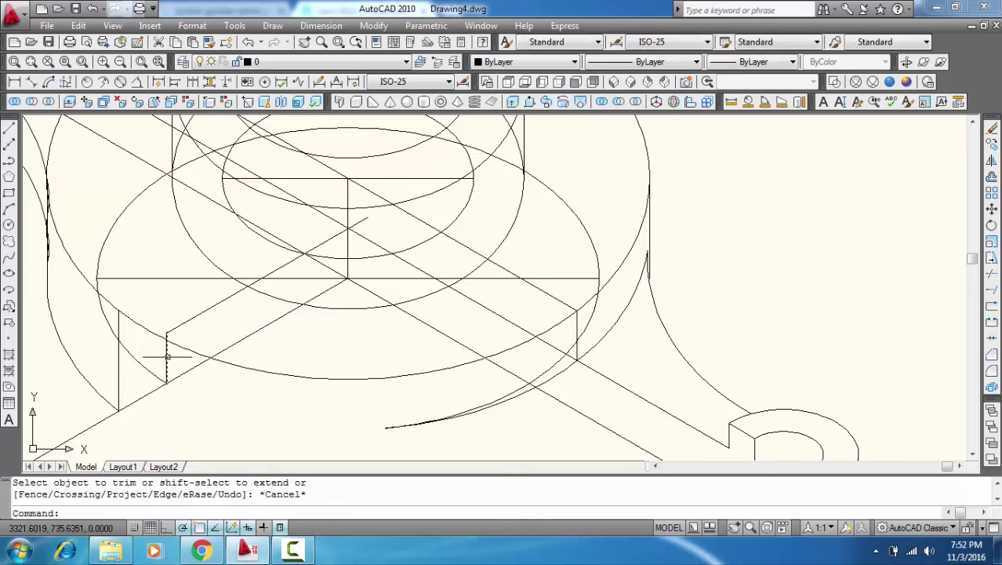
Step: Copy the short vertical flange edge to the right-hand intersection near the arm curve
{"action": "left_click", "coordinate": [166, 356]}
{"action": "right_click", "coordinate": [167, 357]}
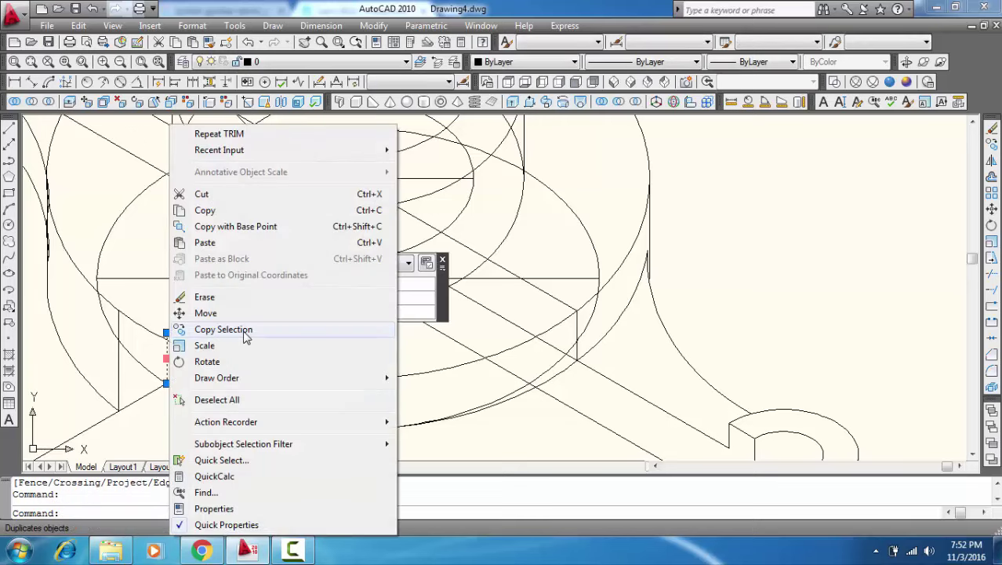
{"action": "left_click", "coordinate": [243, 335]}
{"action": "left_click", "coordinate": [166, 383]}
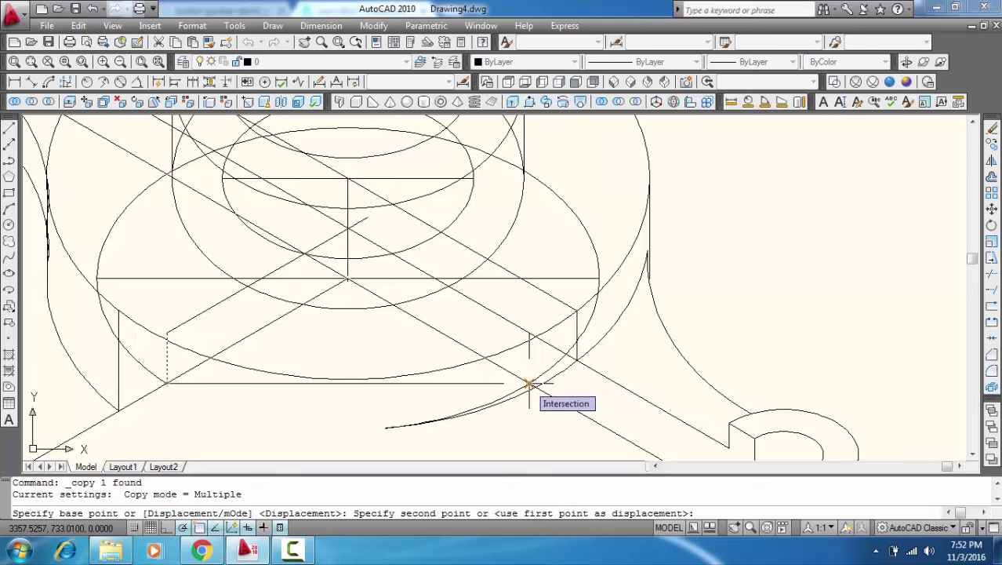
{"action": "left_click", "coordinate": [529, 385]}
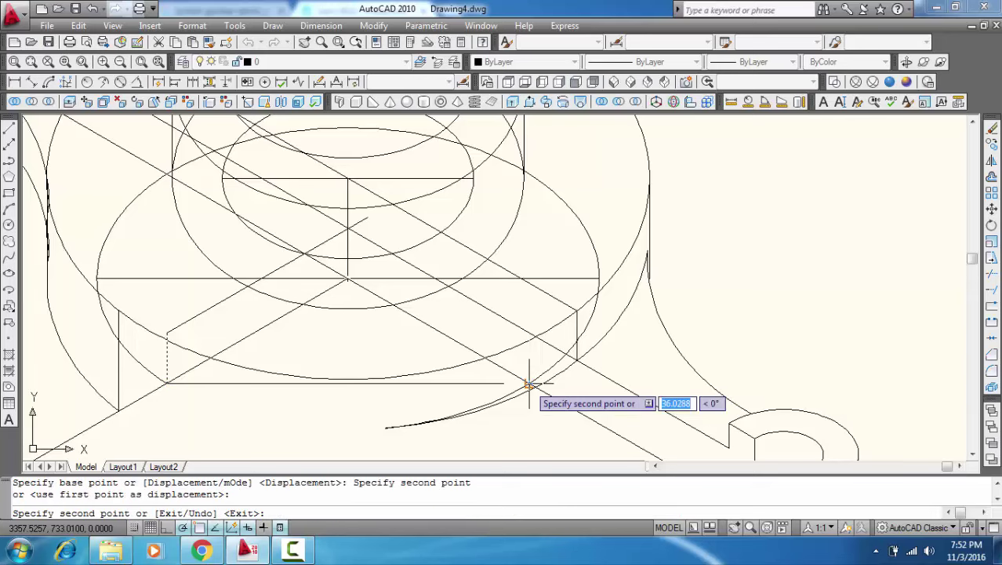
{"action": "key", "text": "Escape"}
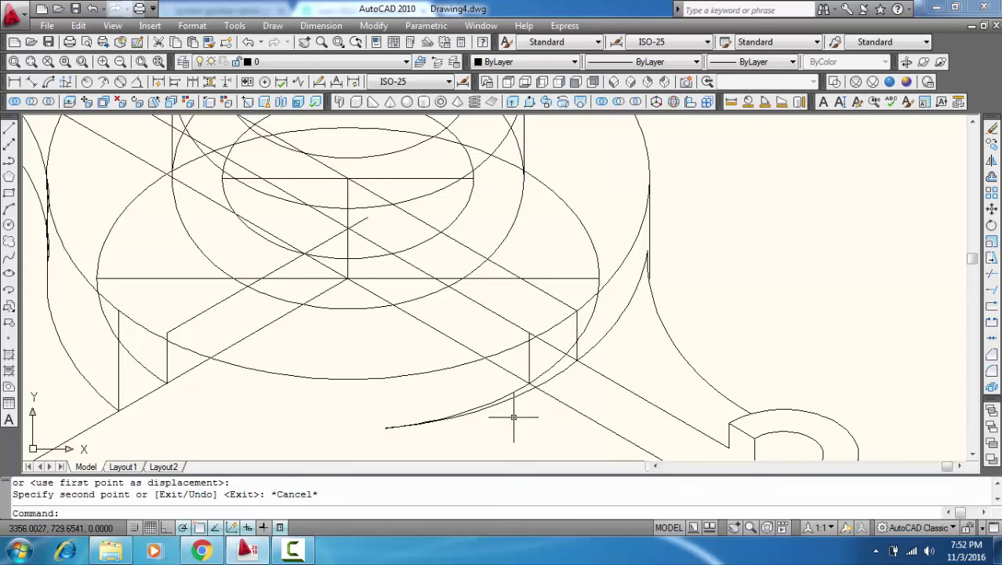
{"action": "type", "text": "tr"}
Step: Trim the hidden lower ellipse arc and delete the leftover arc stubs
{"action": "key", "text": "Return"}
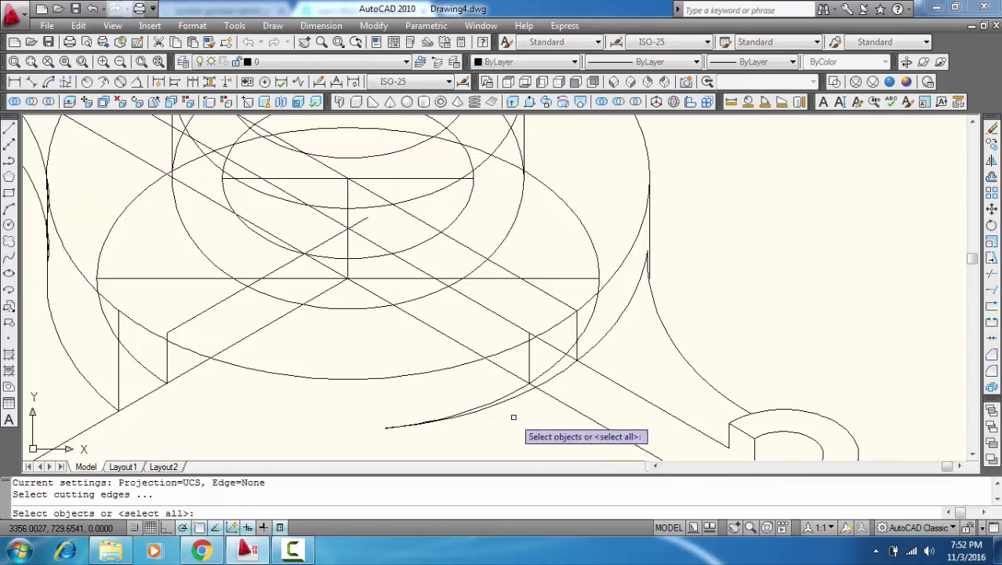
{"action": "key", "text": "Return"}
{"action": "left_click", "coordinate": [475, 405]}
{"action": "left_click", "coordinate": [475, 405]}
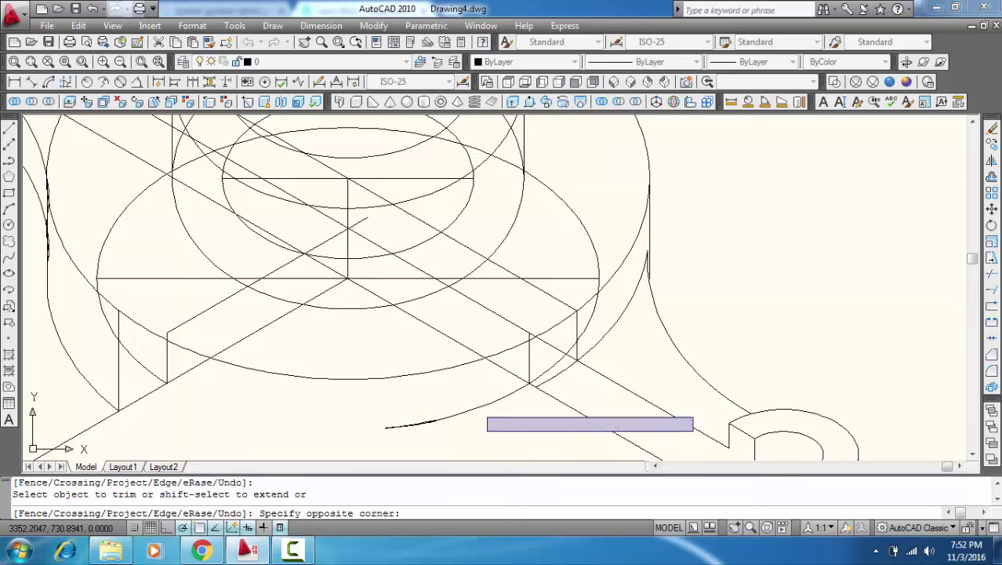
{"action": "left_click", "coordinate": [478, 407]}
{"action": "left_click", "coordinate": [479, 407]}
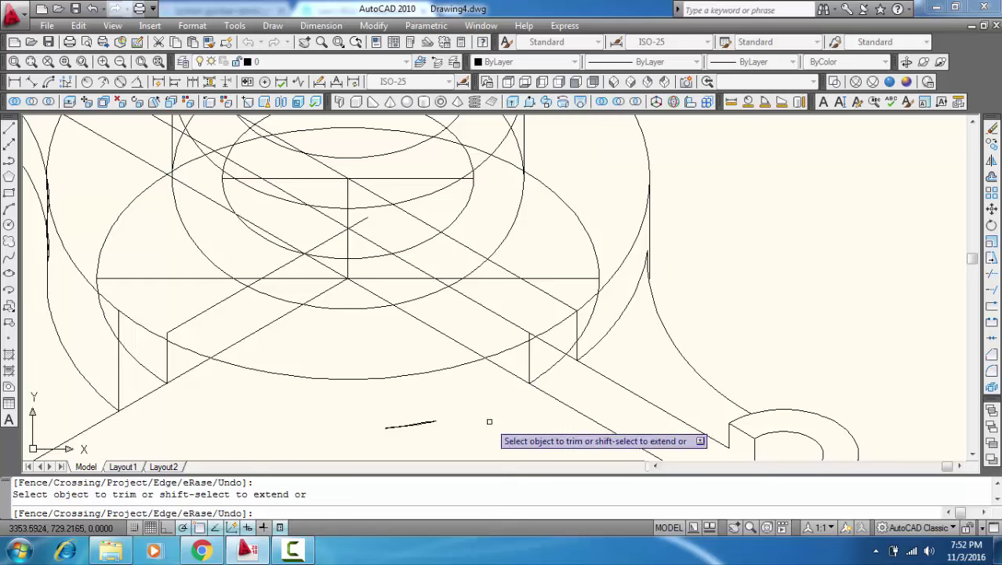
{"action": "key", "text": "Escape"}
{"action": "left_click", "coordinate": [366, 407]}
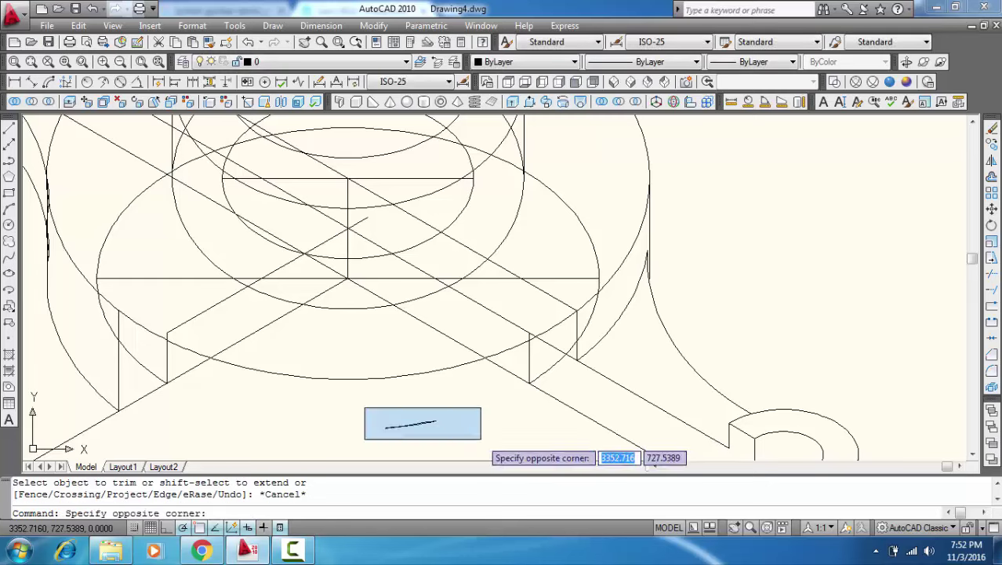
{"action": "left_click", "coordinate": [483, 429]}
{"action": "key", "text": "Delete"}
Step: Trim away the stray diagonal line at the lower right of the flange
{"action": "middle_click_drag", "start_coordinate": [491, 416], "coordinate": [425, 441]}
{"action": "type", "text": "tr"}
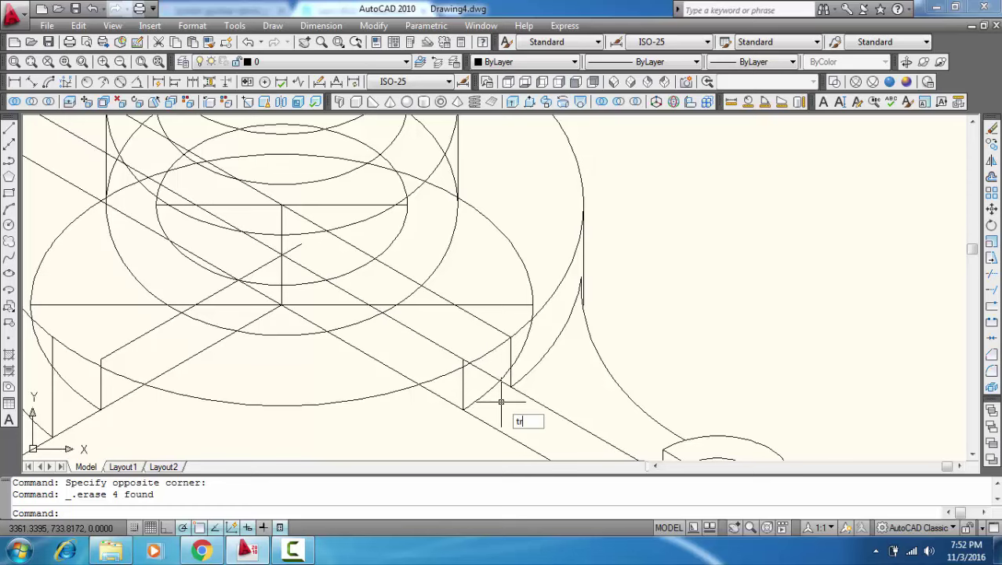
{"action": "key", "text": "Return"}
{"action": "key", "text": "Return"}
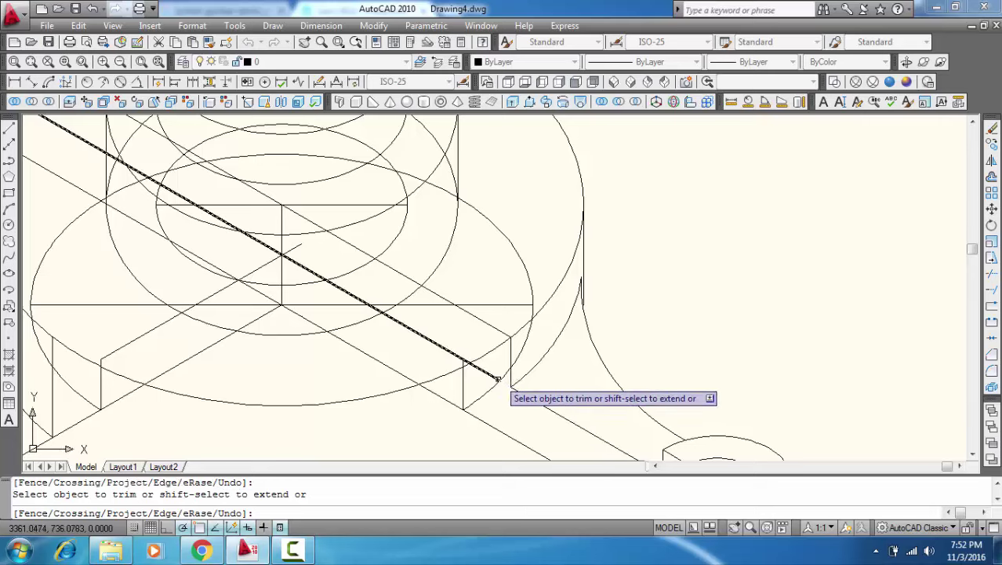
{"action": "left_click", "coordinate": [497, 378]}
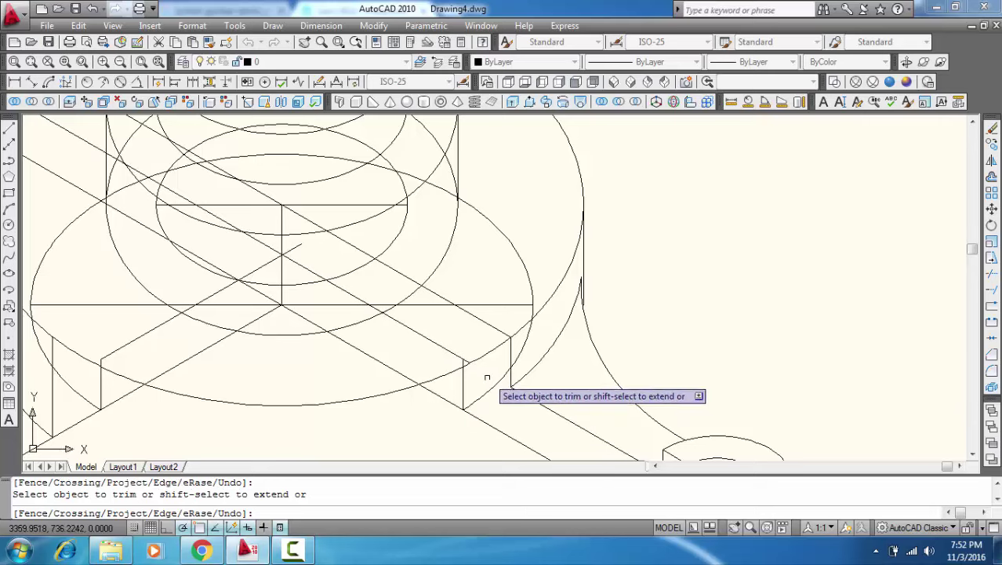
{"action": "scroll", "coordinate": [216, 407], "scroll_direction": "down", "scroll_amount": 1}
{"action": "scroll", "coordinate": [216, 406], "scroll_direction": "down", "scroll_amount": 2}
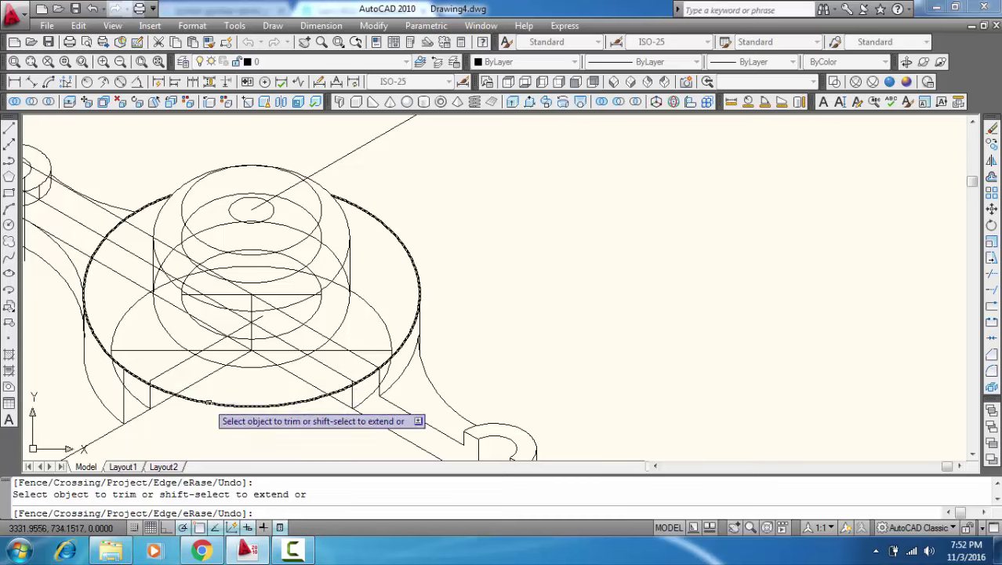
{"action": "key", "text": "Escape"}
{"action": "scroll", "coordinate": [222, 367], "scroll_direction": "down", "scroll_amount": 4}
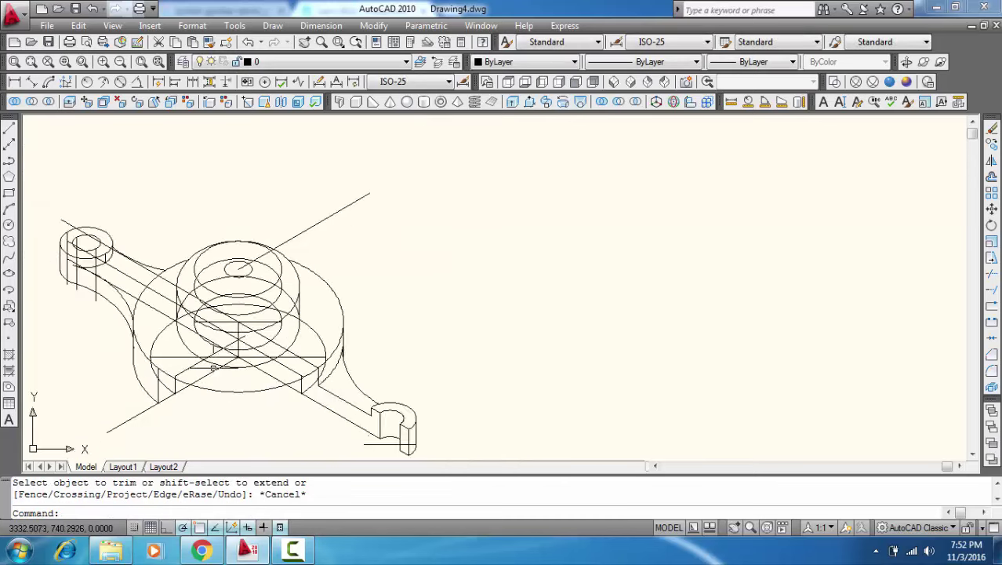
{"action": "scroll", "coordinate": [198, 367], "scroll_direction": "up", "scroll_amount": 3}
Step: Copy the slanted edge line a short distance over
{"action": "left_click", "coordinate": [192, 363]}
{"action": "right_click", "coordinate": [194, 362]}
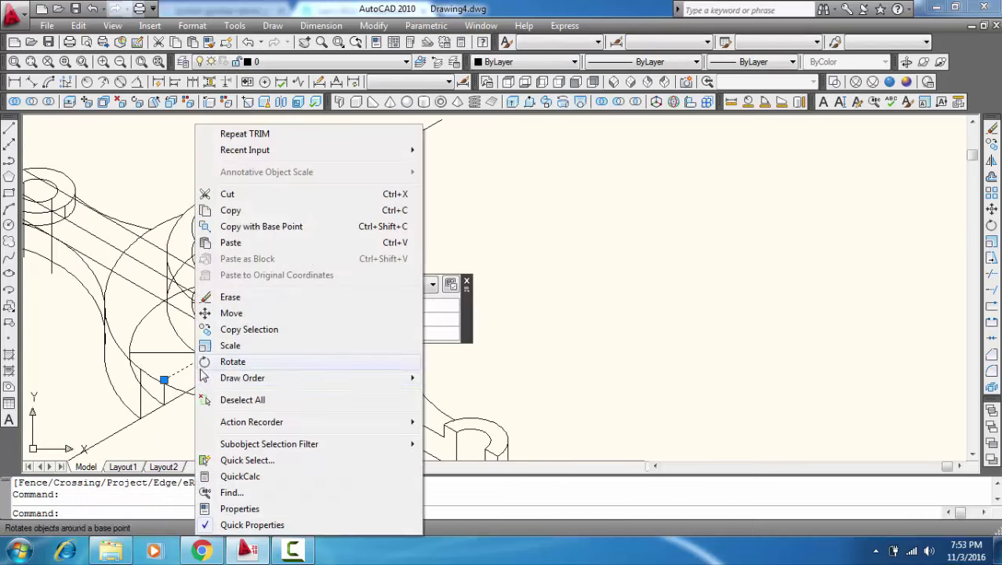
{"action": "left_click", "coordinate": [239, 334]}
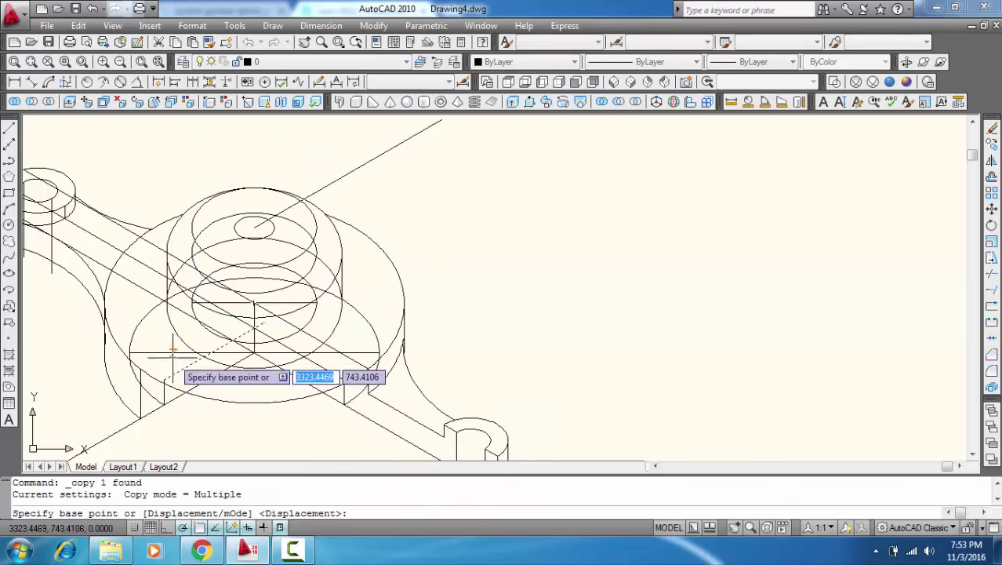
{"action": "left_click", "coordinate": [149, 373]}
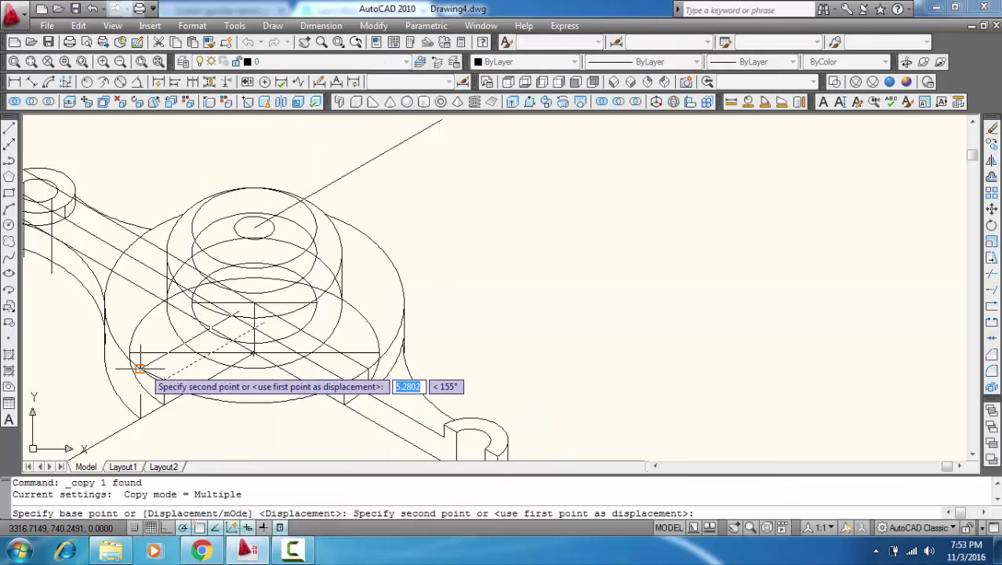
{"action": "left_click", "coordinate": [198, 365]}
{"action": "key", "text": "Escape"}
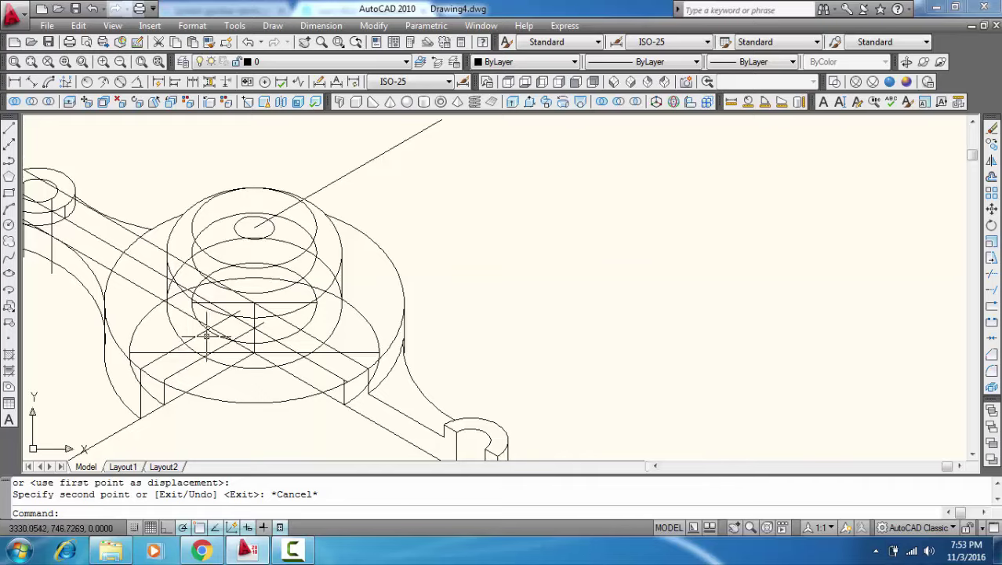
{"action": "scroll", "coordinate": [206, 335], "scroll_direction": "up", "scroll_amount": 3}
{"action": "scroll", "coordinate": [246, 341], "scroll_direction": "down", "scroll_amount": 2}
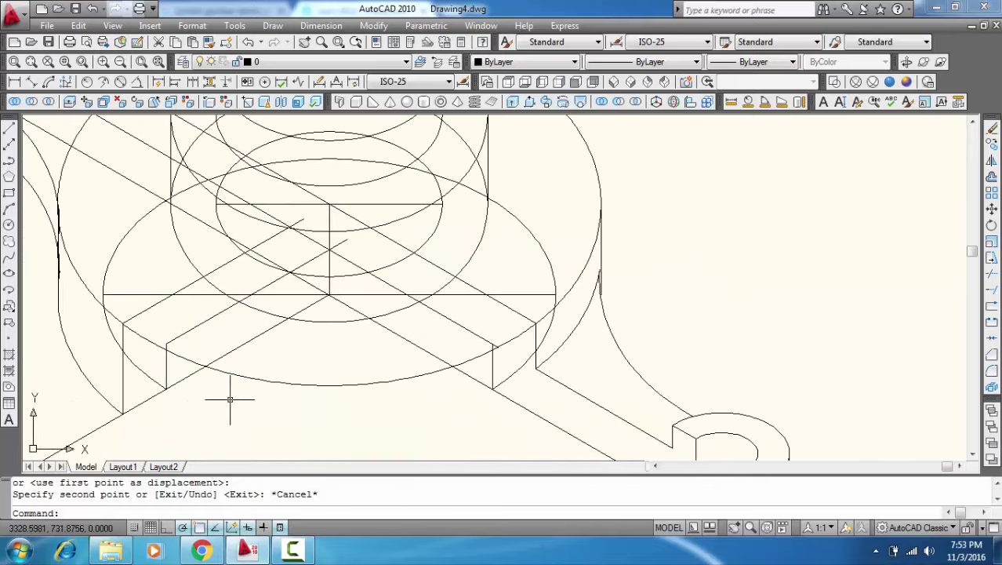
{"action": "middle_click_drag", "start_coordinate": [356, 338], "coordinate": [346, 398]}
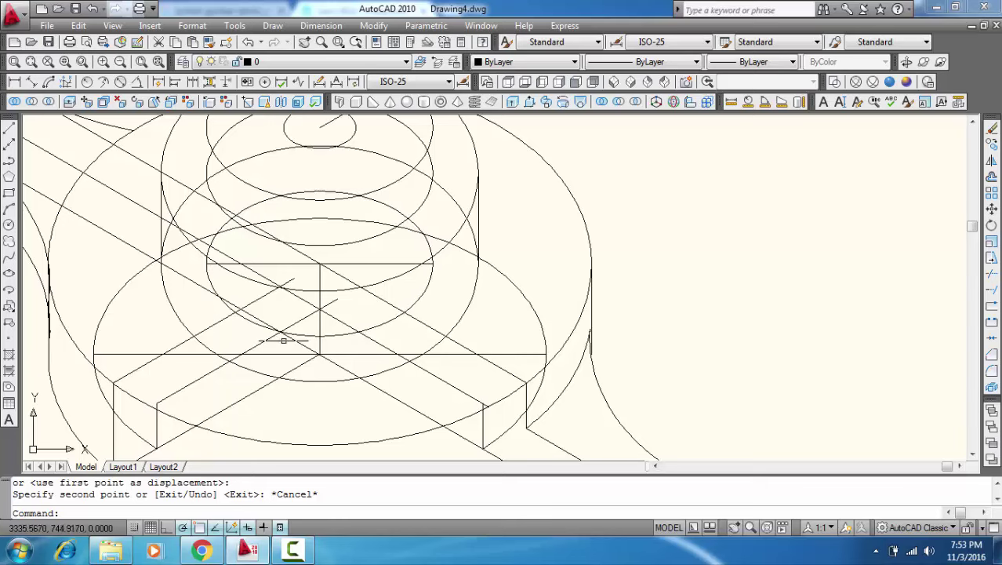
Step: Copy the left vertical edge line from its lower endpoint to three intersections around the hub base
{"action": "left_click", "coordinate": [114, 392]}
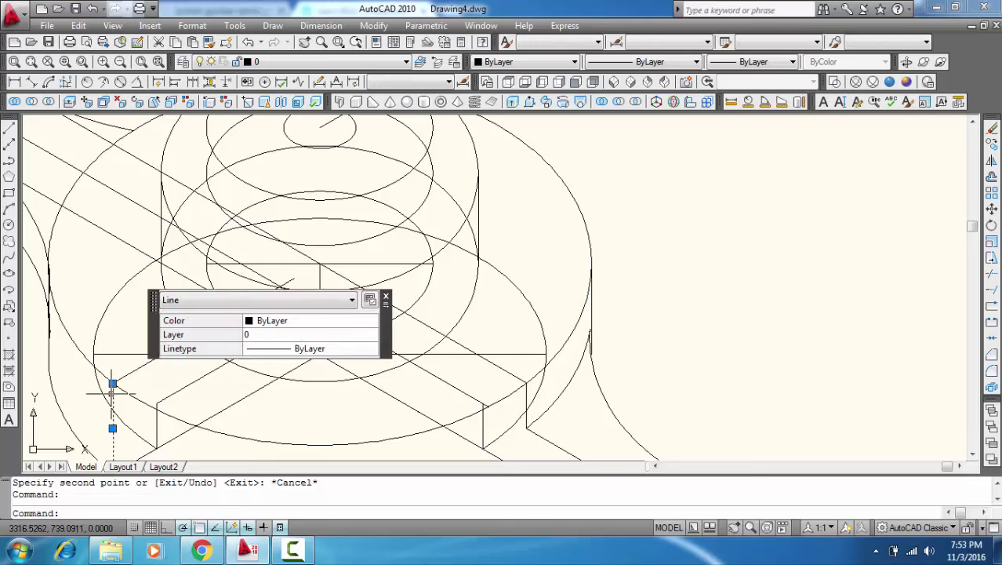
{"action": "right_click", "coordinate": [113, 392]}
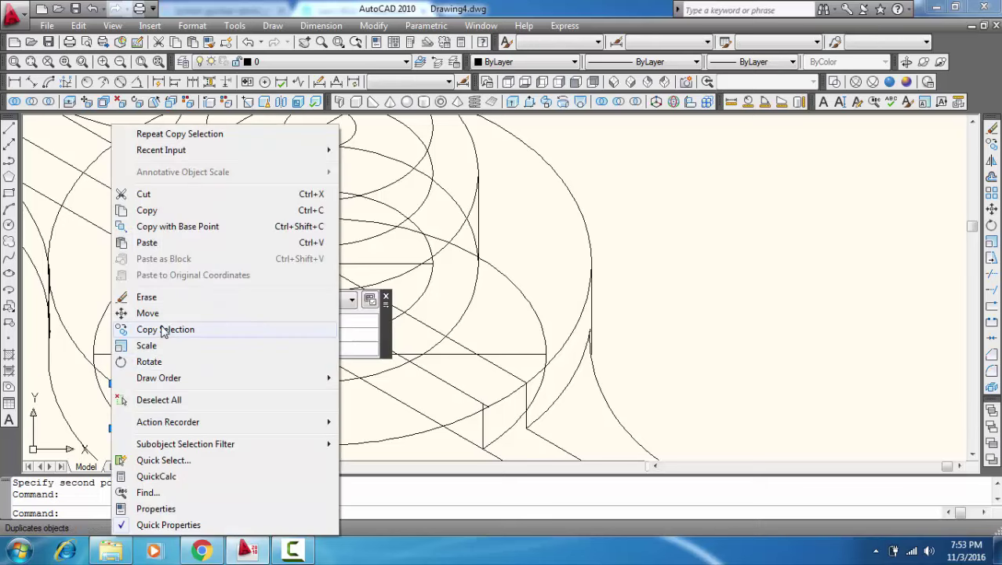
{"action": "left_click", "coordinate": [162, 330]}
{"action": "scroll", "coordinate": [133, 392], "scroll_direction": "up", "scroll_amount": 2}
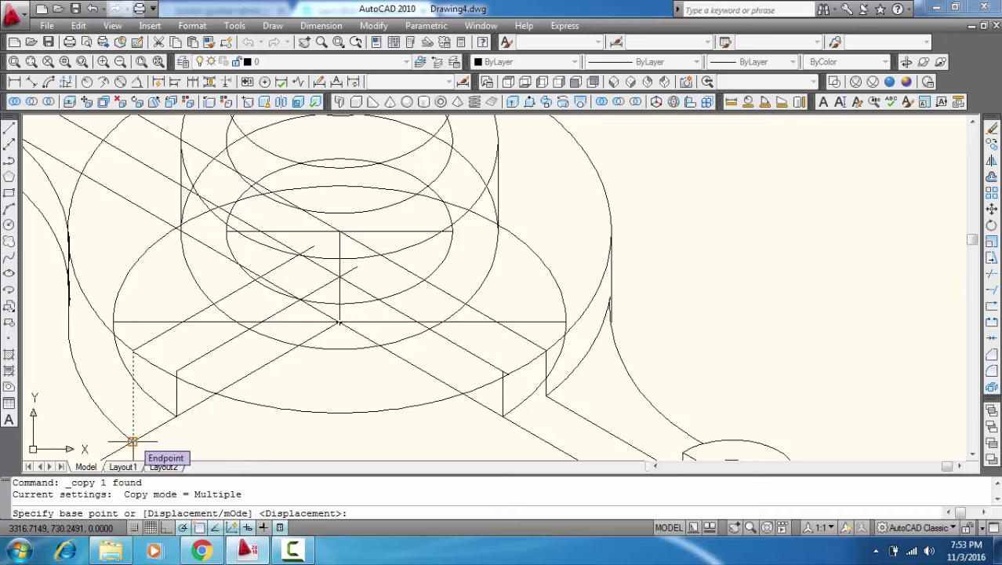
{"action": "left_click", "coordinate": [131, 441]}
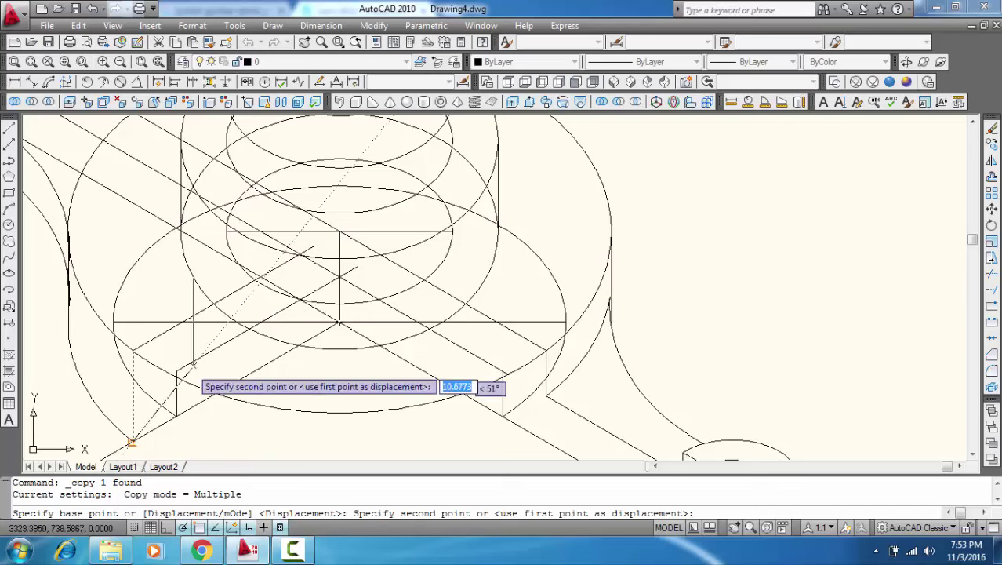
{"action": "left_click", "coordinate": [213, 305]}
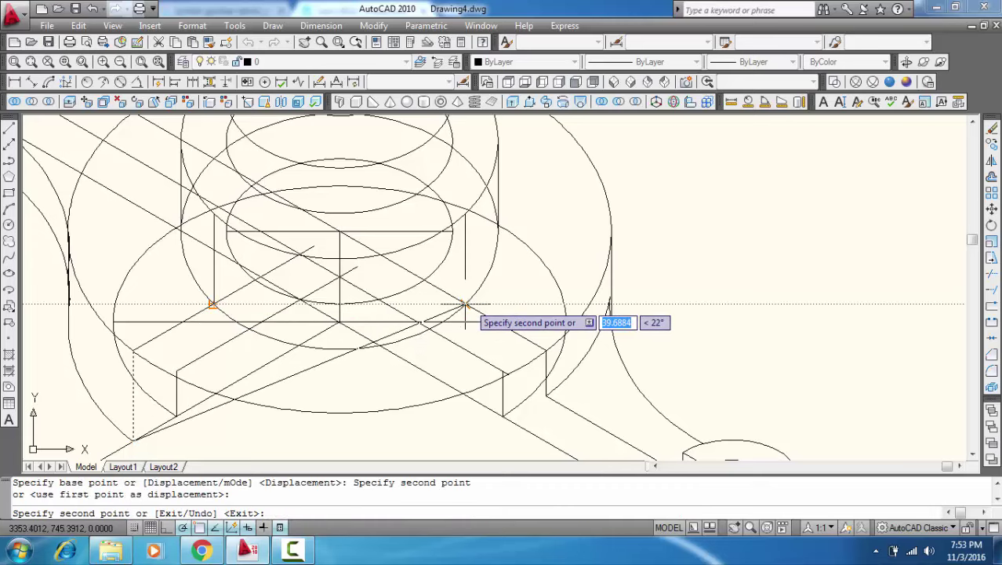
{"action": "left_click", "coordinate": [465, 304]}
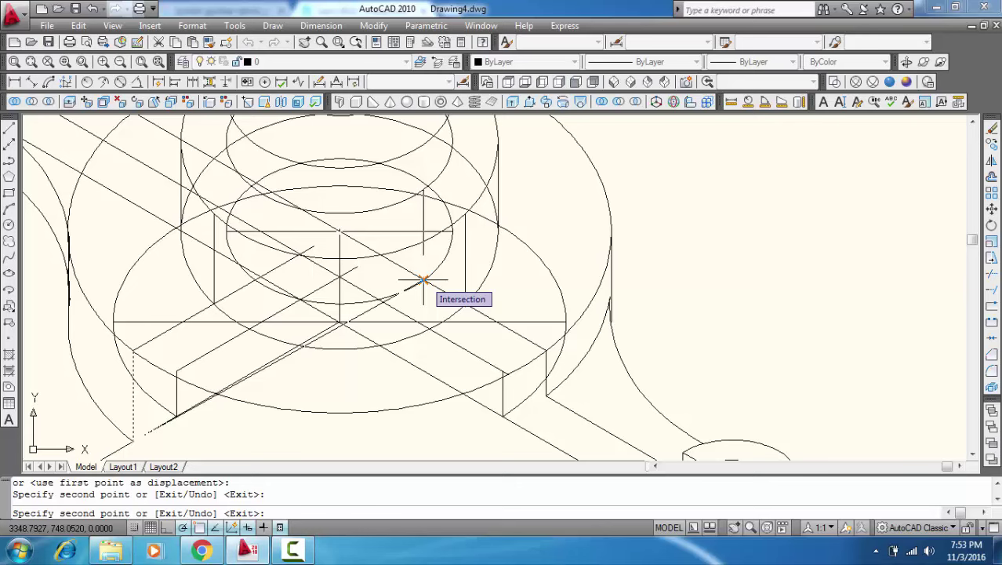
{"action": "left_click", "coordinate": [423, 280]}
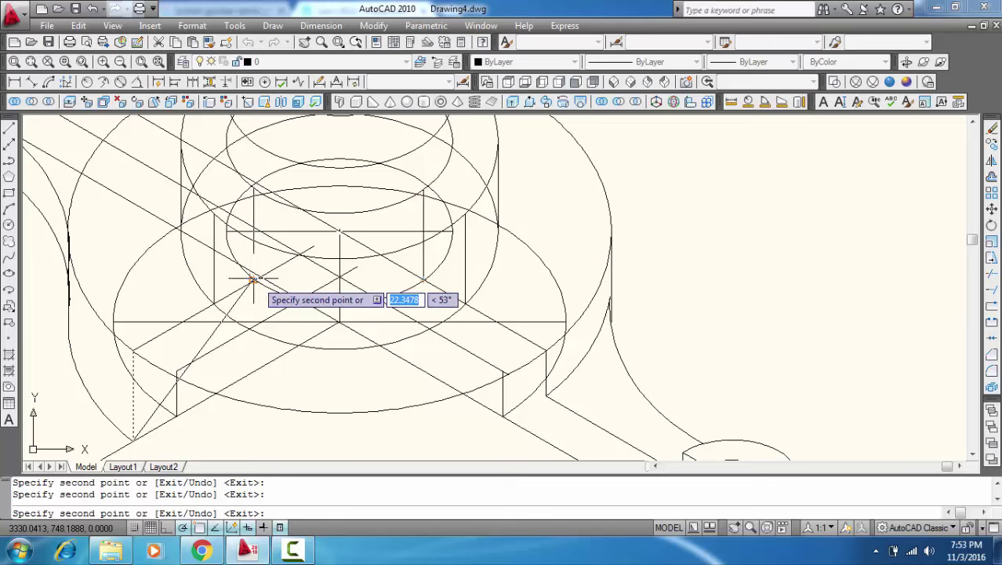
{"action": "key", "text": "Escape"}
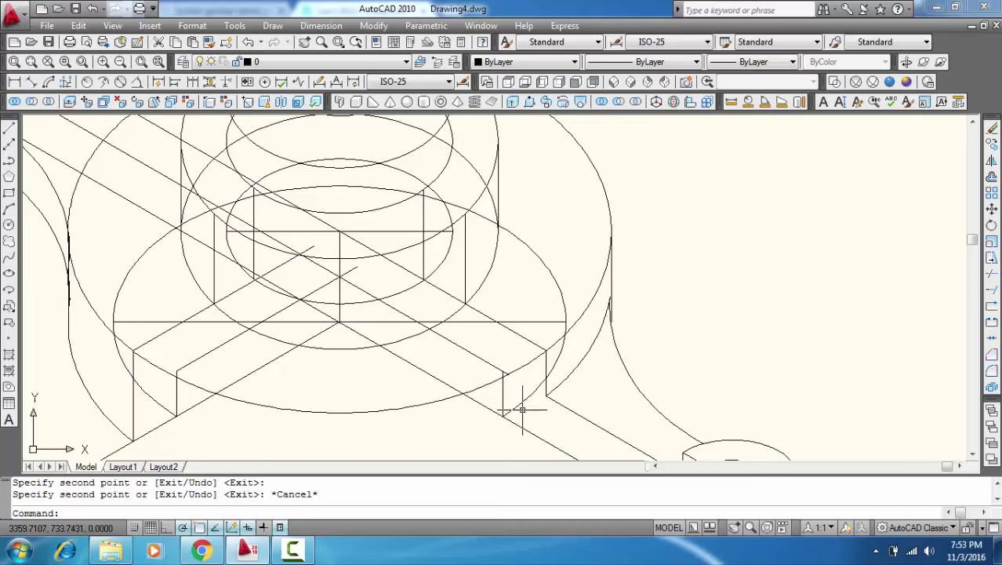
Step: Start a trim, cancel it, and pan back to the central hub
{"action": "scroll", "coordinate": [504, 379], "scroll_direction": "up", "scroll_amount": 3}
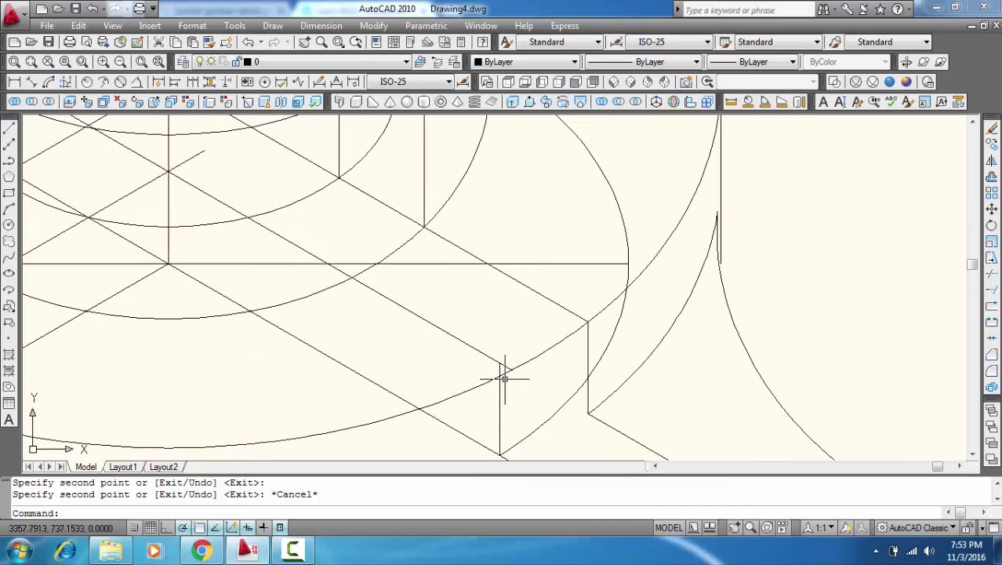
{"action": "type", "text": "tr"}
{"action": "key", "text": "Return"}
{"action": "key", "text": "Return"}
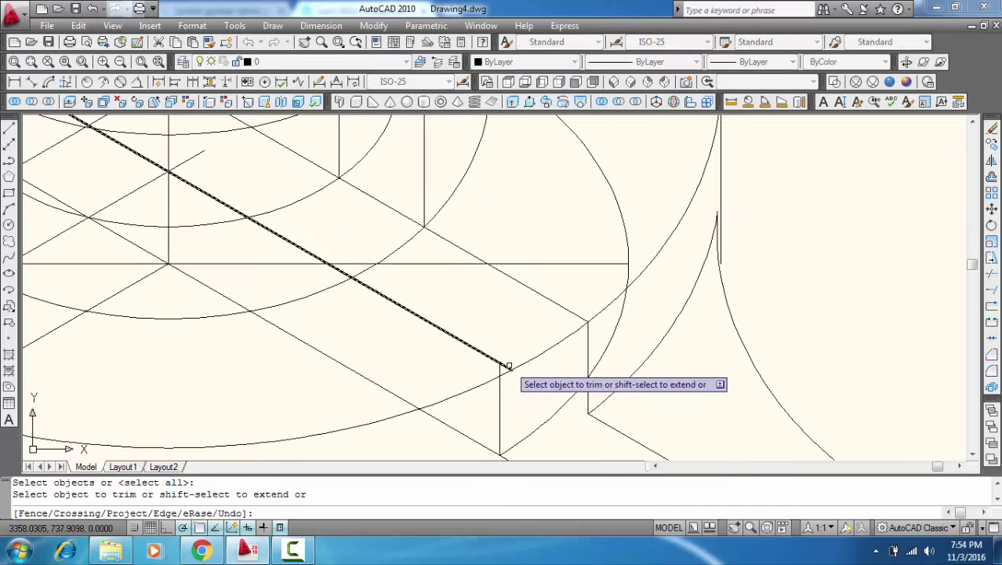
{"action": "scroll", "coordinate": [509, 367], "scroll_direction": "down", "scroll_amount": 3}
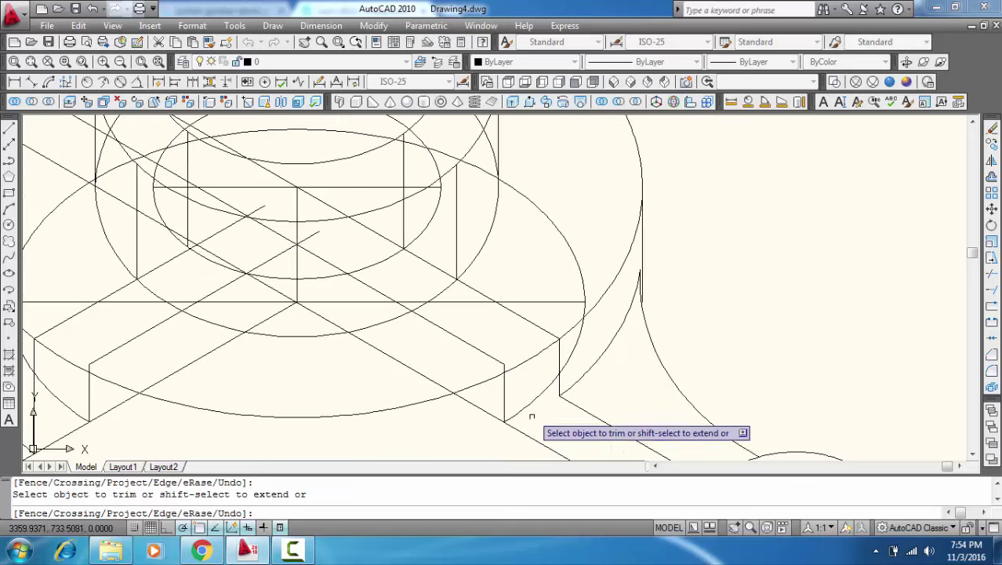
{"action": "middle_click_drag", "start_coordinate": [511, 426], "coordinate": [486, 398]}
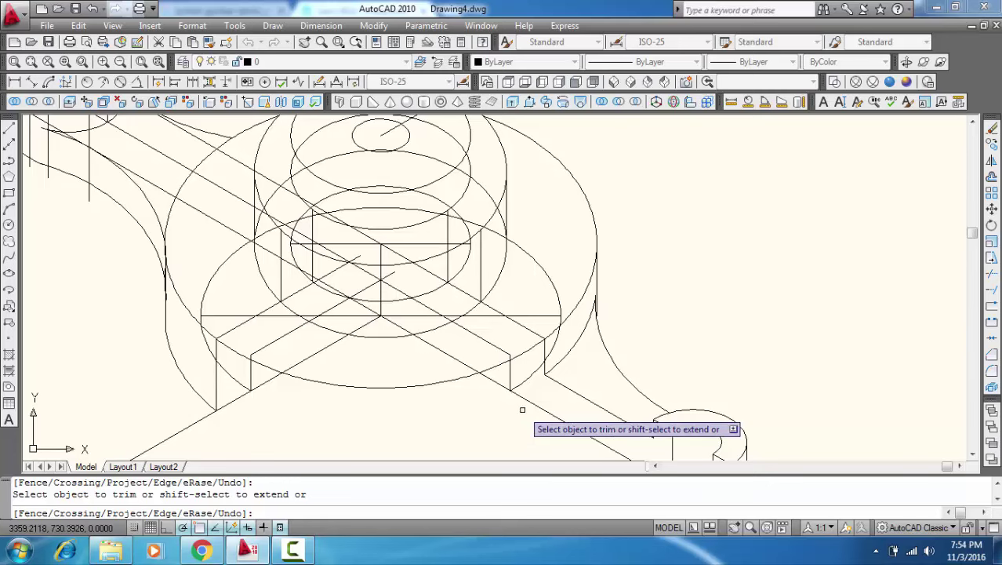
{"action": "key", "text": "Escape"}
{"action": "middle_click_drag", "start_coordinate": [432, 259], "coordinate": [469, 293]}
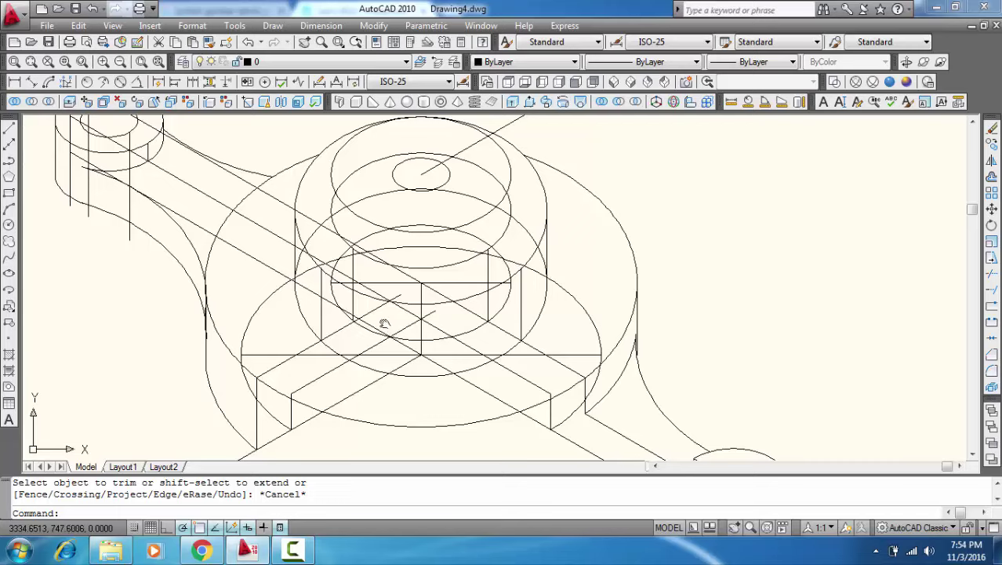
{"action": "middle_click_drag", "start_coordinate": [385, 323], "coordinate": [354, 303]}
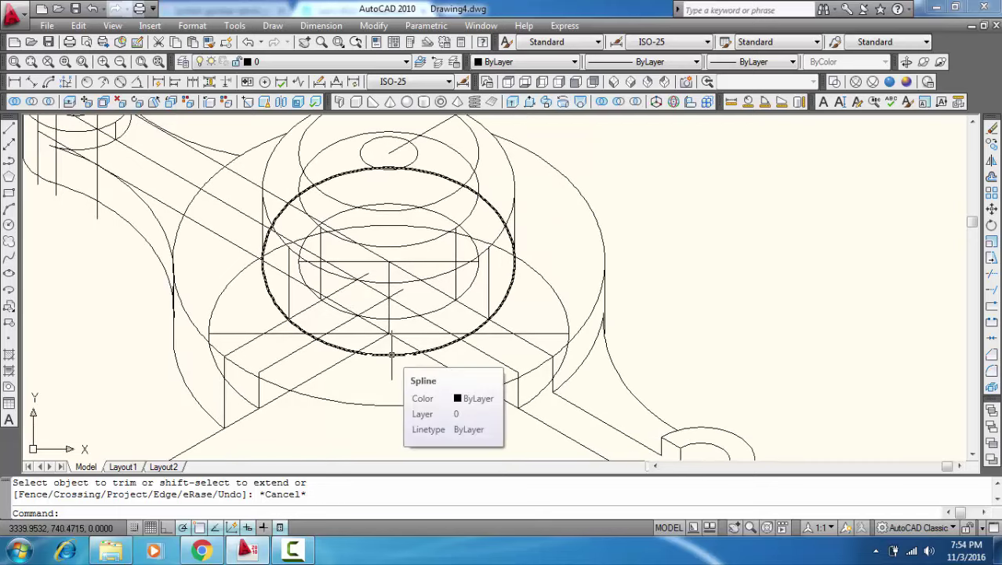
Step: Trim the hub ellipse's lower arc and the hidden line pieces in the hub base
{"action": "type", "text": "tr"}
{"action": "key", "text": "Return"}
{"action": "key", "text": "Return"}
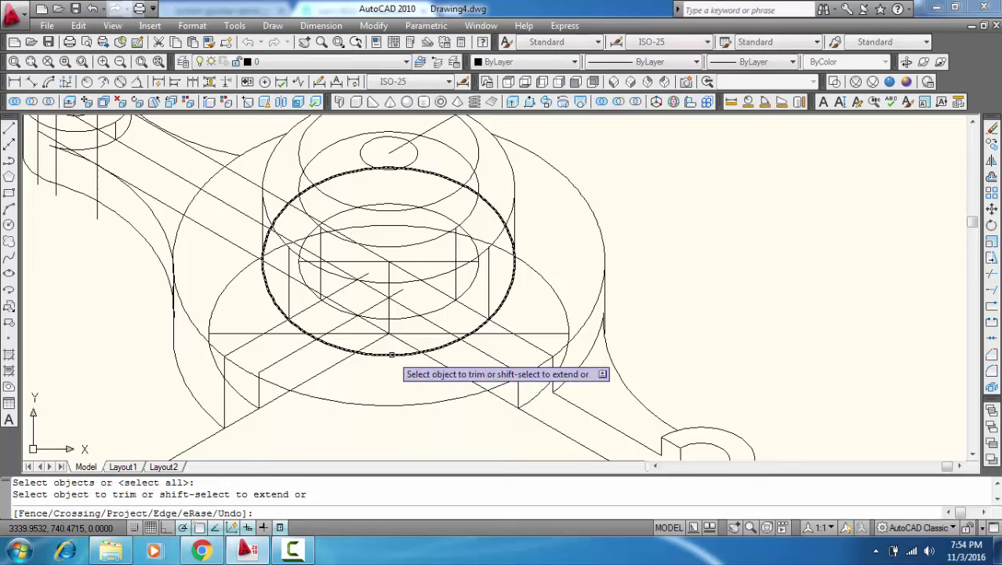
{"action": "left_click", "coordinate": [391, 354]}
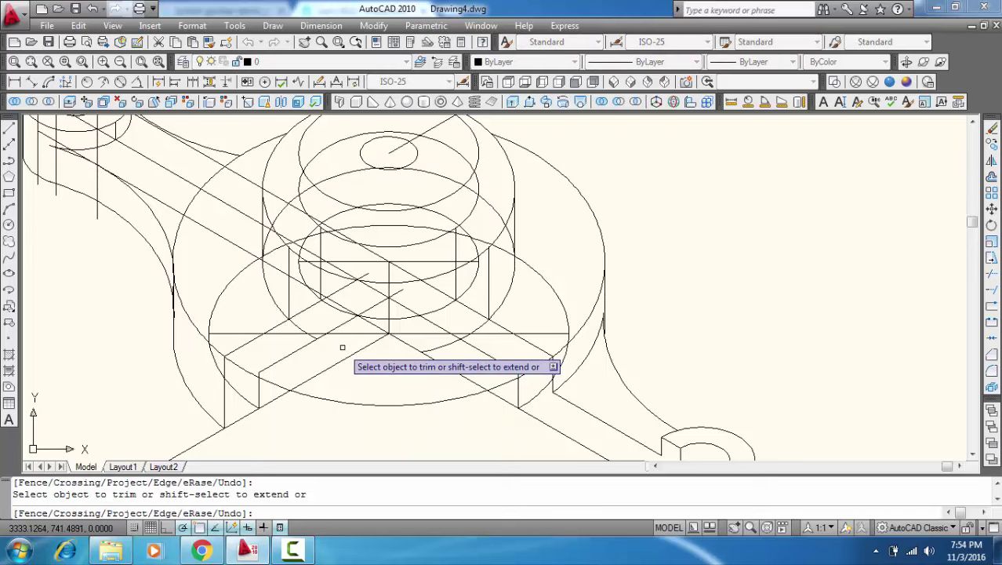
{"action": "left_click", "coordinate": [419, 354]}
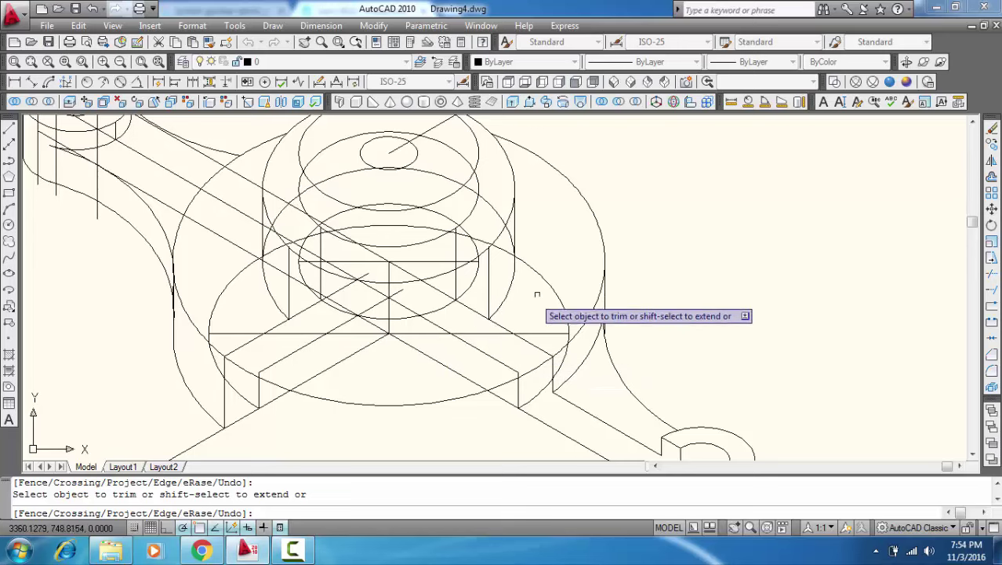
{"action": "middle_click_drag", "start_coordinate": [543, 249], "coordinate": [554, 289]}
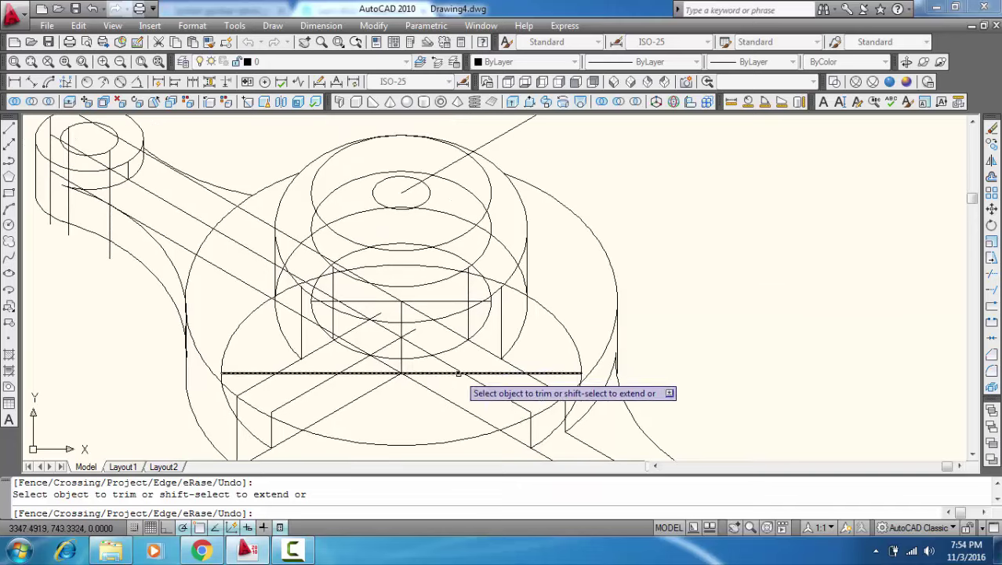
{"action": "middle_click_drag", "start_coordinate": [481, 407], "coordinate": [464, 352]}
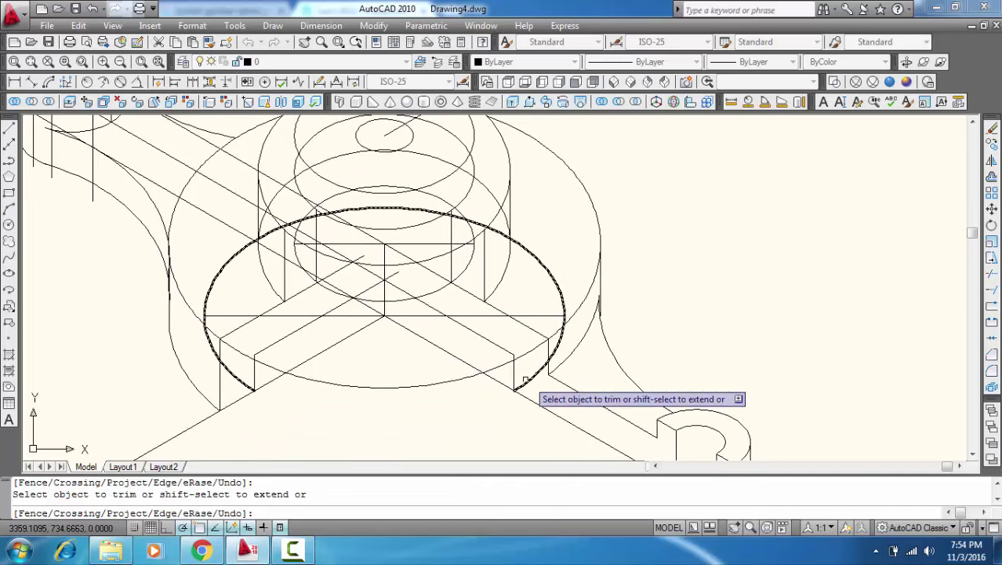
{"action": "left_click", "coordinate": [482, 334]}
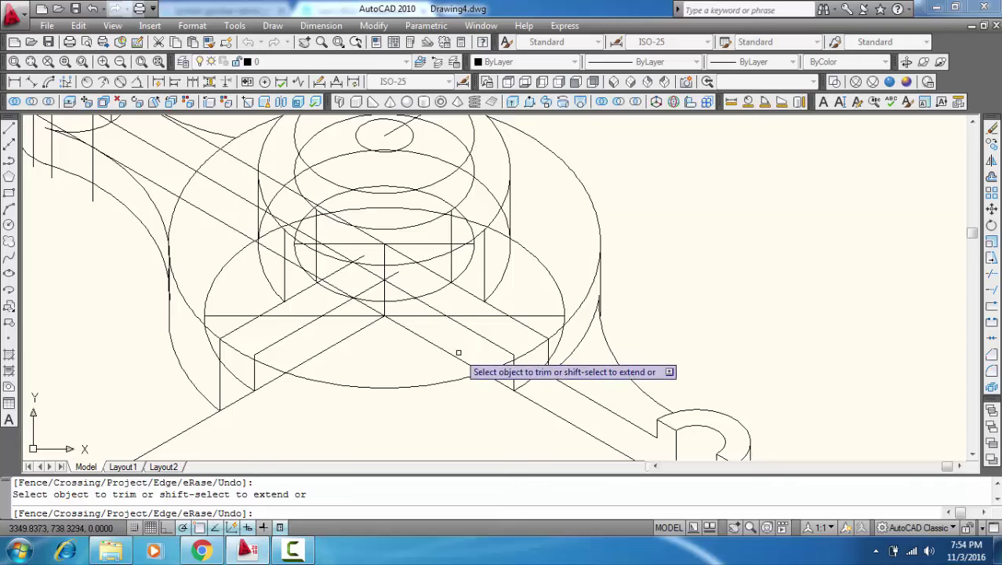
{"action": "key", "text": "Escape"}
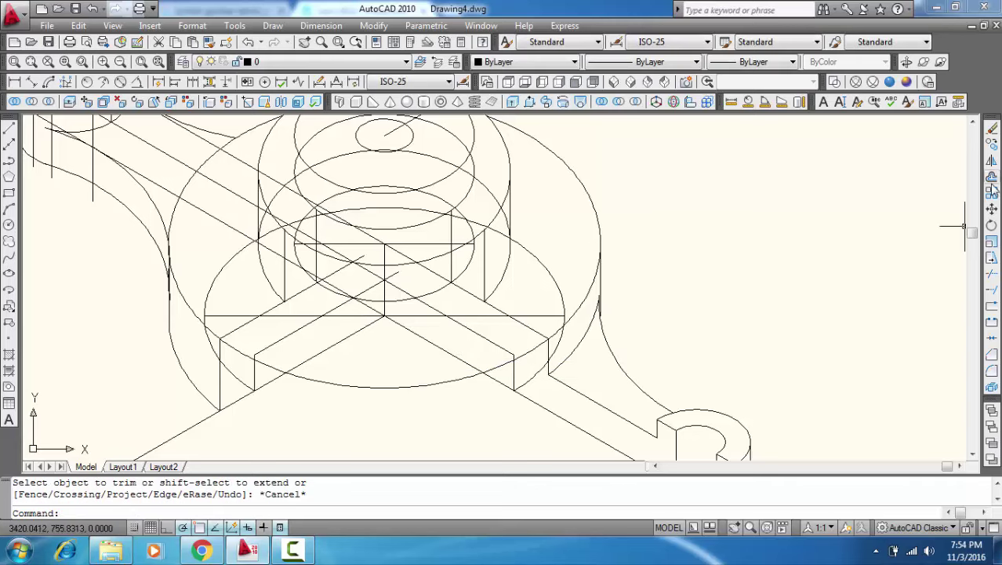
Step: Extend the left and right vertical rib edges down to their diagonal lines
{"action": "key", "text": "Return"}
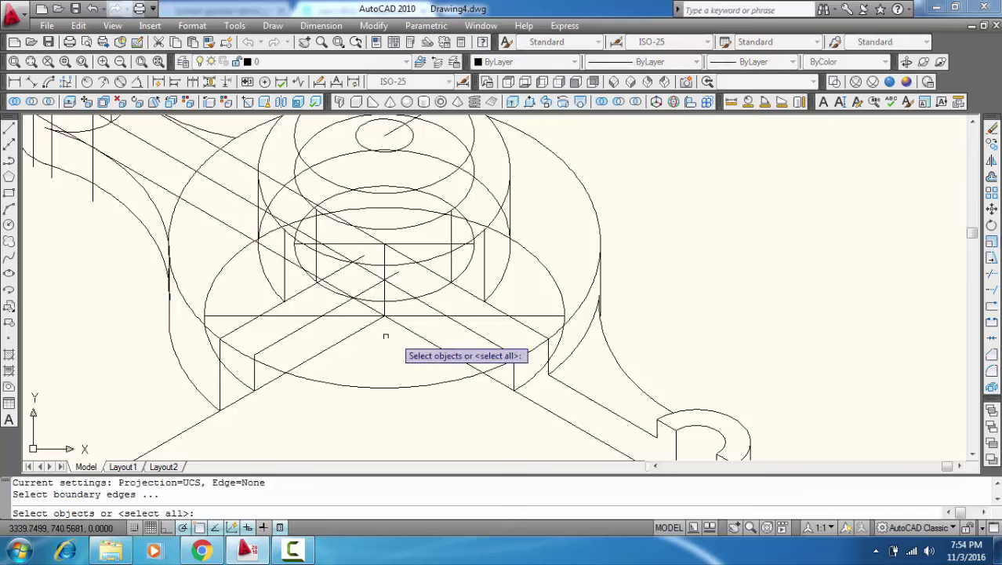
{"action": "left_click", "coordinate": [307, 324]}
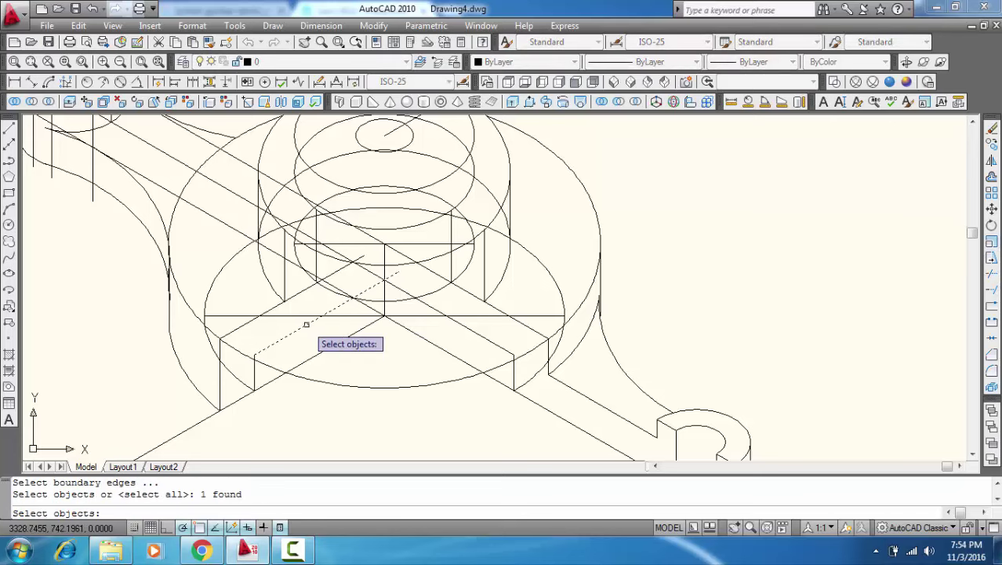
{"action": "key", "text": "Return"}
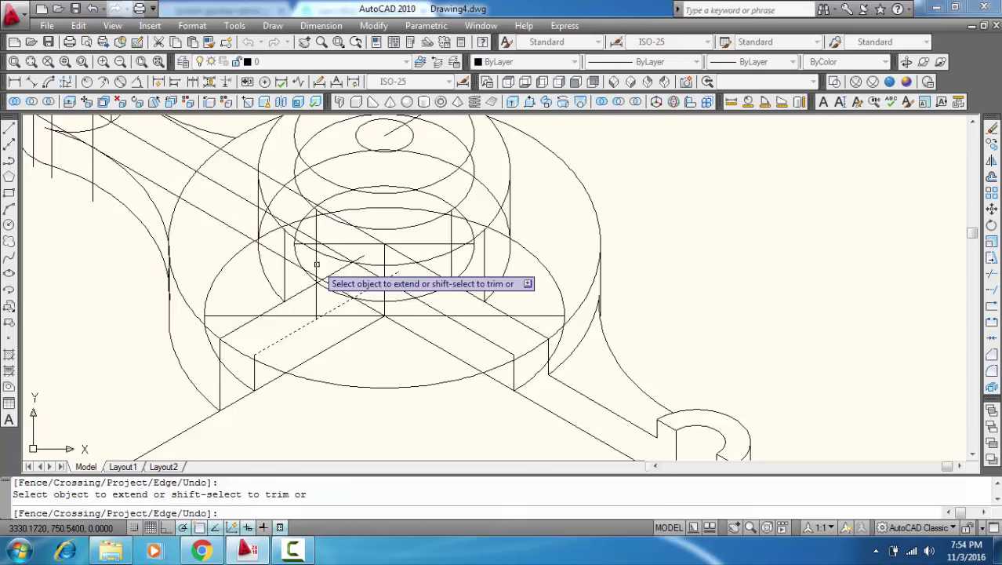
{"action": "left_click", "coordinate": [317, 262]}
{"action": "key", "text": "Return"}
{"action": "key", "text": "Return"}
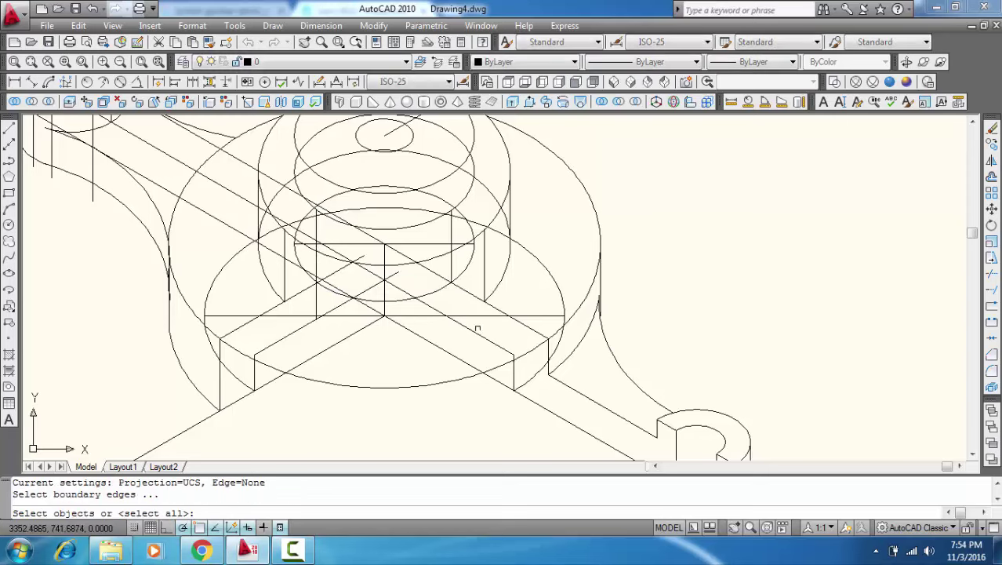
{"action": "left_click", "coordinate": [482, 339]}
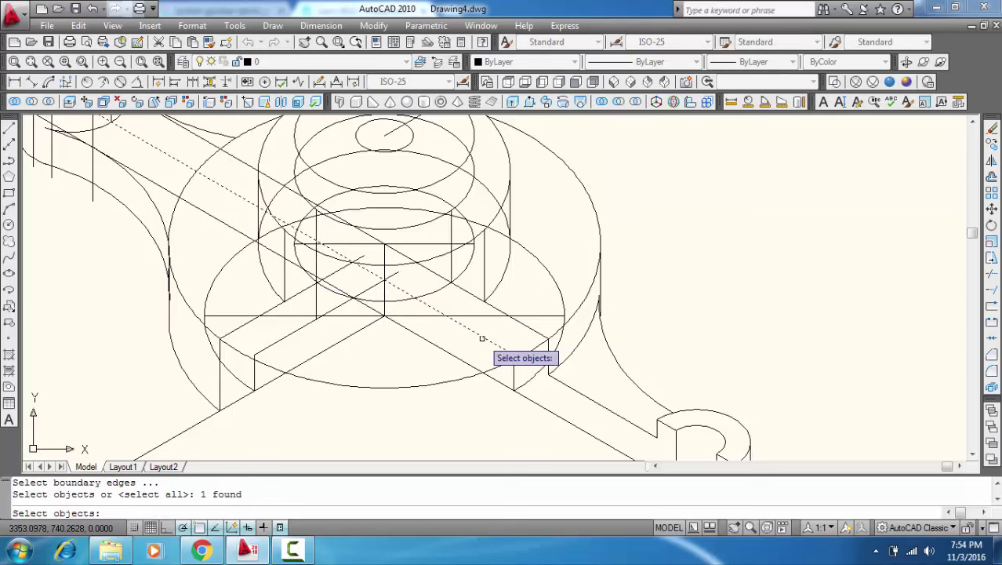
{"action": "key", "text": "Return"}
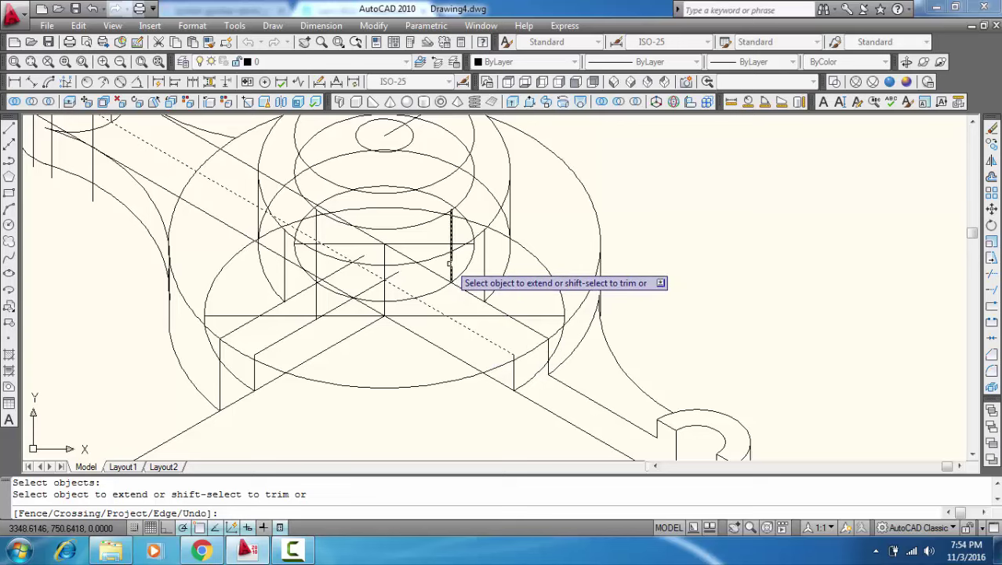
{"action": "left_click", "coordinate": [449, 263]}
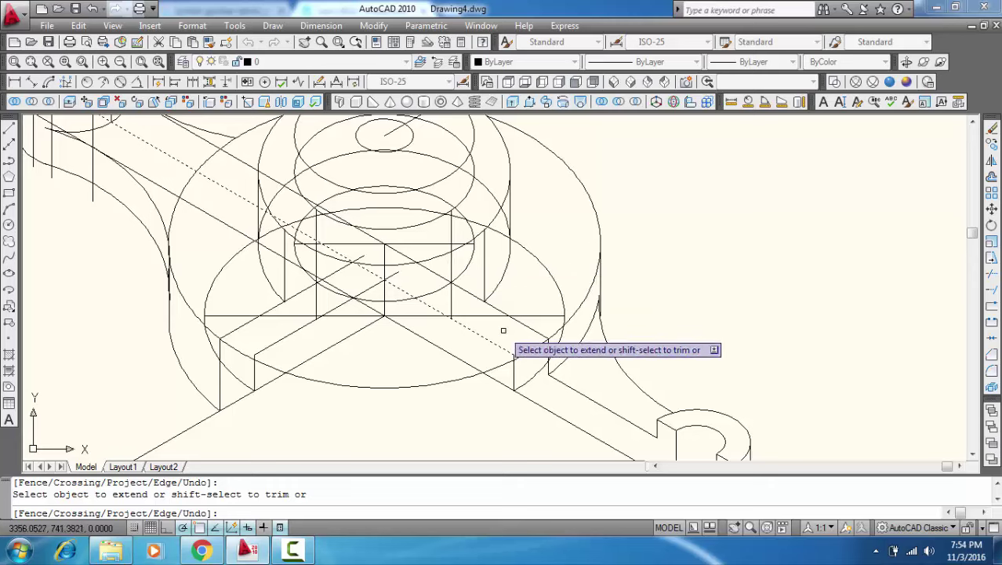
{"action": "key", "text": "Escape"}
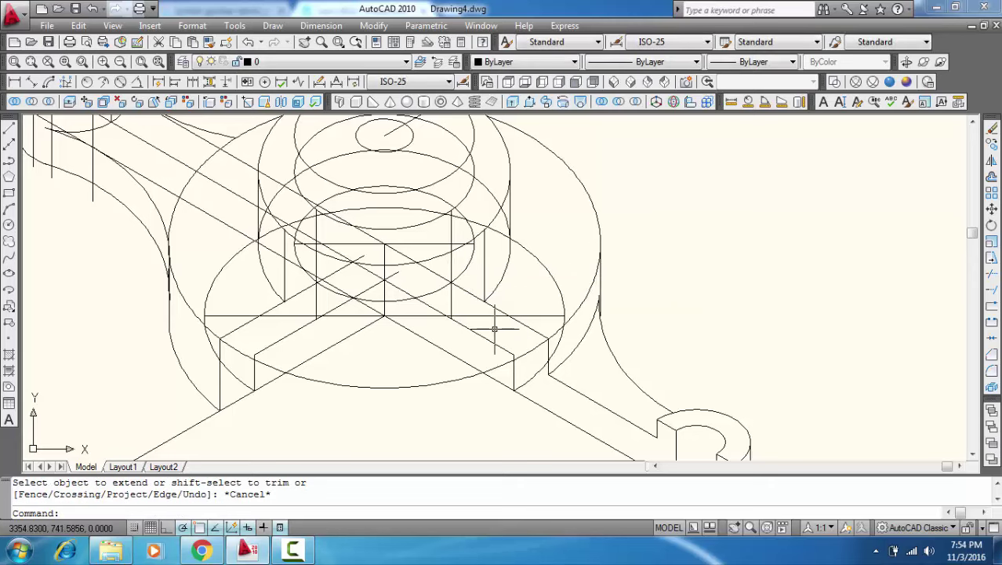
{"action": "type", "text": "tr"}
Step: Trim the hidden segment at the hub base and the front arcs of the large flange ellipse
{"action": "key", "text": "Return"}
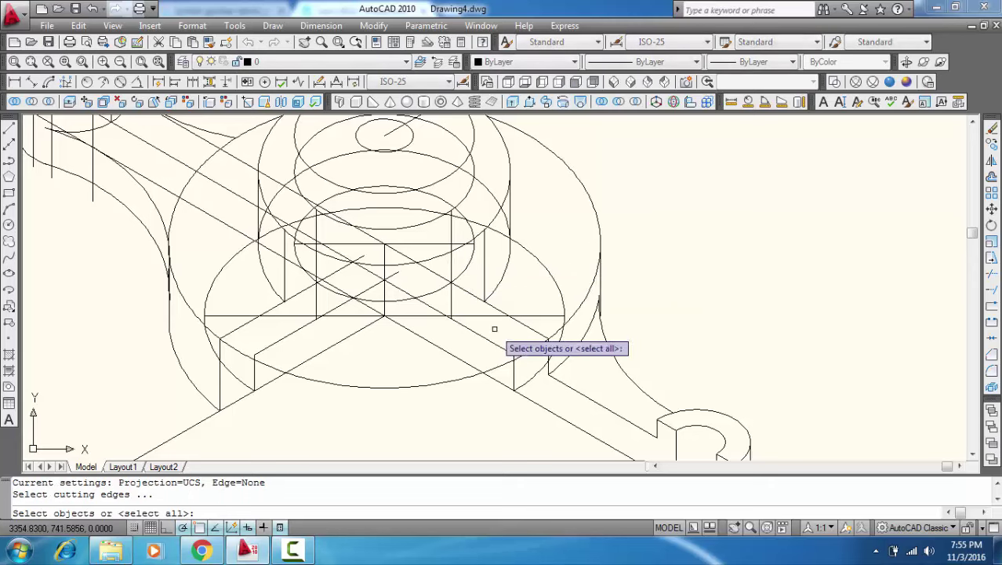
{"action": "key", "text": "Return"}
{"action": "left_click", "coordinate": [482, 306]}
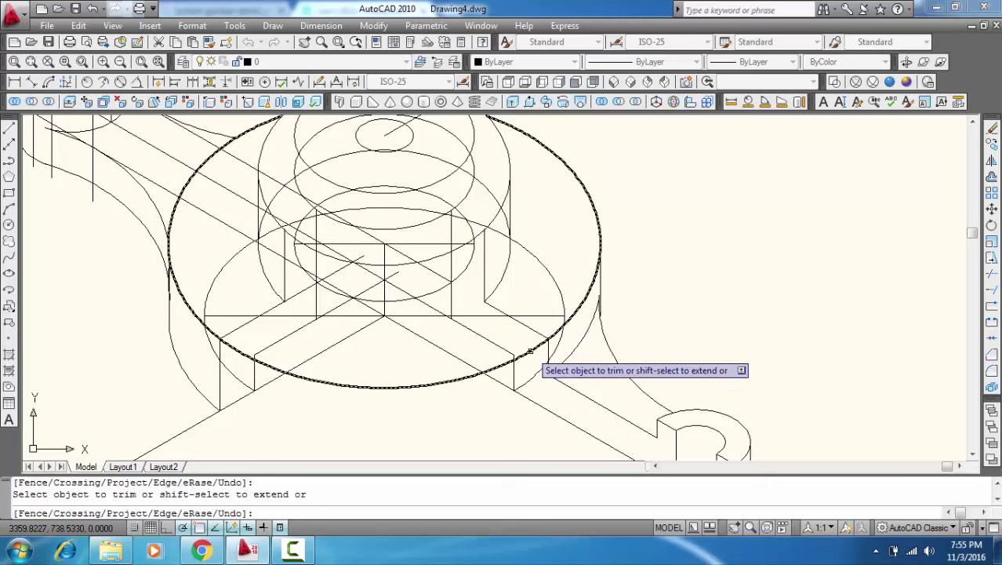
{"action": "left_click", "coordinate": [531, 352]}
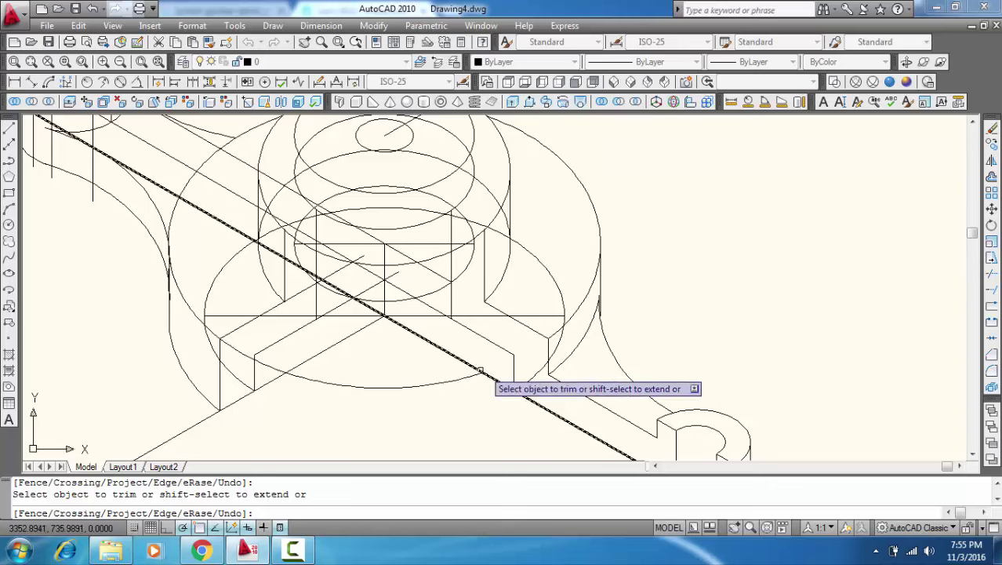
{"action": "left_click", "coordinate": [450, 378]}
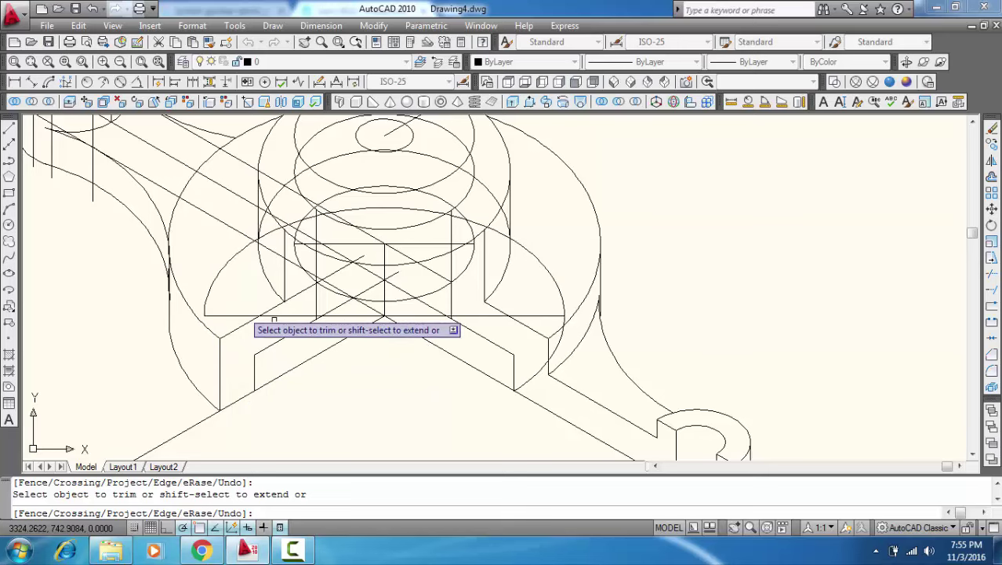
Step: Trim the two hidden pieces of the long diagonal line crossing the hub base
{"action": "left_click", "coordinate": [502, 385]}
{"action": "left_click", "coordinate": [350, 335]}
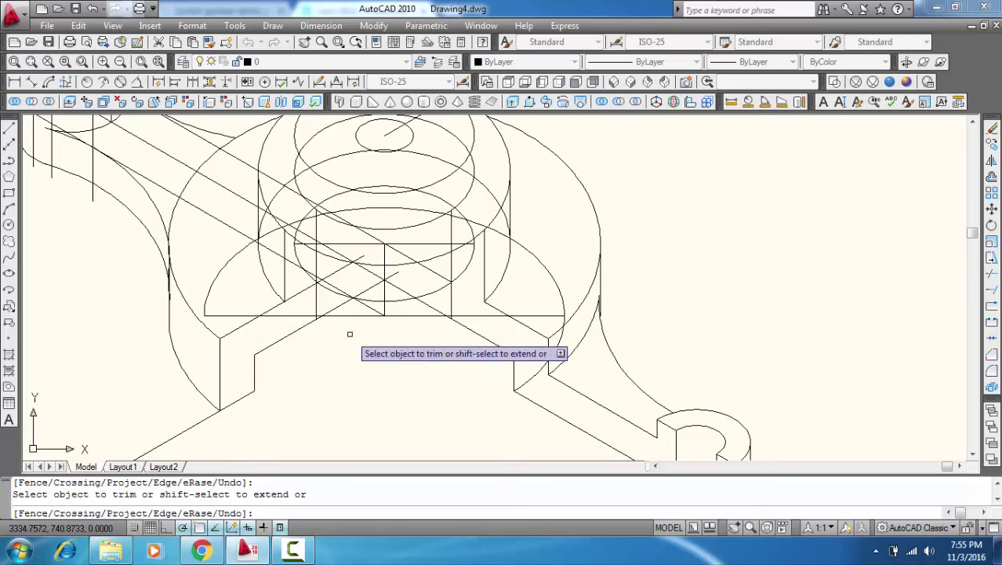
{"action": "middle_click_drag", "start_coordinate": [418, 348], "coordinate": [391, 374]}
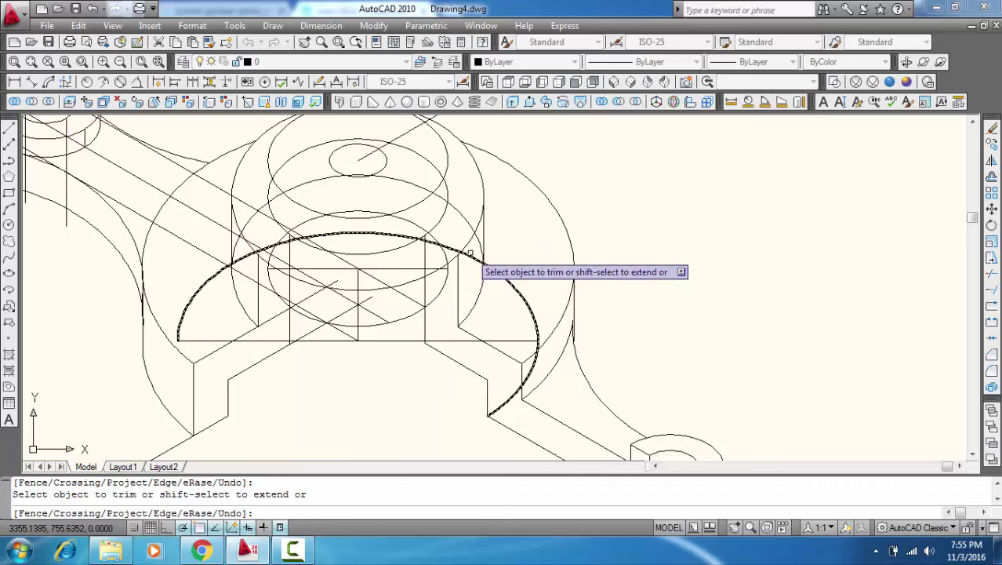
{"action": "key", "text": "Escape"}
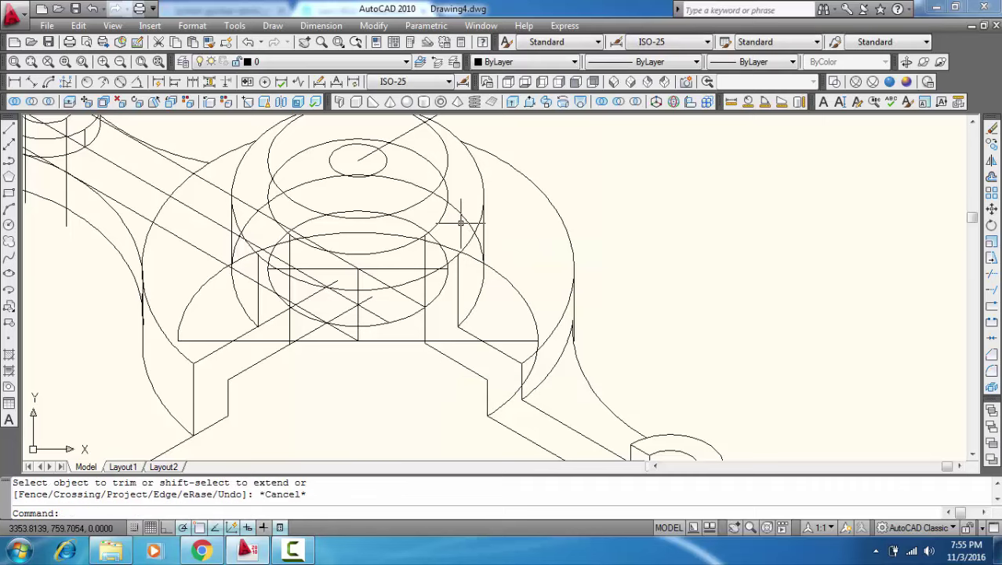
{"action": "scroll", "coordinate": [461, 223], "scroll_direction": "up", "scroll_amount": 2}
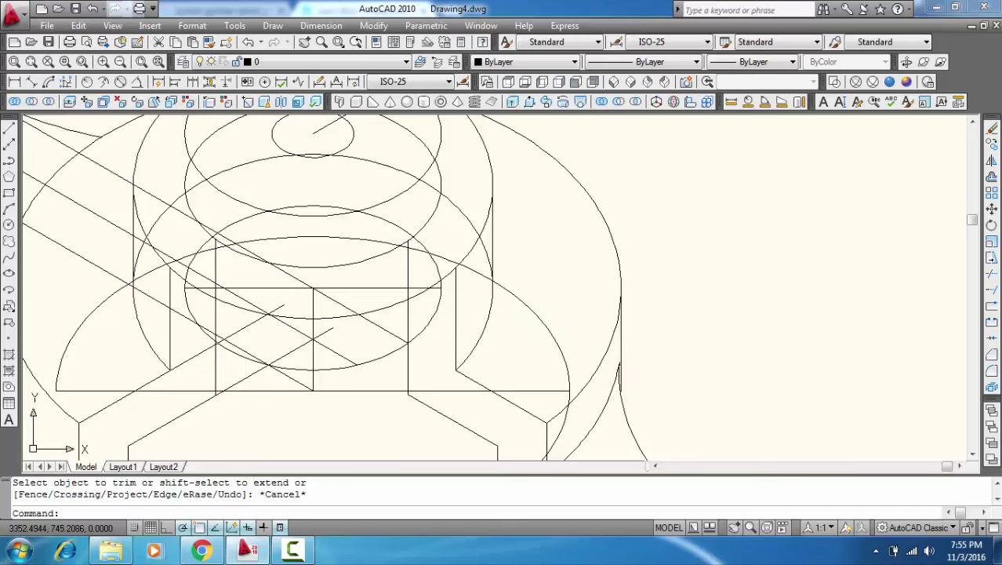
Step: Copy the sloped edge line to the boss intersection and the top ellipse endpoint
{"action": "scroll", "coordinate": [403, 359], "scroll_direction": "down", "scroll_amount": 2}
{"action": "scroll", "coordinate": [412, 360], "scroll_direction": "down", "scroll_amount": 2}
{"action": "scroll", "coordinate": [420, 372], "scroll_direction": "up", "scroll_amount": 5}
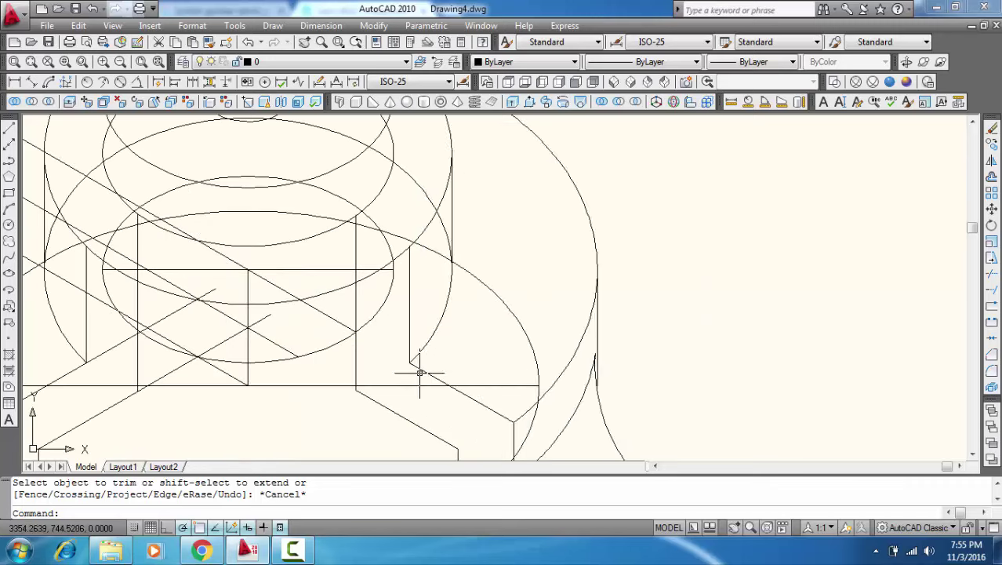
{"action": "left_click", "coordinate": [420, 371]}
{"action": "right_click", "coordinate": [420, 372]}
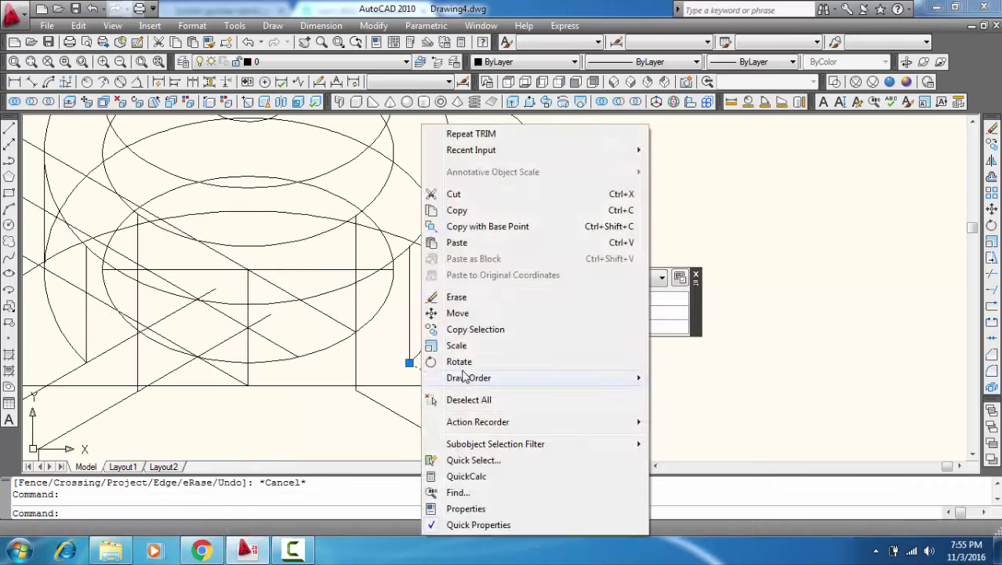
{"action": "left_click", "coordinate": [475, 330]}
{"action": "left_click", "coordinate": [409, 363]}
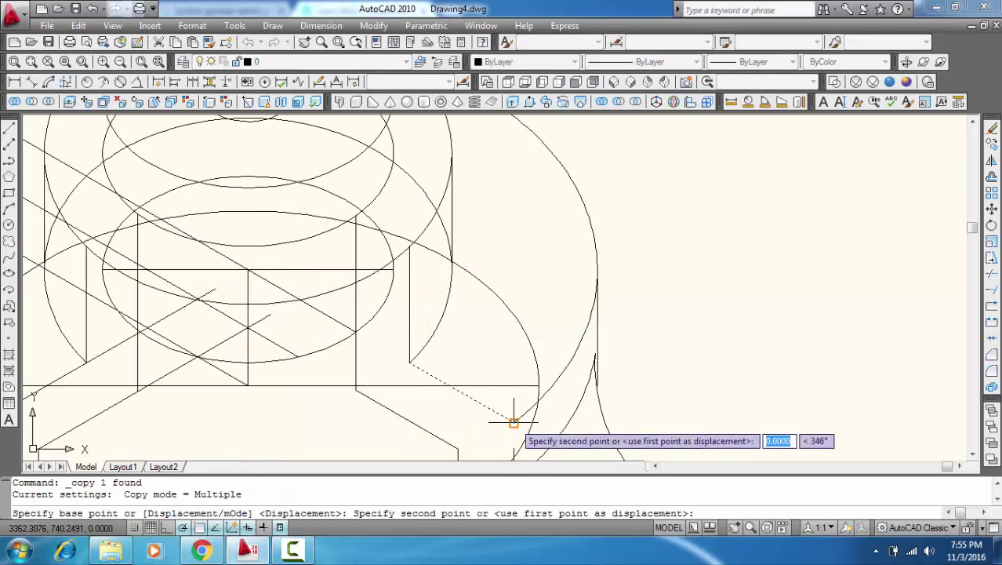
{"action": "left_click", "coordinate": [409, 245]}
{"action": "scroll", "coordinate": [409, 245], "scroll_direction": "down", "scroll_amount": 2}
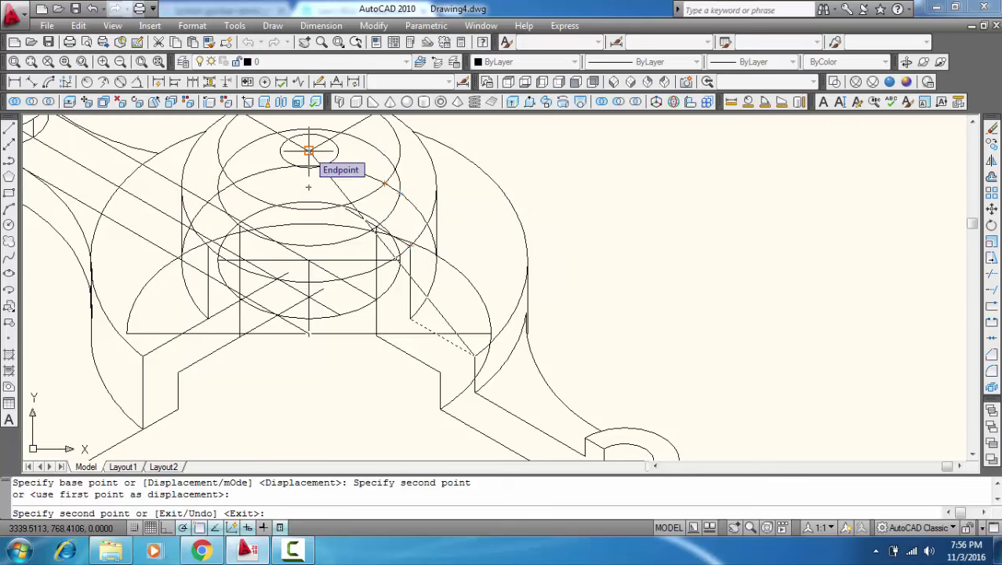
{"action": "left_click", "coordinate": [308, 150]}
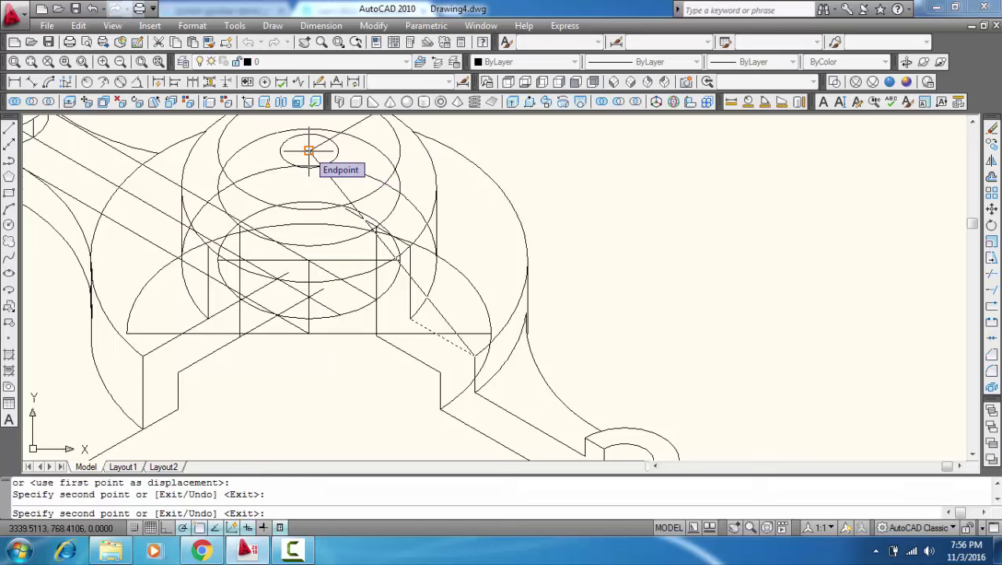
{"action": "key", "text": "Escape"}
{"action": "type", "text": "tr"}
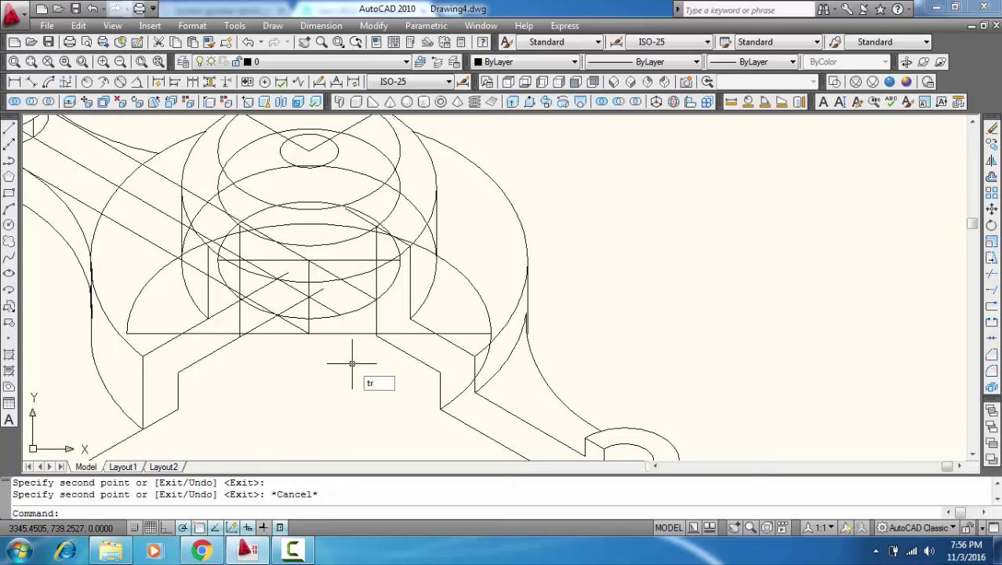
Step: Trim away the two leftover diagonal segments below the central boss
{"action": "key", "text": "Return"}
{"action": "key", "text": "Return"}
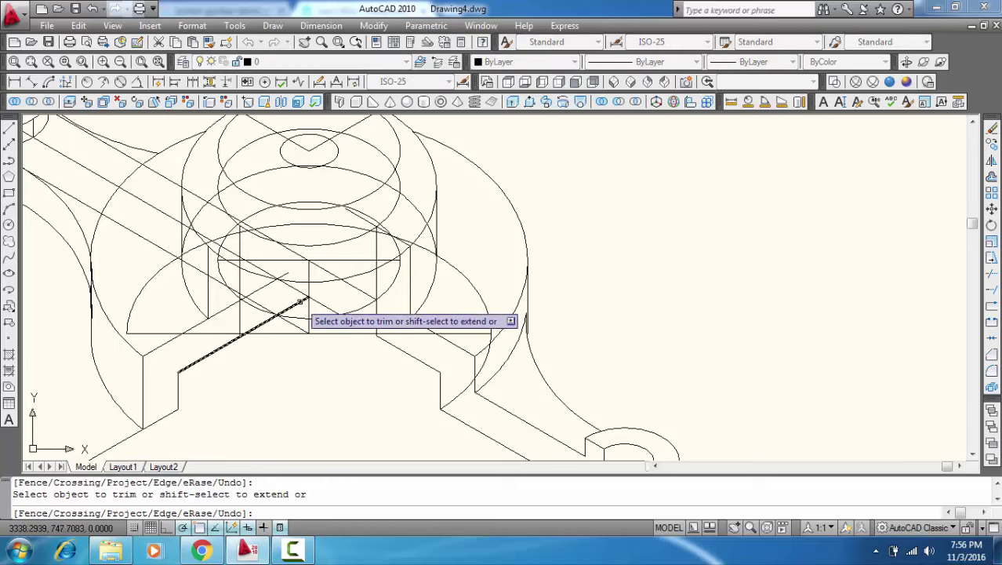
{"action": "scroll", "coordinate": [280, 318], "scroll_direction": "up", "scroll_amount": 2}
{"action": "scroll", "coordinate": [274, 316], "scroll_direction": "up", "scroll_amount": 2}
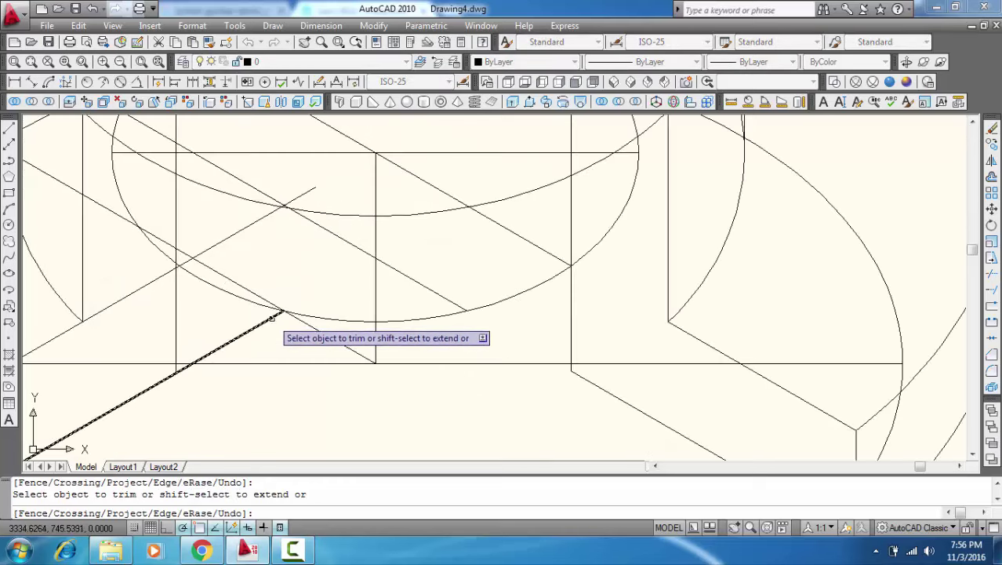
{"action": "scroll", "coordinate": [272, 318], "scroll_direction": "down", "scroll_amount": 3}
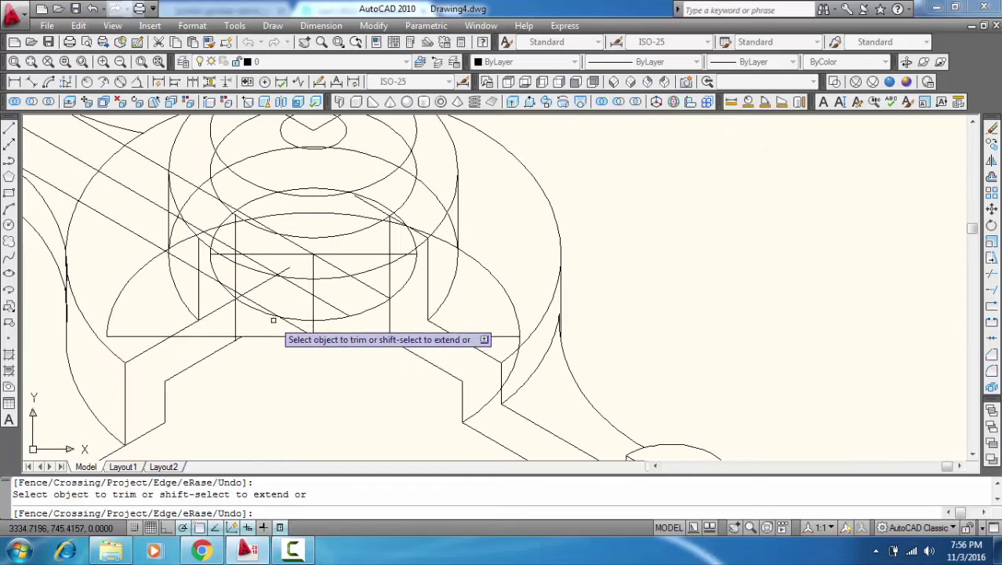
{"action": "left_click", "coordinate": [240, 339]}
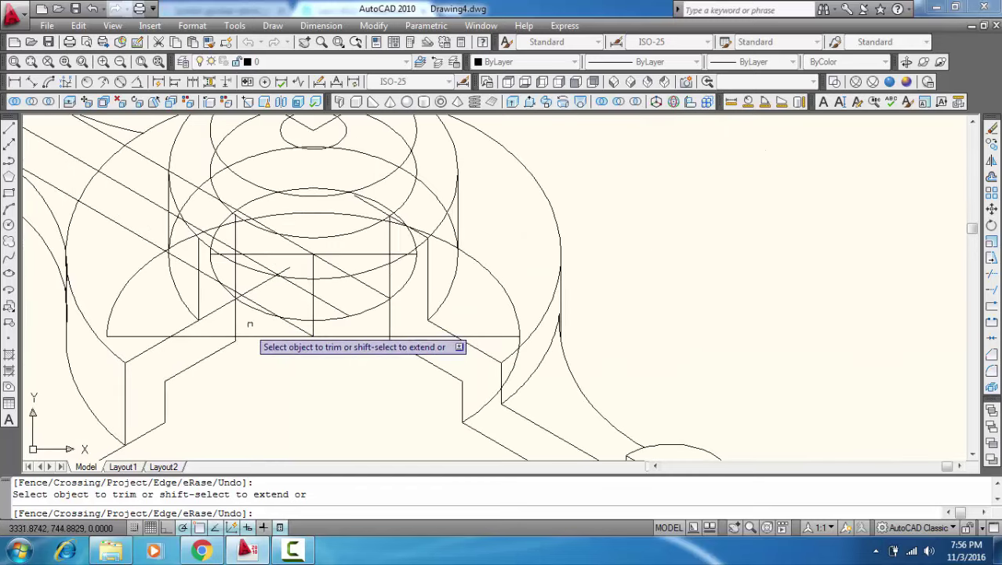
{"action": "left_click", "coordinate": [277, 279]}
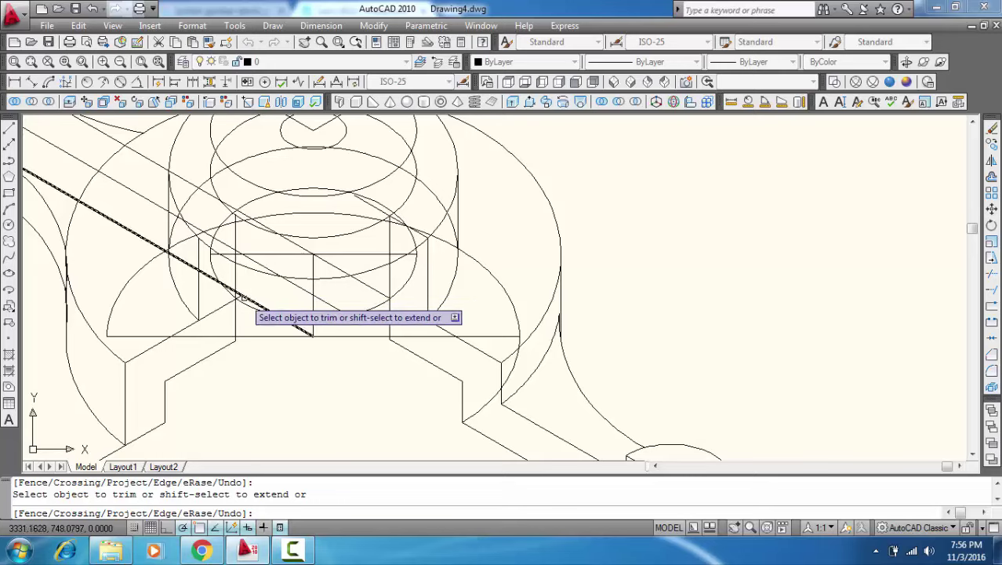
{"action": "scroll", "coordinate": [238, 296], "scroll_direction": "up", "scroll_amount": 2}
{"action": "scroll", "coordinate": [235, 292], "scroll_direction": "up", "scroll_amount": 2}
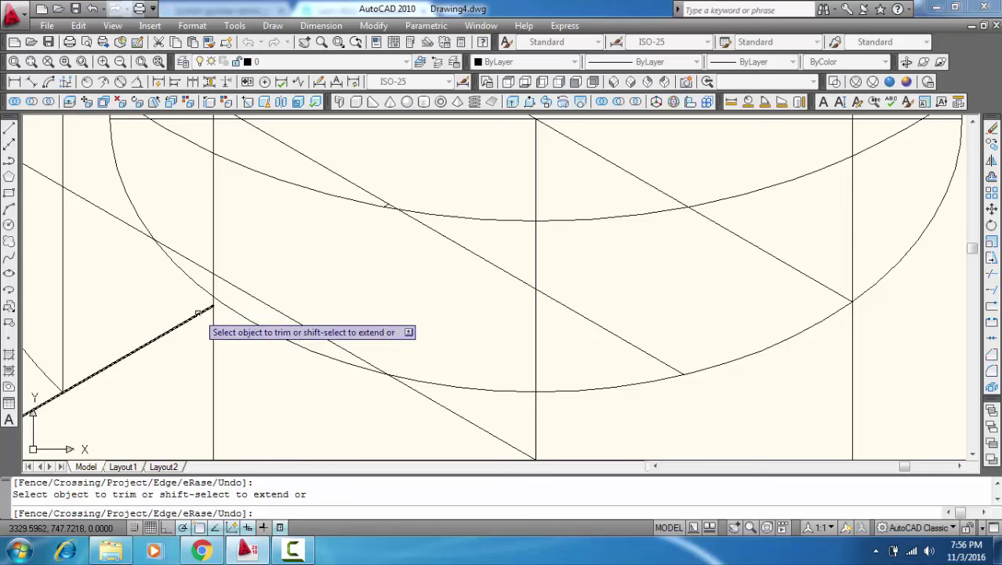
{"action": "scroll", "coordinate": [244, 314], "scroll_direction": "down", "scroll_amount": 4}
{"action": "middle_click_drag", "start_coordinate": [261, 309], "coordinate": [211, 323]}
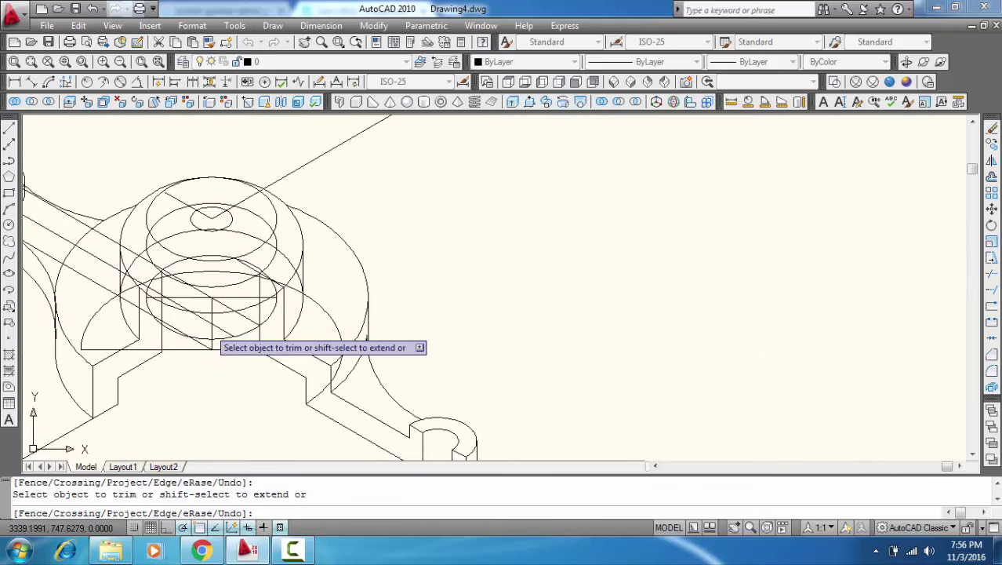
{"action": "key", "text": "Escape"}
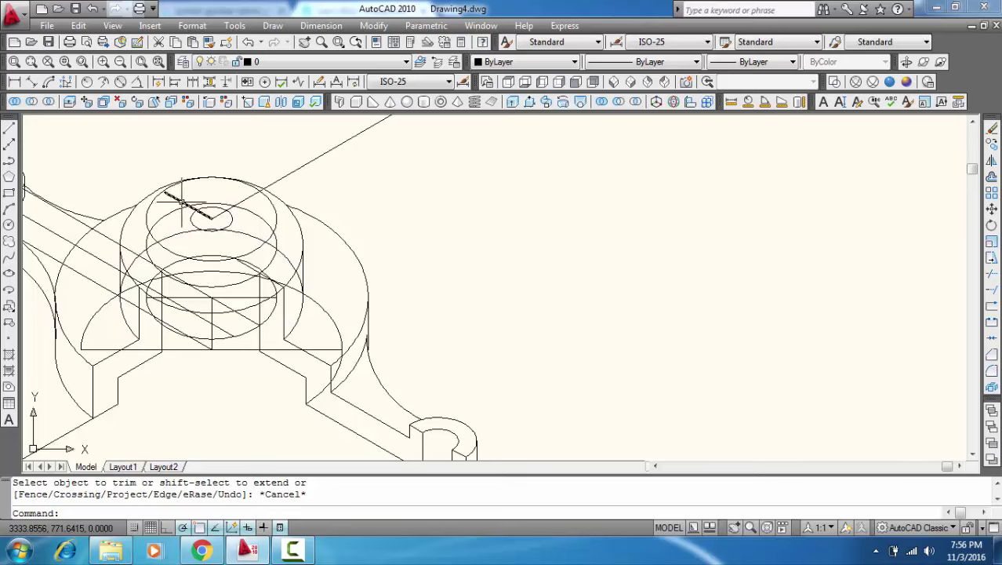
{"action": "left_click", "coordinate": [193, 206]}
Step: Move the short line on the boss top down to its new position
{"action": "right_click", "coordinate": [182, 201]}
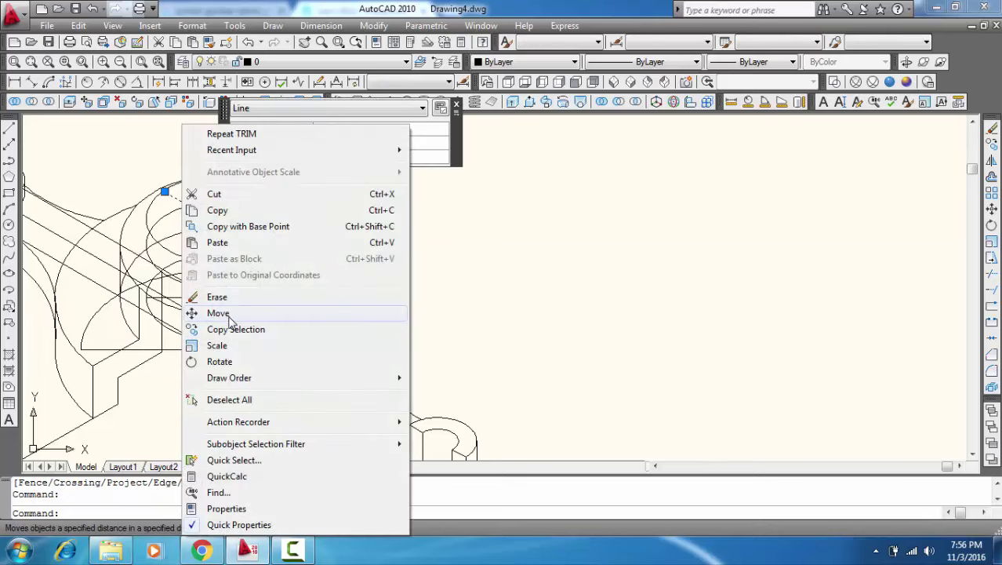
{"action": "left_click", "coordinate": [219, 313]}
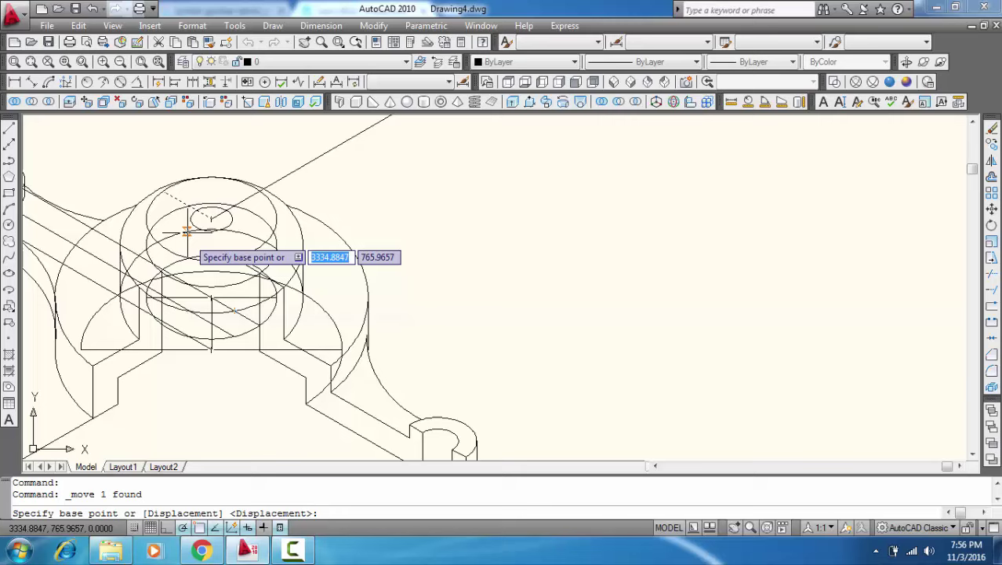
{"action": "left_click", "coordinate": [165, 191]}
{"action": "left_click", "coordinate": [212, 218]}
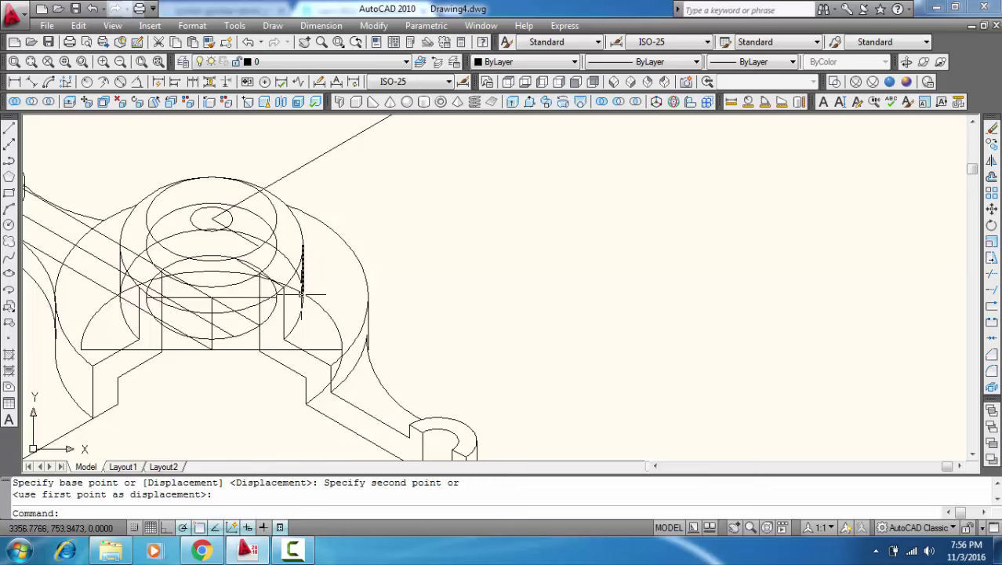
{"action": "scroll", "coordinate": [259, 267], "scroll_direction": "up", "scroll_amount": 2}
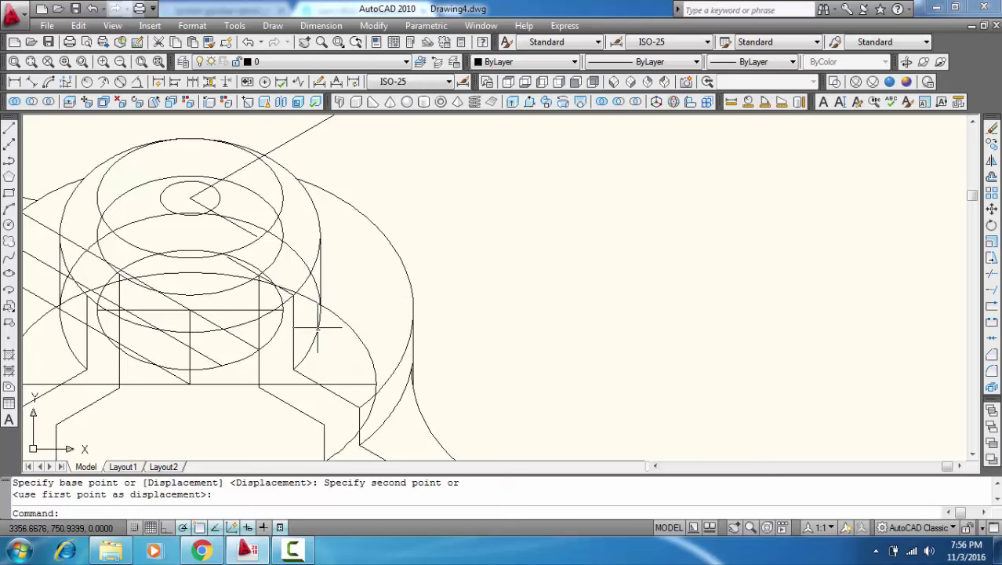
Step: Extend the short line out to the upper ellipse
{"action": "left_click", "coordinate": [993, 305]}
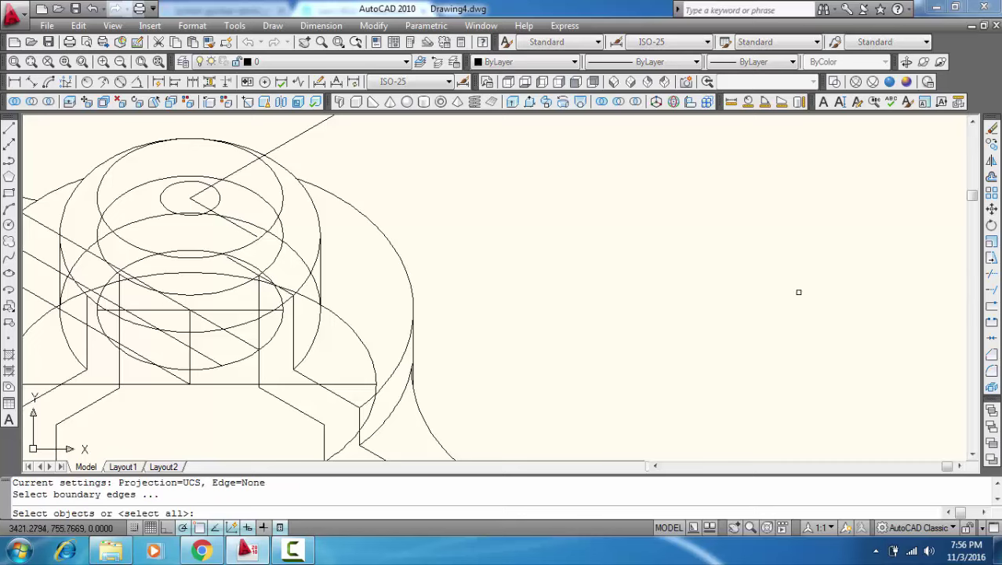
{"action": "left_click", "coordinate": [268, 226]}
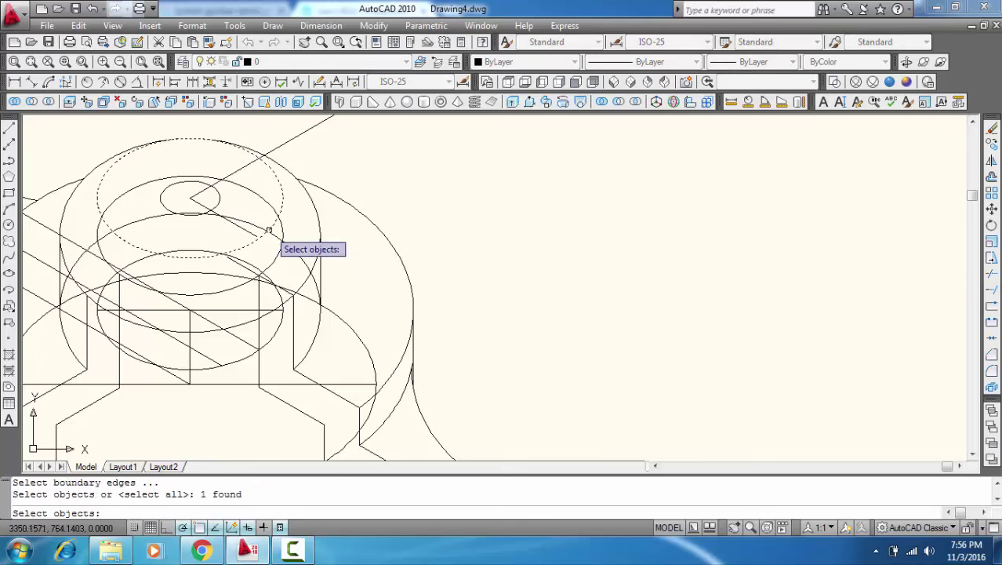
{"action": "key", "text": "Return"}
{"action": "left_click", "coordinate": [248, 233]}
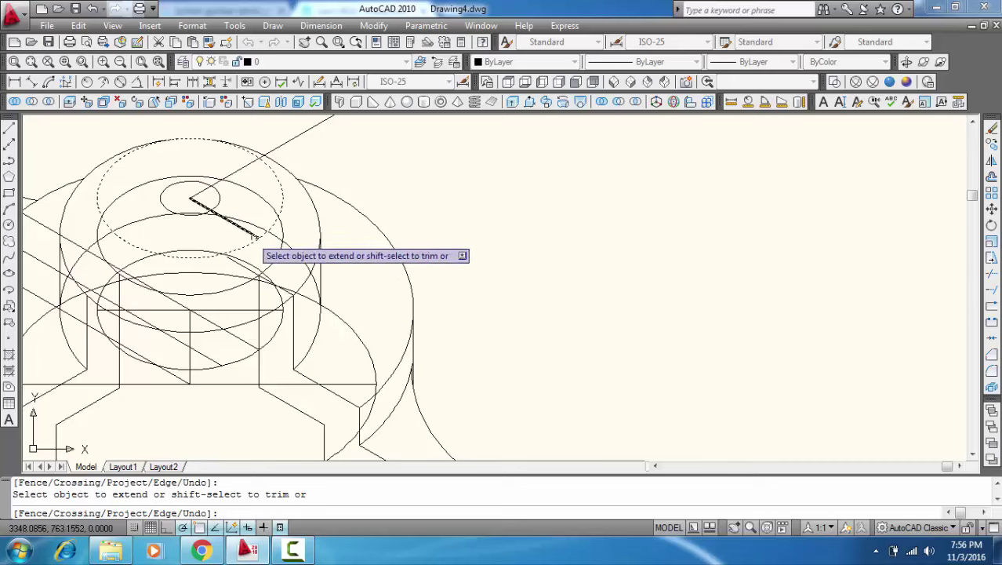
{"action": "key", "text": "Return"}
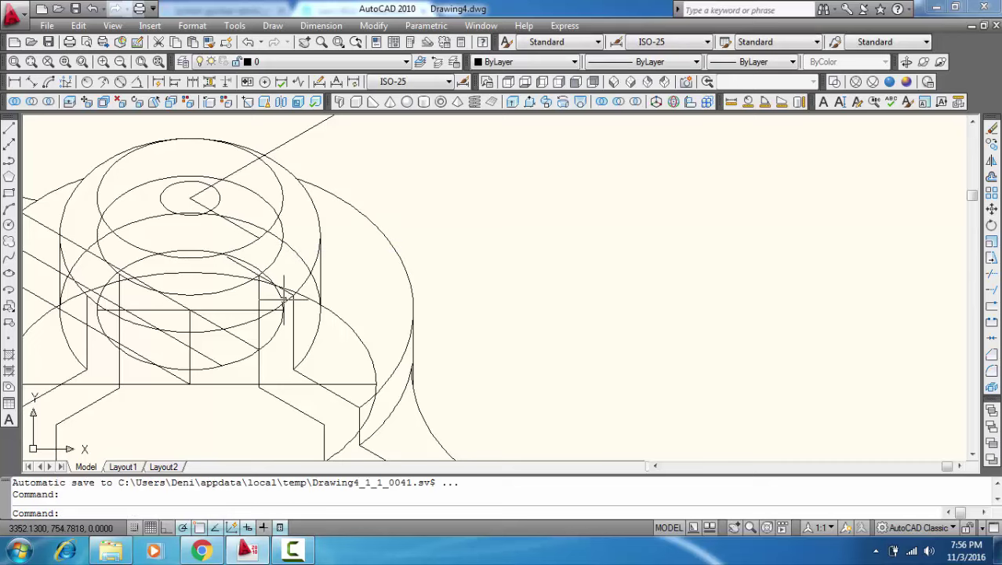
Step: Draw a vertical line from the ellipse centre straight down to the bottom edge
{"action": "key", "text": "Return"}
{"action": "scroll", "coordinate": [273, 258], "scroll_direction": "up", "scroll_amount": 3}
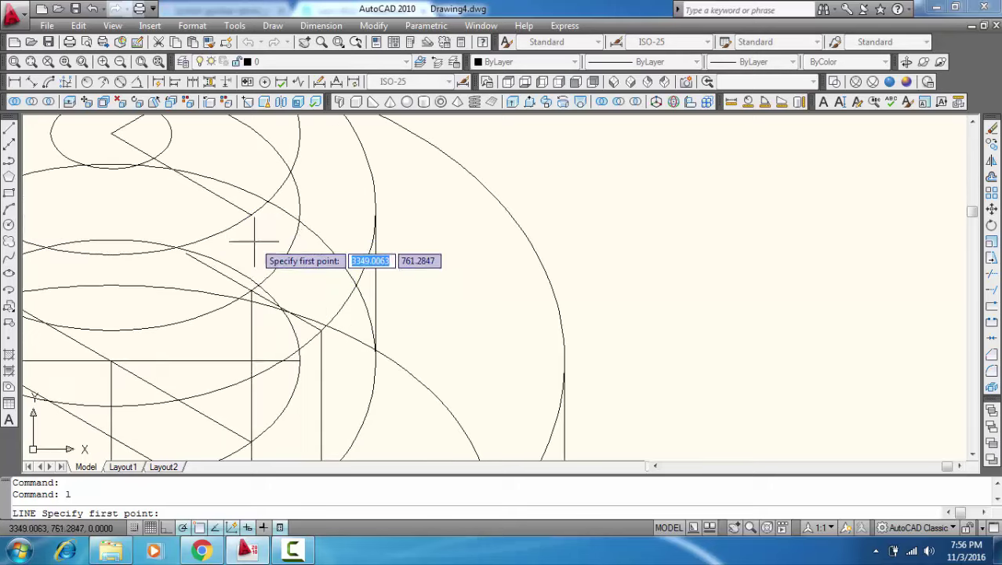
{"action": "left_click", "coordinate": [251, 213]}
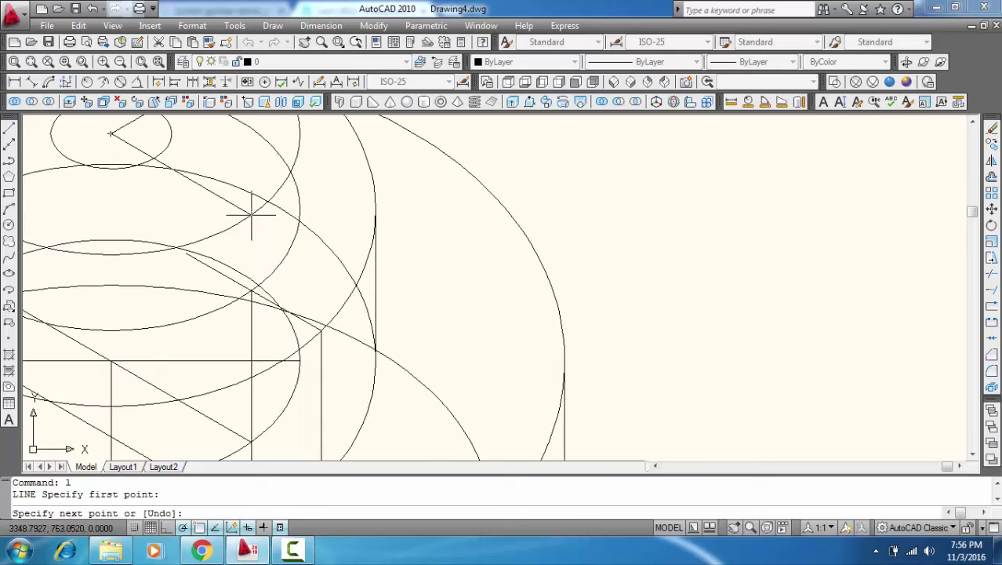
{"action": "left_click", "coordinate": [251, 290]}
{"action": "key", "text": "Return"}
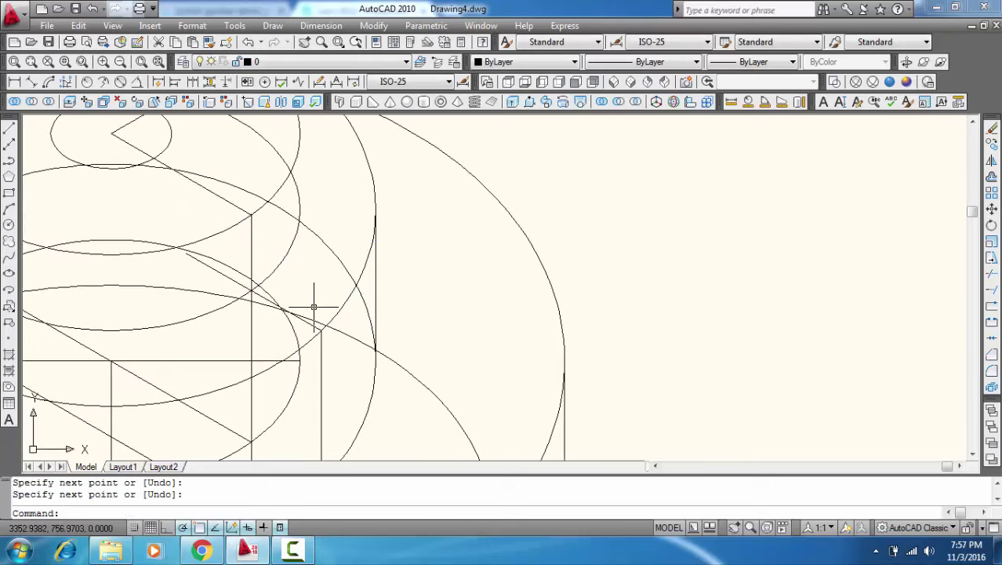
{"action": "scroll", "coordinate": [314, 305], "scroll_direction": "down", "scroll_amount": 2}
{"action": "type", "text": "tr"}
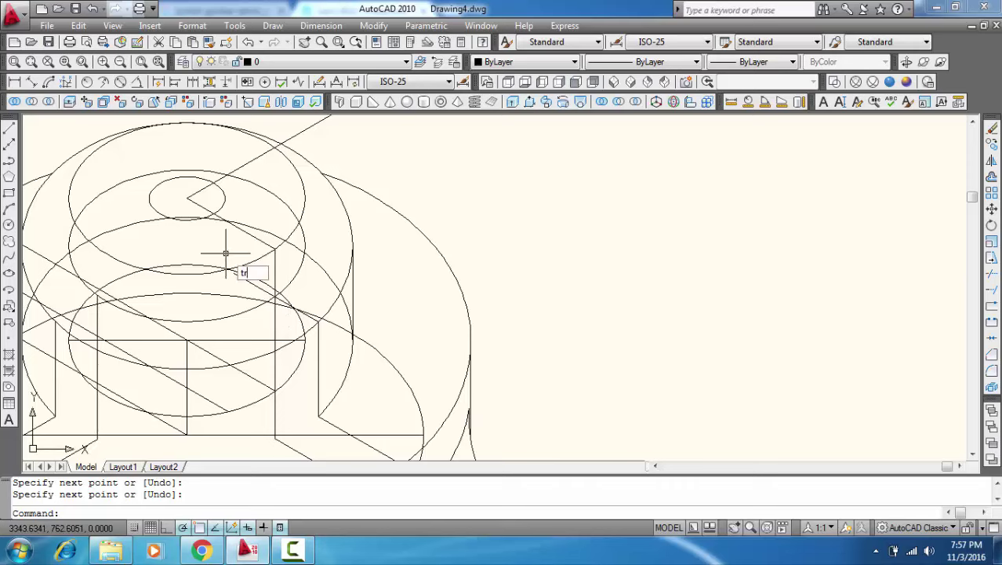
Step: Trim the stray segment running from the small ellipse's centre
{"action": "key", "text": "Return"}
{"action": "key", "text": "Return"}
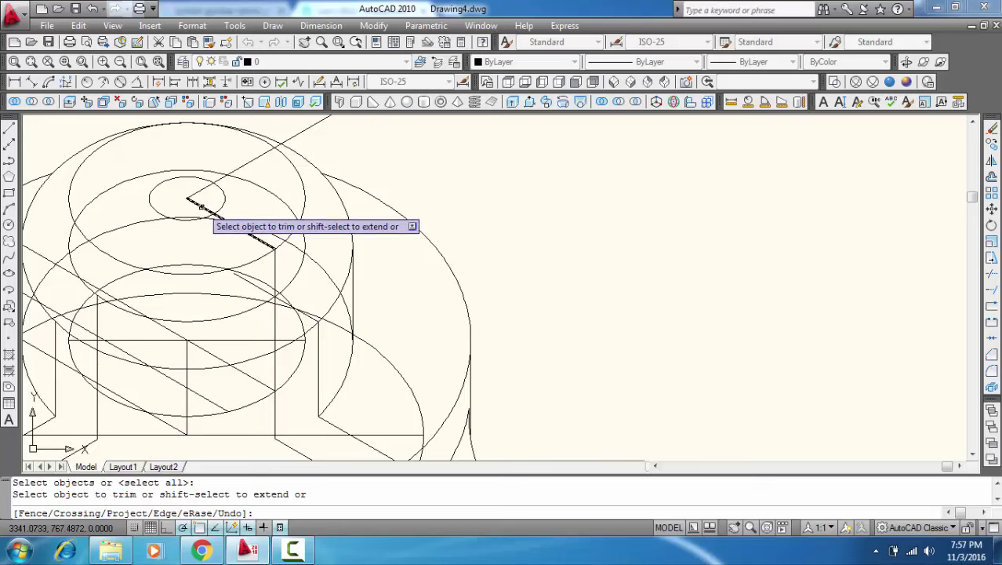
{"action": "left_click", "coordinate": [214, 217]}
{"action": "key", "text": "Escape"}
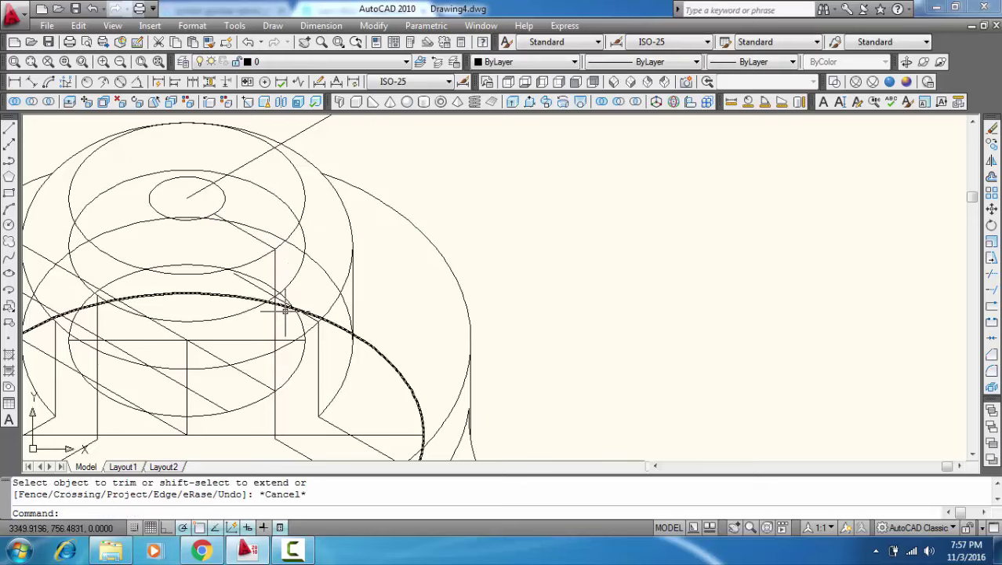
{"action": "middle_click_drag", "start_coordinate": [286, 314], "coordinate": [319, 268]}
{"action": "middle_click_drag", "start_coordinate": [346, 318], "coordinate": [380, 307]}
{"action": "scroll", "coordinate": [399, 280], "scroll_direction": "down", "scroll_amount": 2}
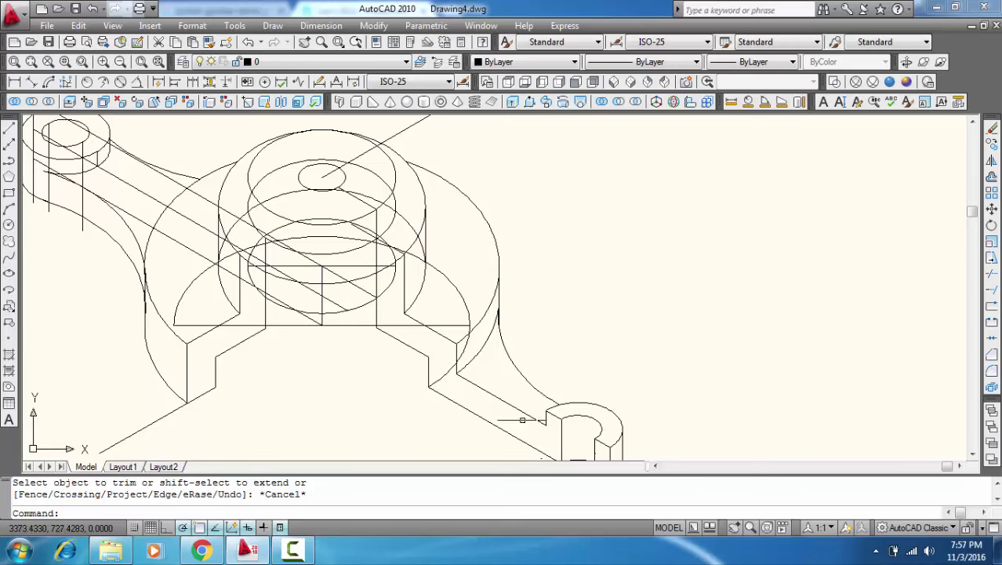
{"action": "middle_click_drag", "start_coordinate": [373, 343], "coordinate": [384, 376]}
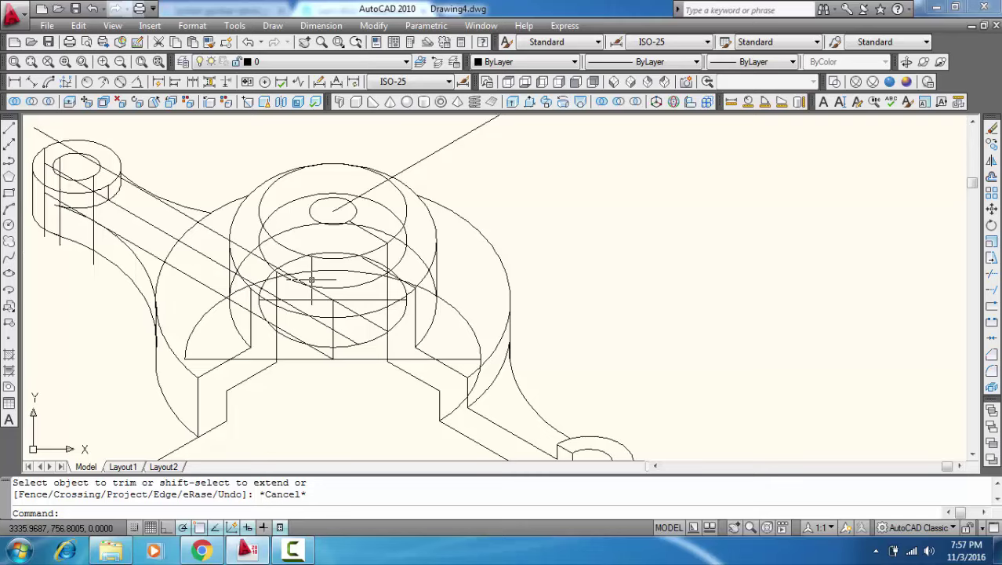
{"action": "scroll", "coordinate": [311, 280], "scroll_direction": "up", "scroll_amount": 2}
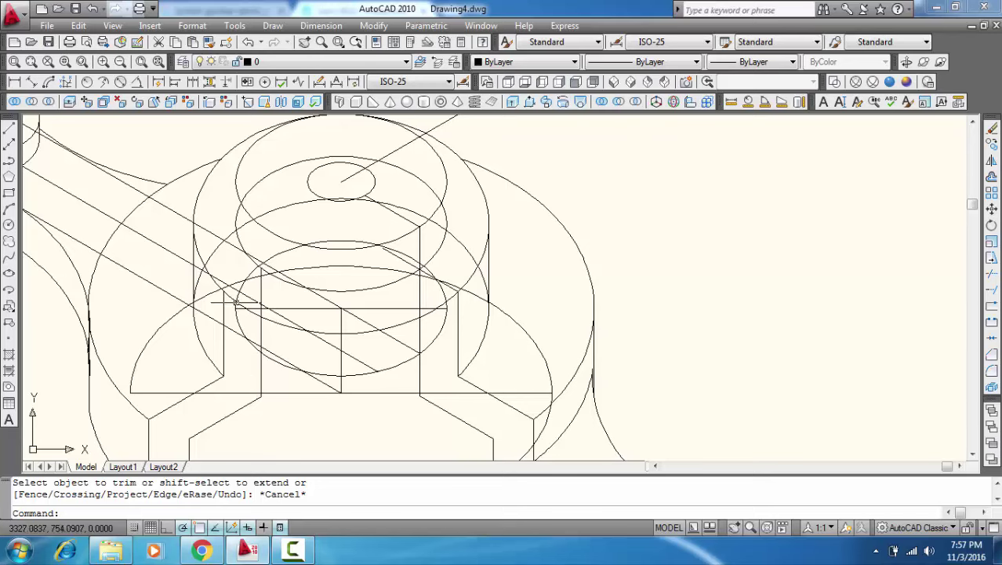
Step: Copy the lower-left slanted edge line up to the boss intersection
{"action": "left_click", "coordinate": [343, 382]}
{"action": "left_click", "coordinate": [241, 299]}
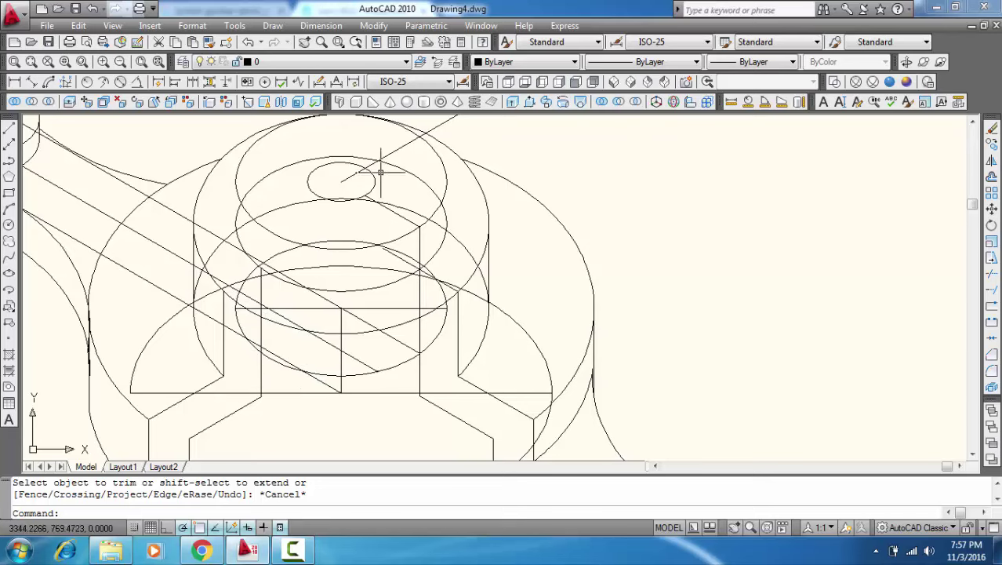
{"action": "left_click", "coordinate": [169, 406]}
{"action": "right_click", "coordinate": [182, 402]}
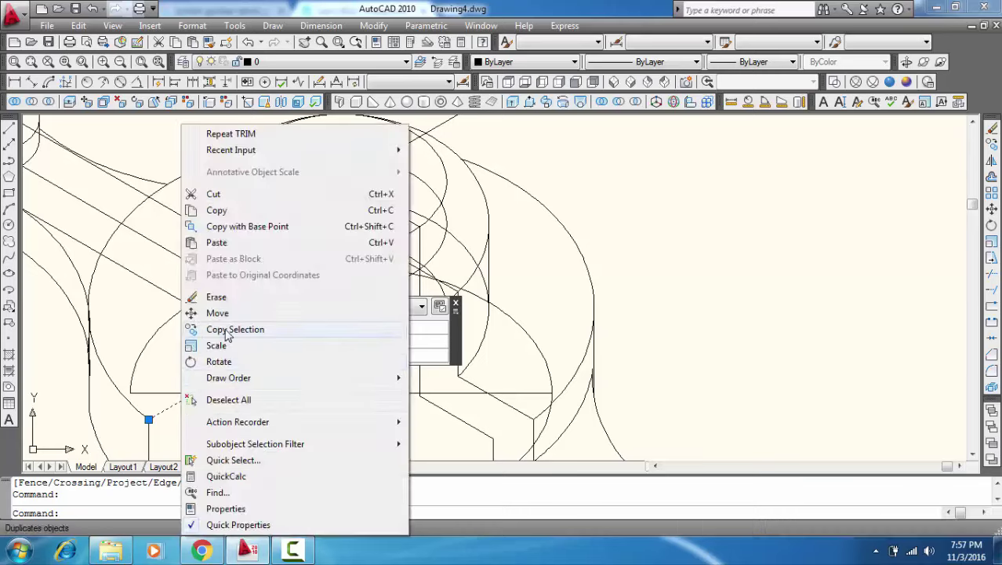
{"action": "left_click", "coordinate": [236, 329]}
{"action": "left_click", "coordinate": [148, 418]}
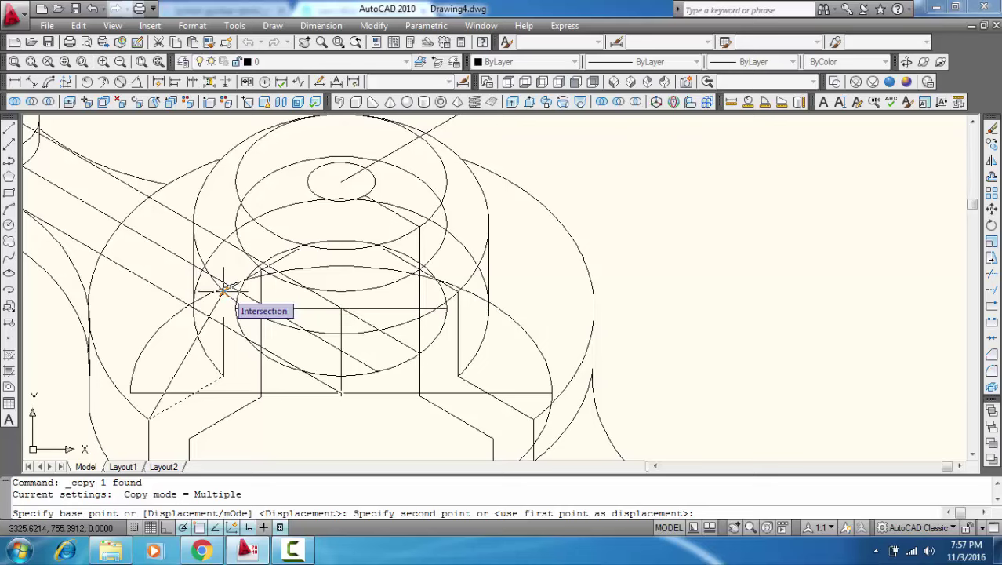
{"action": "left_click", "coordinate": [224, 291]}
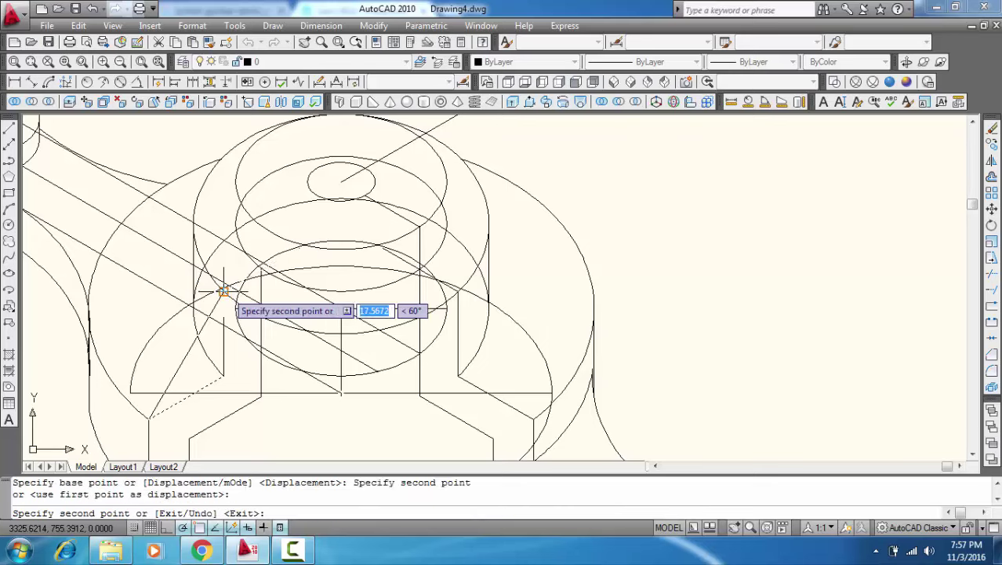
Step: Copy the long diagonal line onto the boss
{"action": "key", "text": "Return"}
{"action": "key", "text": "Return"}
{"action": "scroll", "coordinate": [400, 225], "scroll_direction": "down", "scroll_amount": 2}
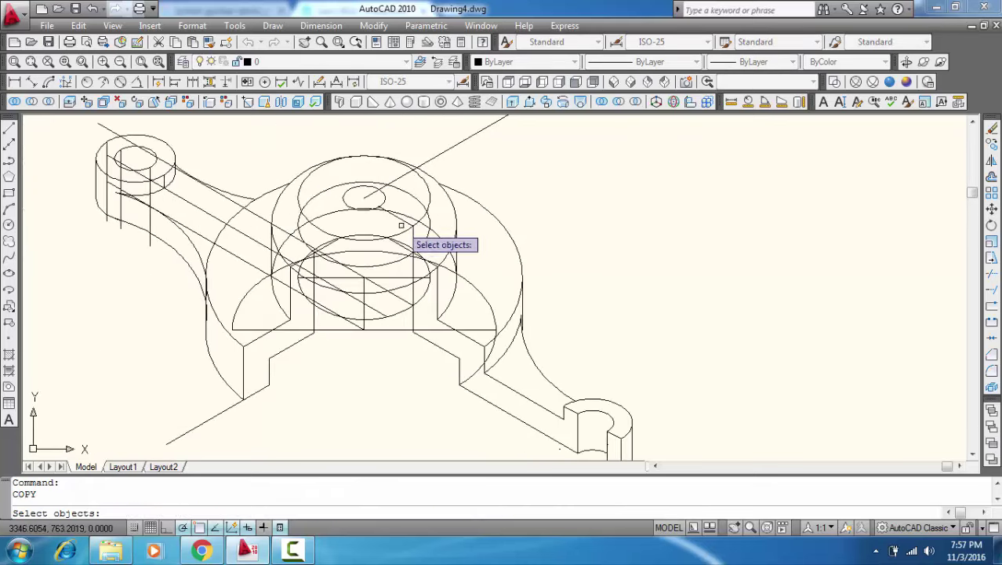
{"action": "left_click", "coordinate": [395, 177]}
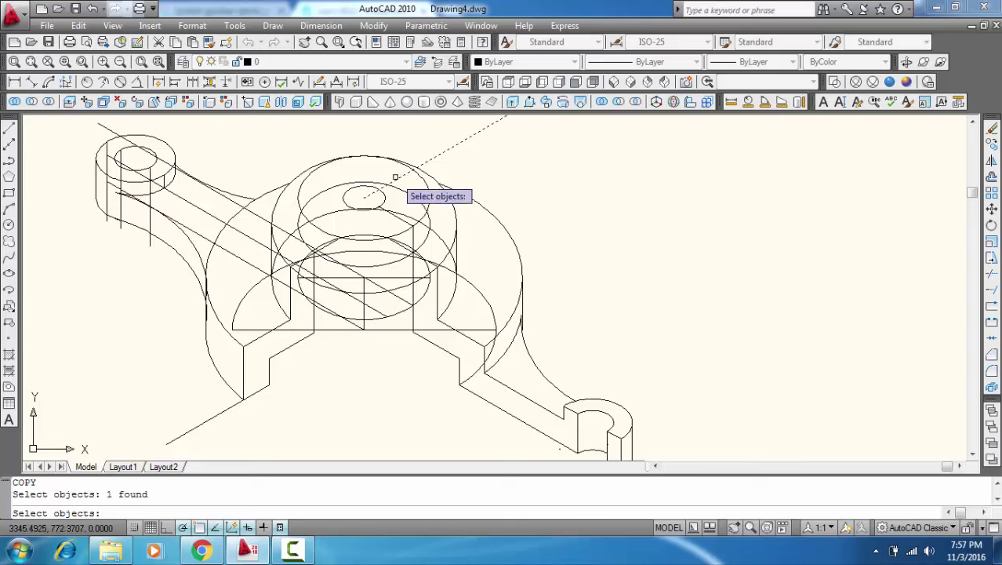
{"action": "key", "text": "Return"}
{"action": "left_click", "coordinate": [449, 148]}
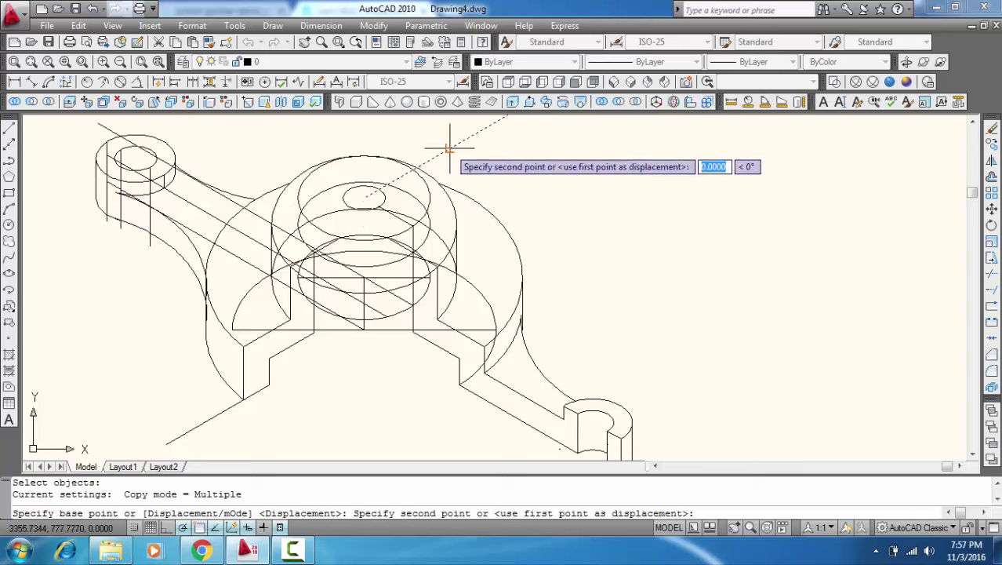
{"action": "left_click", "coordinate": [379, 188]}
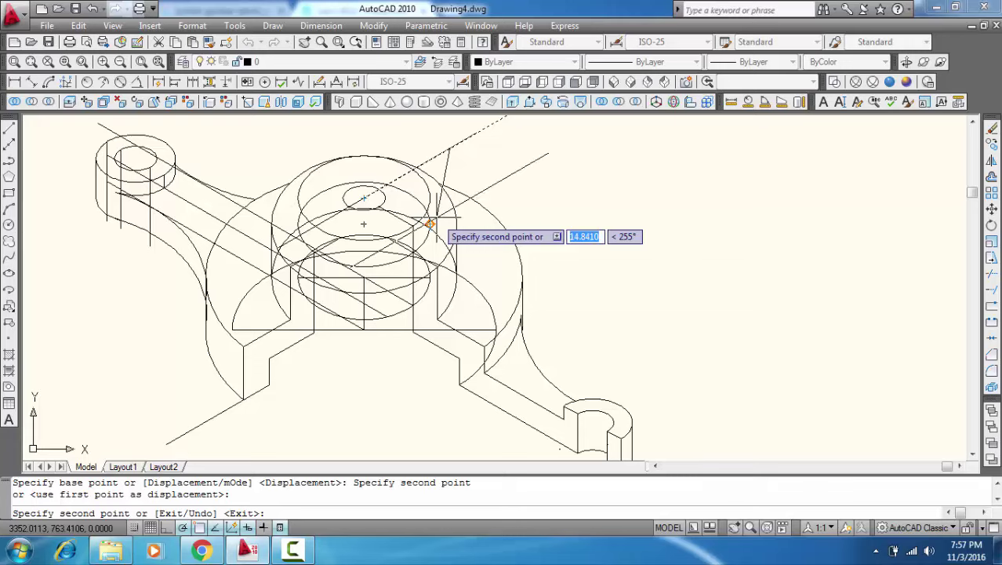
{"action": "key", "text": "Escape"}
{"action": "scroll", "coordinate": [379, 208], "scroll_direction": "up", "scroll_amount": 3}
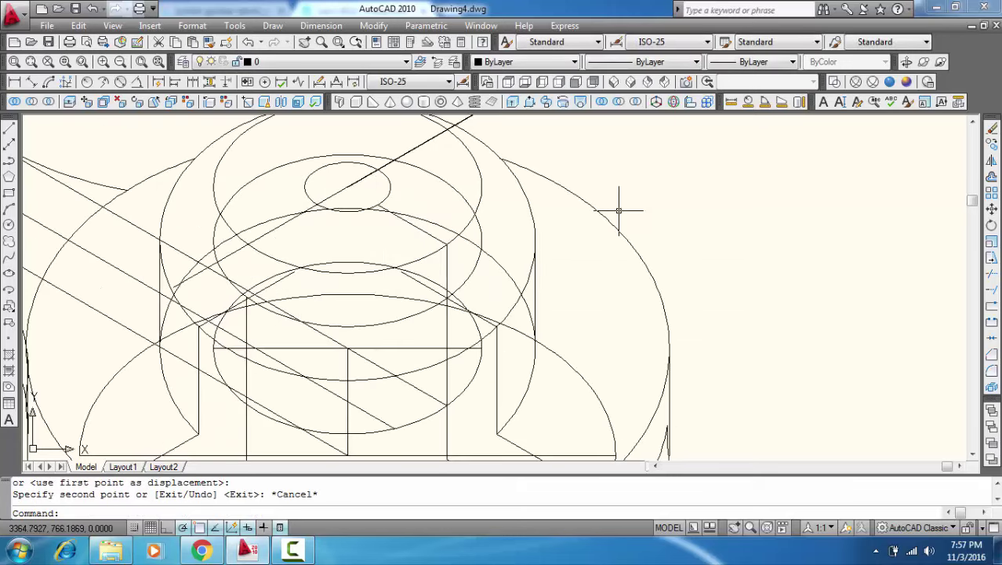
{"action": "type", "text": "tr"}
Step: Trim the line inside the small ellipse, the short diagonals, and the ellipse's lower arc
{"action": "key", "text": "Return"}
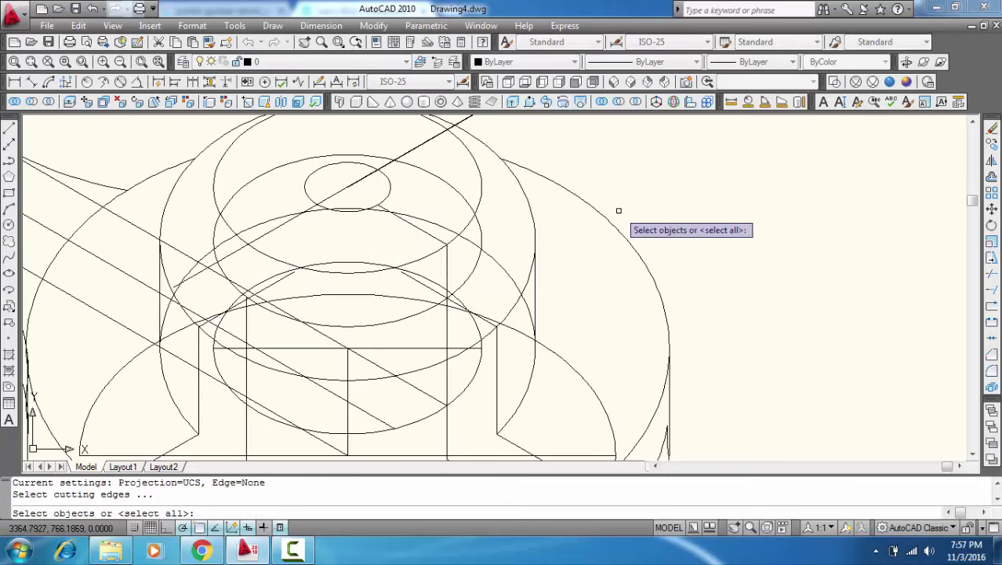
{"action": "key", "text": "Return"}
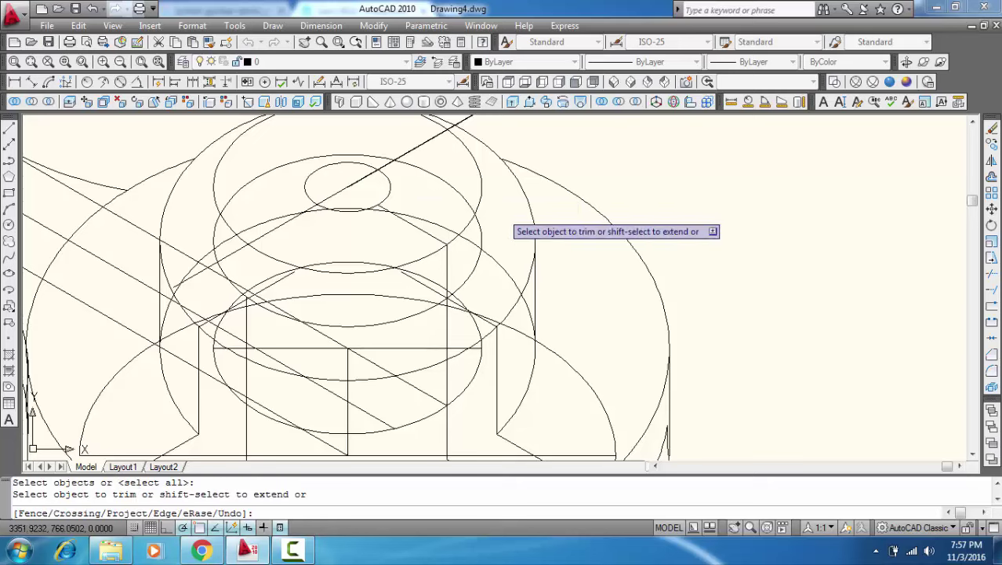
{"action": "left_click", "coordinate": [359, 181]}
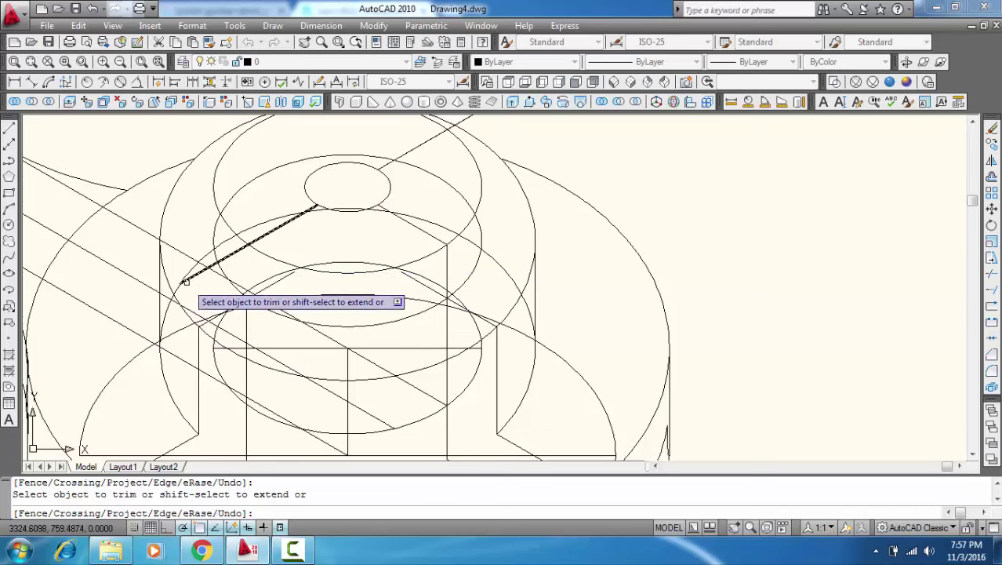
{"action": "left_click", "coordinate": [198, 272]}
{"action": "left_click", "coordinate": [212, 264]}
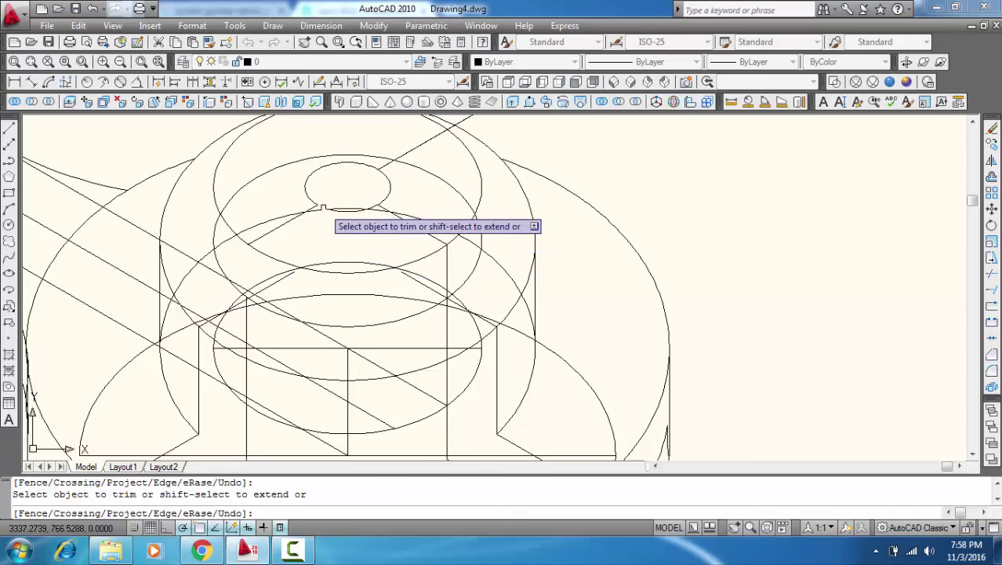
{"action": "left_click", "coordinate": [334, 208]}
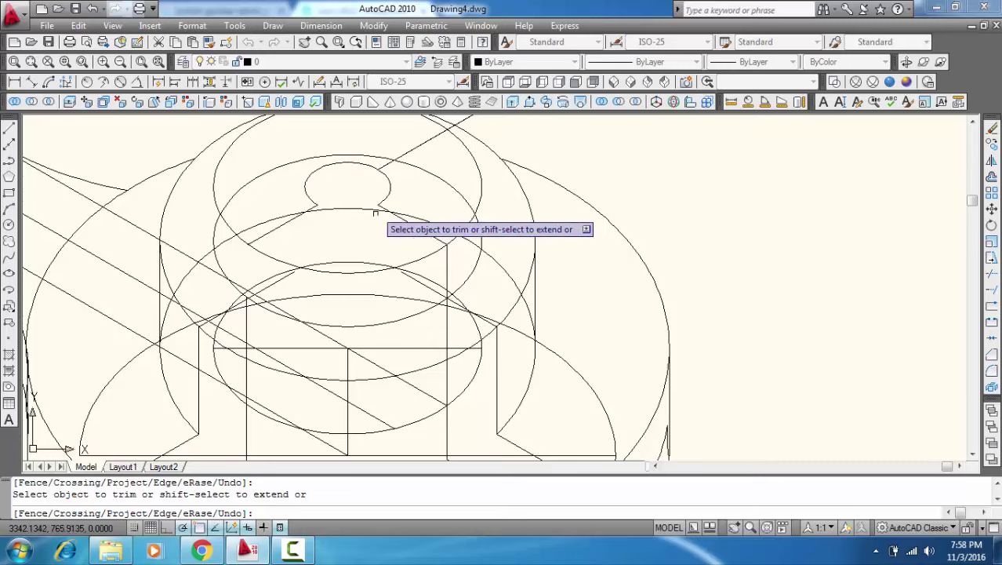
{"action": "scroll", "coordinate": [375, 232], "scroll_direction": "down", "scroll_amount": 1}
{"action": "key", "text": "Escape"}
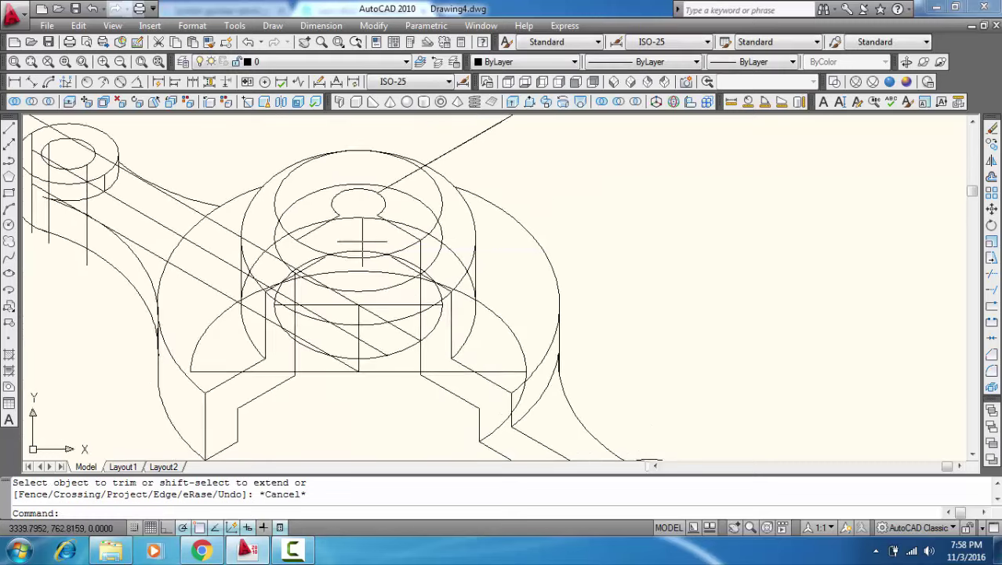
{"action": "scroll", "coordinate": [367, 217], "scroll_direction": "down", "scroll_amount": 1}
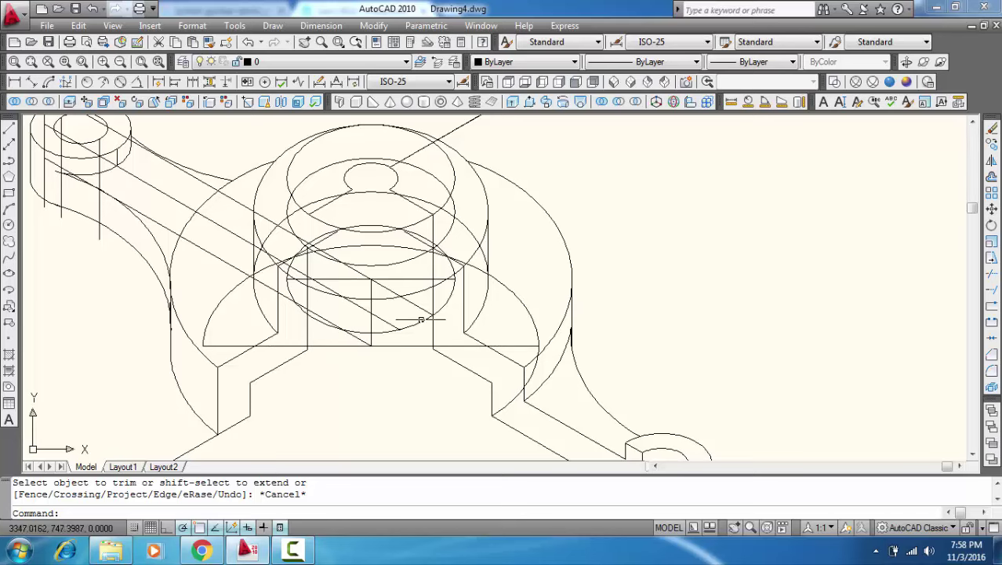
{"action": "scroll", "coordinate": [436, 315], "scroll_direction": "up", "scroll_amount": 2}
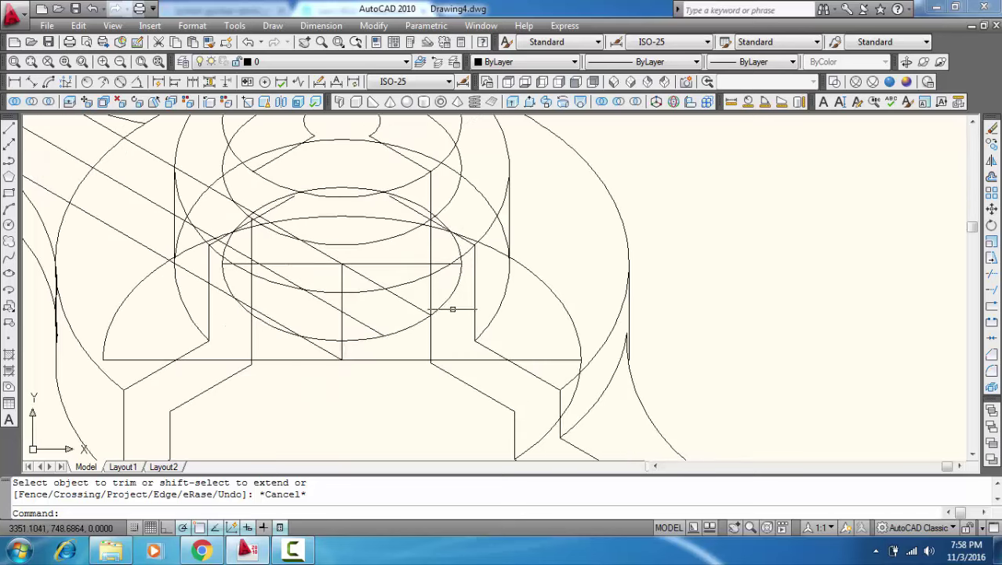
{"action": "mouse_move", "coordinate": [442, 286]}
{"action": "middle_mouse_down"}
{"action": "mouse_move", "coordinate": [490, 271]}
{"action": "mouse_move", "coordinate": [499, 287]}
{"action": "middle_mouse_up"}
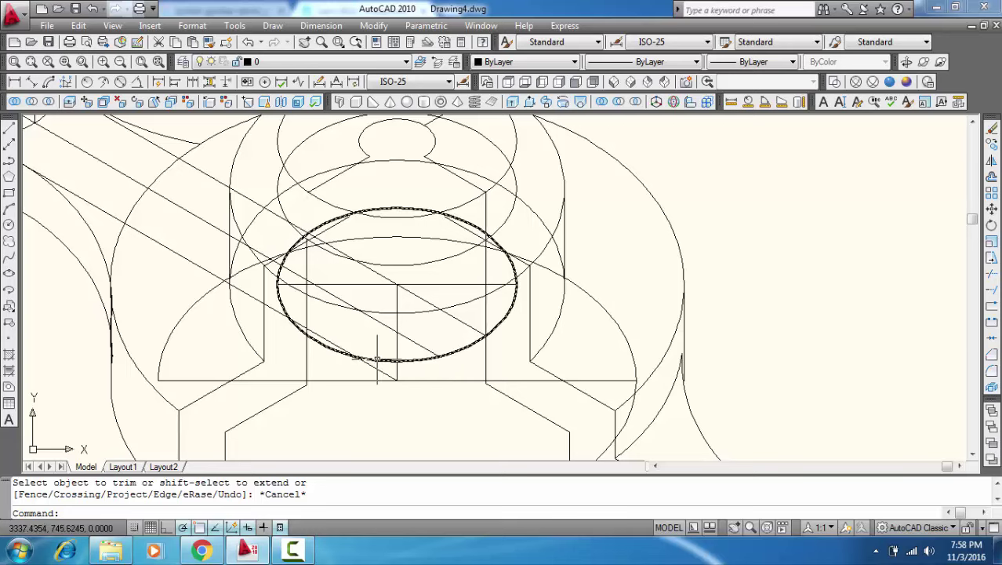
{"action": "mouse_move", "coordinate": [324, 342]}
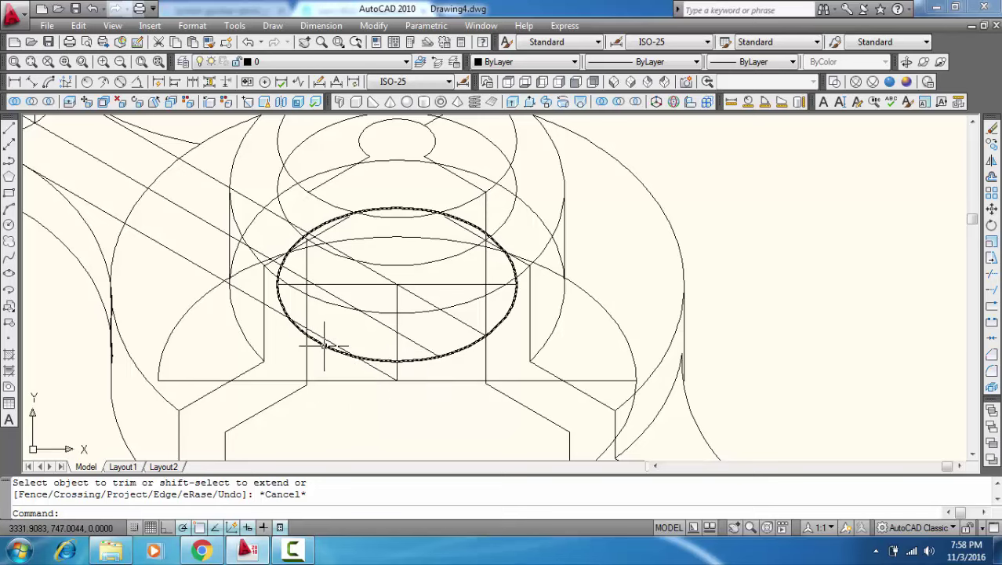
Step: Move the boss's middle ellipse down to the lower edge
{"action": "left_click", "coordinate": [323, 345]}
{"action": "right_click", "coordinate": [325, 342]}
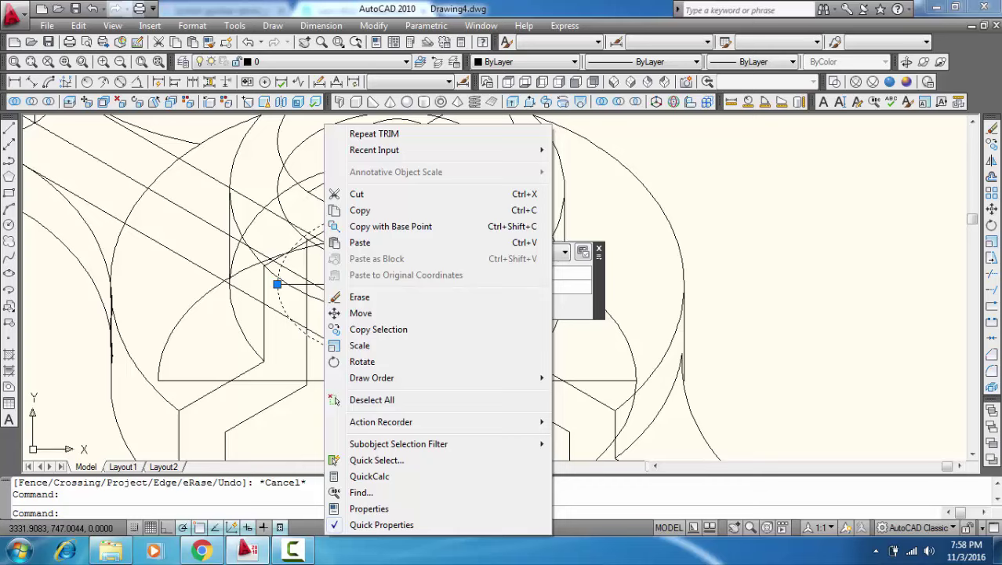
{"action": "left_click", "coordinate": [361, 313]}
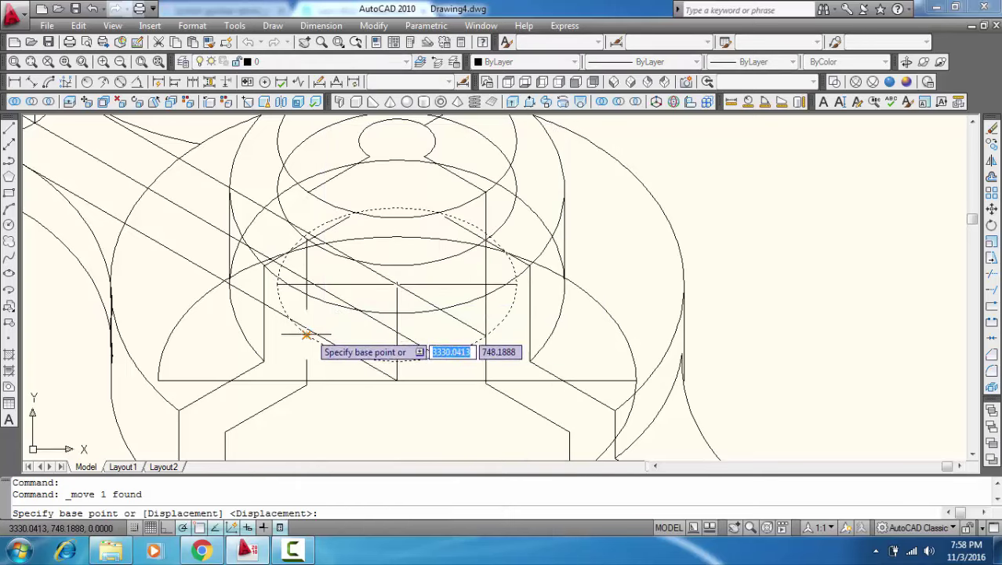
{"action": "left_click", "coordinate": [306, 335]}
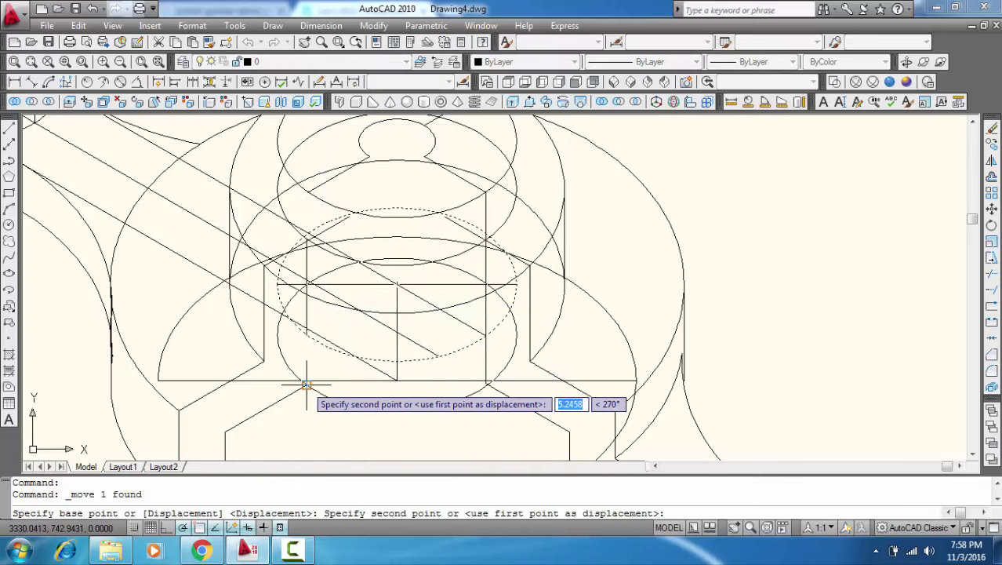
{"action": "left_click", "coordinate": [306, 384]}
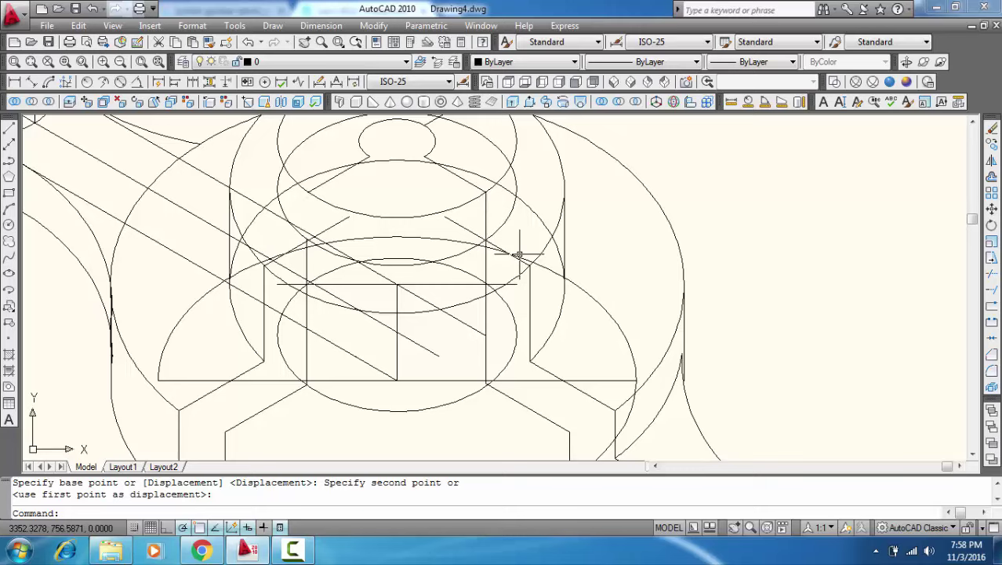
{"action": "middle_click_drag", "start_coordinate": [425, 236], "coordinate": [418, 266]}
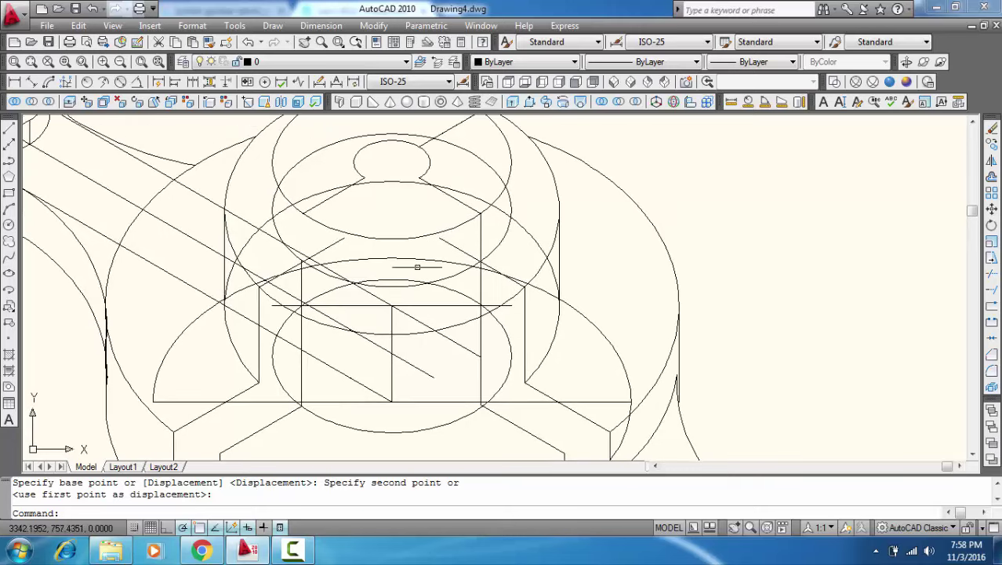
Step: Copy the boss's right vertical line across to the boss centre
{"action": "left_click", "coordinate": [480, 230]}
{"action": "right_click", "coordinate": [481, 229]}
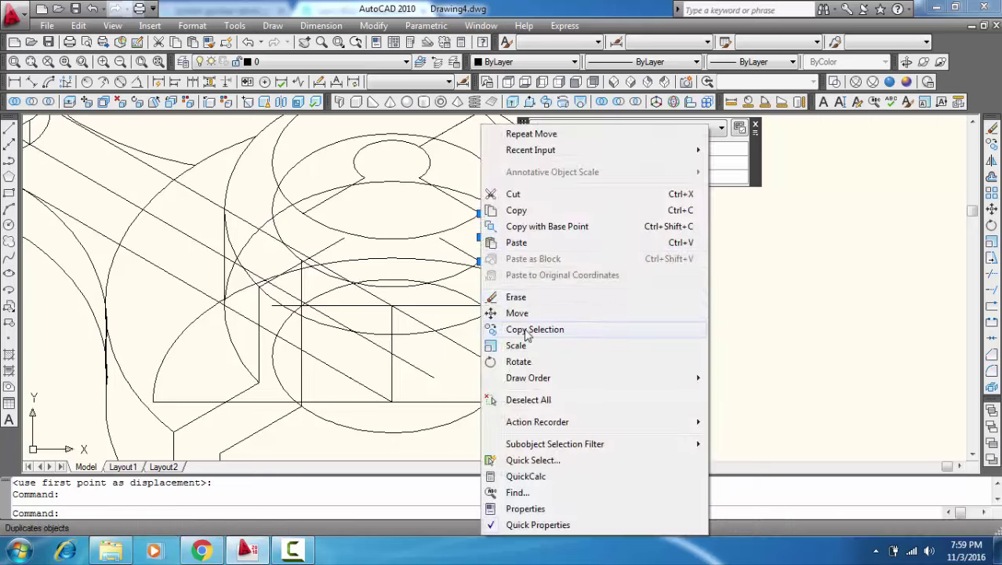
{"action": "left_click", "coordinate": [528, 329]}
{"action": "left_click", "coordinate": [480, 212]}
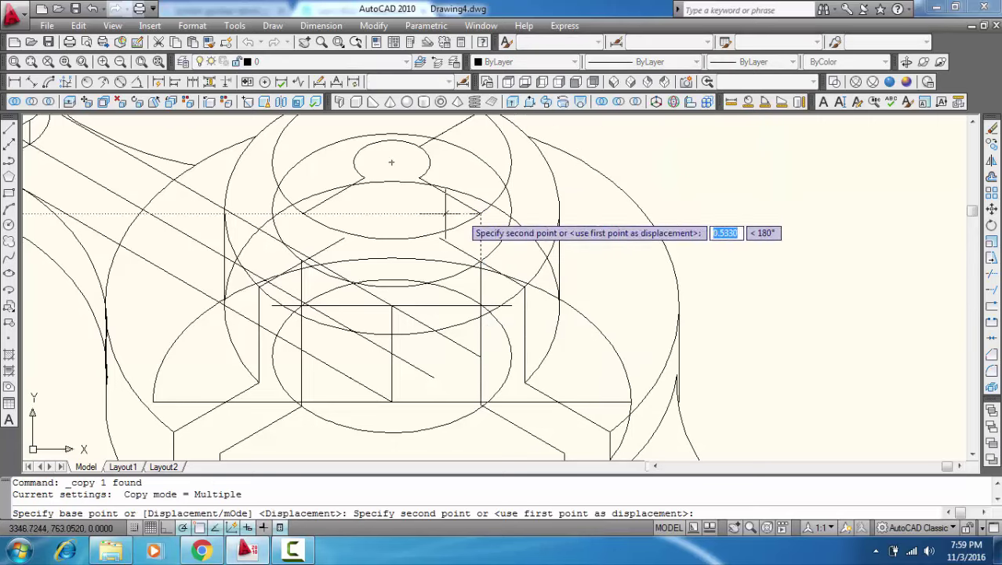
{"action": "left_click", "coordinate": [303, 213]}
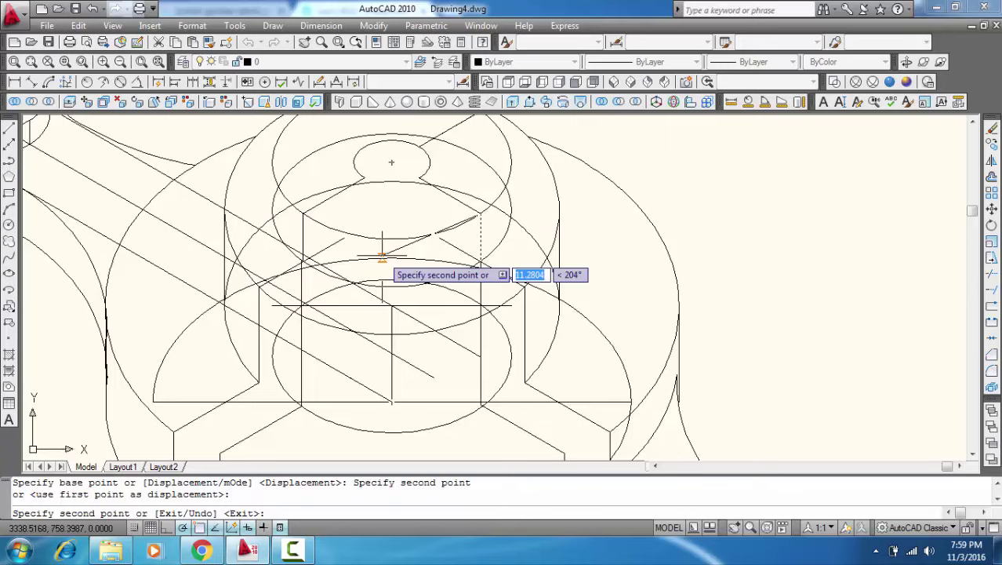
{"action": "key", "text": "Escape"}
{"action": "scroll", "coordinate": [320, 269], "scroll_direction": "up", "scroll_amount": 3}
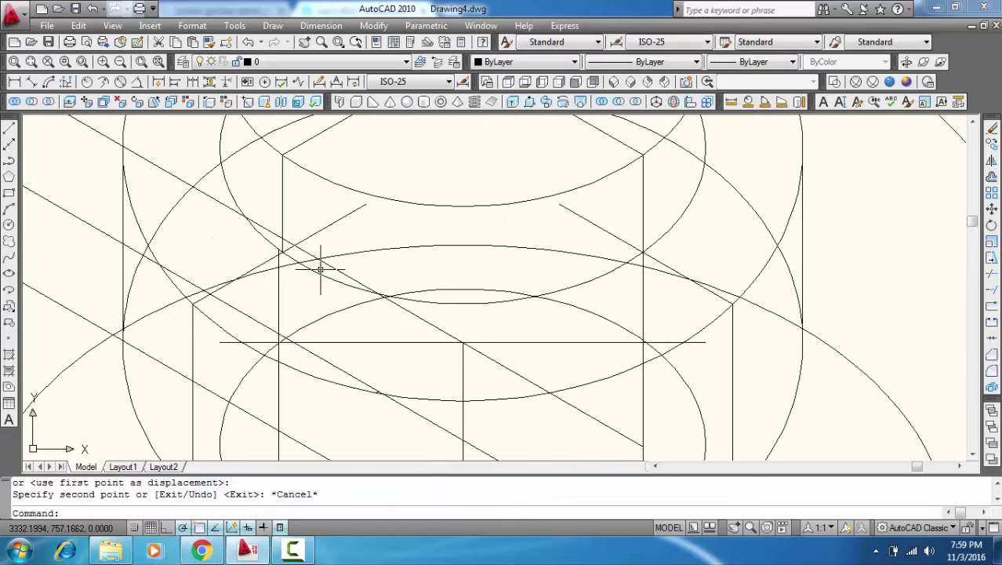
{"action": "scroll", "coordinate": [335, 300], "scroll_direction": "down", "scroll_amount": 2}
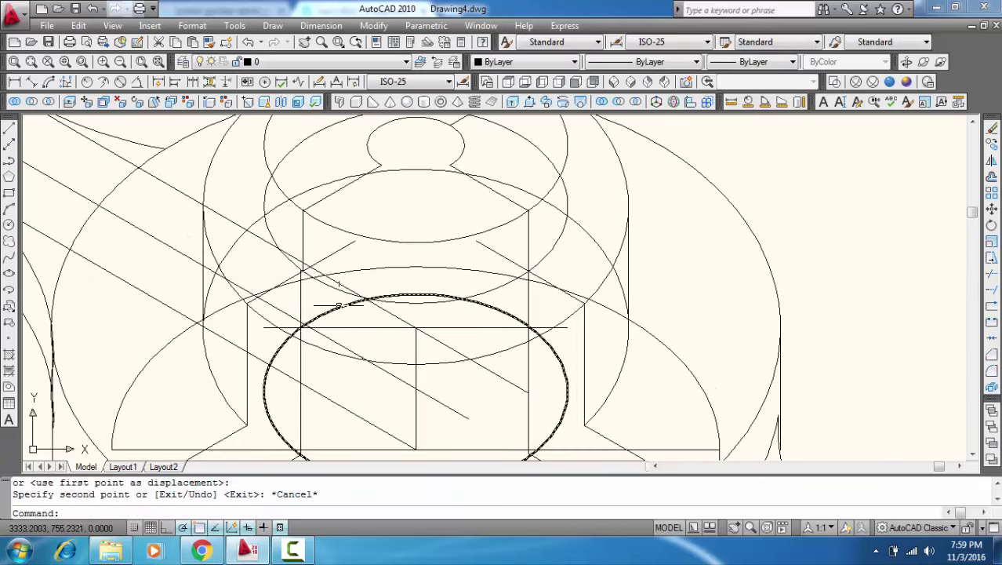
{"action": "scroll", "coordinate": [349, 382], "scroll_direction": "down", "scroll_amount": 2}
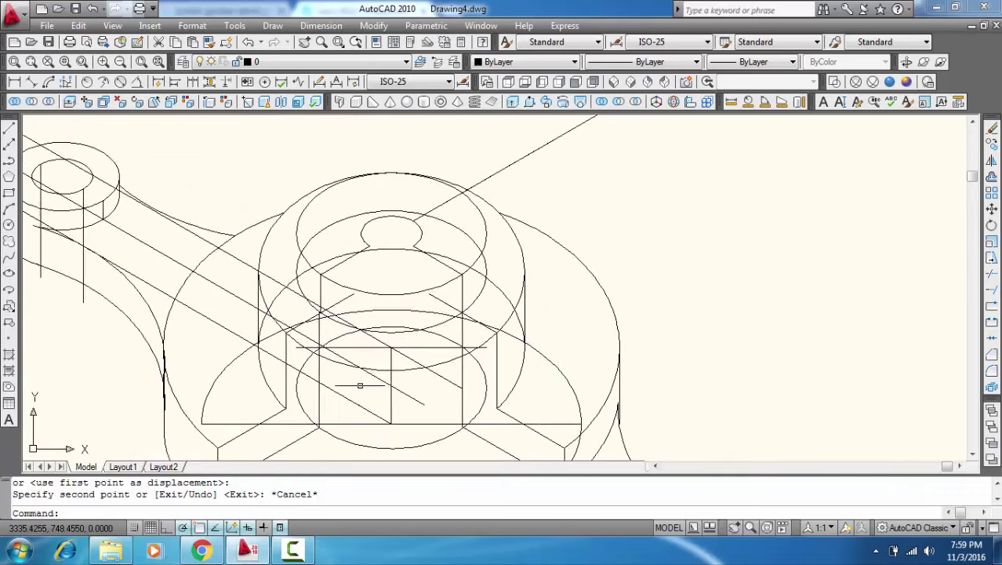
{"action": "middle_click_drag", "start_coordinate": [350, 382], "coordinate": [314, 332]}
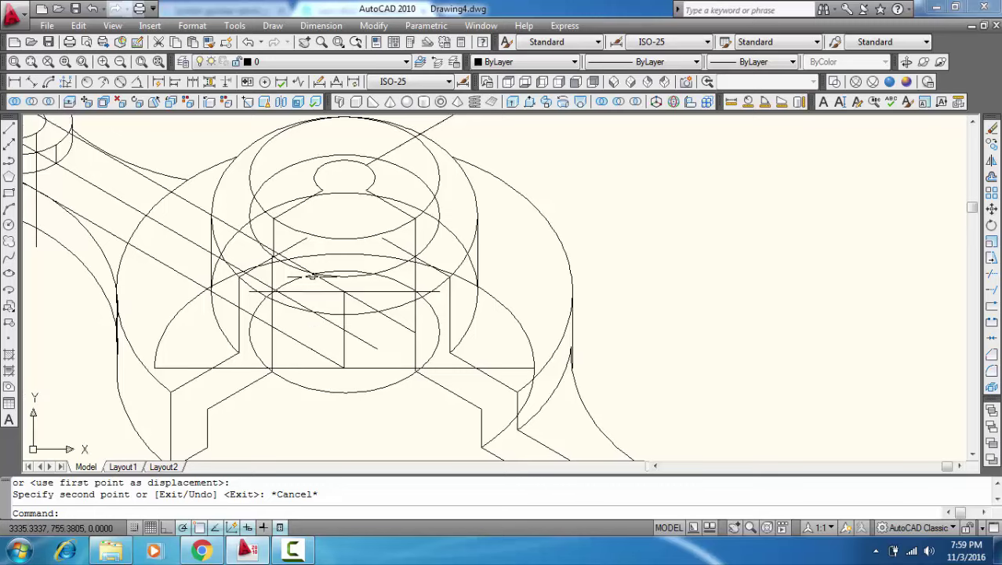
{"action": "scroll", "coordinate": [299, 214], "scroll_direction": "up", "scroll_amount": 2}
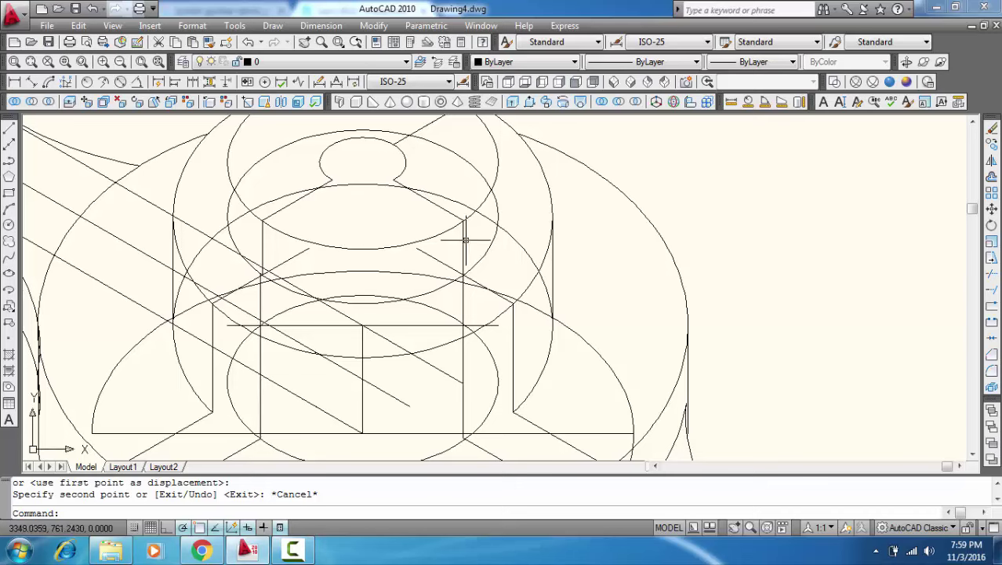
Step: Place two copies of the vertical line beneath the small top bore
{"action": "left_click", "coordinate": [464, 235]}
{"action": "right_click", "coordinate": [463, 236]}
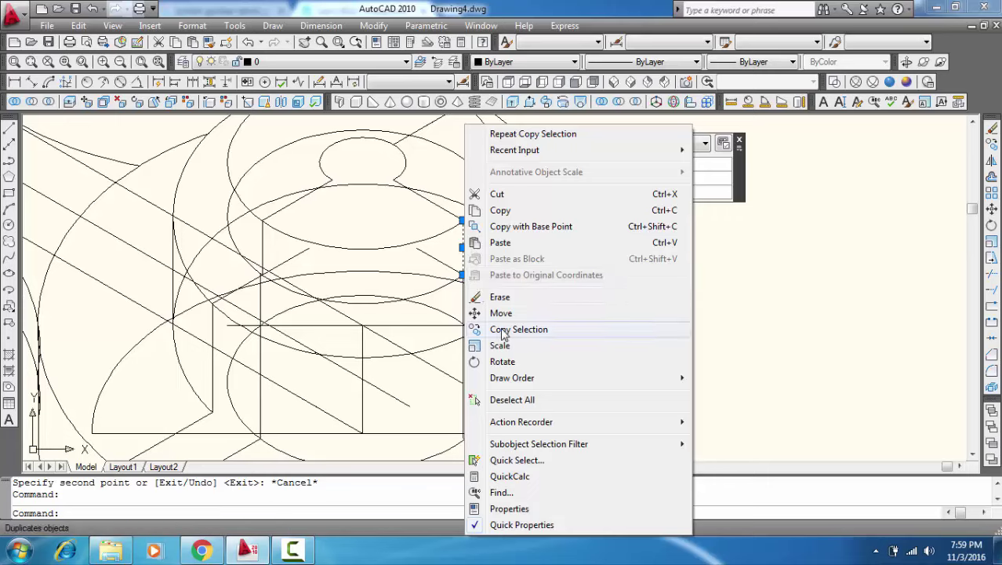
{"action": "left_click", "coordinate": [474, 329]}
{"action": "left_click", "coordinate": [463, 222]}
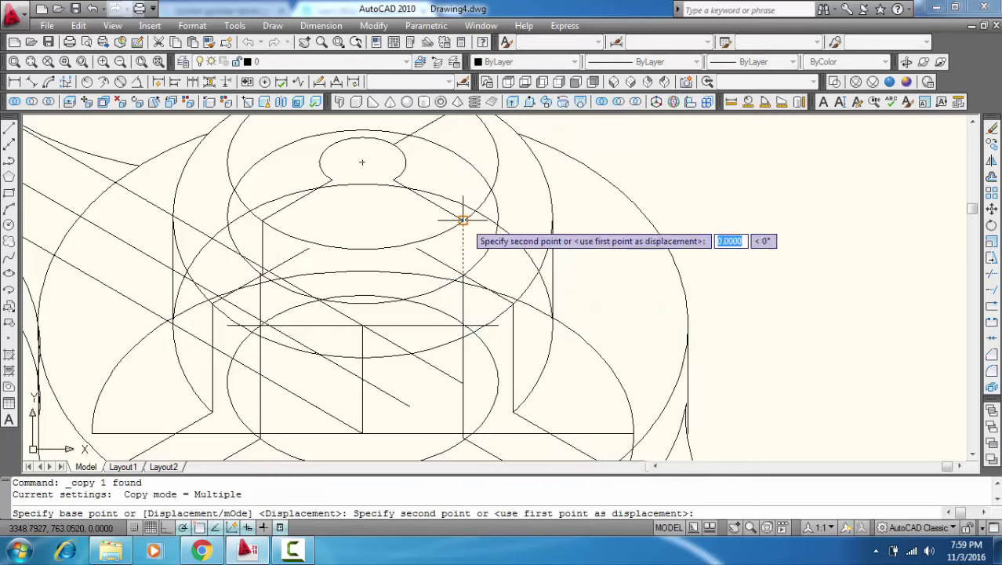
{"action": "left_click", "coordinate": [394, 183]}
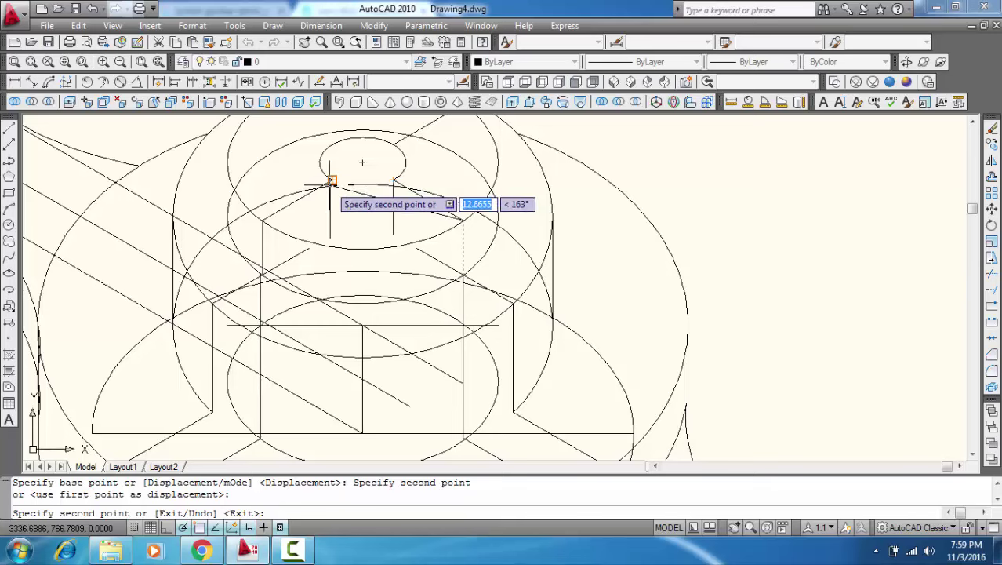
{"action": "left_click", "coordinate": [332, 182]}
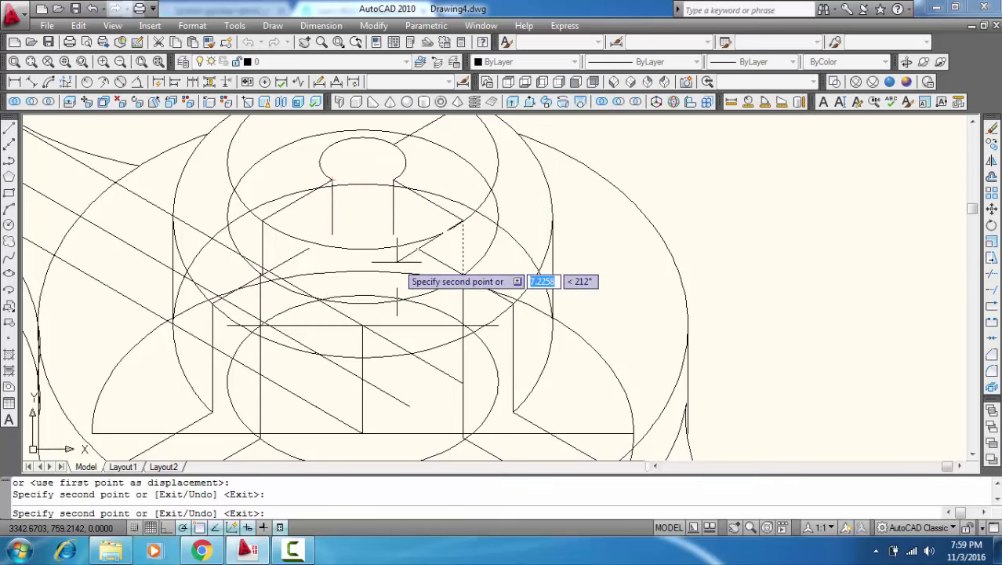
{"action": "key", "text": "Escape"}
{"action": "scroll", "coordinate": [397, 260], "scroll_direction": "down", "scroll_amount": 2}
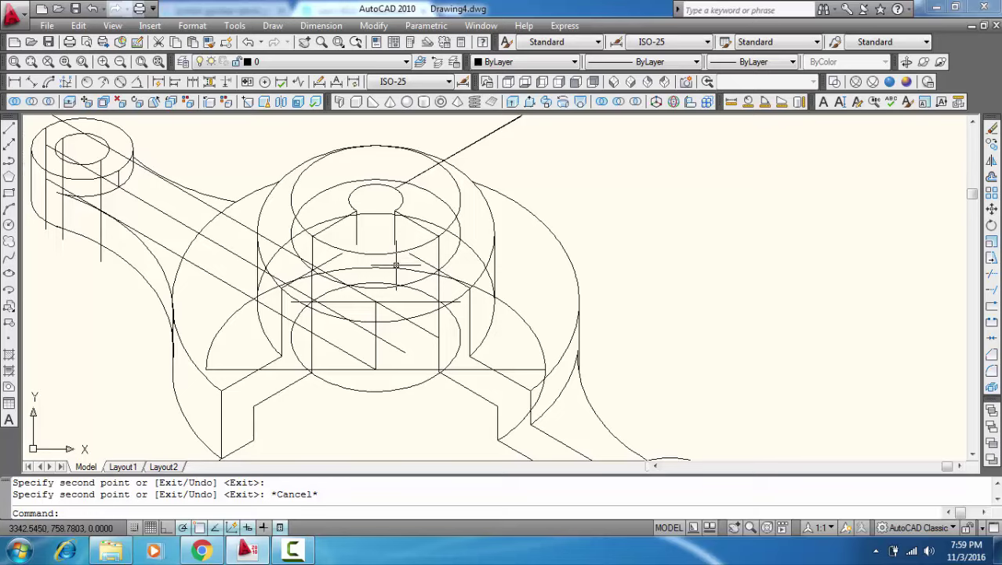
{"action": "mouse_move", "coordinate": [396, 265]}
{"action": "middle_mouse_down"}
{"action": "mouse_move", "coordinate": [324, 234]}
{"action": "mouse_move", "coordinate": [334, 292]}
{"action": "middle_mouse_up"}
{"action": "middle_click_drag", "start_coordinate": [348, 361], "coordinate": [346, 340]}
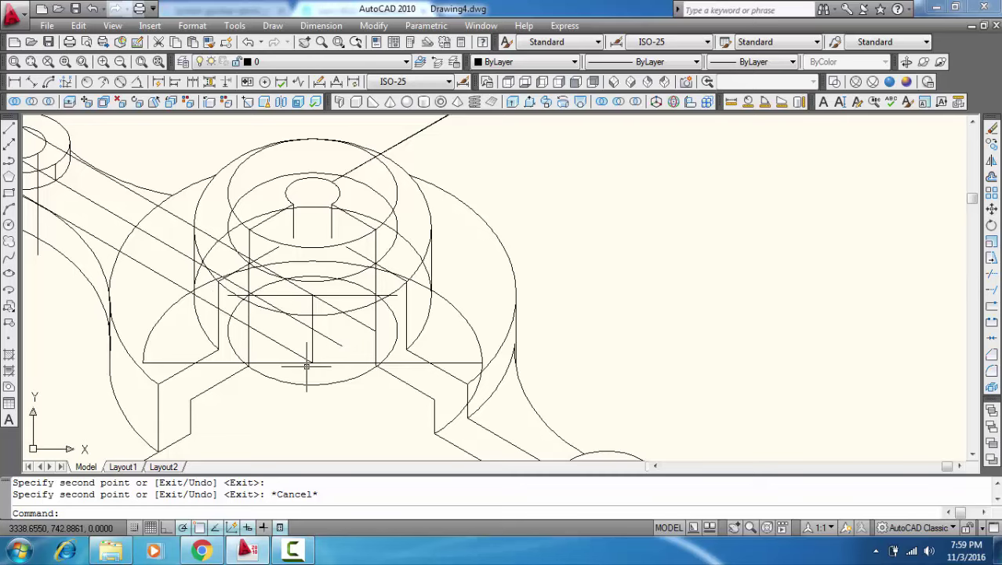
{"action": "type", "text": "tr"}
Step: Trim the small circle arc piece, the diagonal segment, and the circle's lower arc
{"action": "key", "text": "Return"}
{"action": "key", "text": "Return"}
{"action": "scroll", "coordinate": [259, 306], "scroll_direction": "up", "scroll_amount": 2}
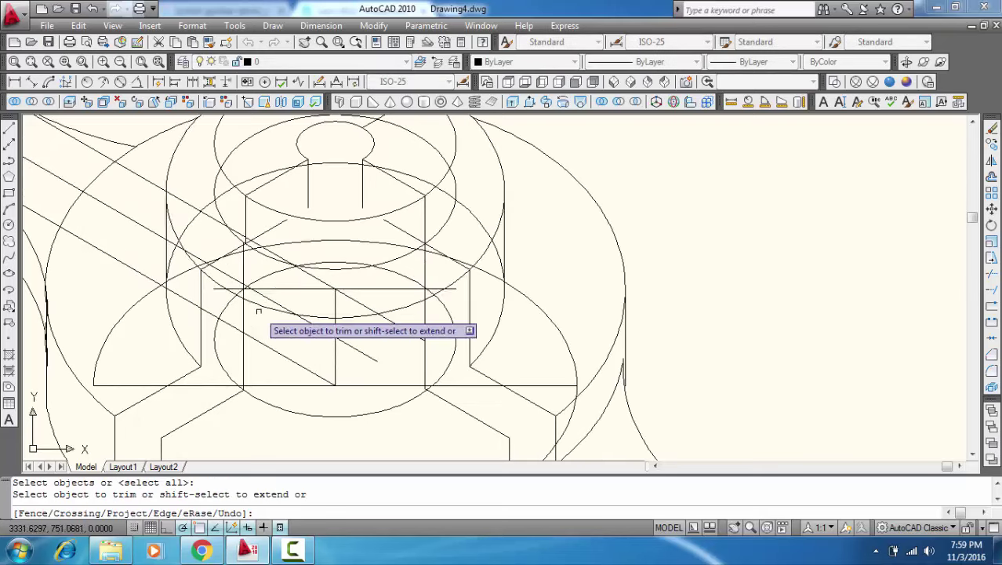
{"action": "left_click", "coordinate": [211, 278]}
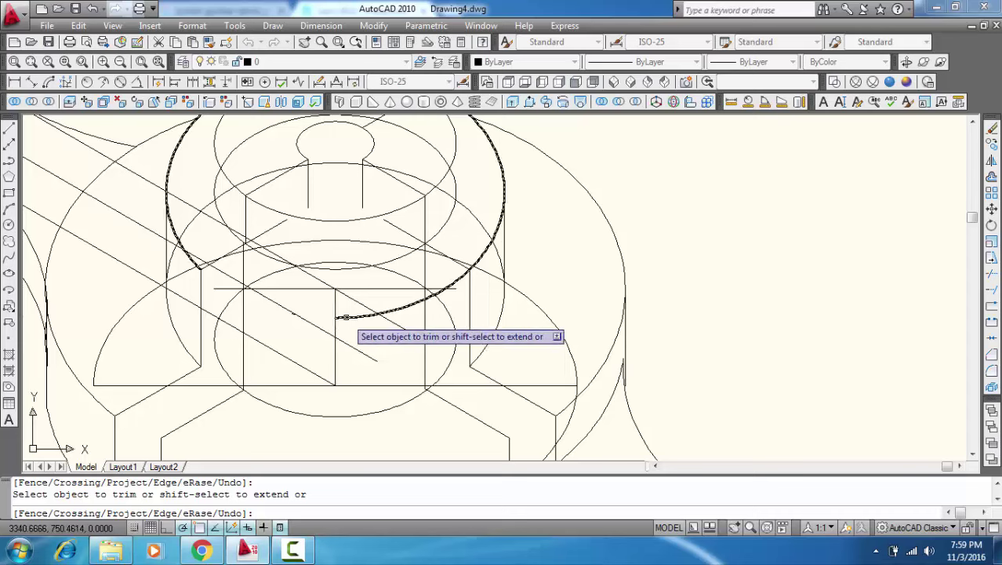
{"action": "left_click", "coordinate": [383, 314]}
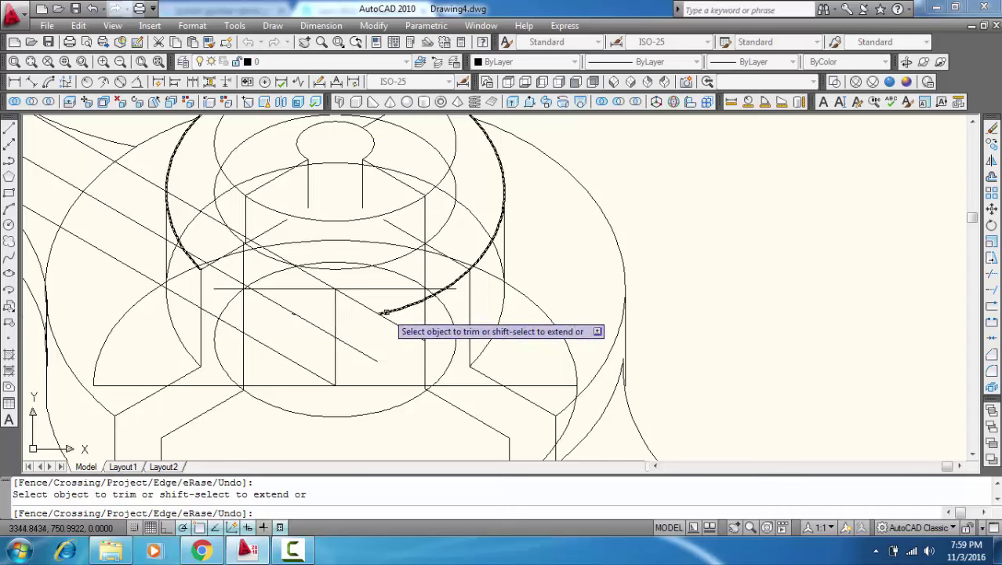
{"action": "left_click", "coordinate": [432, 294]}
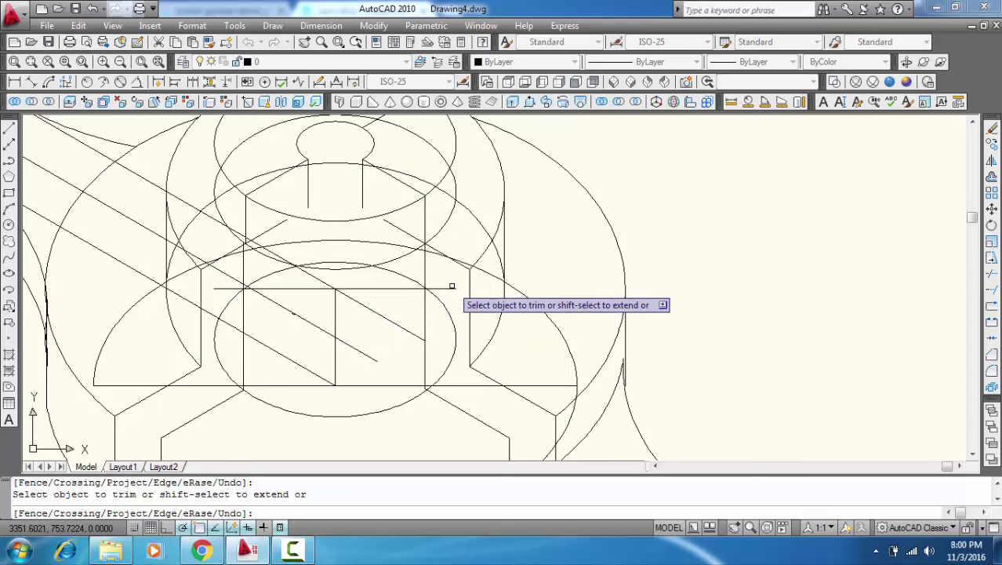
{"action": "middle_click_drag", "start_coordinate": [452, 286], "coordinate": [485, 318]}
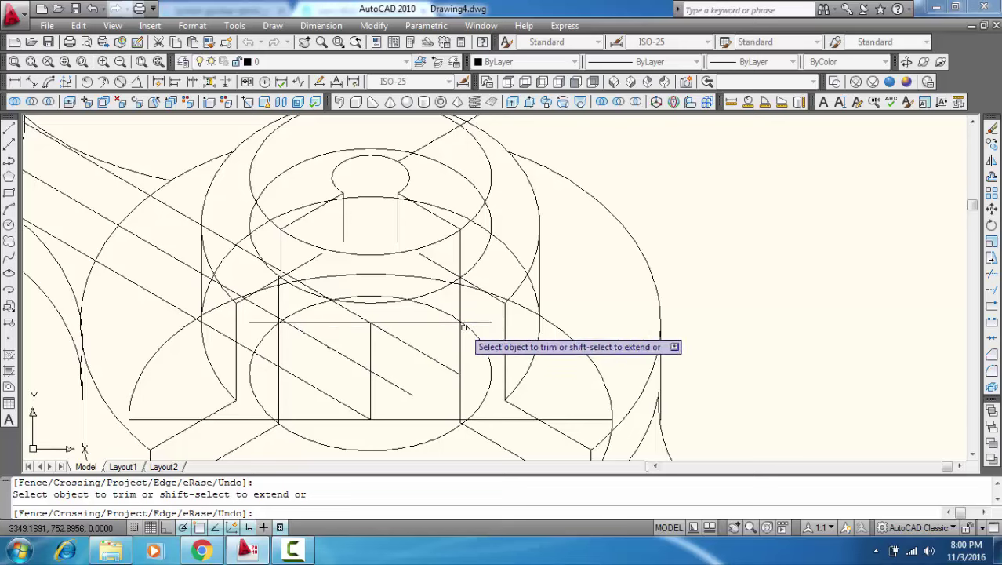
{"action": "key", "text": "Escape"}
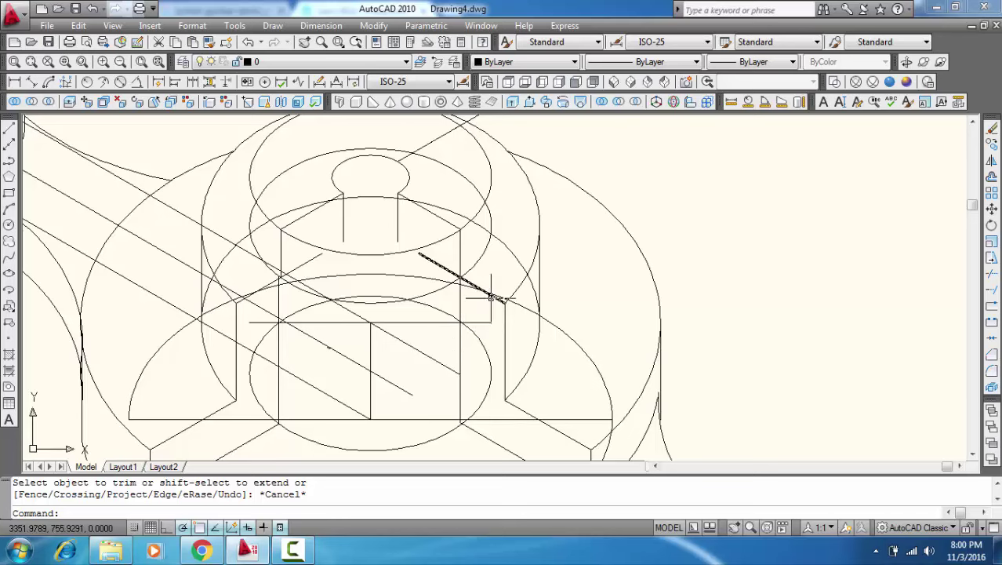
Step: Copy the short diagonal edge line to the adjacent endpoint in the cut section
{"action": "left_click", "coordinate": [491, 297]}
{"action": "right_click", "coordinate": [493, 296]}
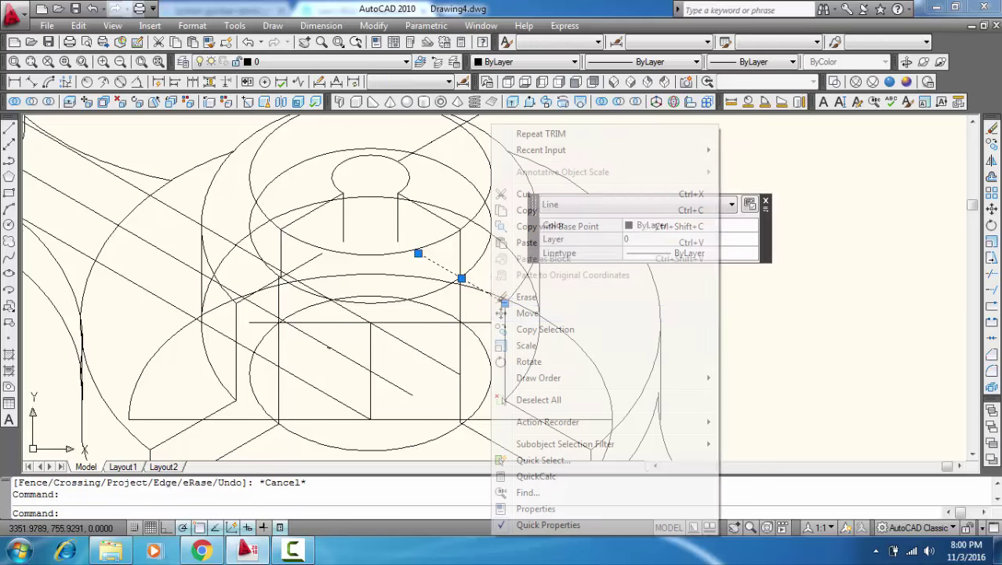
{"action": "left_click", "coordinate": [528, 332]}
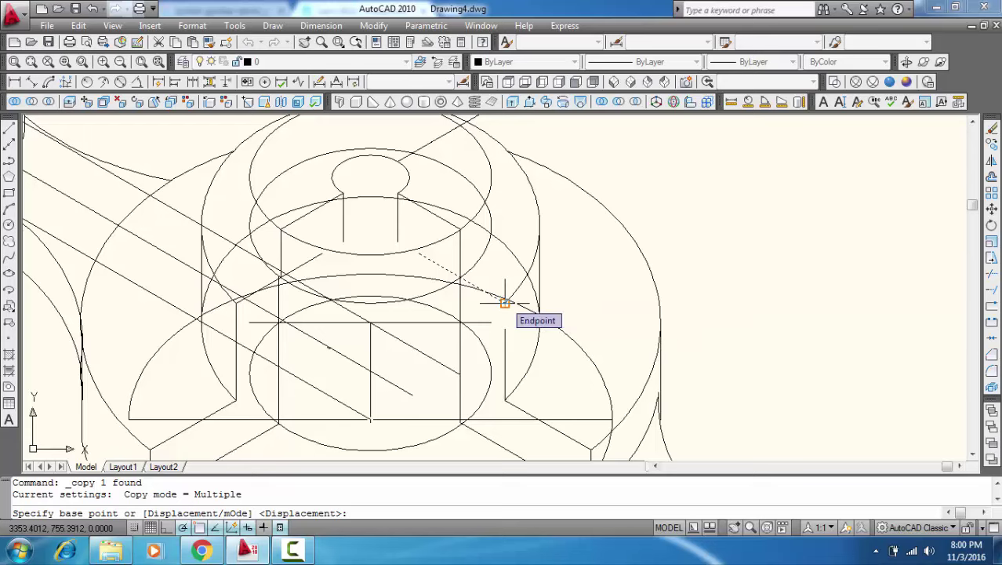
{"action": "left_click", "coordinate": [505, 302]}
{"action": "scroll", "coordinate": [463, 329], "scroll_direction": "up", "scroll_amount": 2}
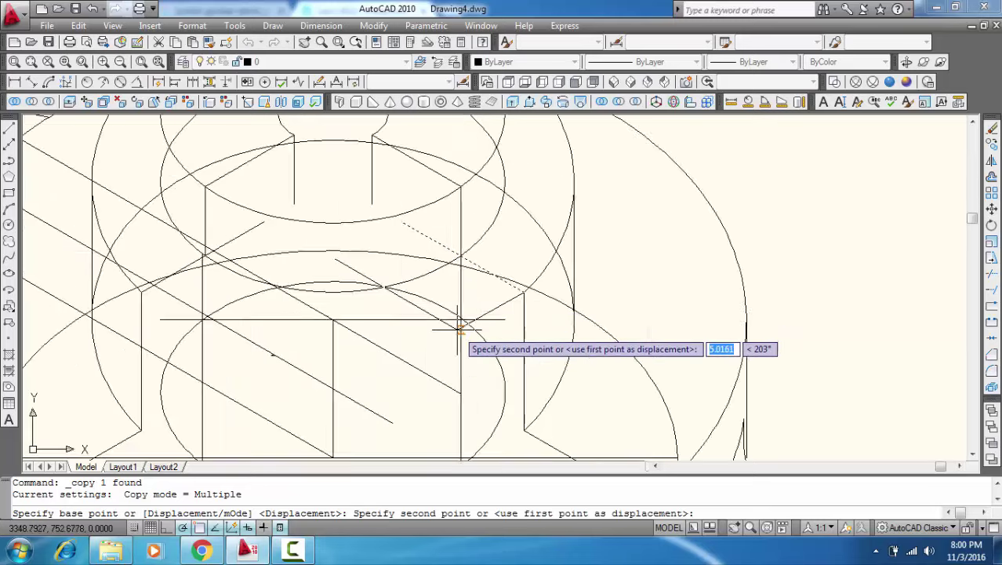
{"action": "scroll", "coordinate": [461, 329], "scroll_direction": "up", "scroll_amount": 2}
{"action": "left_click", "coordinate": [465, 301]}
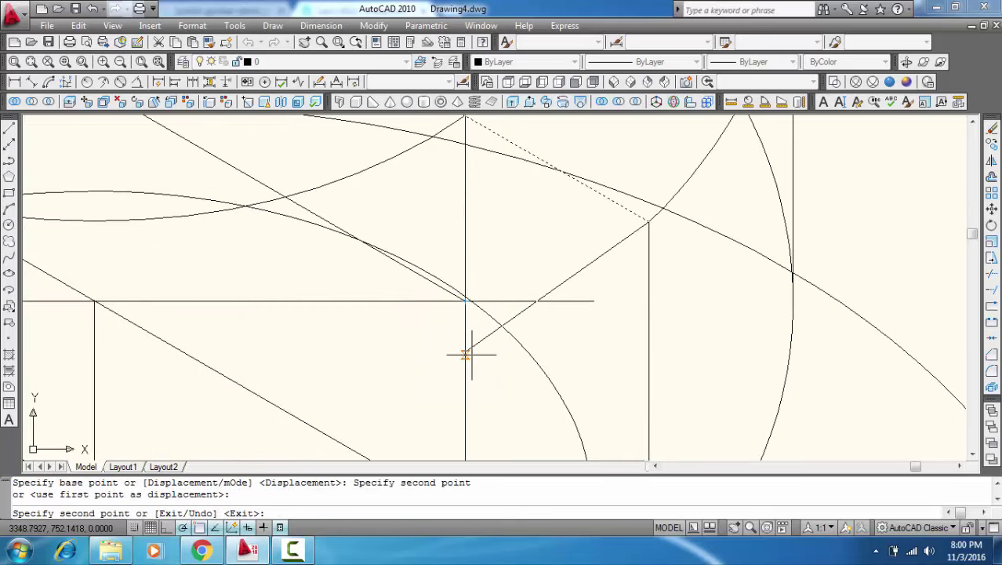
{"action": "scroll", "coordinate": [468, 353], "scroll_direction": "down", "scroll_amount": 2}
{"action": "key", "text": "Return"}
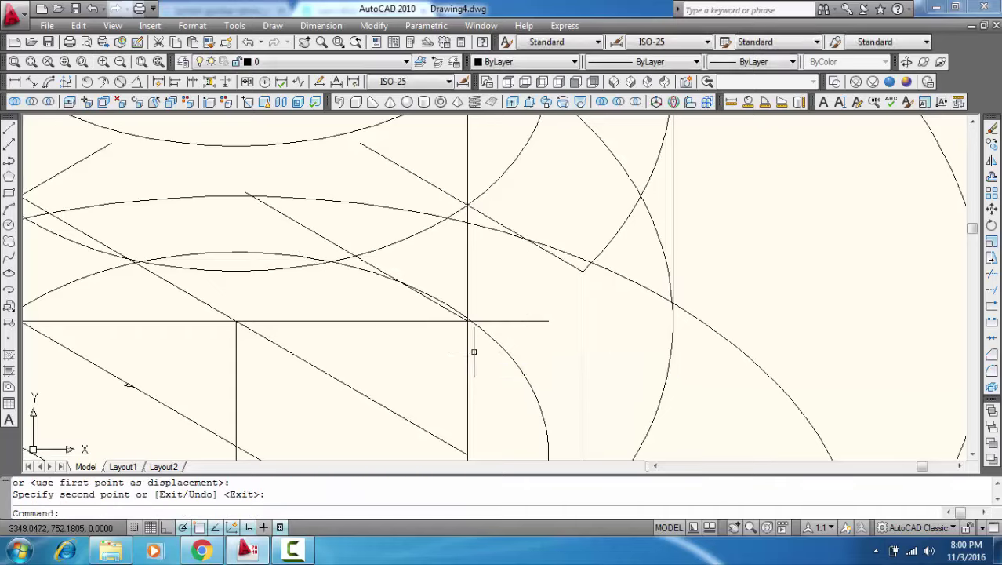
{"action": "scroll", "coordinate": [474, 347], "scroll_direction": "down", "scroll_amount": 3}
Step: Place another copy of the diagonal at the lower endpoint to form the peak
{"action": "key", "text": "Return"}
{"action": "scroll", "coordinate": [381, 324], "scroll_direction": "up", "scroll_amount": 2}
{"action": "scroll", "coordinate": [318, 341], "scroll_direction": "up", "scroll_amount": 2}
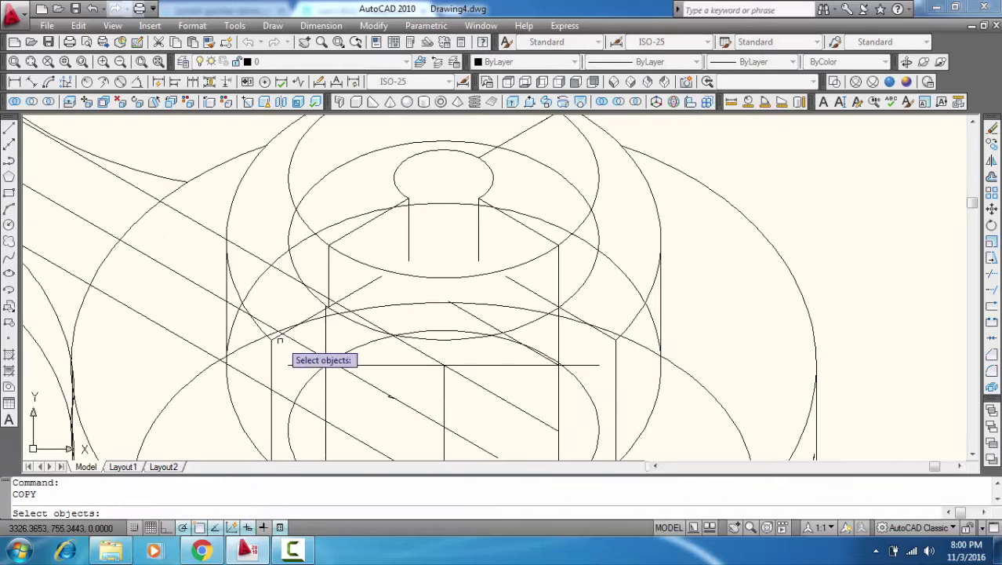
{"action": "key", "text": "Return"}
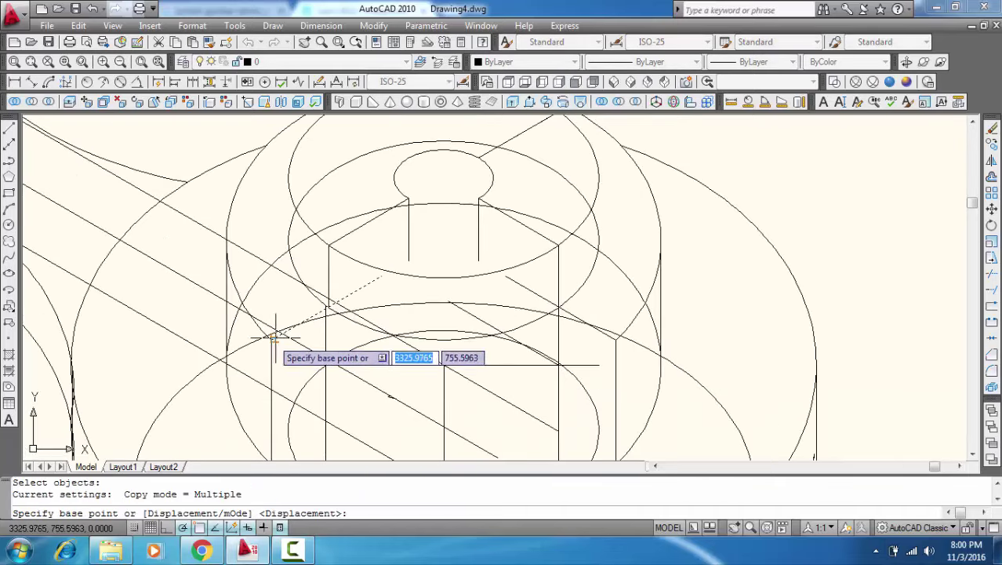
{"action": "left_click", "coordinate": [270, 339]}
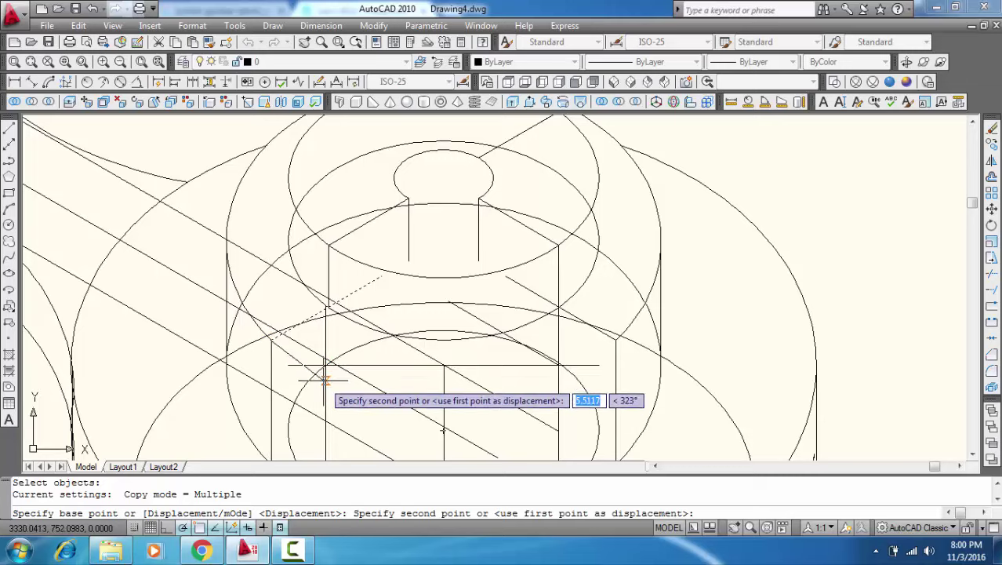
{"action": "scroll", "coordinate": [324, 364], "scroll_direction": "up", "scroll_amount": 3}
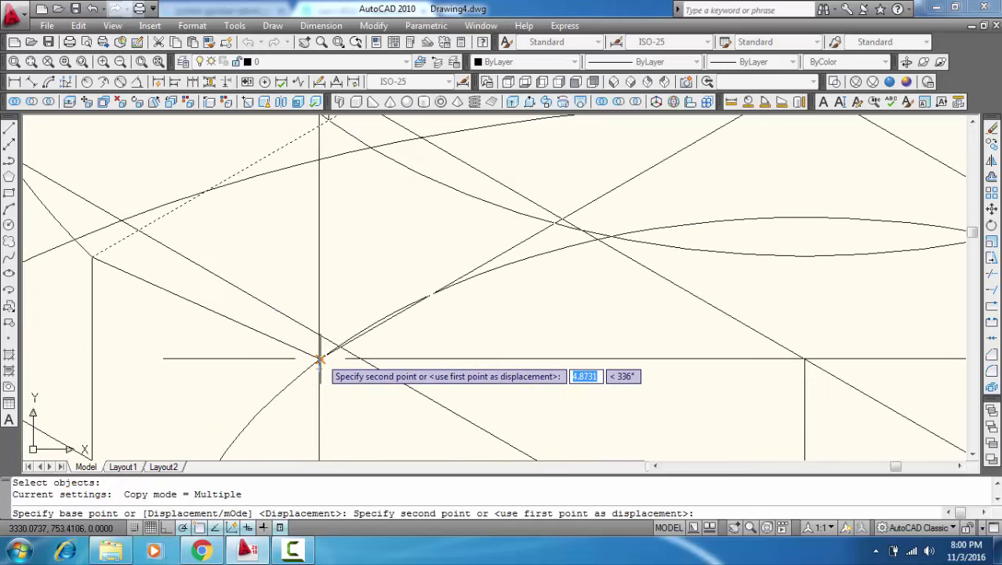
{"action": "left_click", "coordinate": [369, 378]}
{"action": "scroll", "coordinate": [377, 385], "scroll_direction": "down", "scroll_amount": 3}
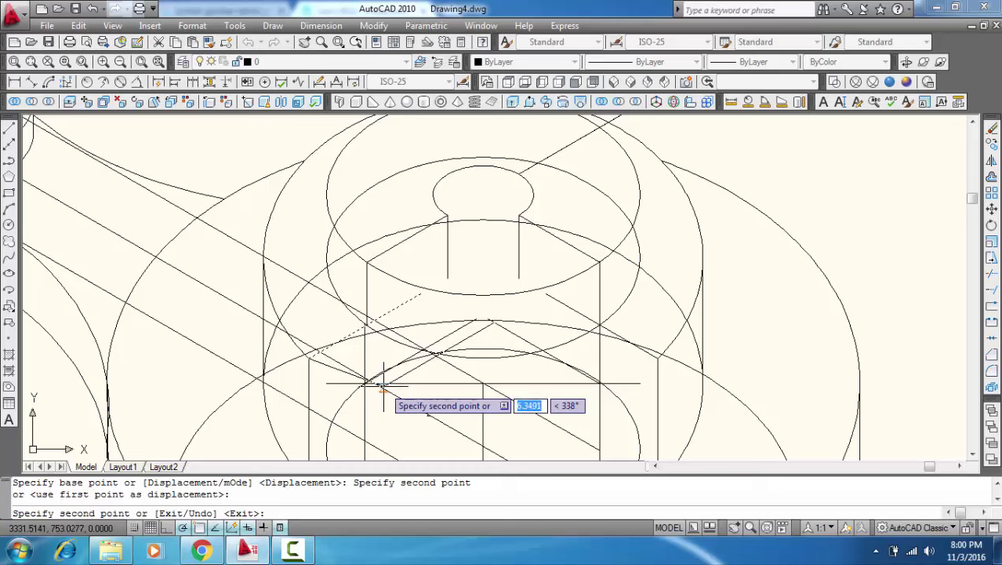
{"action": "key", "text": "Escape"}
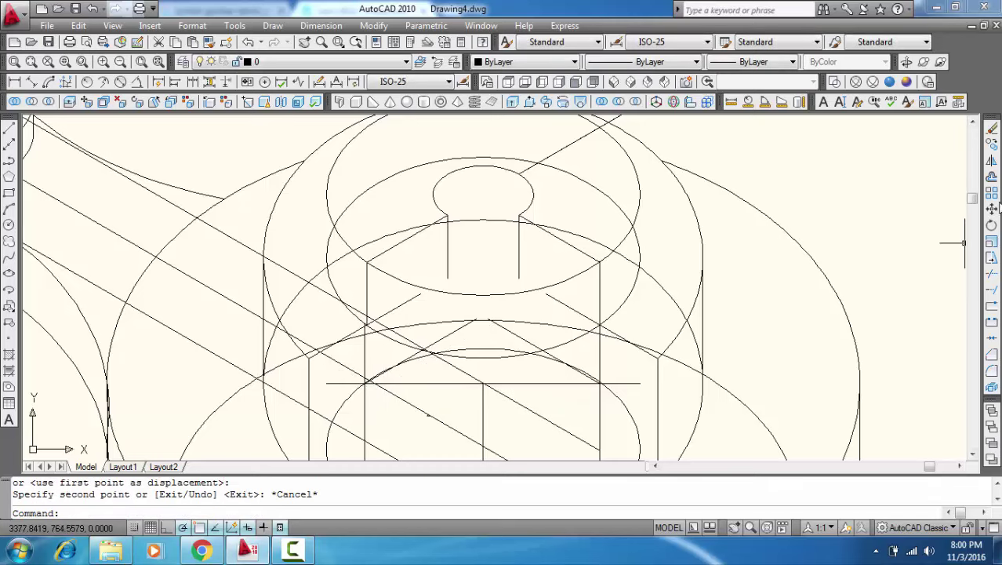
{"action": "left_click", "coordinate": [993, 290]}
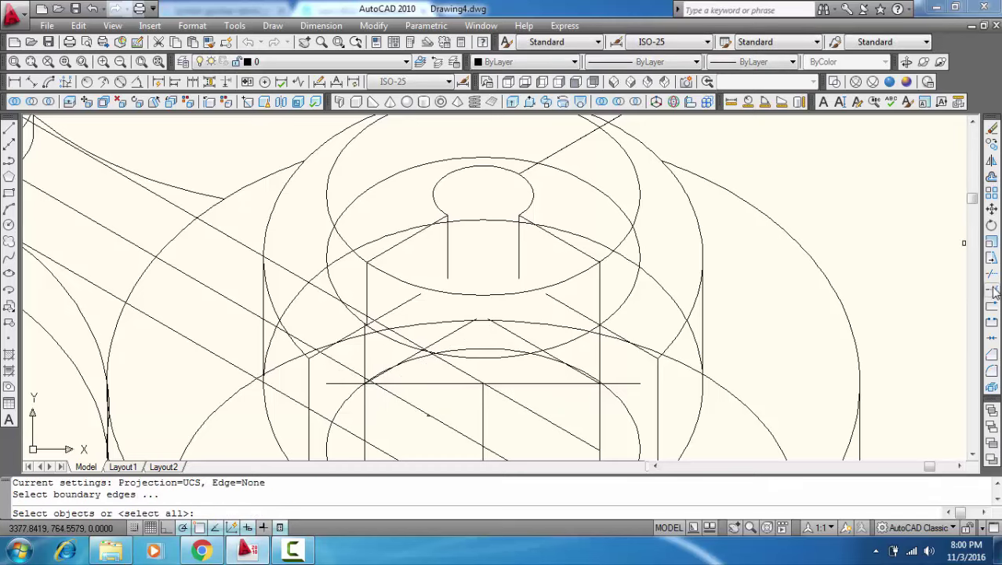
Step: Extend the vertical line down to the diagonal boundary line
{"action": "left_click", "coordinate": [520, 338]}
{"action": "key", "text": "Return"}
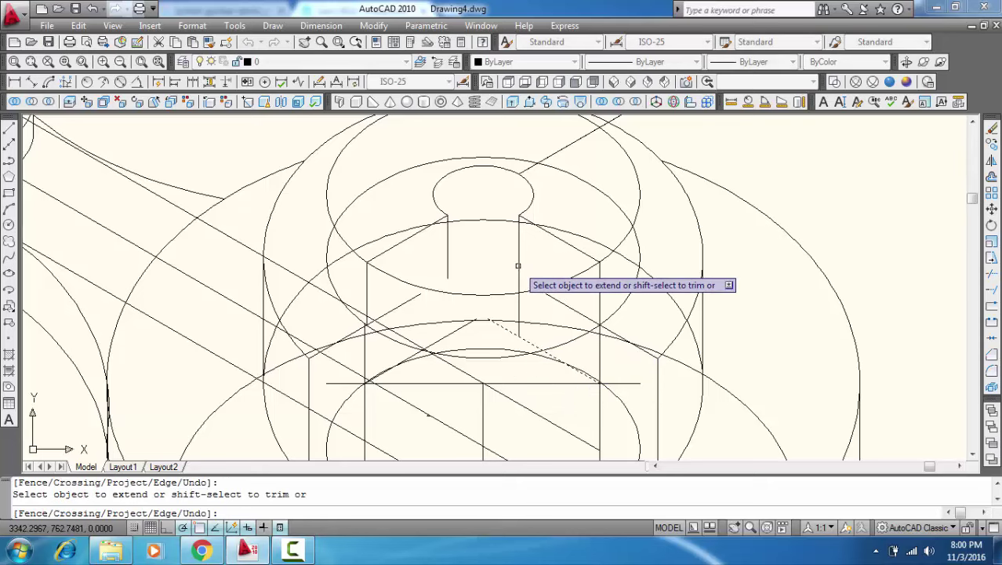
{"action": "key", "text": "Return"}
{"action": "key", "text": "Return"}
{"action": "left_click", "coordinate": [453, 334]}
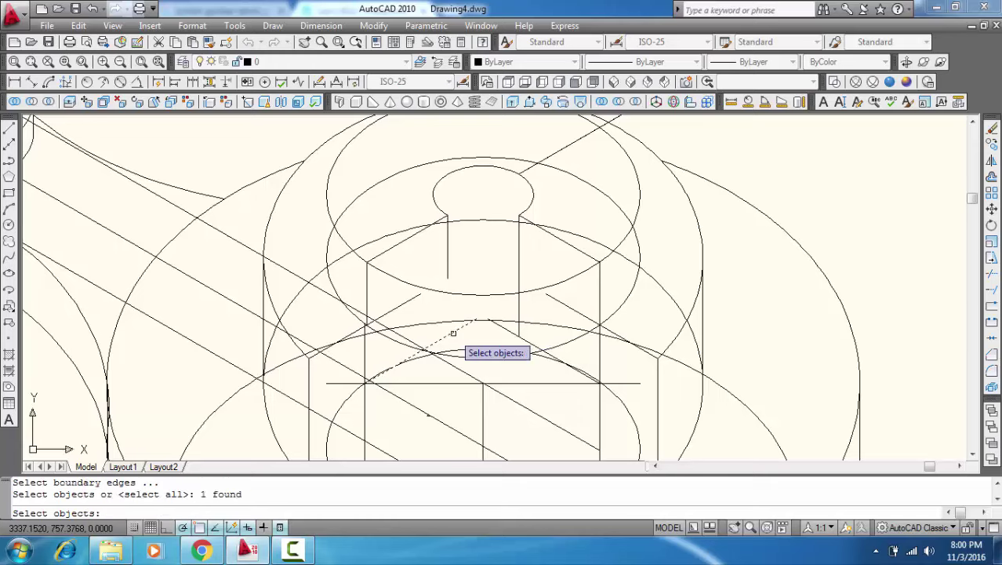
{"action": "key", "text": "Return"}
{"action": "left_click", "coordinate": [448, 266]}
{"action": "key", "text": "Return"}
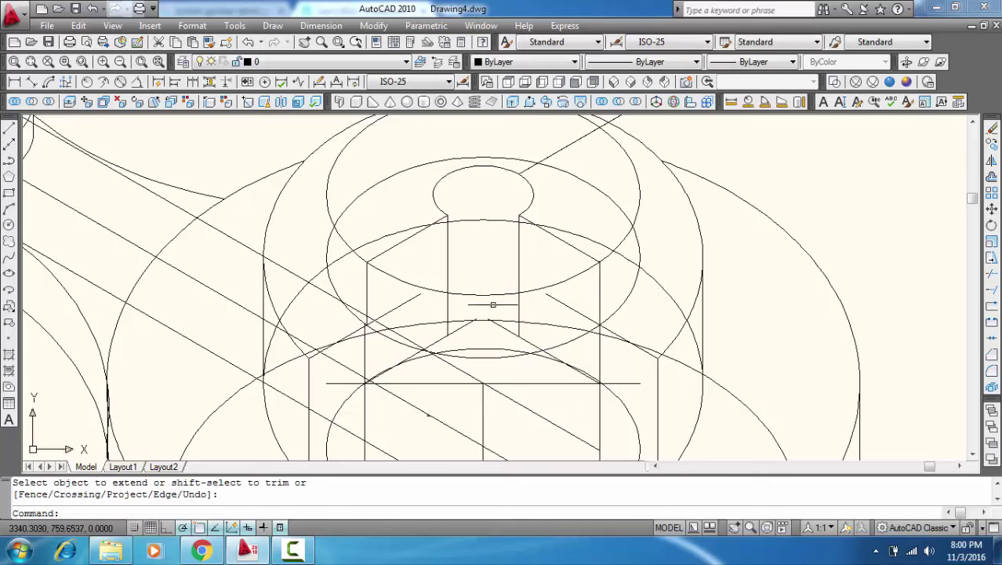
Step: Trim the lower bore ellipse arc, the small ellipse's arcs, part of the top ellipse, and two short diagonals
{"action": "middle_click_drag", "start_coordinate": [492, 304], "coordinate": [447, 285]}
{"action": "scroll", "coordinate": [421, 321], "scroll_direction": "down", "scroll_amount": 2}
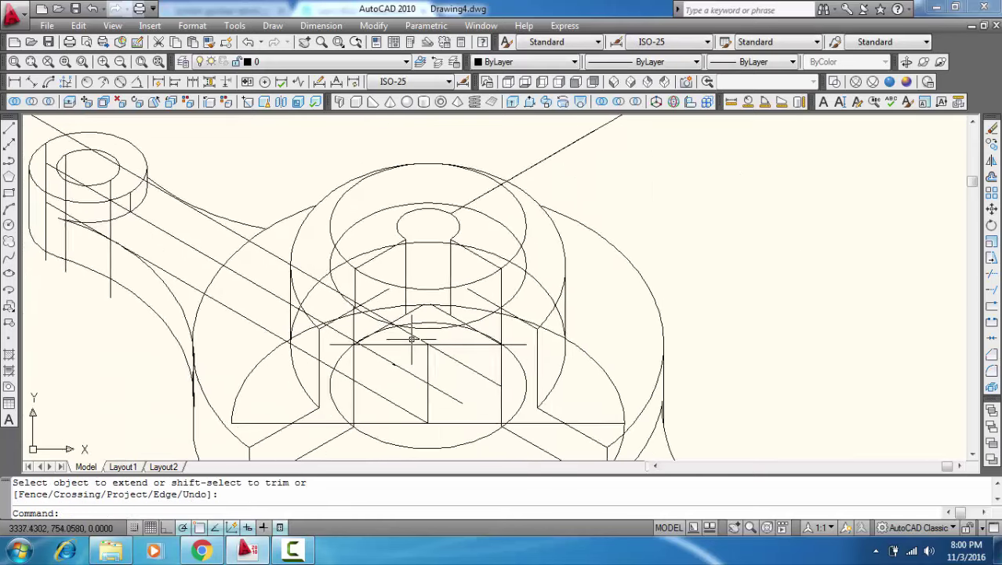
{"action": "middle_click_drag", "start_coordinate": [410, 340], "coordinate": [365, 320]}
{"action": "type", "text": "tr"}
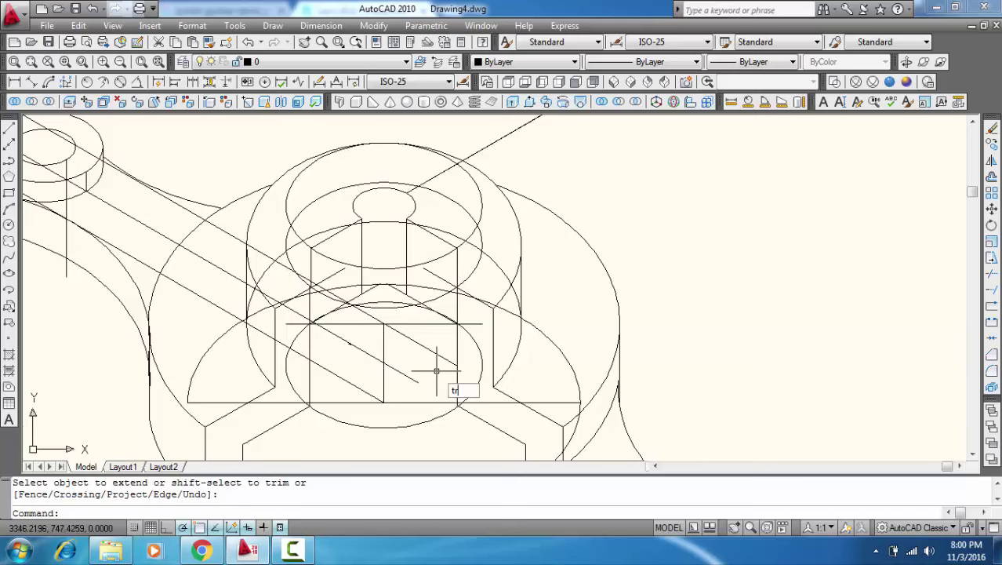
{"action": "key", "text": "Return"}
{"action": "key", "text": "Return"}
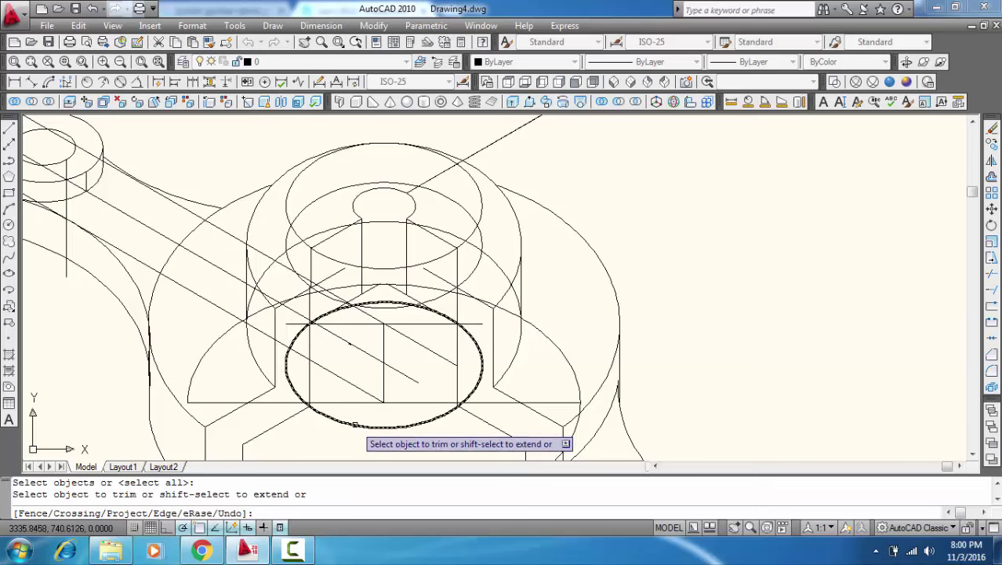
{"action": "left_click", "coordinate": [354, 424]}
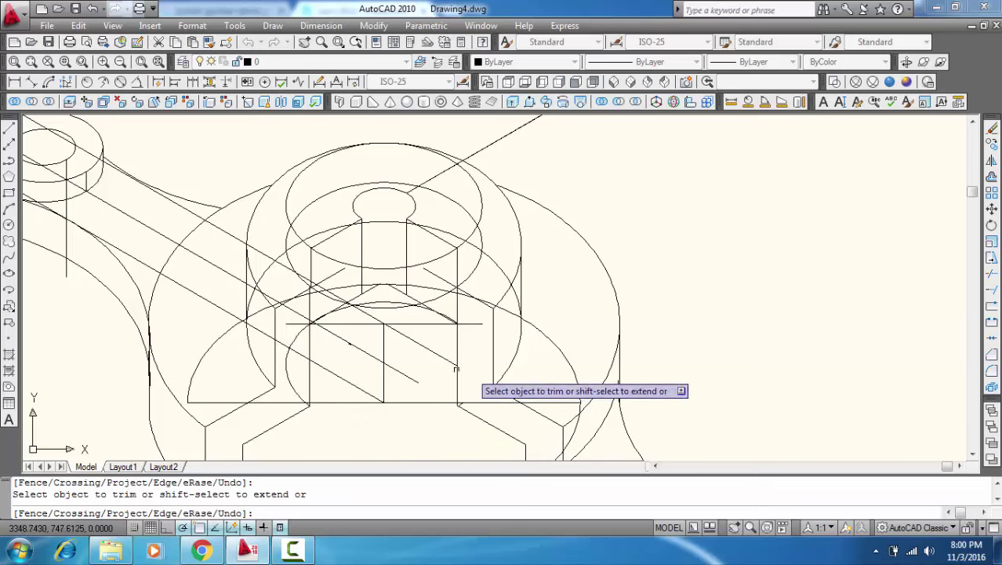
{"action": "left_click", "coordinate": [292, 363]}
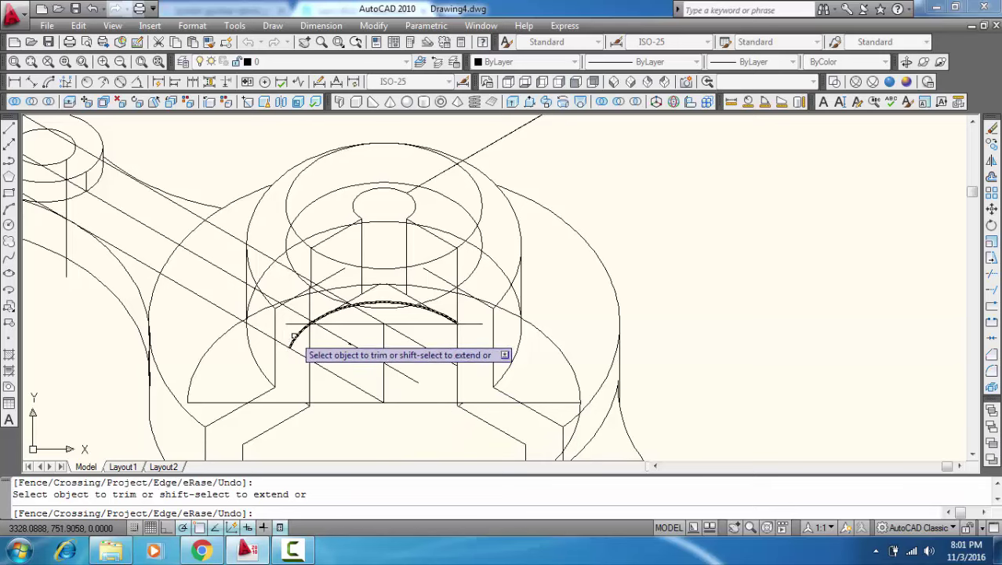
{"action": "left_click", "coordinate": [293, 339]}
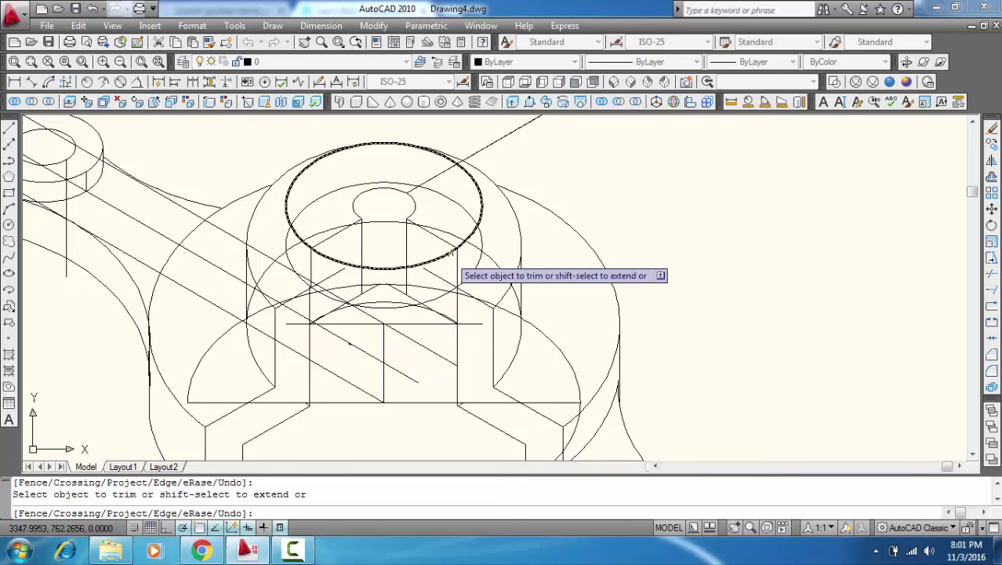
{"action": "left_click", "coordinate": [347, 186]}
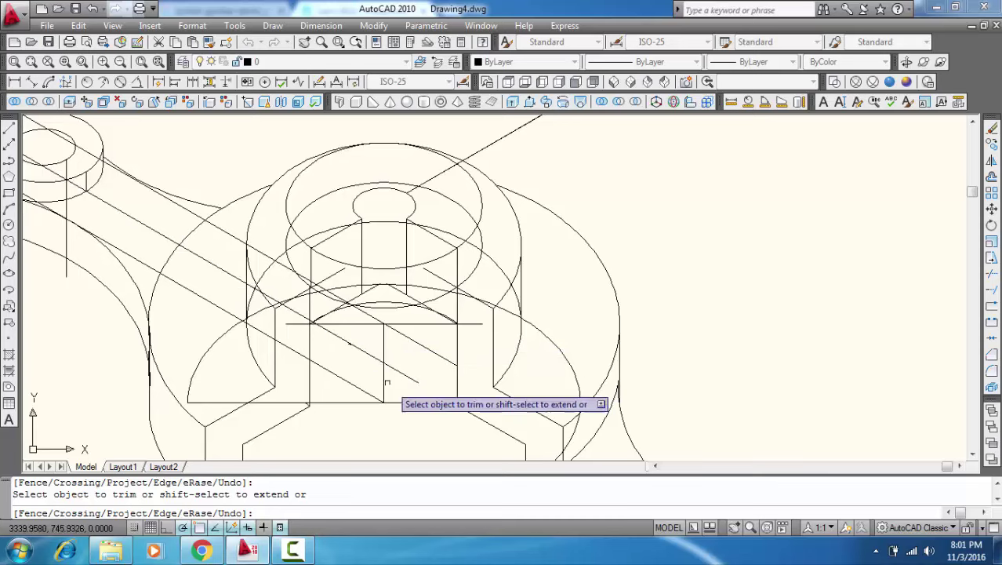
{"action": "scroll", "coordinate": [378, 290], "scroll_direction": "up", "scroll_amount": 3}
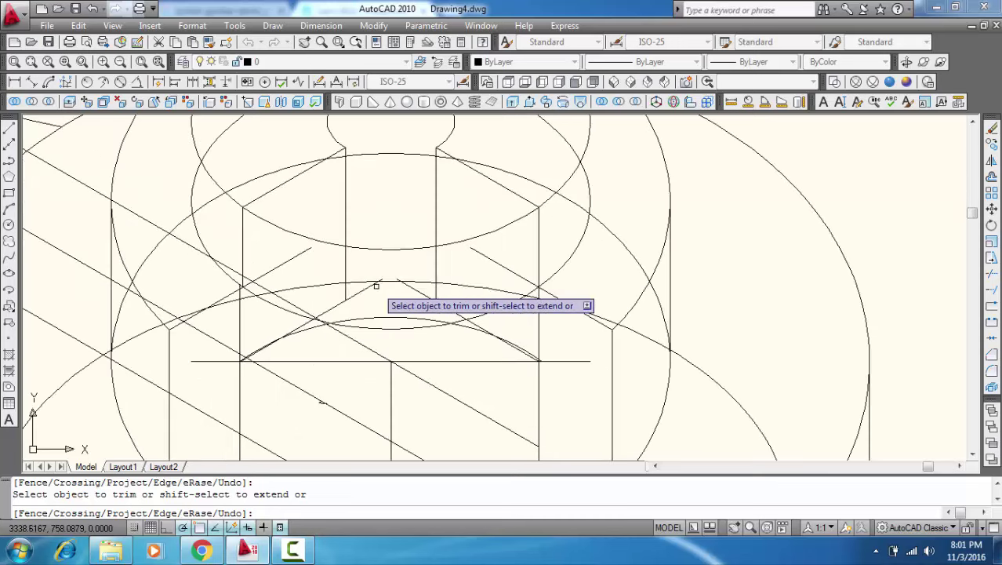
{"action": "left_click", "coordinate": [381, 279]}
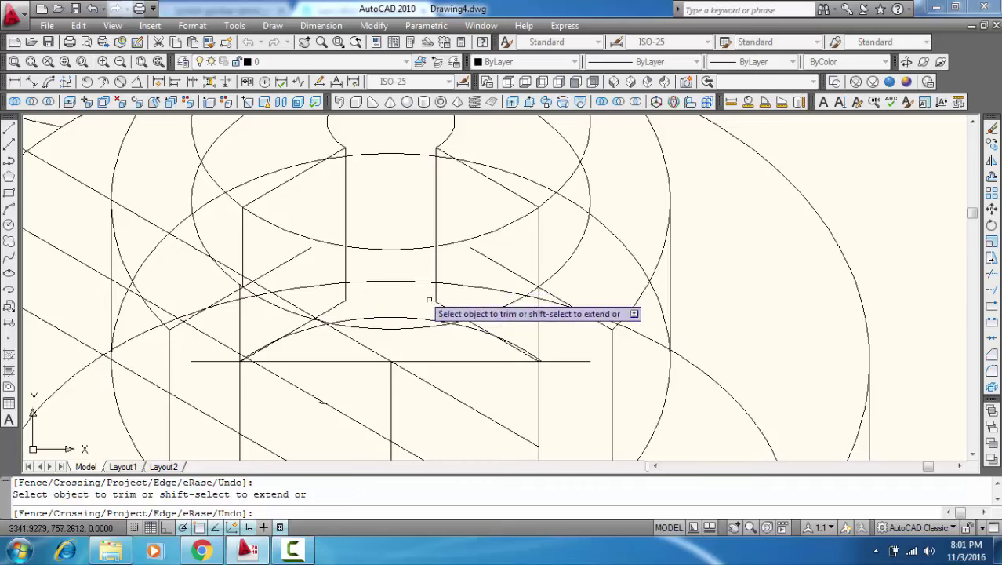
{"action": "left_click", "coordinate": [502, 271]}
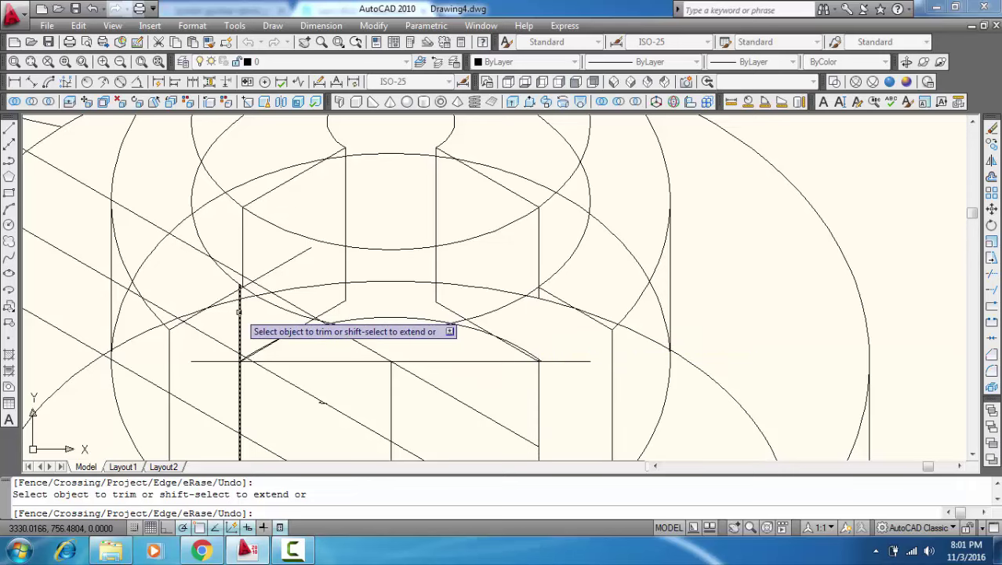
Step: Trim the vertical edge above the section, the remaining short diagonals, and the upper ellipse's right and lower arcs
{"action": "scroll", "coordinate": [242, 283], "scroll_direction": "up", "scroll_amount": 2}
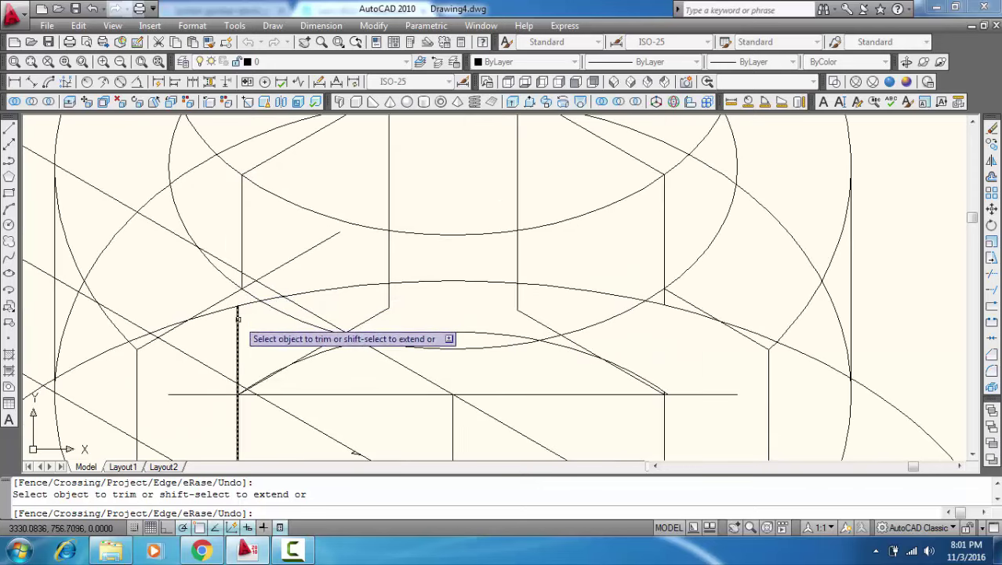
{"action": "left_click", "coordinate": [240, 318]}
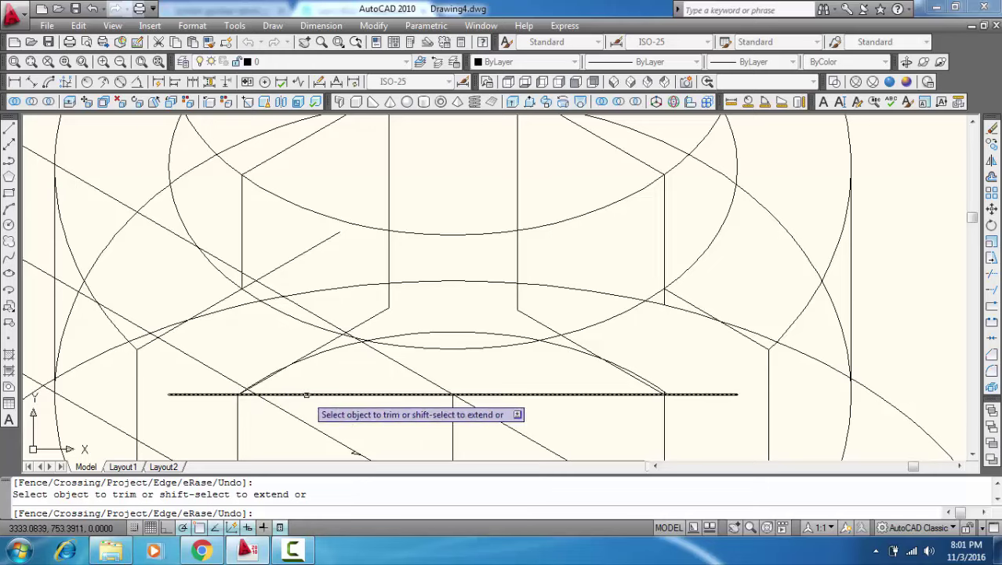
{"action": "scroll", "coordinate": [316, 395], "scroll_direction": "down", "scroll_amount": 2}
{"action": "scroll", "coordinate": [492, 420], "scroll_direction": "down", "scroll_amount": 2}
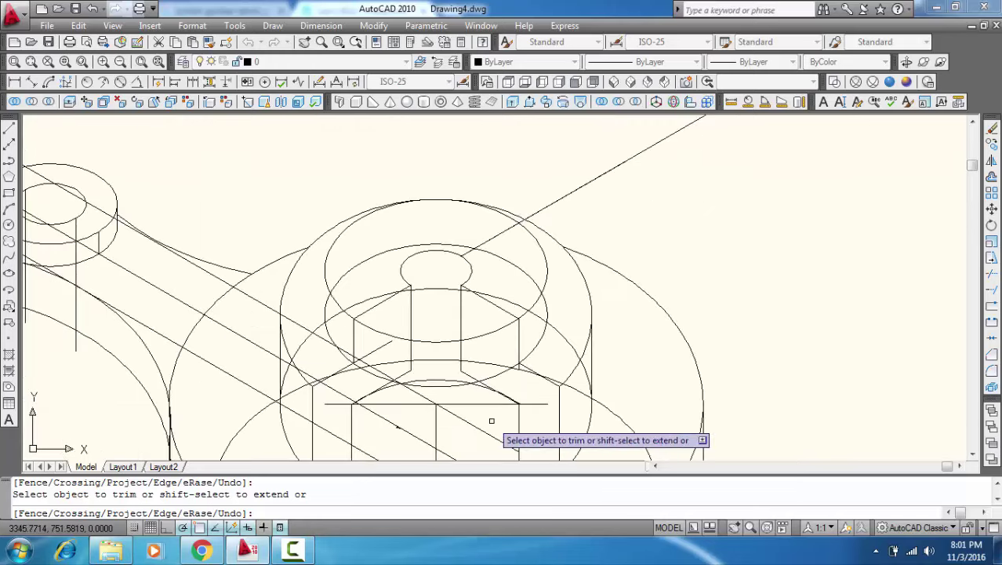
{"action": "mouse_move", "coordinate": [429, 313]}
{"action": "middle_mouse_down"}
{"action": "mouse_move", "coordinate": [447, 299]}
{"action": "mouse_move", "coordinate": [465, 328]}
{"action": "middle_mouse_up"}
{"action": "scroll", "coordinate": [346, 302], "scroll_direction": "up", "scroll_amount": 2}
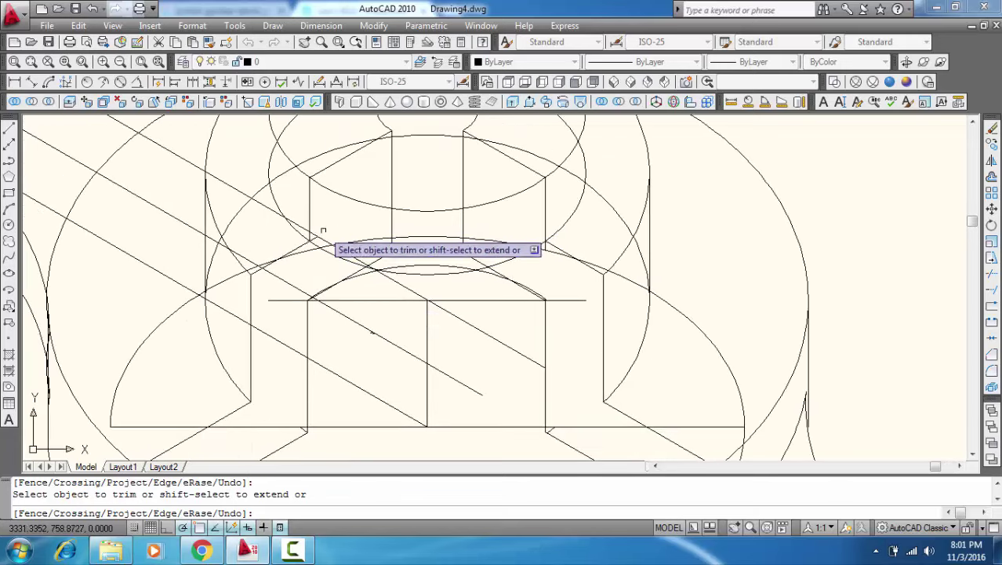
{"action": "left_click", "coordinate": [317, 237]}
{"action": "scroll", "coordinate": [386, 243], "scroll_direction": "down", "scroll_amount": 2}
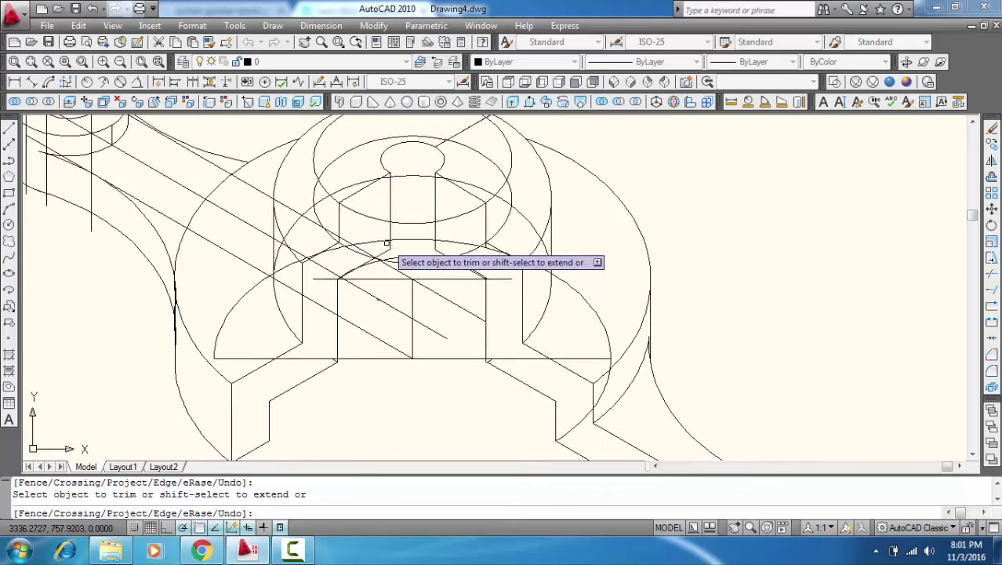
{"action": "middle_click_drag", "start_coordinate": [387, 243], "coordinate": [373, 259]}
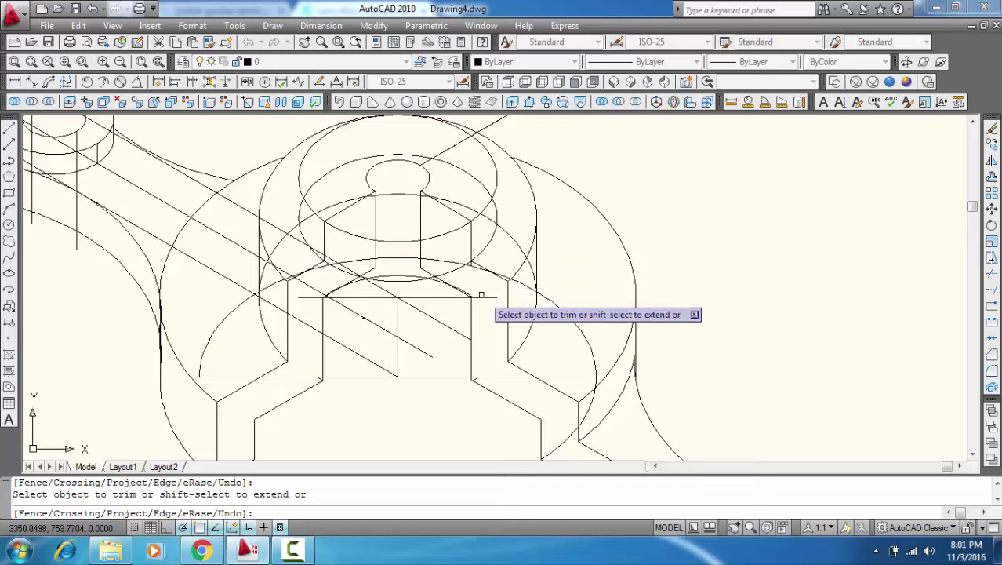
{"action": "scroll", "coordinate": [466, 278], "scroll_direction": "up", "scroll_amount": 2}
{"action": "left_click", "coordinate": [447, 210]}
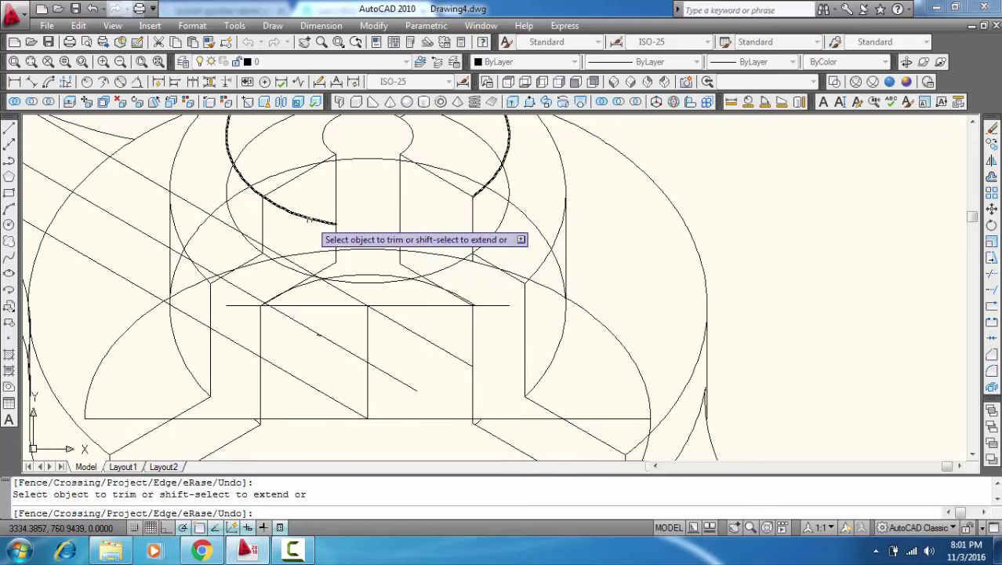
{"action": "left_click", "coordinate": [271, 249]}
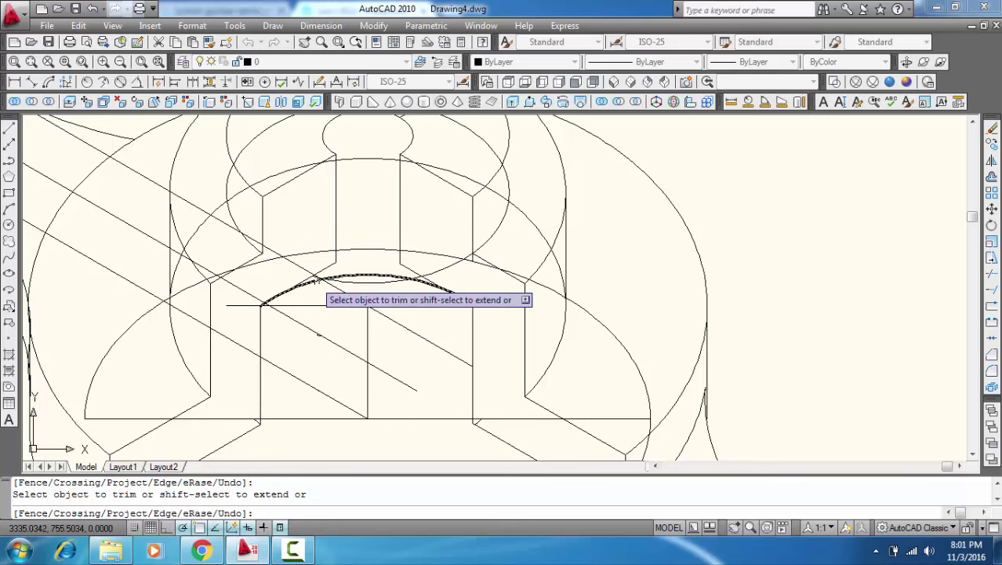
{"action": "scroll", "coordinate": [318, 276], "scroll_direction": "up", "scroll_amount": 3}
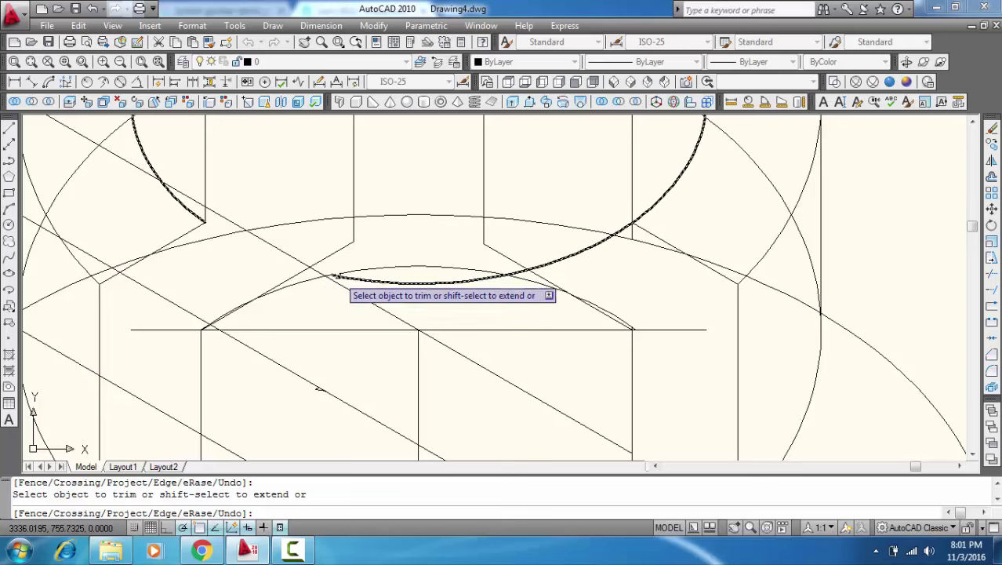
{"action": "left_click", "coordinate": [335, 276]}
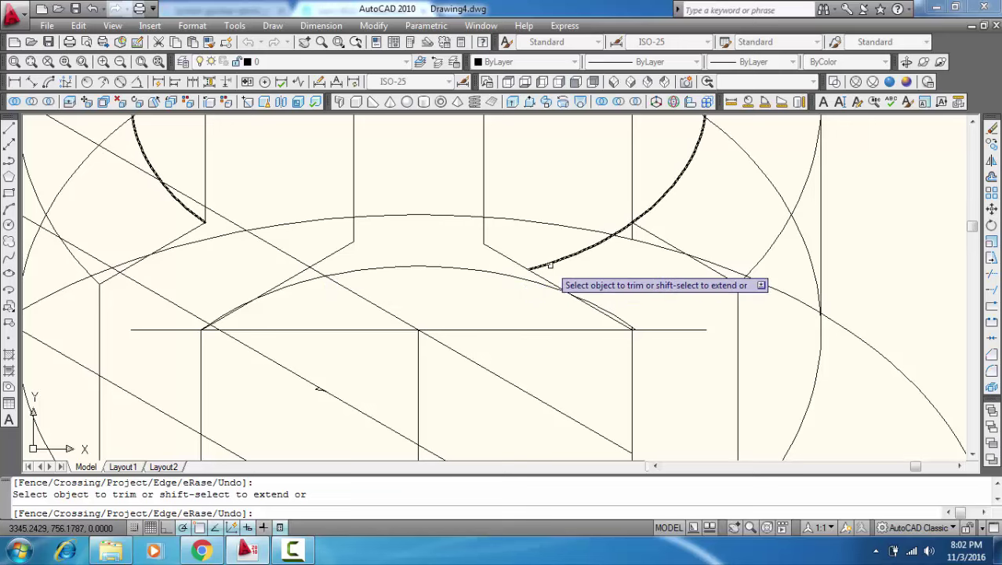
Step: Zoom and pan to bring the whole part back into the centre of the view
{"action": "scroll", "coordinate": [662, 286], "scroll_direction": "down", "scroll_amount": 2}
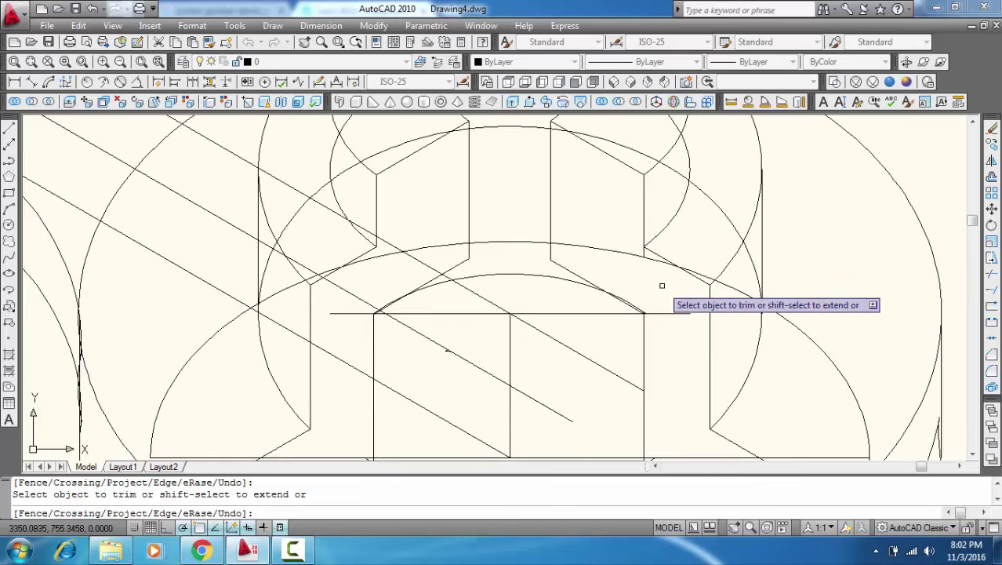
{"action": "scroll", "coordinate": [663, 223], "scroll_direction": "down", "scroll_amount": 2}
{"action": "scroll", "coordinate": [666, 196], "scroll_direction": "up", "scroll_amount": 1}
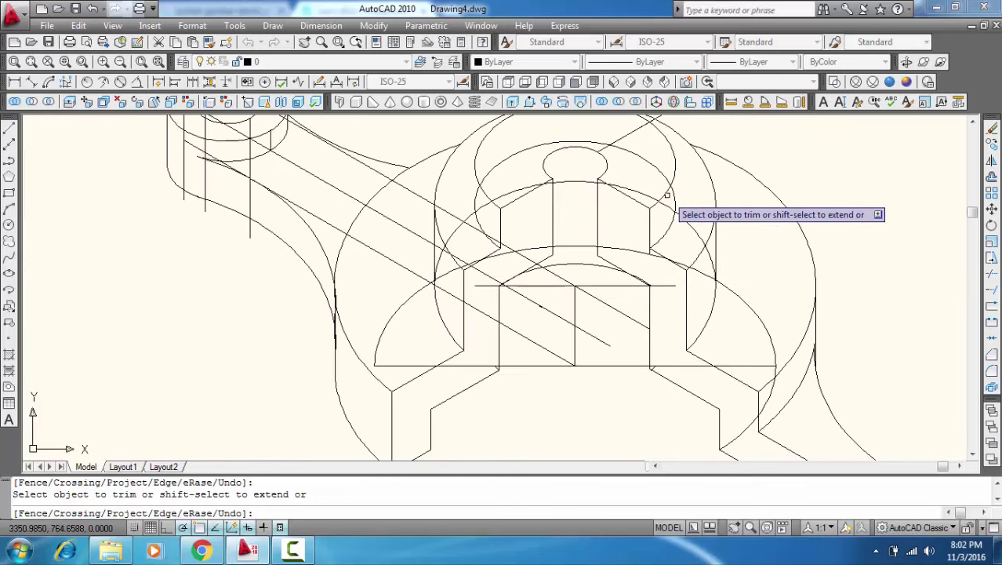
{"action": "middle_click_drag", "start_coordinate": [666, 194], "coordinate": [618, 238]}
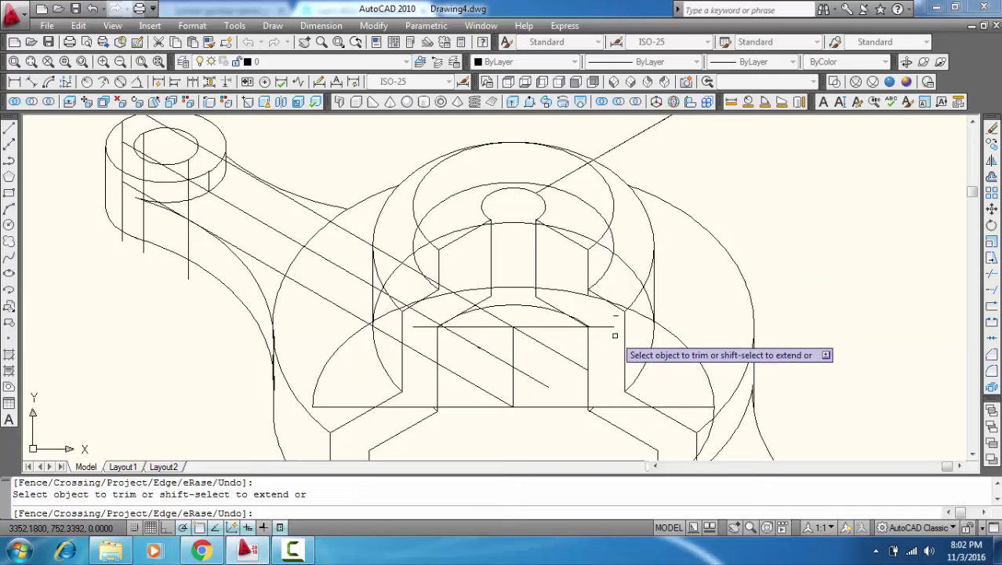
{"action": "mouse_move", "coordinate": [615, 330]}
{"action": "middle_mouse_down"}
{"action": "mouse_move", "coordinate": [559, 247]}
{"action": "mouse_move", "coordinate": [553, 255]}
{"action": "middle_mouse_up"}
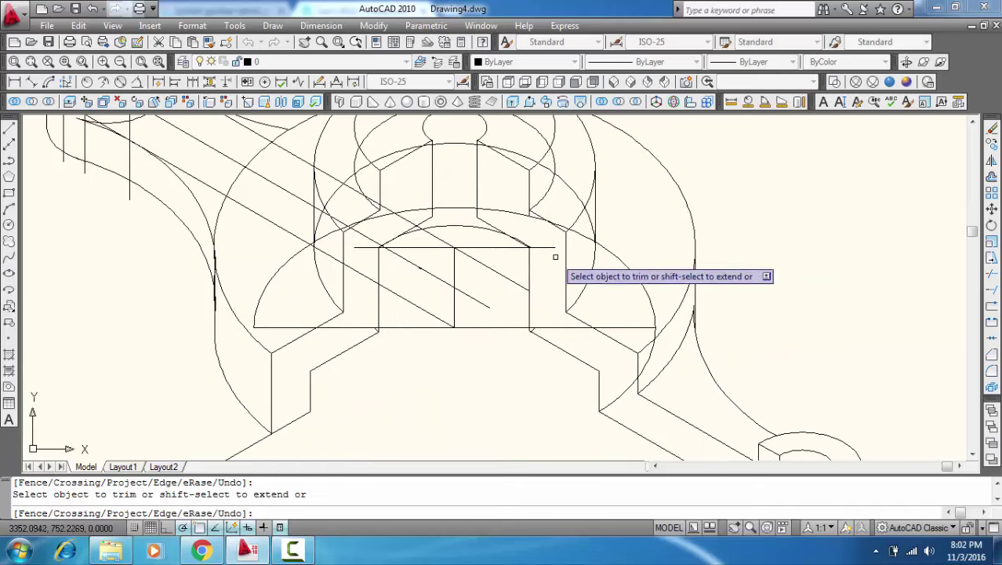
{"action": "scroll", "coordinate": [553, 306], "scroll_direction": "down", "scroll_amount": 2}
{"action": "middle_click_drag", "start_coordinate": [573, 333], "coordinate": [526, 363]}
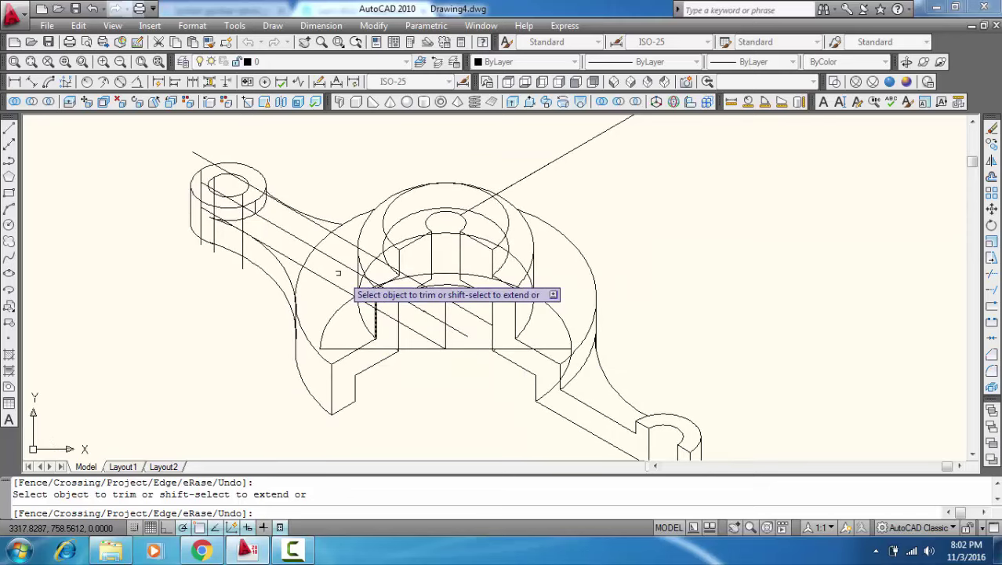
Step: Erase the arm line, three vertical lines on the left lug, and the diagonals across the left arm
{"action": "key", "text": "Escape"}
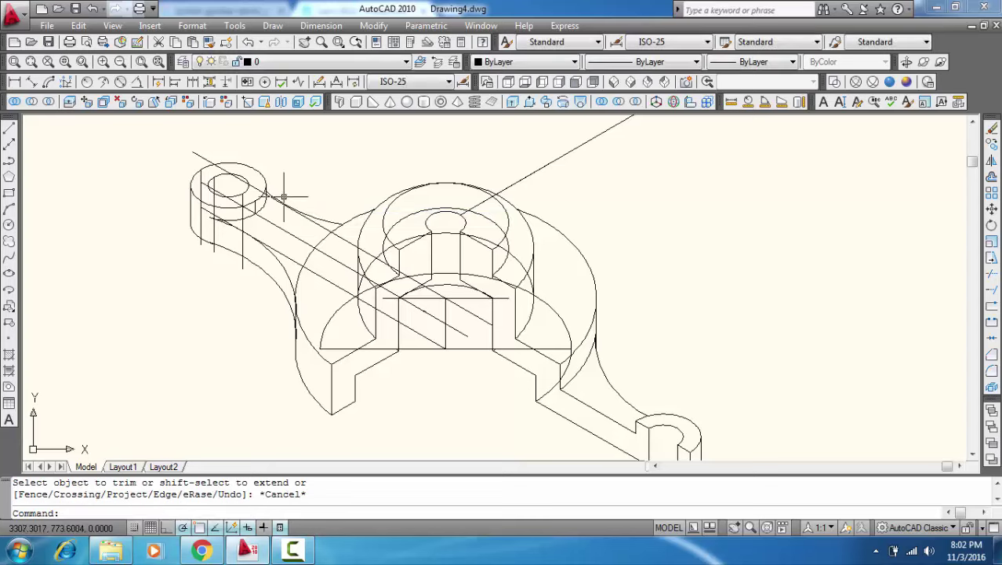
{"action": "left_click", "coordinate": [224, 164]}
{"action": "key", "text": "Escape"}
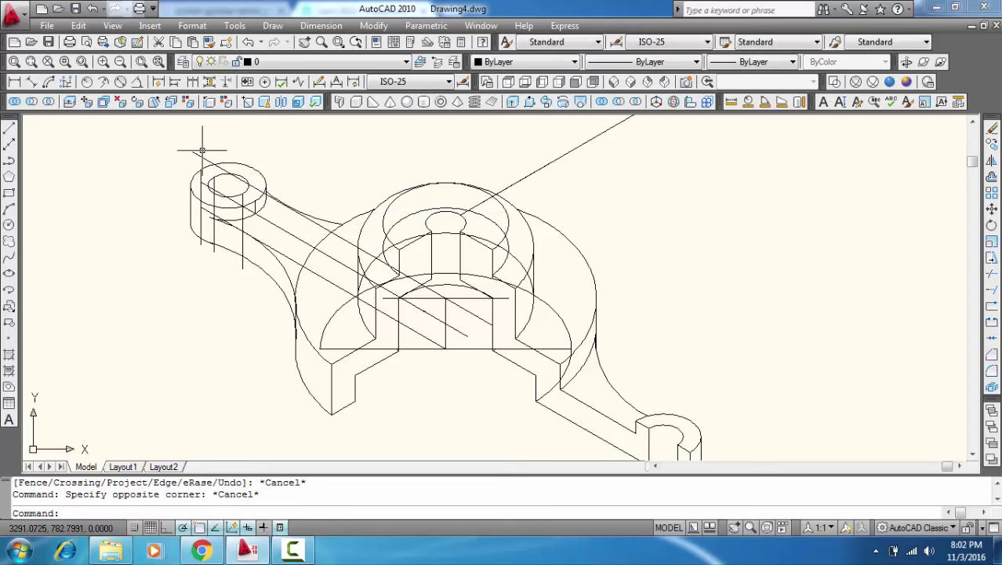
{"action": "left_click", "coordinate": [198, 155]}
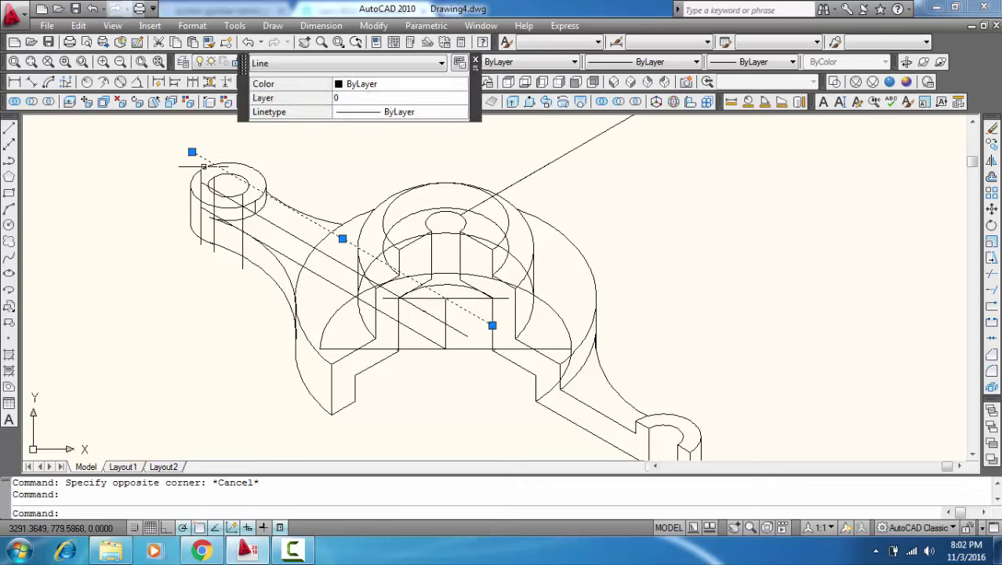
{"action": "left_click", "coordinate": [200, 222]}
{"action": "left_click", "coordinate": [213, 231]}
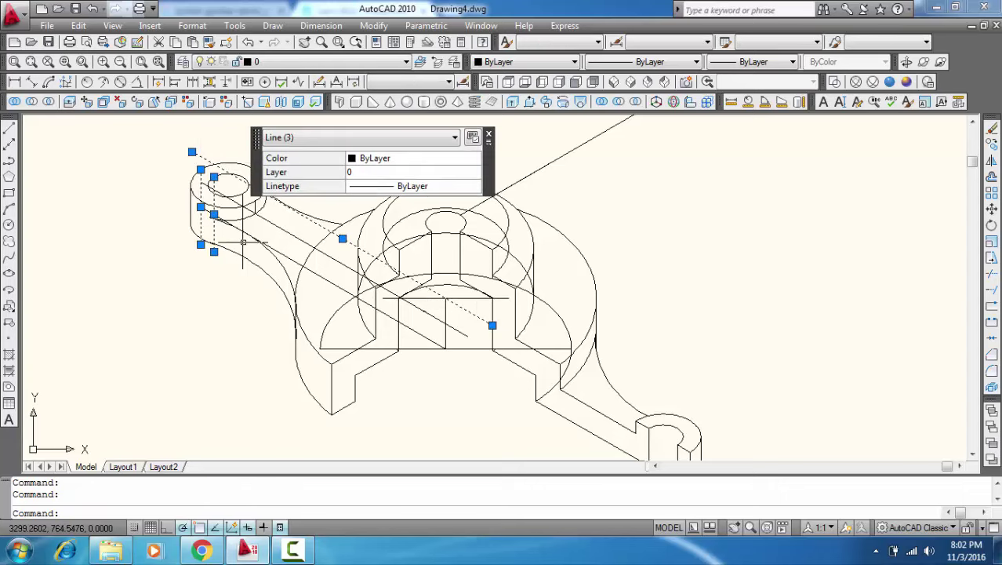
{"action": "left_click", "coordinate": [242, 236]}
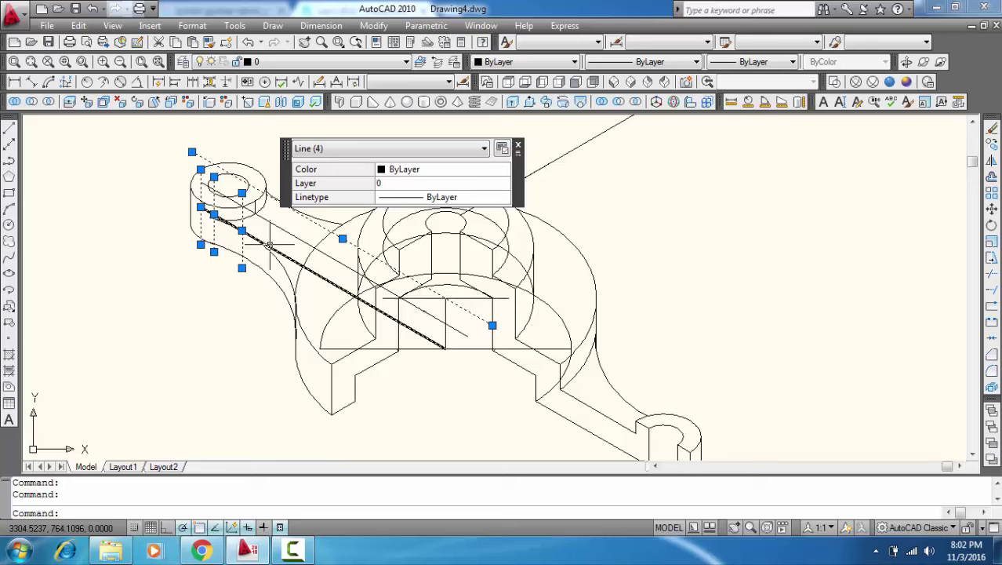
{"action": "left_click", "coordinate": [268, 245]}
{"action": "key", "text": "Delete"}
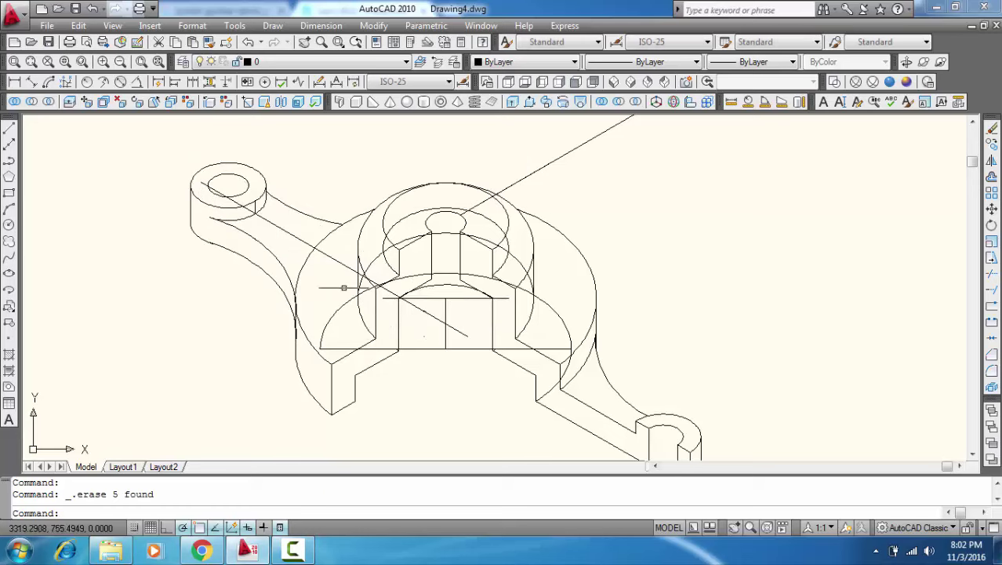
{"action": "left_click", "coordinate": [286, 229]}
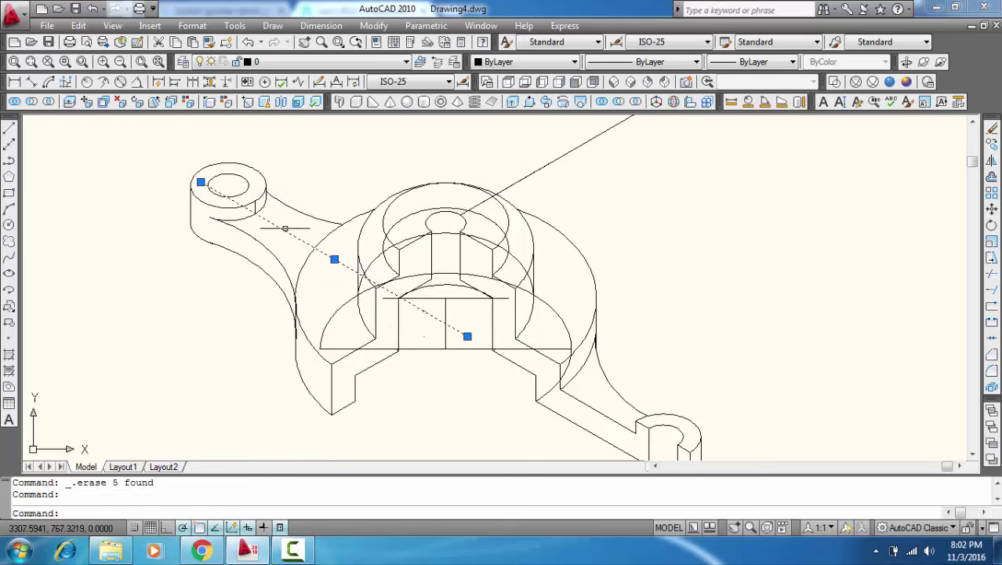
{"action": "key", "text": "Delete"}
Step: Erase the horizontal cut line and second construction line across the boss, plus the long diagonal above it
{"action": "mouse_move", "coordinate": [311, 305]}
{"action": "middle_mouse_down"}
{"action": "mouse_move", "coordinate": [192, 312]}
{"action": "mouse_move", "coordinate": [212, 319]}
{"action": "middle_mouse_up"}
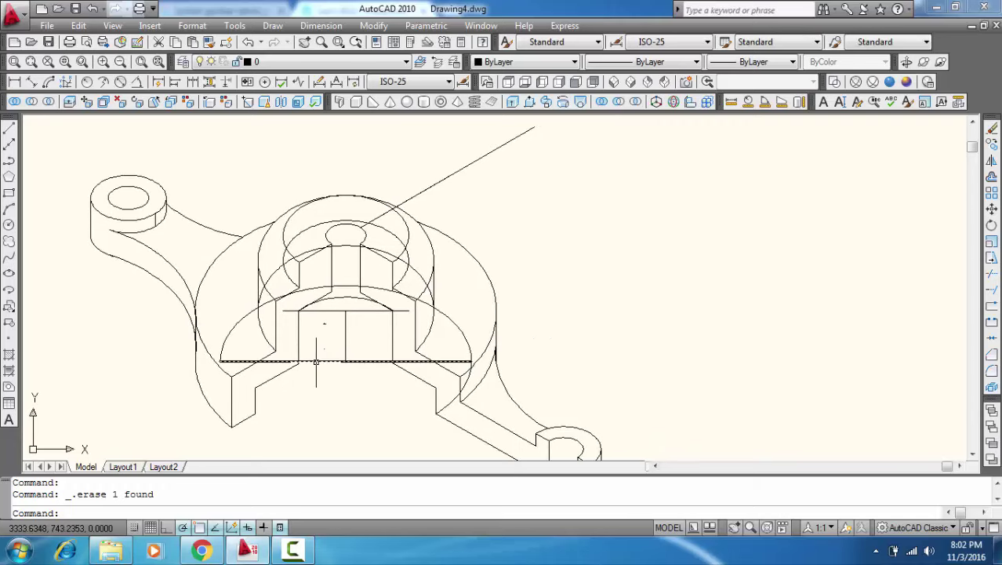
{"action": "middle_click_drag", "start_coordinate": [422, 407], "coordinate": [336, 394]}
{"action": "left_click", "coordinate": [276, 298]}
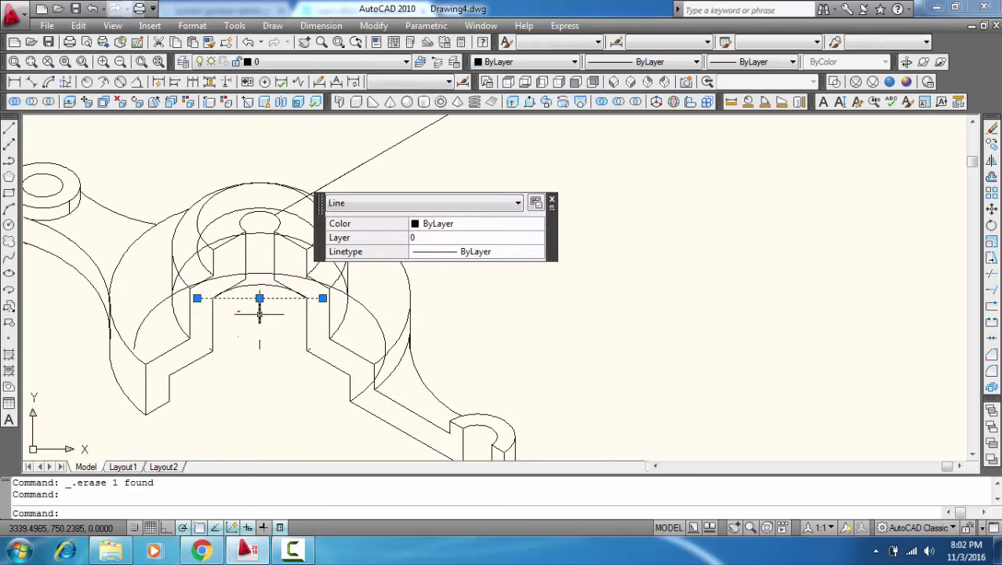
{"action": "left_click", "coordinate": [259, 313]}
{"action": "key", "text": "Delete"}
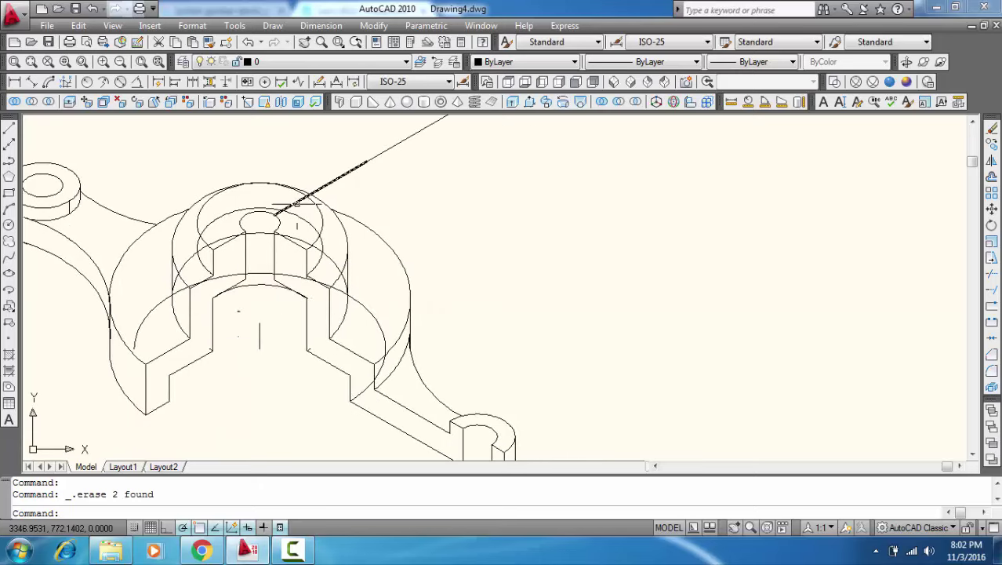
{"action": "left_click", "coordinate": [297, 205]}
{"action": "key", "text": "Delete"}
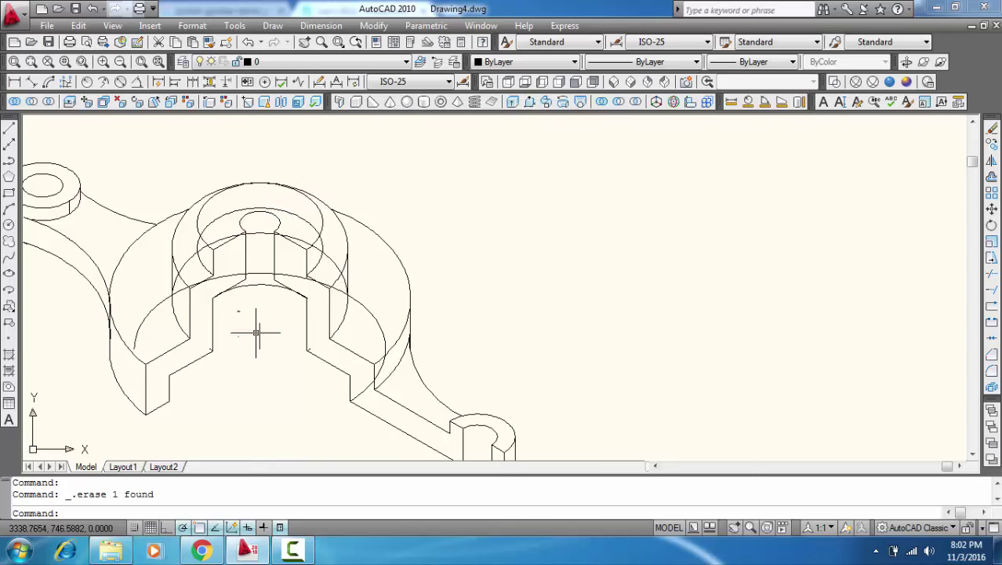
{"action": "type", "text": "tr"}
Step: Using all objects as cutting edges, trim the inner circle arcs in the notch and at the boss's lower right
{"action": "key", "text": "Return"}
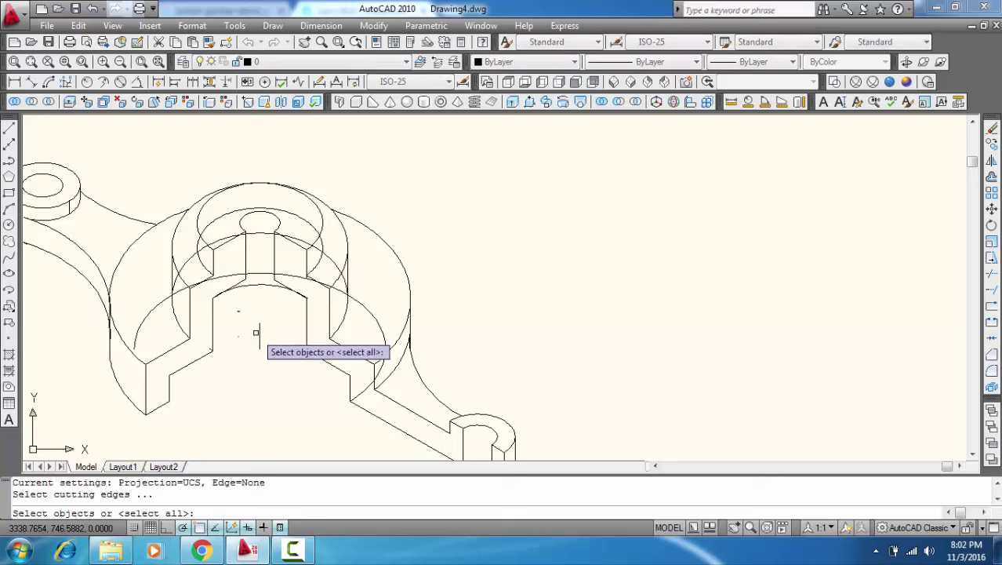
{"action": "key", "text": "Return"}
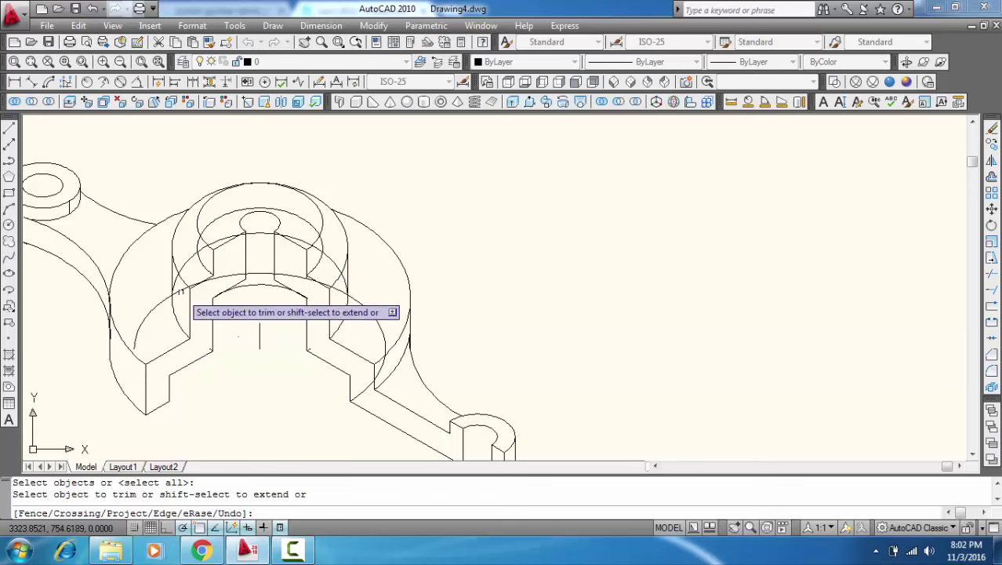
{"action": "left_click", "coordinate": [177, 280]}
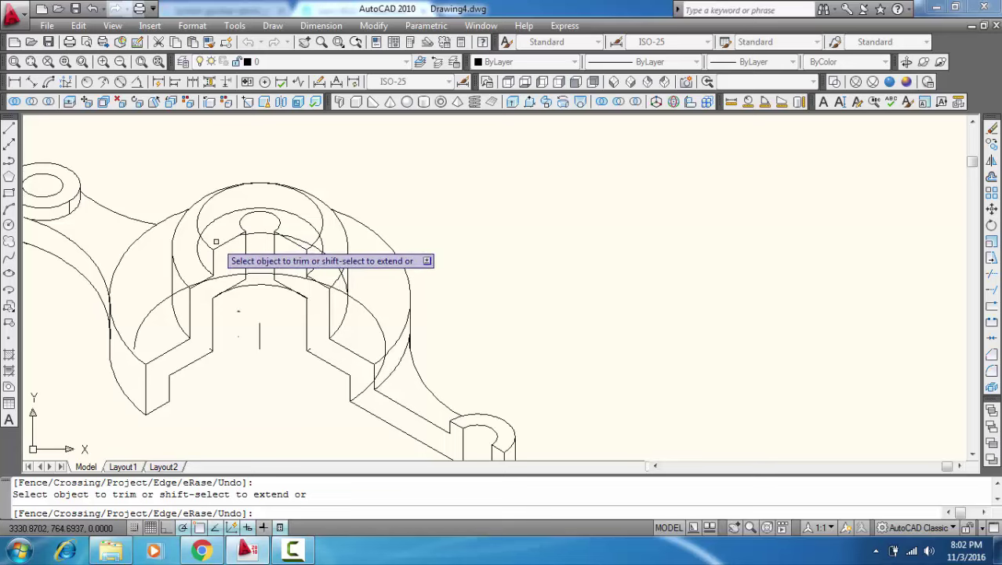
{"action": "scroll", "coordinate": [239, 226], "scroll_direction": "up", "scroll_amount": 4}
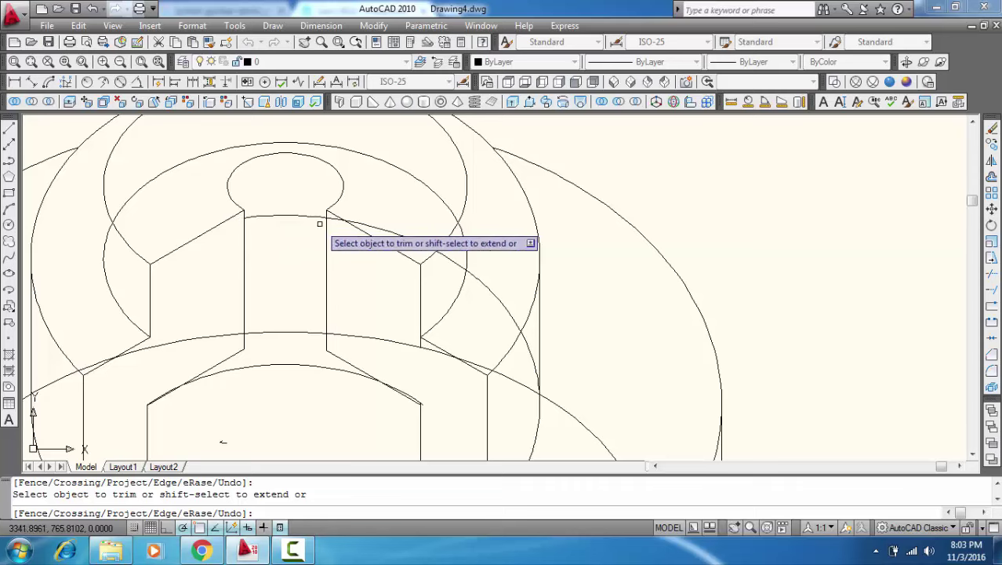
{"action": "scroll", "coordinate": [429, 283], "scroll_direction": "down", "scroll_amount": 5}
{"action": "scroll", "coordinate": [429, 283], "scroll_direction": "up", "scroll_amount": 2}
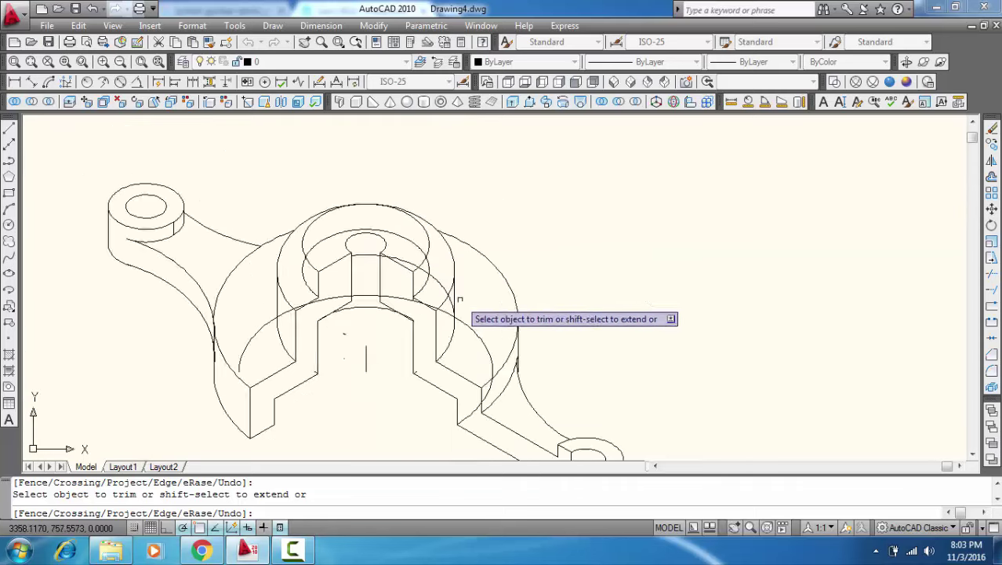
{"action": "scroll", "coordinate": [436, 290], "scroll_direction": "up", "scroll_amount": 2}
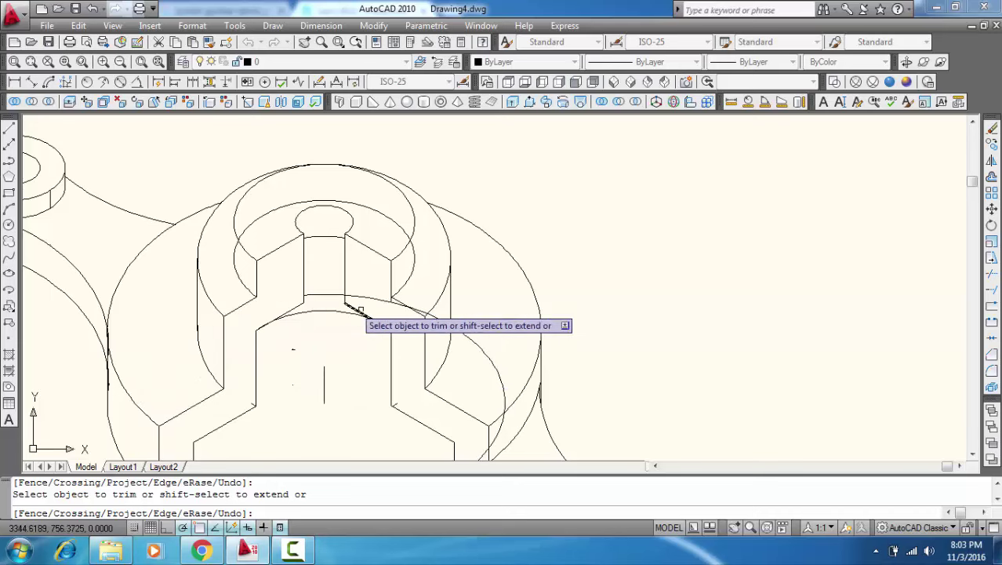
{"action": "scroll", "coordinate": [482, 423], "scroll_direction": "down", "scroll_amount": 2}
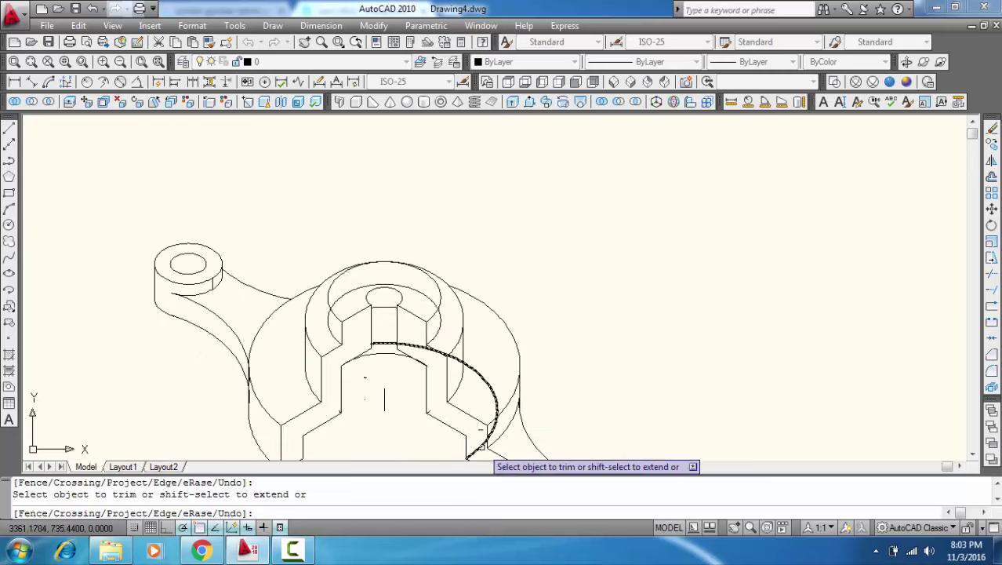
{"action": "left_click", "coordinate": [487, 422]}
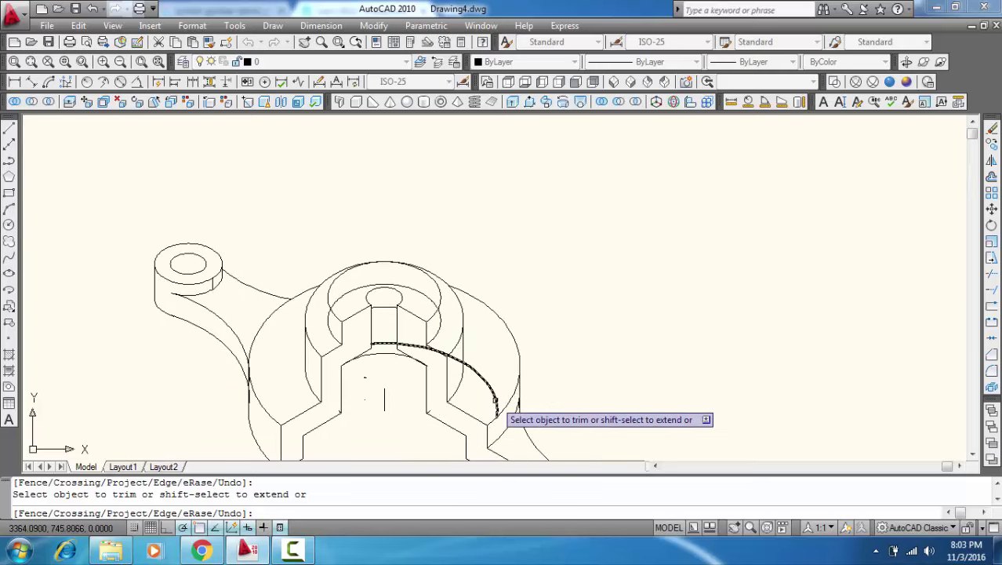
{"action": "scroll", "coordinate": [453, 357], "scroll_direction": "up", "scroll_amount": 3}
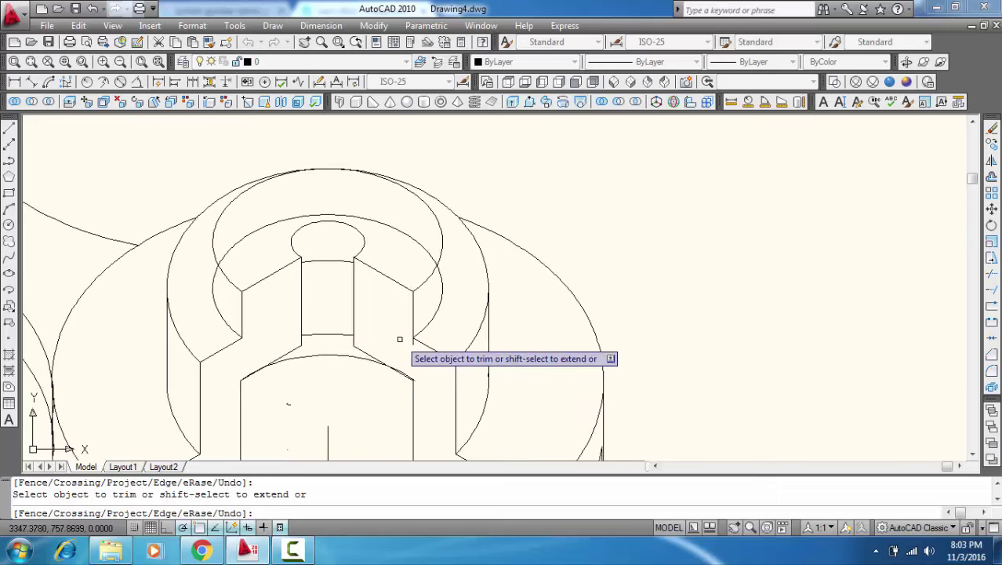
{"action": "scroll", "coordinate": [400, 339], "scroll_direction": "down", "scroll_amount": 2}
{"action": "middle_click_drag", "start_coordinate": [415, 392], "coordinate": [381, 324]}
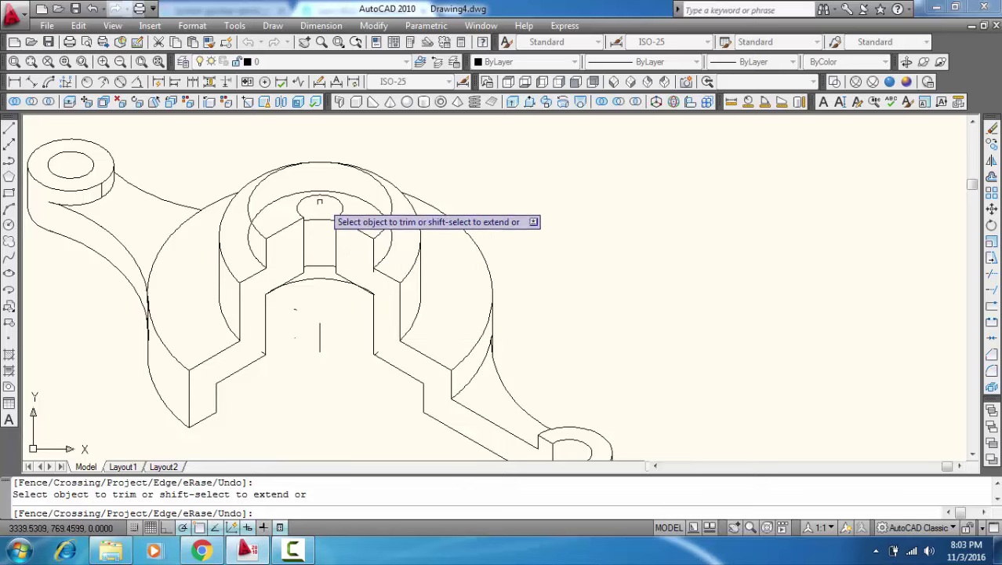
{"action": "scroll", "coordinate": [298, 202], "scroll_direction": "up", "scroll_amount": 2}
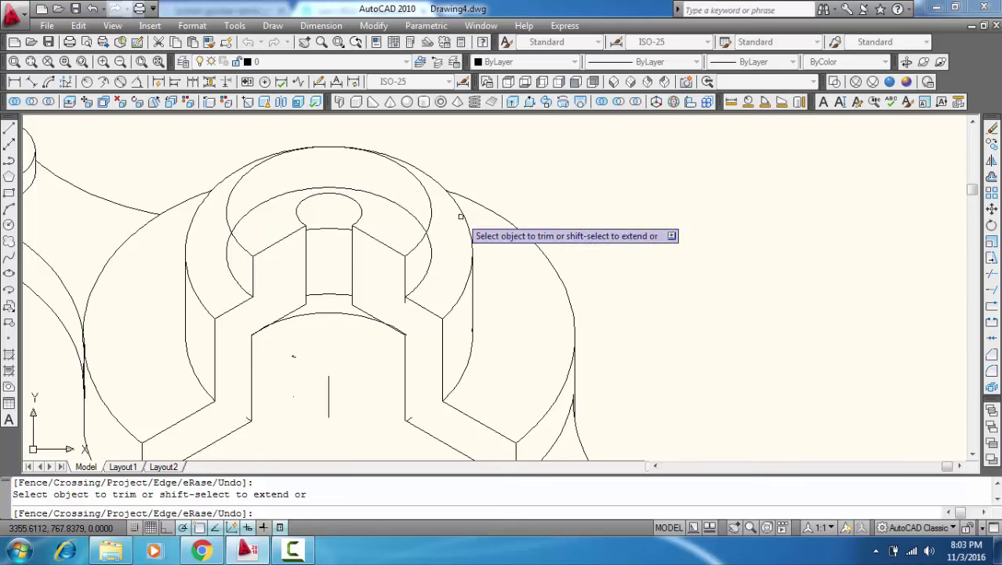
Step: Draw two vertical edge lines from the boss's left and right ellipse down to the corners below
{"action": "key", "text": "Escape"}
{"action": "key", "text": "Return"}
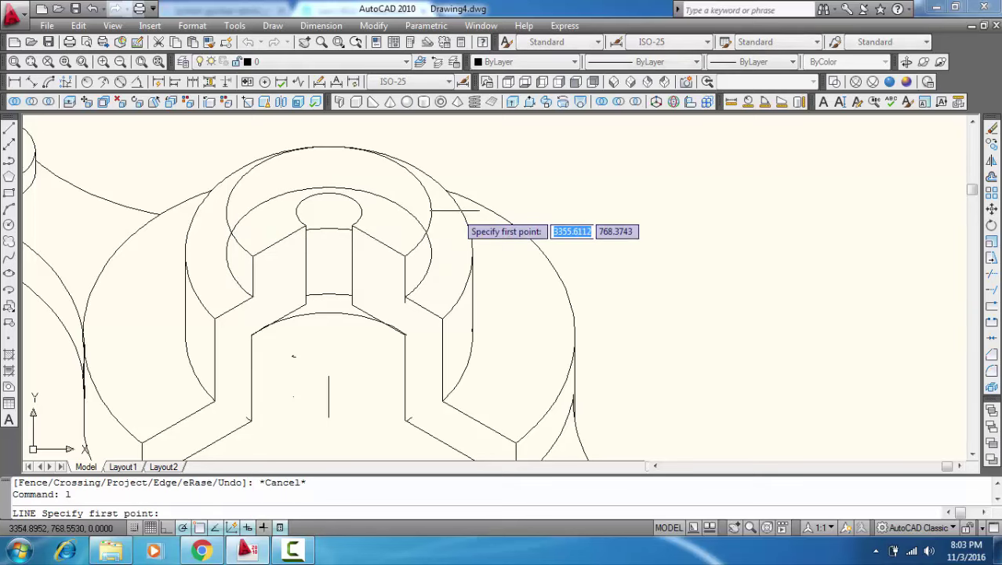
{"action": "left_click", "coordinate": [427, 212]}
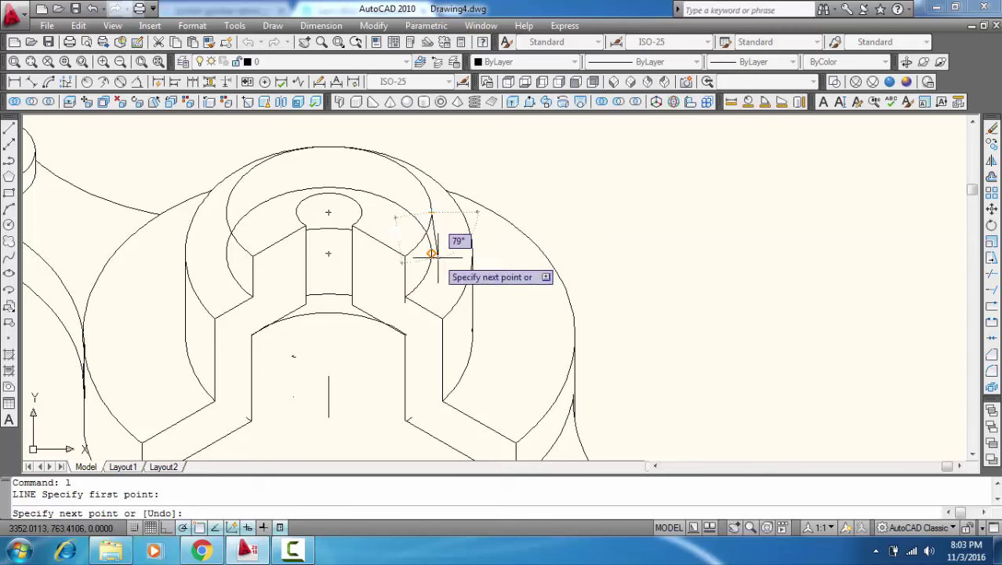
{"action": "left_click", "coordinate": [430, 253]}
{"action": "key", "text": "Return"}
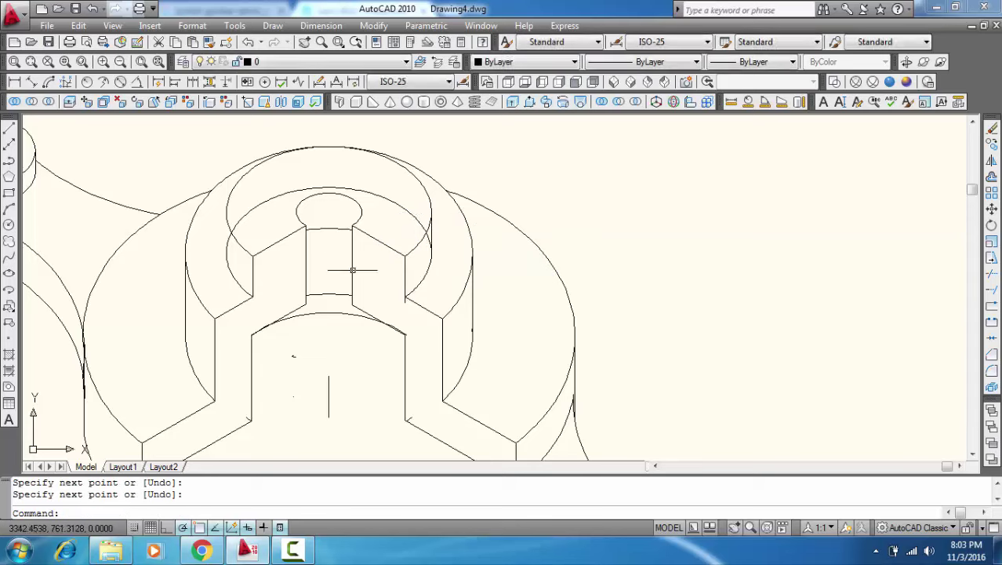
{"action": "key", "text": "Return"}
{"action": "left_click", "coordinate": [226, 211]}
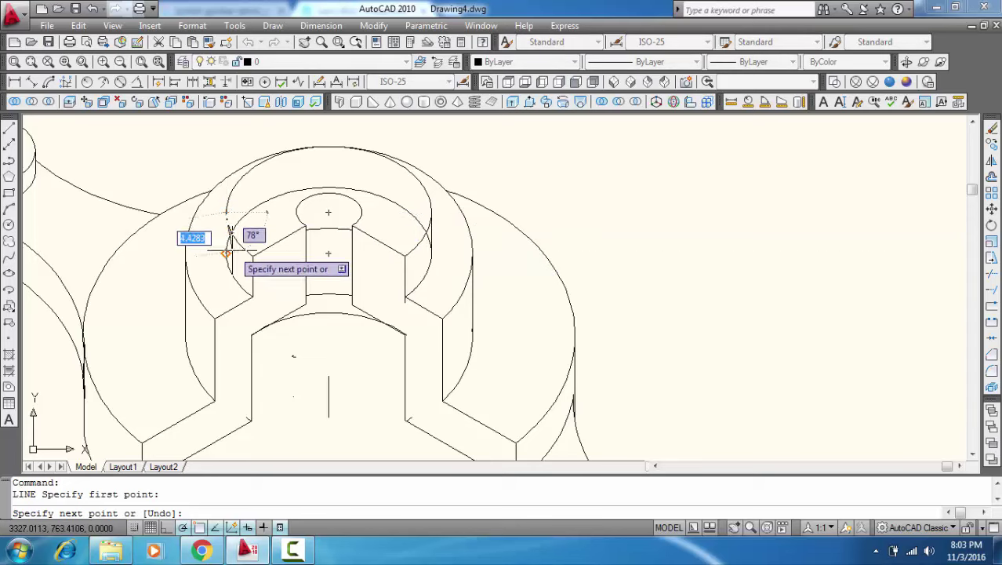
{"action": "left_click", "coordinate": [253, 259]}
{"action": "key", "text": "Return"}
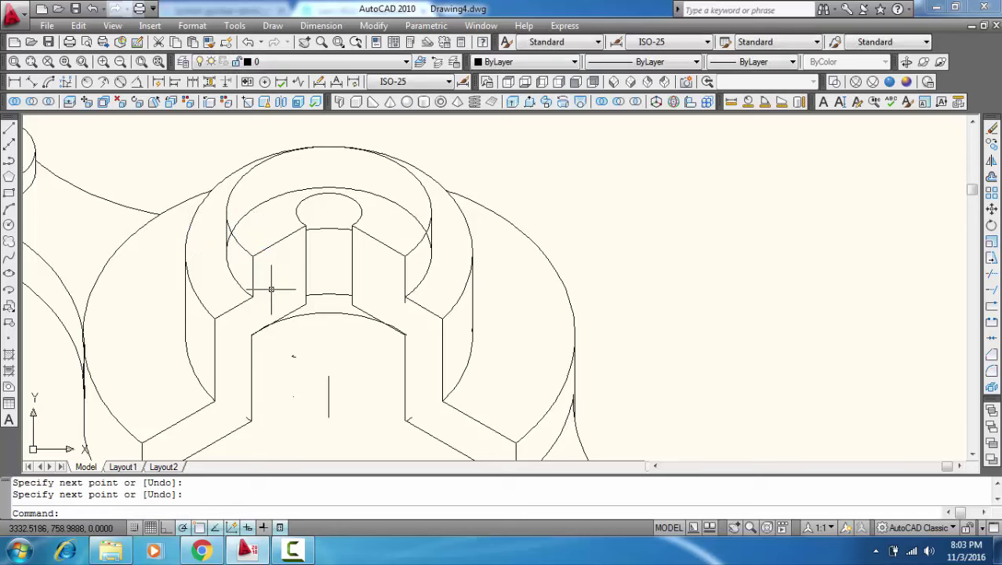
{"action": "type", "text": "tr"}
Step: Trim the inner ellipse's top arc and the short leftover arc on the right between the new edges
{"action": "key", "text": "Return"}
{"action": "key", "text": "Return"}
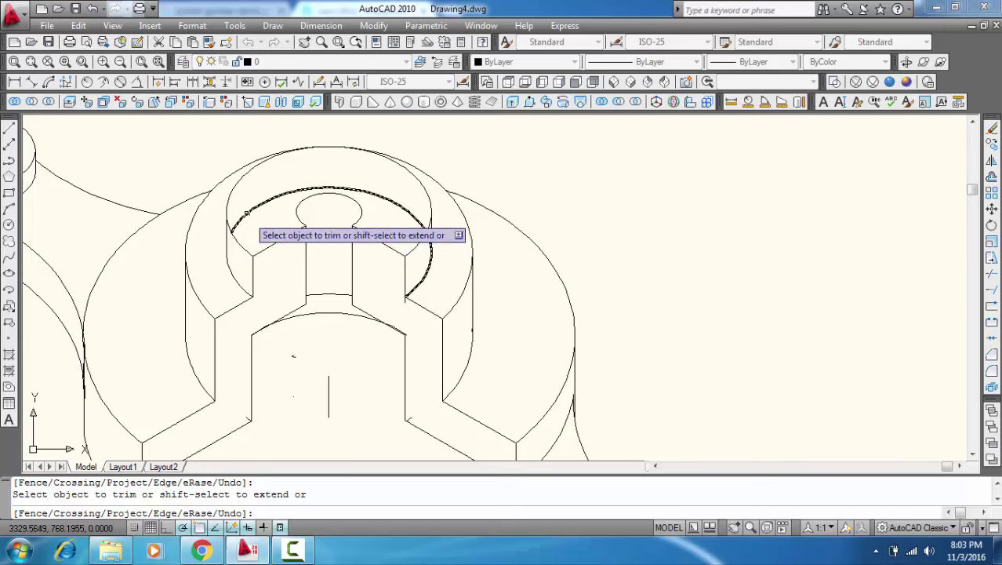
{"action": "left_click", "coordinate": [247, 212]}
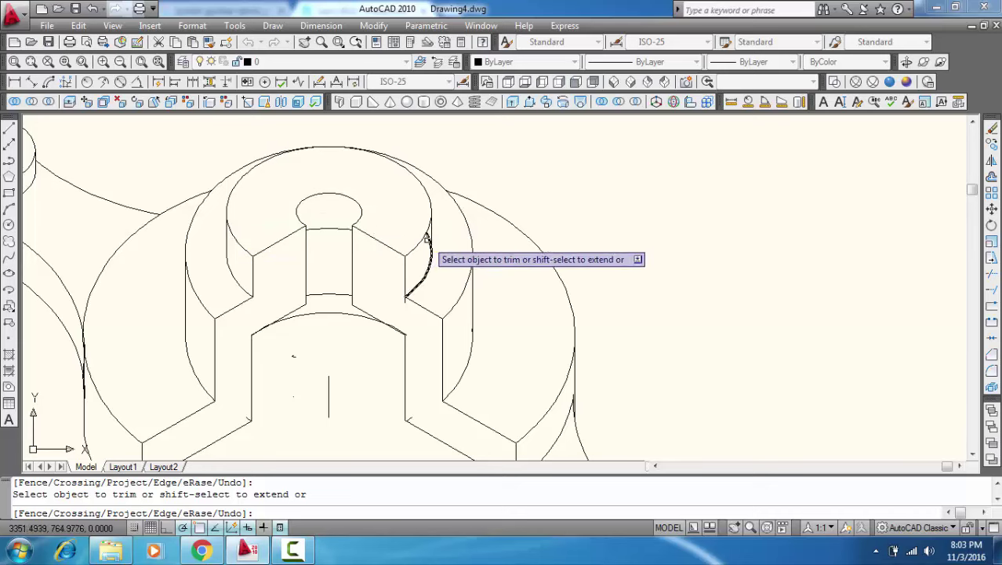
{"action": "left_click", "coordinate": [415, 280]}
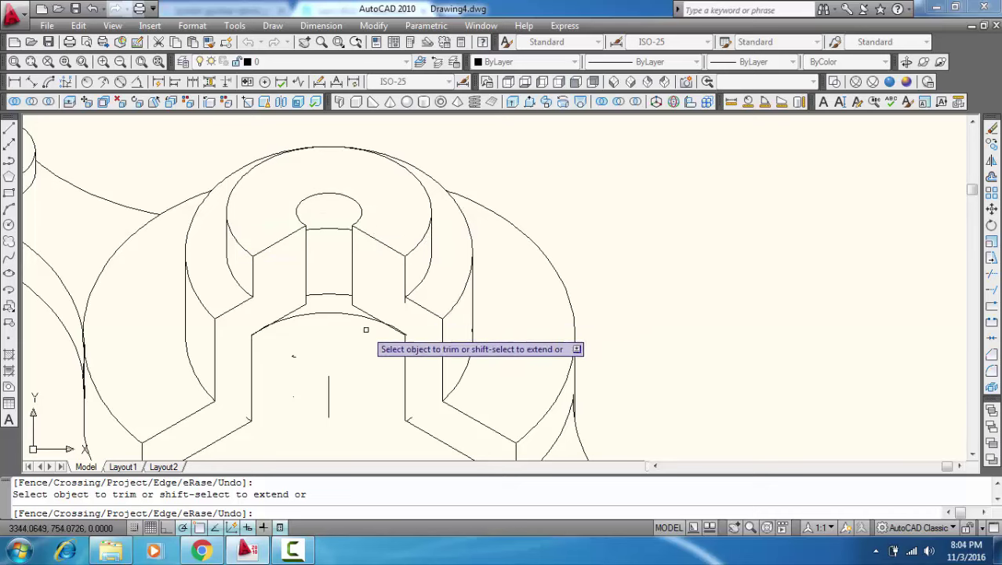
{"action": "scroll", "coordinate": [365, 329], "scroll_direction": "down", "scroll_amount": 3}
{"action": "key", "text": "Escape"}
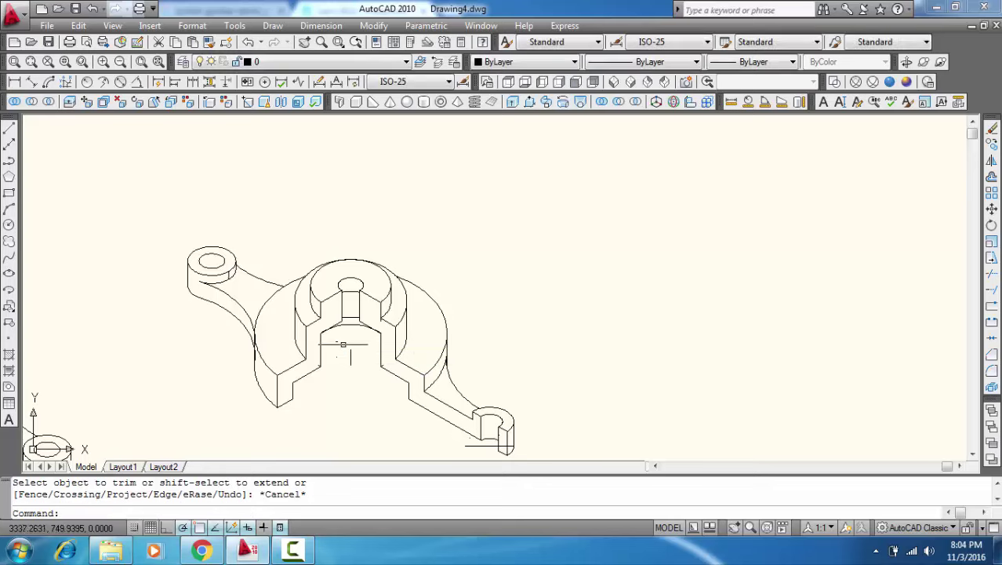
Step: Delete the short vertical line in the notch, the stray line by the lug, and the one near the small boss
{"action": "left_click", "coordinate": [341, 338]}
{"action": "left_click", "coordinate": [363, 379]}
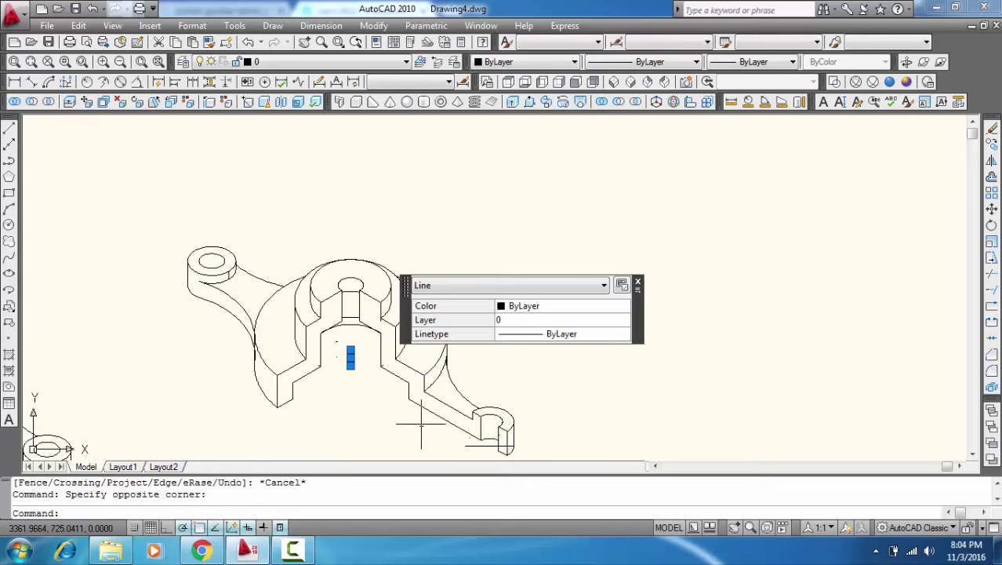
{"action": "left_click", "coordinate": [484, 445]}
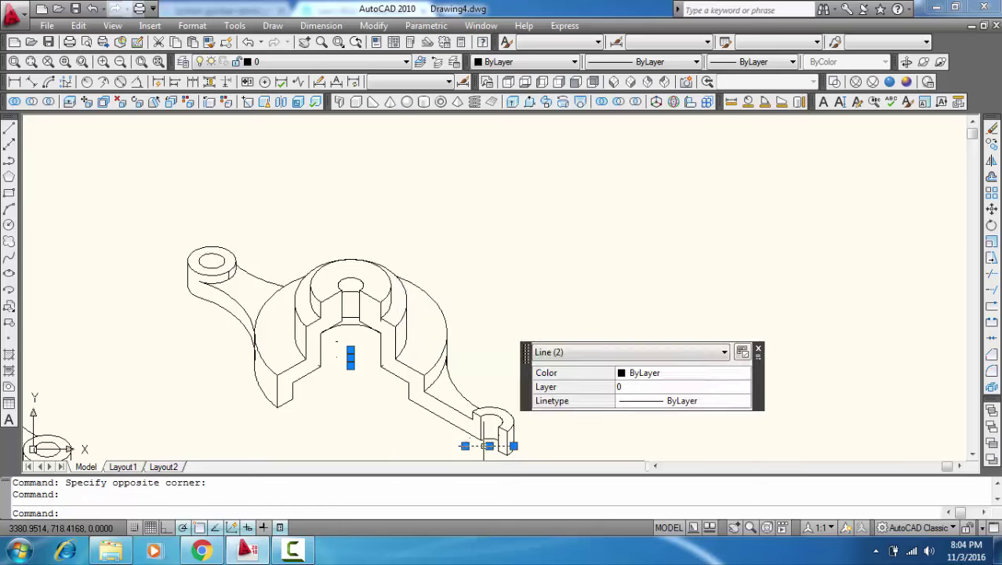
{"action": "key", "text": "Delete"}
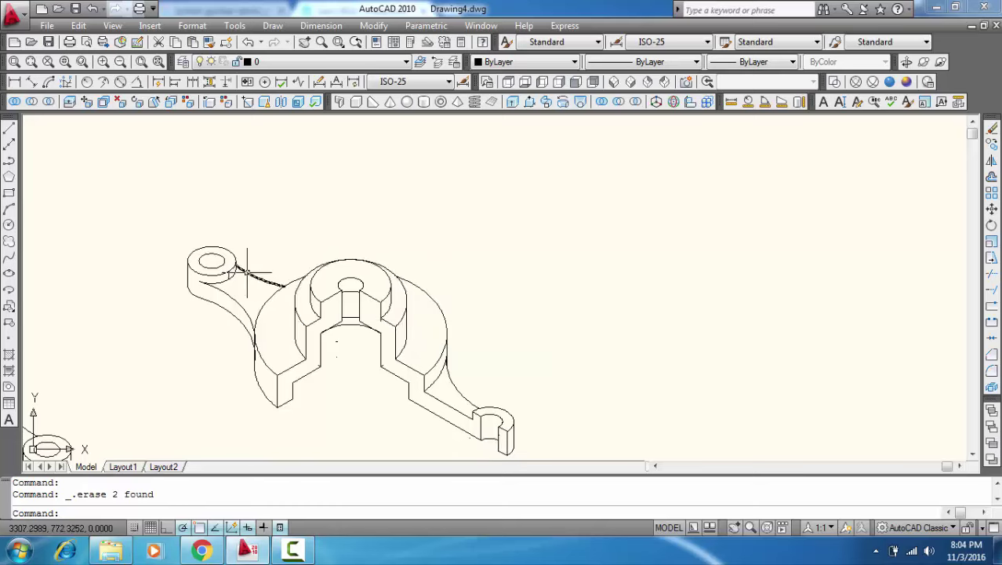
{"action": "scroll", "coordinate": [286, 314], "scroll_direction": "up", "scroll_amount": 2}
{"action": "scroll", "coordinate": [220, 270], "scroll_direction": "up", "scroll_amount": 2}
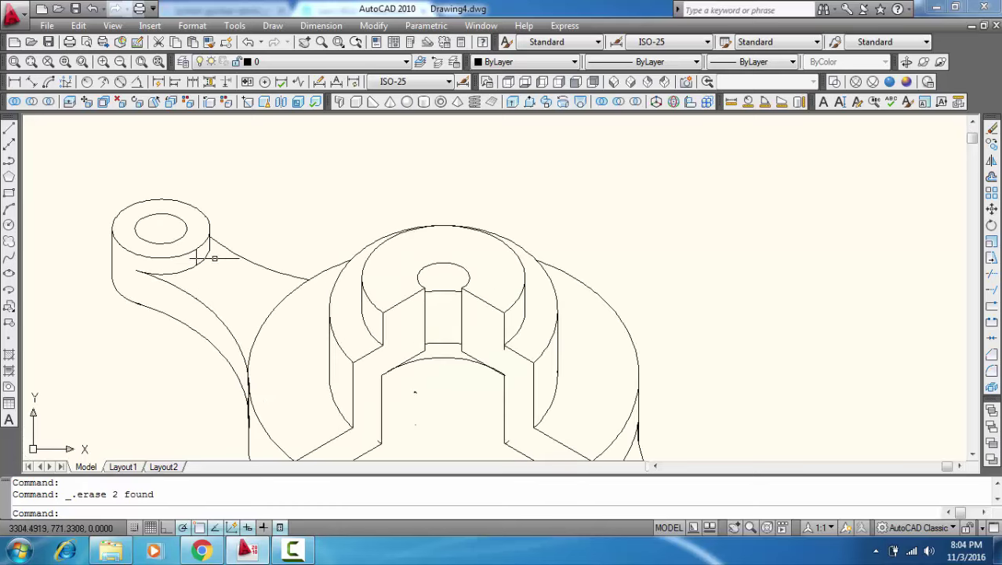
{"action": "left_click", "coordinate": [196, 254]}
{"action": "key", "text": "Delete"}
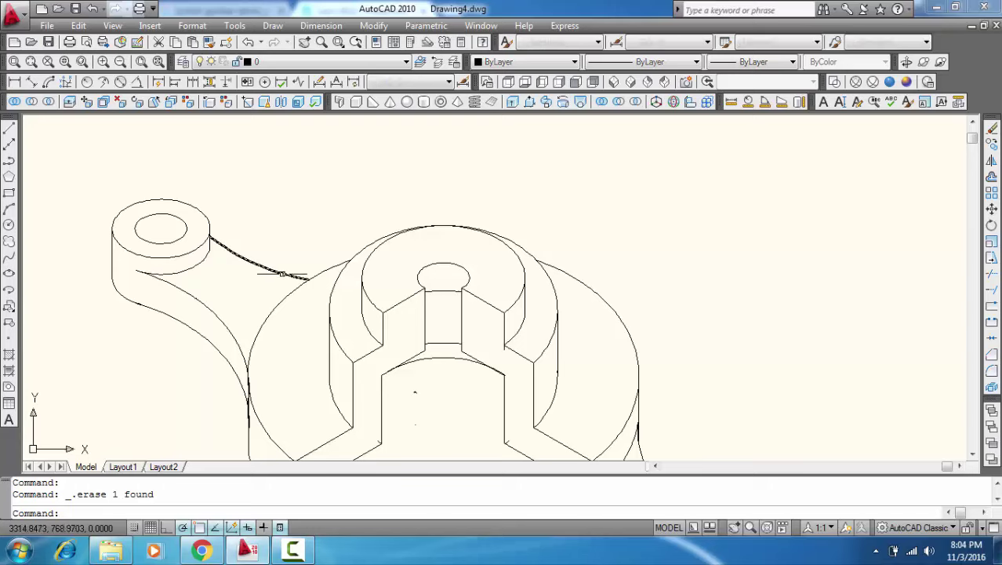
Step: Delete the leftover ellipse and ellipse arcs inside the sectioned central bore
{"action": "middle_click_drag", "start_coordinate": [441, 330], "coordinate": [347, 273]}
{"action": "scroll", "coordinate": [348, 273], "scroll_direction": "down", "scroll_amount": 2}
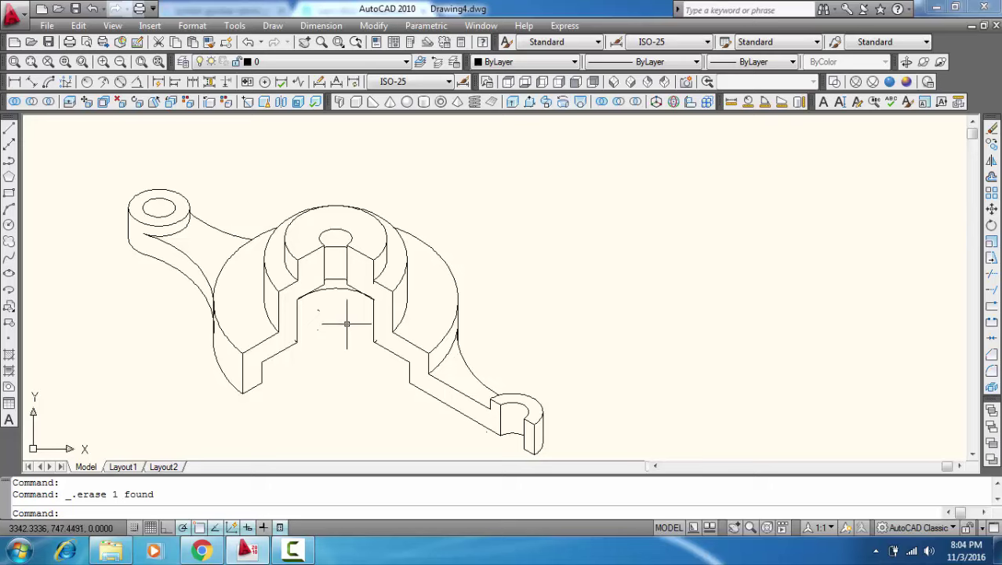
{"action": "scroll", "coordinate": [341, 349], "scroll_direction": "up", "scroll_amount": 4}
{"action": "scroll", "coordinate": [329, 343], "scroll_direction": "up", "scroll_amount": 1}
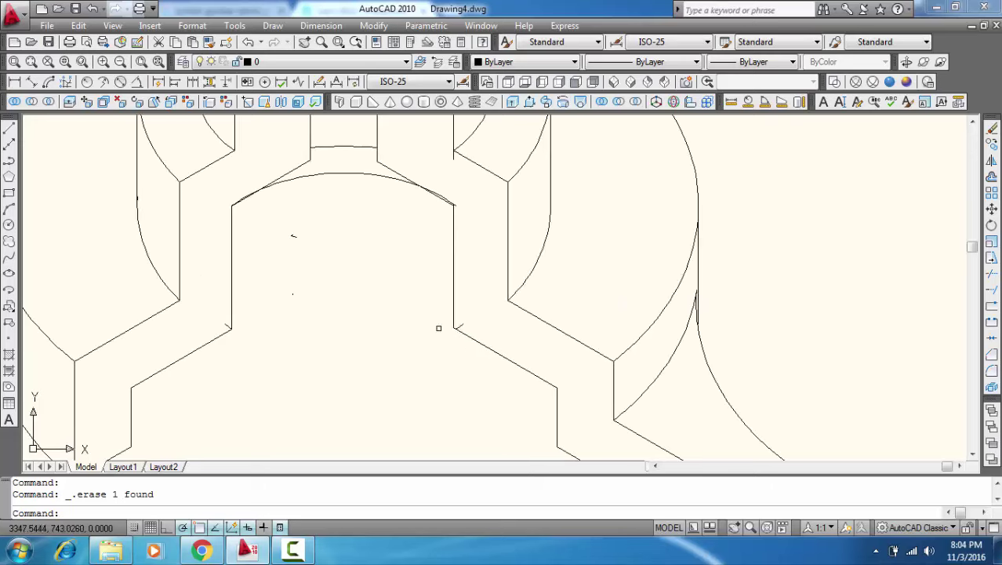
{"action": "left_click", "coordinate": [460, 327]}
{"action": "key", "text": "Delete"}
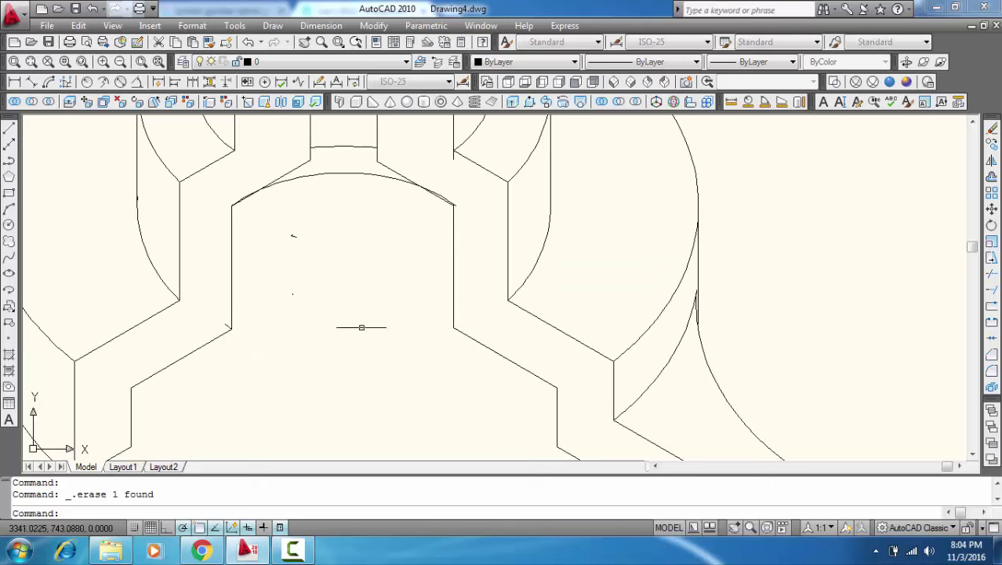
{"action": "left_click", "coordinate": [227, 326]}
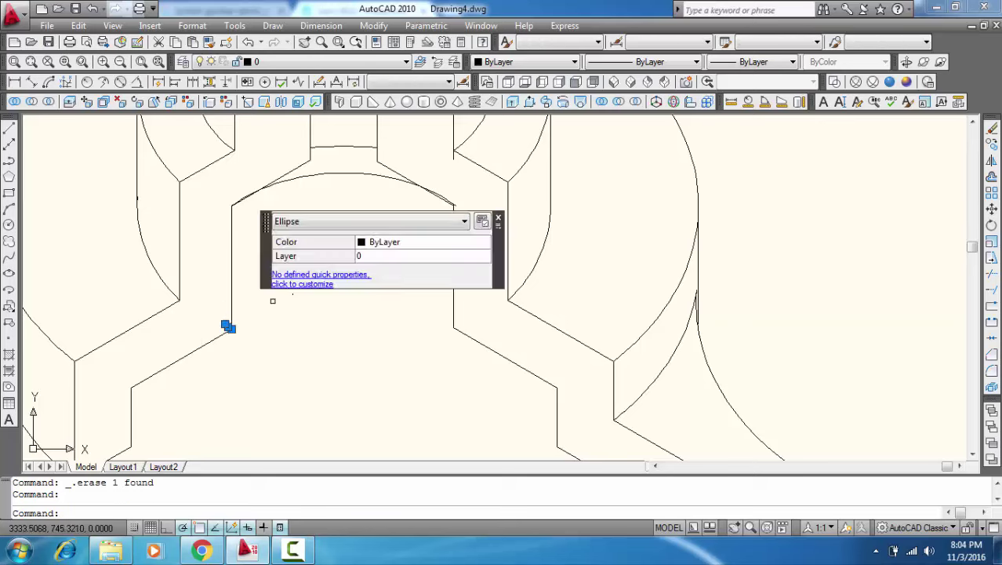
{"action": "key", "text": "Delete"}
{"action": "left_click", "coordinate": [276, 221]}
{"action": "left_click", "coordinate": [319, 253]}
{"action": "key", "text": "Delete"}
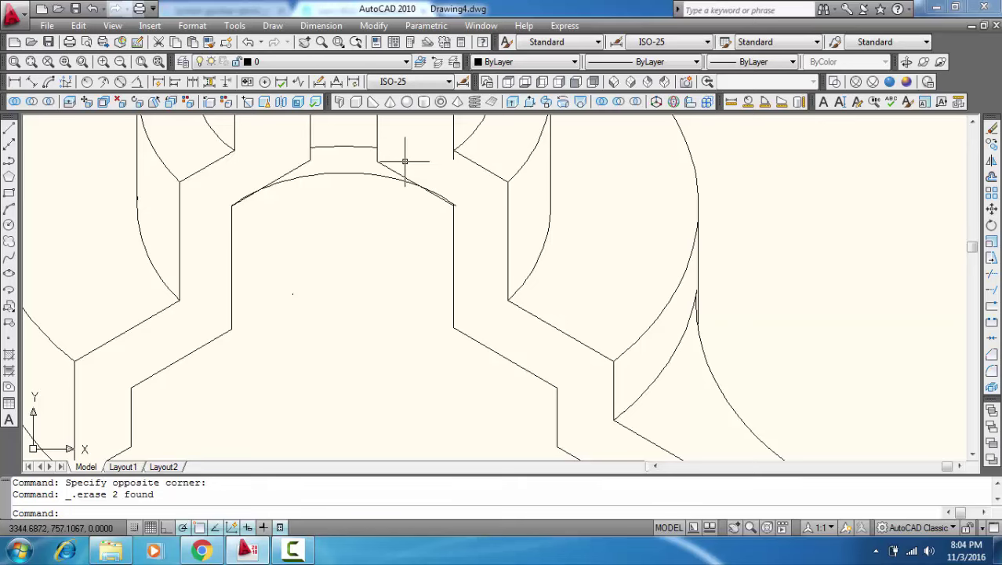
{"action": "type", "text": "tr"}
Step: Run Trim with all objects as cutting edges, then cancel it and nudge the view right
{"action": "key", "text": "Return"}
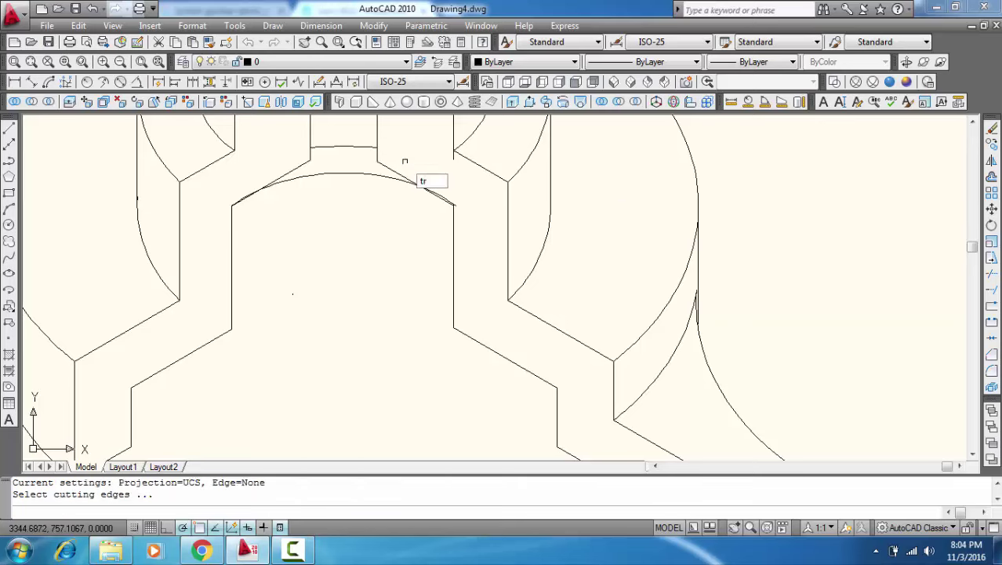
{"action": "key", "text": "Return"}
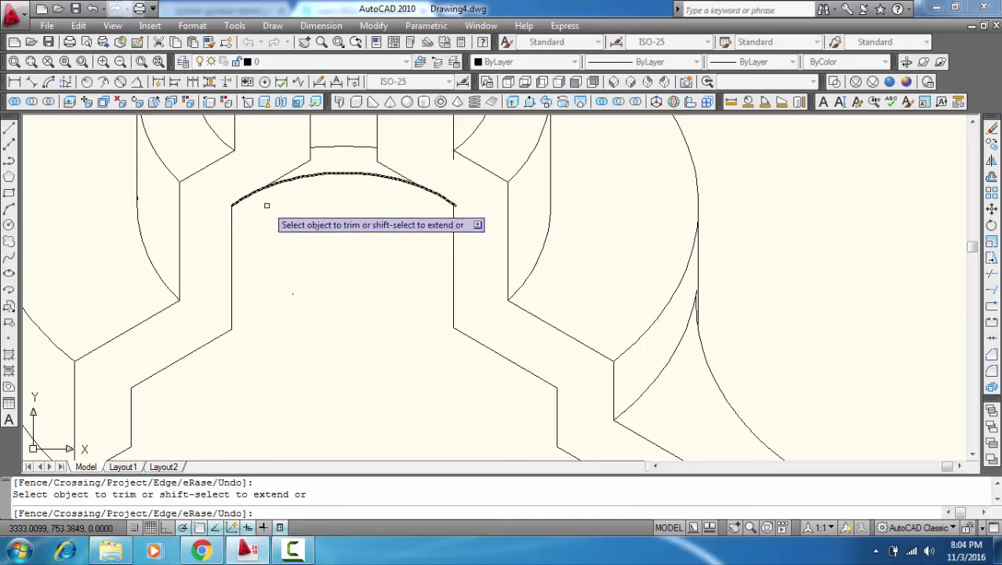
{"action": "scroll", "coordinate": [313, 214], "scroll_direction": "down", "scroll_amount": 4}
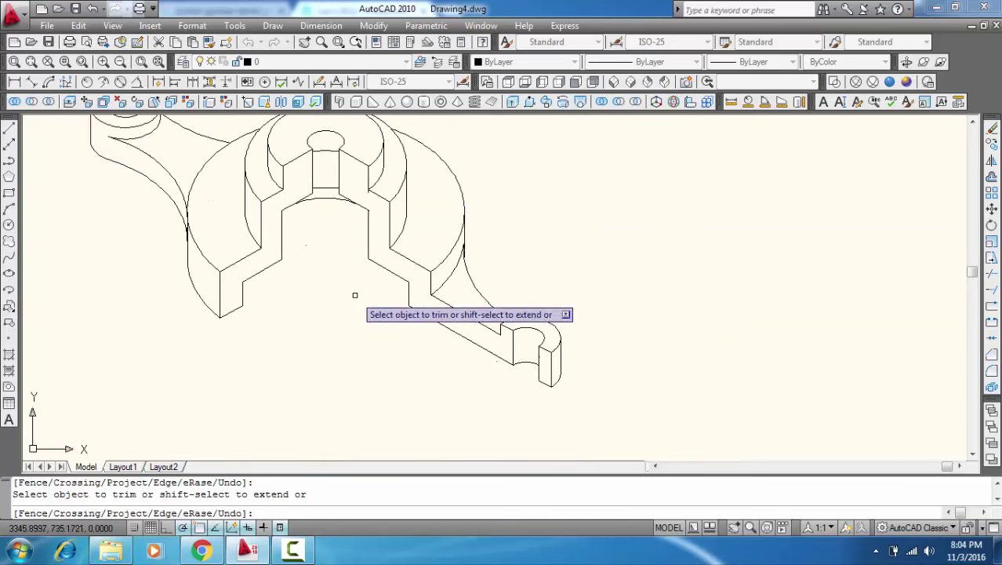
{"action": "key", "text": "Escape"}
{"action": "middle_click_drag", "start_coordinate": [313, 324], "coordinate": [333, 317]}
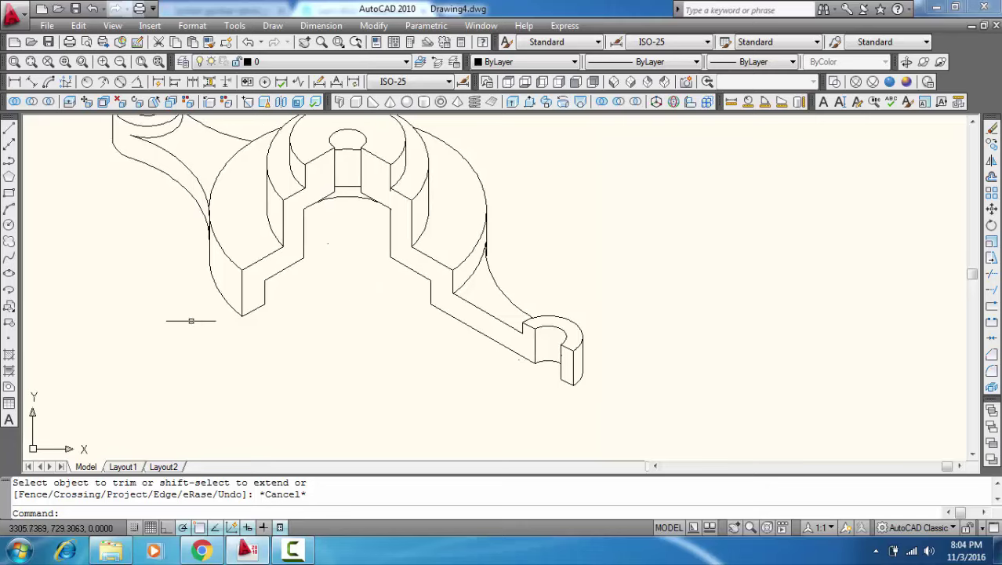
Step: Zoom to extents and erase the horizontal construction line in the left view
{"action": "left_click", "coordinate": [156, 64]}
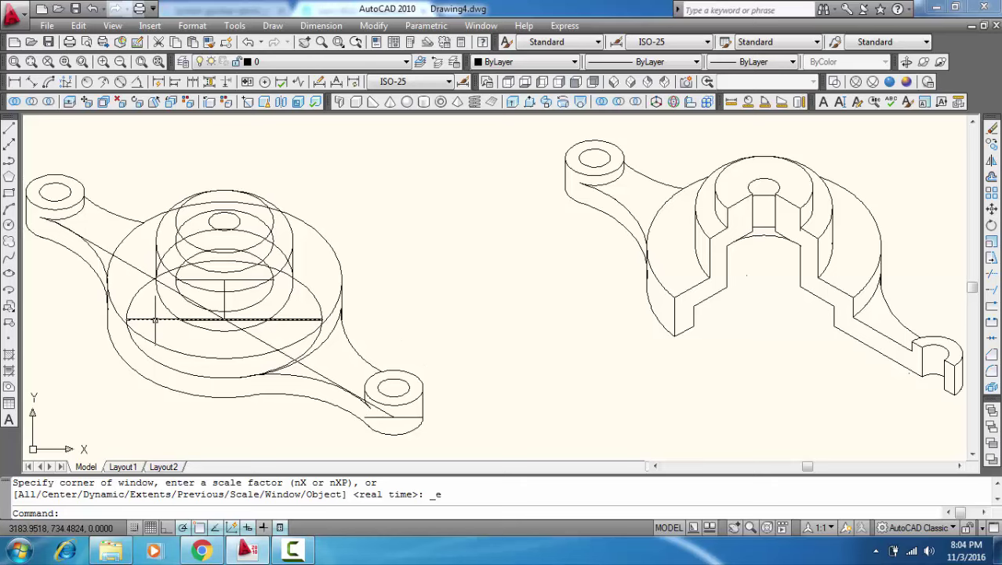
{"action": "left_click", "coordinate": [155, 320]}
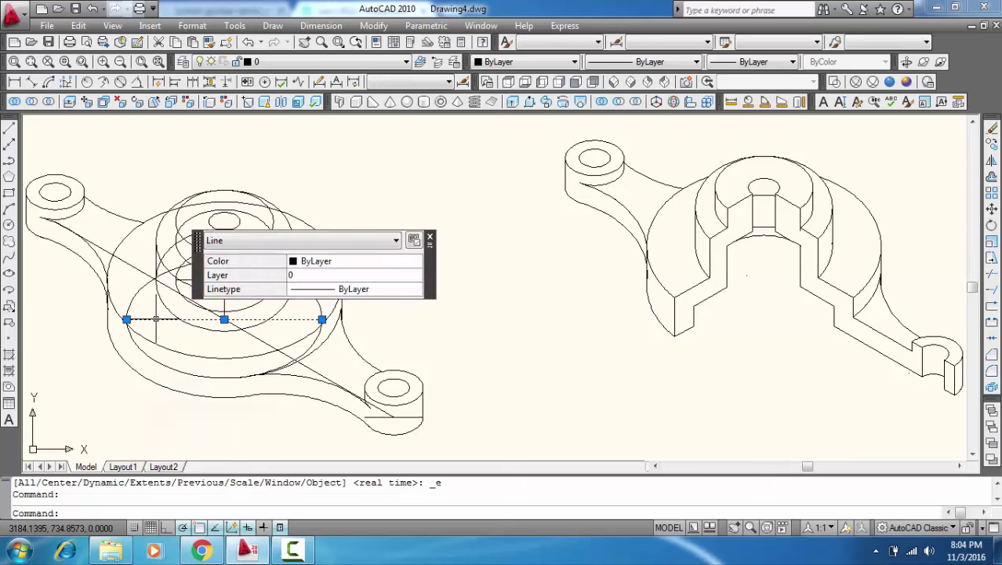
{"action": "key", "text": "Delete"}
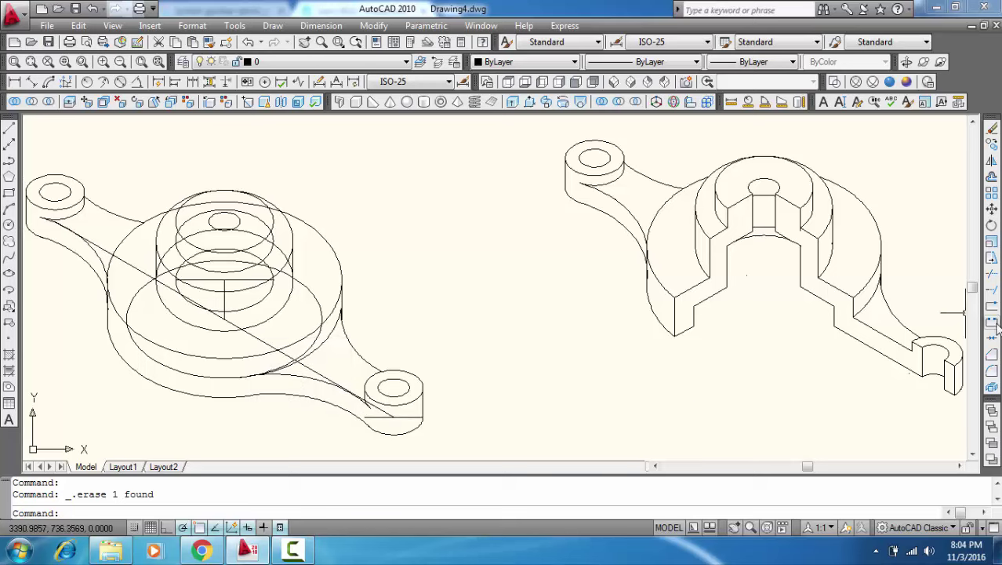
Step: Extend the diagonal line to the small lug's lower arc
{"action": "left_click", "coordinate": [992, 289]}
{"action": "left_click", "coordinate": [409, 425]}
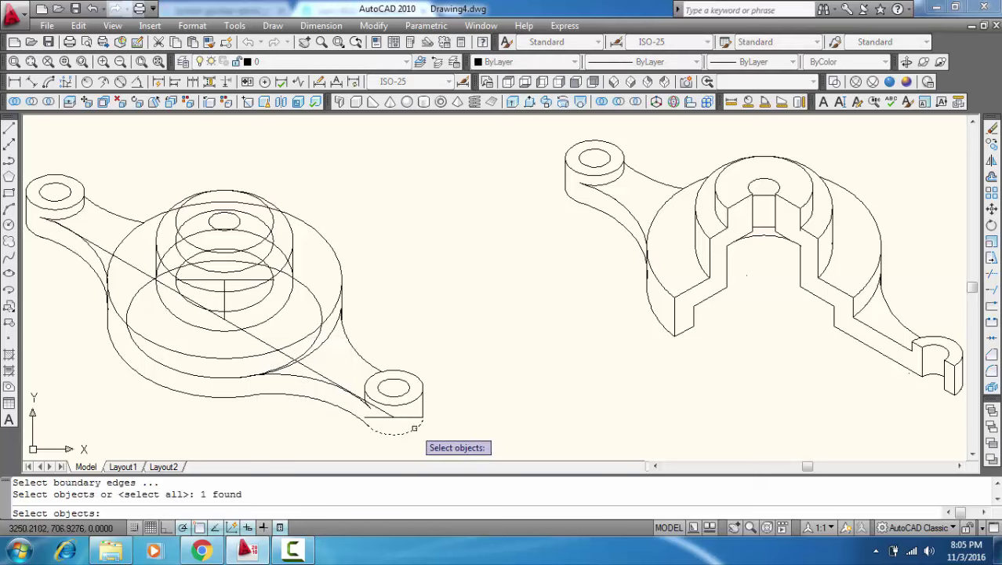
{"action": "key", "text": "Return"}
{"action": "left_click", "coordinate": [389, 407]}
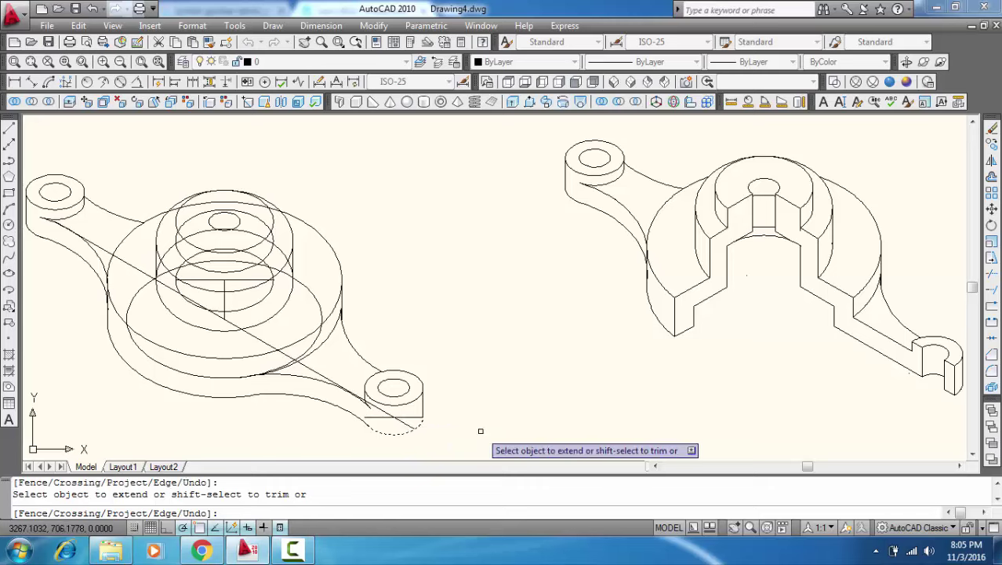
{"action": "key", "text": "Escape"}
{"action": "type", "text": "l"}
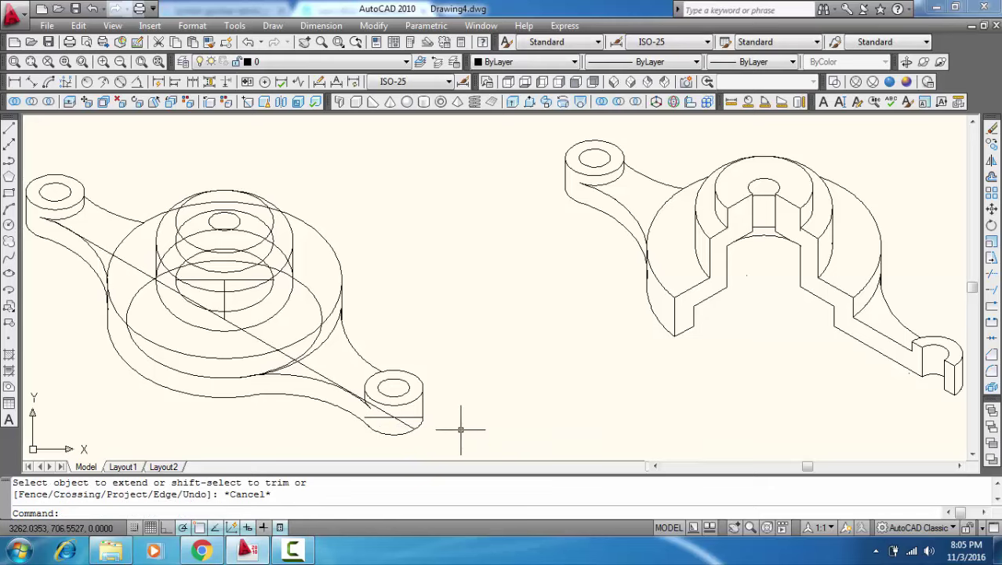
Step: Draw a vertical line from the lug's lower edge up past the lug
{"action": "left_click", "coordinate": [417, 428]}
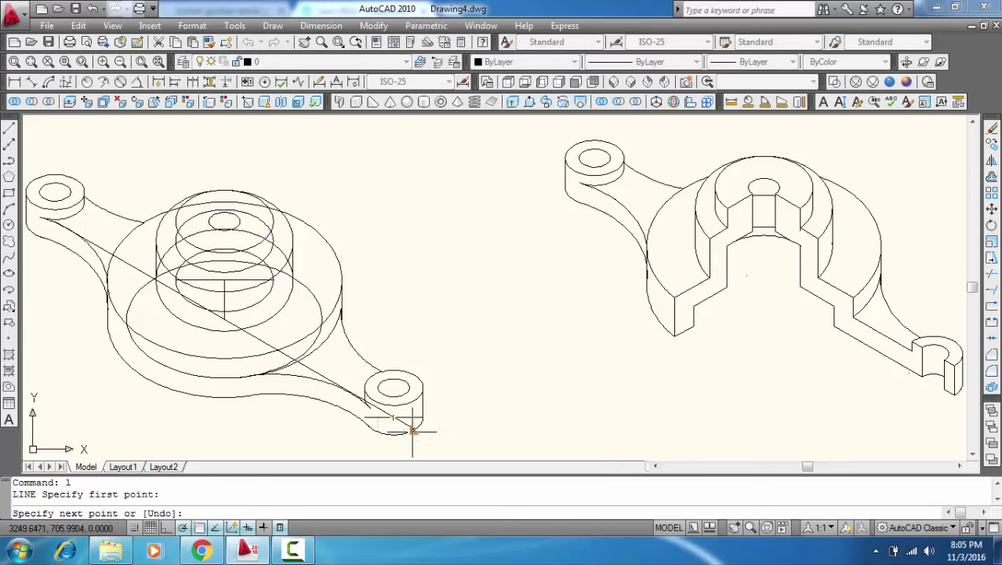
{"action": "left_click", "coordinate": [414, 297]}
{"action": "key", "text": "Return"}
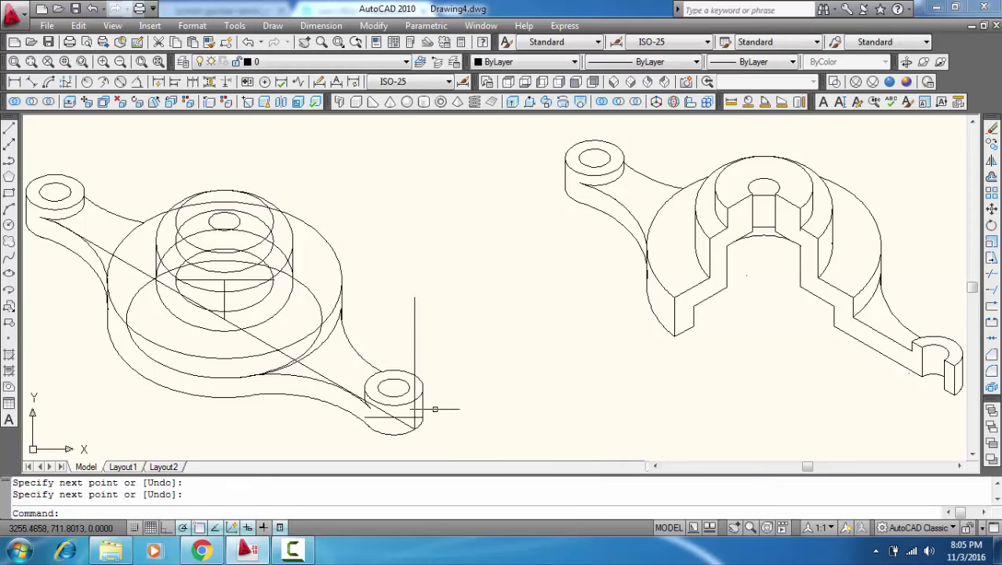
{"action": "scroll", "coordinate": [407, 429], "scroll_direction": "up", "scroll_amount": 5}
Step: Copy the diagonal line from its lower endpoint so it passes through the lug's bore centre
{"action": "left_click", "coordinate": [405, 421]}
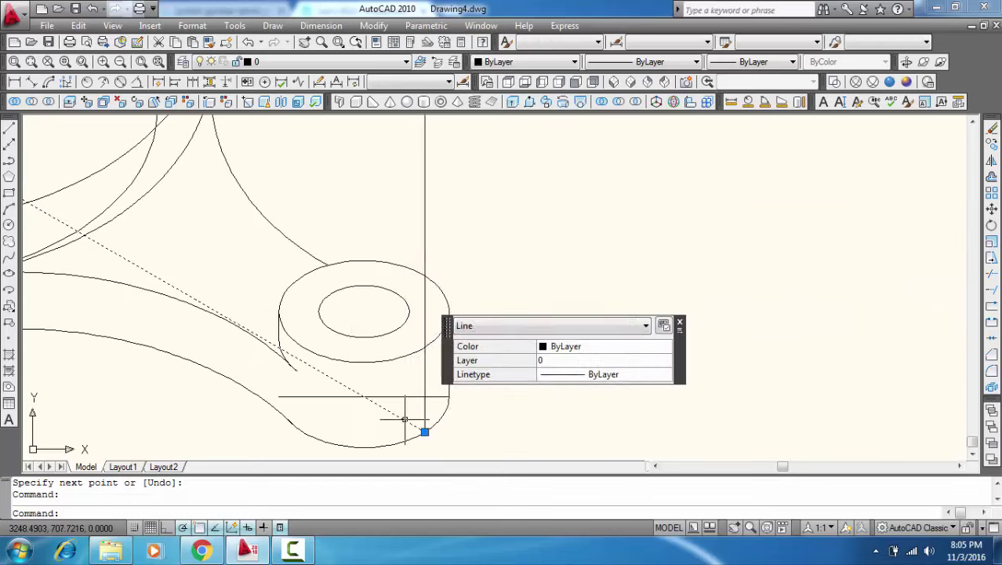
{"action": "right_click", "coordinate": [407, 421]}
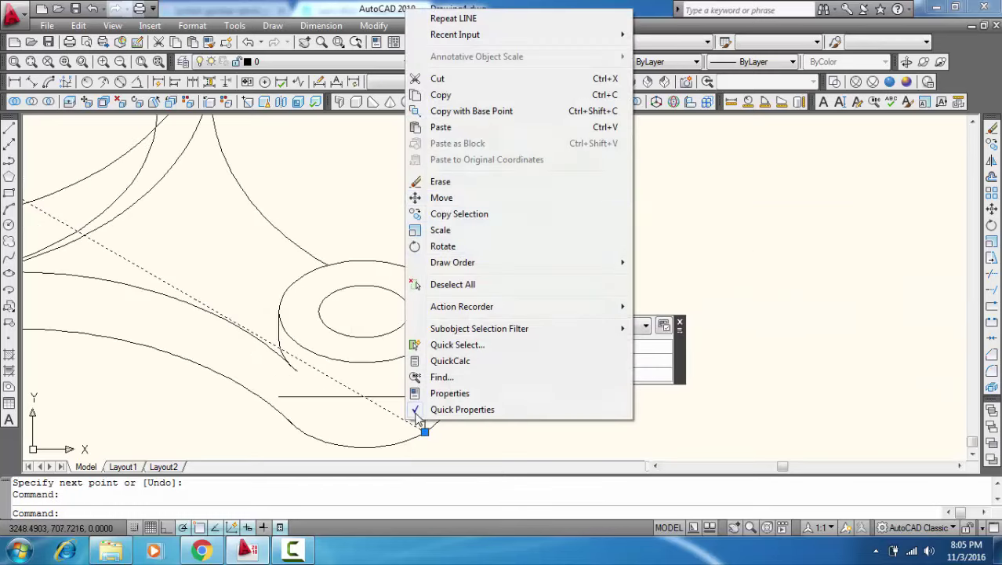
{"action": "left_click", "coordinate": [445, 213]}
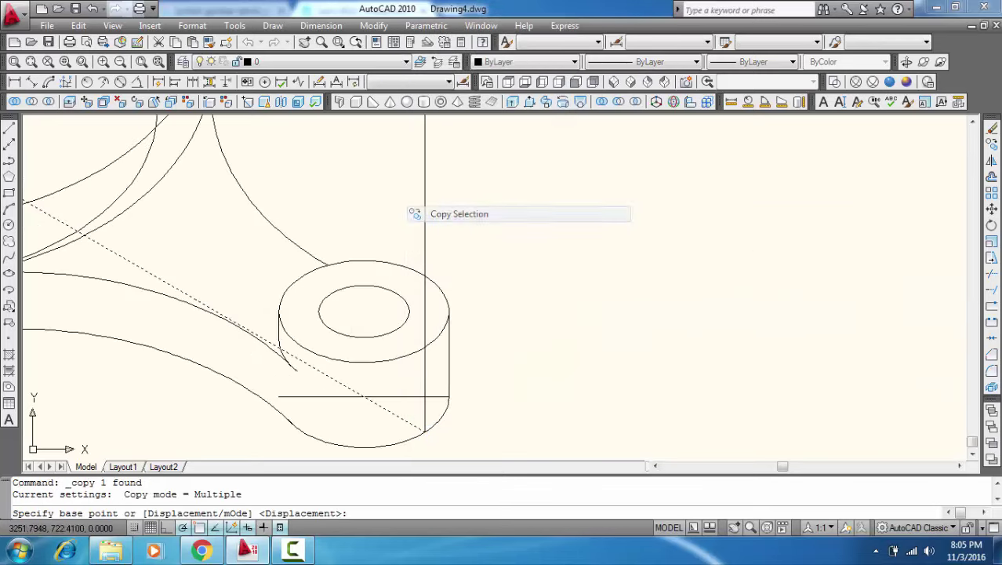
{"action": "left_click", "coordinate": [424, 432]}
{"action": "left_click", "coordinate": [424, 346]}
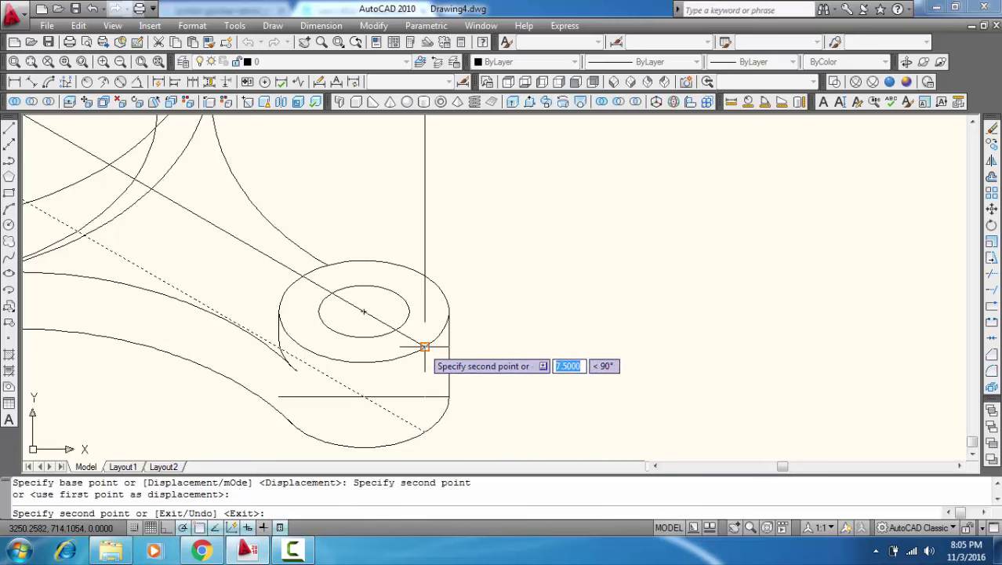
{"action": "key", "text": "Escape"}
{"action": "type", "text": "tr"}
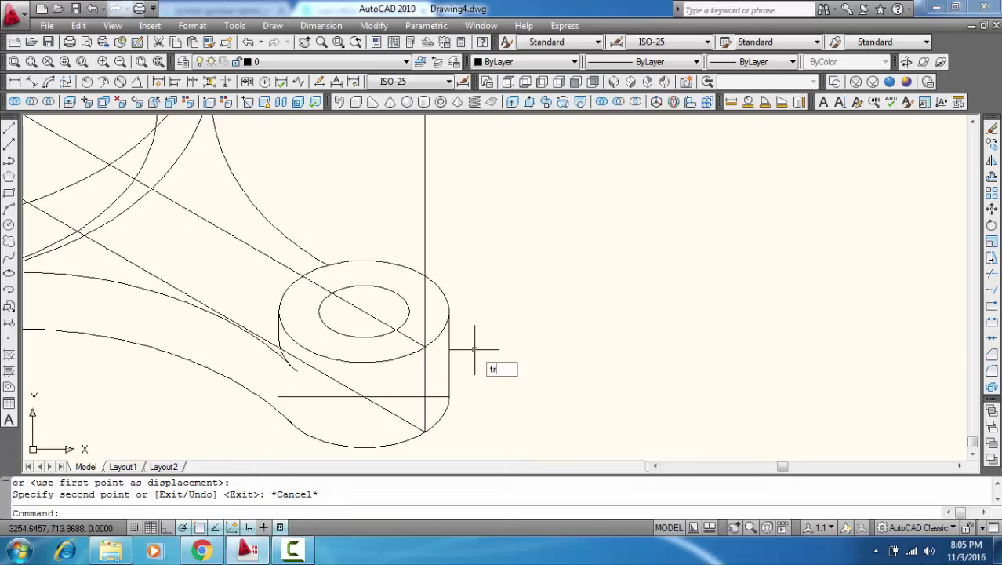
Step: Trim the part of the vertical line above the lug
{"action": "key", "text": "Return"}
{"action": "key", "text": "Return"}
{"action": "left_click", "coordinate": [428, 249]}
{"action": "left_click", "coordinate": [400, 202]}
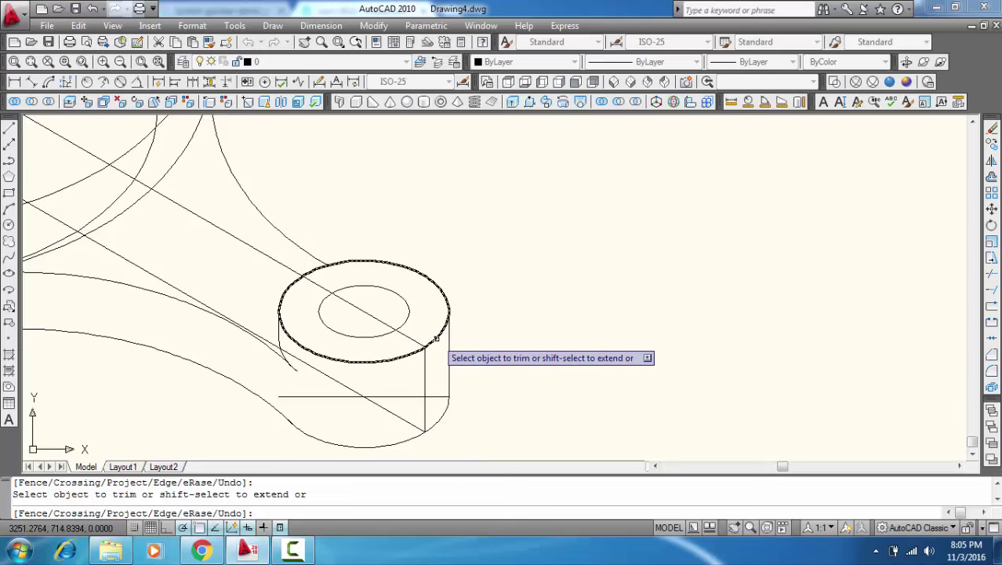
{"action": "scroll", "coordinate": [436, 338], "scroll_direction": "down", "scroll_amount": 2}
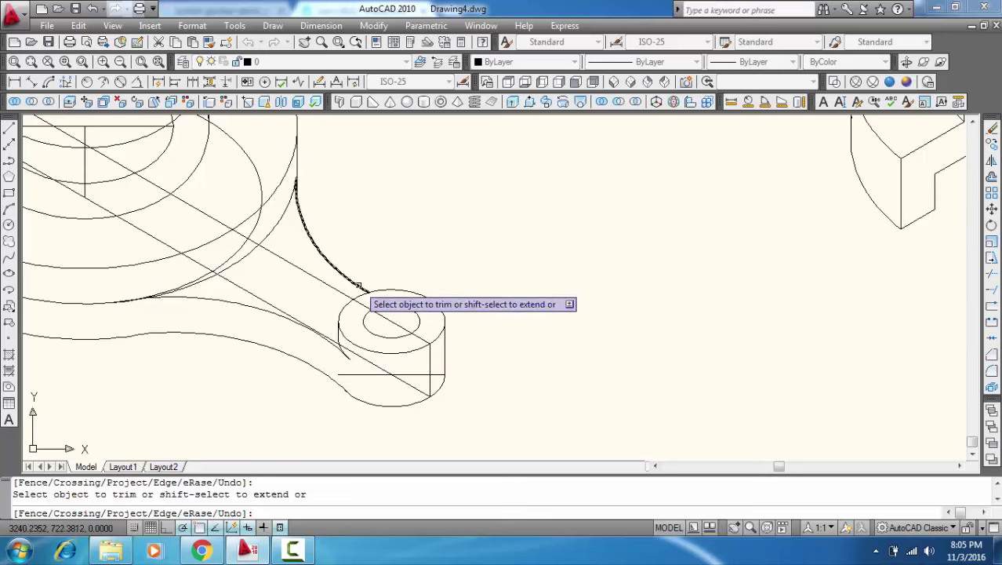
{"action": "key", "text": "Escape"}
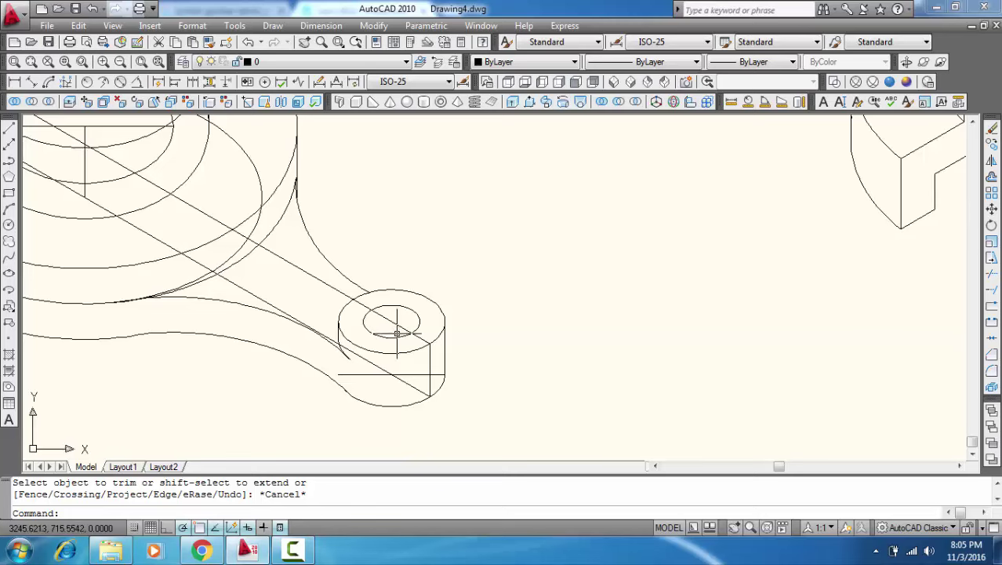
Step: Centre the small lug in view and bring up the context menu for its vertical line
{"action": "middle_click_drag", "start_coordinate": [365, 330], "coordinate": [455, 371]}
{"action": "scroll", "coordinate": [470, 369], "scroll_direction": "down", "scroll_amount": 2}
{"action": "scroll", "coordinate": [470, 369], "scroll_direction": "up", "scroll_amount": 3}
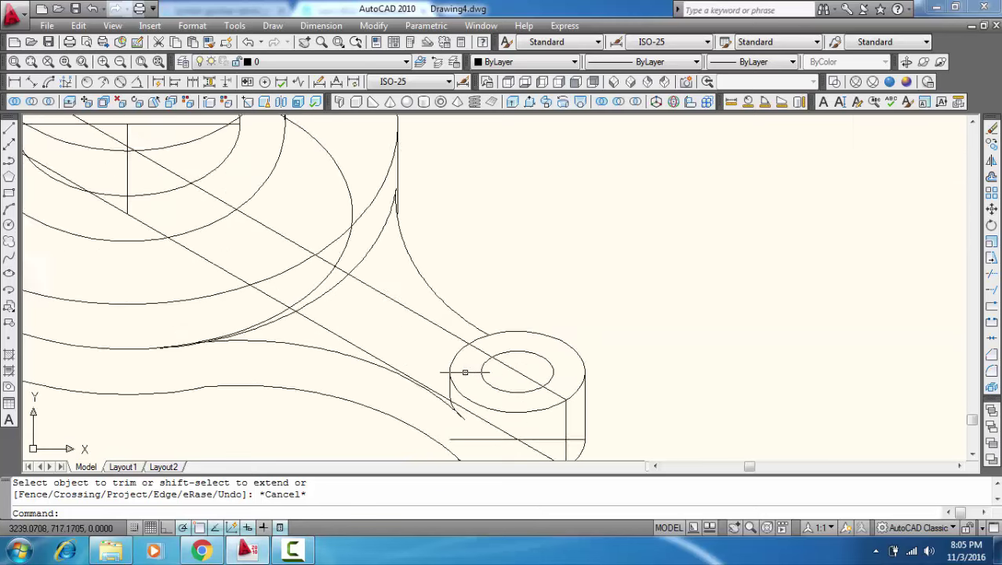
{"action": "scroll", "coordinate": [466, 372], "scroll_direction": "up", "scroll_amount": 1}
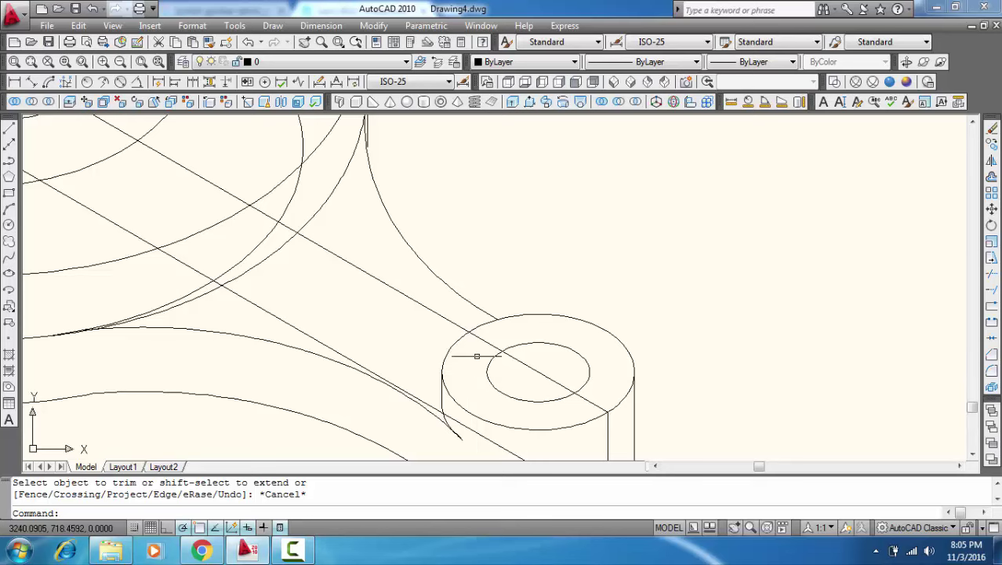
{"action": "middle_click_drag", "start_coordinate": [567, 360], "coordinate": [474, 312]}
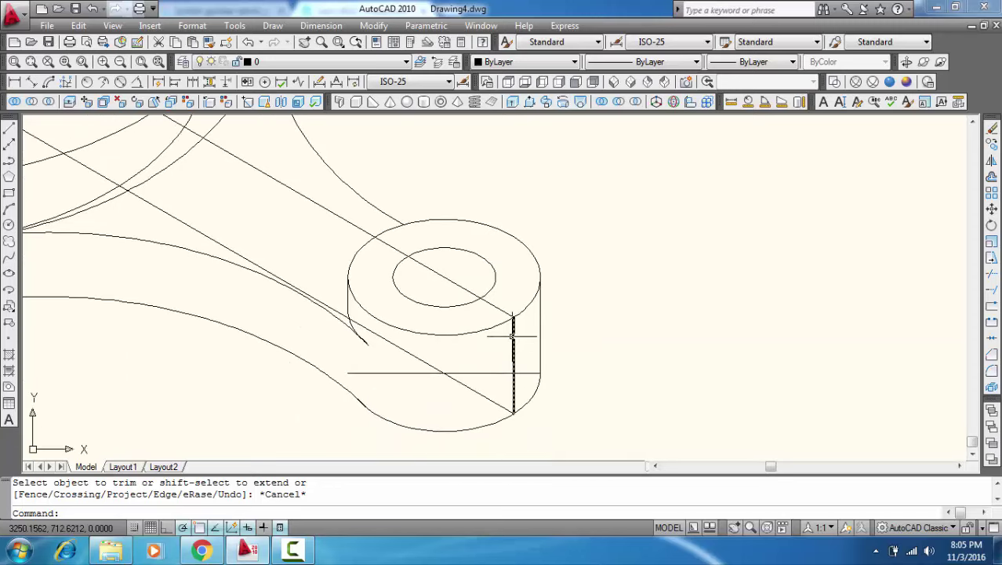
{"action": "left_click", "coordinate": [512, 337]}
{"action": "right_click", "coordinate": [512, 337]}
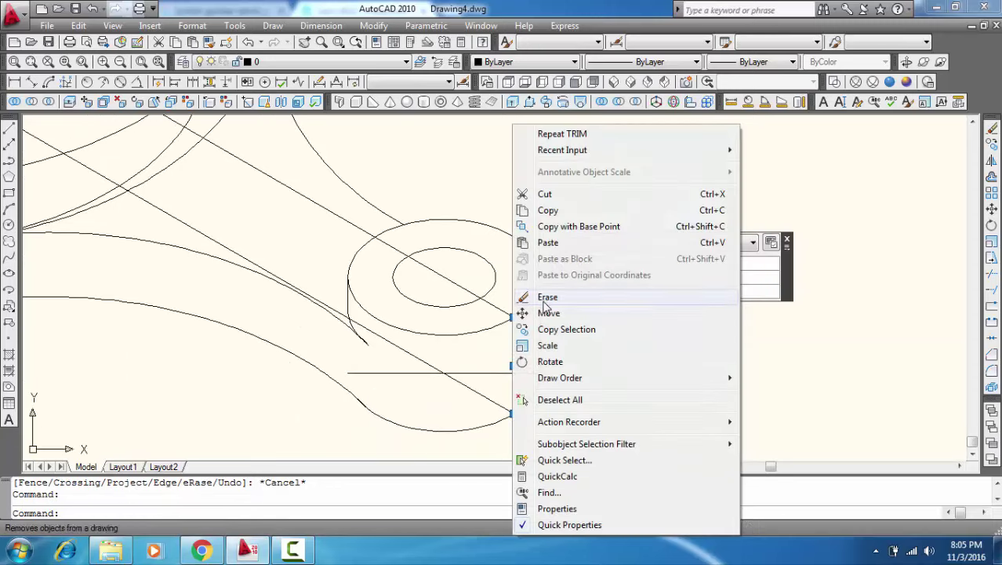
Step: Copy the vertical edge line to the bore cut point and the boss outer edge
{"action": "left_click", "coordinate": [567, 330]}
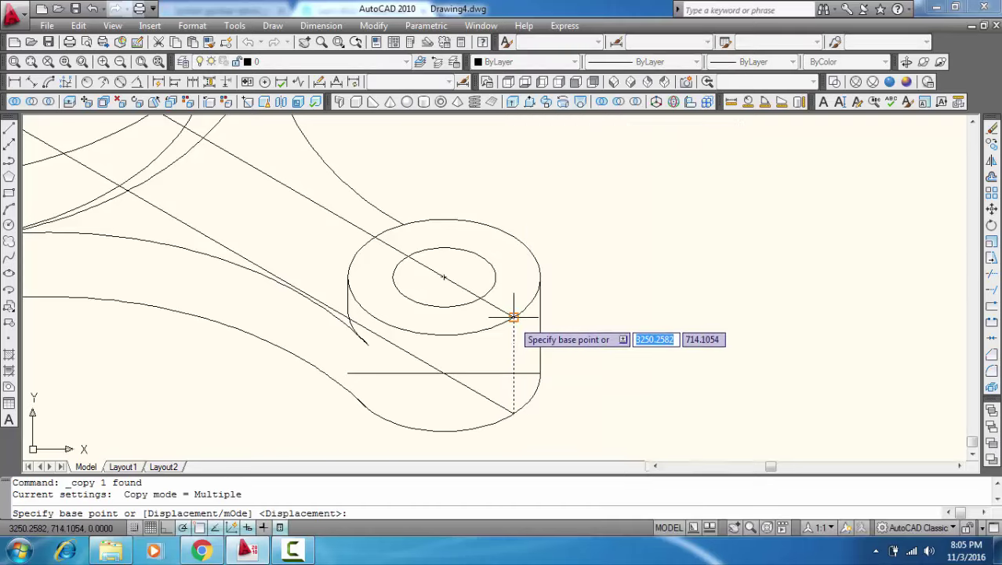
{"action": "left_click", "coordinate": [512, 323]}
{"action": "left_click", "coordinate": [480, 297]}
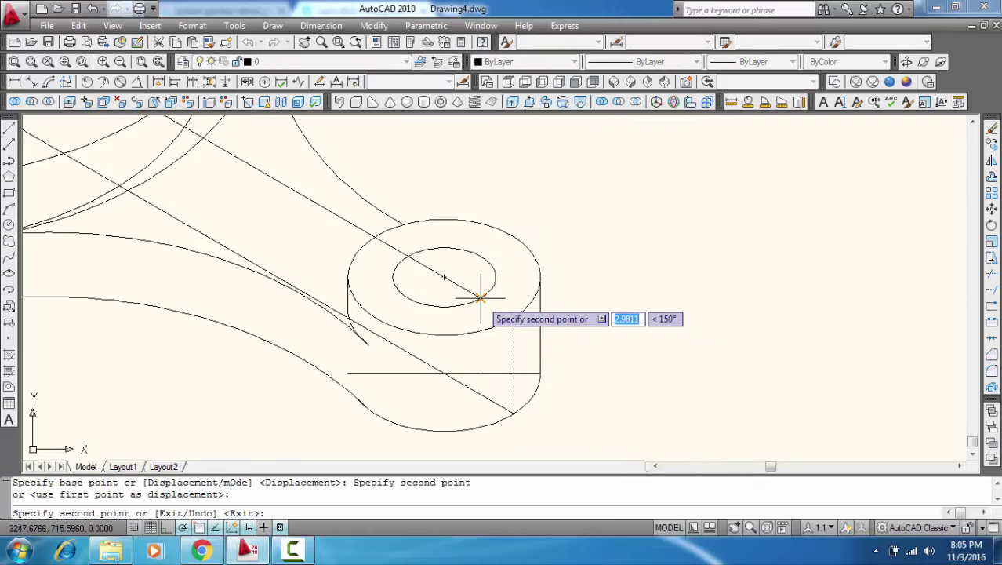
{"action": "left_click", "coordinate": [407, 256]}
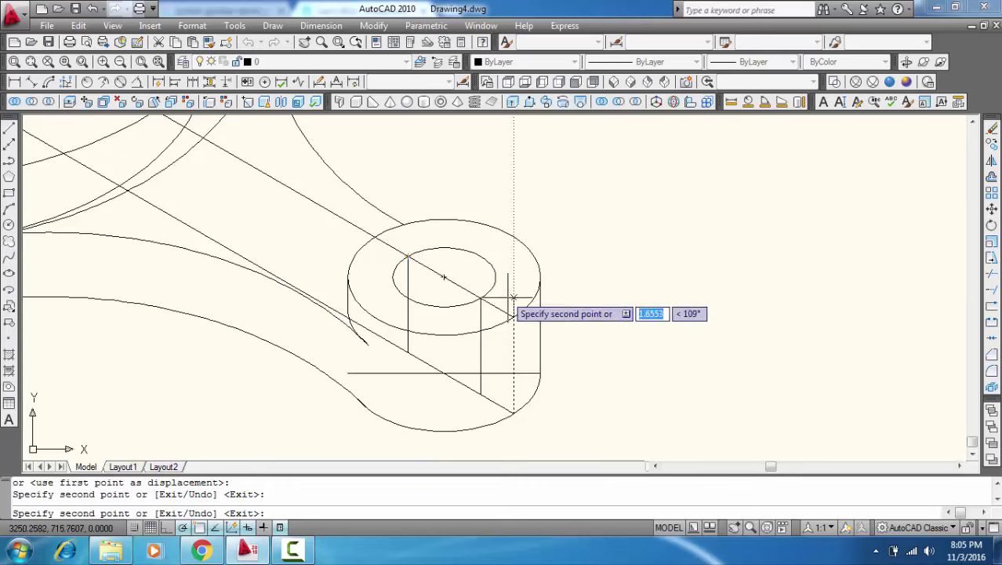
{"action": "key", "text": "Escape"}
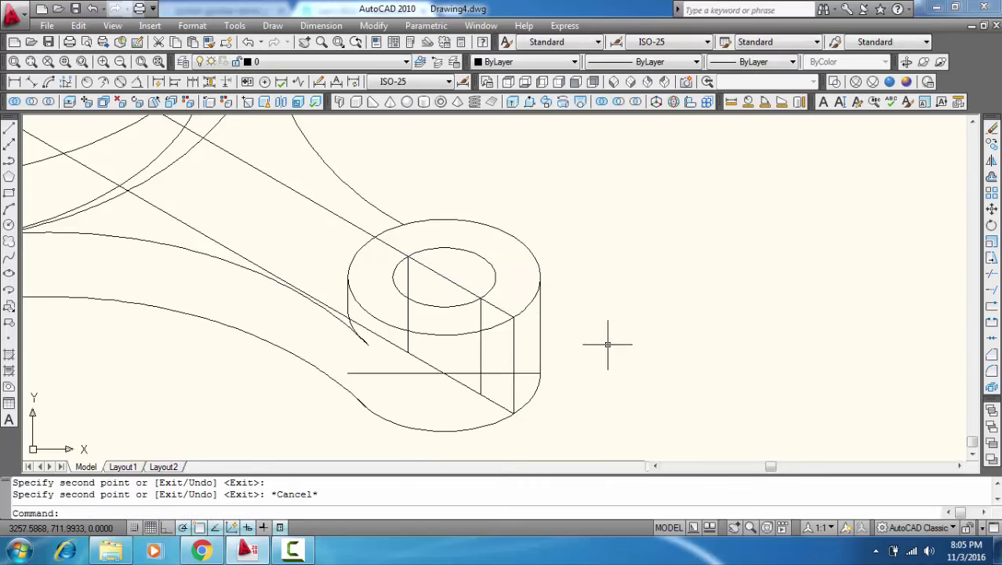
Step: Erase the misplaced copy of the vertical line
{"action": "left_click", "coordinate": [480, 344]}
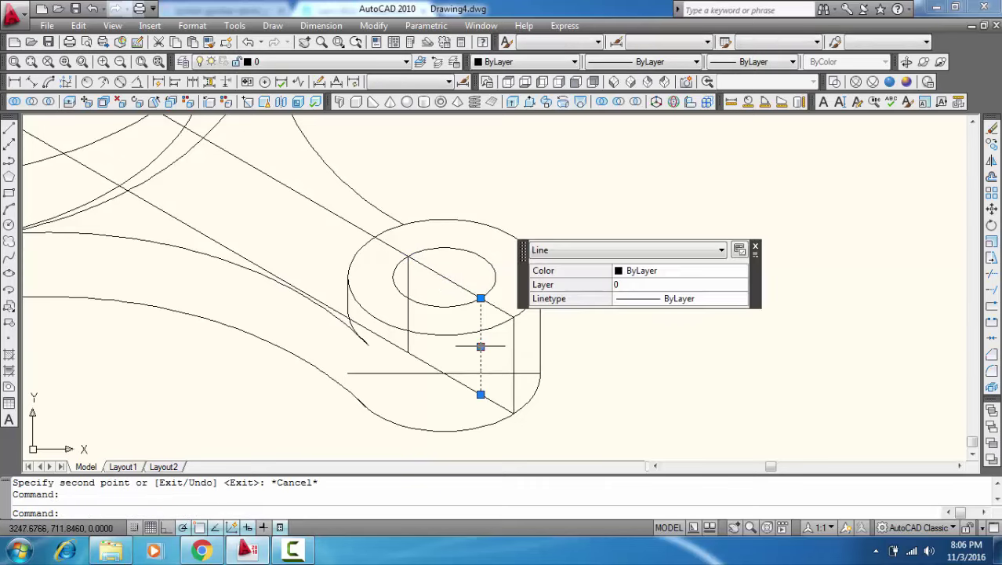
{"action": "key", "text": "Delete"}
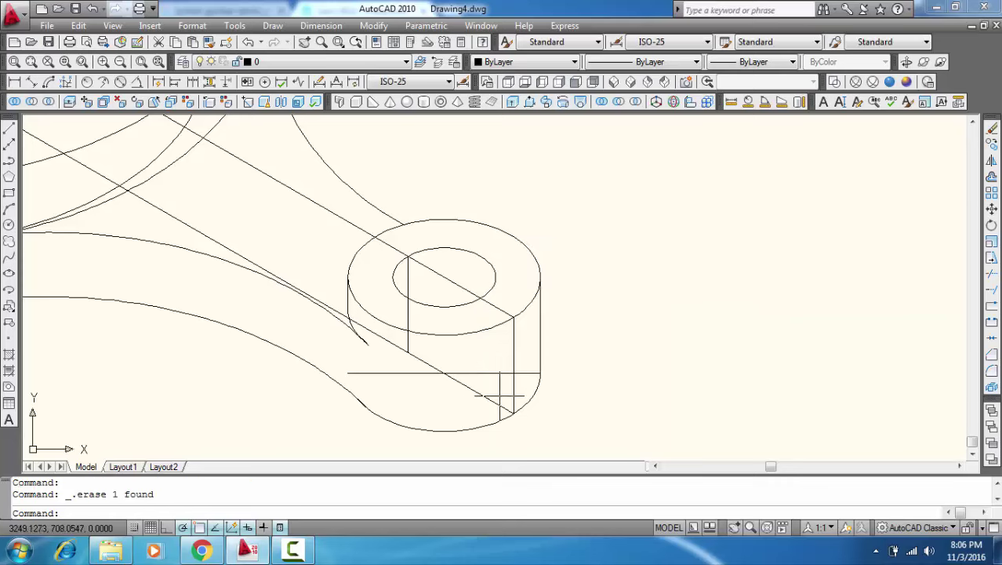
{"action": "left_click", "coordinate": [482, 394]}
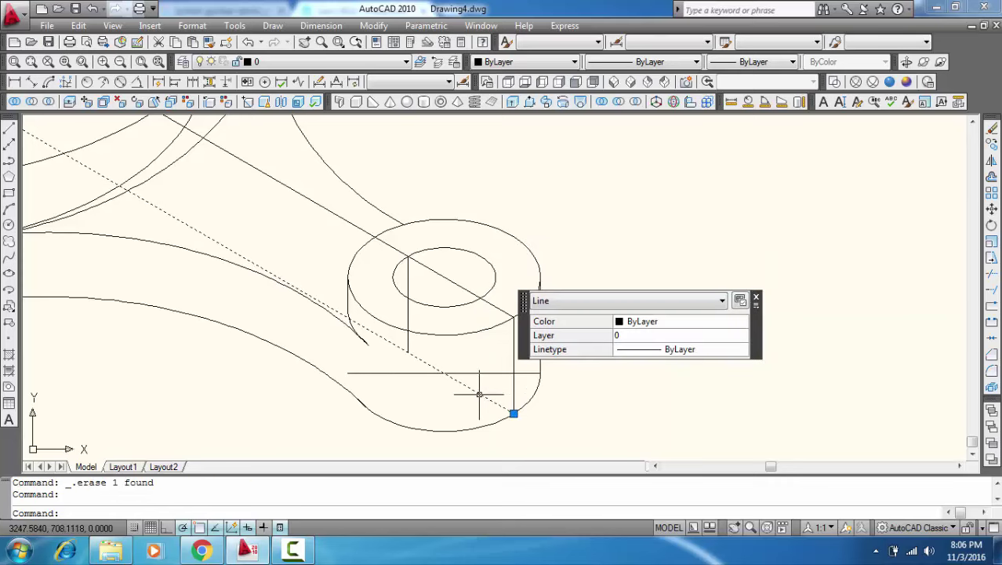
{"action": "key", "text": "Escape"}
{"action": "type", "text": "tr"}
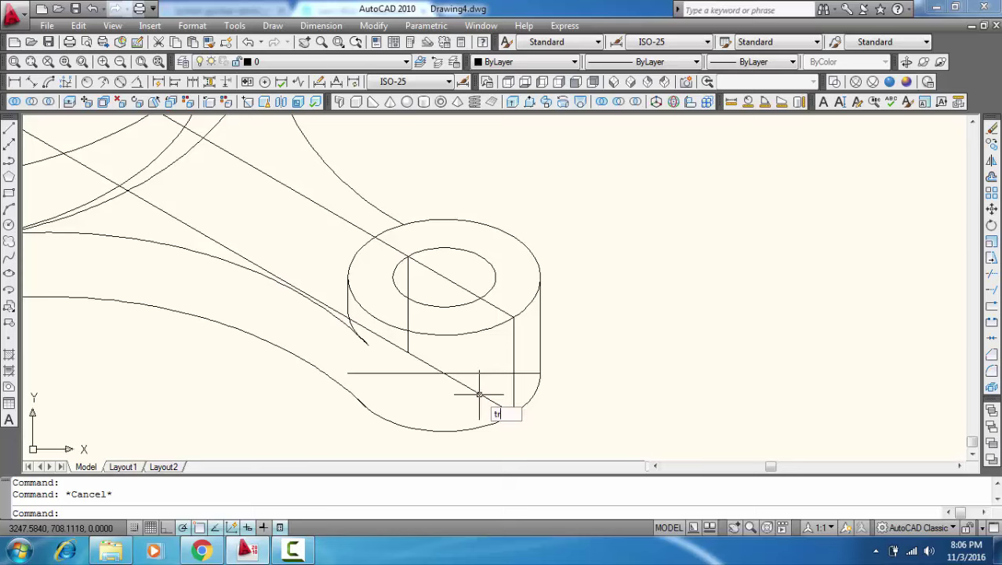
Step: Trim the lower boss edges, top and bore ellipse arcs, and the diagonal to the quarter cut
{"action": "key", "text": "Return"}
{"action": "key", "text": "Return"}
{"action": "left_click", "coordinate": [533, 390]}
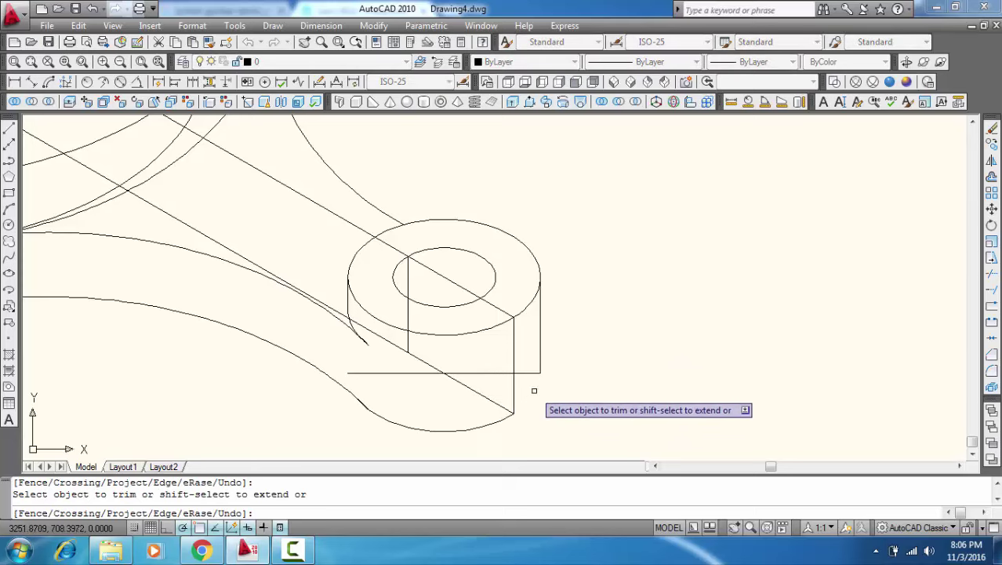
{"action": "left_click", "coordinate": [538, 282]}
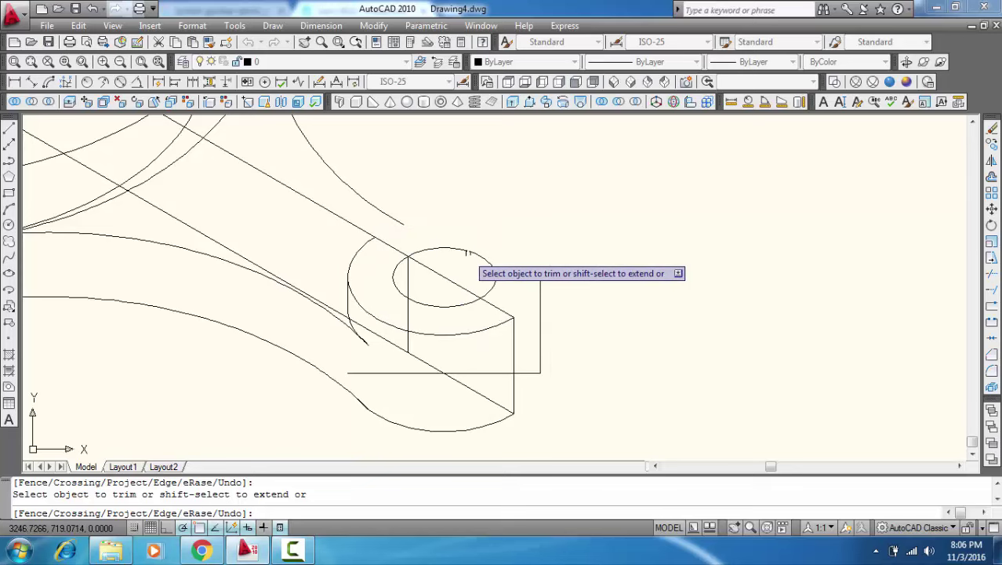
{"action": "left_click", "coordinate": [468, 252]}
{"action": "left_click", "coordinate": [448, 279]}
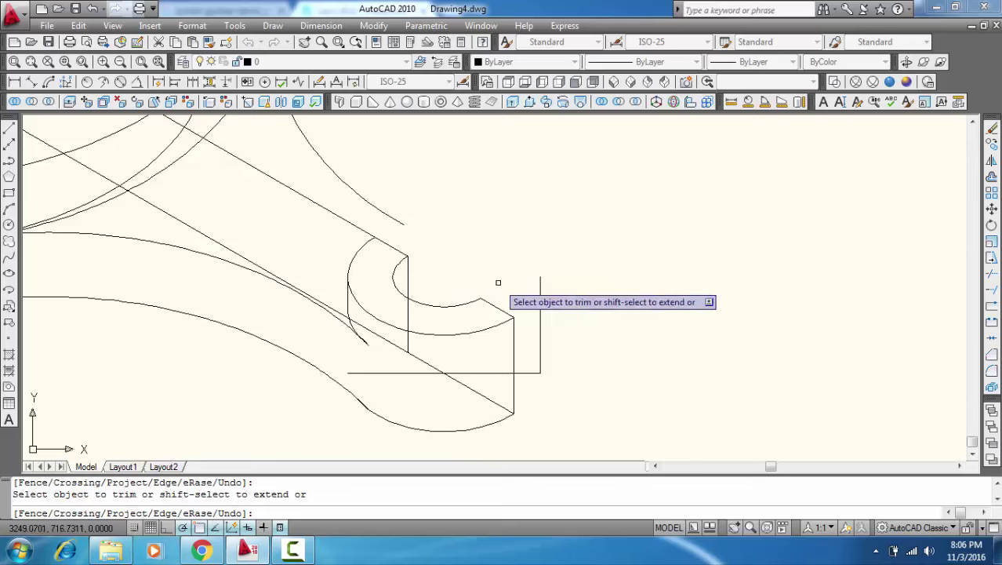
{"action": "left_click", "coordinate": [408, 345]}
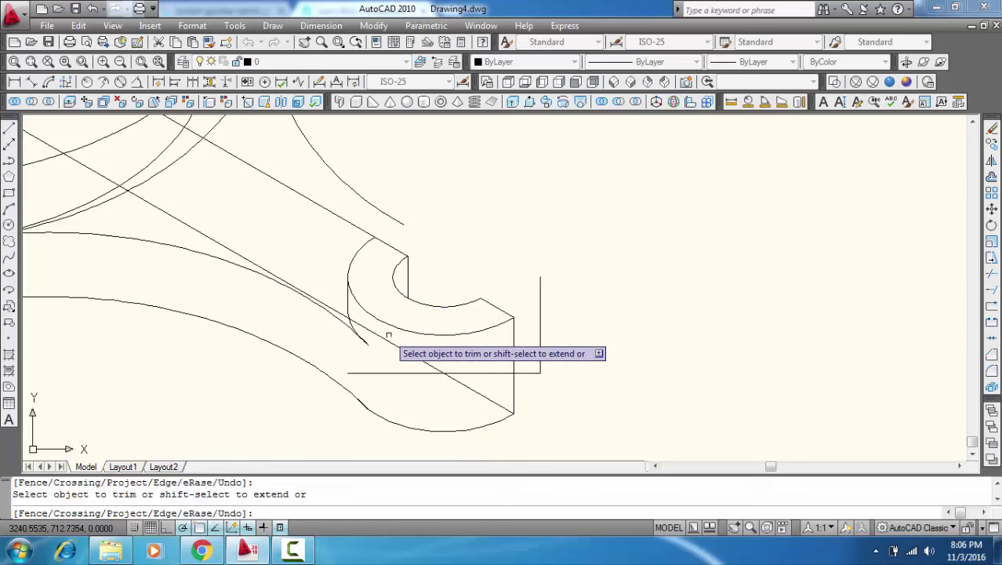
{"action": "key", "text": "Escape"}
Step: Copy the short vertical cut line up to the boss's left rim
{"action": "left_click", "coordinate": [347, 302]}
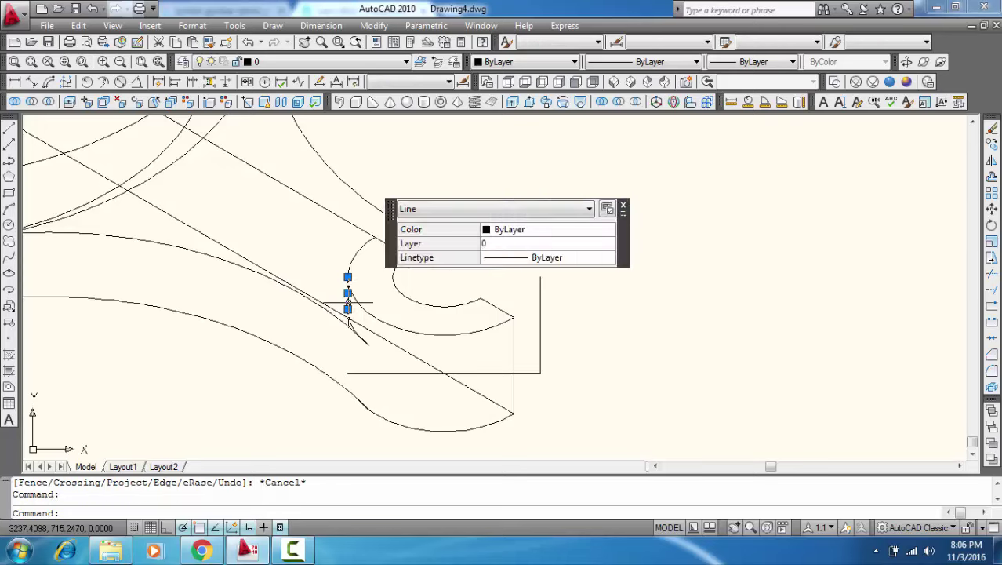
{"action": "right_click", "coordinate": [348, 302]}
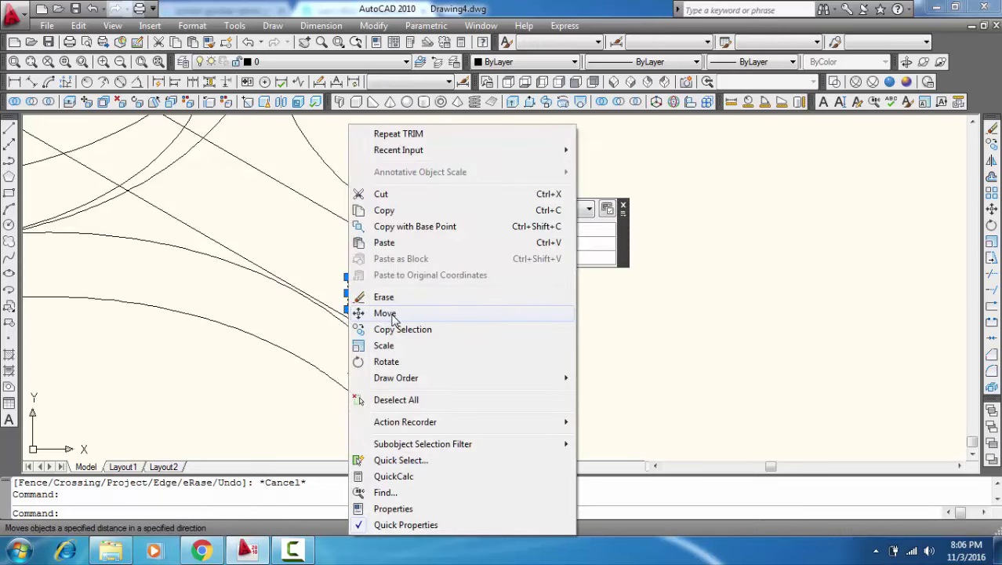
{"action": "left_click", "coordinate": [396, 329]}
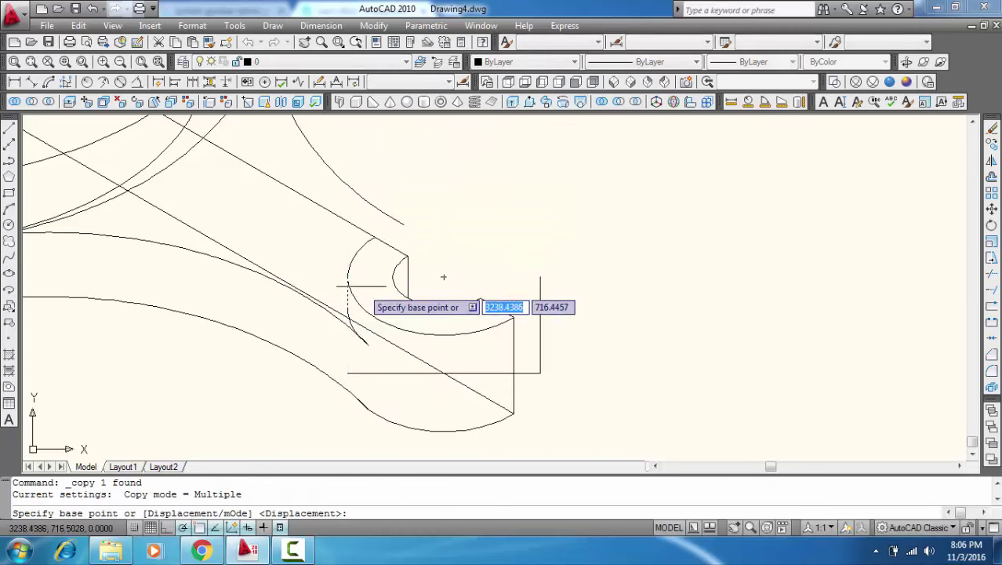
{"action": "left_click", "coordinate": [347, 276]}
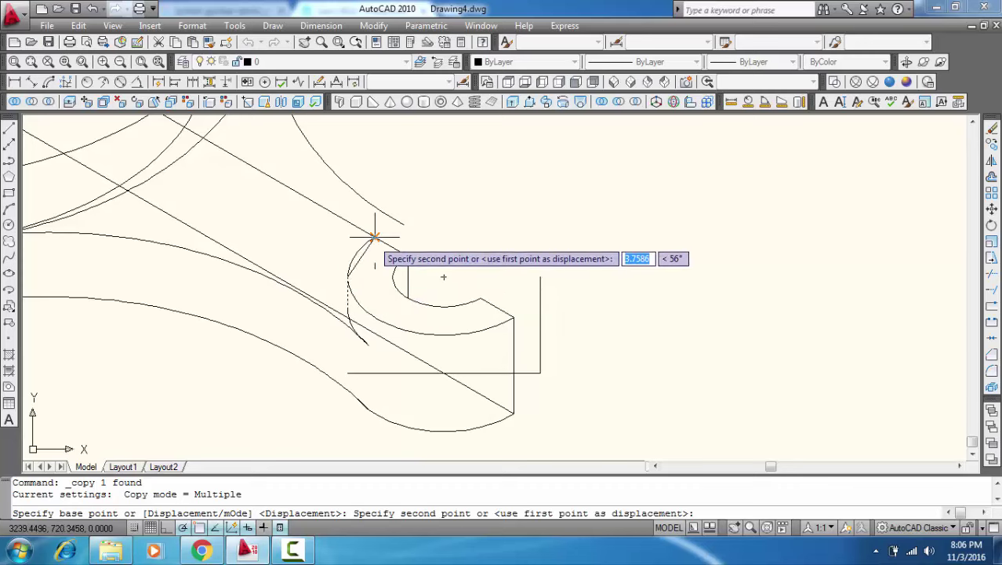
{"action": "left_click", "coordinate": [375, 236]}
{"action": "key", "text": "Escape"}
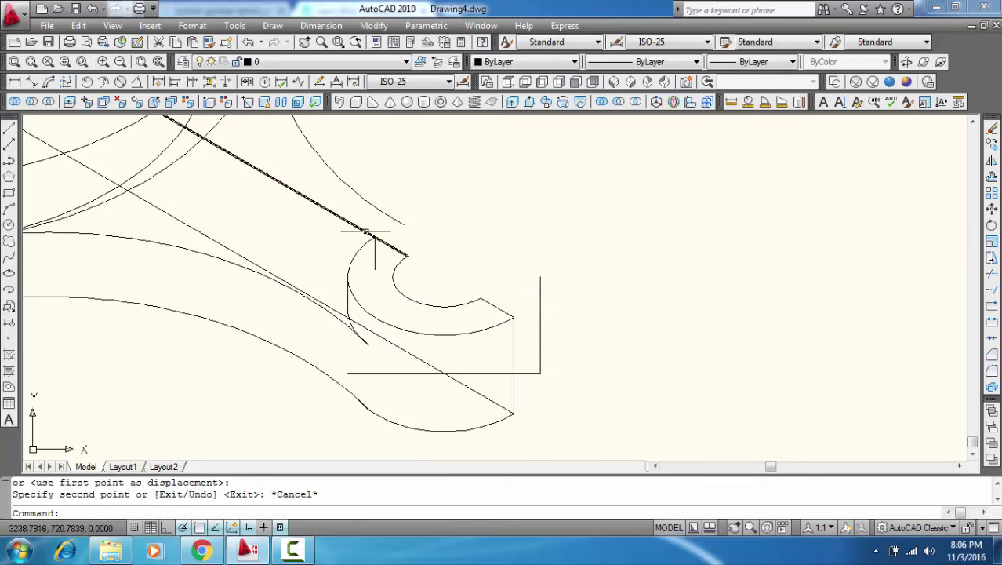
Step: Copy the long diagonal down to the cut corner and begin trimming
{"action": "left_click", "coordinate": [359, 227]}
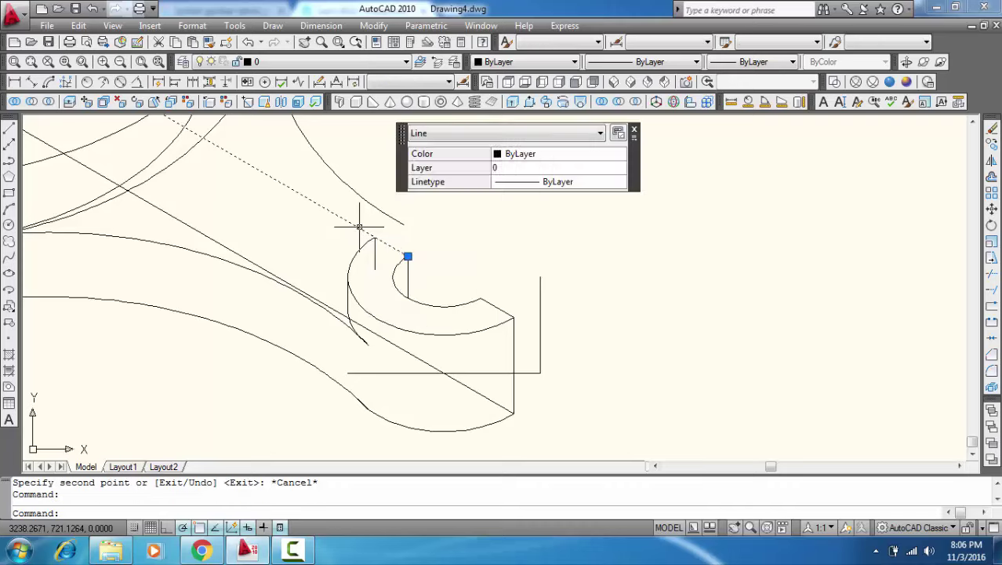
{"action": "right_click", "coordinate": [359, 227]}
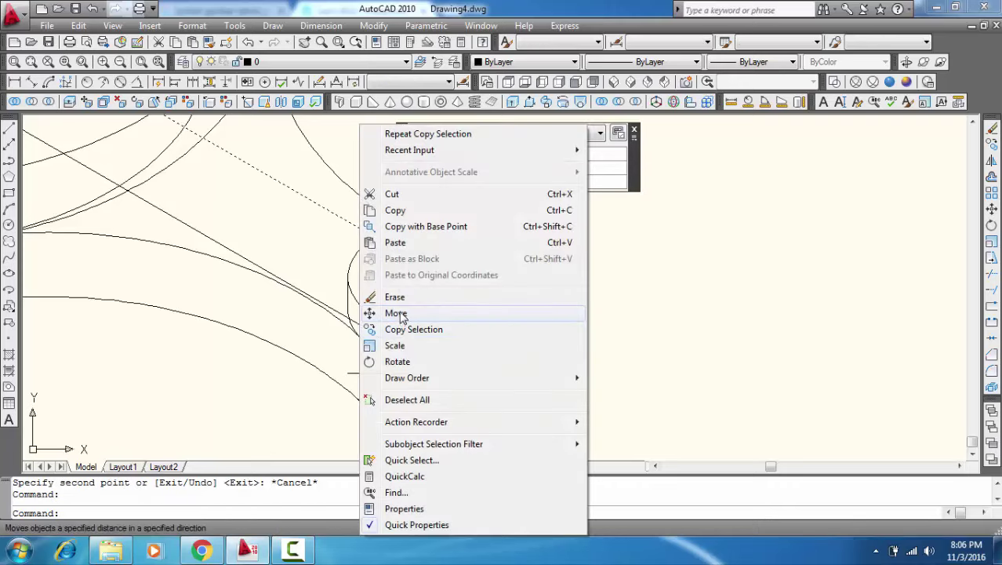
{"action": "left_click", "coordinate": [401, 330]}
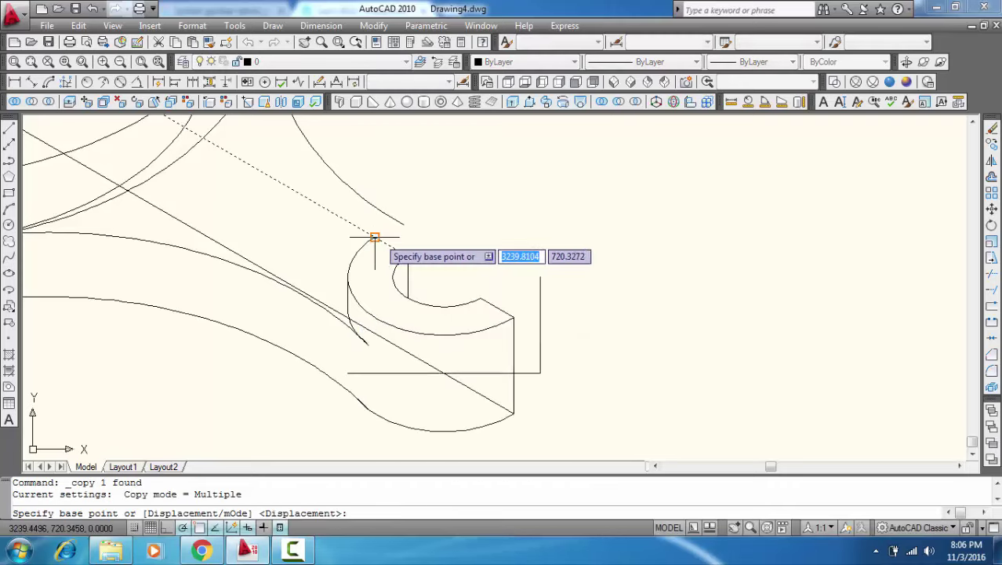
{"action": "left_click", "coordinate": [372, 235]}
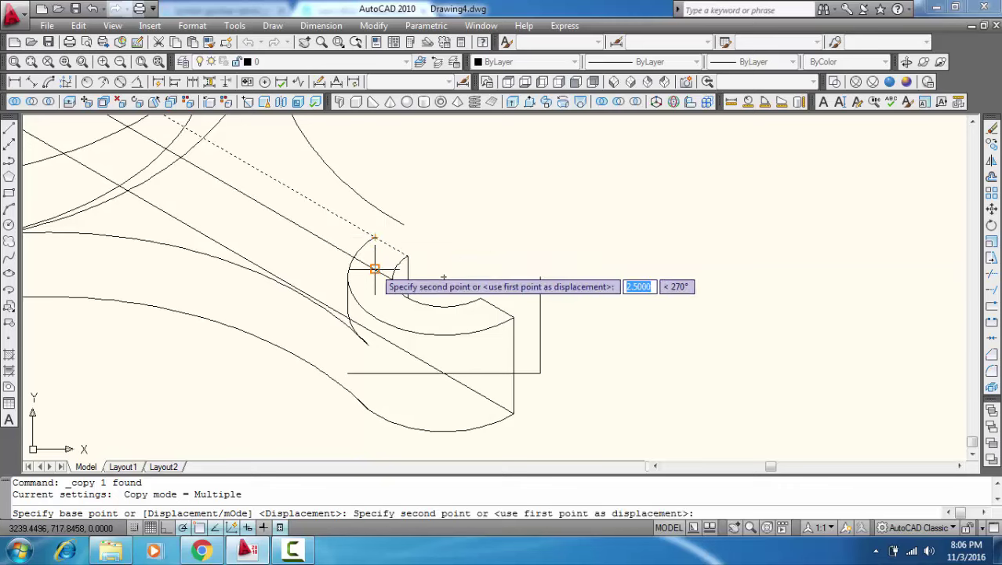
{"action": "left_click", "coordinate": [373, 259]}
{"action": "key", "text": "Escape"}
{"action": "type", "text": "tr"}
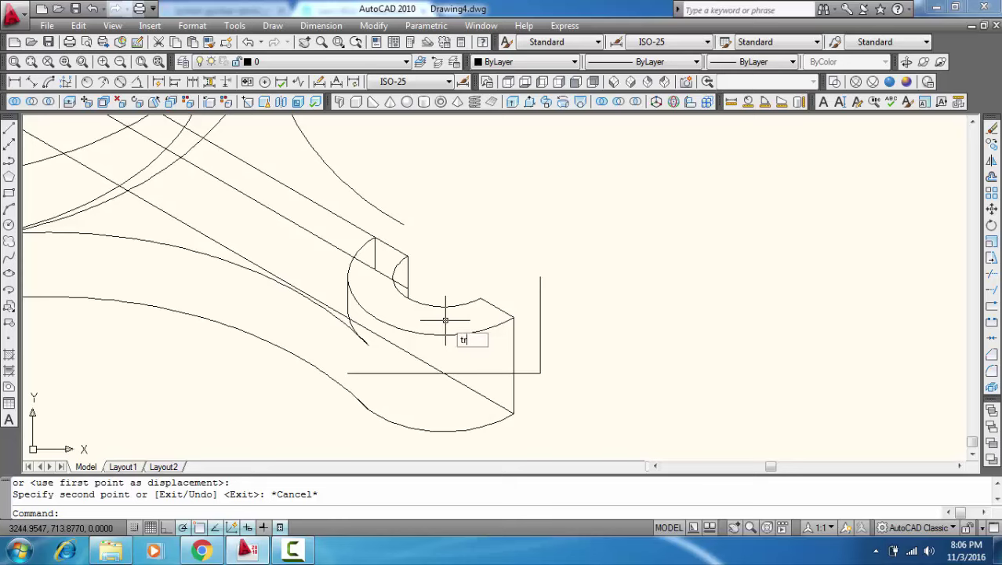
{"action": "key", "text": "Return"}
{"action": "key", "text": "Return"}
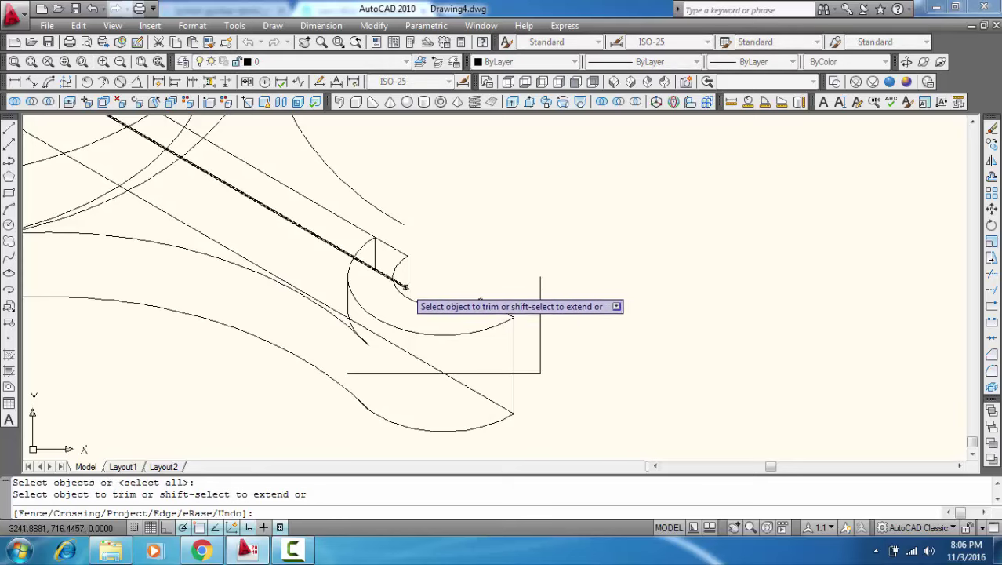
{"action": "left_click", "coordinate": [369, 265]}
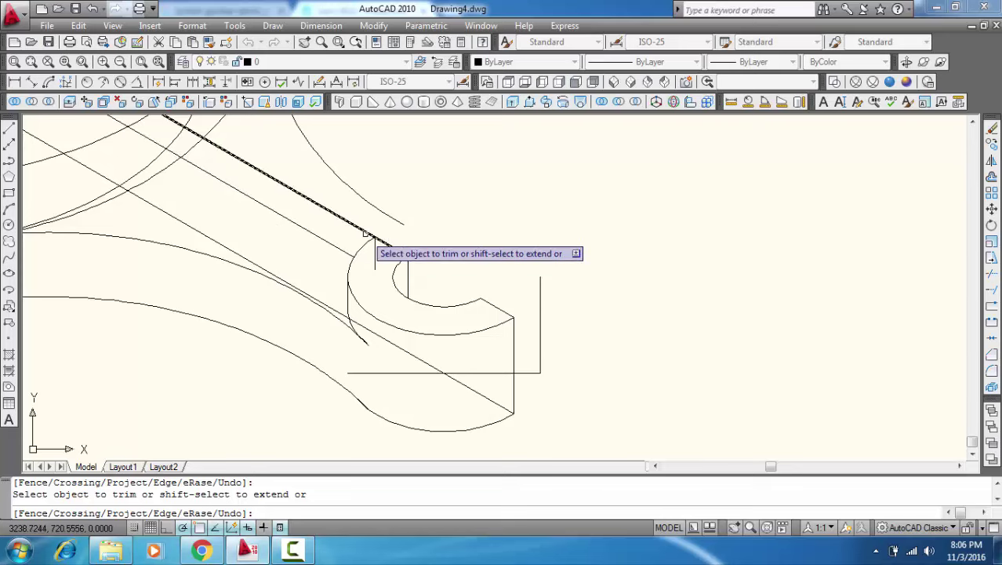
Step: Trim the excess diagonal past the cut and beyond the fillet arc
{"action": "scroll", "coordinate": [364, 234], "scroll_direction": "down", "scroll_amount": 2}
{"action": "scroll", "coordinate": [345, 239], "scroll_direction": "down", "scroll_amount": 2}
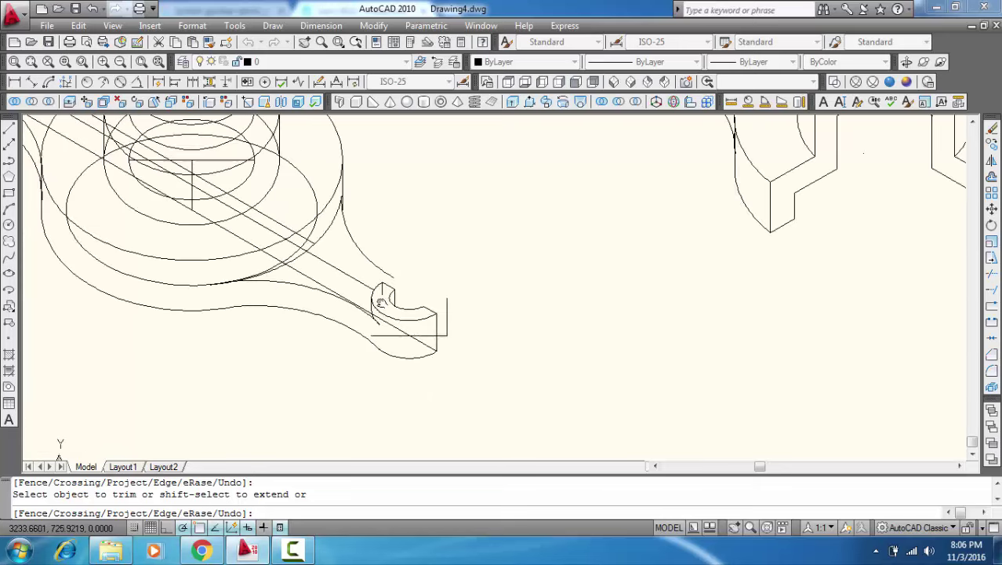
{"action": "scroll", "coordinate": [321, 270], "scroll_direction": "down", "scroll_amount": 2}
{"action": "scroll", "coordinate": [329, 274], "scroll_direction": "up", "scroll_amount": 3}
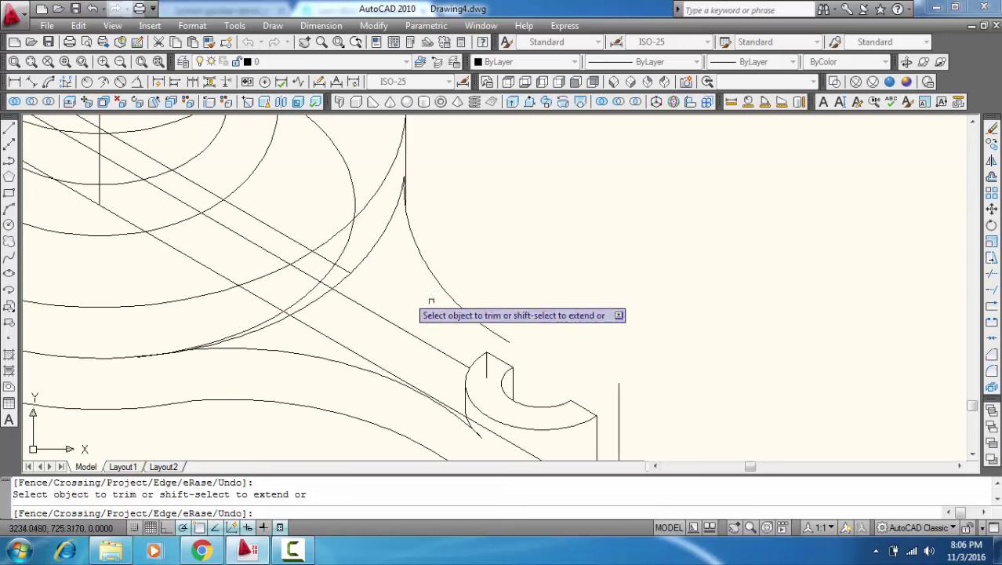
{"action": "left_click", "coordinate": [310, 277]}
{"action": "key", "text": "Return"}
{"action": "key", "text": "Return"}
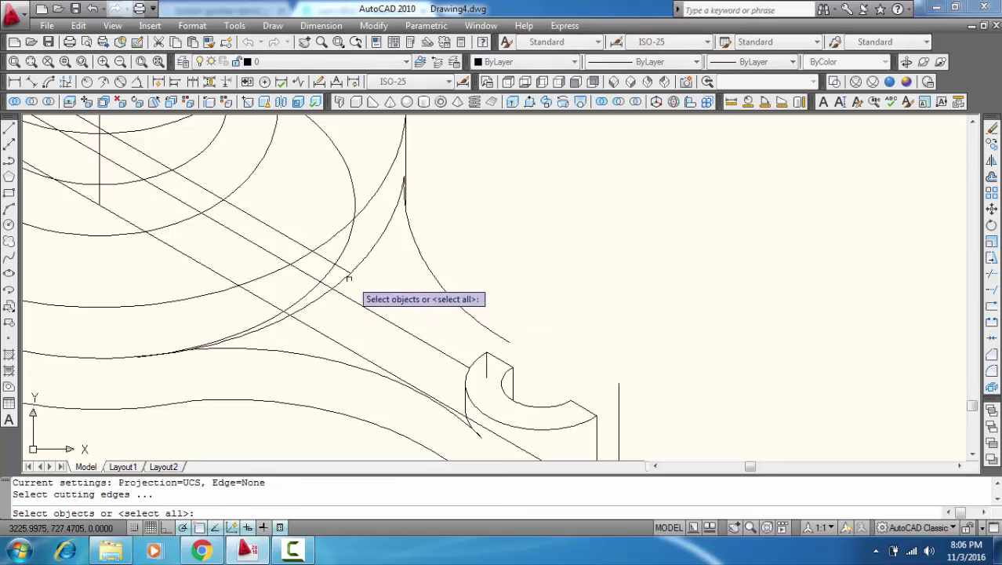
{"action": "left_click", "coordinate": [347, 276]}
{"action": "key", "text": "Return"}
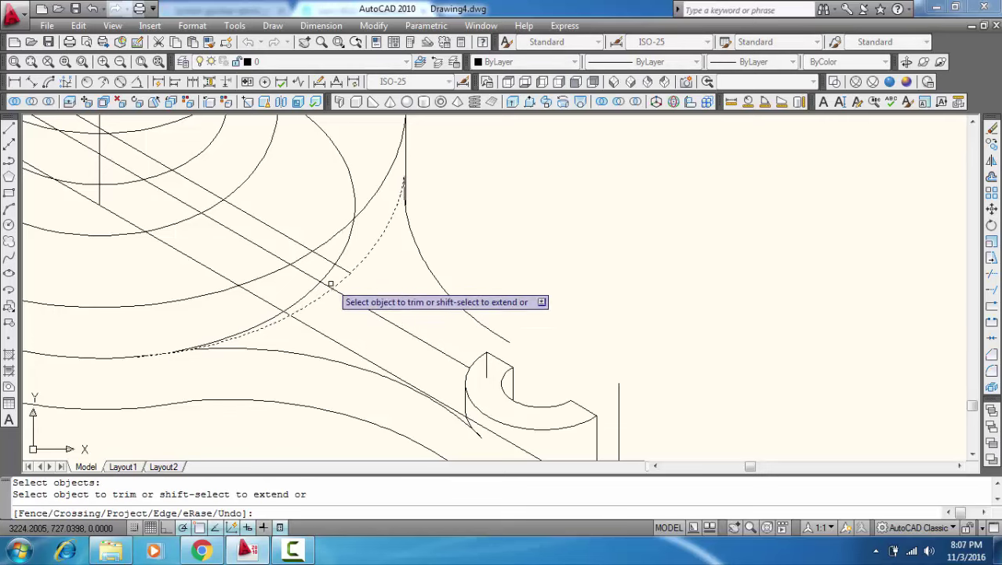
{"action": "left_click", "coordinate": [328, 284]}
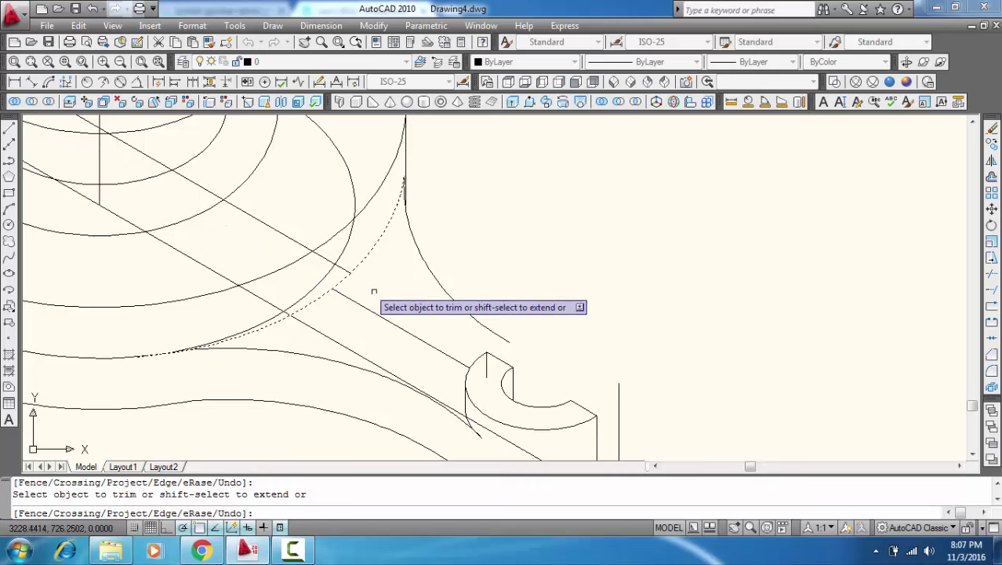
{"action": "key", "text": "Escape"}
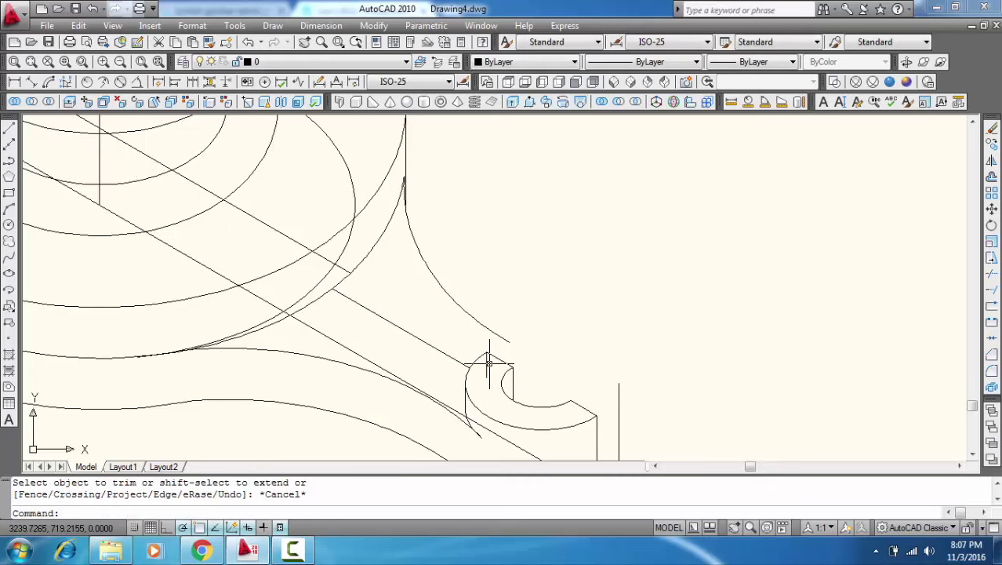
Step: Erase the stray short vertical line and the curved edge at the cut
{"action": "left_click", "coordinate": [486, 363]}
{"action": "key", "text": "Delete"}
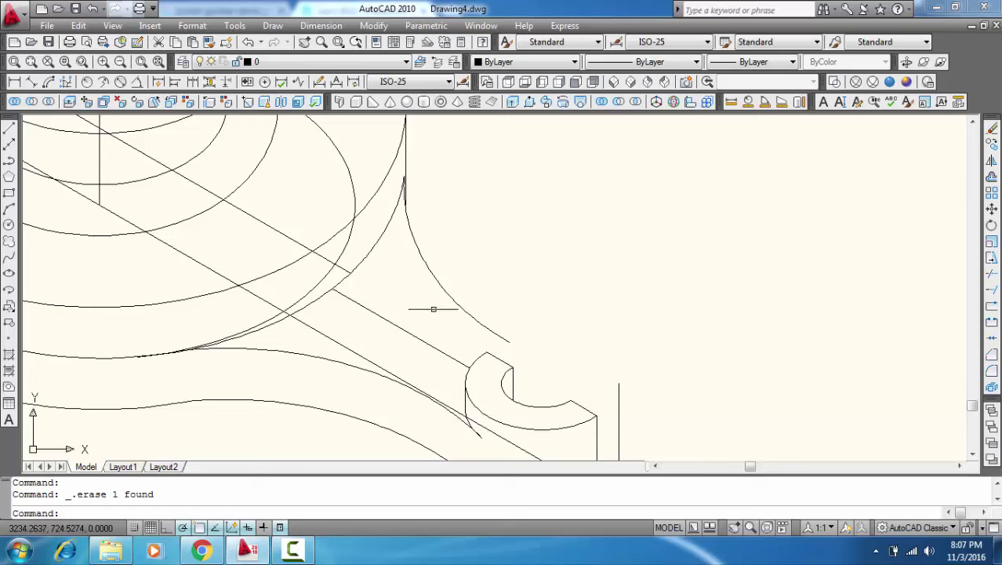
{"action": "left_click", "coordinate": [429, 269]}
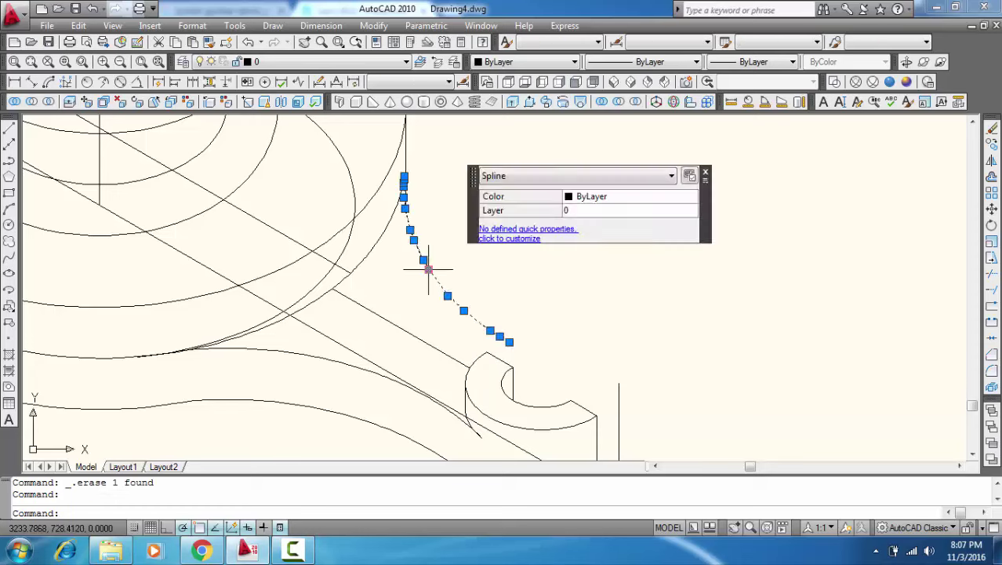
{"action": "key", "text": "Delete"}
Step: Draw a vertical line from the diagonal up past the arc and trim its top
{"action": "key", "text": "Return"}
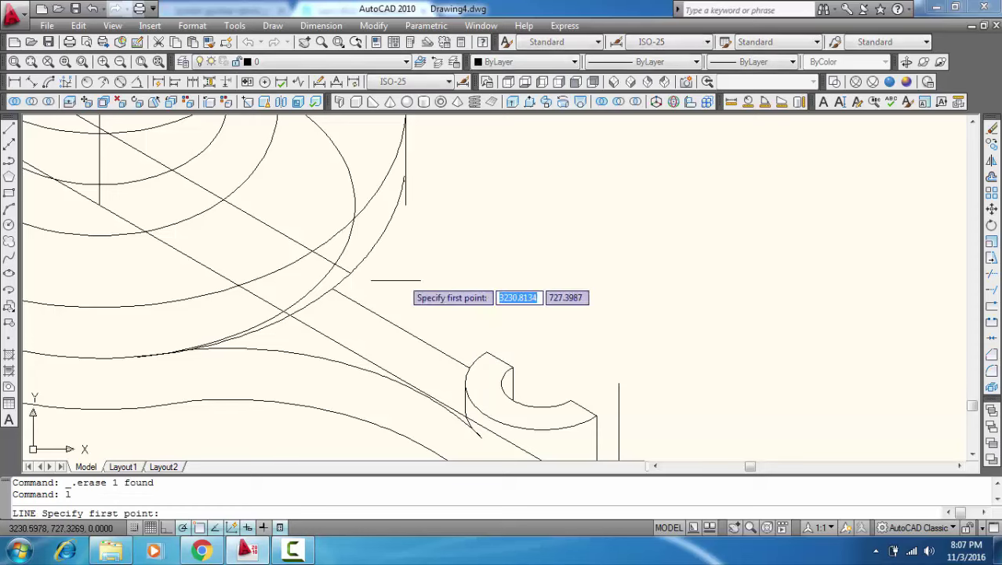
{"action": "left_click", "coordinate": [332, 289]}
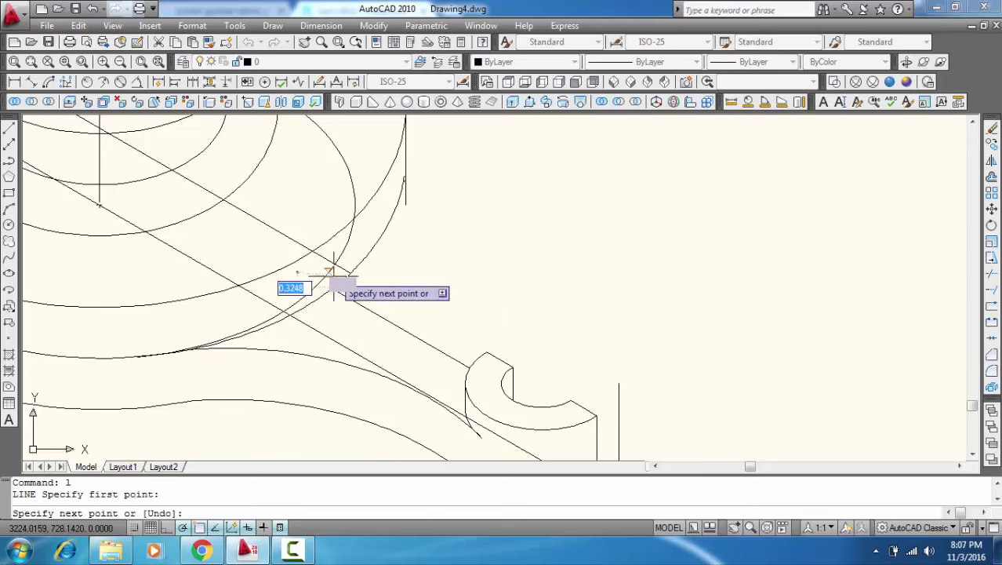
{"action": "left_click", "coordinate": [331, 196]}
{"action": "key", "text": "Return"}
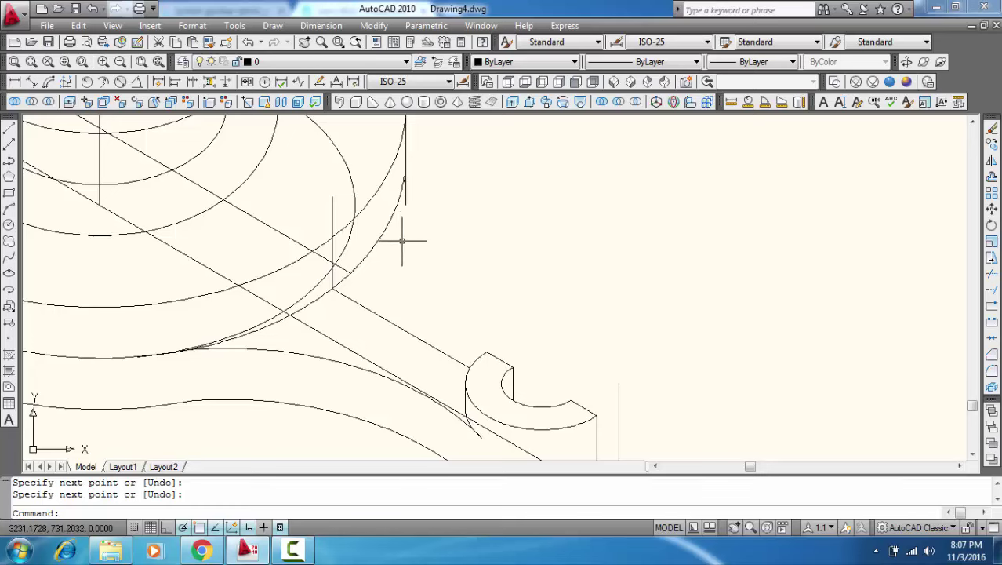
{"action": "type", "text": "tr"}
{"action": "key", "text": "Return"}
{"action": "key", "text": "Return"}
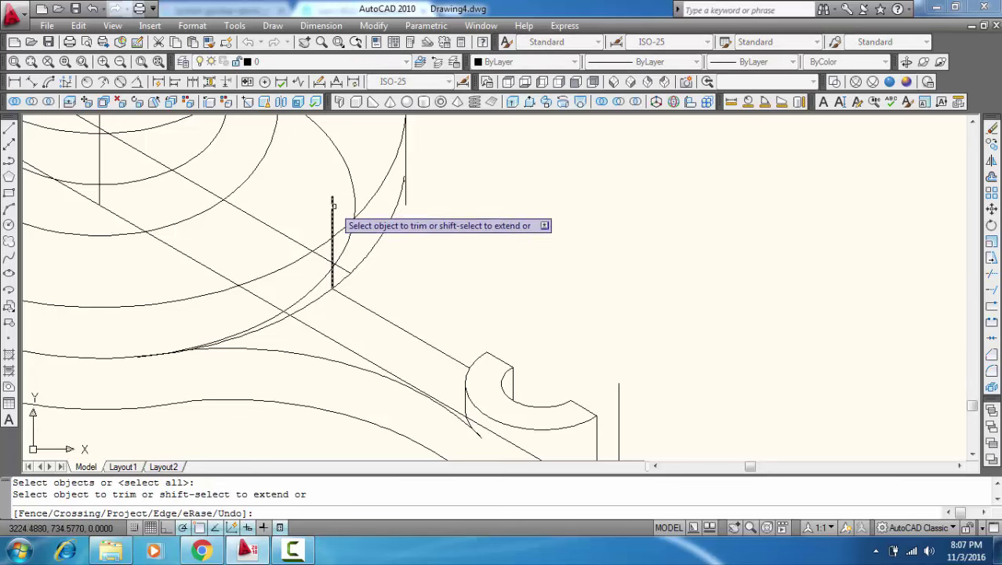
{"action": "left_click", "coordinate": [331, 207]}
{"action": "key", "text": "Return"}
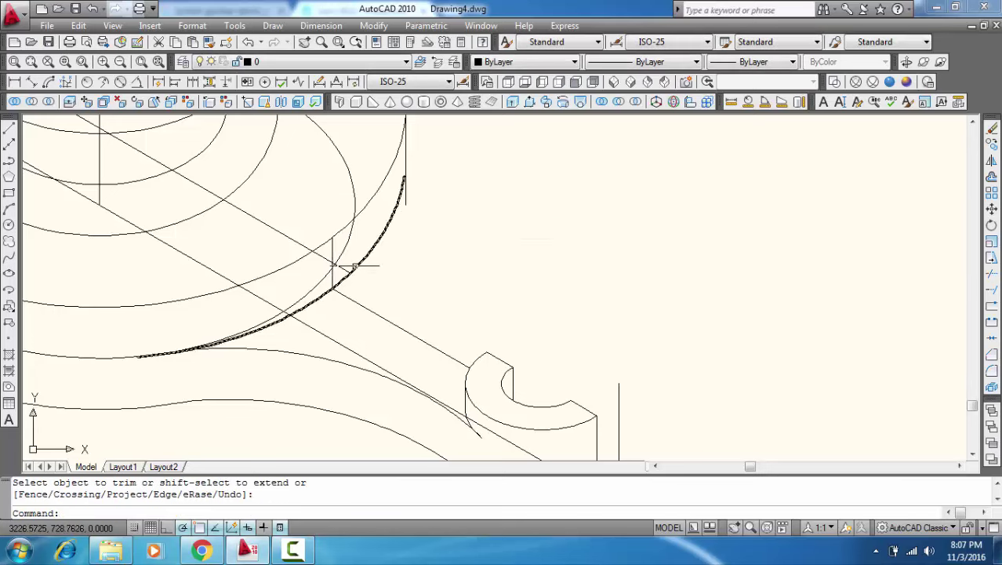
Step: Move the diagonal cut line so its end meets the top of the vertical edge
{"action": "left_click", "coordinate": [338, 267]}
{"action": "right_click", "coordinate": [347, 273]}
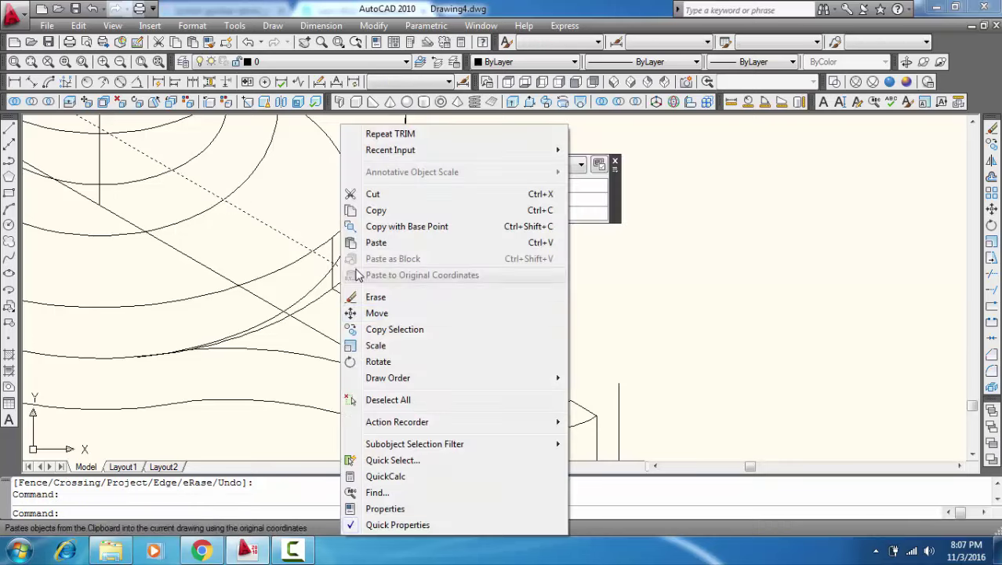
{"action": "left_click", "coordinate": [376, 313]}
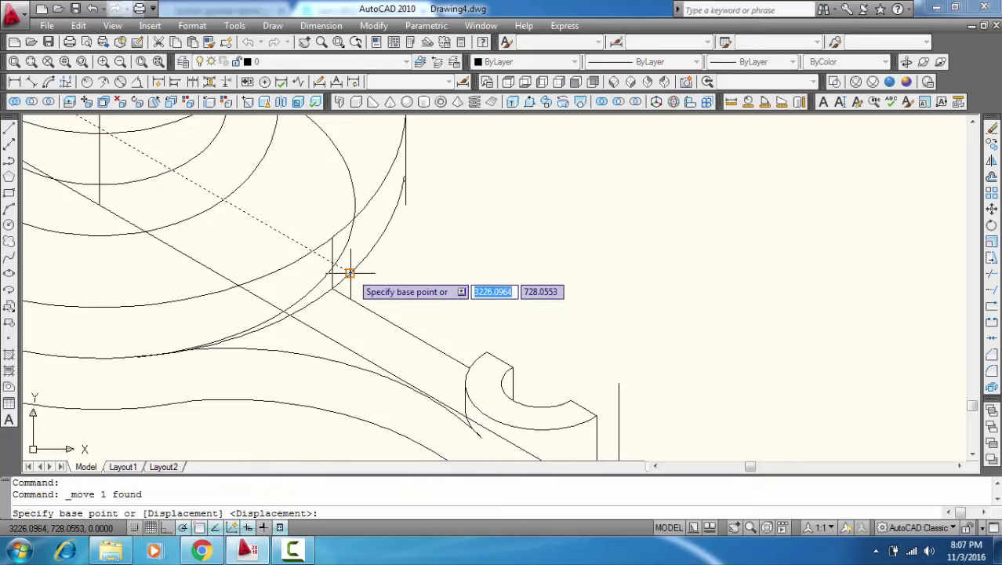
{"action": "left_click", "coordinate": [342, 247]}
{"action": "left_click", "coordinate": [334, 235]}
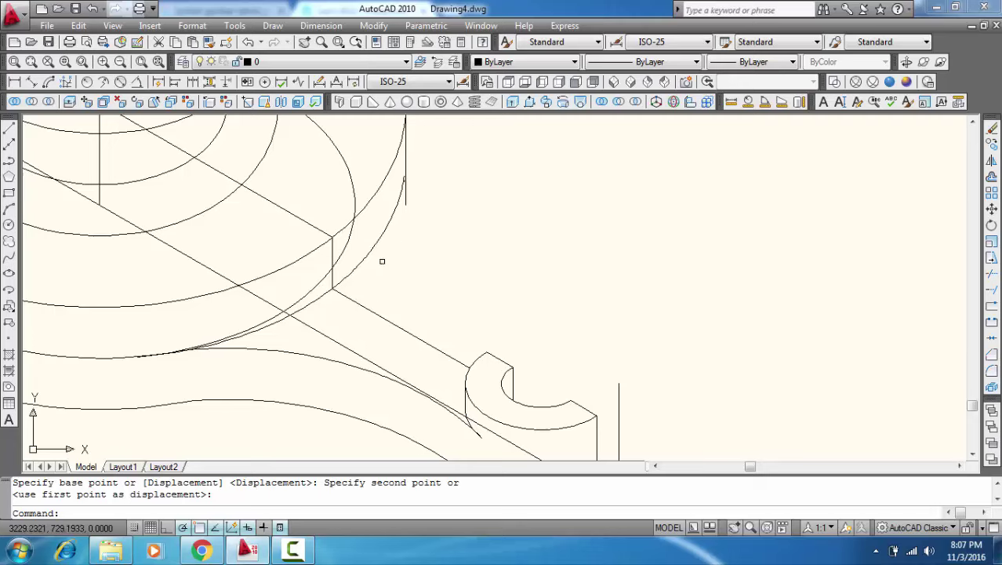
Step: Trim away the outer arc beyond the vertical edge
{"action": "middle_click_drag", "start_coordinate": [382, 261], "coordinate": [417, 293]}
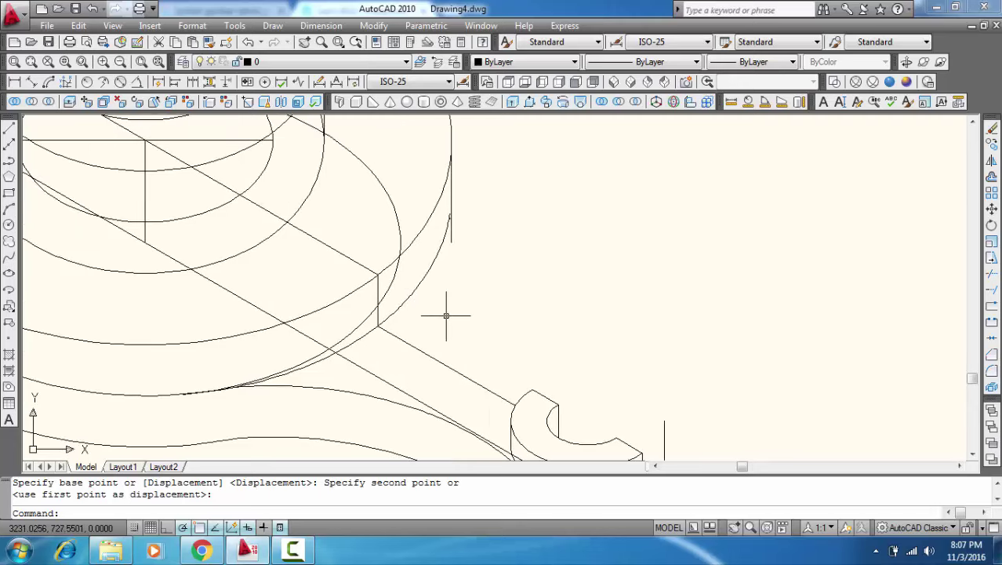
{"action": "type", "text": "tr"}
{"action": "key", "text": "Return"}
{"action": "key", "text": "Return"}
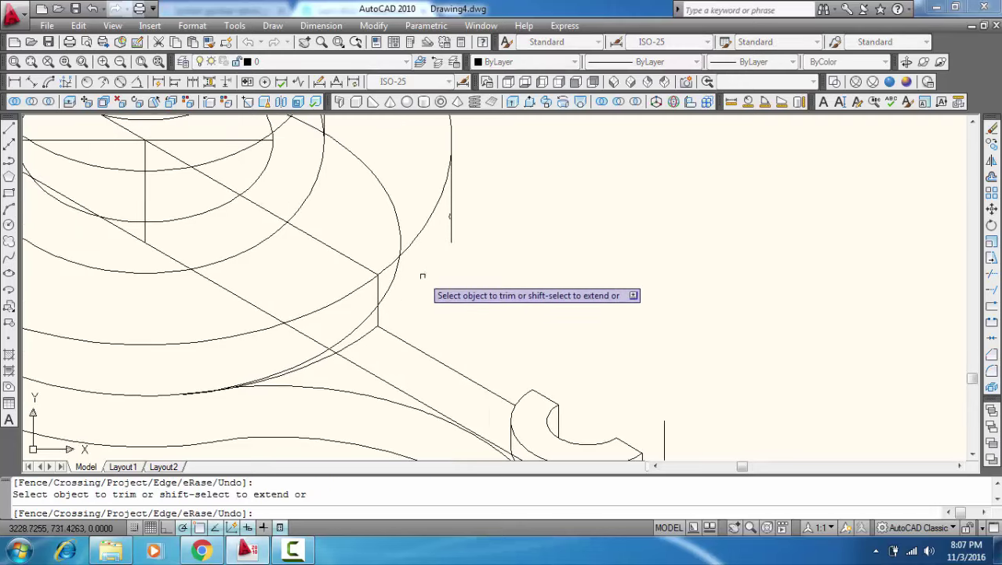
{"action": "left_click", "coordinate": [418, 235]}
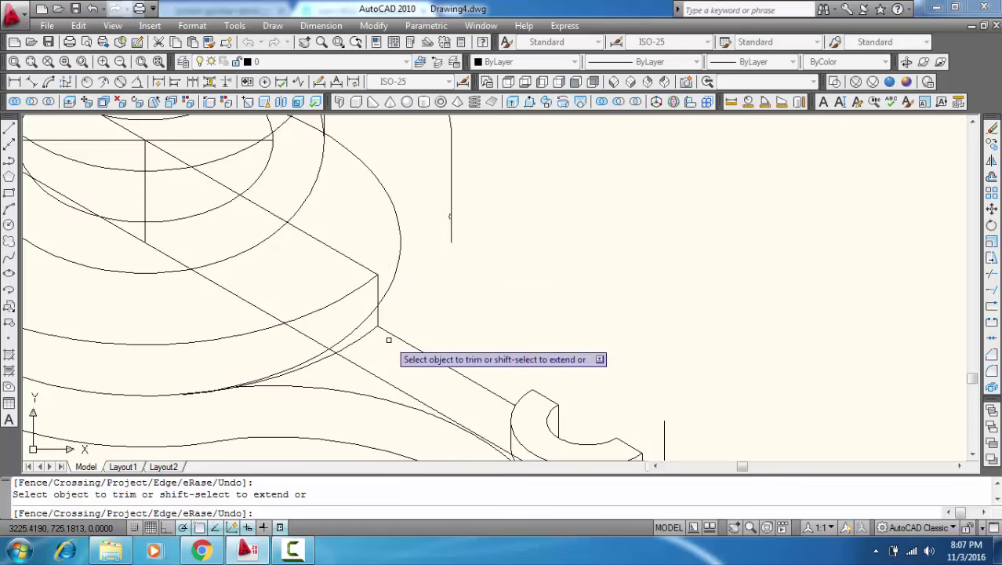
{"action": "scroll", "coordinate": [416, 330], "scroll_direction": "down", "scroll_amount": 2}
{"action": "key", "text": "Escape"}
Step: Erase the extra ellipse and trim the diagonal inside the boss ellipse
{"action": "left_click", "coordinate": [406, 272]}
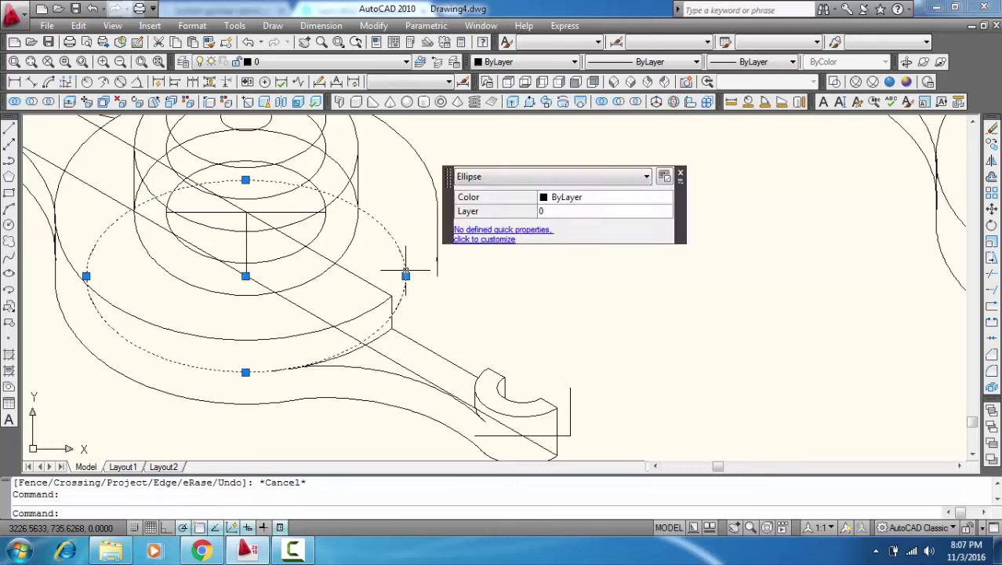
{"action": "key", "text": "Delete"}
{"action": "scroll", "coordinate": [458, 298], "scroll_direction": "up", "scroll_amount": 1}
{"action": "scroll", "coordinate": [468, 302], "scroll_direction": "up", "scroll_amount": 1}
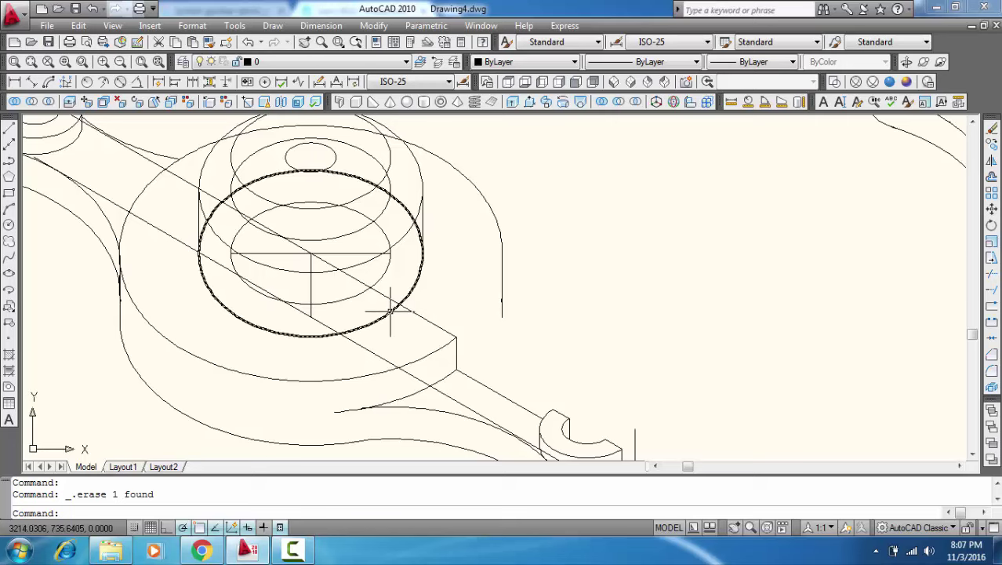
{"action": "type", "text": "tr"}
{"action": "key", "text": "Return"}
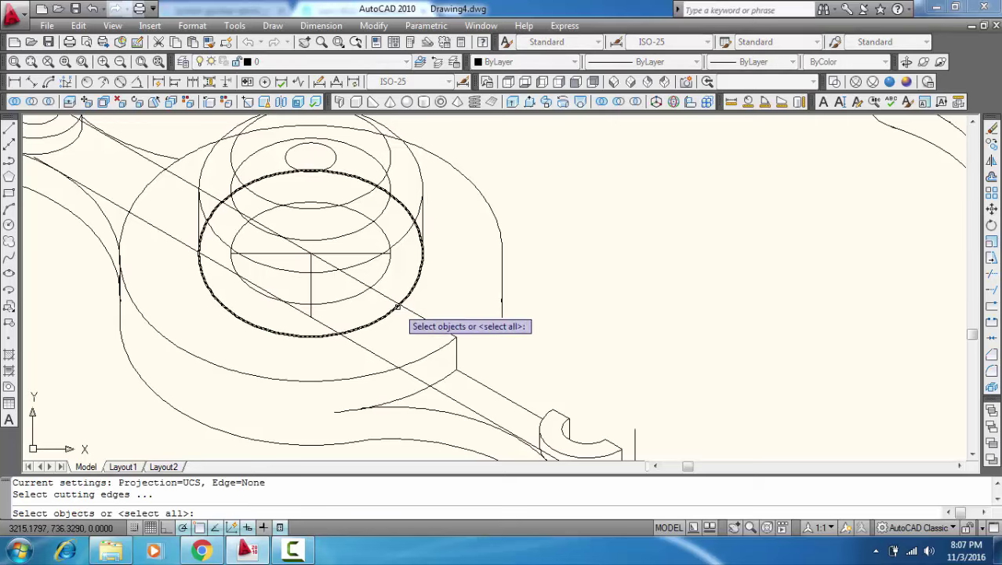
{"action": "left_click", "coordinate": [389, 311]}
{"action": "key", "text": "Return"}
{"action": "left_click", "coordinate": [384, 295]}
{"action": "key", "text": "Return"}
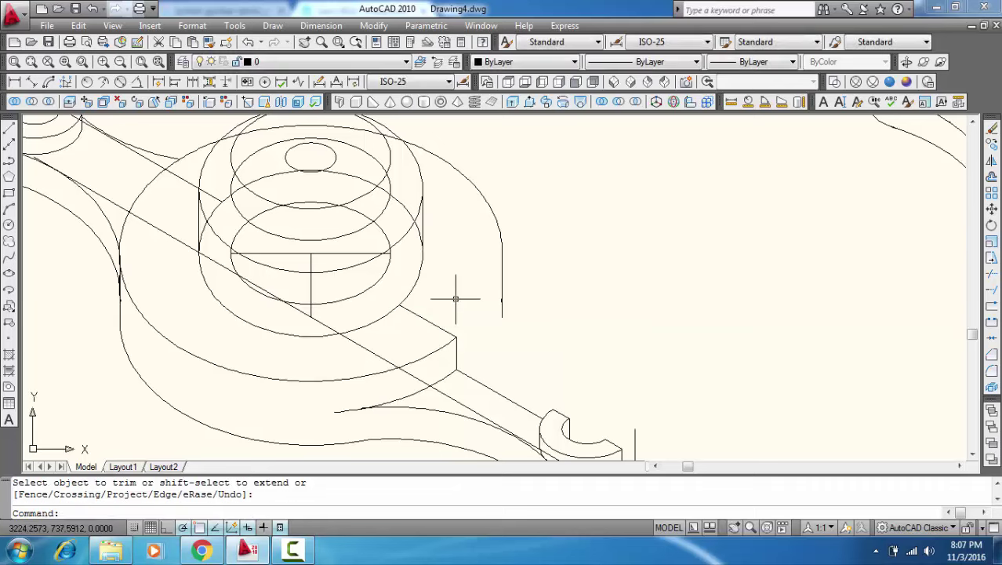
Step: Draw a line from the boss's lower edge and copy it to the boss's right edge
{"action": "type", "text": "l"}
{"action": "key", "text": "Return"}
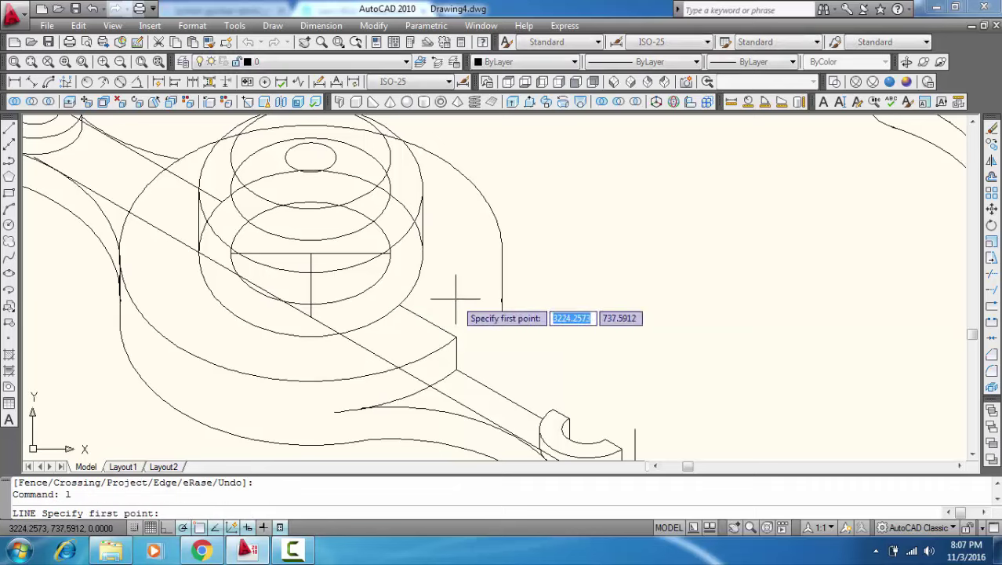
{"action": "left_click", "coordinate": [398, 305]}
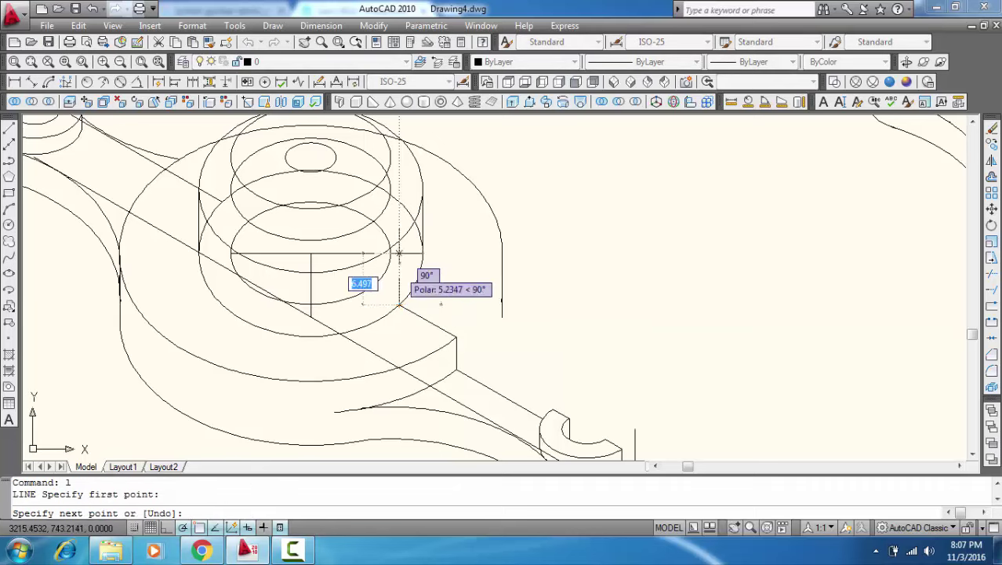
{"action": "left_click", "coordinate": [455, 335]}
{"action": "key", "text": "Return"}
{"action": "left_click", "coordinate": [428, 320]}
{"action": "left_click", "coordinate": [991, 144]}
{"action": "left_click", "coordinate": [455, 334]}
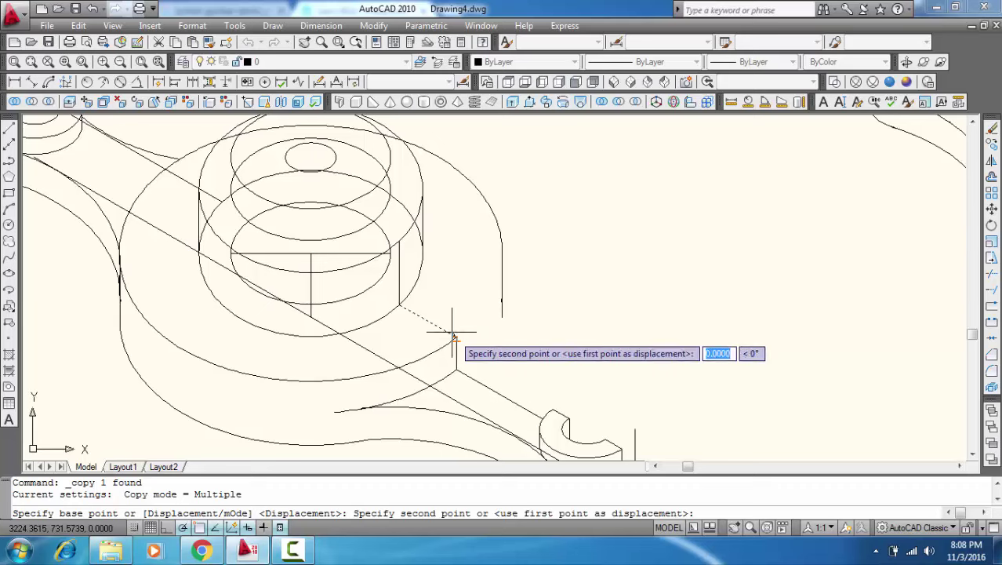
{"action": "left_click", "coordinate": [398, 239]}
{"action": "key", "text": "Return"}
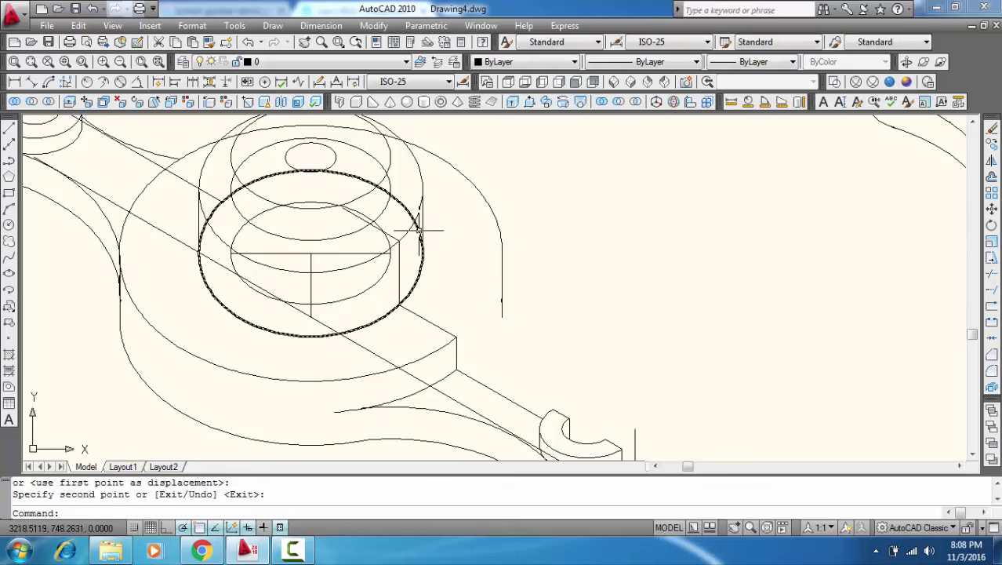
Step: Trim part of the boss ellipse using the boss ellipse as cutting edge
{"action": "scroll", "coordinate": [353, 267], "scroll_direction": "down", "scroll_amount": 1}
{"action": "scroll", "coordinate": [353, 266], "scroll_direction": "down", "scroll_amount": 1}
{"action": "scroll", "coordinate": [395, 274], "scroll_direction": "up", "scroll_amount": 3}
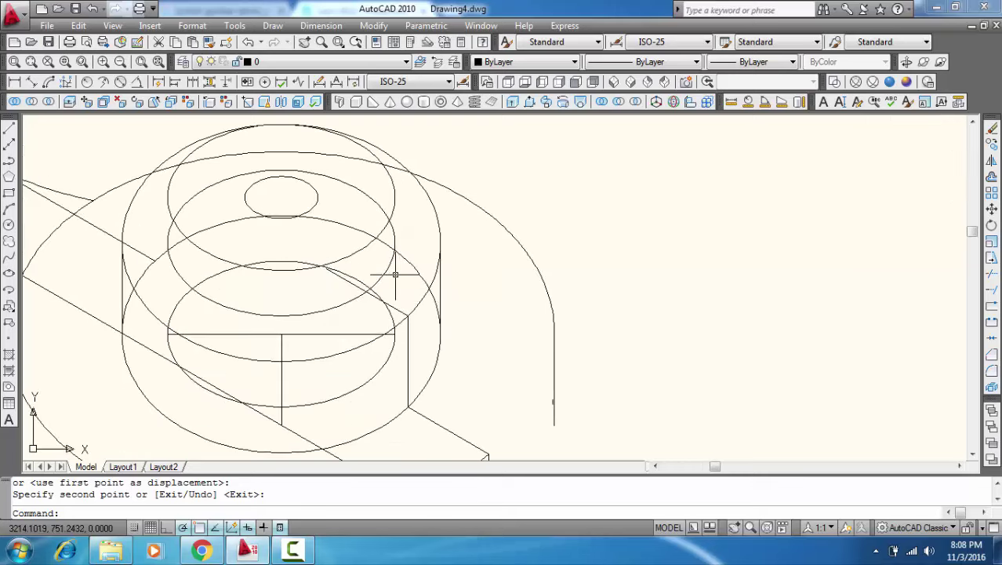
{"action": "type", "text": "tr"}
{"action": "key", "text": "Return"}
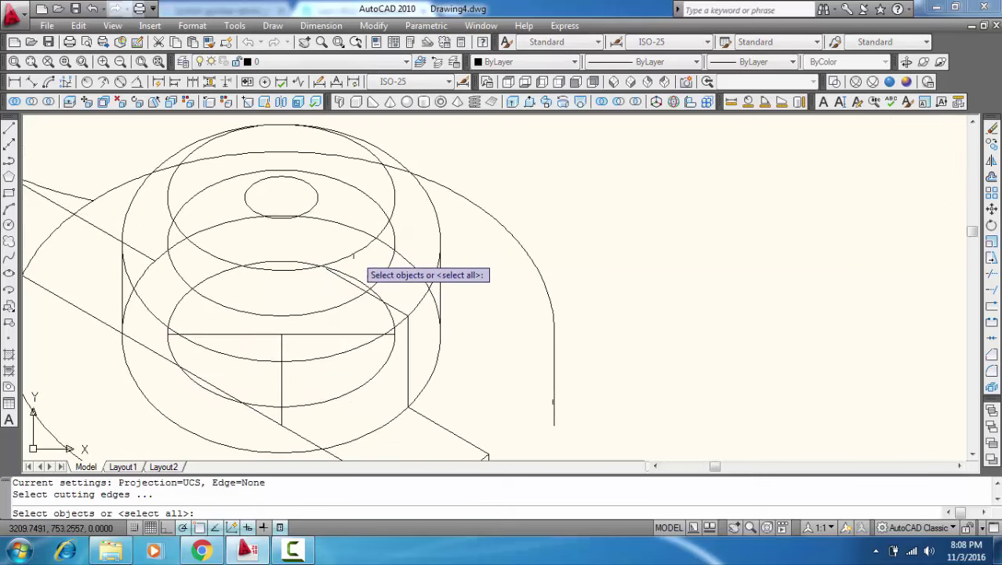
{"action": "left_click", "coordinate": [380, 278]}
{"action": "key", "text": "Return"}
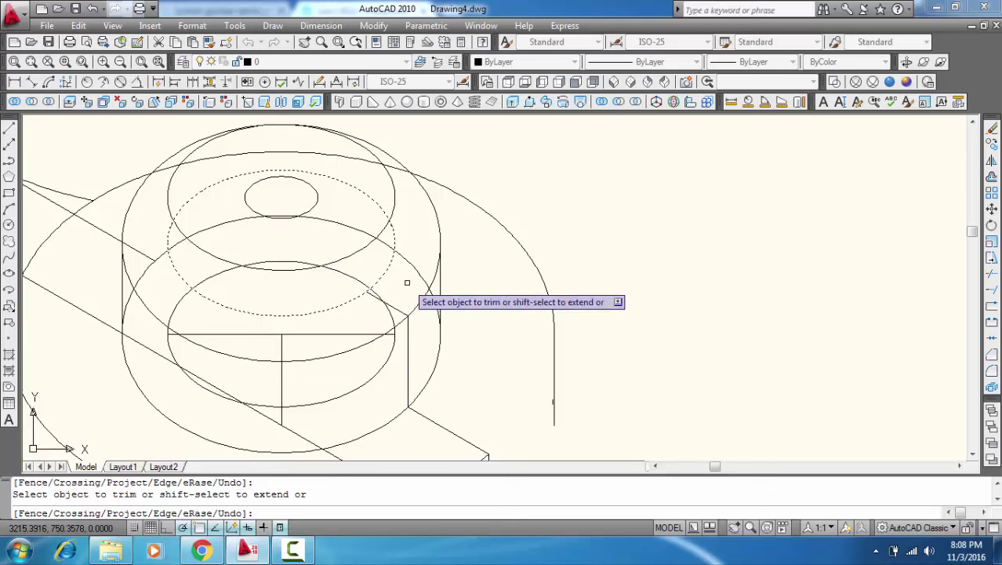
{"action": "left_click", "coordinate": [422, 300]}
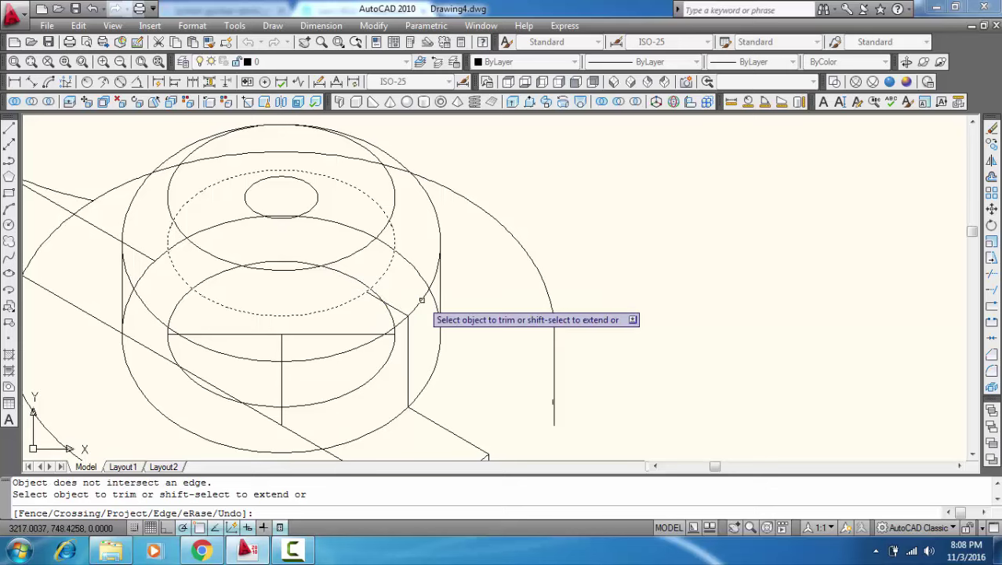
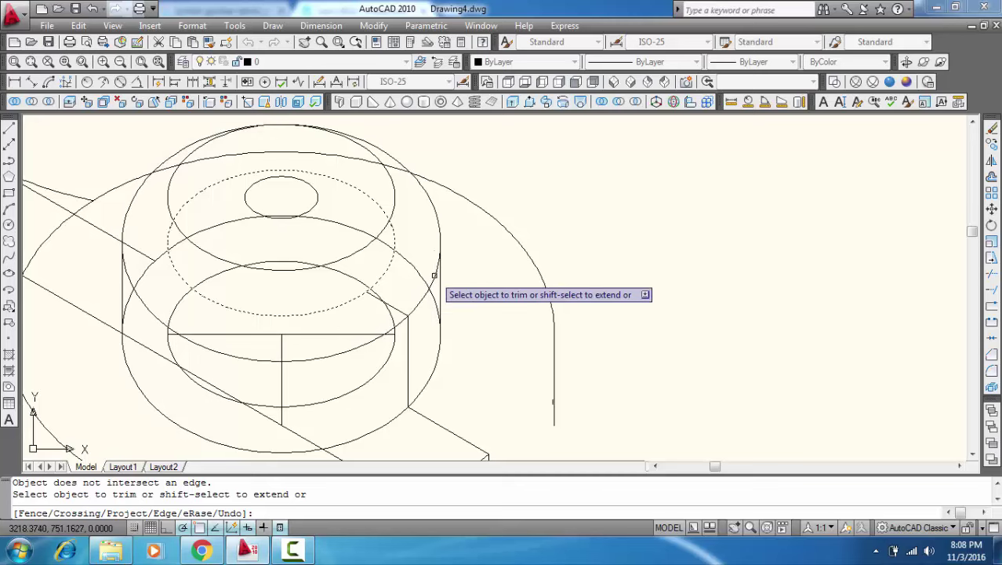
Step: Erase the inner ellipse on the boss's lower step
{"action": "key", "text": "Escape"}
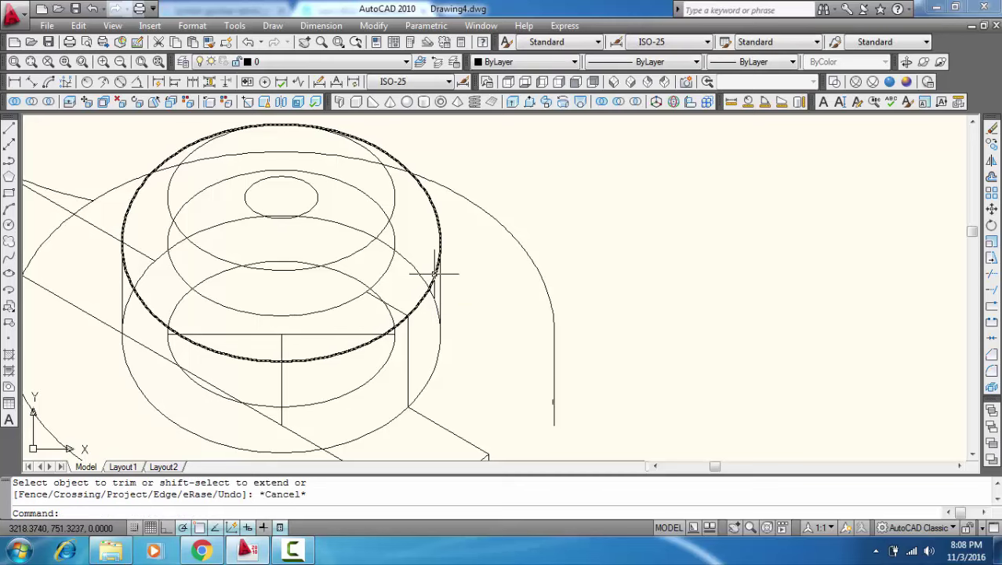
{"action": "type", "text": "tr"}
{"action": "key", "text": "Return"}
{"action": "key", "text": "Return"}
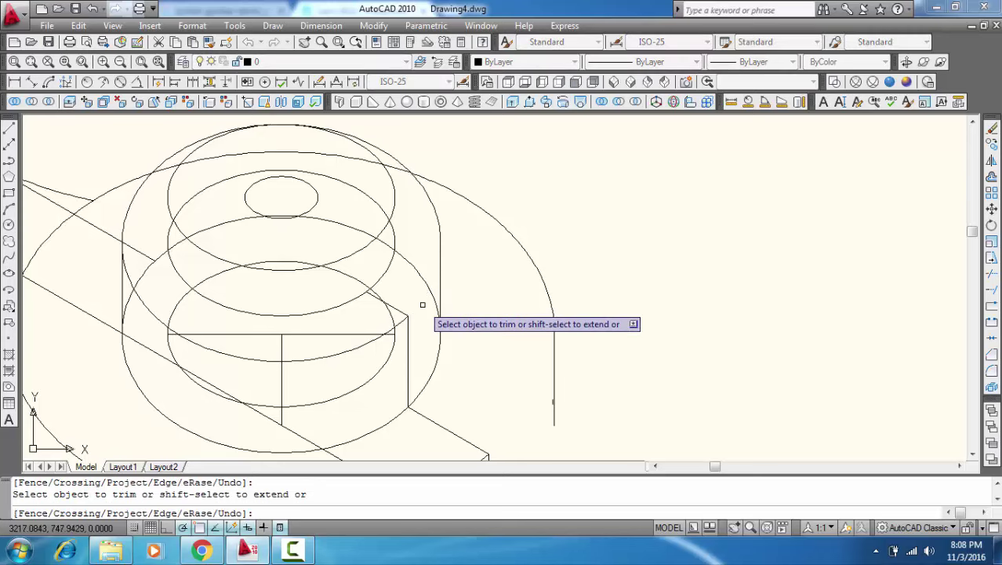
{"action": "key", "text": "Escape"}
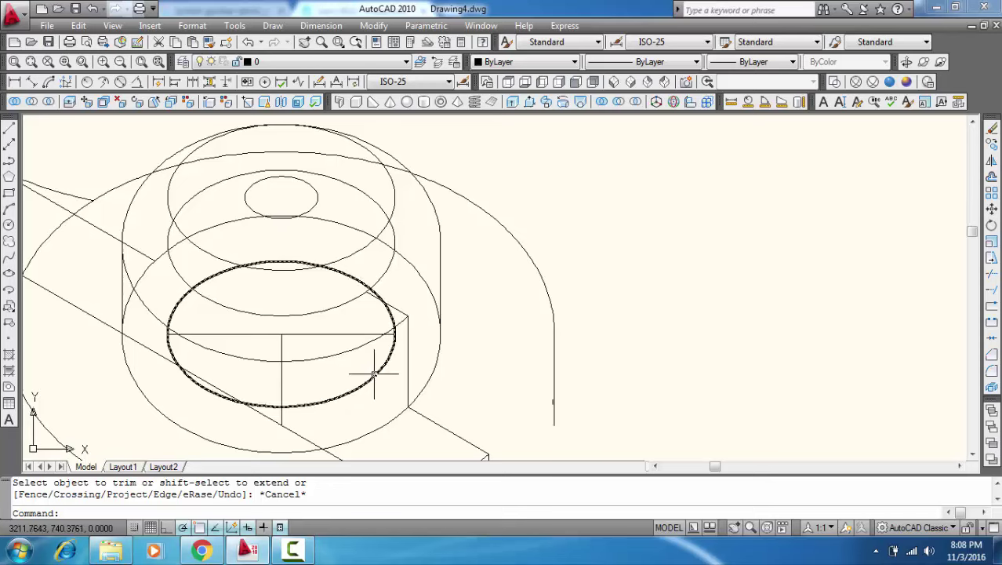
{"action": "left_click", "coordinate": [374, 374]}
{"action": "key", "text": "Delete"}
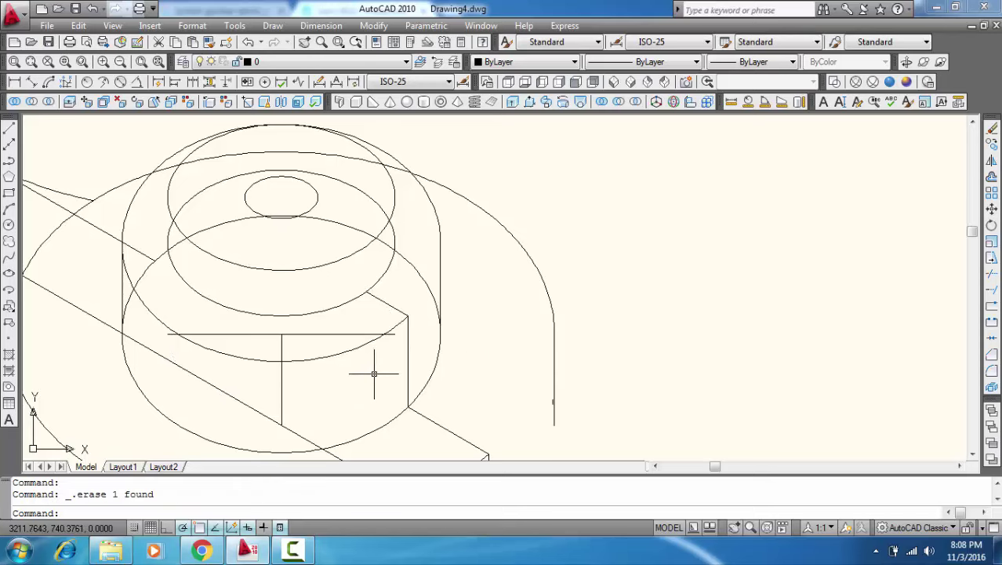
{"action": "type", "text": "tr"}
Step: Trim away the stray arc piece at the boss's lower right
{"action": "key", "text": "Return"}
{"action": "key", "text": "Return"}
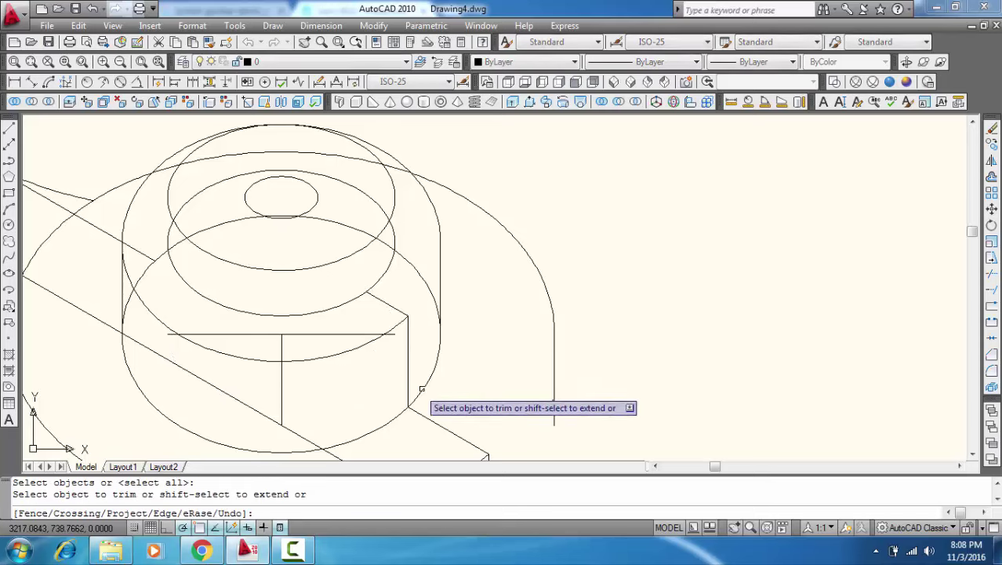
{"action": "left_click", "coordinate": [423, 384]}
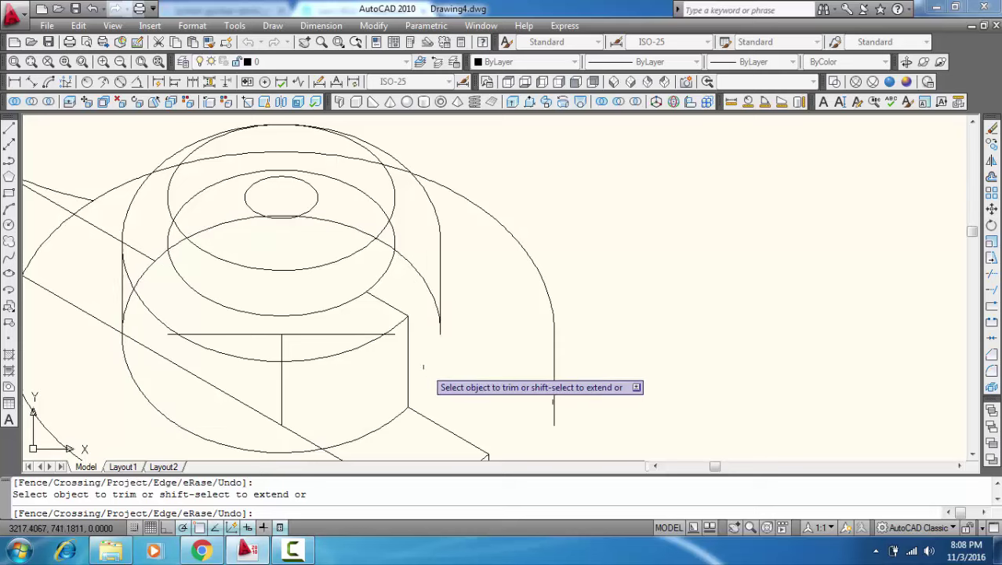
{"action": "key", "text": "Escape"}
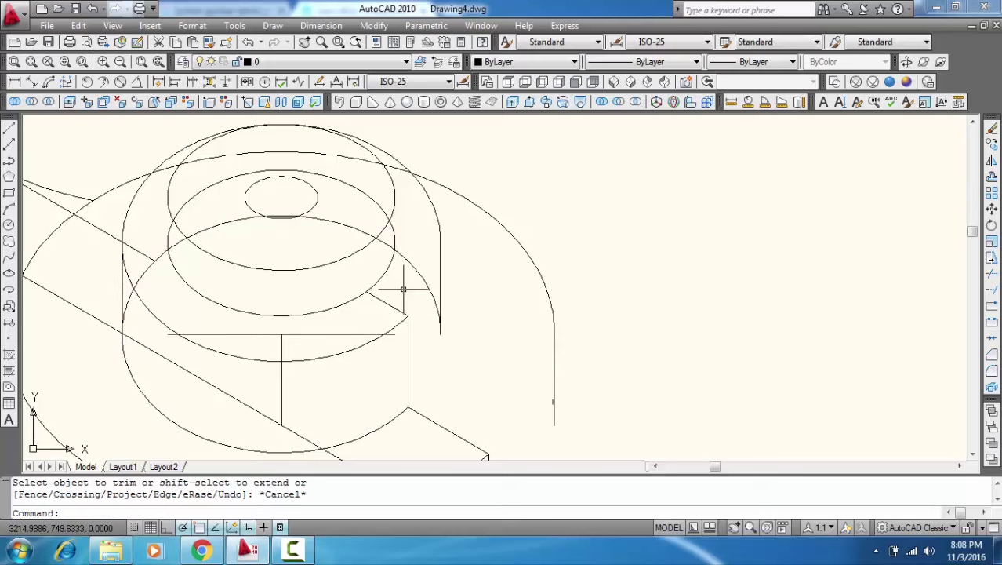
{"action": "type", "text": "l"}
{"action": "key", "text": "Return"}
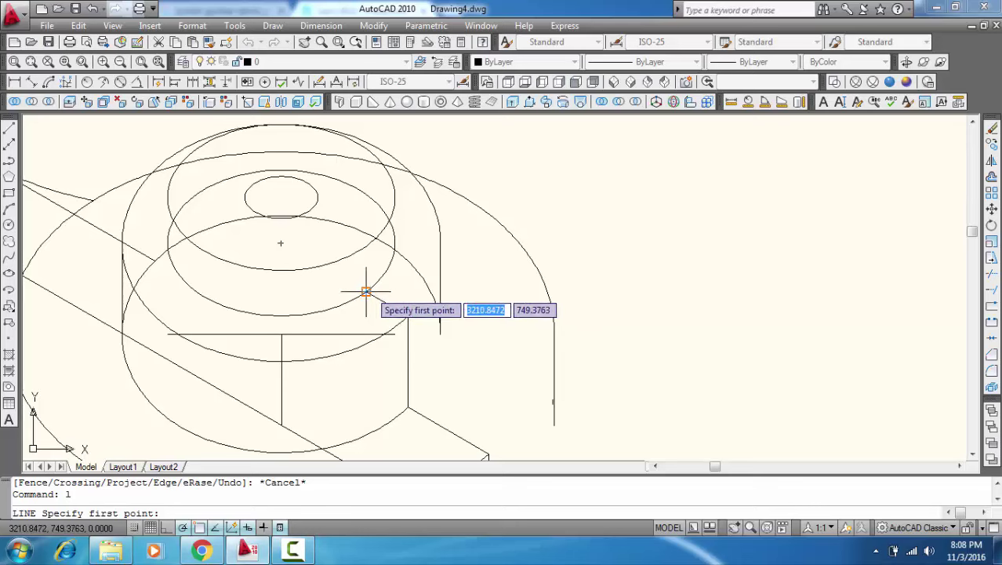
Step: Draw a vertical edge line up the boss's middle step, trimmed at the upper ellipse
{"action": "left_click", "coordinate": [366, 291]}
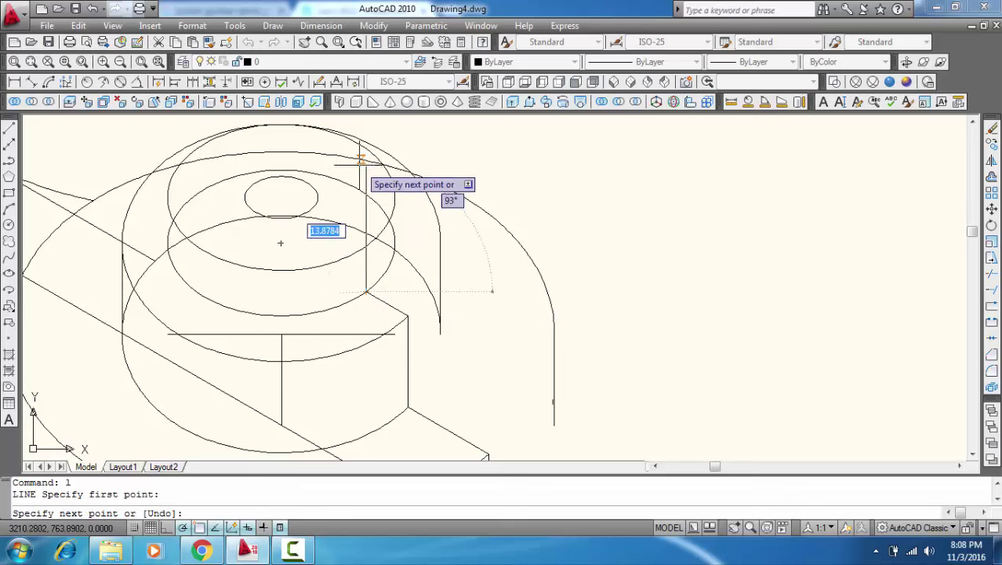
{"action": "left_click", "coordinate": [365, 172]}
{"action": "key", "text": "Return"}
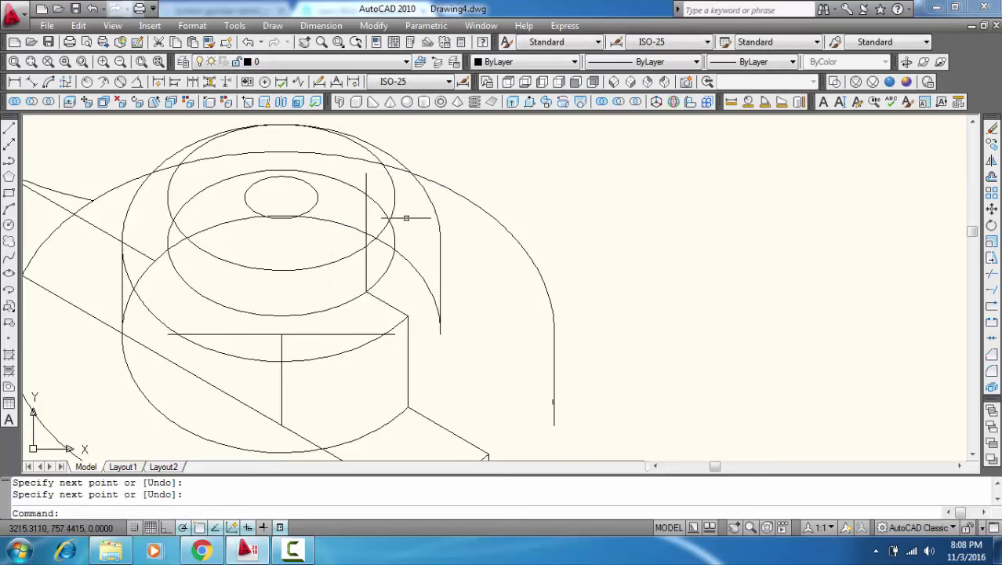
{"action": "type", "text": "tr"}
{"action": "key", "text": "Return"}
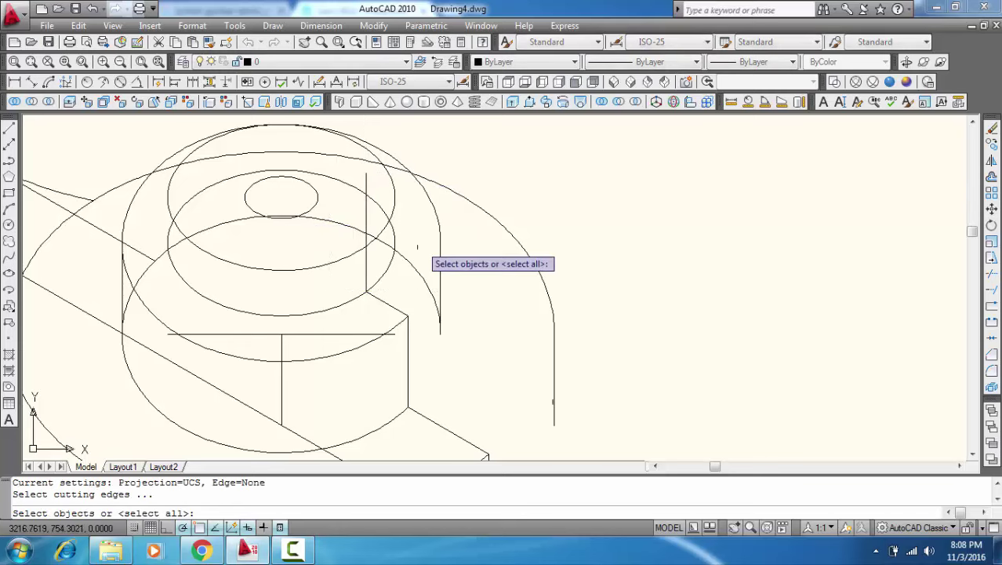
{"action": "left_click", "coordinate": [371, 242]}
{"action": "key", "text": "Return"}
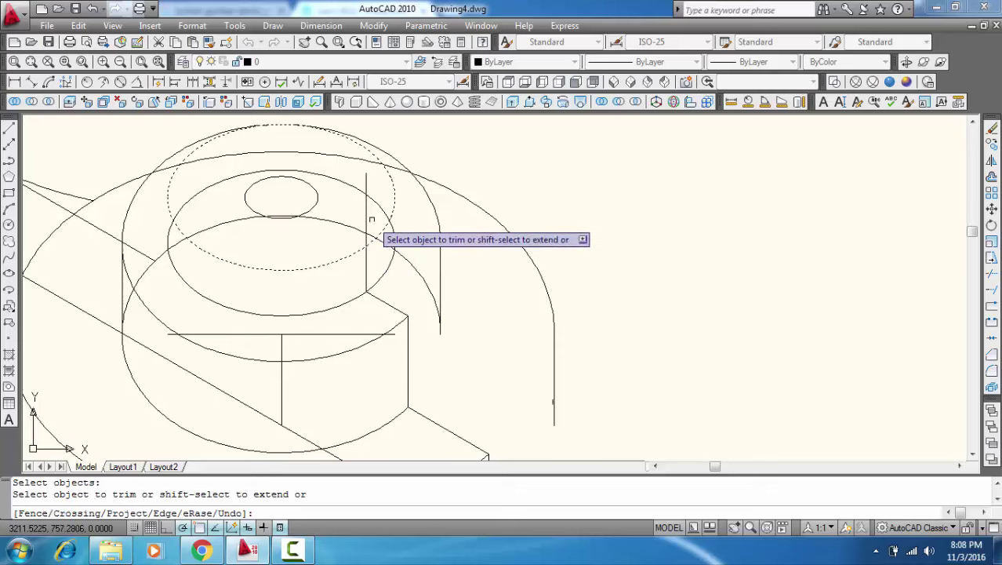
{"action": "left_click", "coordinate": [365, 181]}
{"action": "key", "text": "Return"}
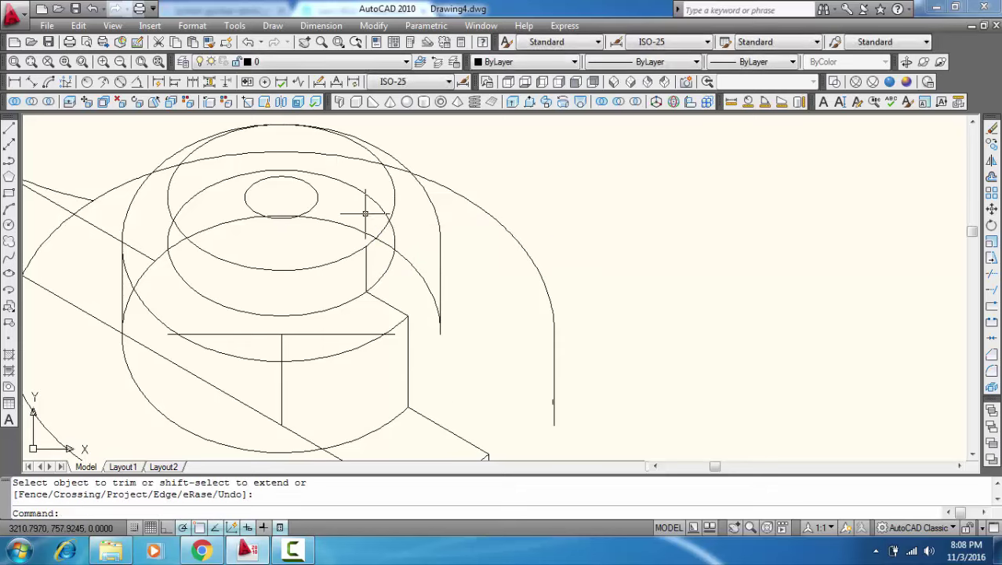
Step: Draw a slanted line from the step edge to the small top ellipse, trimmed at its outline
{"action": "type", "text": "l"}
{"action": "key", "text": "Return"}
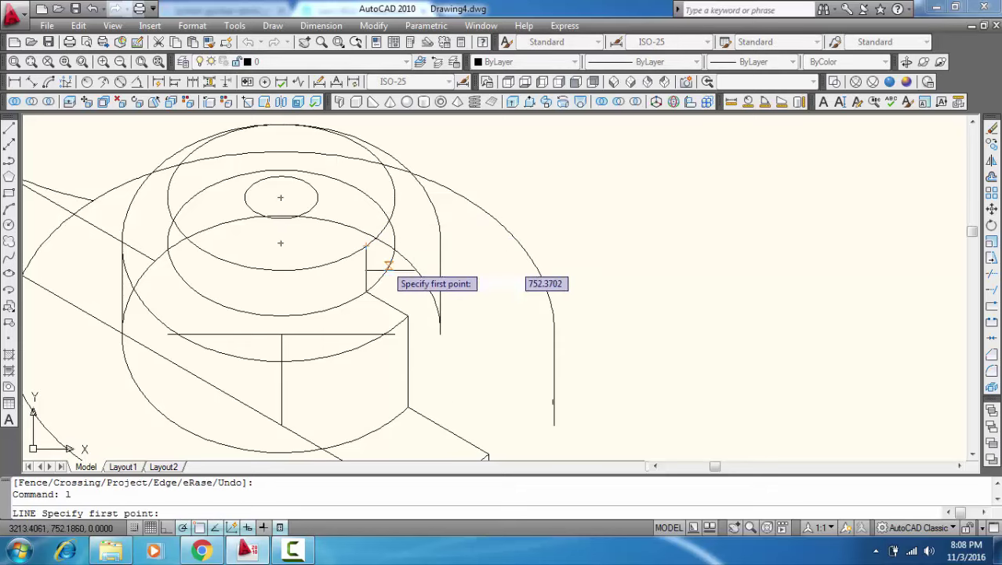
{"action": "left_click", "coordinate": [365, 250]}
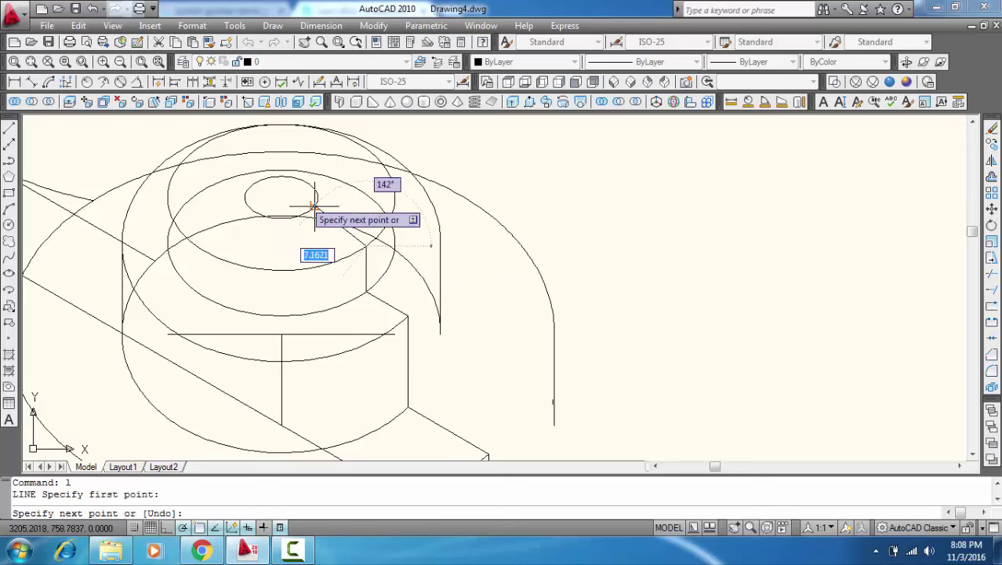
{"action": "left_click", "coordinate": [280, 197]}
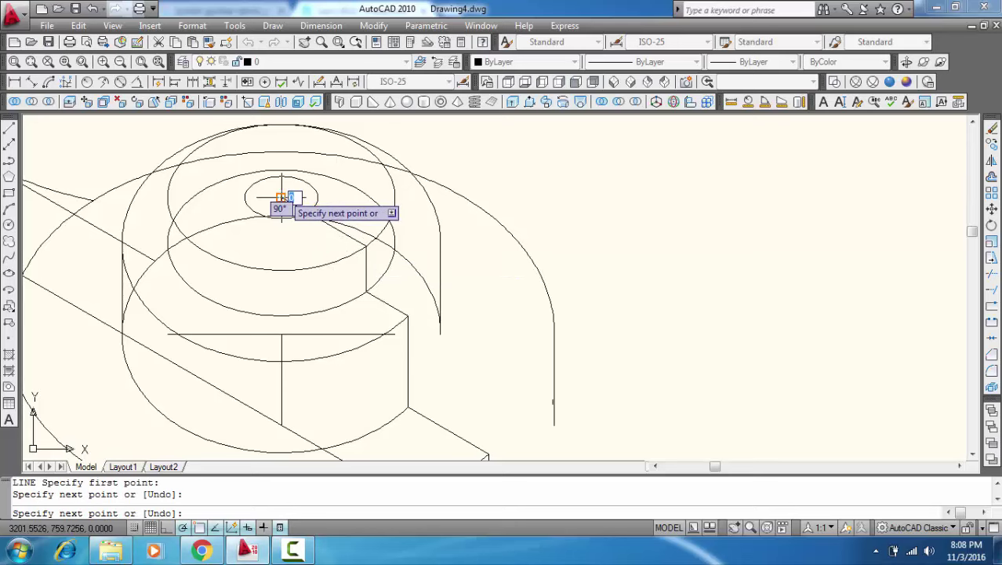
{"action": "key", "text": "Return"}
{"action": "type", "text": "tr"}
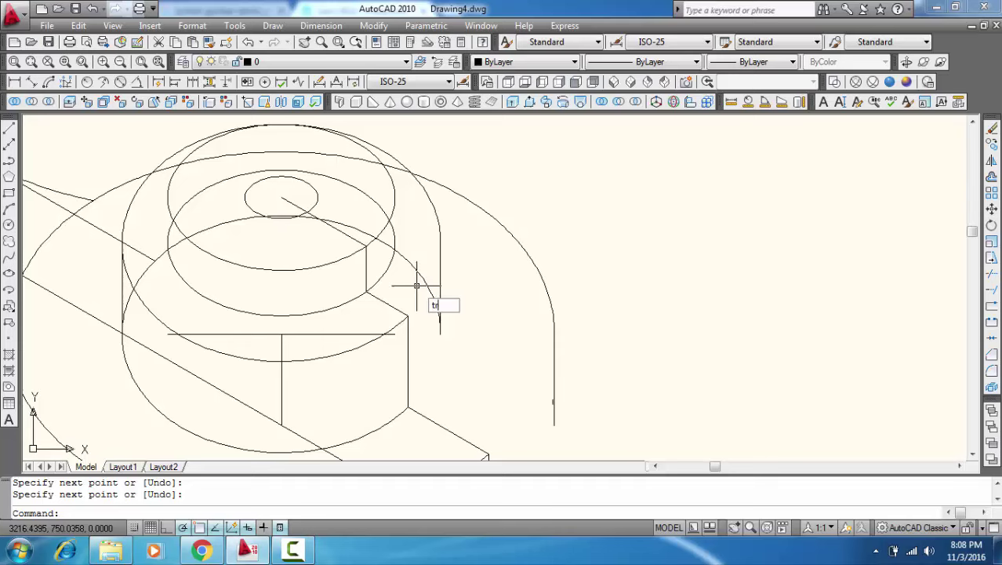
{"action": "key", "text": "Return"}
{"action": "left_click", "coordinate": [316, 200]}
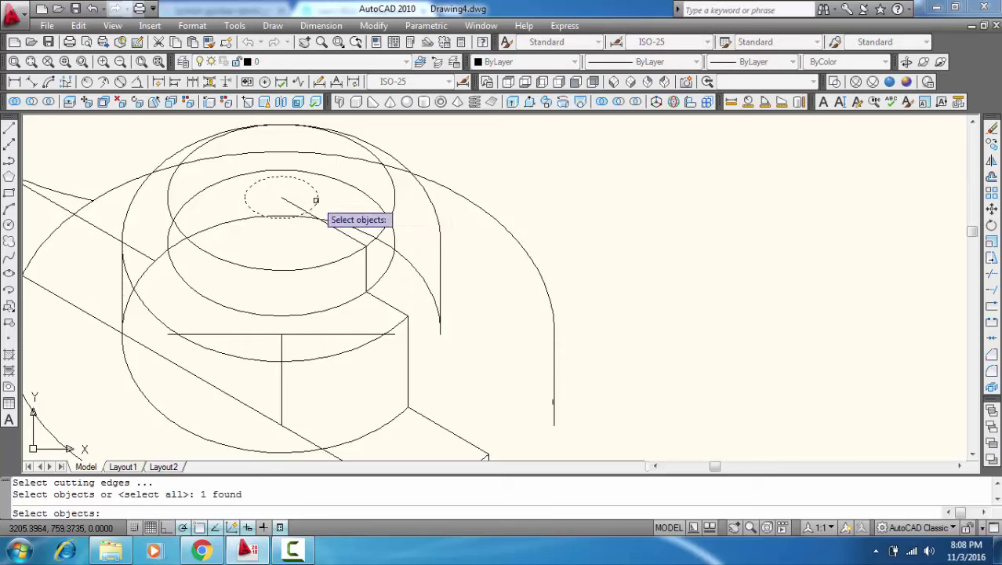
{"action": "key", "text": "Return"}
{"action": "left_click", "coordinate": [287, 200]}
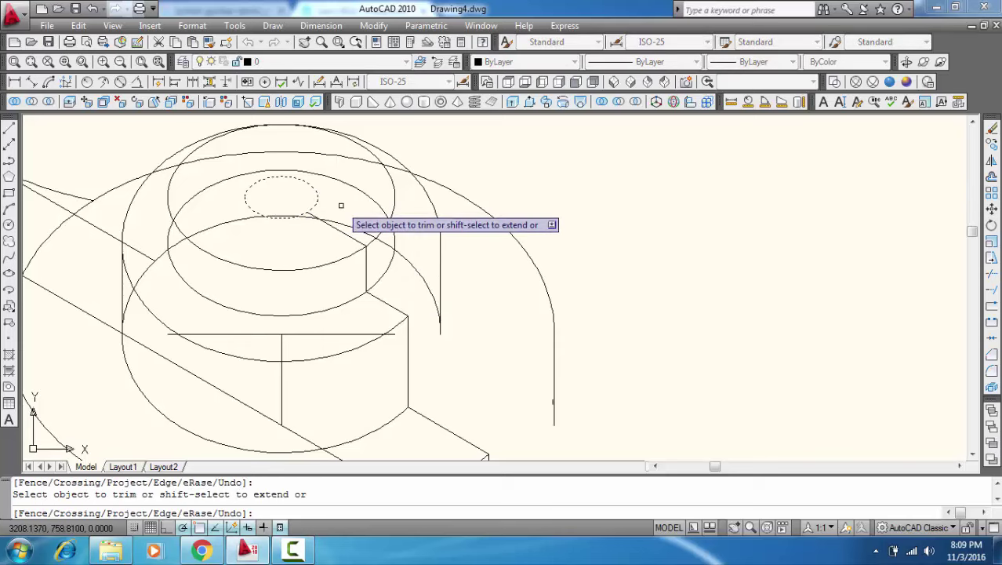
{"action": "key", "text": "Escape"}
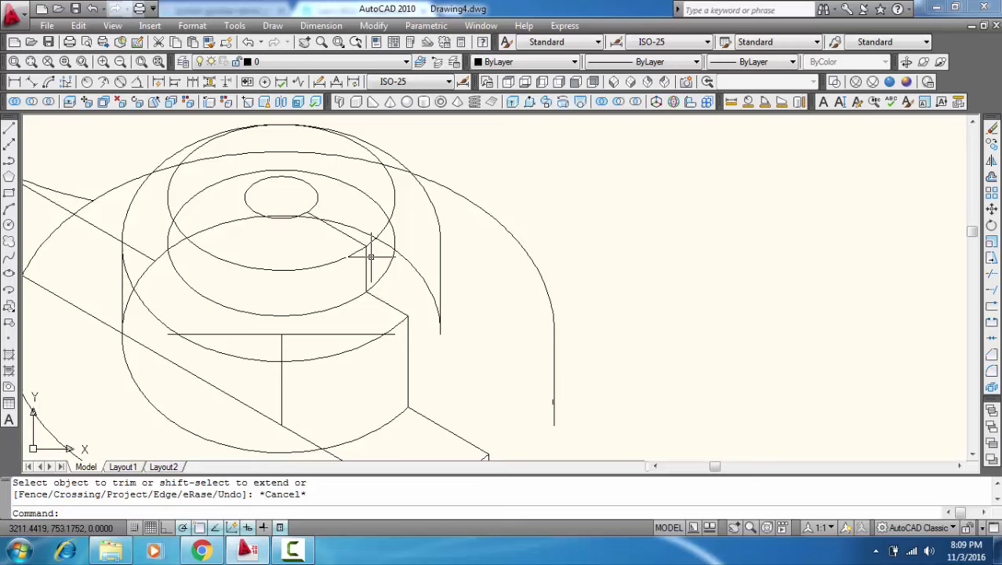
Step: Draw a 30° construction line from the hub ellipse centre running down-left past the boss
{"action": "scroll", "coordinate": [371, 256], "scroll_direction": "down", "scroll_amount": 3}
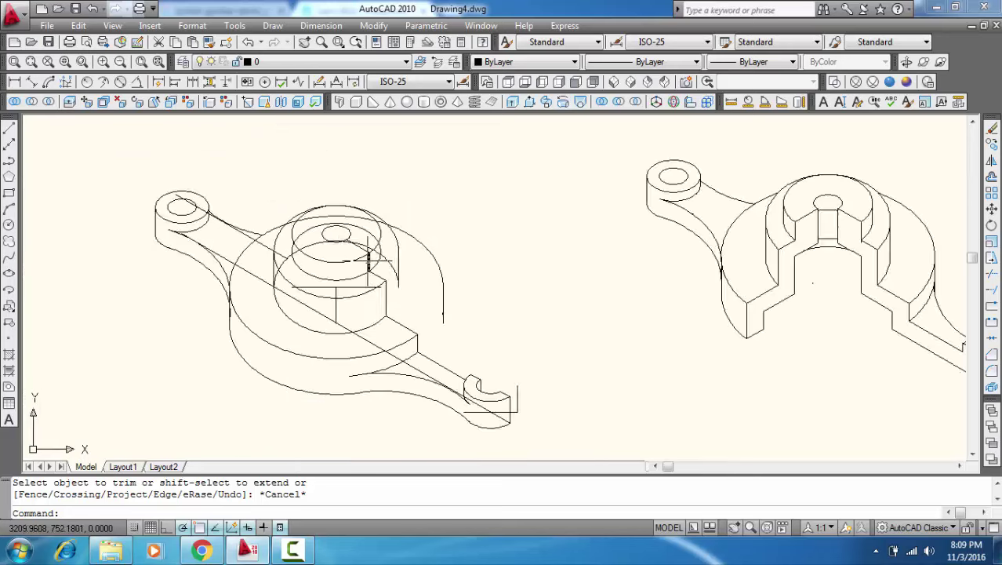
{"action": "scroll", "coordinate": [369, 257], "scroll_direction": "up", "scroll_amount": 2}
{"action": "scroll", "coordinate": [335, 229], "scroll_direction": "up", "scroll_amount": 1}
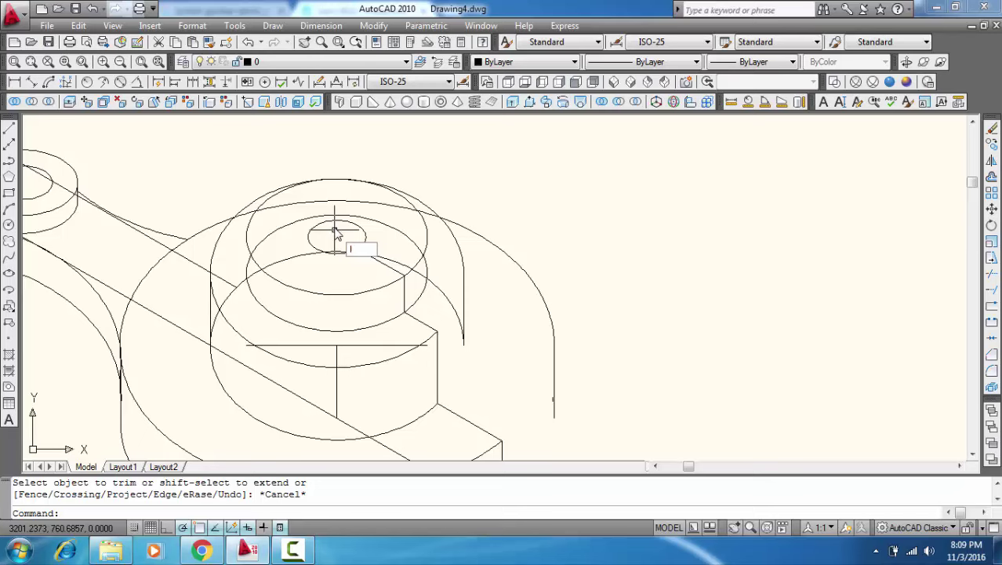
{"action": "key", "text": "Return"}
{"action": "left_click", "coordinate": [336, 232]}
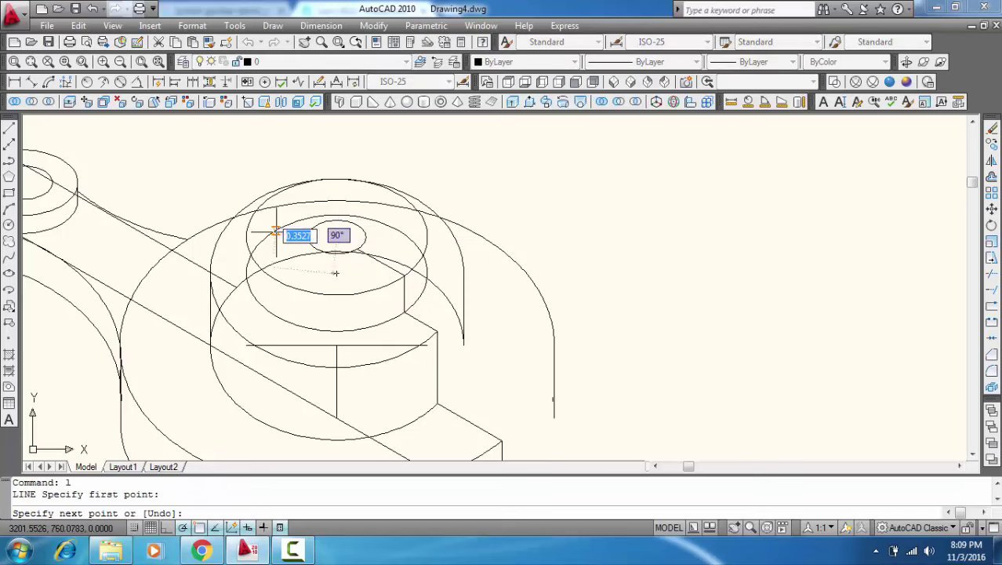
{"action": "key", "text": "F8"}
{"action": "type", "text": "<3"}
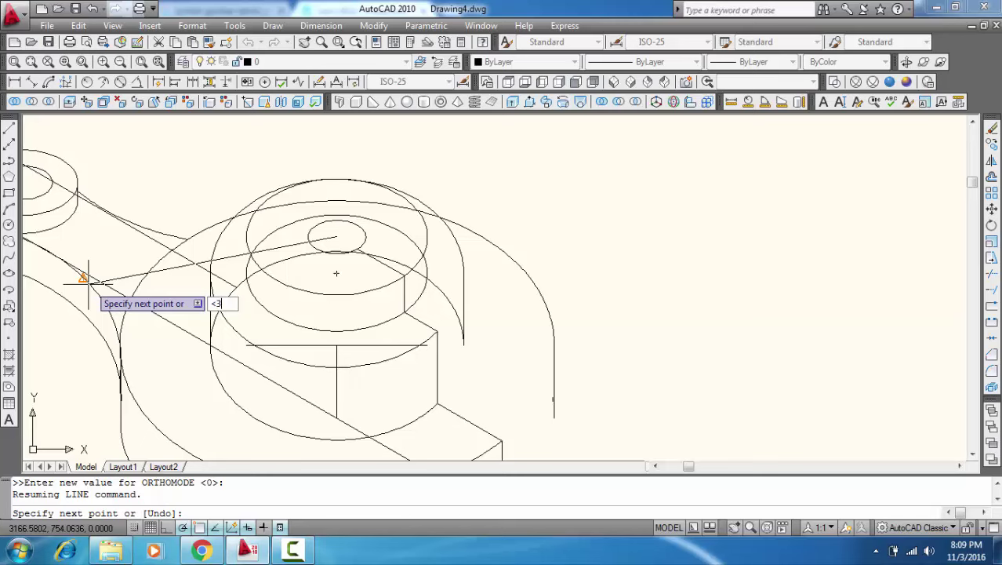
{"action": "type", "text": "0"}
{"action": "key", "text": "Return"}
{"action": "scroll", "coordinate": [135, 281], "scroll_direction": "up", "scroll_amount": 3}
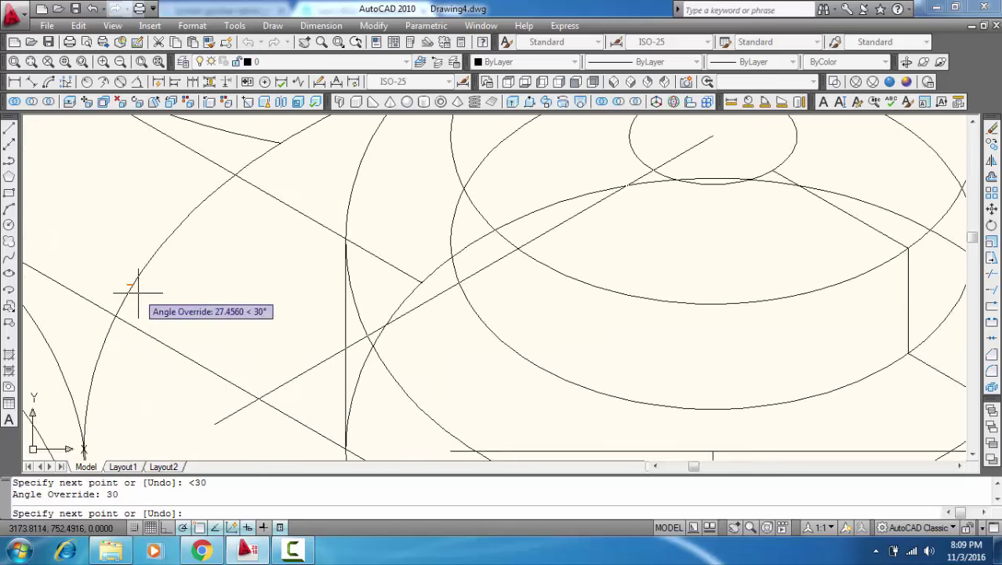
{"action": "scroll", "coordinate": [235, 312], "scroll_direction": "down", "scroll_amount": 4}
{"action": "scroll", "coordinate": [233, 318], "scroll_direction": "down", "scroll_amount": 2}
{"action": "left_click", "coordinate": [176, 358]}
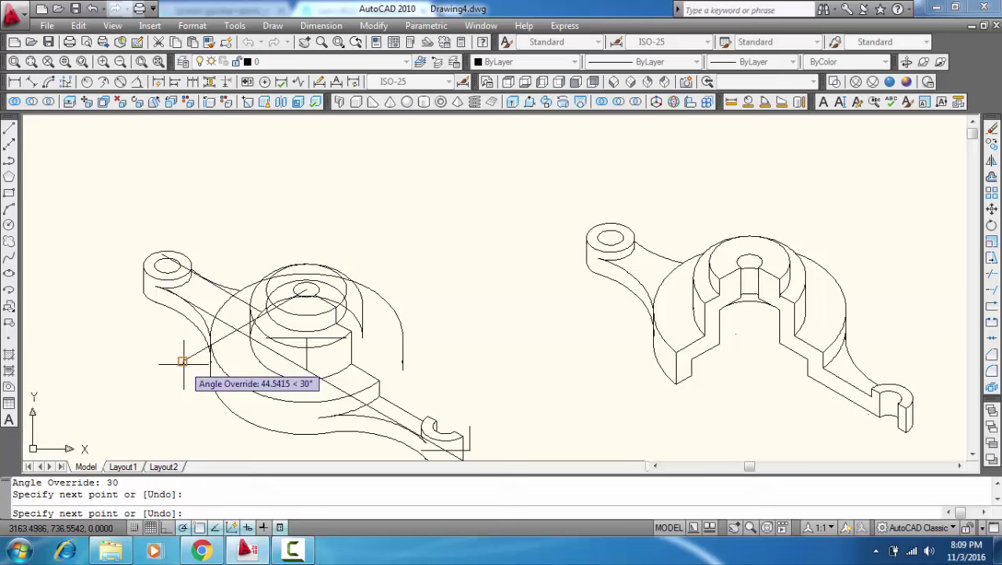
{"action": "key", "text": "Escape"}
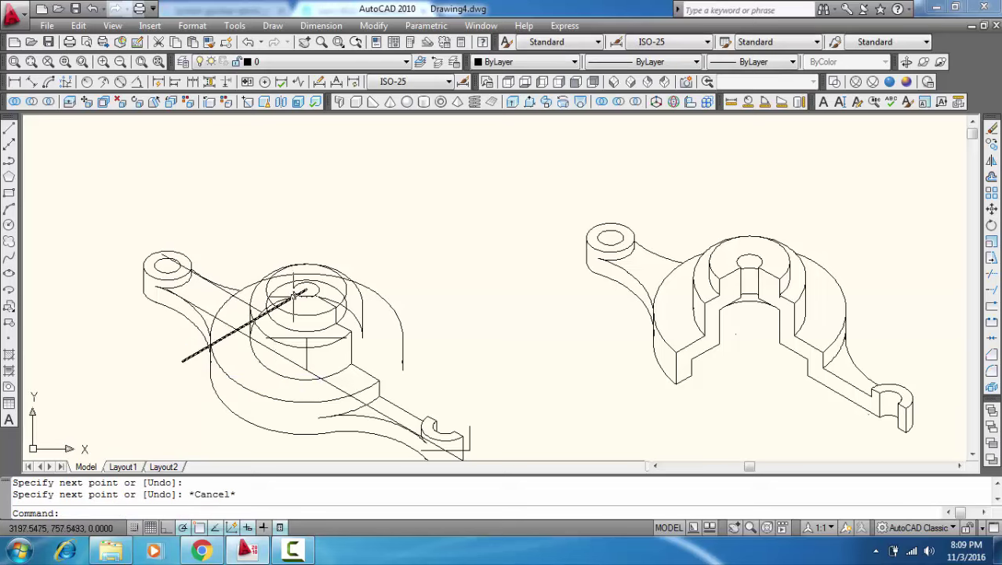
{"action": "scroll", "coordinate": [301, 294], "scroll_direction": "up", "scroll_amount": 1}
{"action": "left_click", "coordinate": [306, 290]}
Step: Copy the diagonal centre line 25 units straight down from the boss centre
{"action": "right_click", "coordinate": [305, 290]}
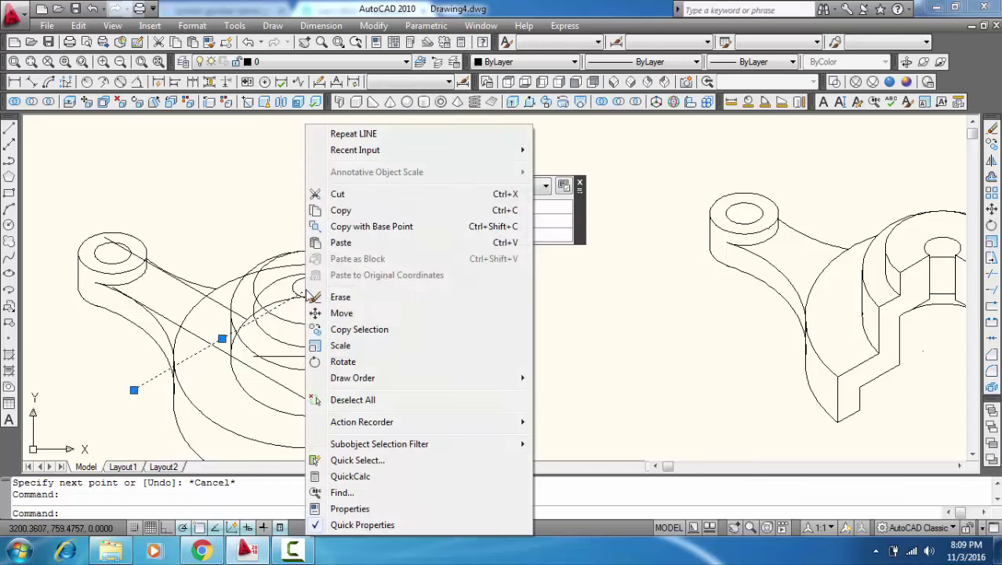
{"action": "left_click", "coordinate": [345, 329]}
{"action": "left_click", "coordinate": [308, 288]}
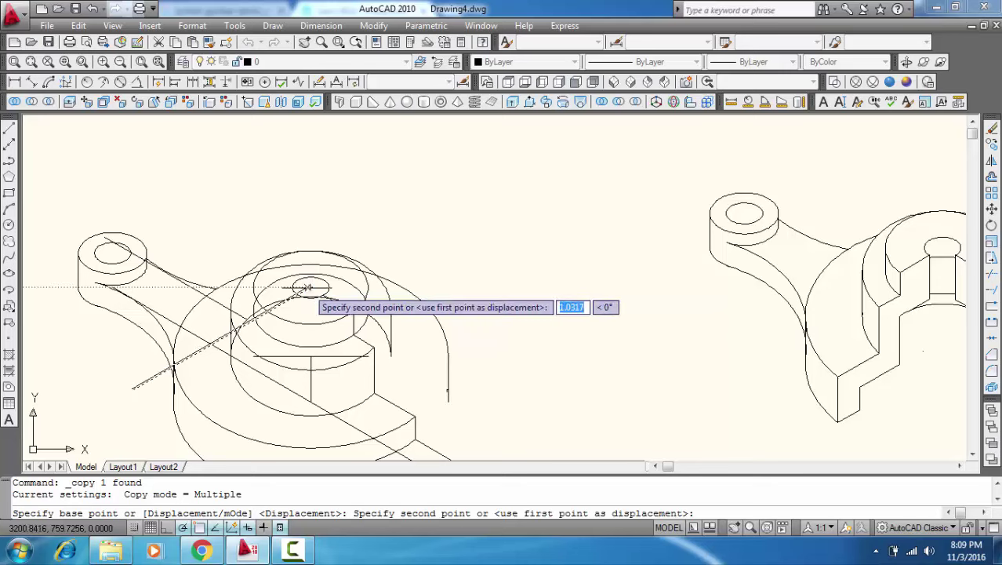
{"action": "left_click", "coordinate": [311, 403]}
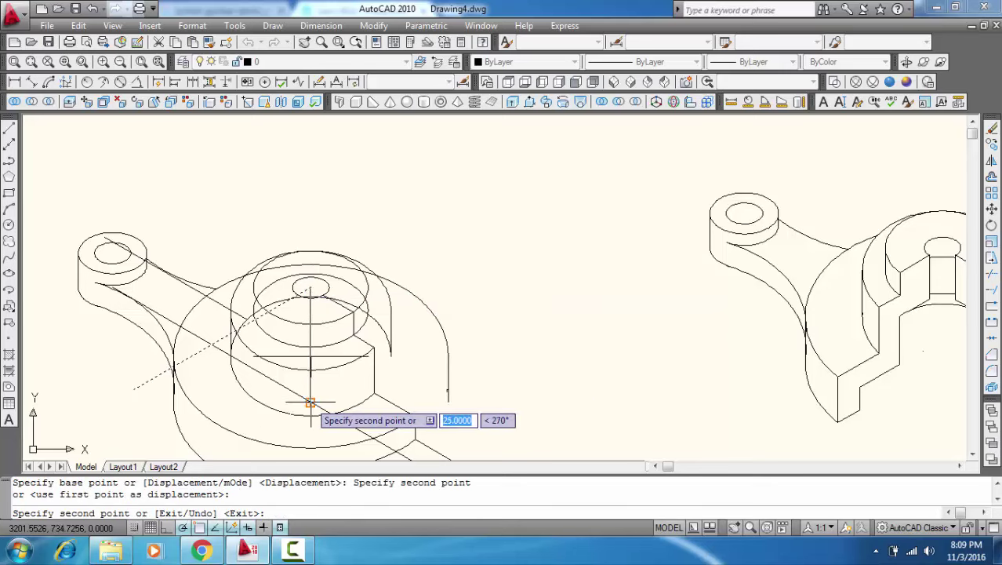
{"action": "key", "text": "Escape"}
{"action": "scroll", "coordinate": [309, 325], "scroll_direction": "up", "scroll_amount": 2}
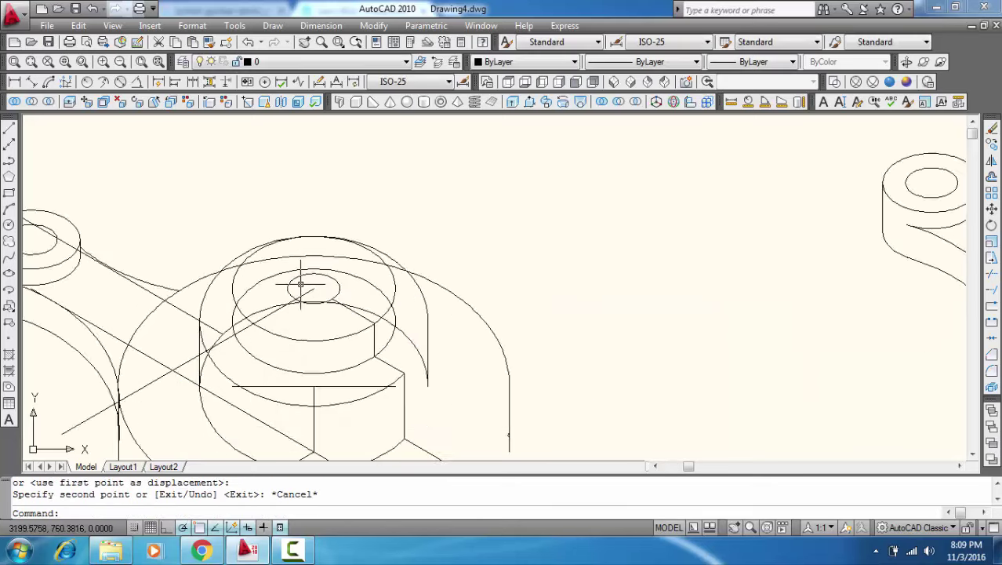
{"action": "scroll", "coordinate": [306, 306], "scroll_direction": "up", "scroll_amount": 1}
{"action": "scroll", "coordinate": [300, 284], "scroll_direction": "down", "scroll_amount": 4}
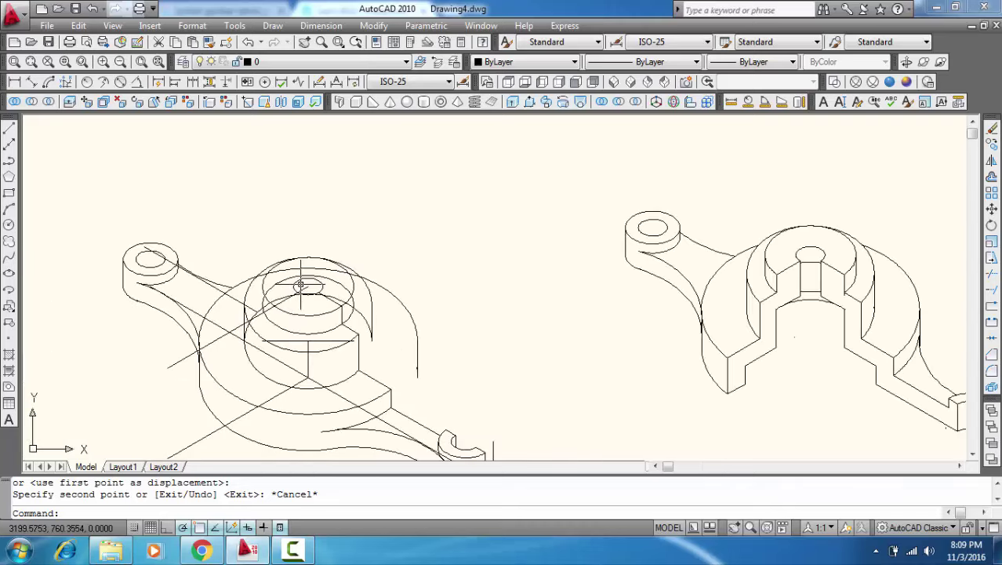
{"action": "type", "text": "tr"}
Step: Trim the diagonal construction lines back to the upper large ellipse and boss outline
{"action": "key", "text": "Return"}
{"action": "scroll", "coordinate": [302, 284], "scroll_direction": "up", "scroll_amount": 4}
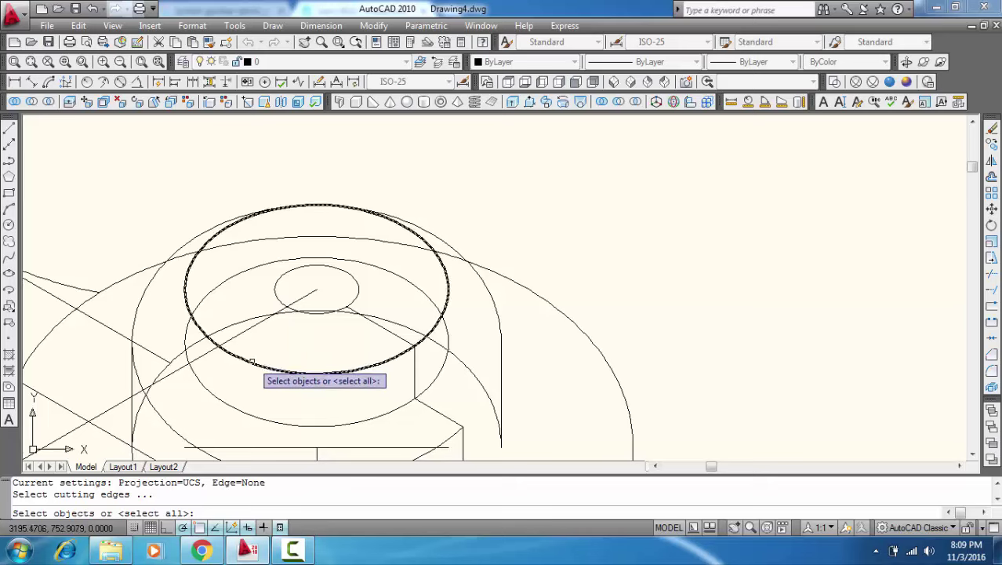
{"action": "left_click", "coordinate": [251, 358]}
{"action": "key", "text": "Return"}
{"action": "left_click", "coordinate": [213, 352]}
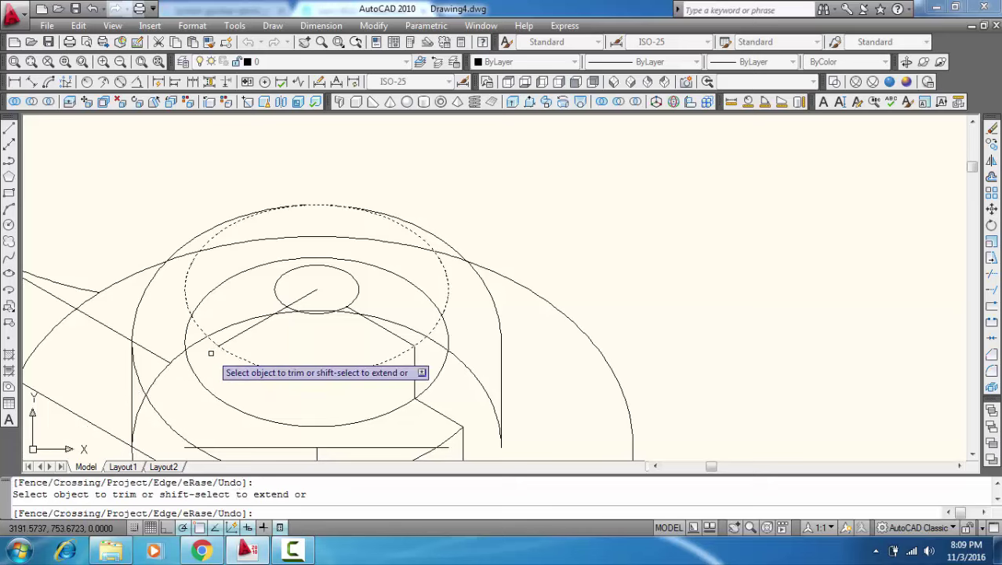
{"action": "key", "text": "Return"}
{"action": "key", "text": "Return"}
{"action": "key", "text": "Return"}
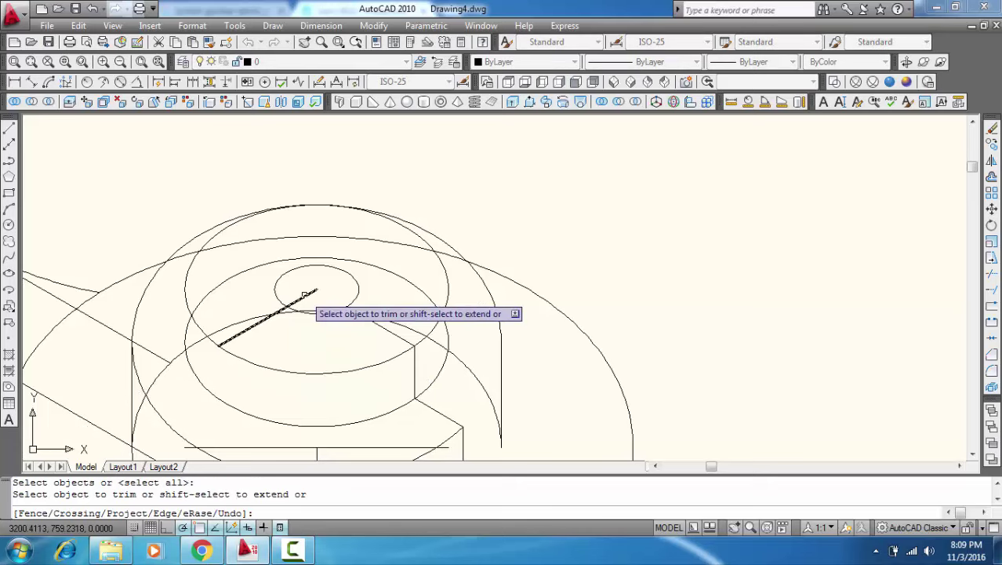
{"action": "left_click", "coordinate": [304, 292]}
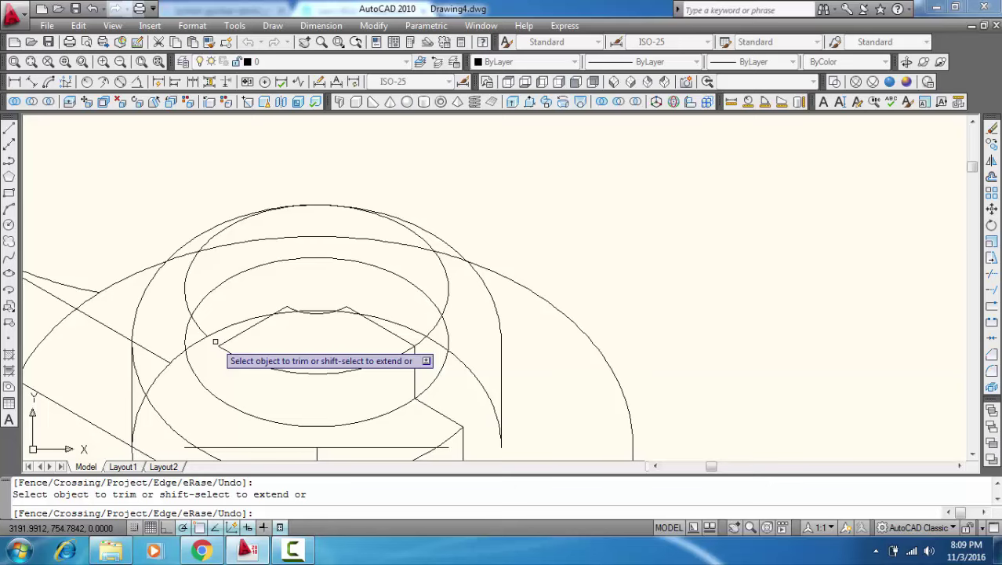
{"action": "key", "text": "Escape"}
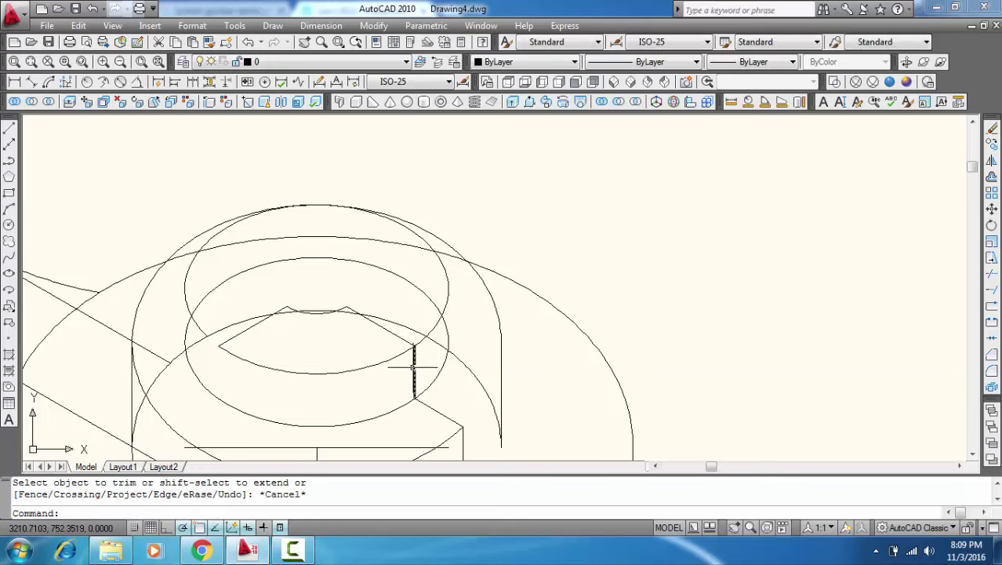
Step: Trim the boss step edges against all objects
{"action": "left_click", "coordinate": [414, 366]}
{"action": "right_click", "coordinate": [414, 366]}
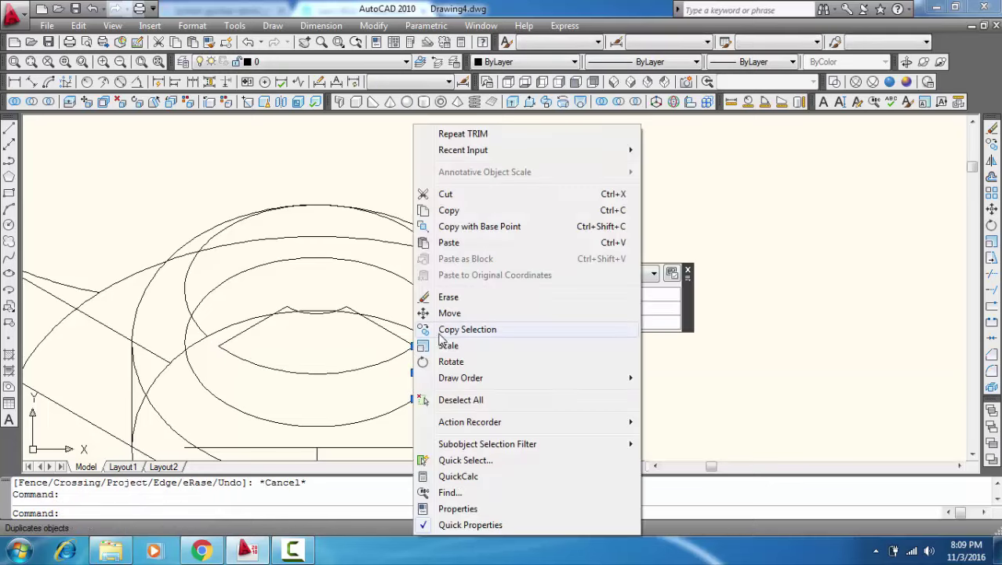
{"action": "left_click", "coordinate": [463, 133]}
{"action": "key", "text": "Return"}
{"action": "scroll", "coordinate": [313, 330], "scroll_direction": "down", "scroll_amount": 3}
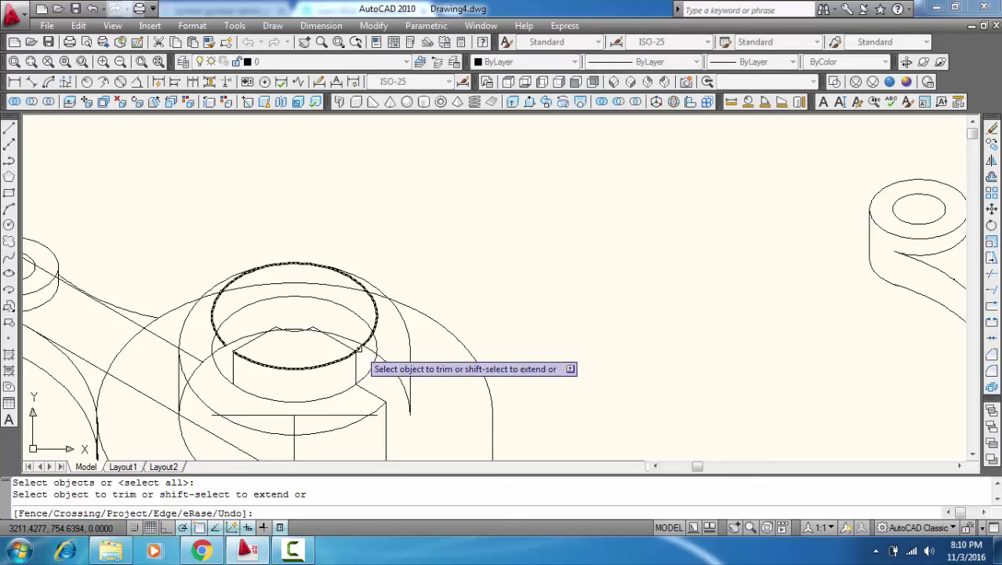
{"action": "key", "text": "Escape"}
Step: Erase the leftover upper ellipse of the boss
{"action": "left_click", "coordinate": [362, 345]}
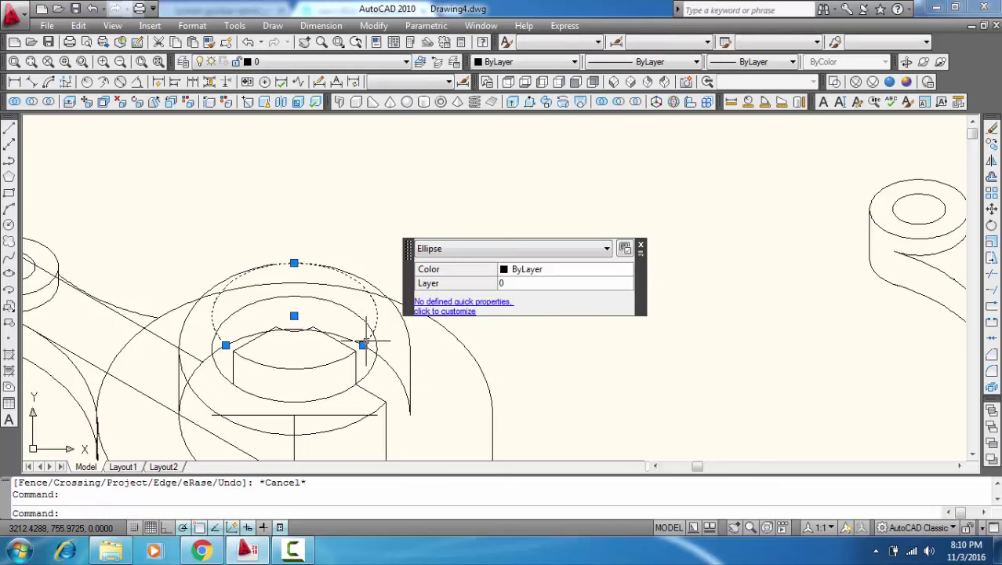
{"action": "key", "text": "Delete"}
{"action": "type", "text": "tr"}
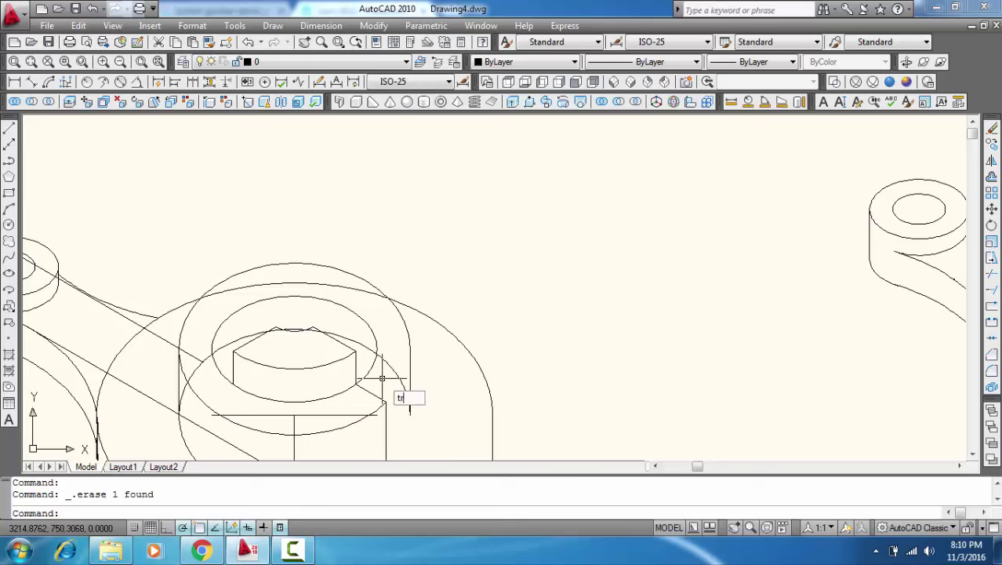
{"action": "key", "text": "Return"}
{"action": "key", "text": "Return"}
{"action": "key", "text": "Escape"}
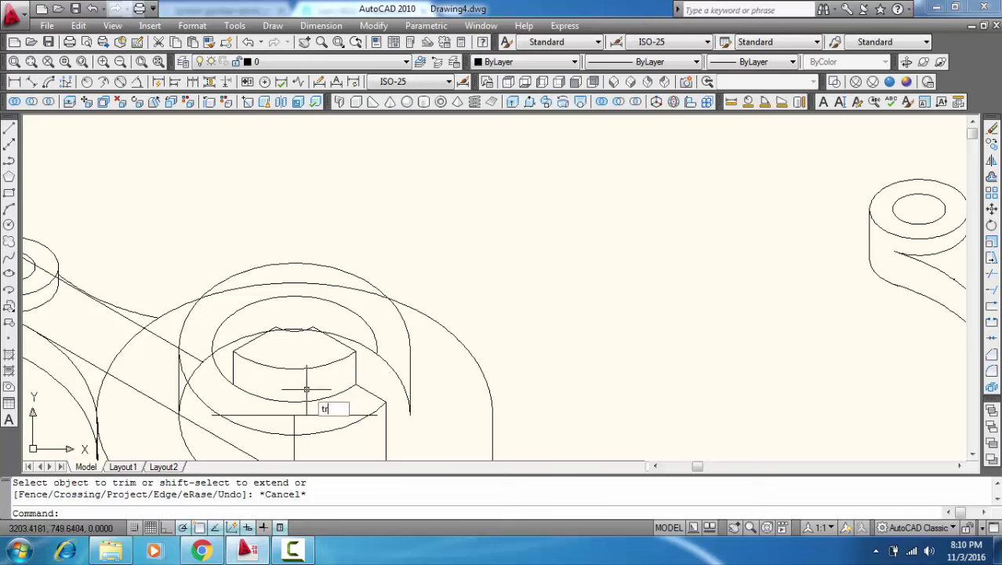
{"action": "key", "text": "Return"}
{"action": "key", "text": "Return"}
Step: Trim the lower diagonal line's end beyond the base ellipse
{"action": "scroll", "coordinate": [223, 377], "scroll_direction": "down", "scroll_amount": 4}
{"action": "key", "text": "Escape"}
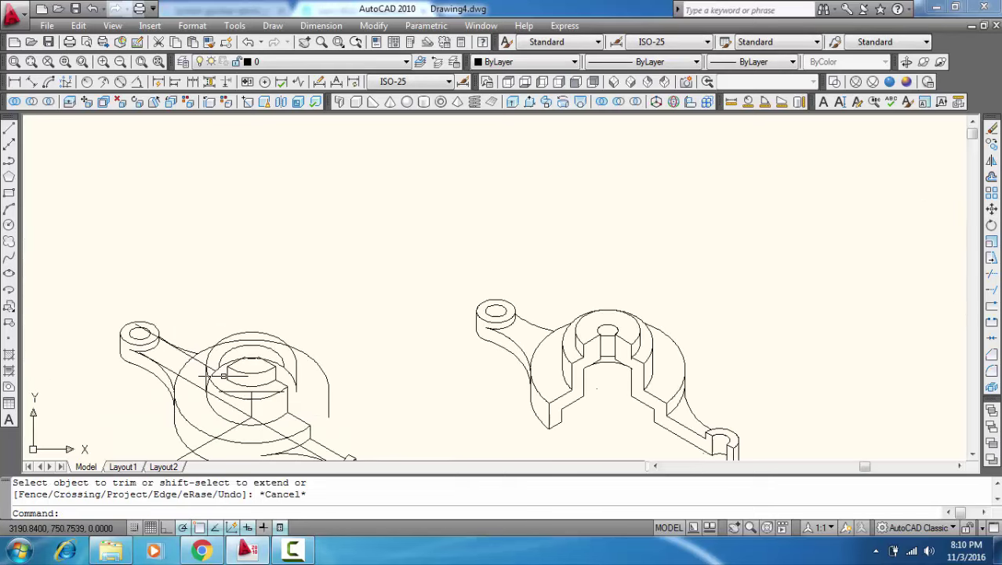
{"action": "scroll", "coordinate": [237, 424], "scroll_direction": "up", "scroll_amount": 3}
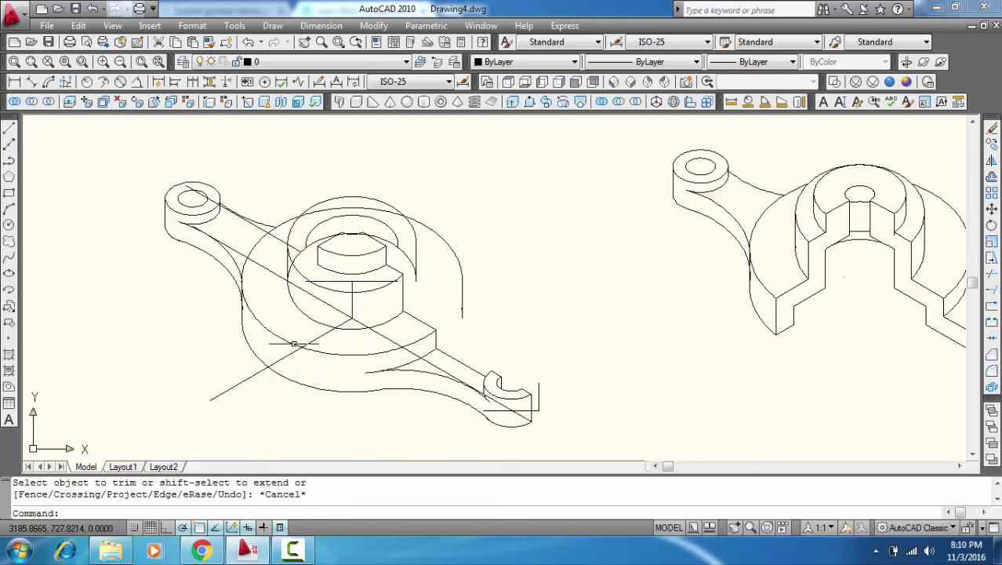
{"action": "type", "text": "tr"}
{"action": "key", "text": "Return"}
{"action": "key", "text": "Return"}
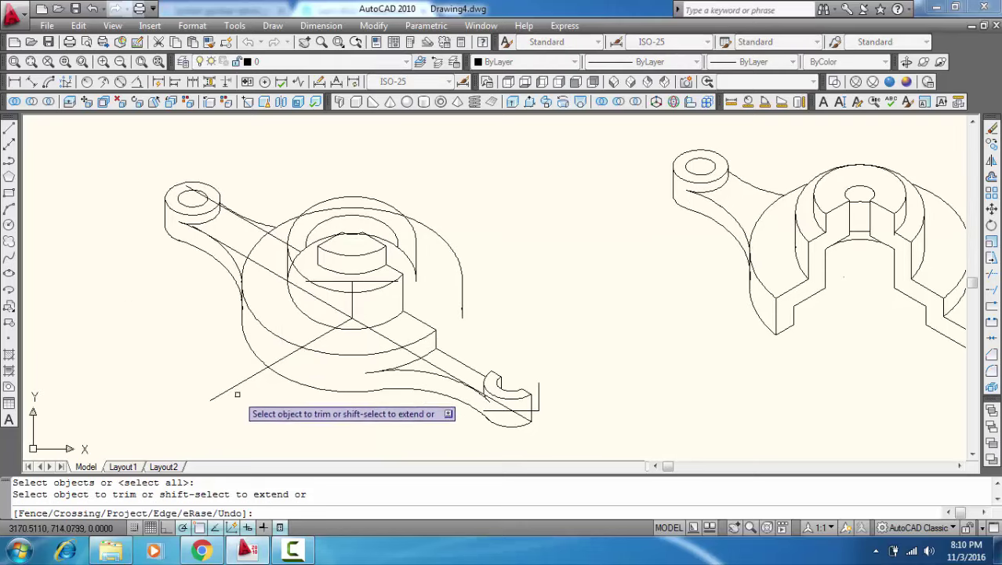
{"action": "left_click", "coordinate": [237, 384]}
{"action": "key", "text": "Escape"}
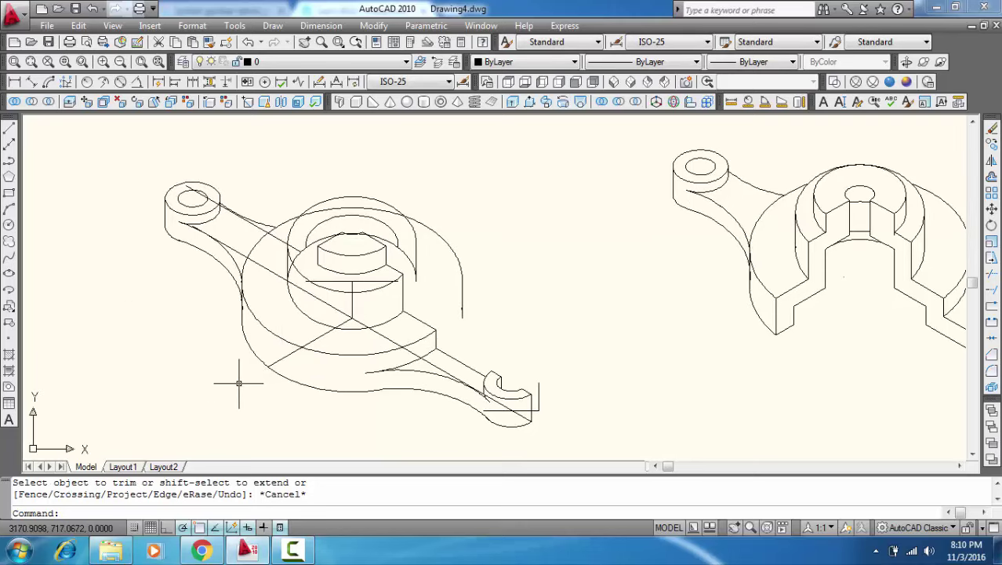
Step: Draw a 16.4-unit vertical edge rising from the diagonal line's end
{"action": "type", "text": "l"}
{"action": "key", "text": "Return"}
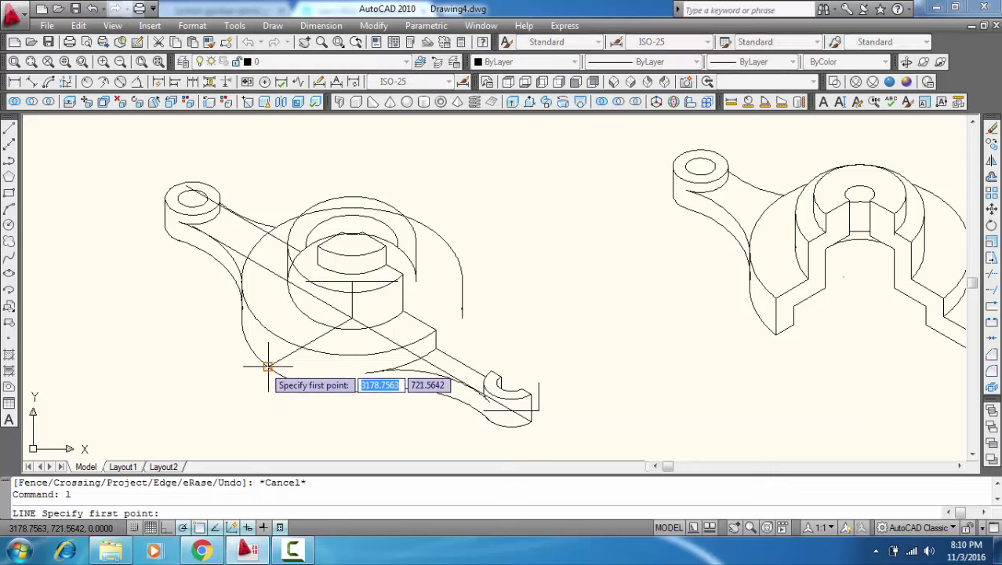
{"action": "left_click", "coordinate": [268, 365]}
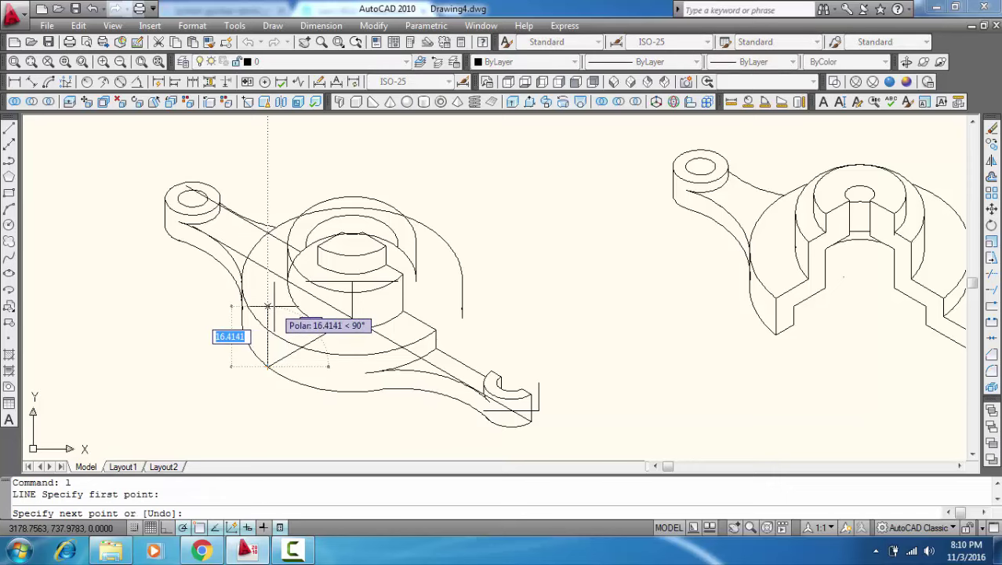
{"action": "left_click", "coordinate": [268, 282]}
{"action": "key", "text": "Return"}
{"action": "type", "text": "tr"}
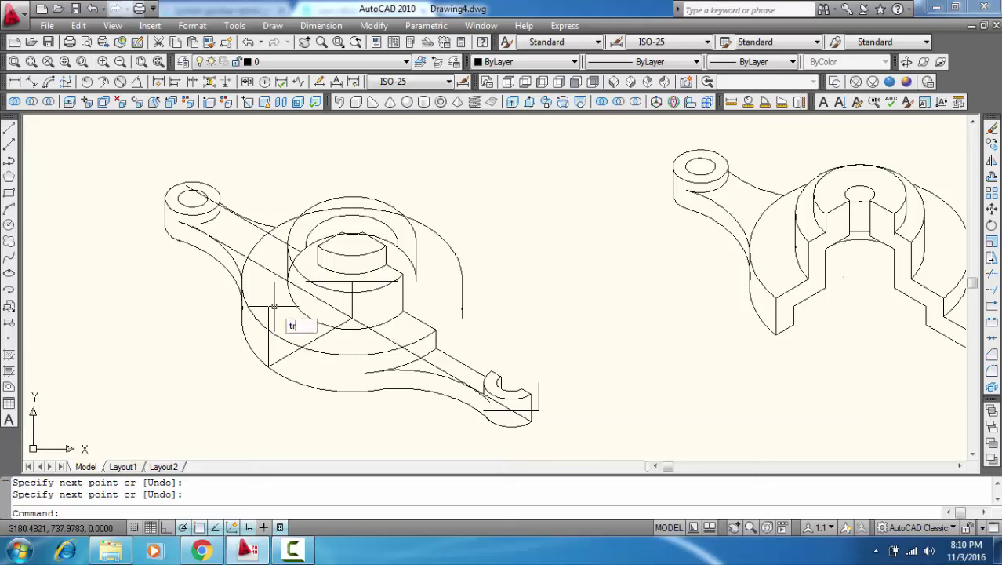
{"action": "key", "text": "Return"}
{"action": "key", "text": "Return"}
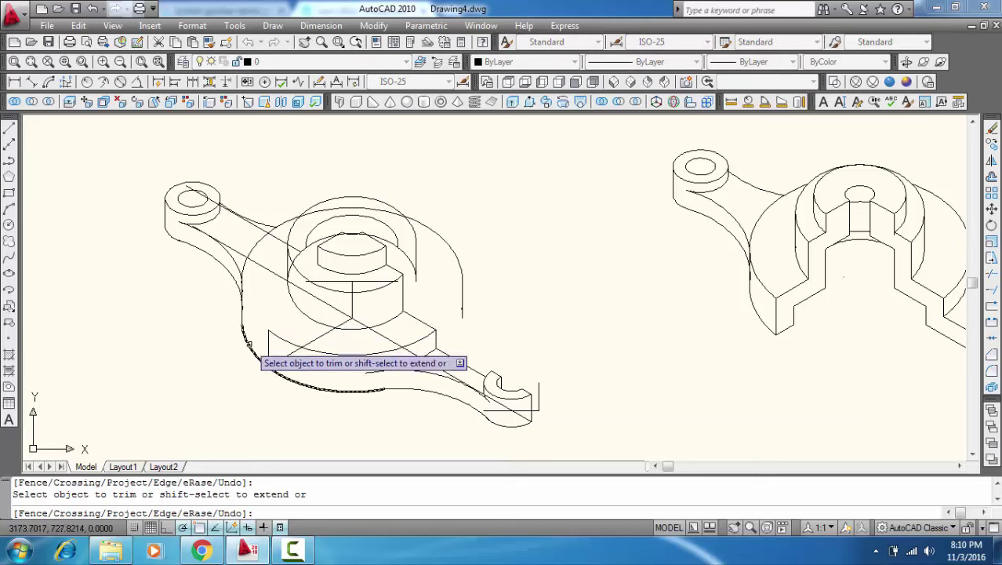
{"action": "key", "text": "Escape"}
{"action": "middle_click_drag", "start_coordinate": [289, 339], "coordinate": [245, 378]}
Step: Copy the short vertical base edge up onto the central boss
{"action": "left_click", "coordinate": [237, 389]}
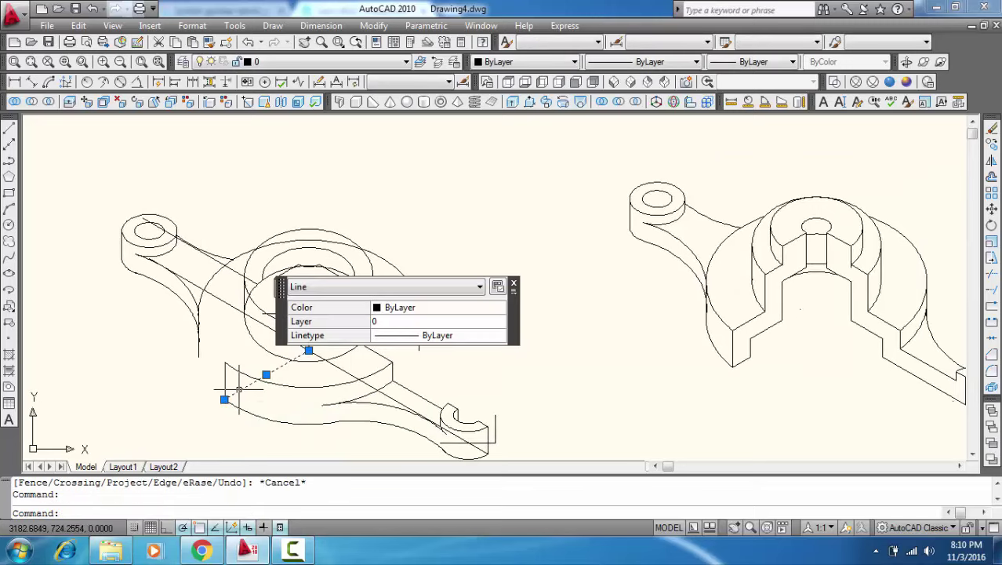
{"action": "right_click", "coordinate": [239, 388]}
{"action": "left_click", "coordinate": [267, 329]}
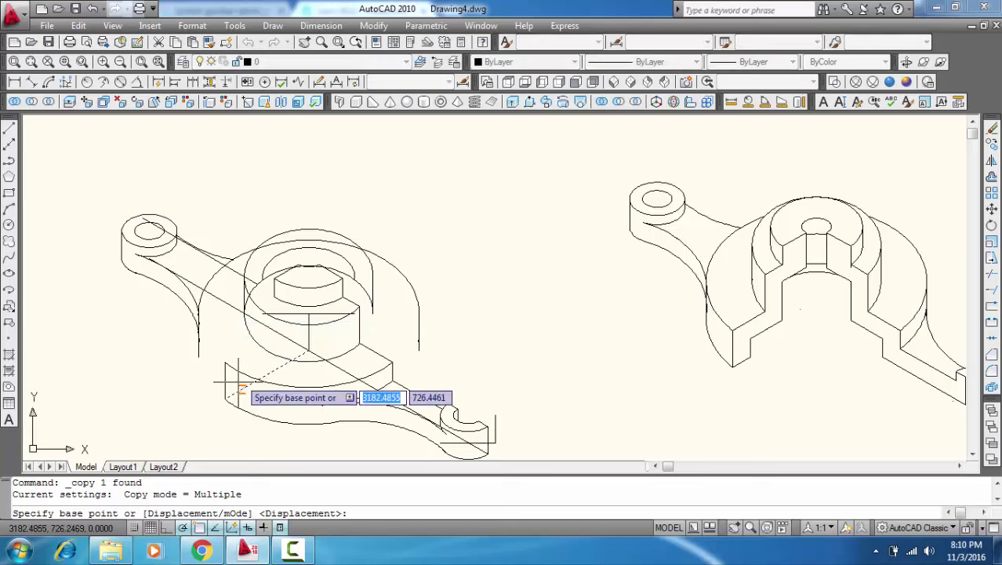
{"action": "left_click", "coordinate": [224, 400]}
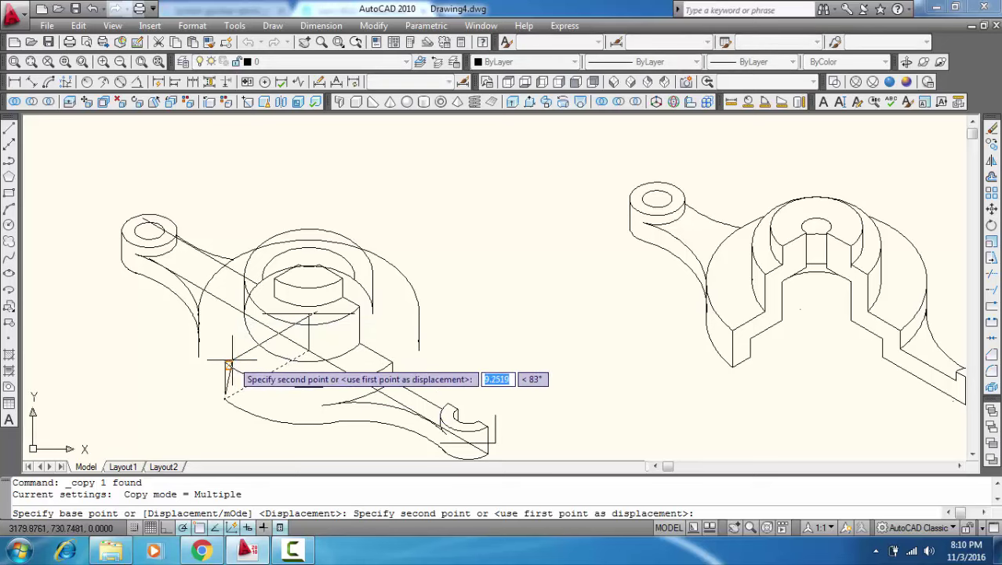
{"action": "left_click", "coordinate": [225, 361]}
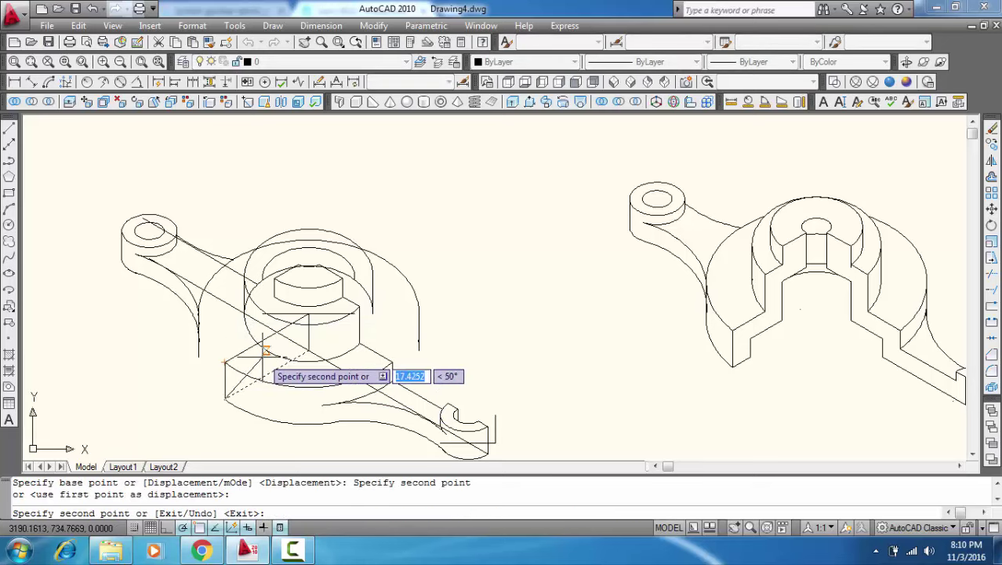
{"action": "key", "text": "Escape"}
{"action": "scroll", "coordinate": [273, 352], "scroll_direction": "up", "scroll_amount": 3}
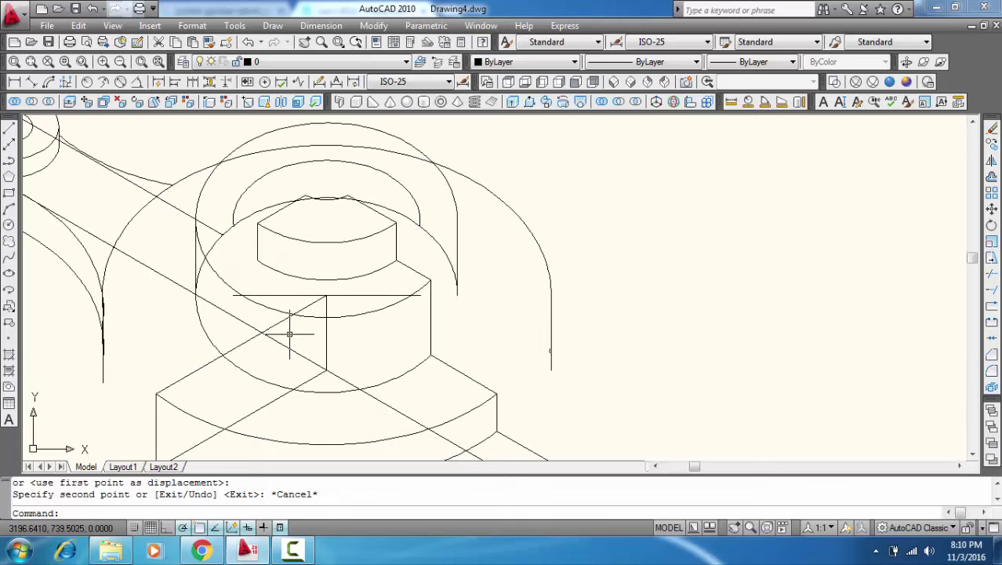
{"action": "type", "text": "tr"}
Step: Trim the hidden lower-left arc of the middle boss ellipse beside the base block
{"action": "key", "text": "Return"}
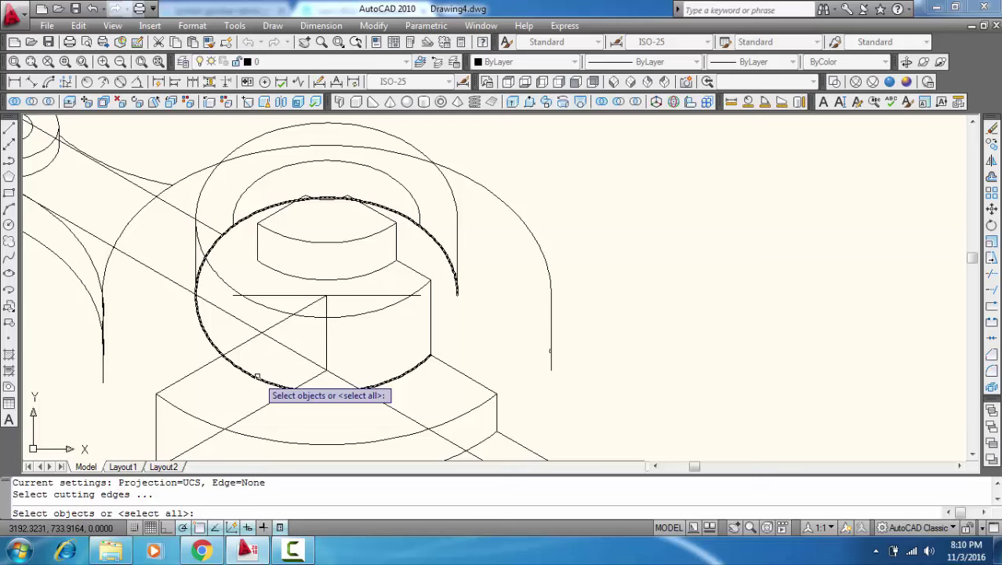
{"action": "left_click", "coordinate": [257, 376]}
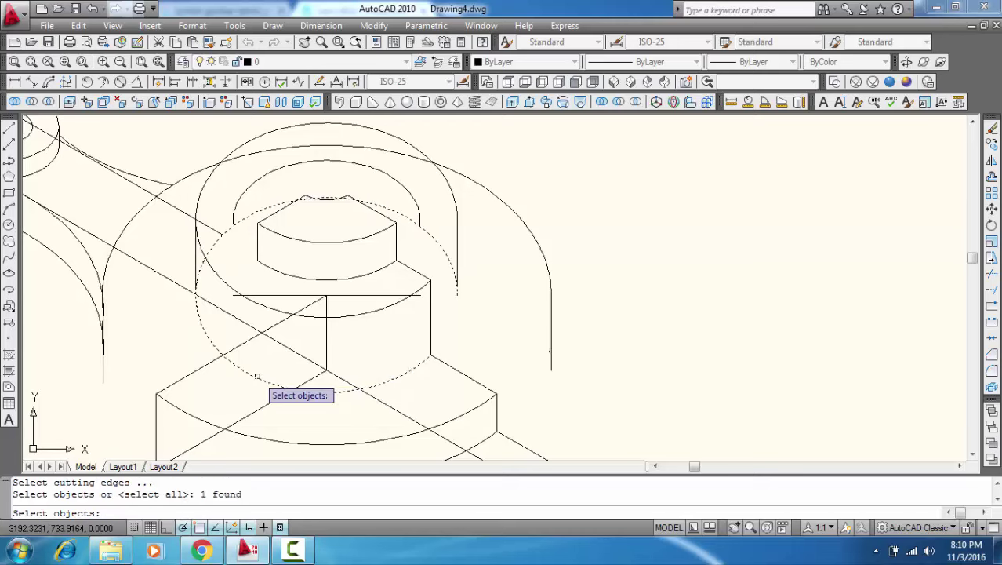
{"action": "key", "text": "Return"}
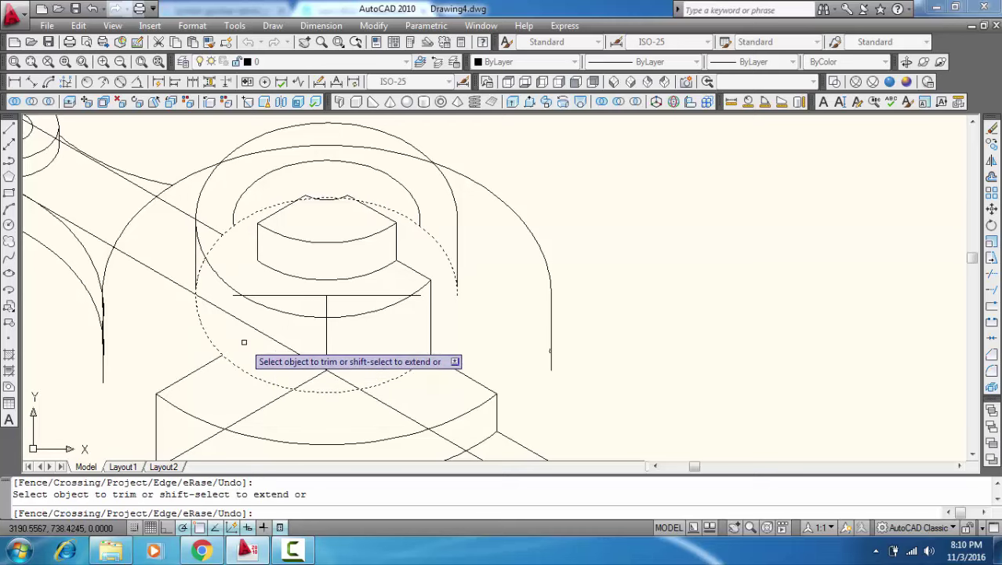
{"action": "key", "text": "Return"}
{"action": "key", "text": "Return"}
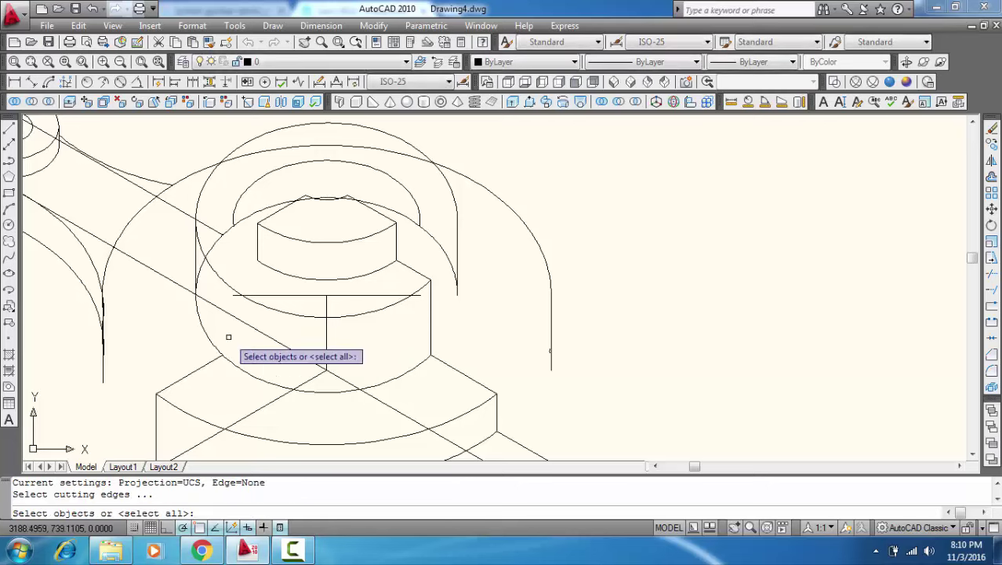
{"action": "key", "text": "Return"}
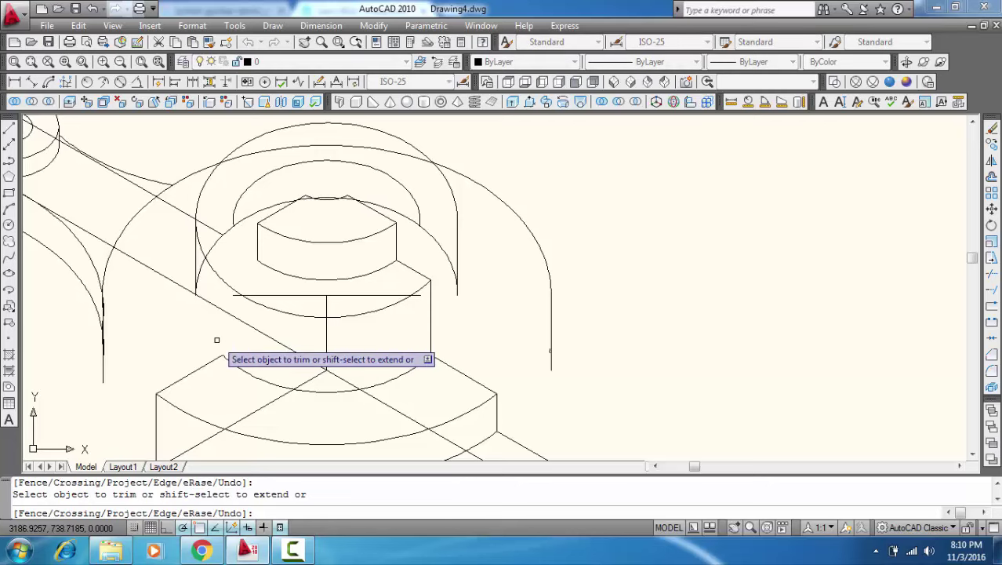
{"action": "key", "text": "Escape"}
{"action": "middle_click_drag", "start_coordinate": [226, 349], "coordinate": [236, 306]}
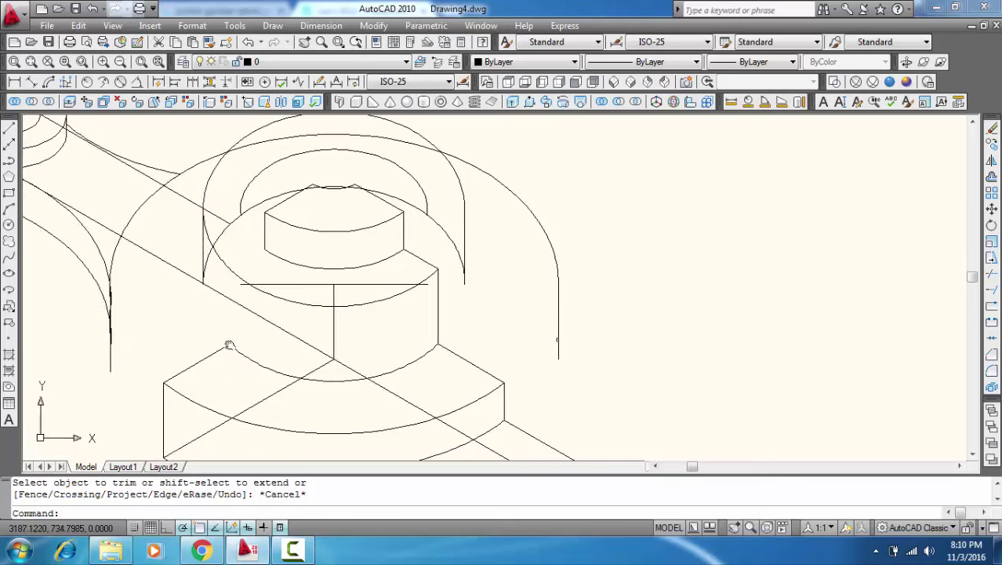
Step: Copy the short vertical edge line up as the middle boss's left edge
{"action": "left_click", "coordinate": [166, 371]}
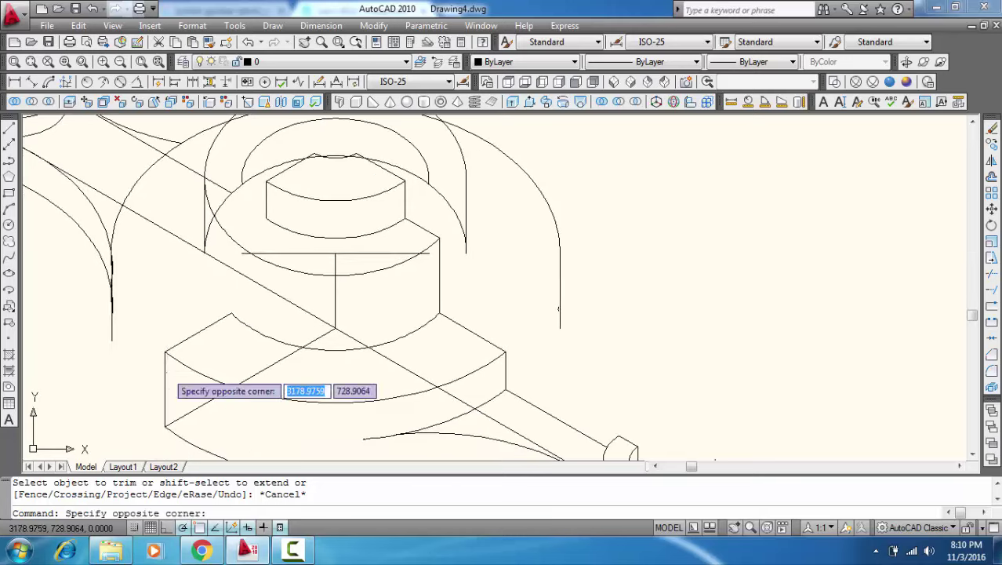
{"action": "left_click", "coordinate": [166, 366]}
{"action": "right_click", "coordinate": [164, 364]}
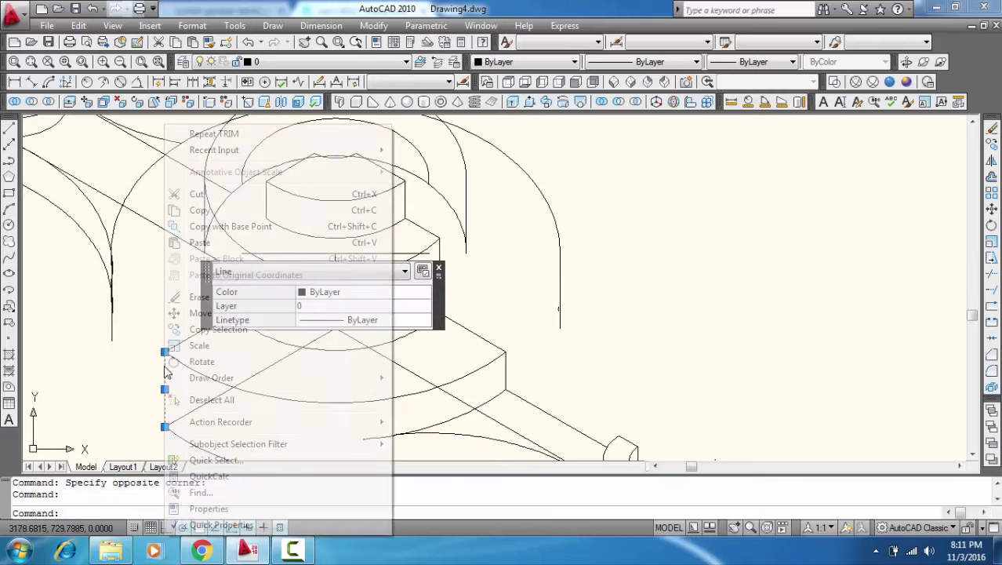
{"action": "left_click", "coordinate": [205, 329]}
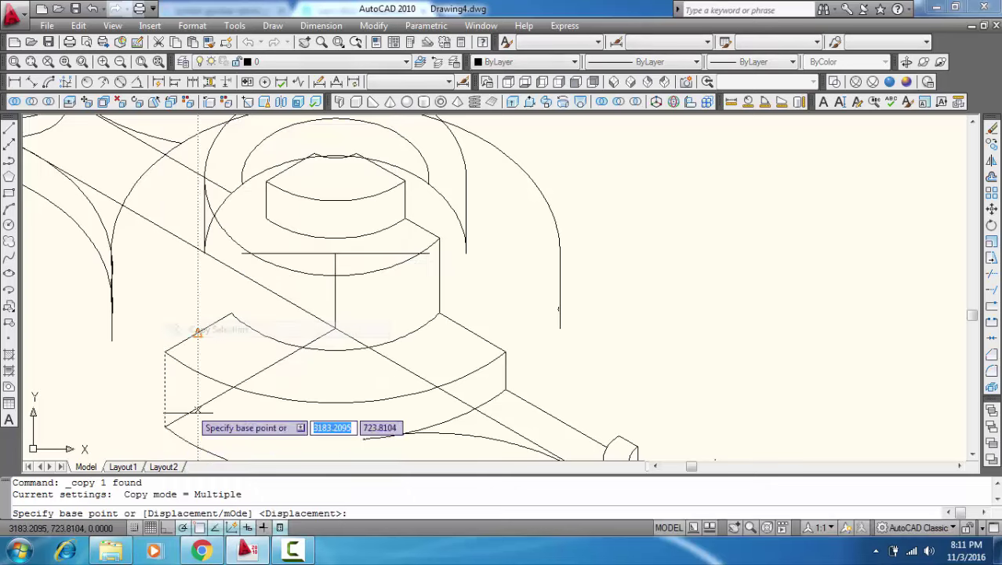
{"action": "left_click", "coordinate": [165, 426]}
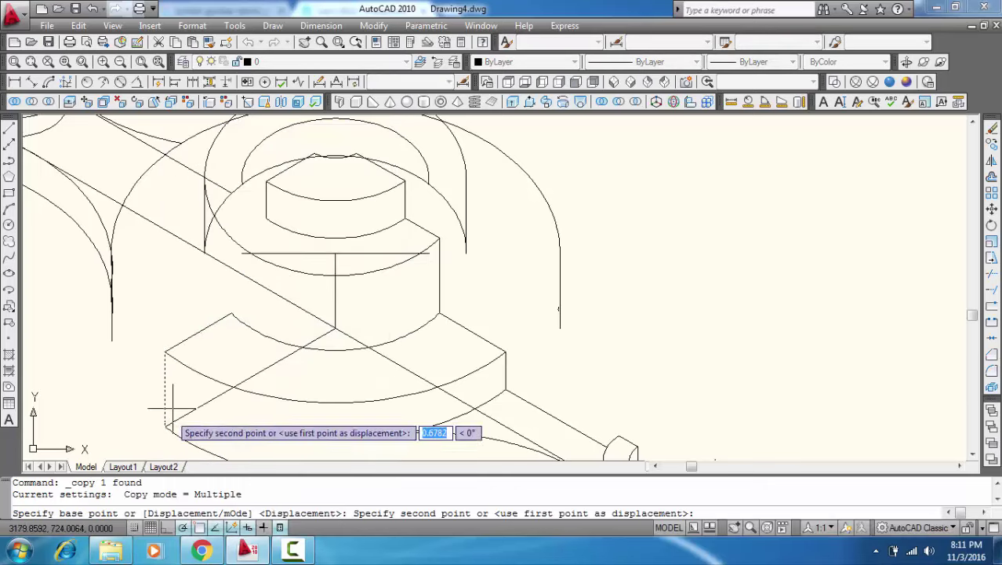
{"action": "left_click", "coordinate": [231, 313]}
{"action": "key", "text": "Escape"}
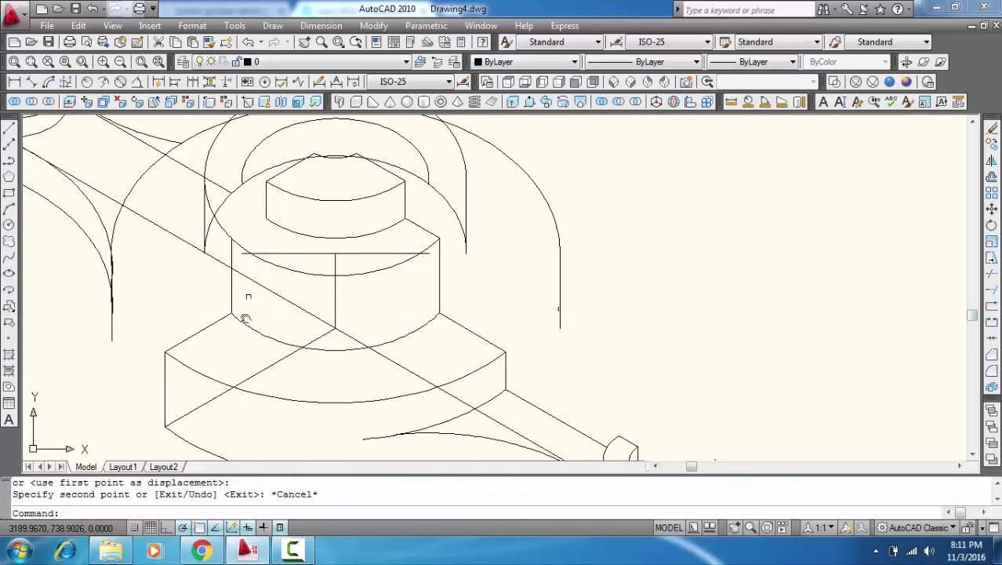
{"action": "middle_click_drag", "start_coordinate": [248, 300], "coordinate": [228, 363]}
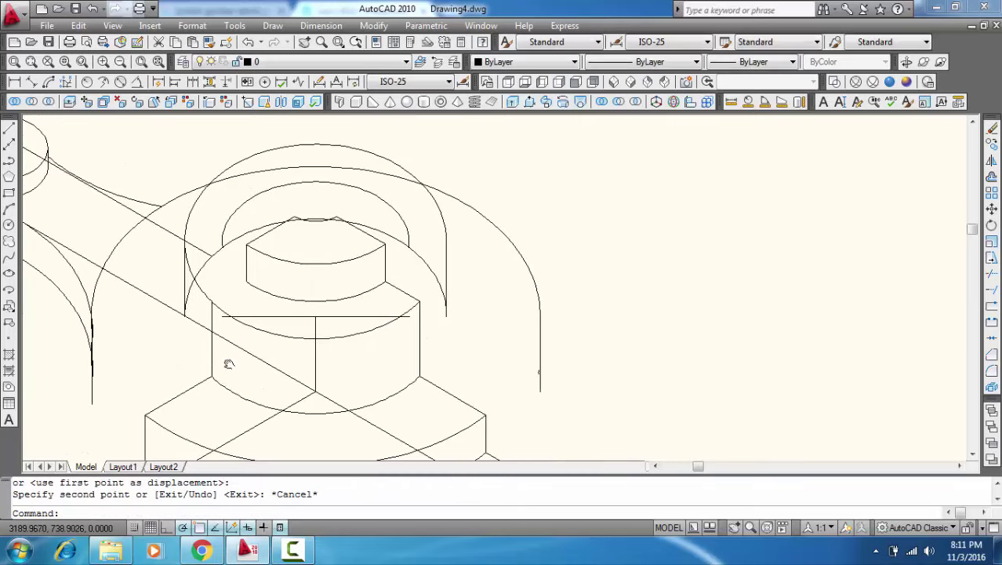
Step: Copy the base's diagonal edge line up onto the middle step
{"action": "left_click", "coordinate": [188, 388]}
{"action": "right_click", "coordinate": [188, 390]}
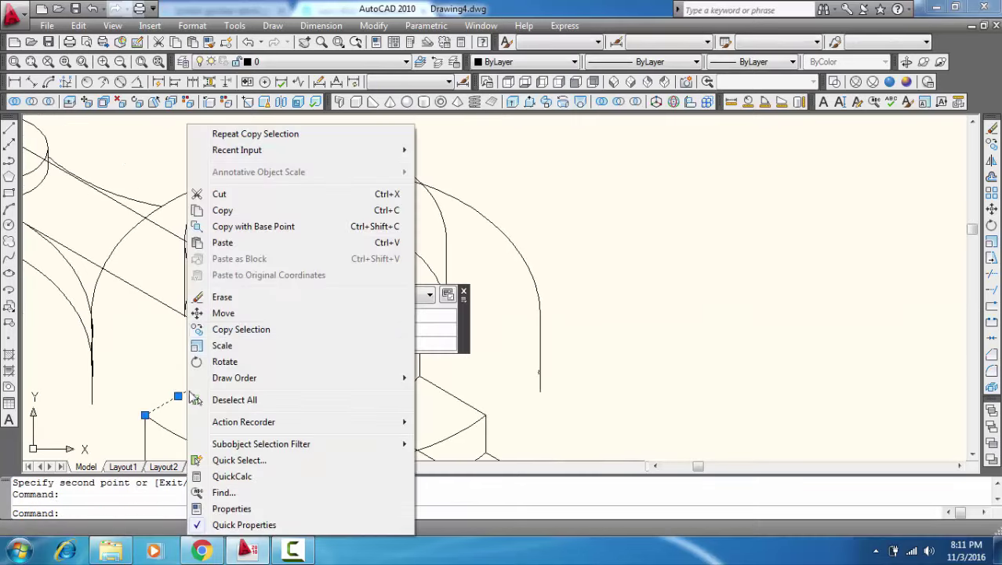
{"action": "left_click", "coordinate": [228, 330]}
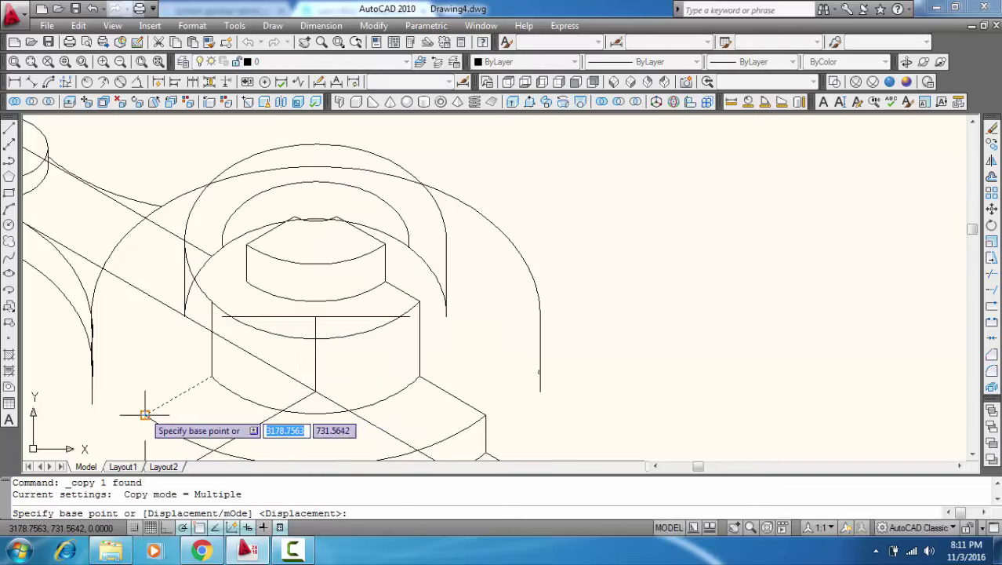
{"action": "left_click", "coordinate": [145, 414]}
{"action": "left_click", "coordinate": [212, 301]}
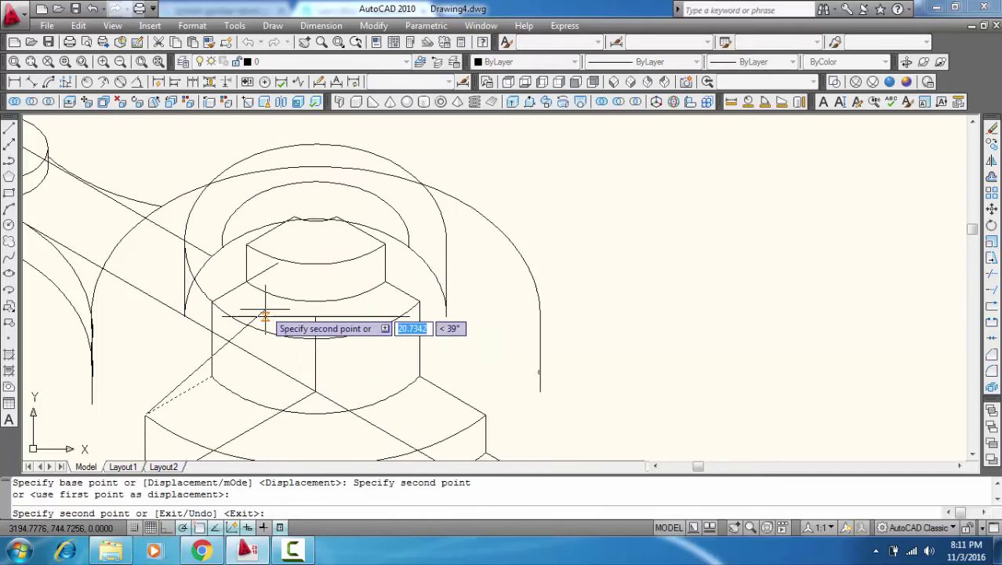
{"action": "key", "text": "Escape"}
{"action": "type", "text": "tr"}
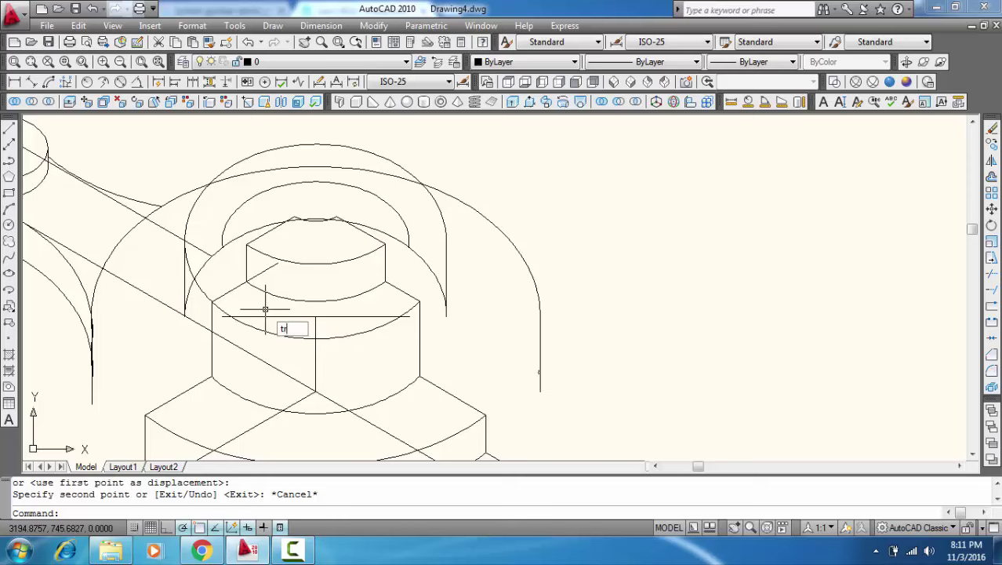
{"action": "key", "text": "Return"}
{"action": "key", "text": "Return"}
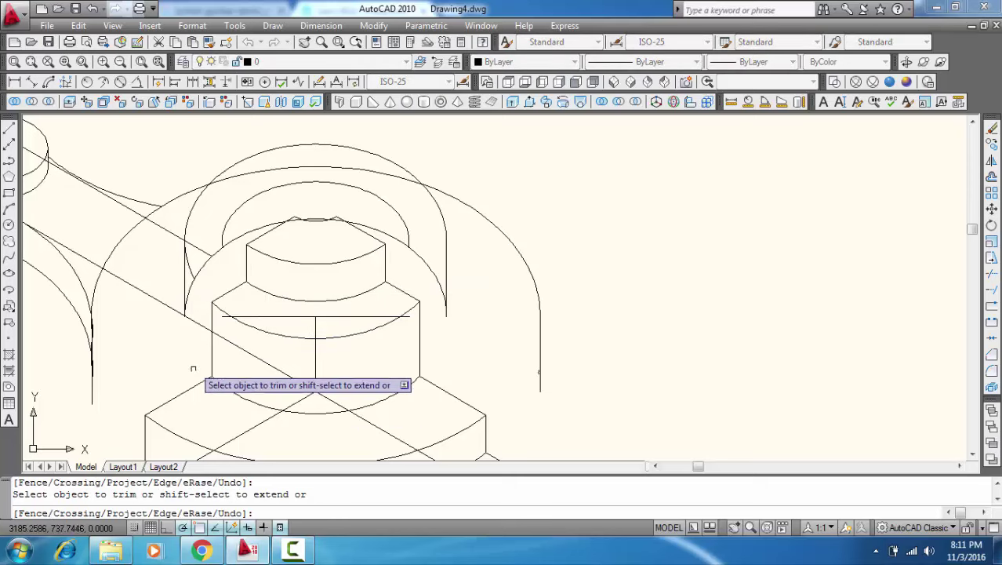
{"action": "middle_click_drag", "start_coordinate": [207, 399], "coordinate": [227, 314]}
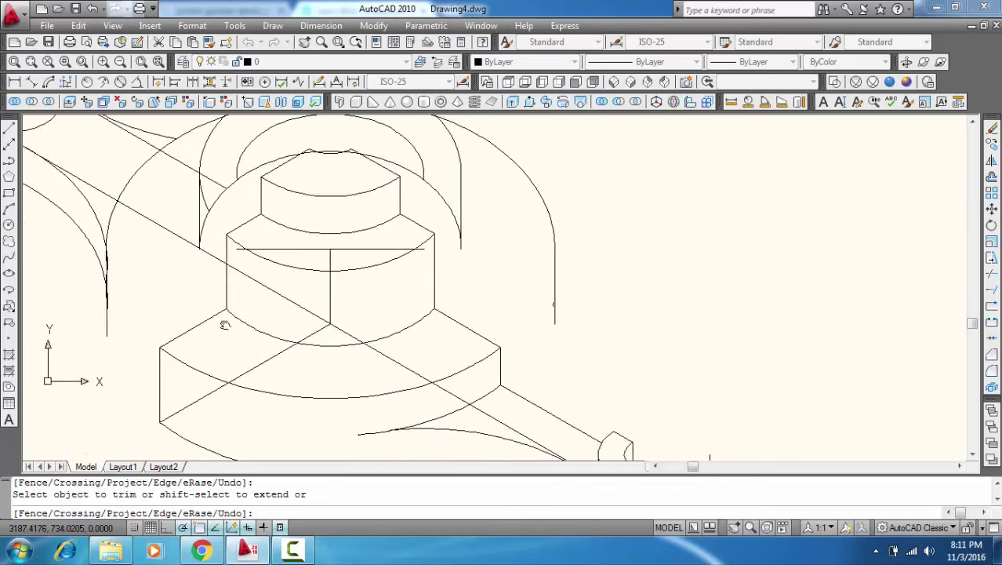
Step: Erase the diagonal, long diagonal, short vertical and horizontal construction lines inside the boss
{"action": "key", "text": "Escape"}
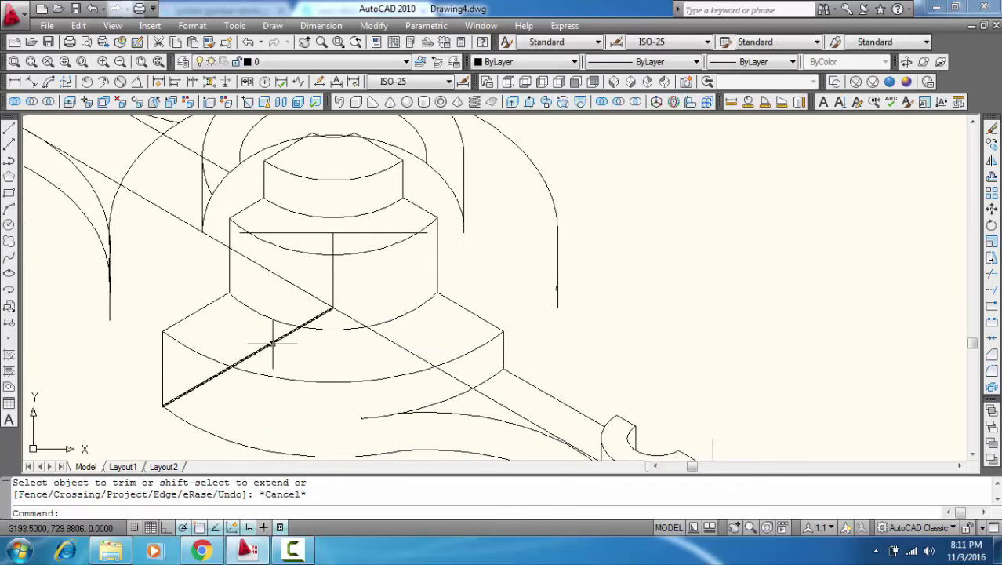
{"action": "left_click", "coordinate": [272, 345]}
{"action": "key", "text": "Delete"}
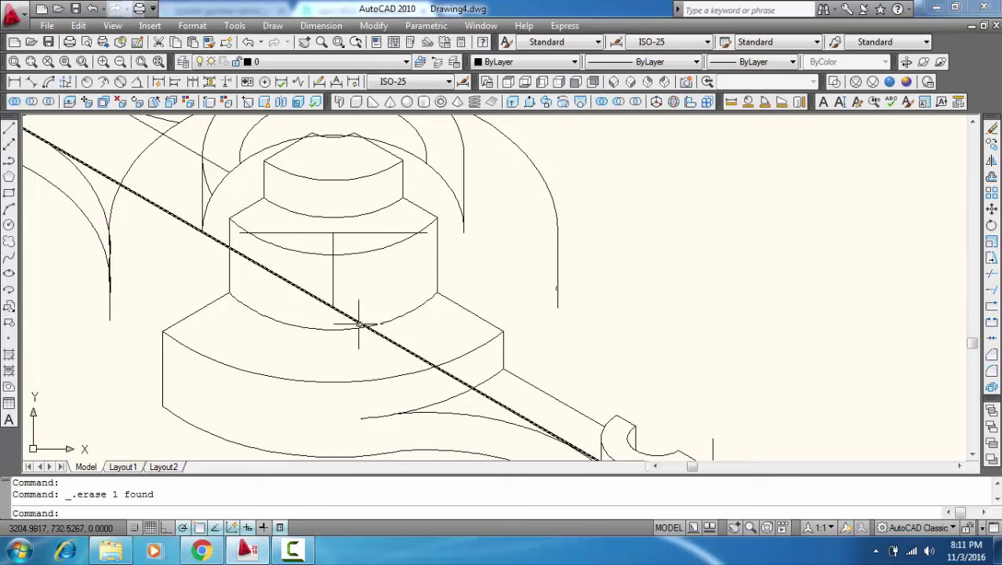
{"action": "left_click", "coordinate": [357, 322]}
{"action": "key", "text": "Delete"}
{"action": "left_click", "coordinate": [331, 287]}
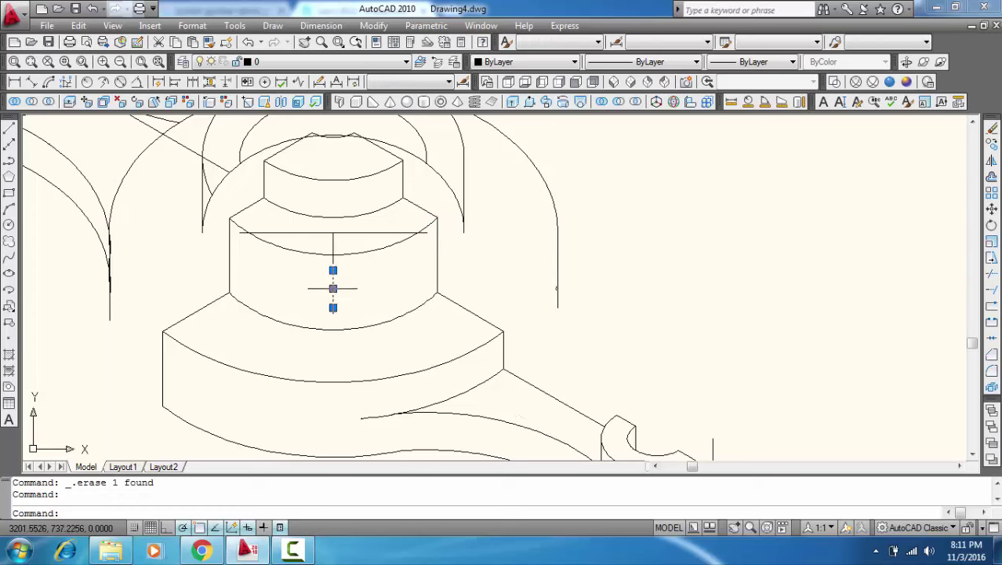
{"action": "key", "text": "Delete"}
{"action": "left_click", "coordinate": [345, 233]}
{"action": "key", "text": "Delete"}
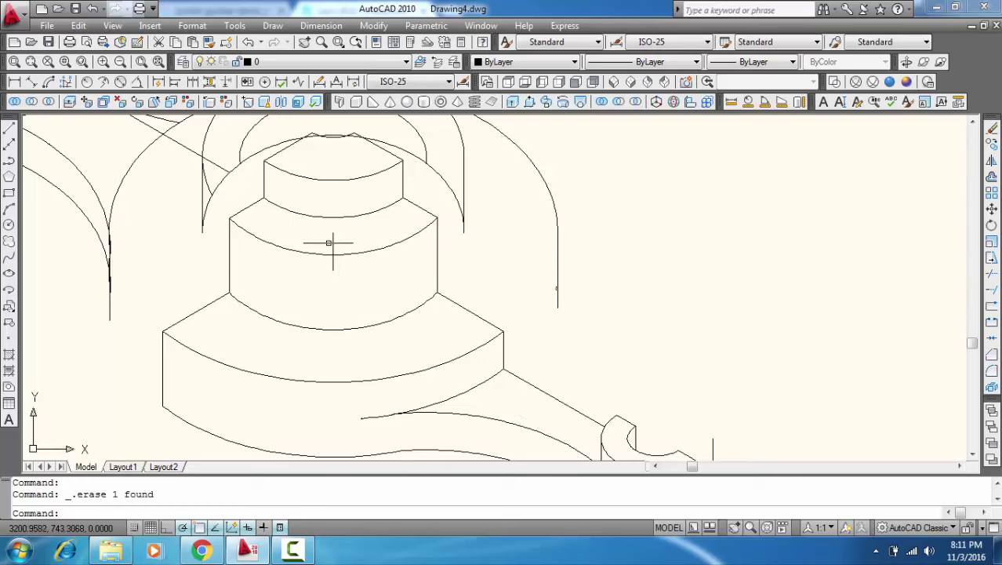
{"action": "left_click", "coordinate": [334, 250]}
{"action": "key", "text": "Delete"}
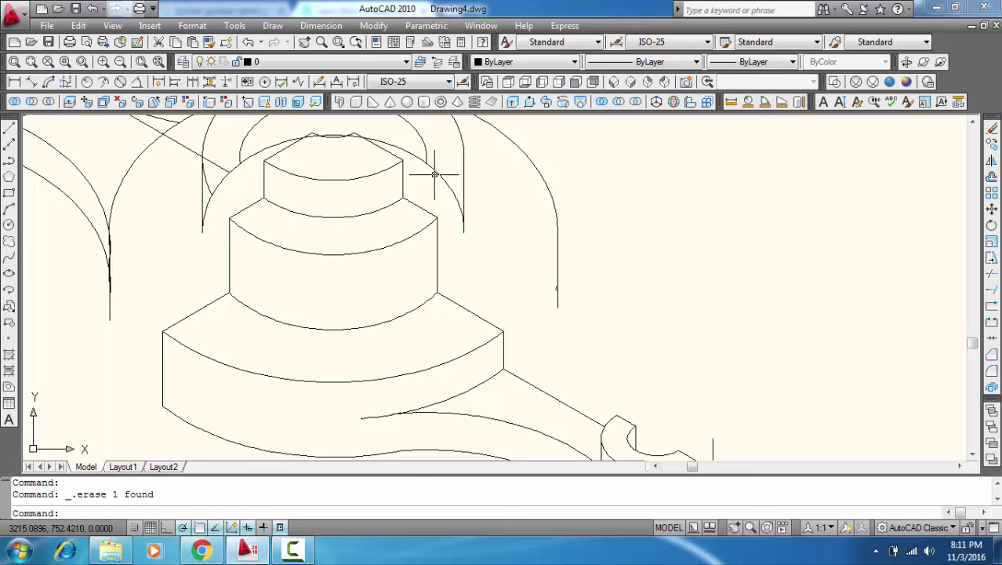
Step: Erase the stray splines, dashed ellipse arc, construction arcs and vertical lines above the boss
{"action": "left_click", "coordinate": [435, 174]}
{"action": "key", "text": "Delete"}
{"action": "left_click", "coordinate": [425, 148]}
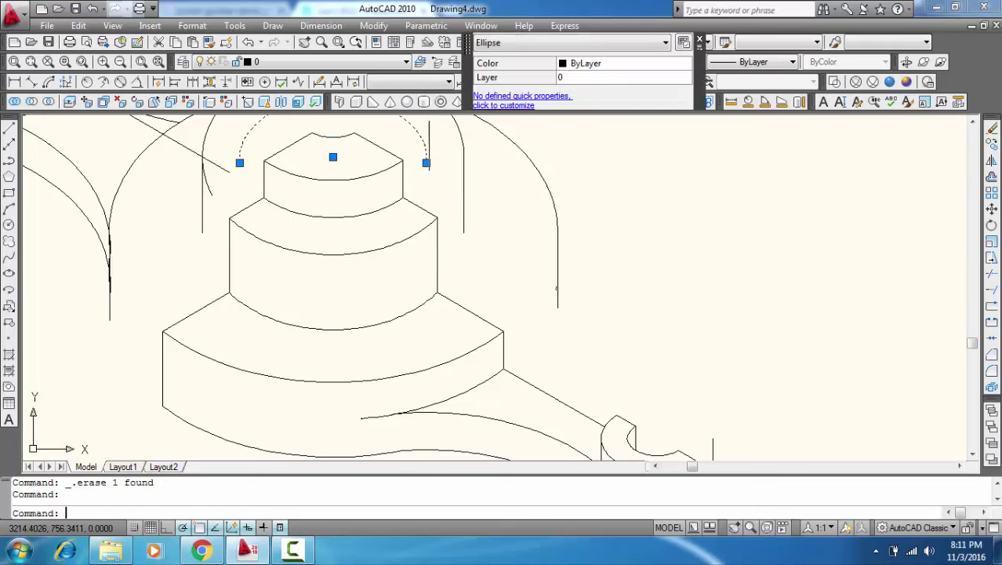
{"action": "key", "text": "Delete"}
{"action": "left_click", "coordinate": [465, 155]}
{"action": "key", "text": "Delete"}
{"action": "left_click", "coordinate": [204, 161]}
{"action": "left_click", "coordinate": [459, 129]}
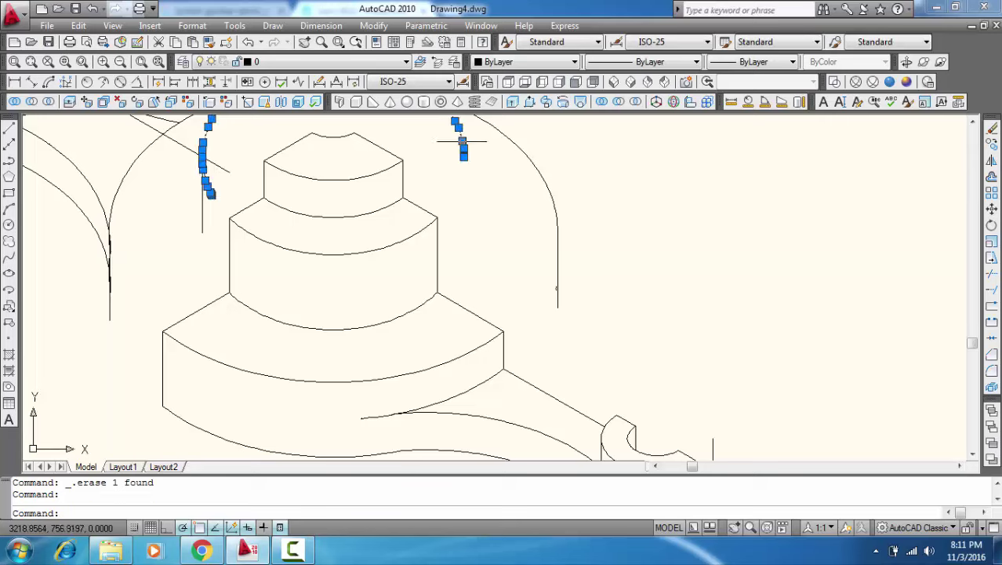
{"action": "key", "text": "Delete"}
{"action": "left_click", "coordinate": [524, 158]}
{"action": "key", "text": "Delete"}
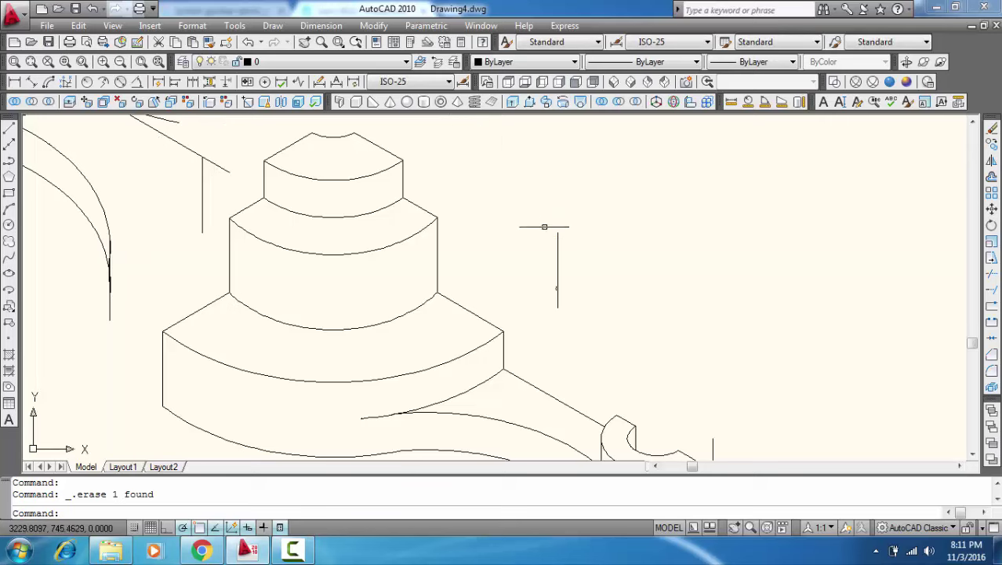
{"action": "left_click", "coordinate": [557, 259]}
{"action": "key", "text": "Delete"}
Step: Erase the seven upper-left construction objects, the stray spline, the dashed line and the leftover left arc
{"action": "scroll", "coordinate": [330, 290], "scroll_direction": "down", "scroll_amount": 5}
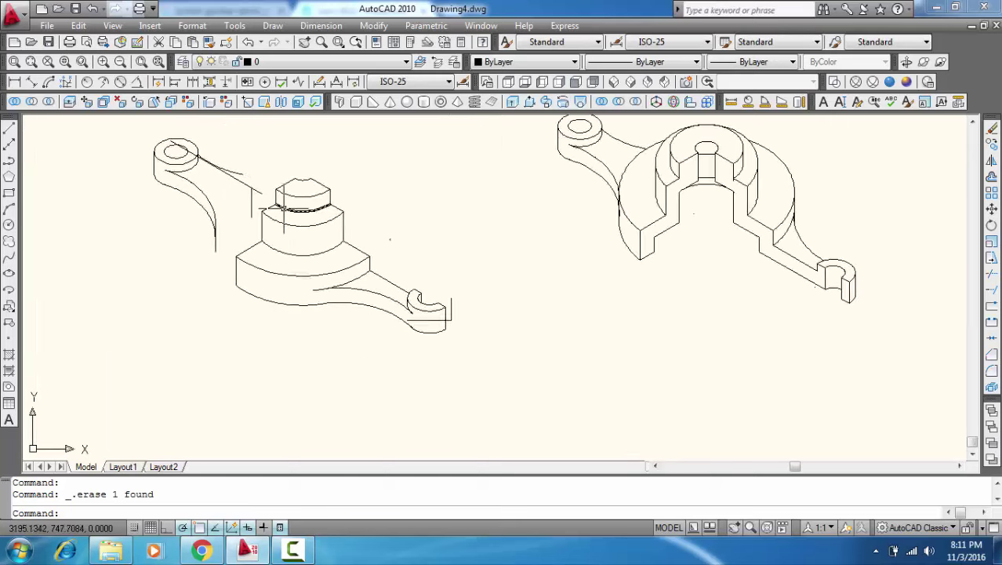
{"action": "left_click", "coordinate": [254, 267]}
{"action": "key", "text": "Delete"}
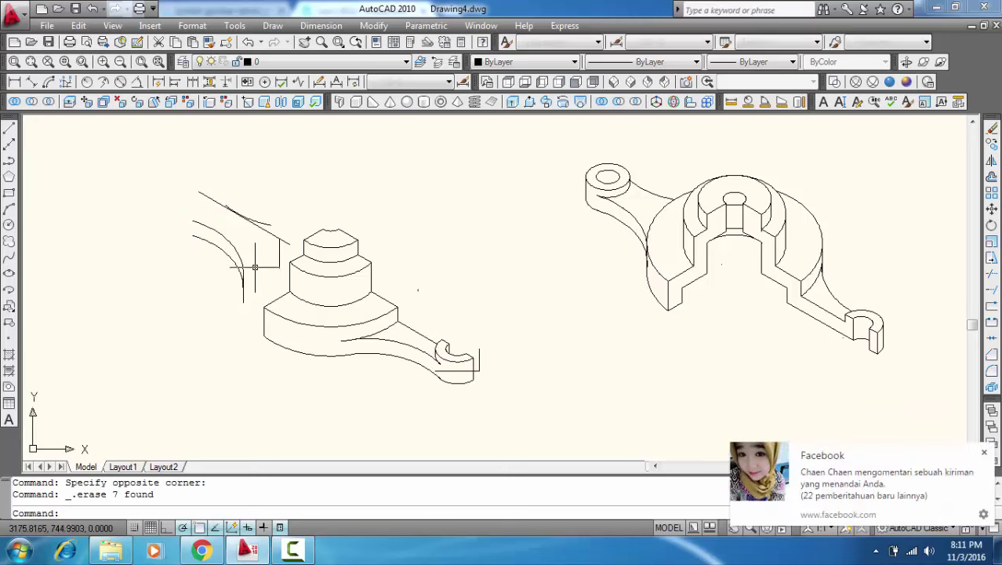
{"action": "left_click", "coordinate": [251, 220]}
{"action": "key", "text": "Delete"}
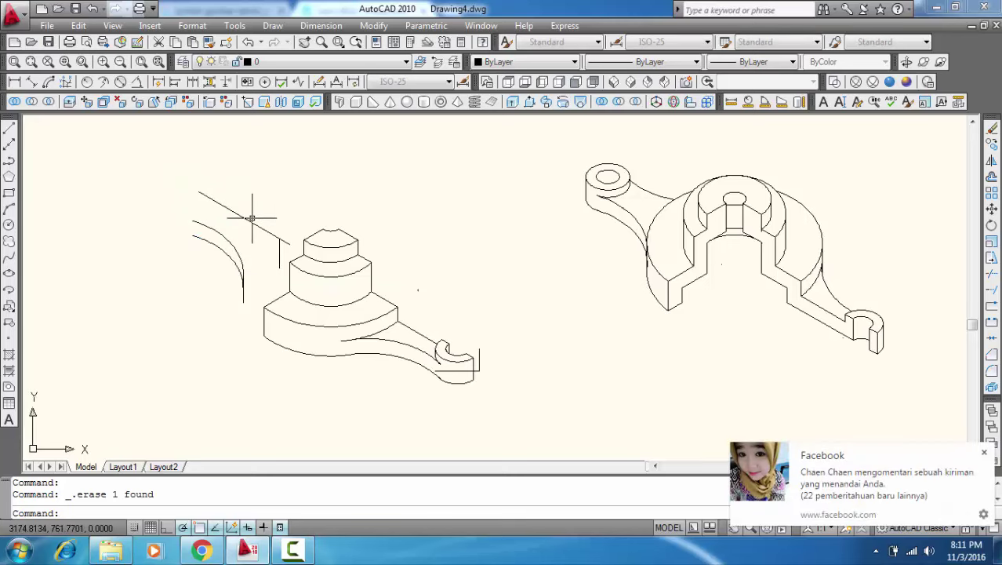
{"action": "key", "text": "Delete"}
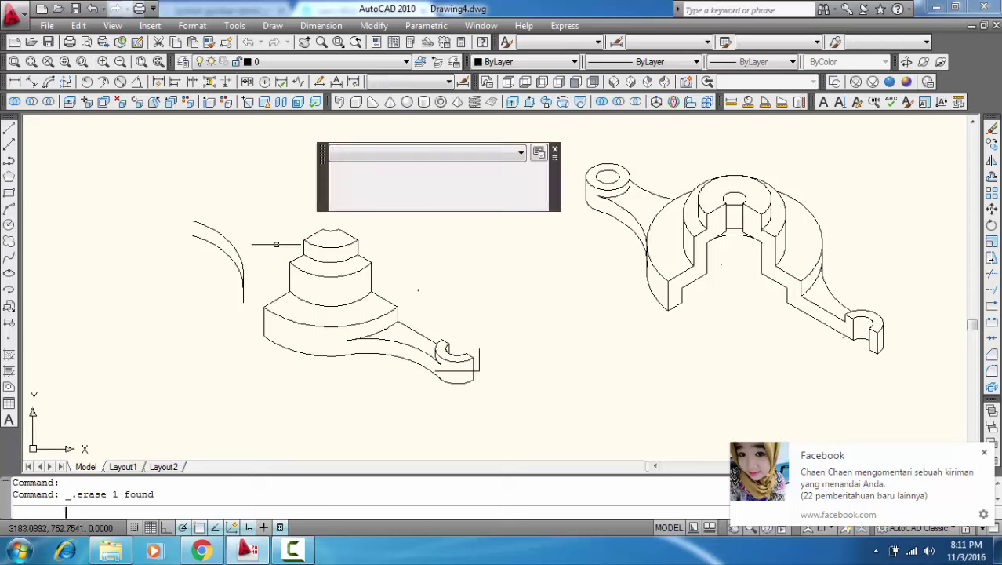
{"action": "left_click", "coordinate": [185, 196]}
{"action": "left_click", "coordinate": [248, 311]}
{"action": "key", "text": "Delete"}
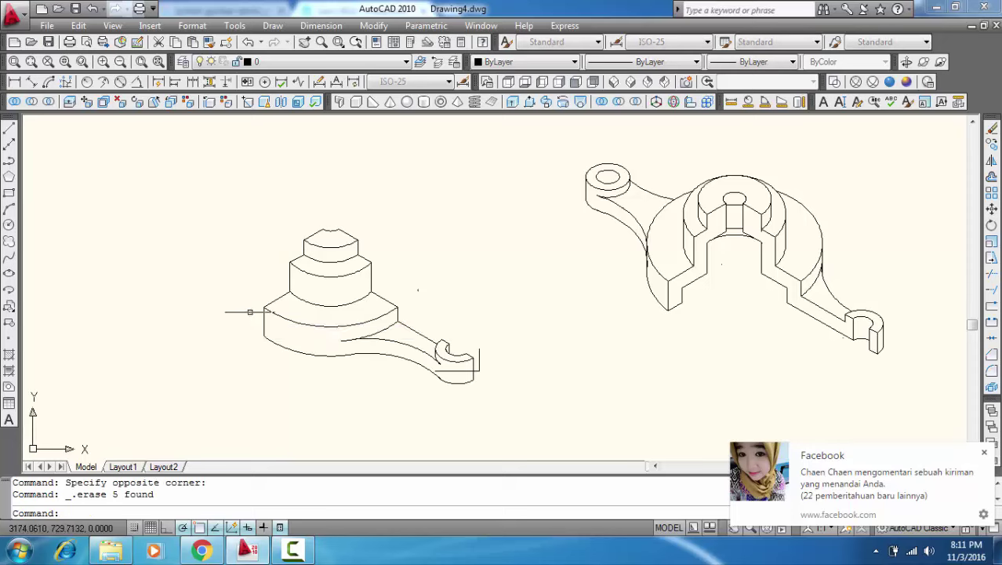
Step: Pan both parts into view and erase the small stray line at the hook end
{"action": "scroll", "coordinate": [441, 345], "scroll_direction": "down", "scroll_amount": 2}
{"action": "middle_click_drag", "start_coordinate": [439, 342], "coordinate": [446, 246]}
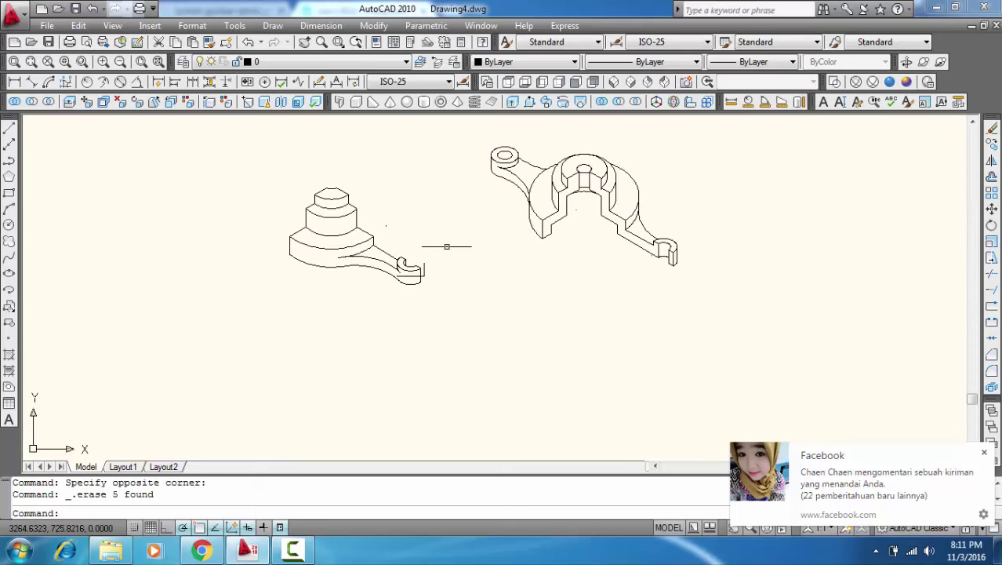
{"action": "left_click", "coordinate": [422, 266]}
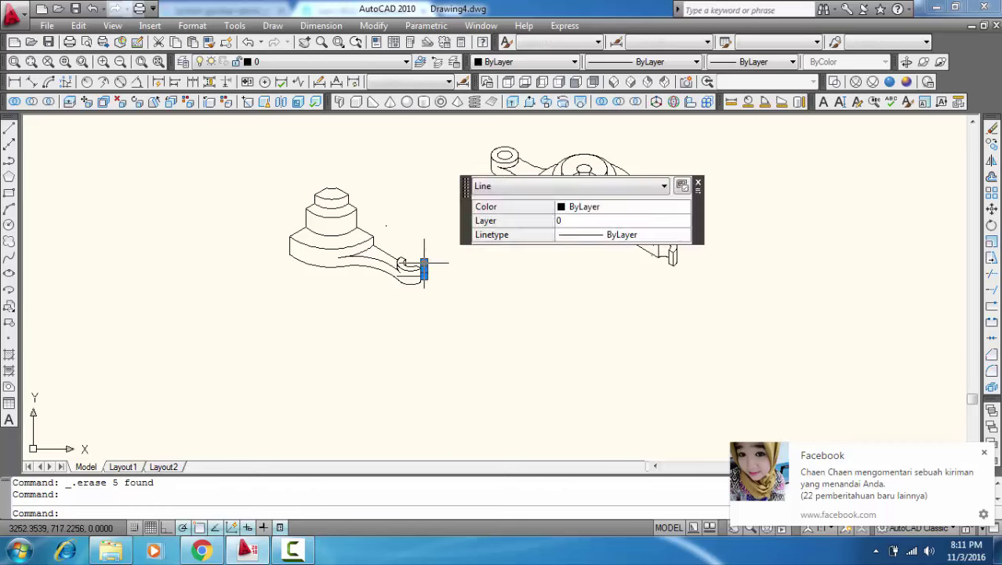
{"action": "key", "text": "Delete"}
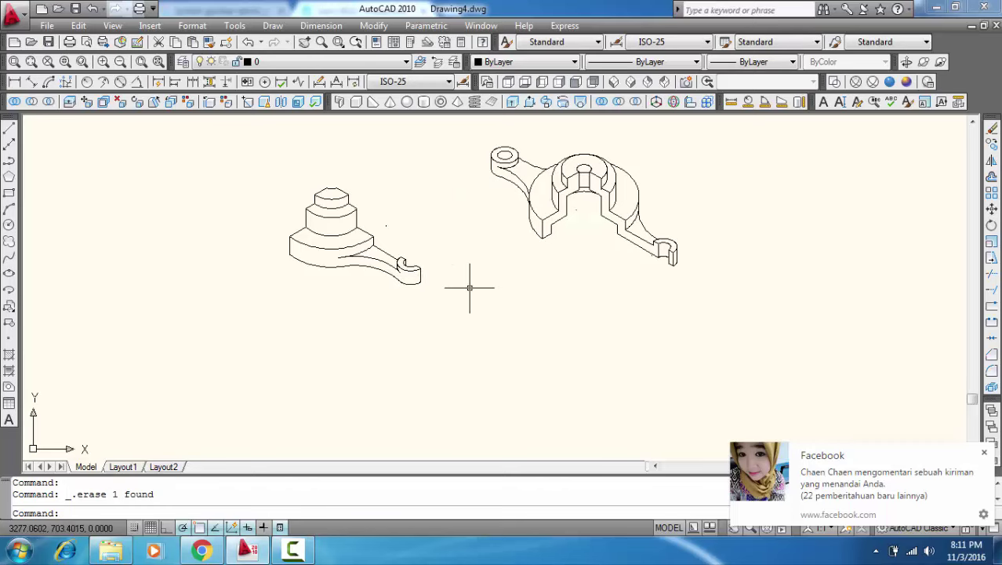
{"action": "key", "text": "Return"}
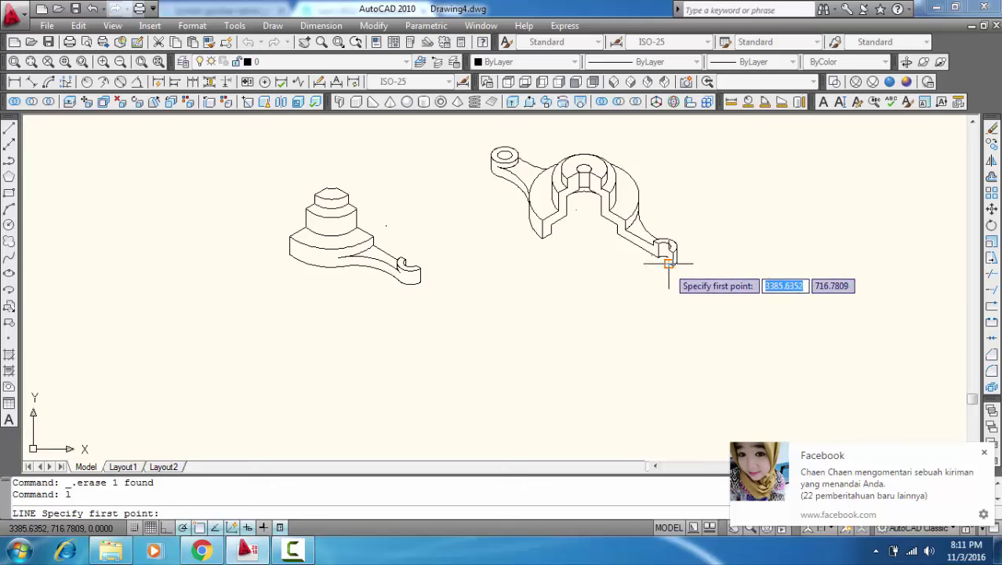
Step: Draw a 30° alignment line down-left from the reference part's hook end, then select the new lever-arm
{"action": "left_click", "coordinate": [672, 266]}
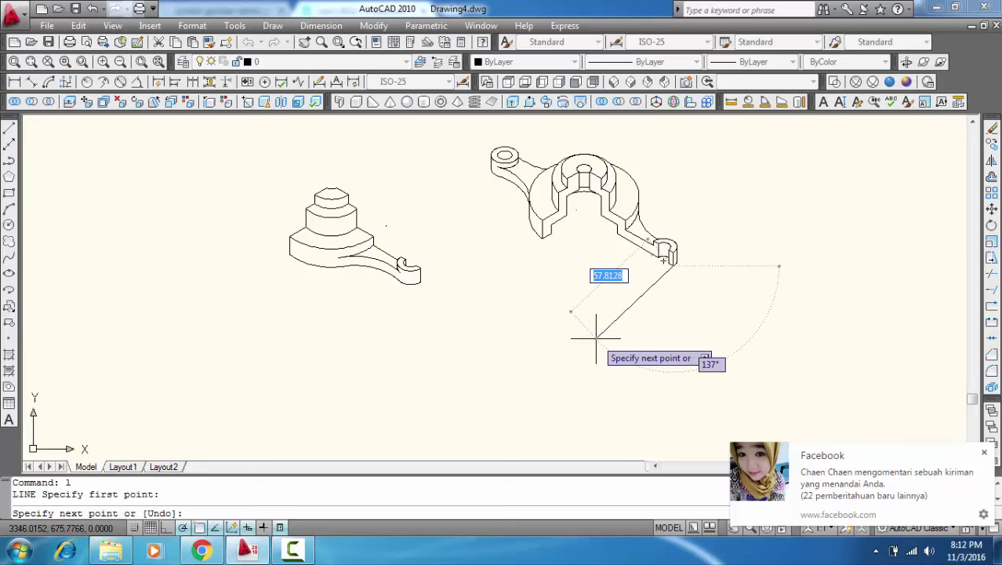
{"action": "key", "text": "F8"}
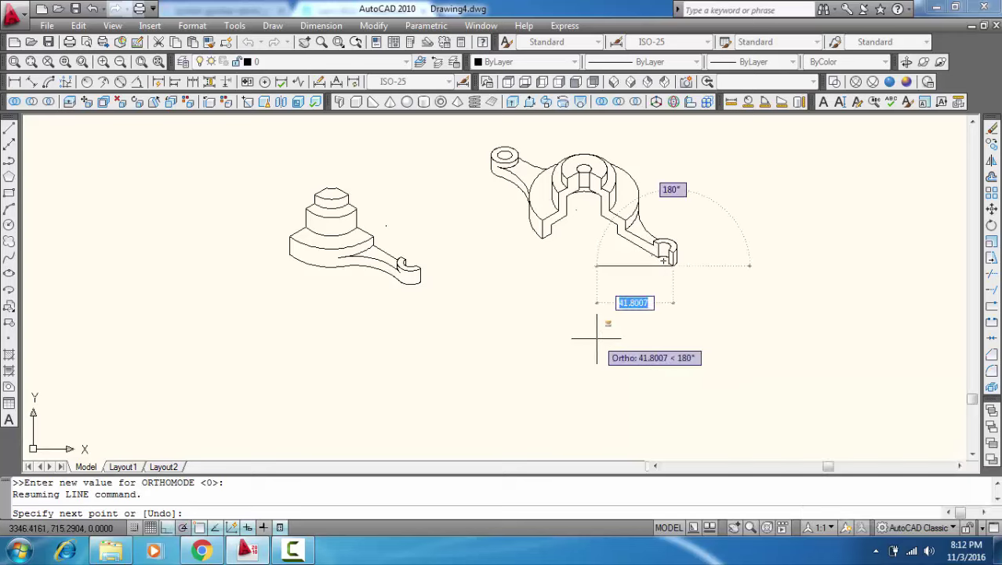
{"action": "type", "text": "<30"}
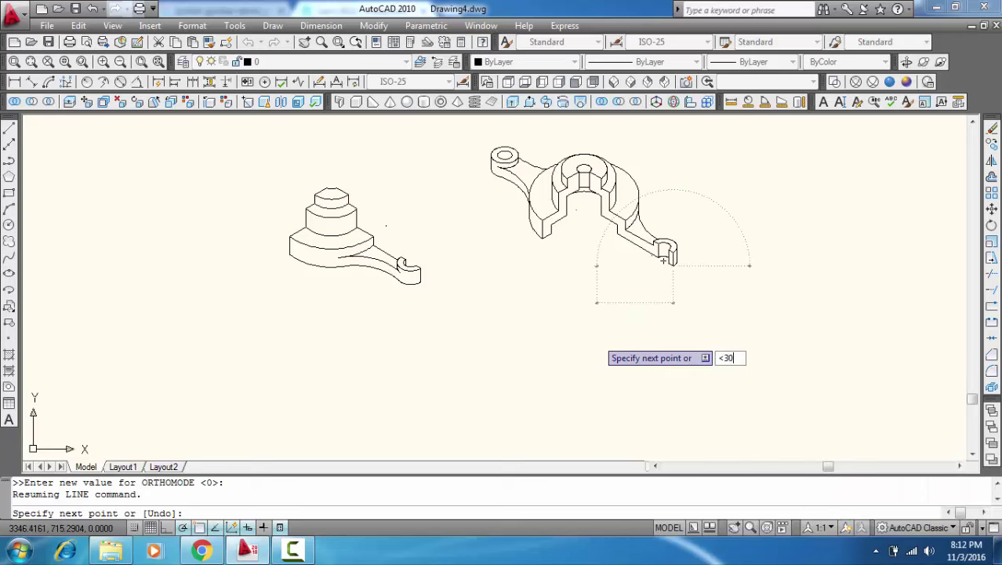
{"action": "key", "text": "Return"}
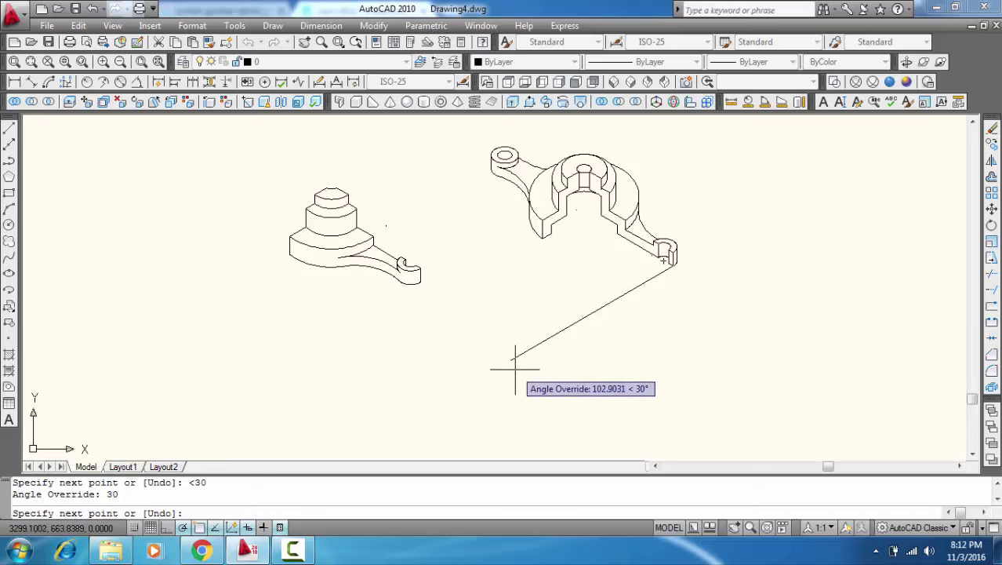
{"action": "left_click", "coordinate": [546, 339]}
{"action": "key", "text": "Return"}
{"action": "left_click_drag", "start_coordinate": [279, 176], "coordinate": [432, 292]}
{"action": "right_click", "coordinate": [432, 291]}
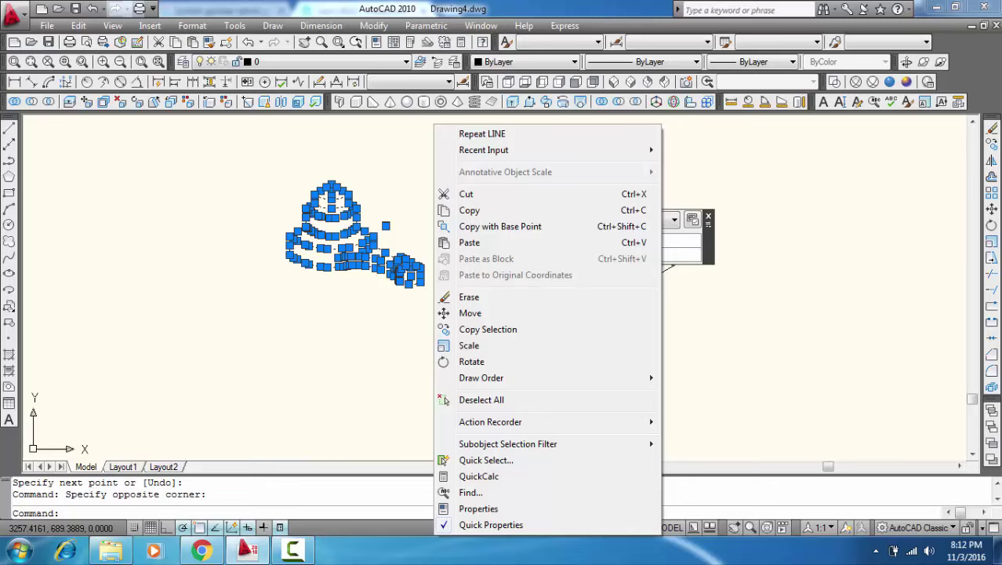
Step: Move the lever-arm from its hook end onto the alignment line's lower endpoint, then zoom to extents
{"action": "left_click", "coordinate": [471, 312]}
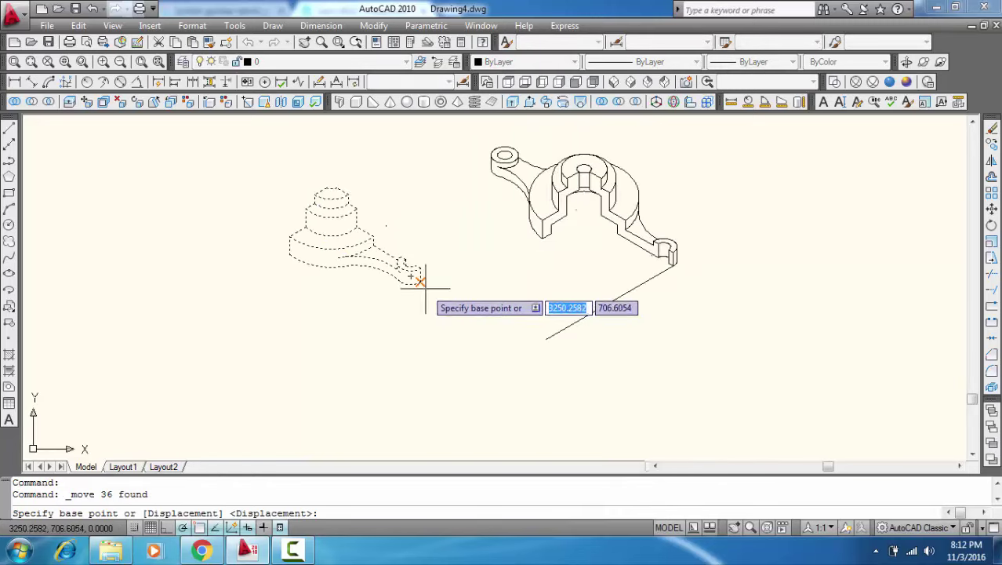
{"action": "left_click", "coordinate": [410, 275]}
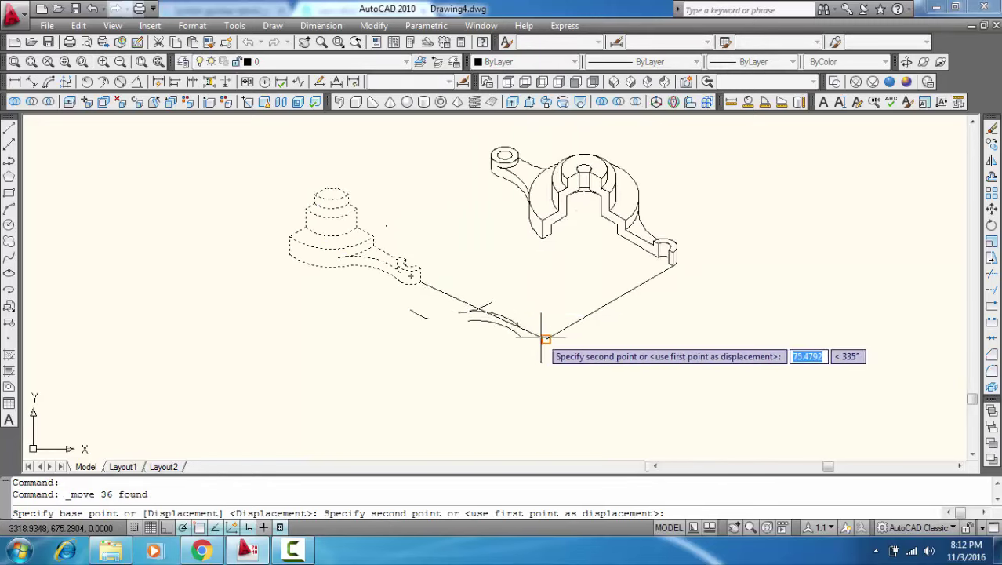
{"action": "left_click", "coordinate": [546, 339]}
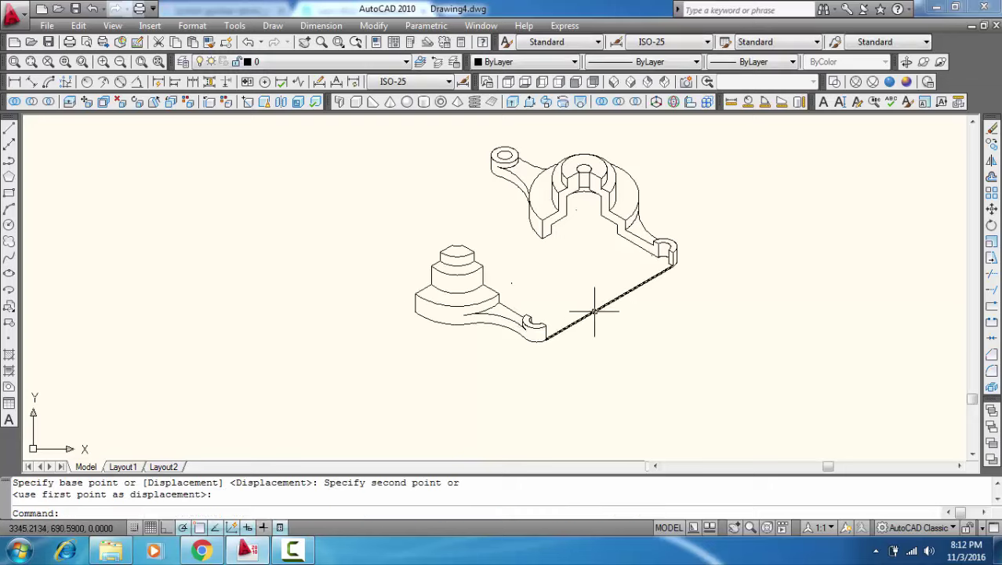
{"action": "middle_click_drag", "start_coordinate": [594, 311], "coordinate": [595, 326]}
{"action": "scroll", "coordinate": [536, 334], "scroll_direction": "up", "scroll_amount": 5}
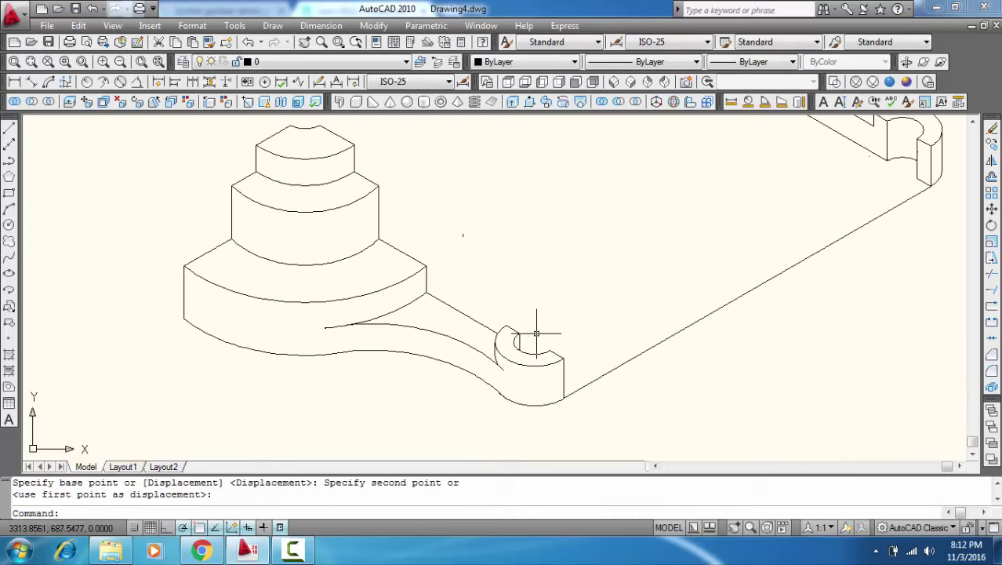
{"action": "scroll", "coordinate": [536, 333], "scroll_direction": "down", "scroll_amount": 5}
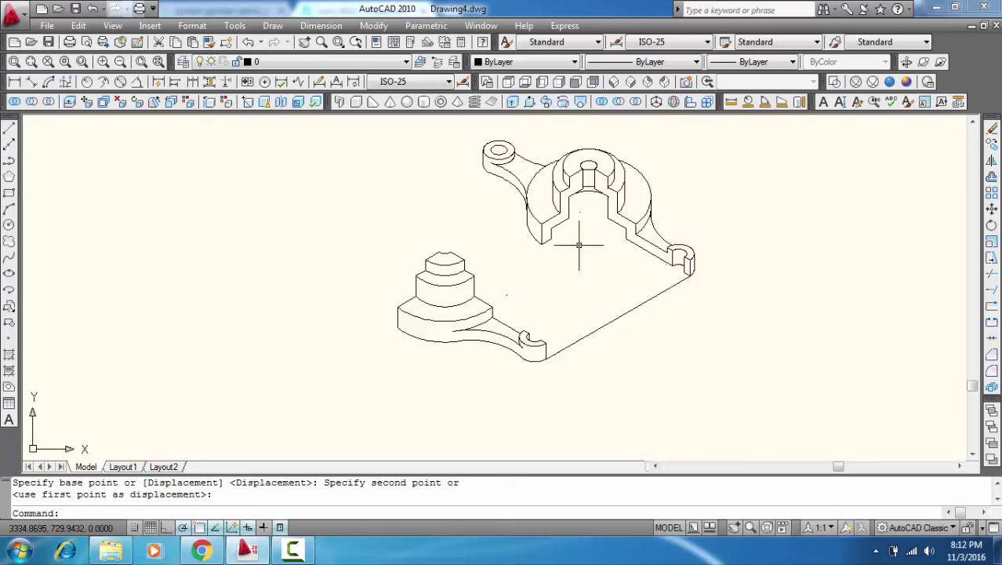
{"action": "left_click", "coordinate": [158, 61]}
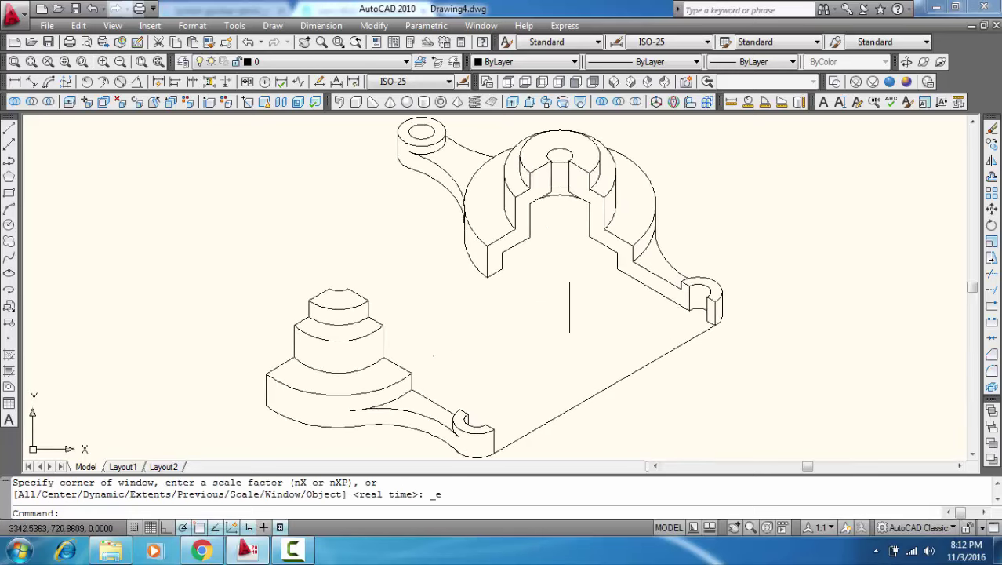